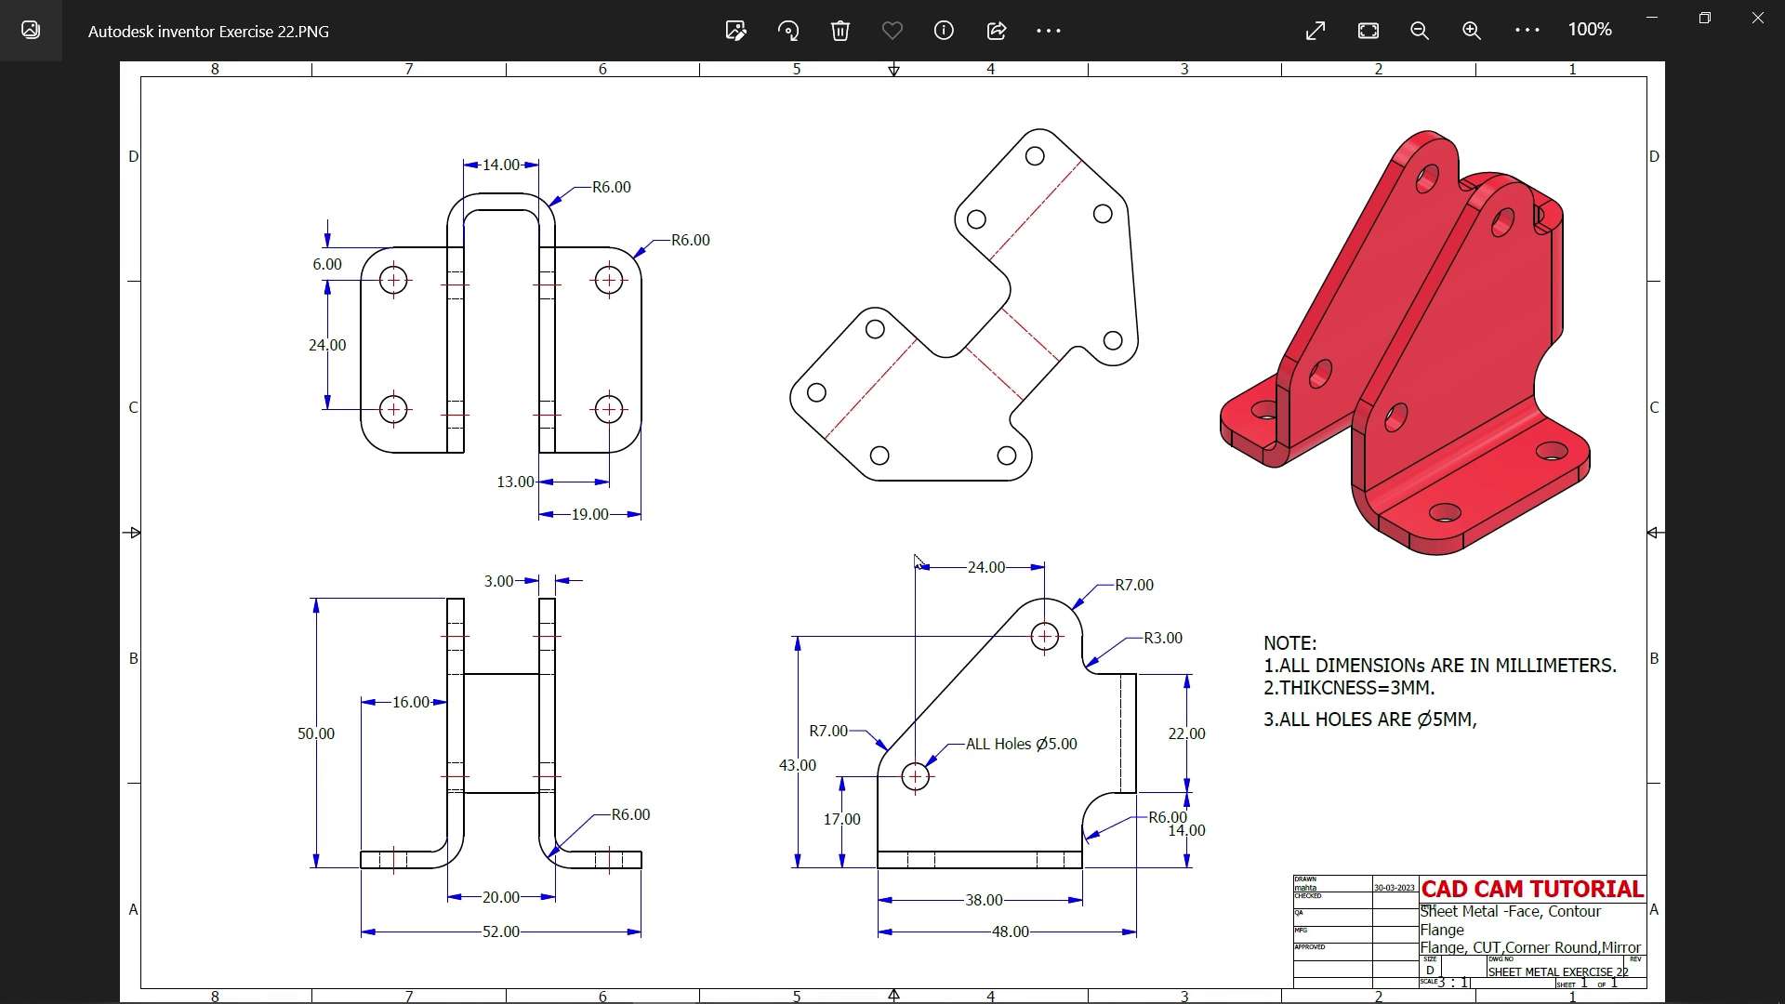
Step: Zoom and pan the Exercise 22 drawing in Photos to read the lower views' dimensions
scroll(1390, 736, up, 3)
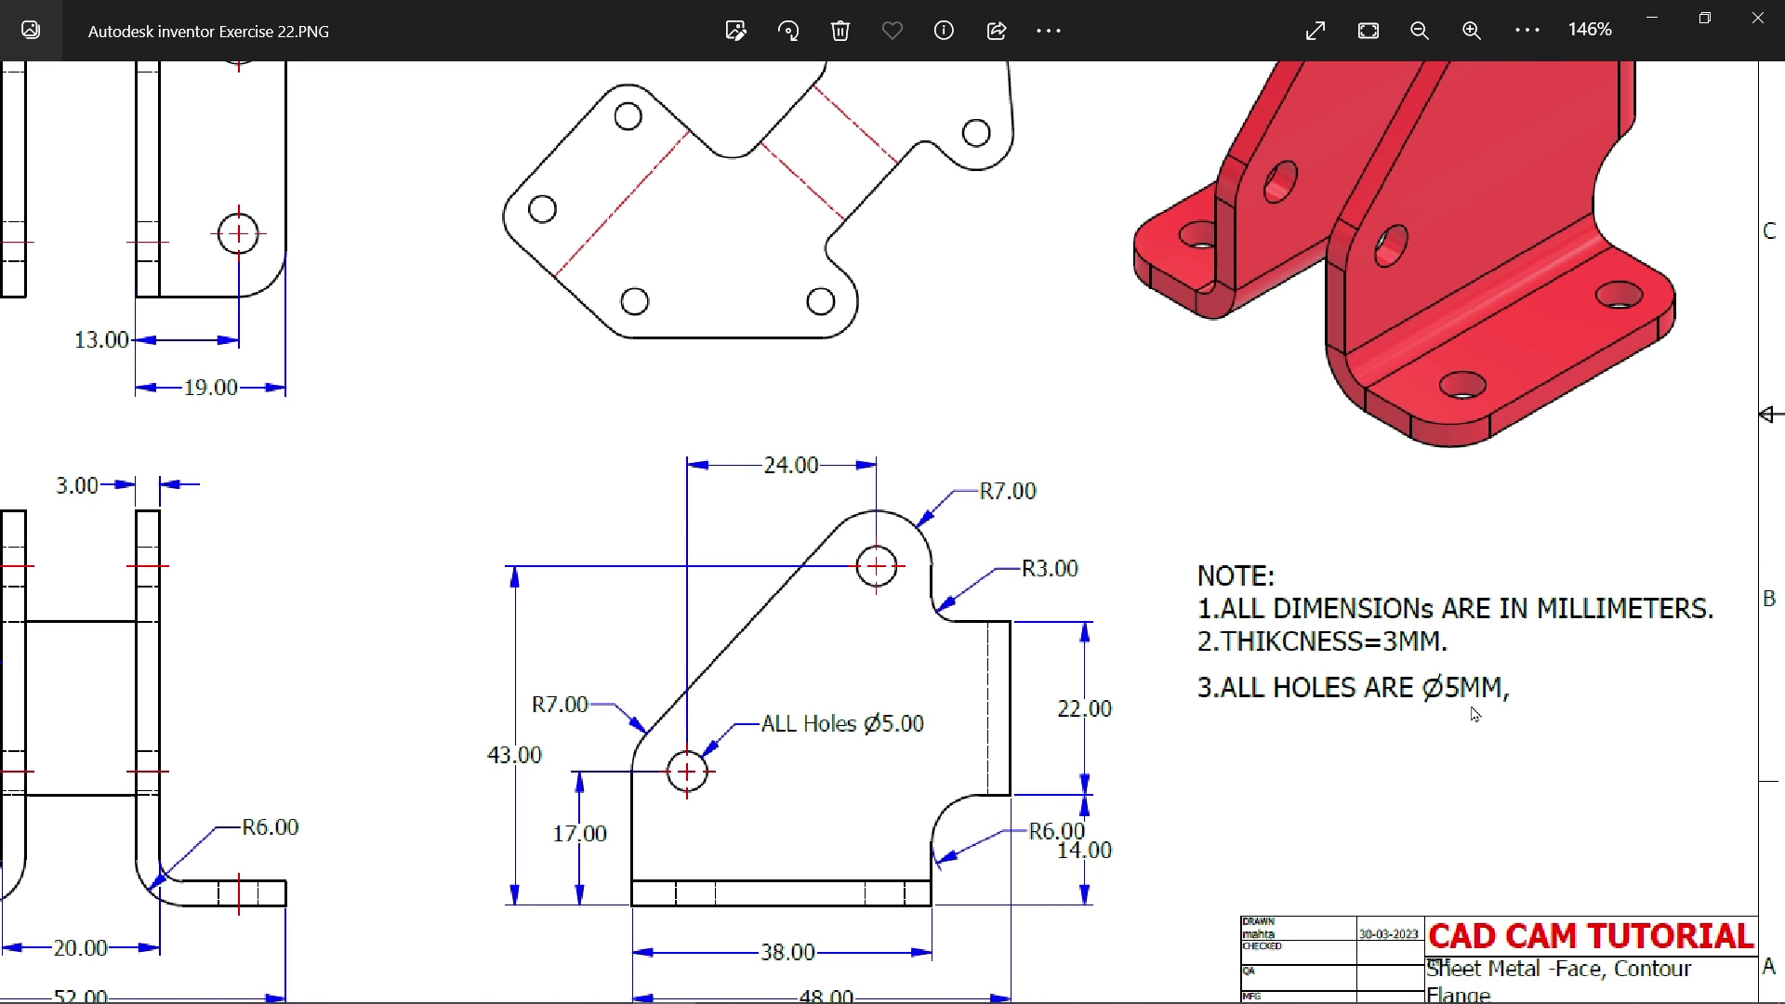
scroll(641, 502, left, 5)
scroll(641, 501, down, 2)
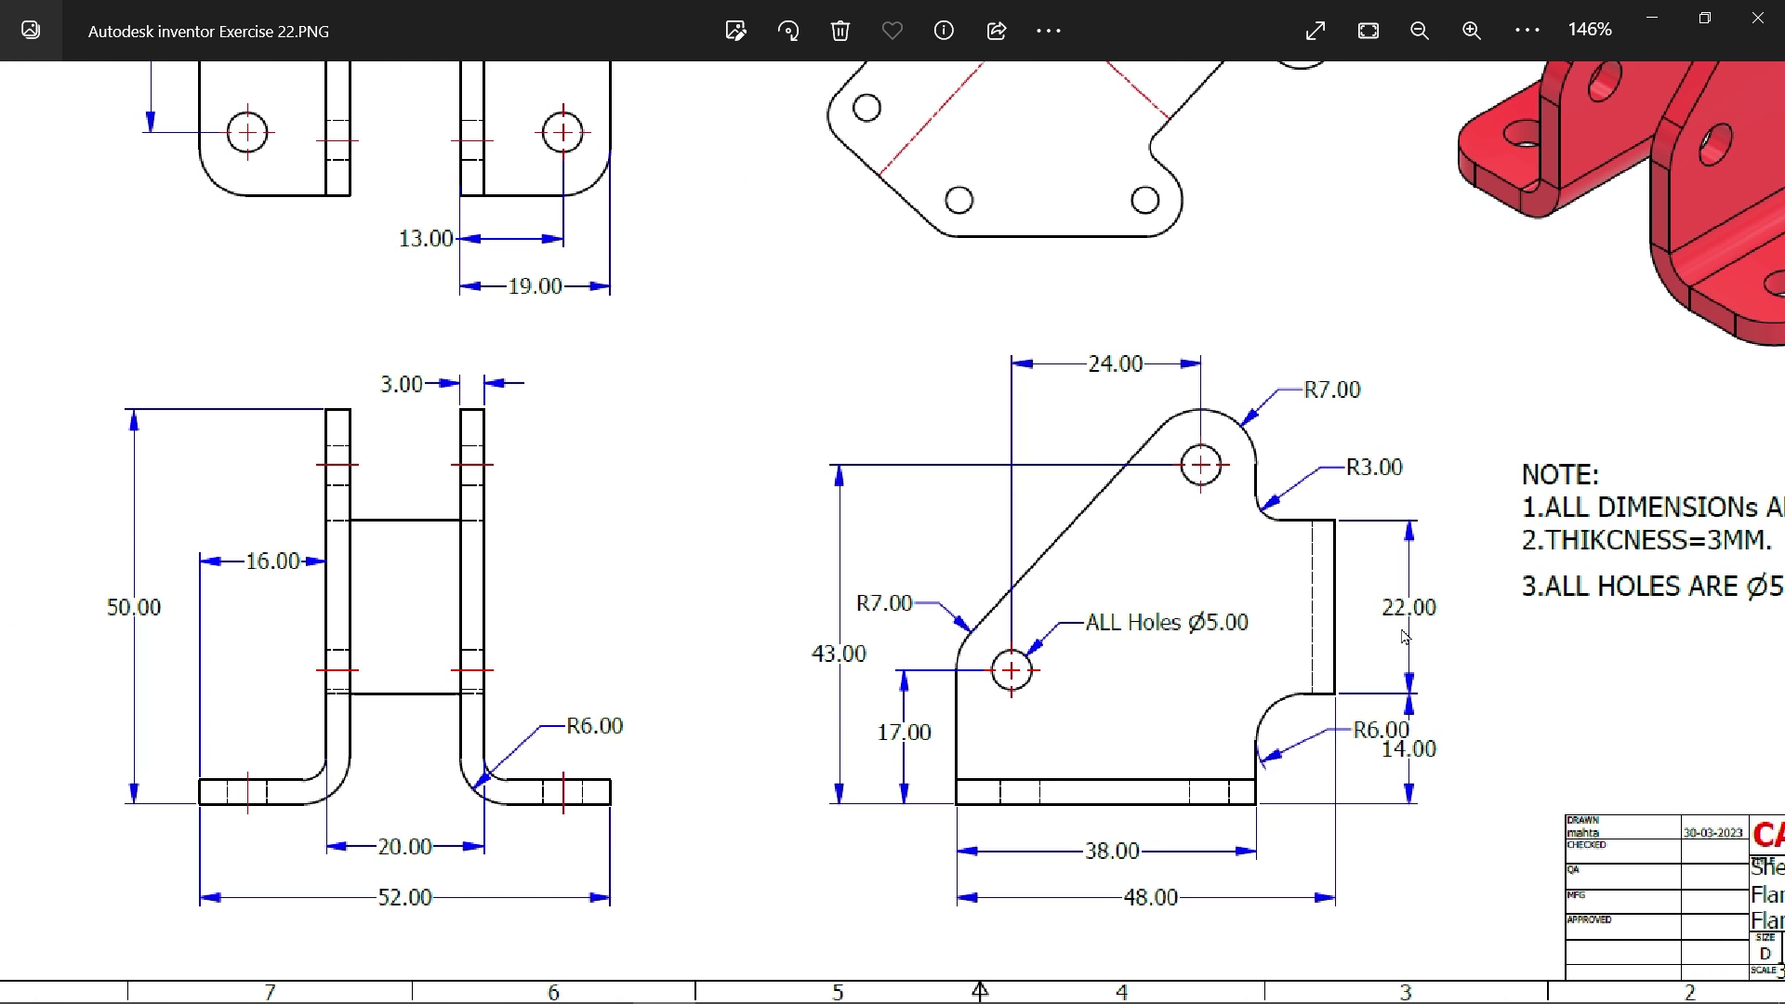
scroll(685, 530, left, 1)
scroll(685, 530, up, 1)
scroll(683, 539, up, 2)
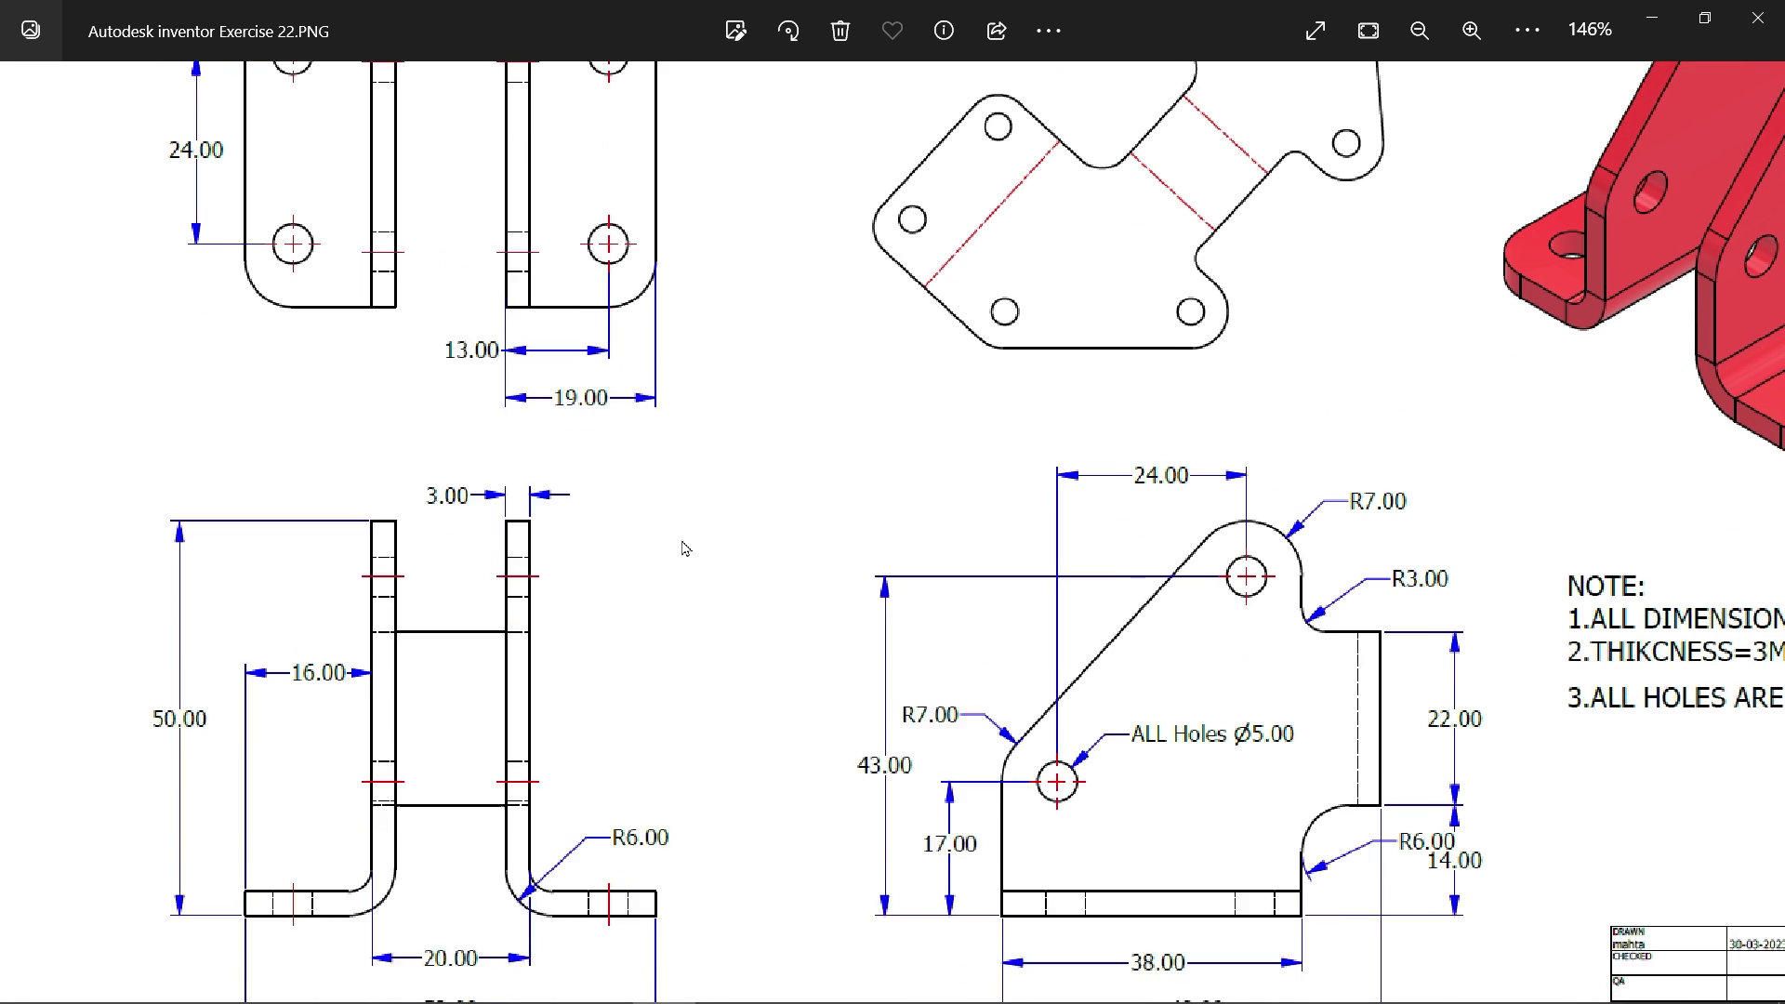
scroll(669, 544, down, 1)
scroll(646, 463, down, 1)
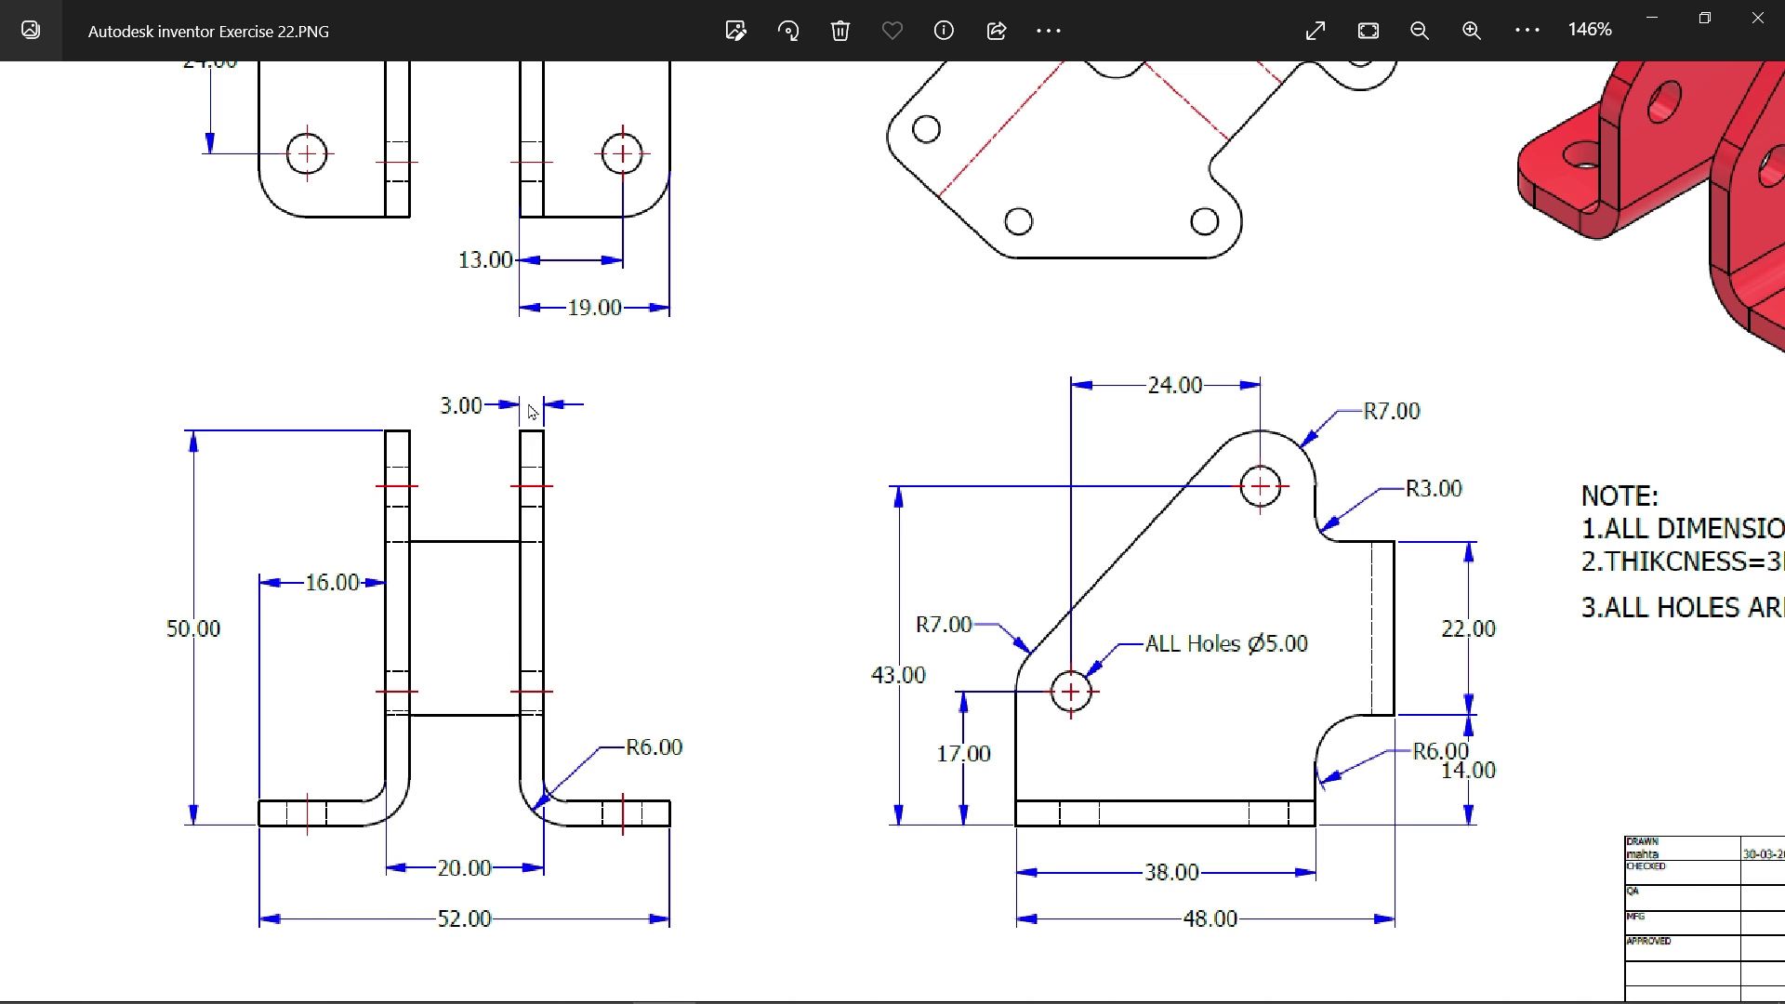
drag(1027, 535, 893, 497)
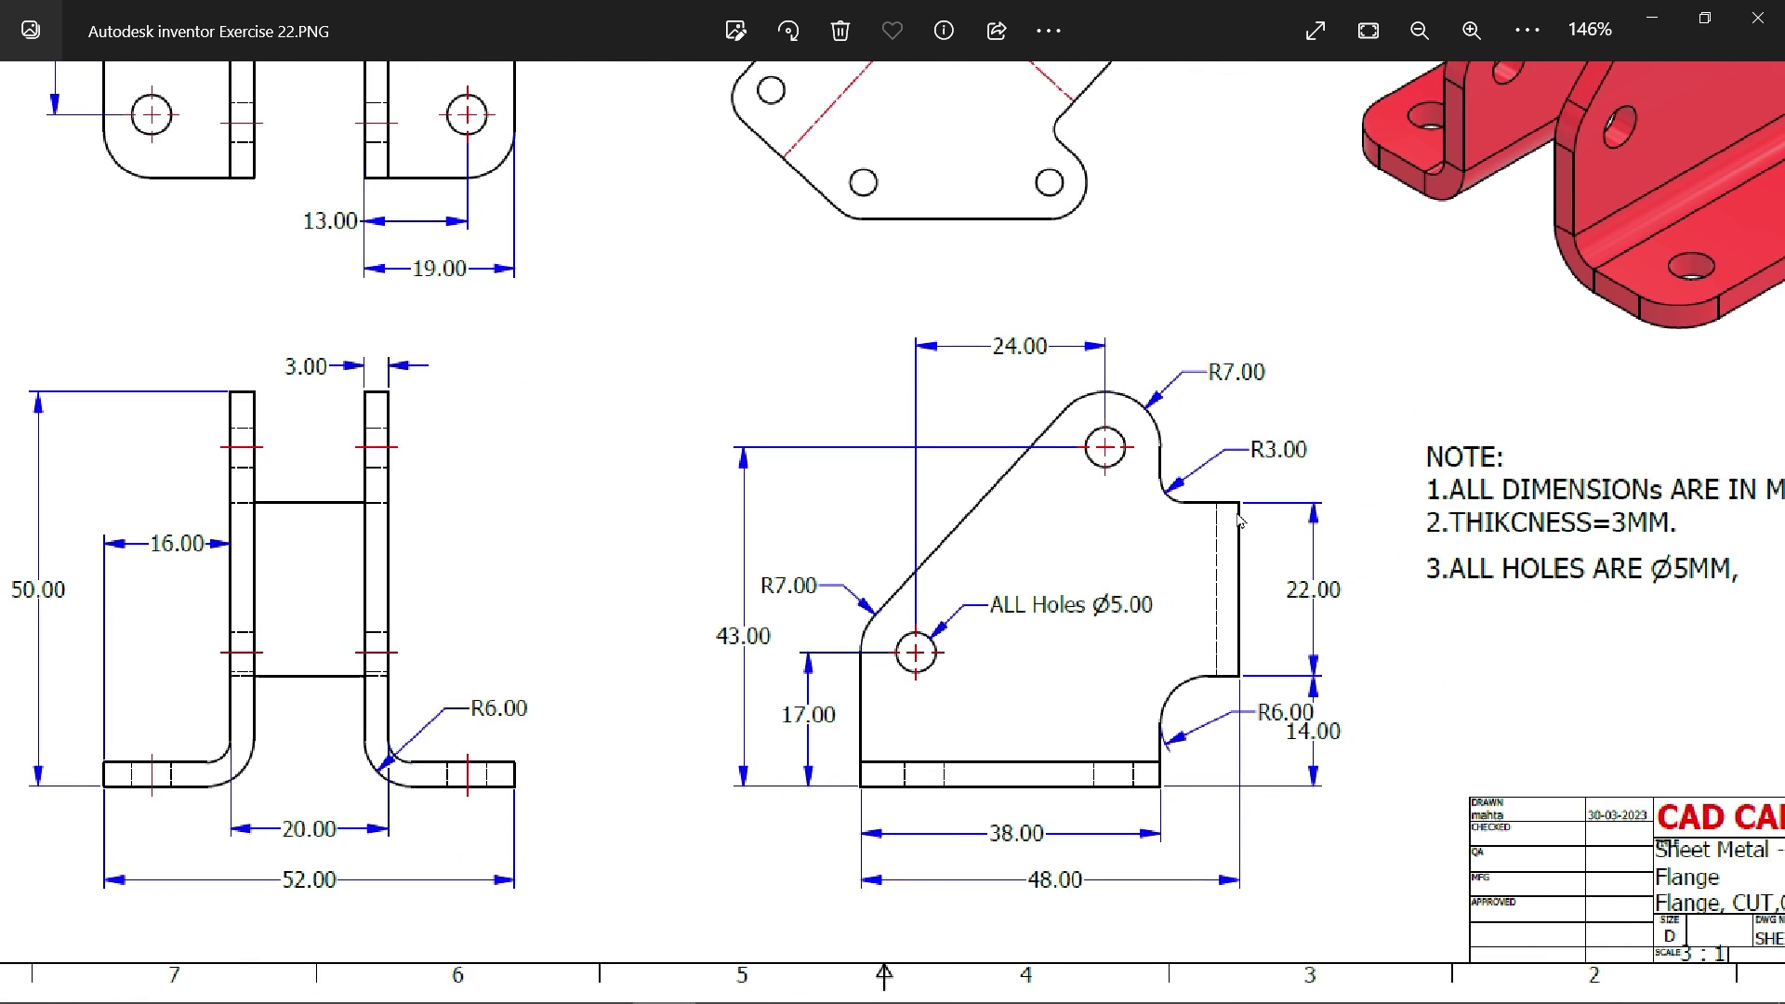
scroll(1263, 513, down, 2)
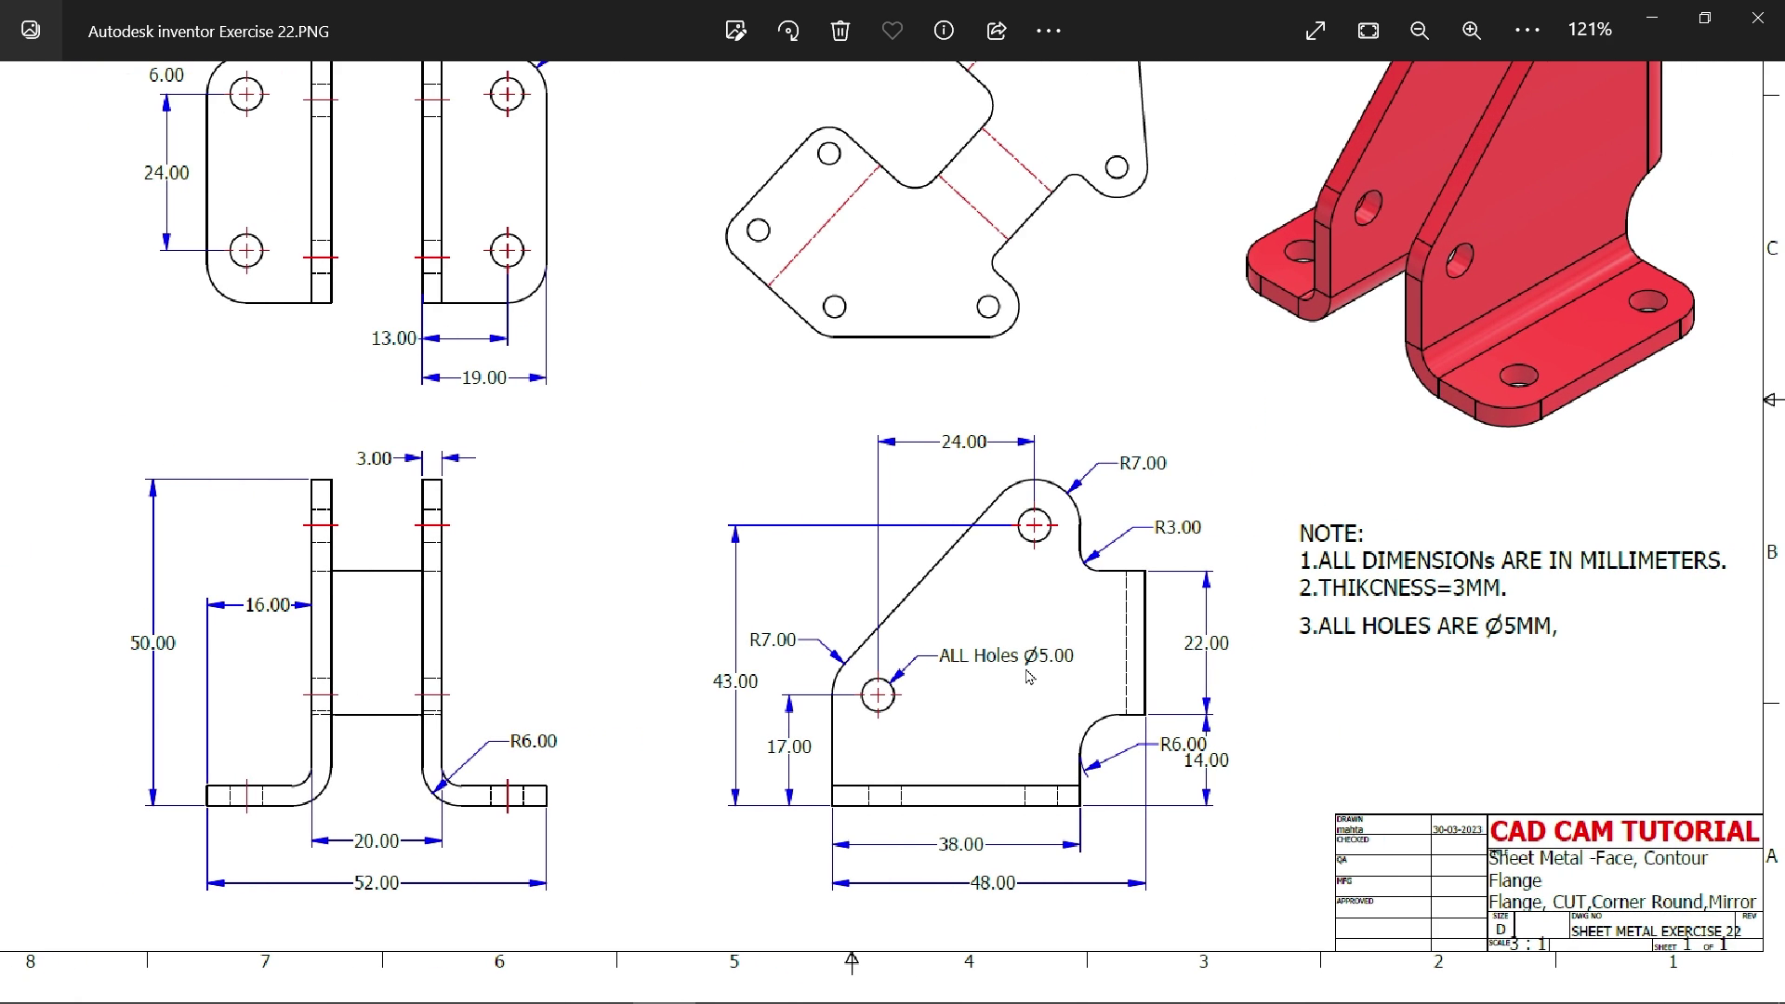
scroll(1097, 529, down, 2)
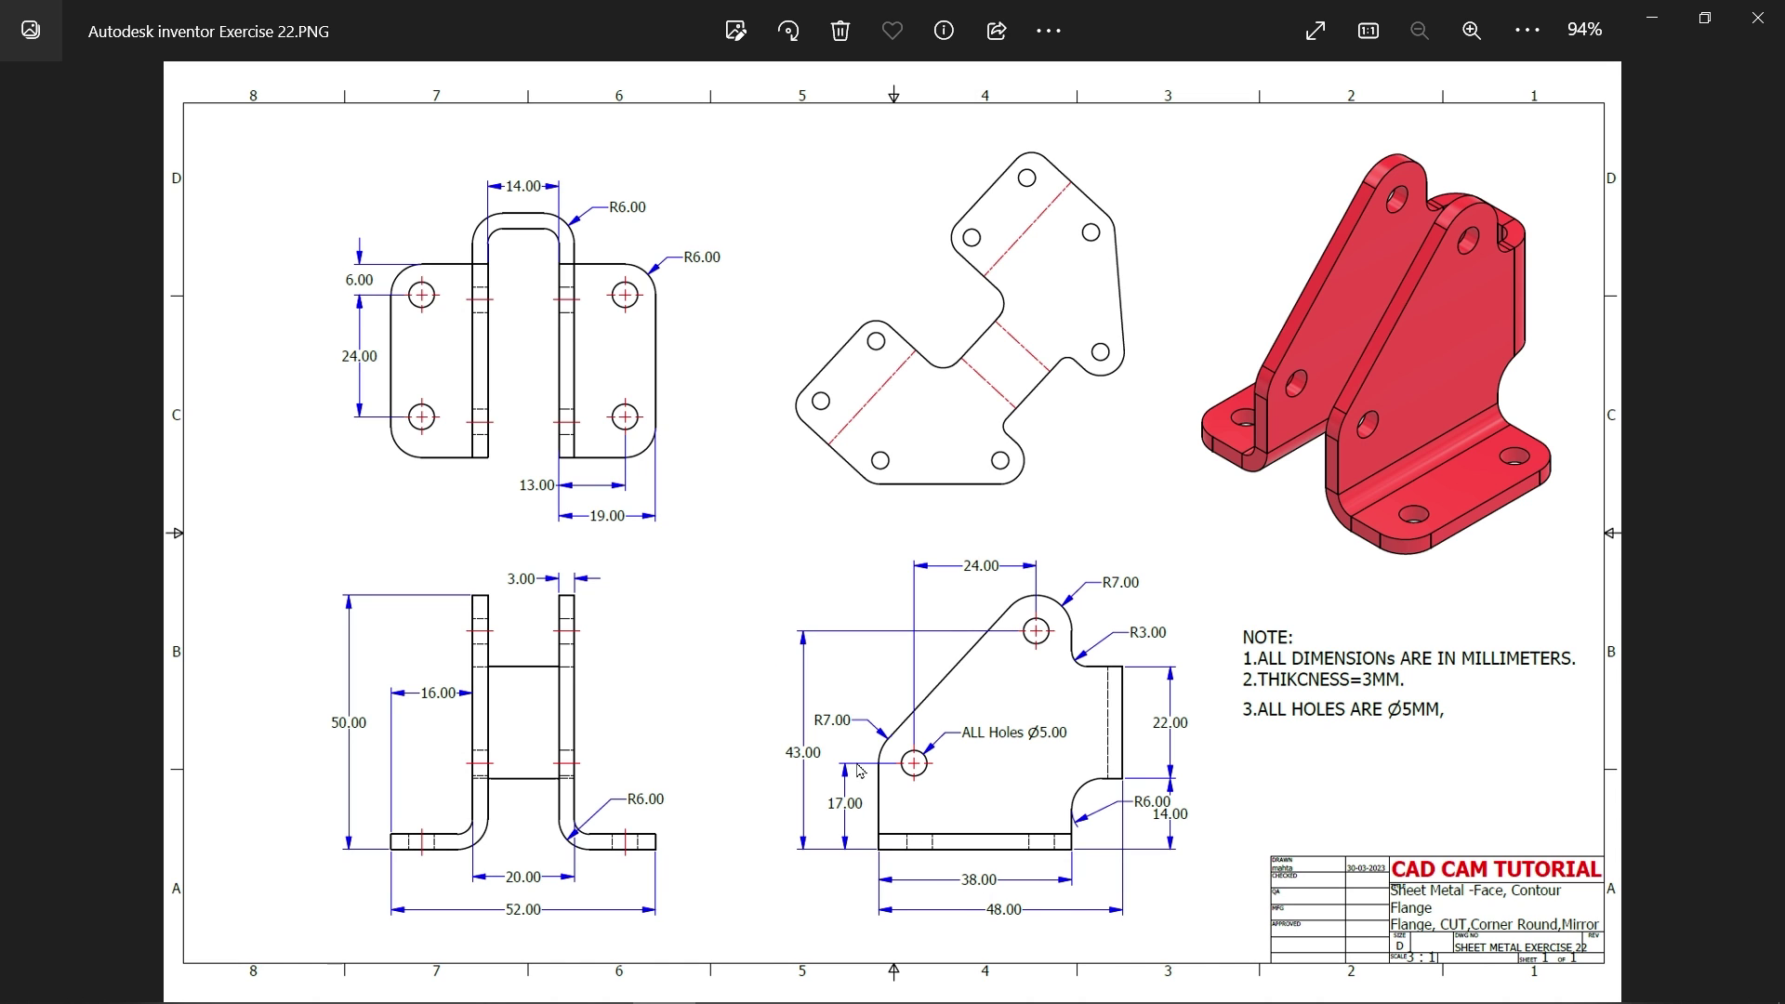
scroll(861, 771, up, 2)
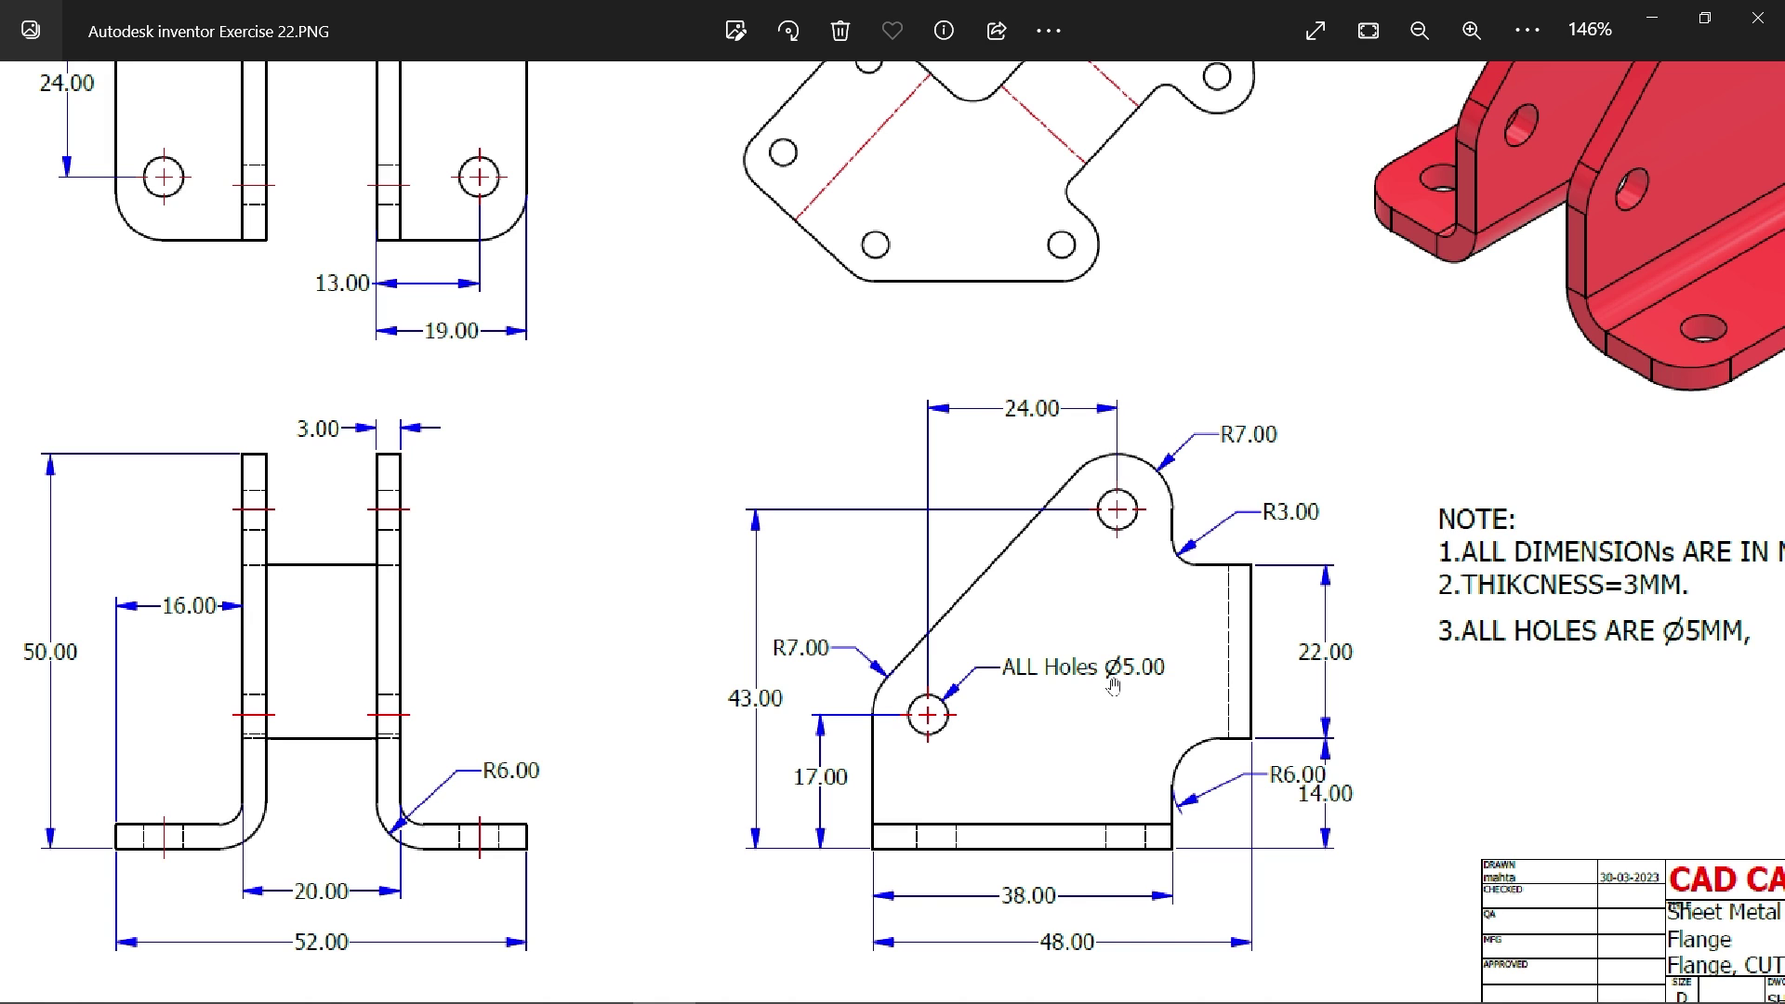
Step: Add the Sheet Metal tab to the SOLIDWORKS CommandManager
click(1656, 20)
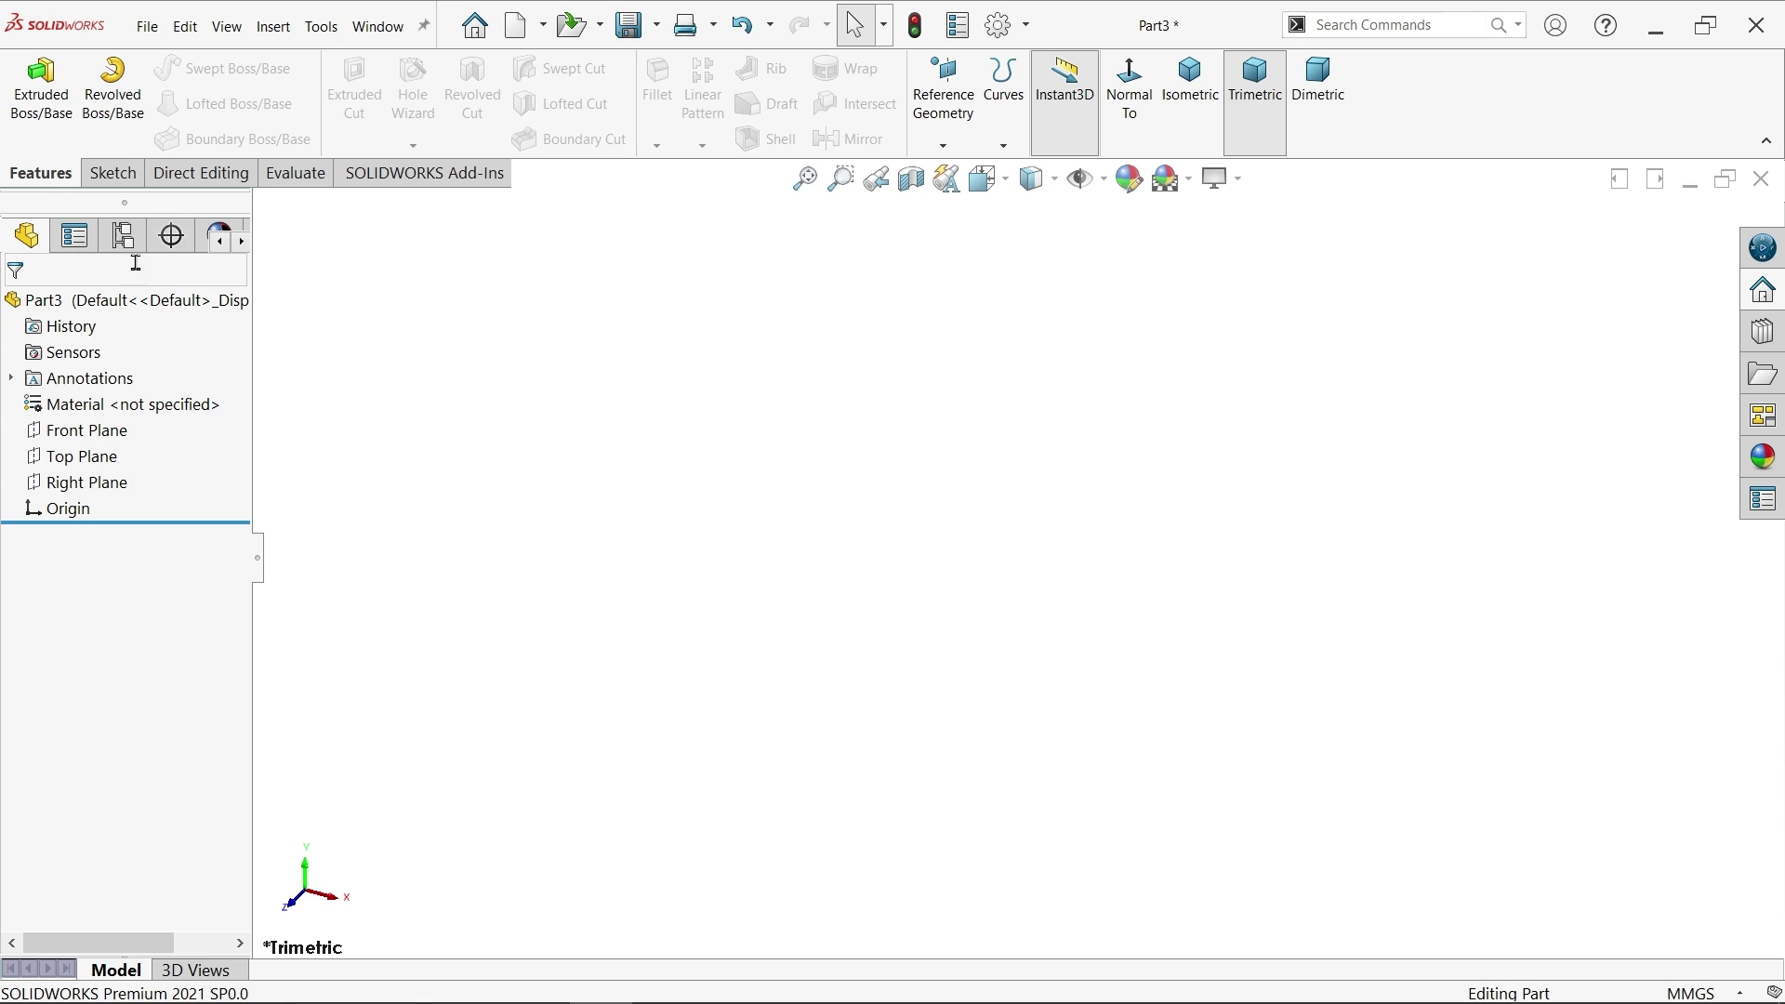
right_click(128, 183)
mouse_move(214, 253)
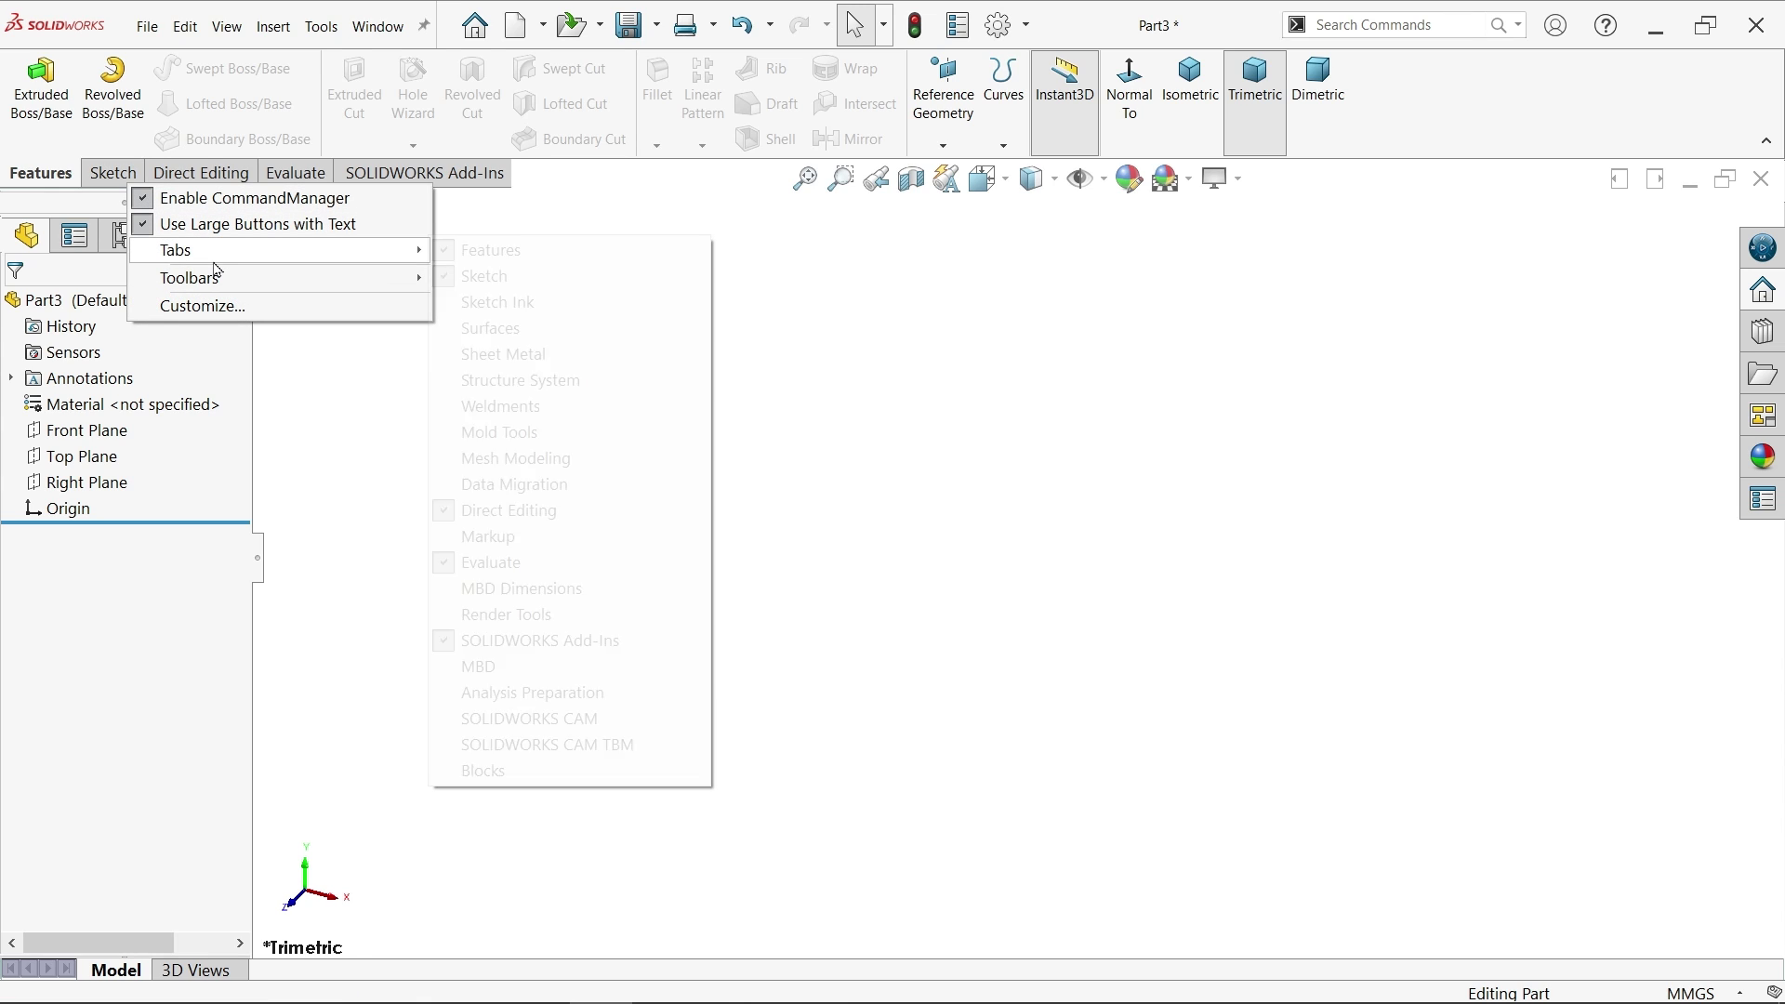
click(496, 370)
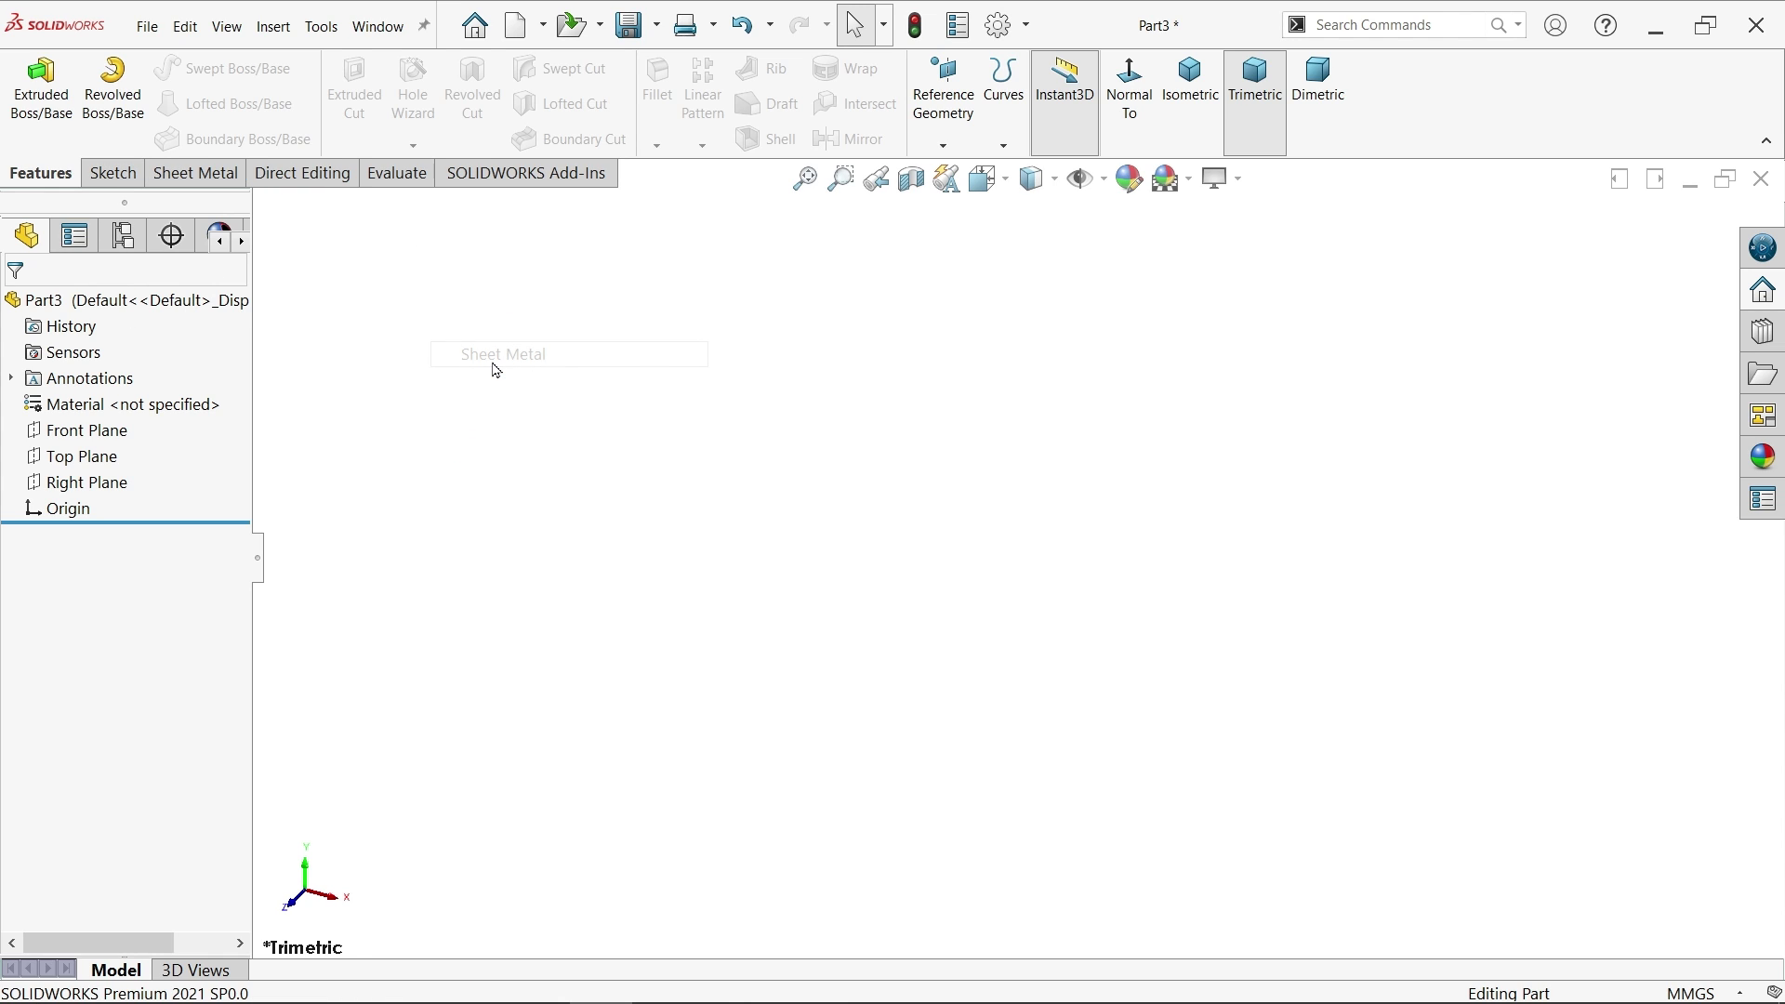
click(177, 183)
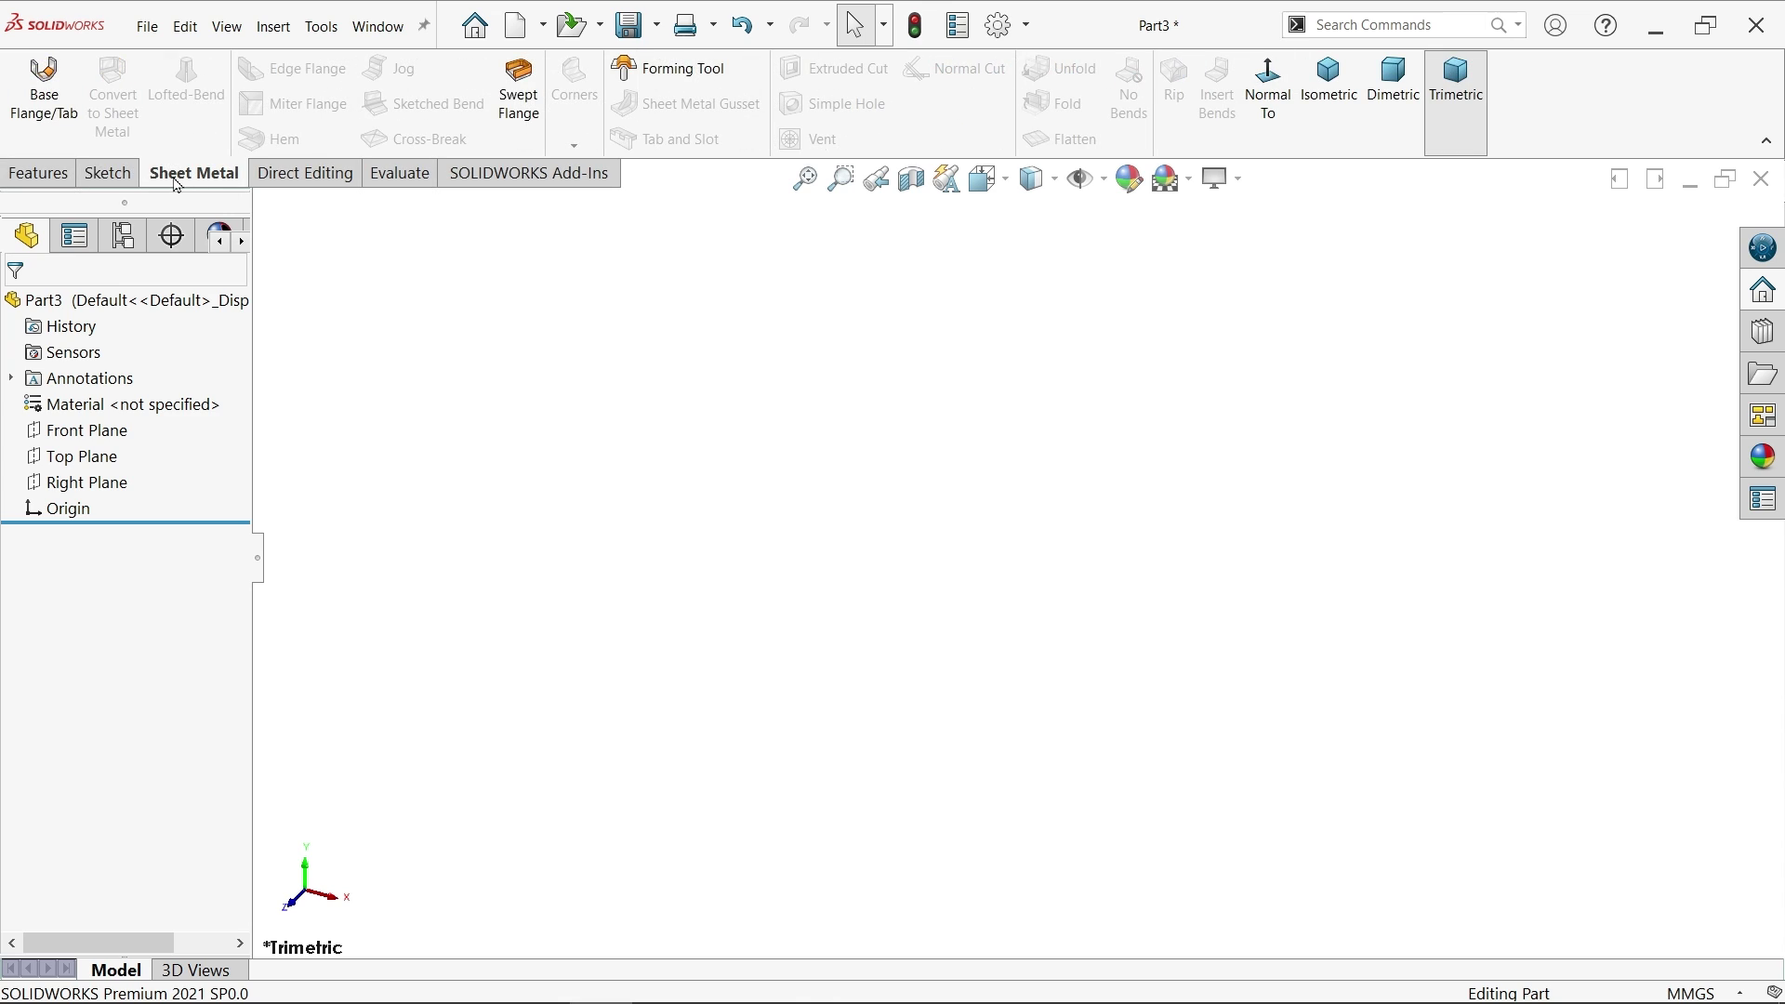
Step: Start a sketch on the Right Plane and draw two concentric circles at the origin
click(115, 180)
click(28, 97)
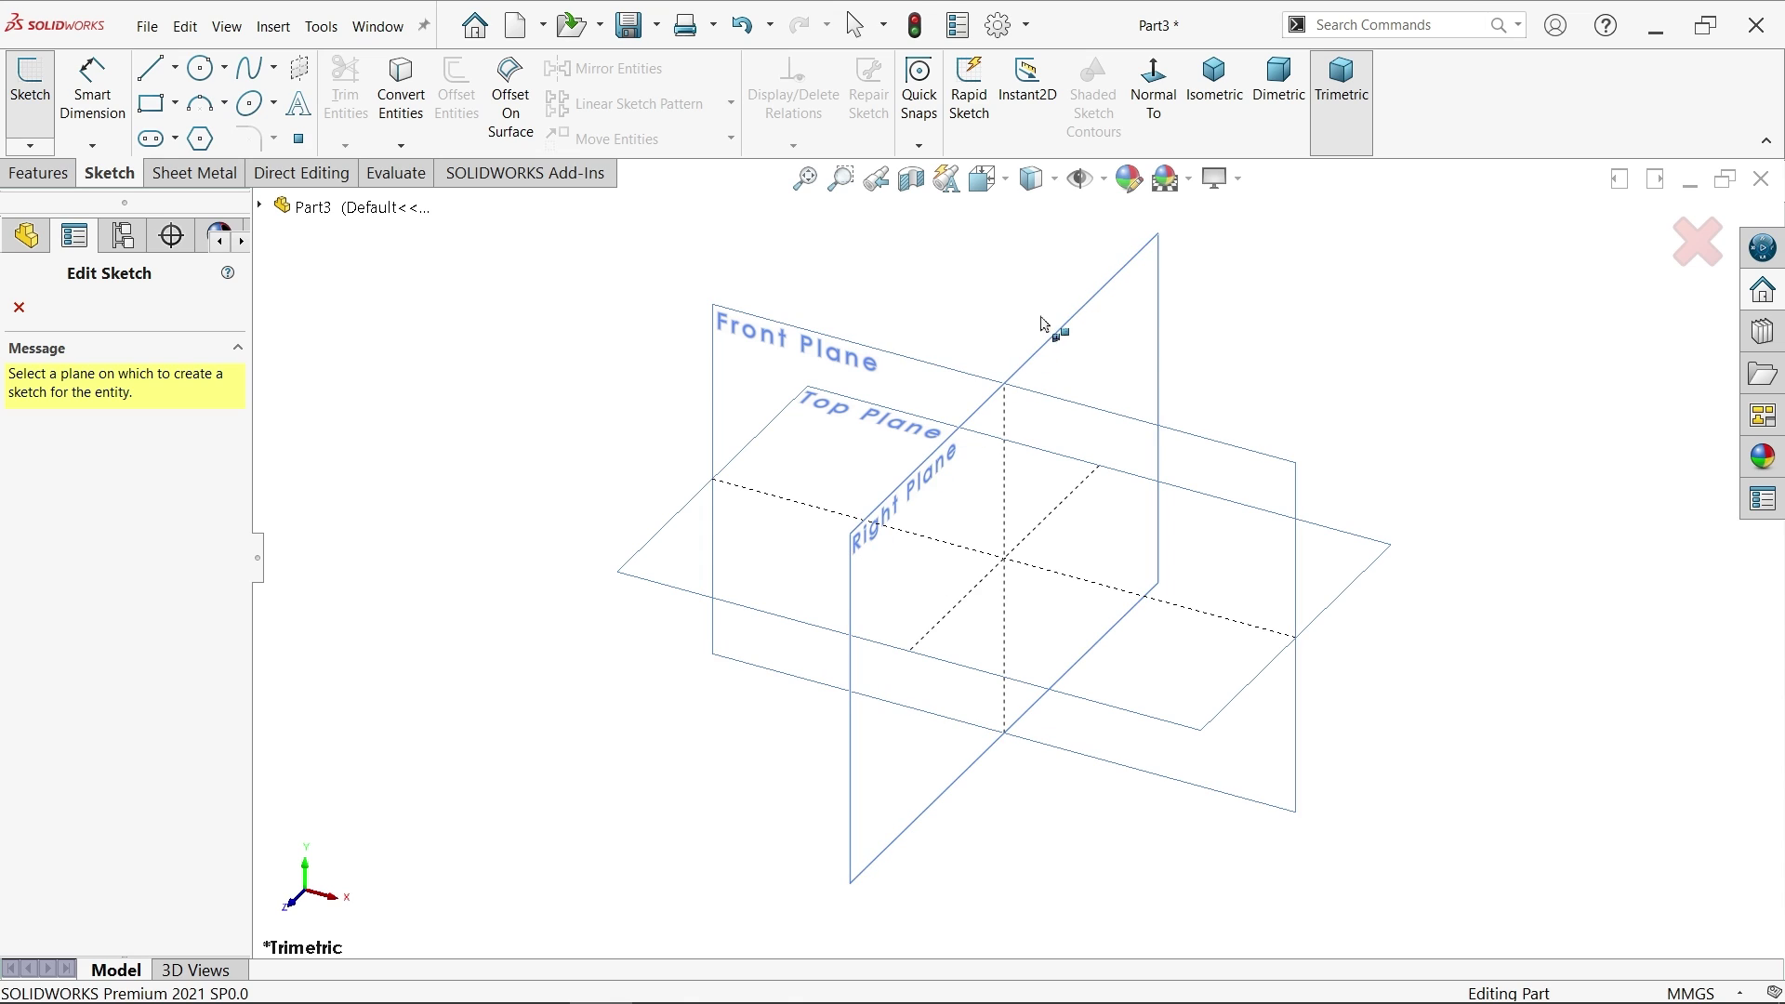
click(1063, 348)
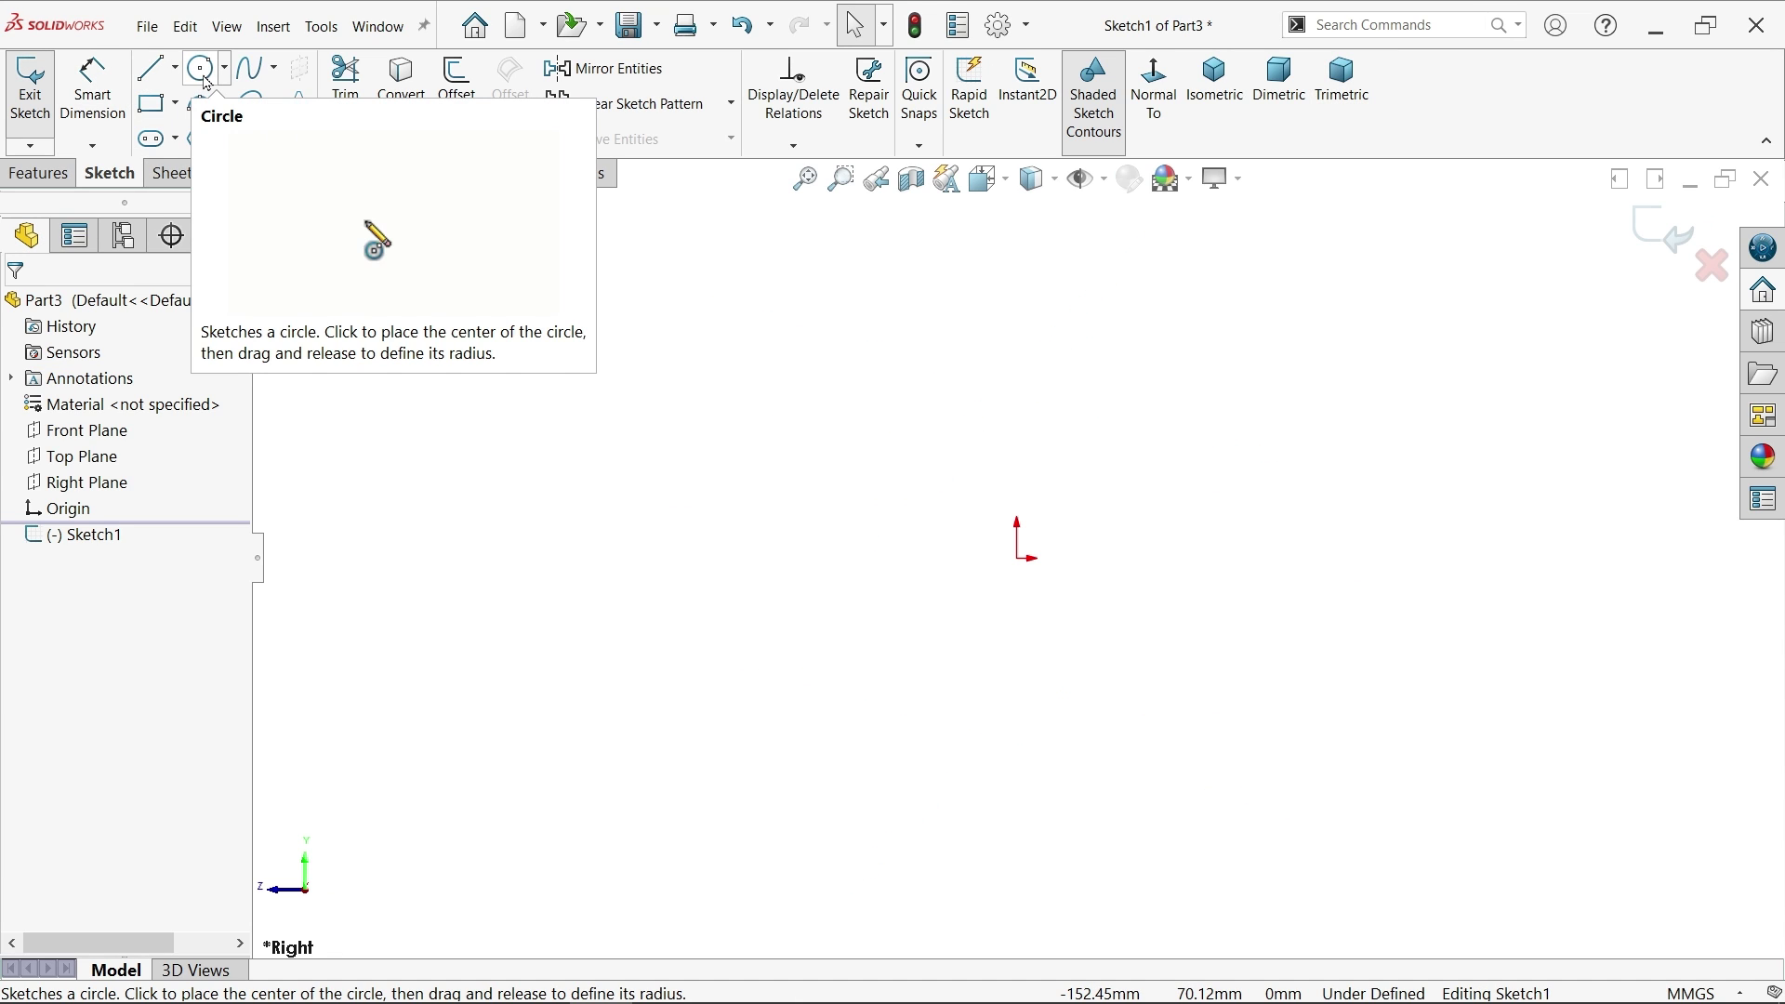
click(206, 81)
click(1017, 559)
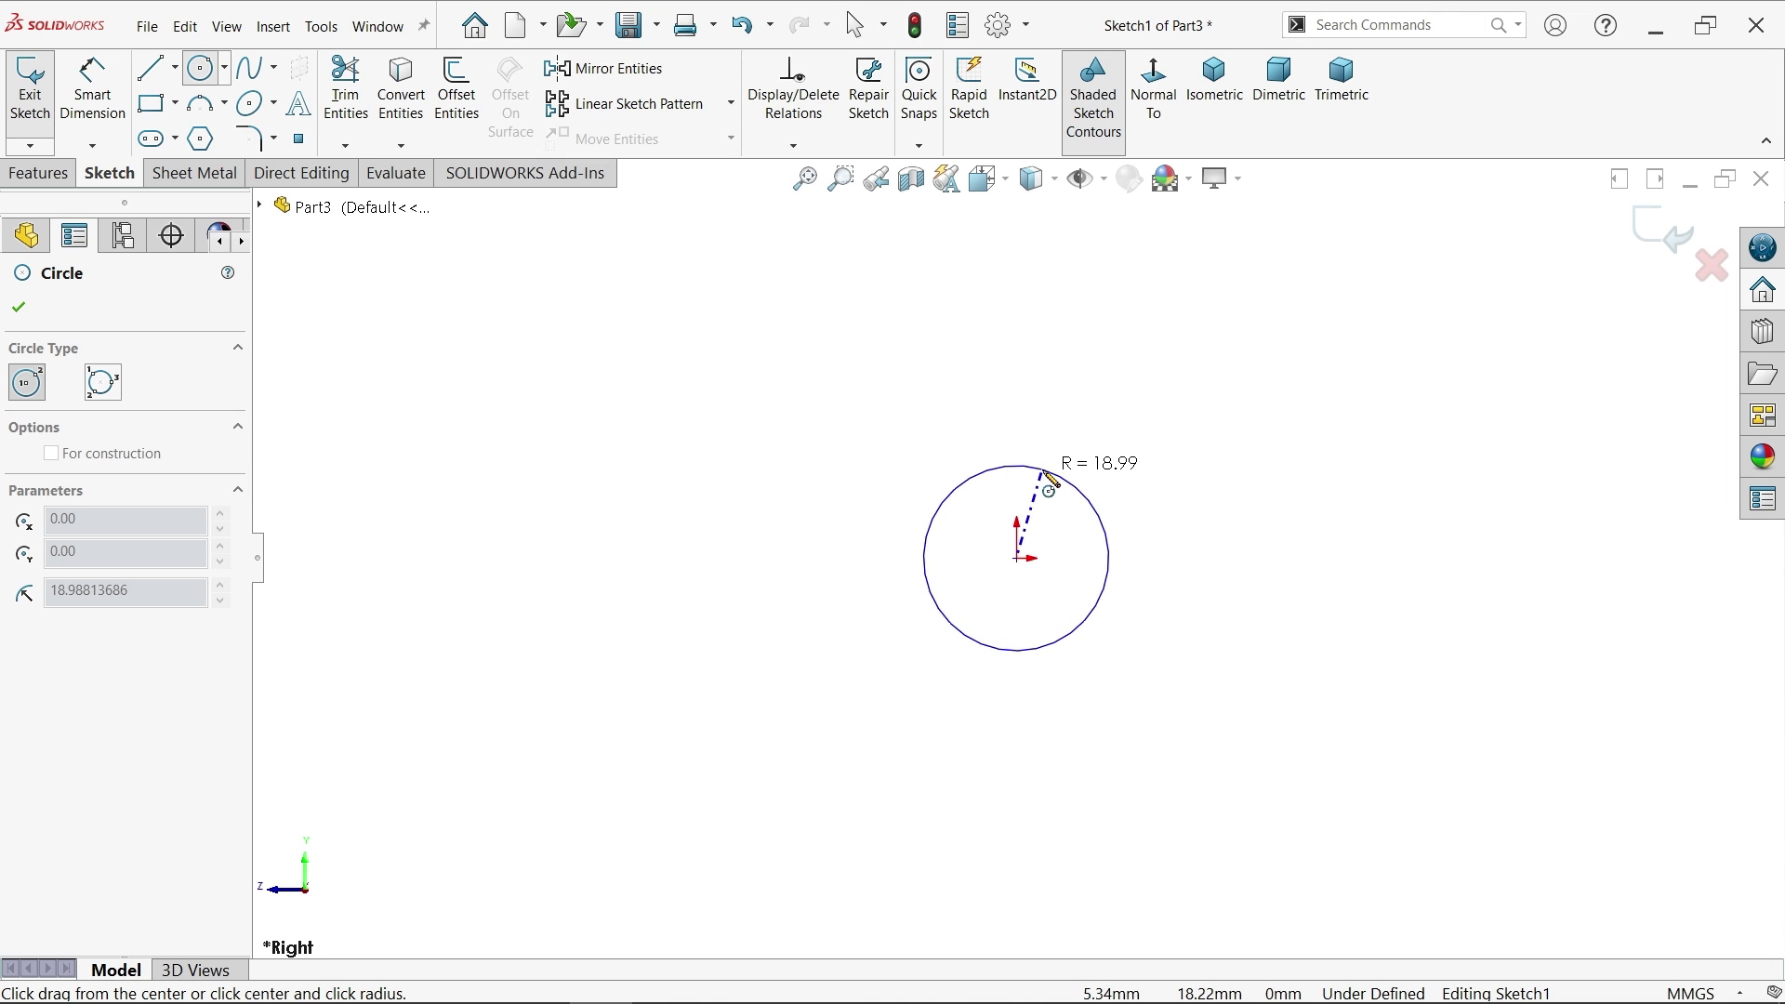
click(1044, 478)
click(1017, 559)
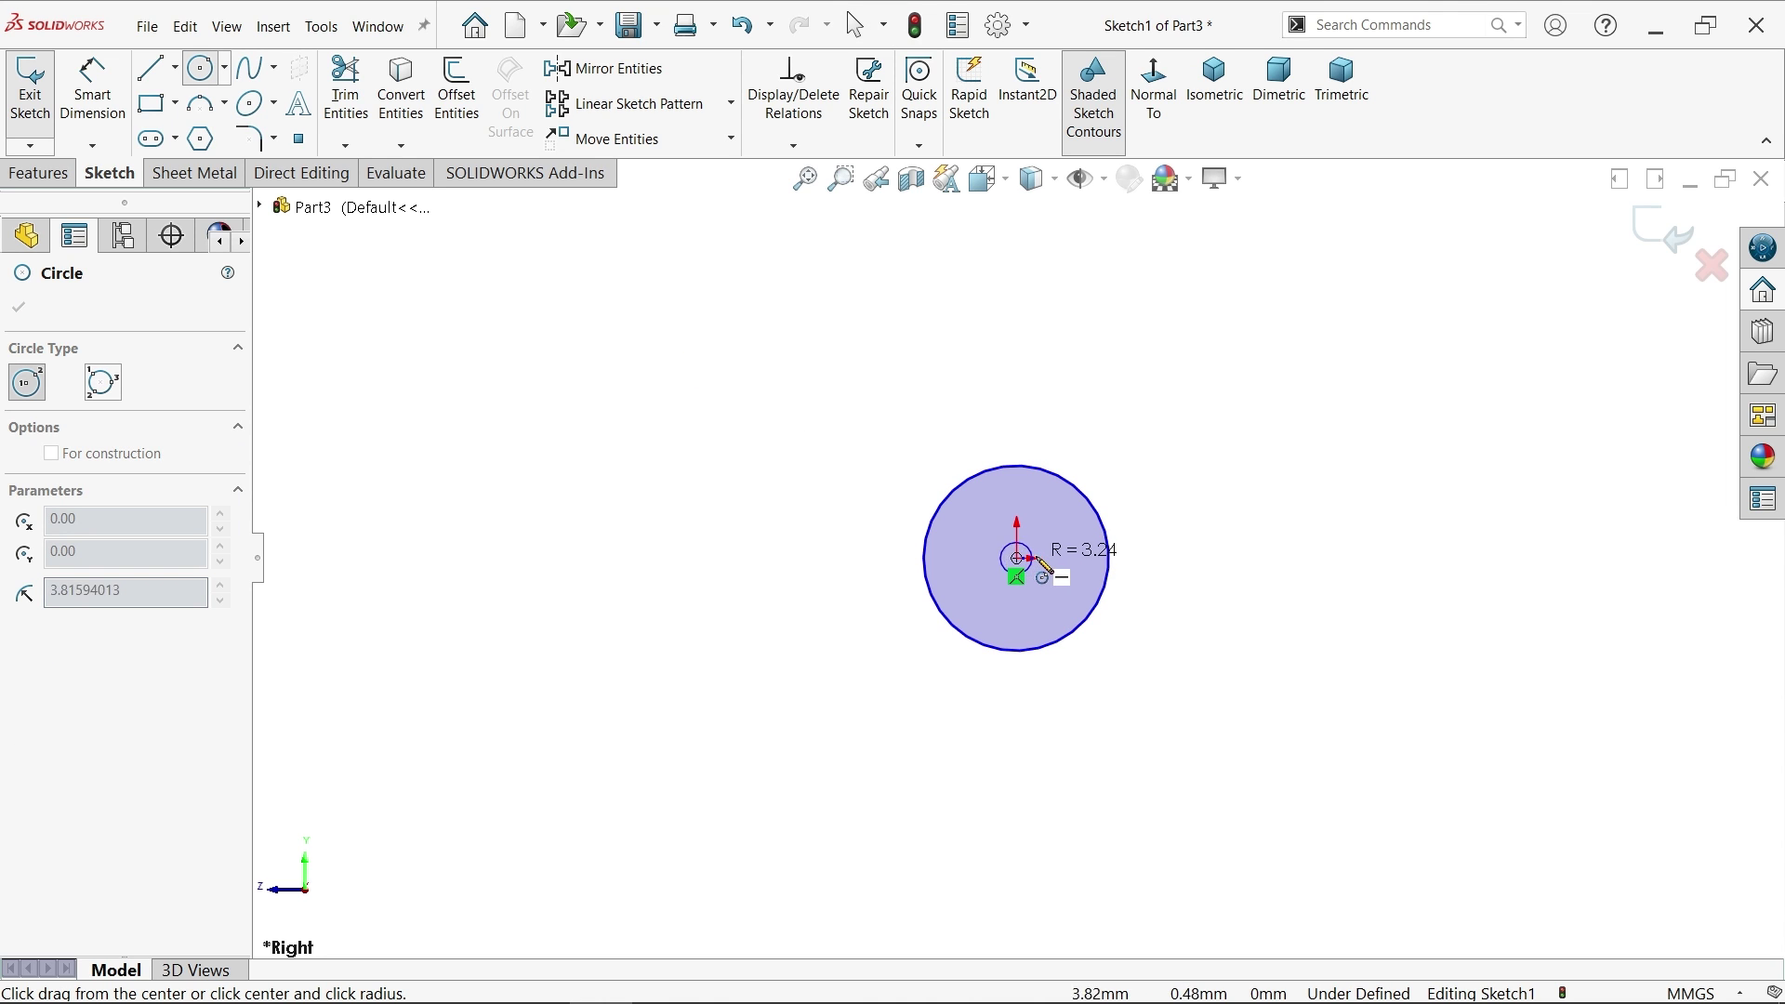
click(1030, 593)
scroll(941, 784, up, 1)
scroll(939, 779, down, 2)
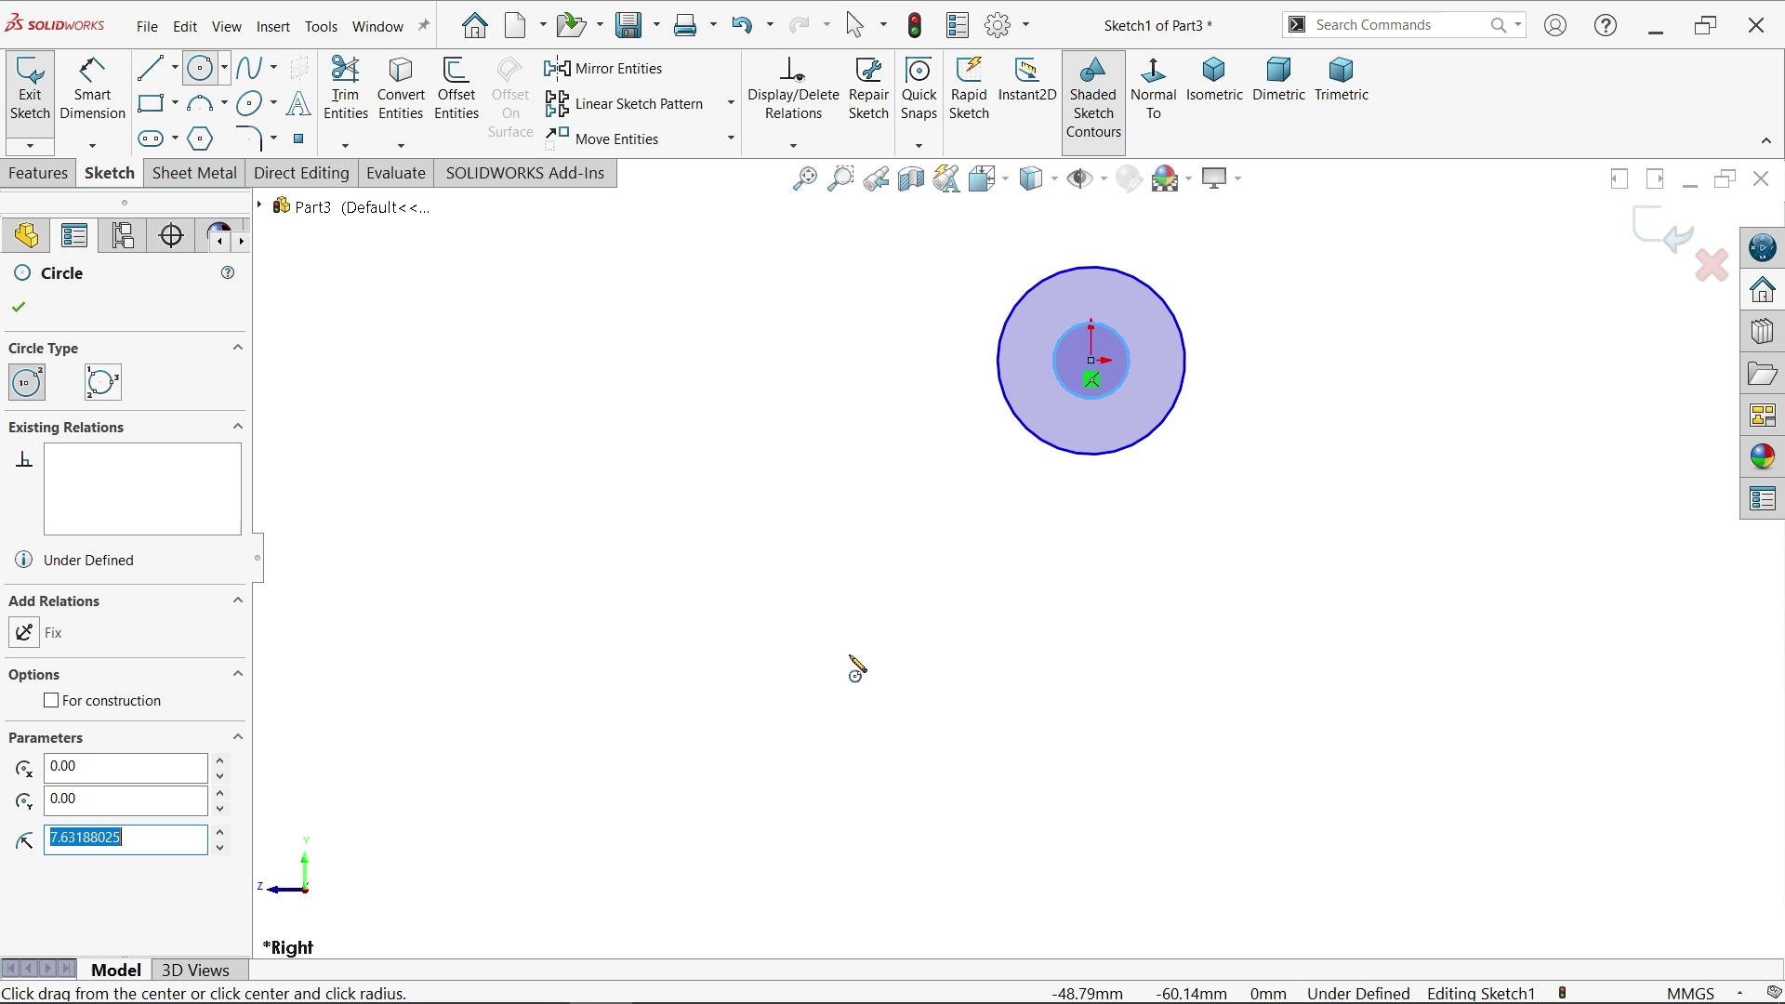
Step: Draw a second pair of concentric circles below-left of the origin
click(771, 680)
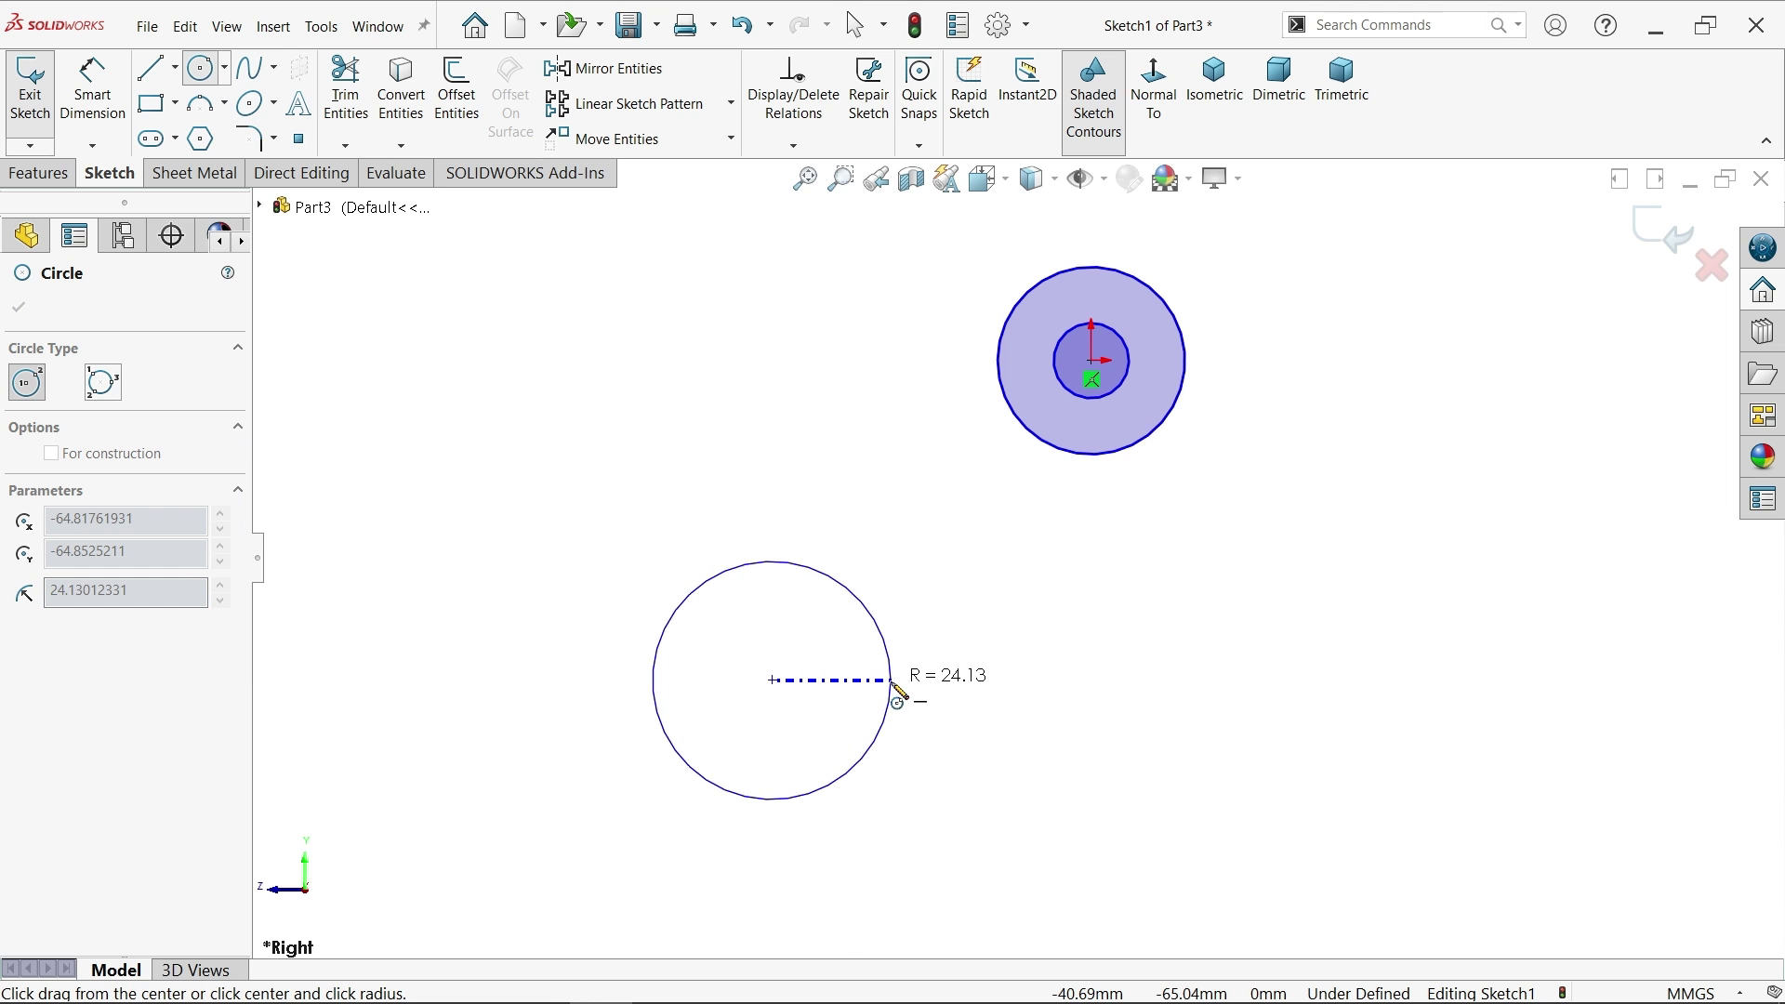
click(863, 688)
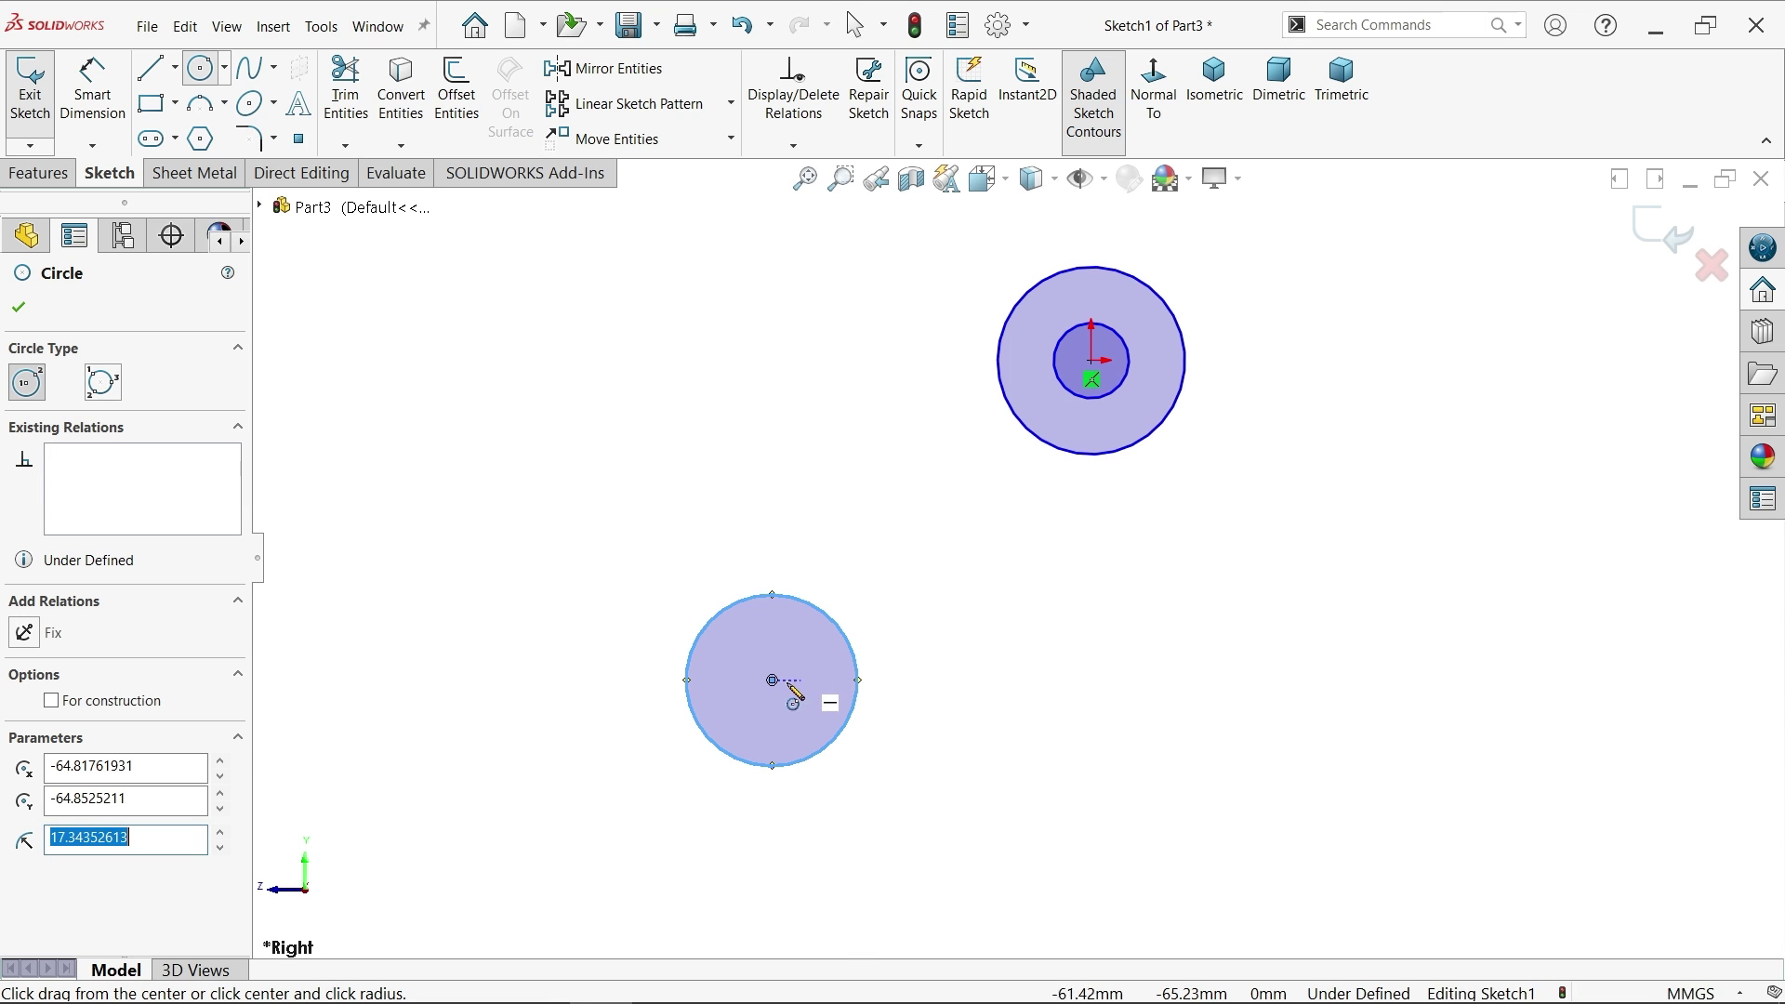
click(772, 681)
click(797, 703)
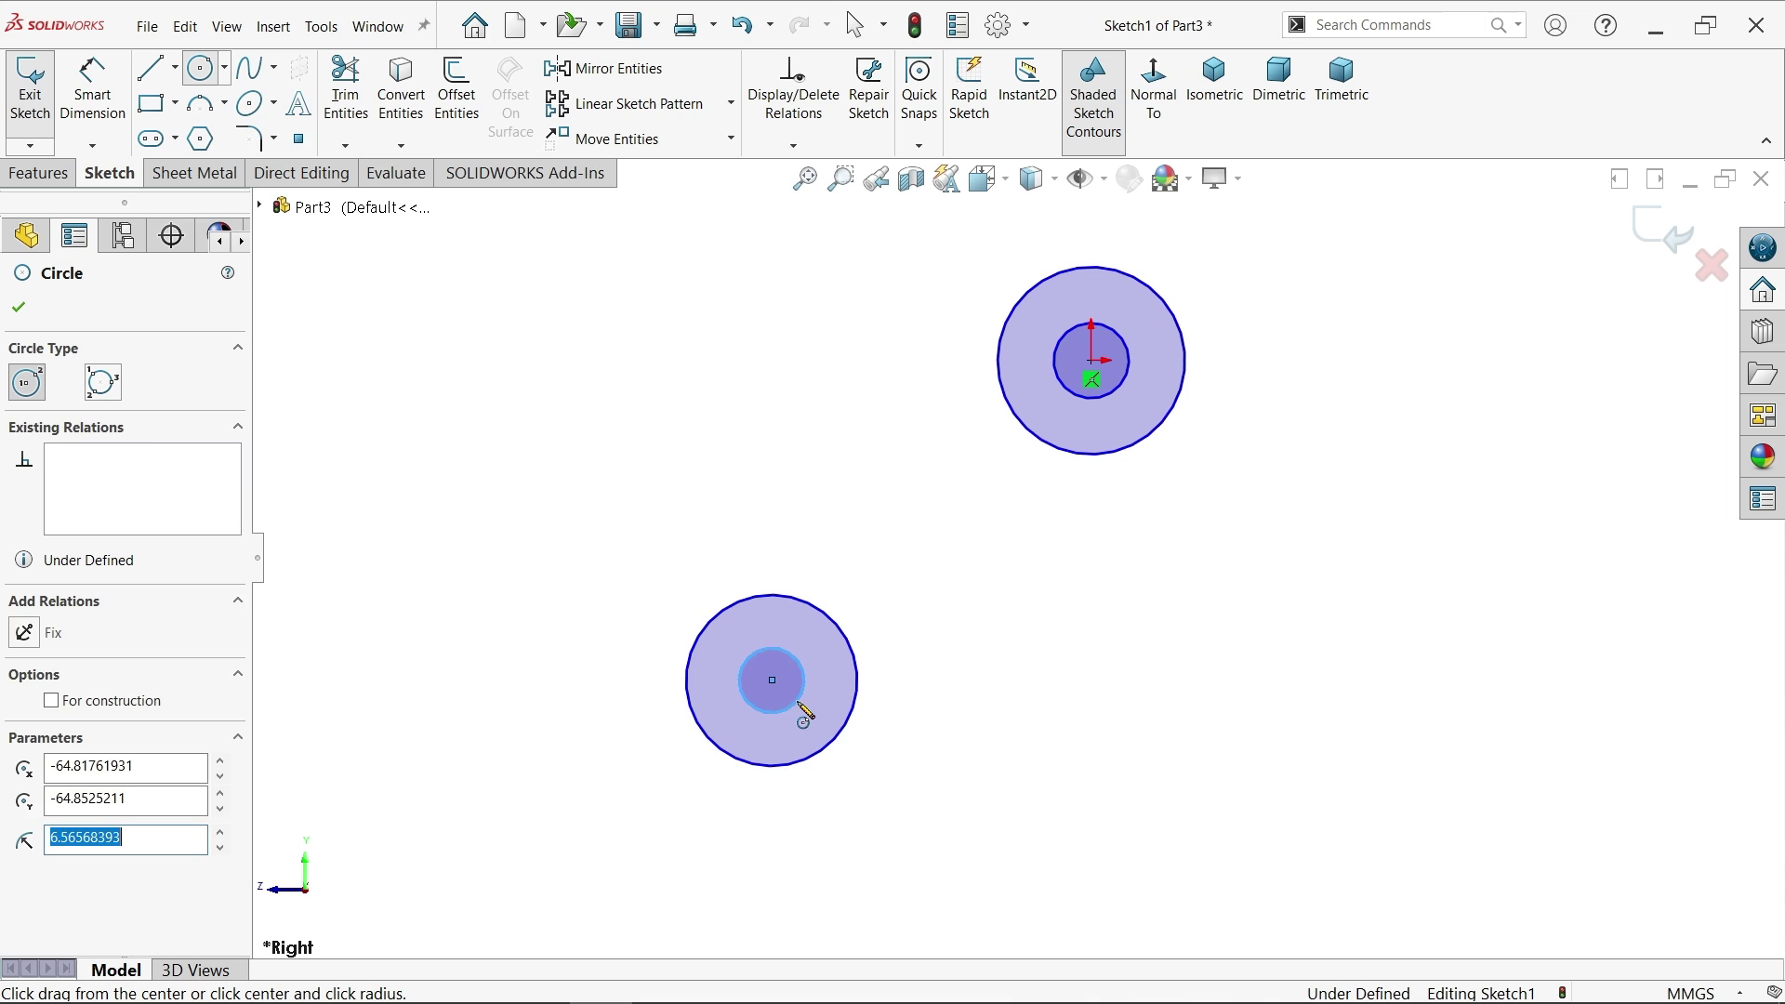
right_click(777, 348)
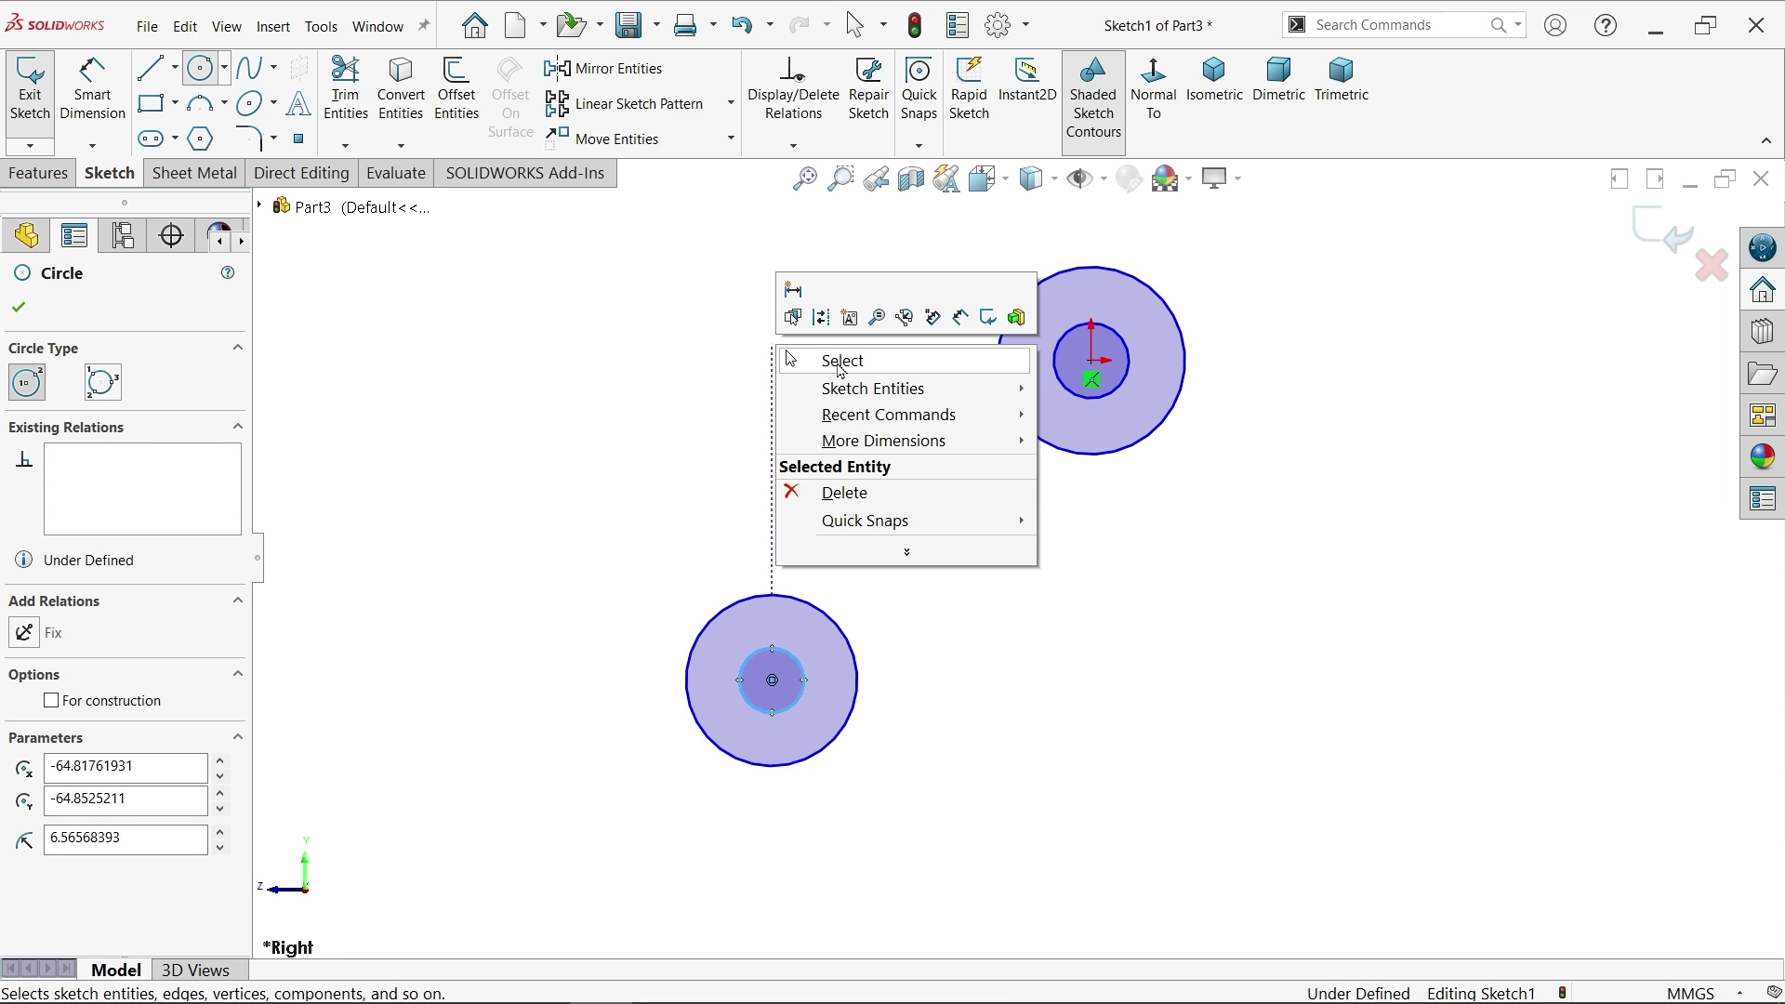
Step: Draw a line chain: right vertical edge, bottom edge, and slanted edge to the lower circle
click(842, 362)
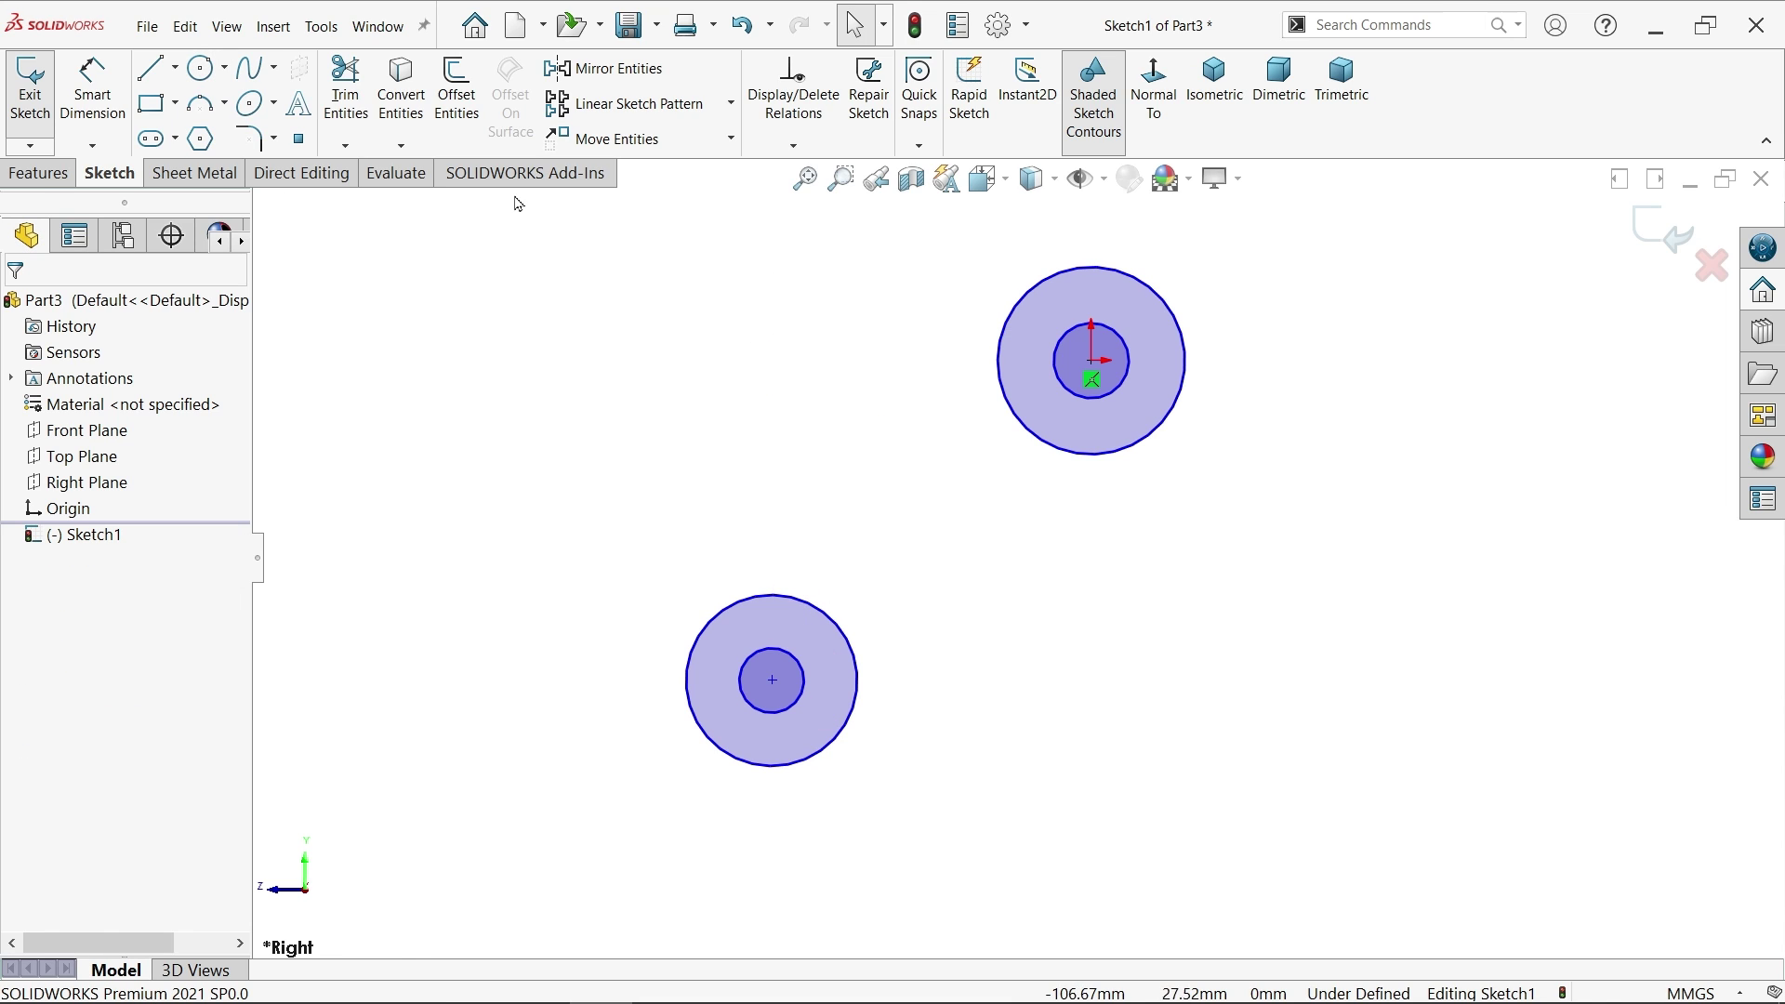
click(154, 70)
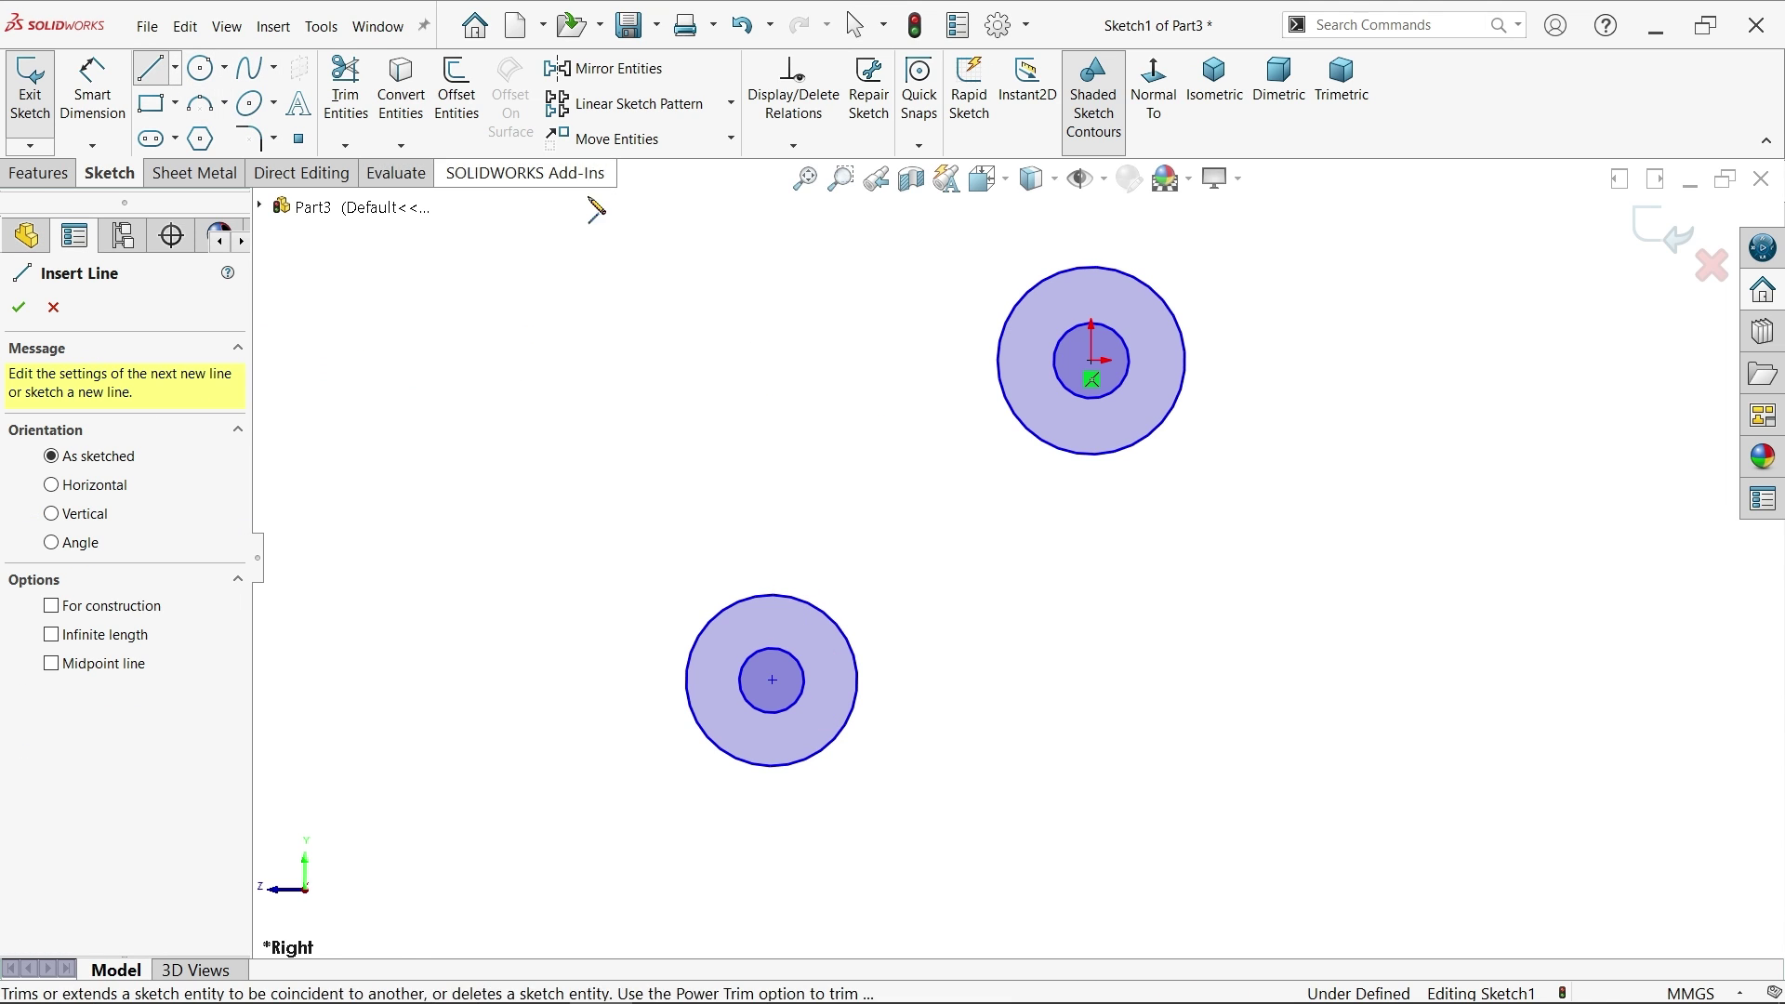
click(1185, 361)
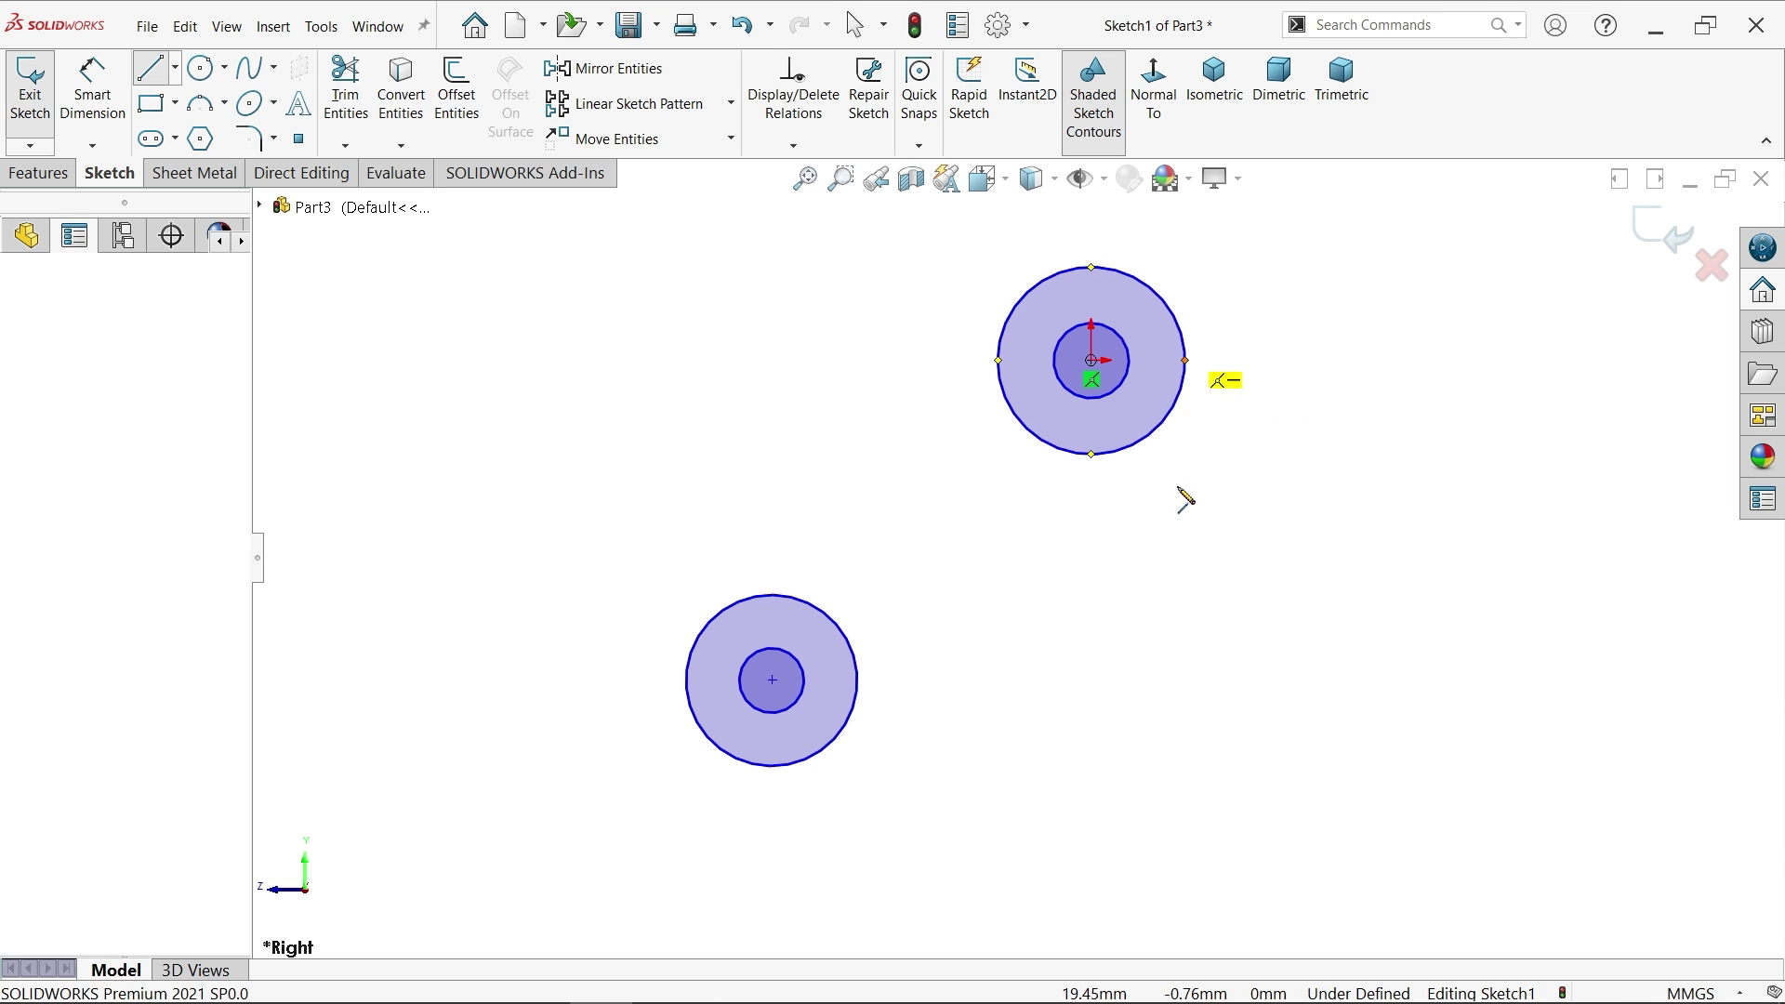
click(1186, 907)
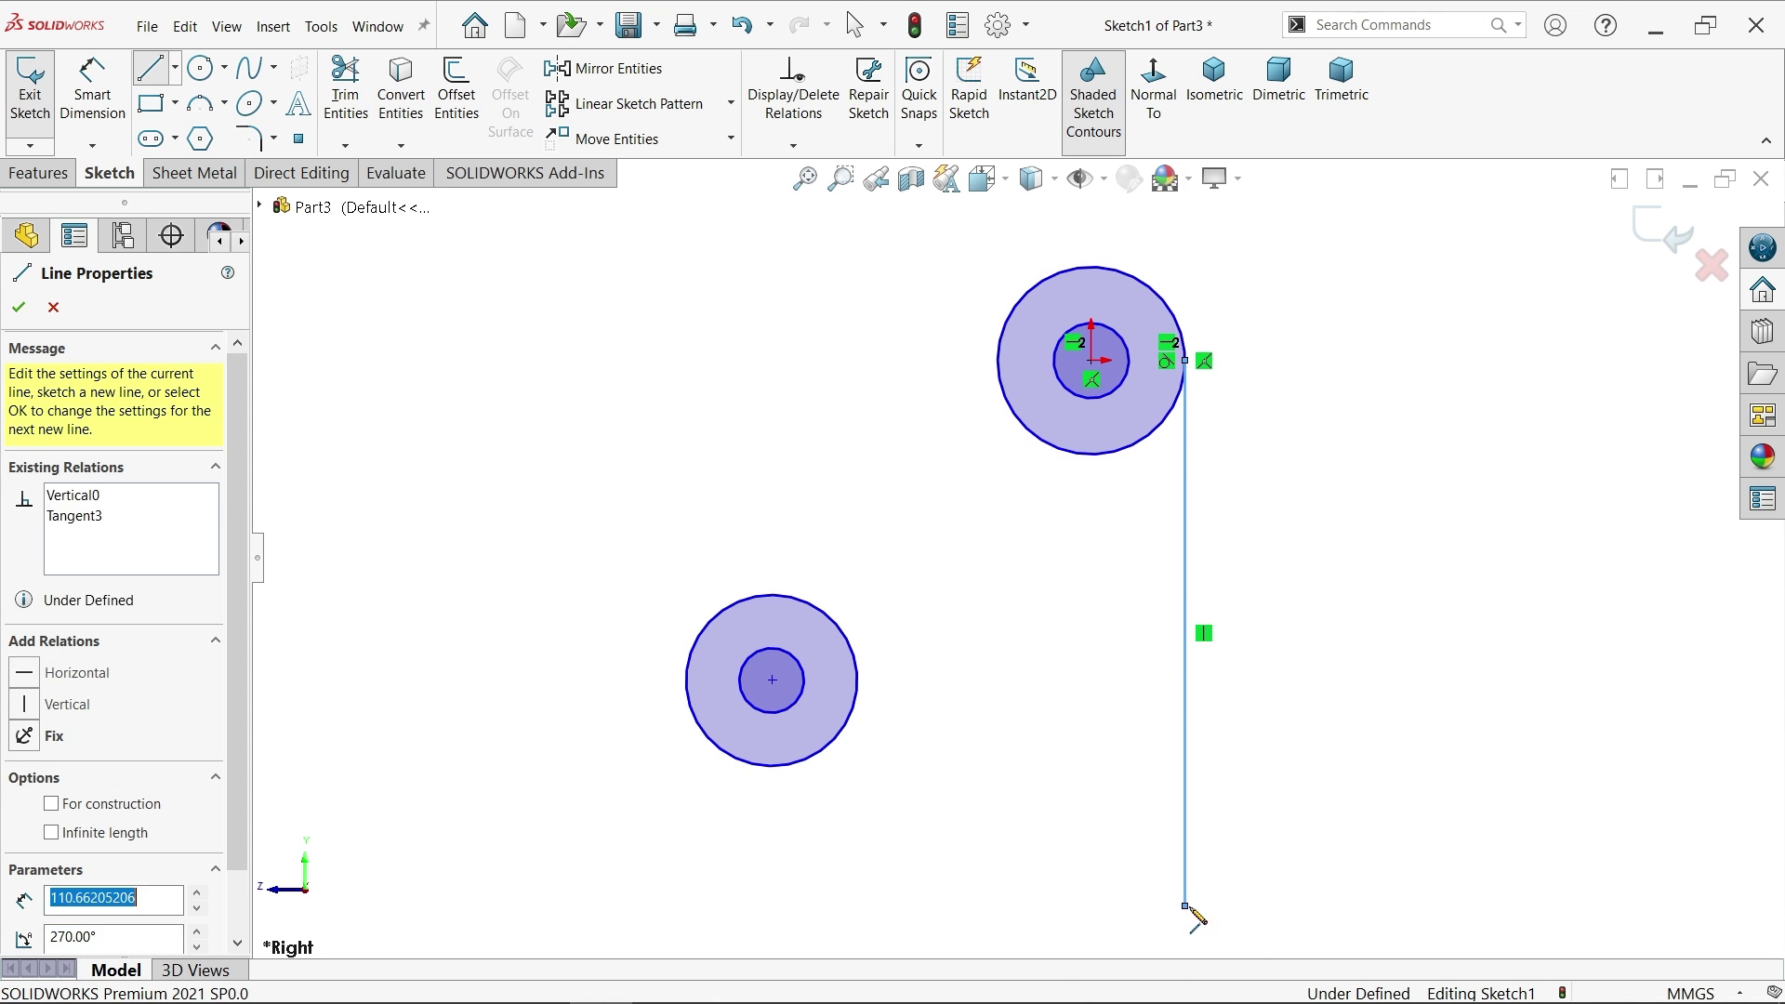
click(664, 907)
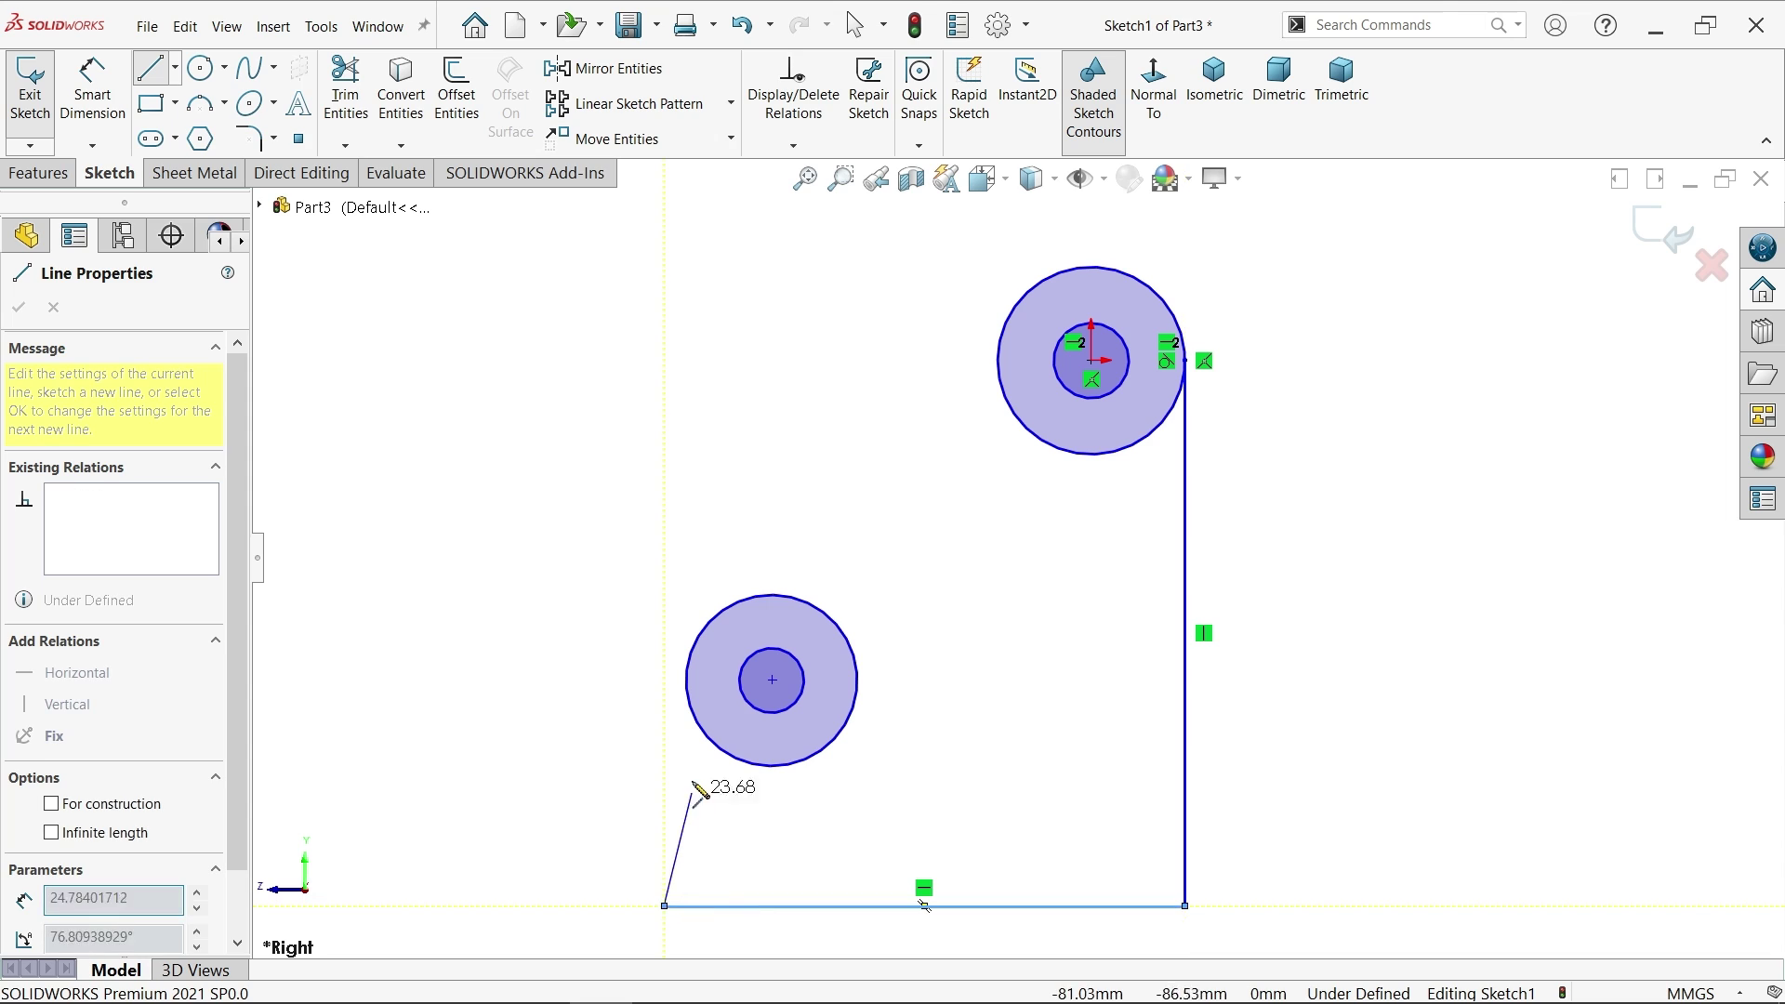
click(688, 682)
right_click(572, 604)
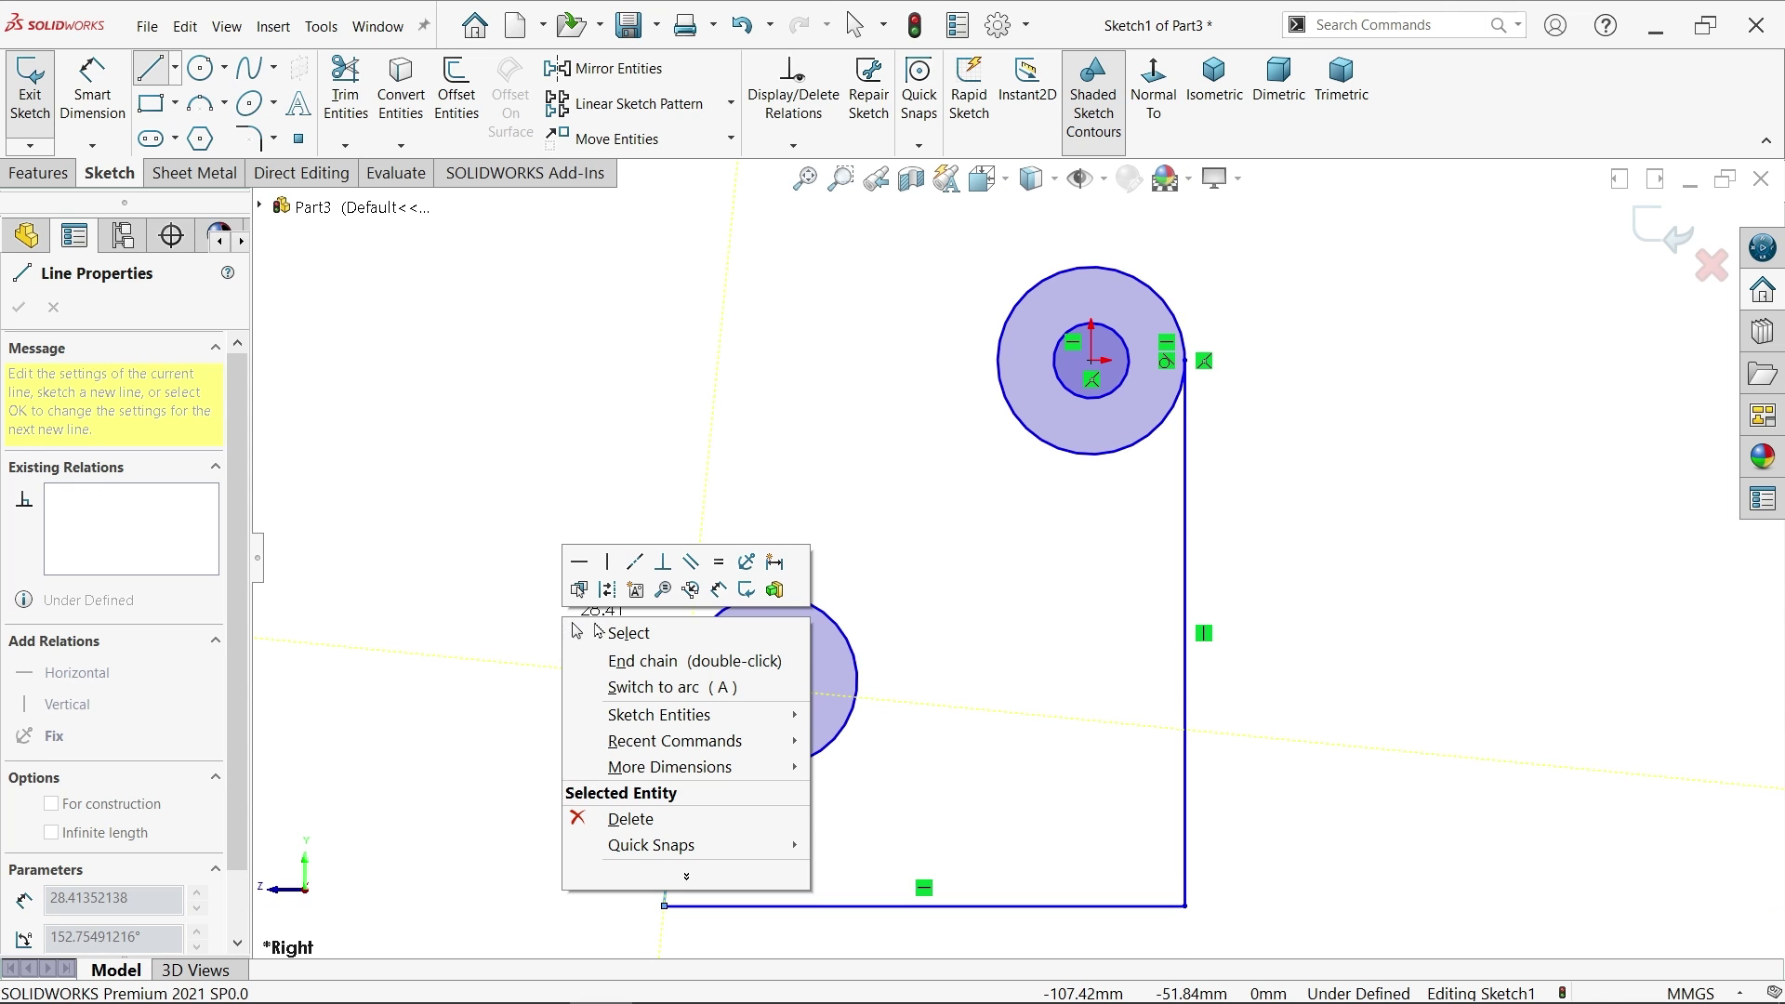
click(617, 626)
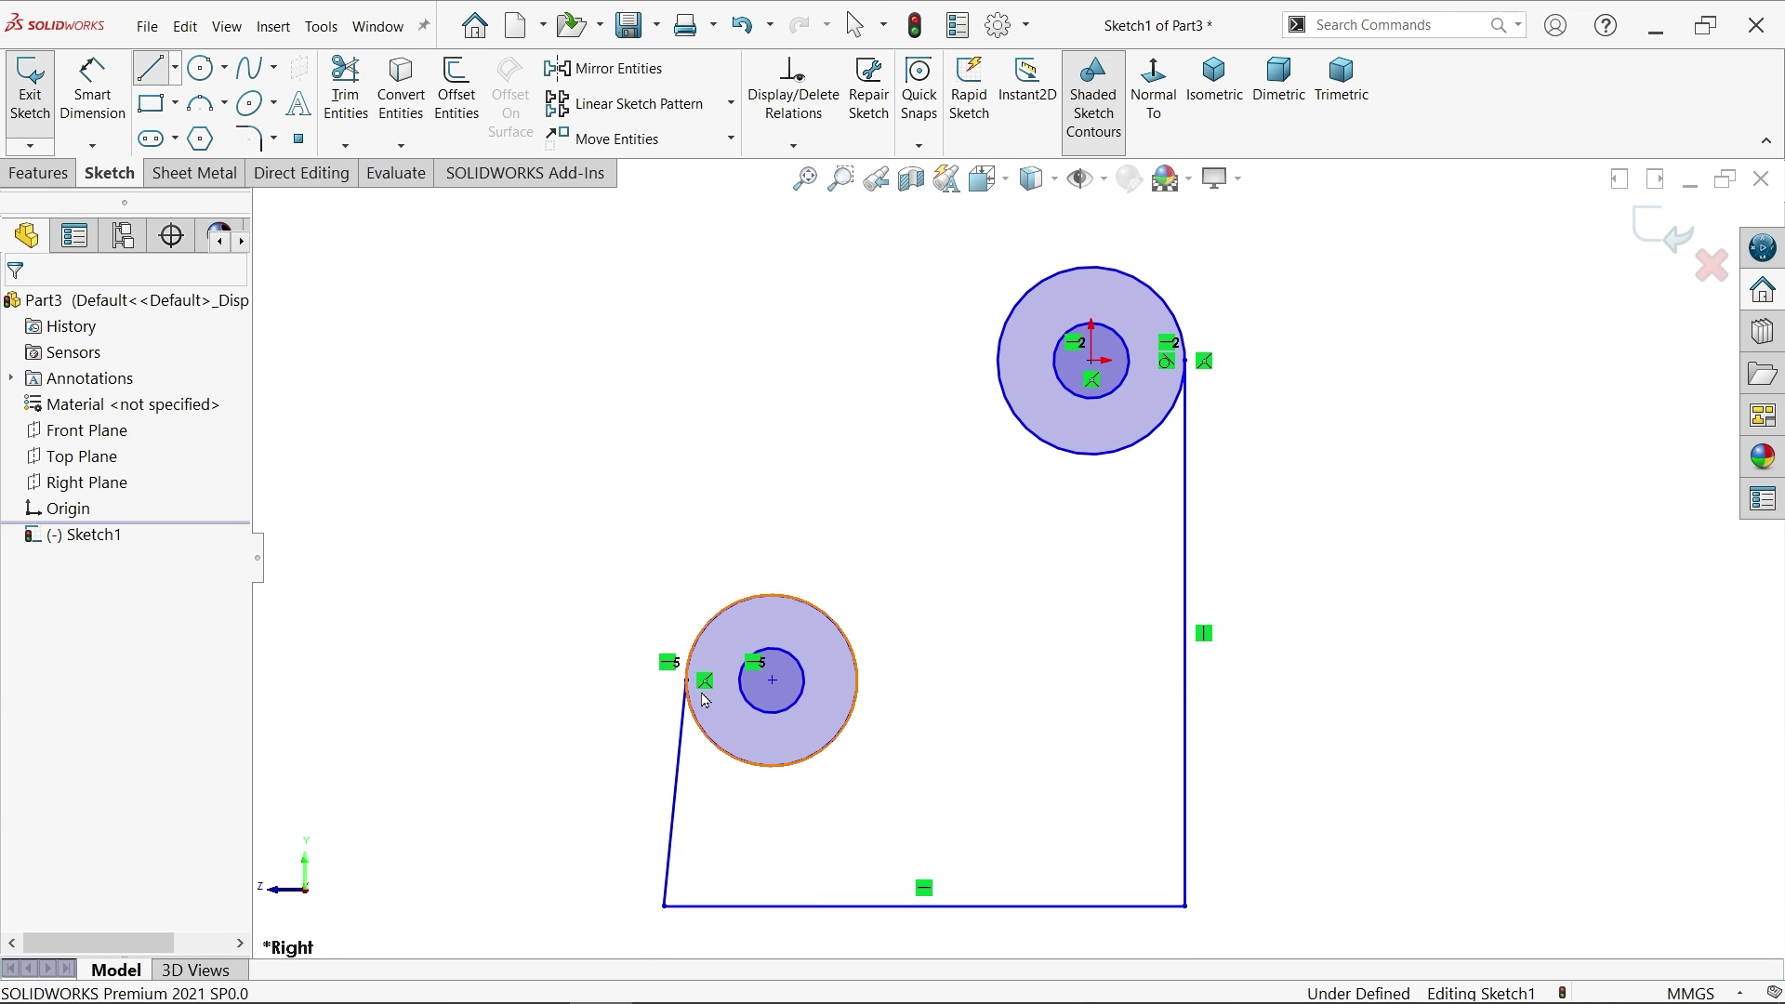
Step: Make the left edge vertical and draw a line tangent from the lower to the upper circle
click(678, 781)
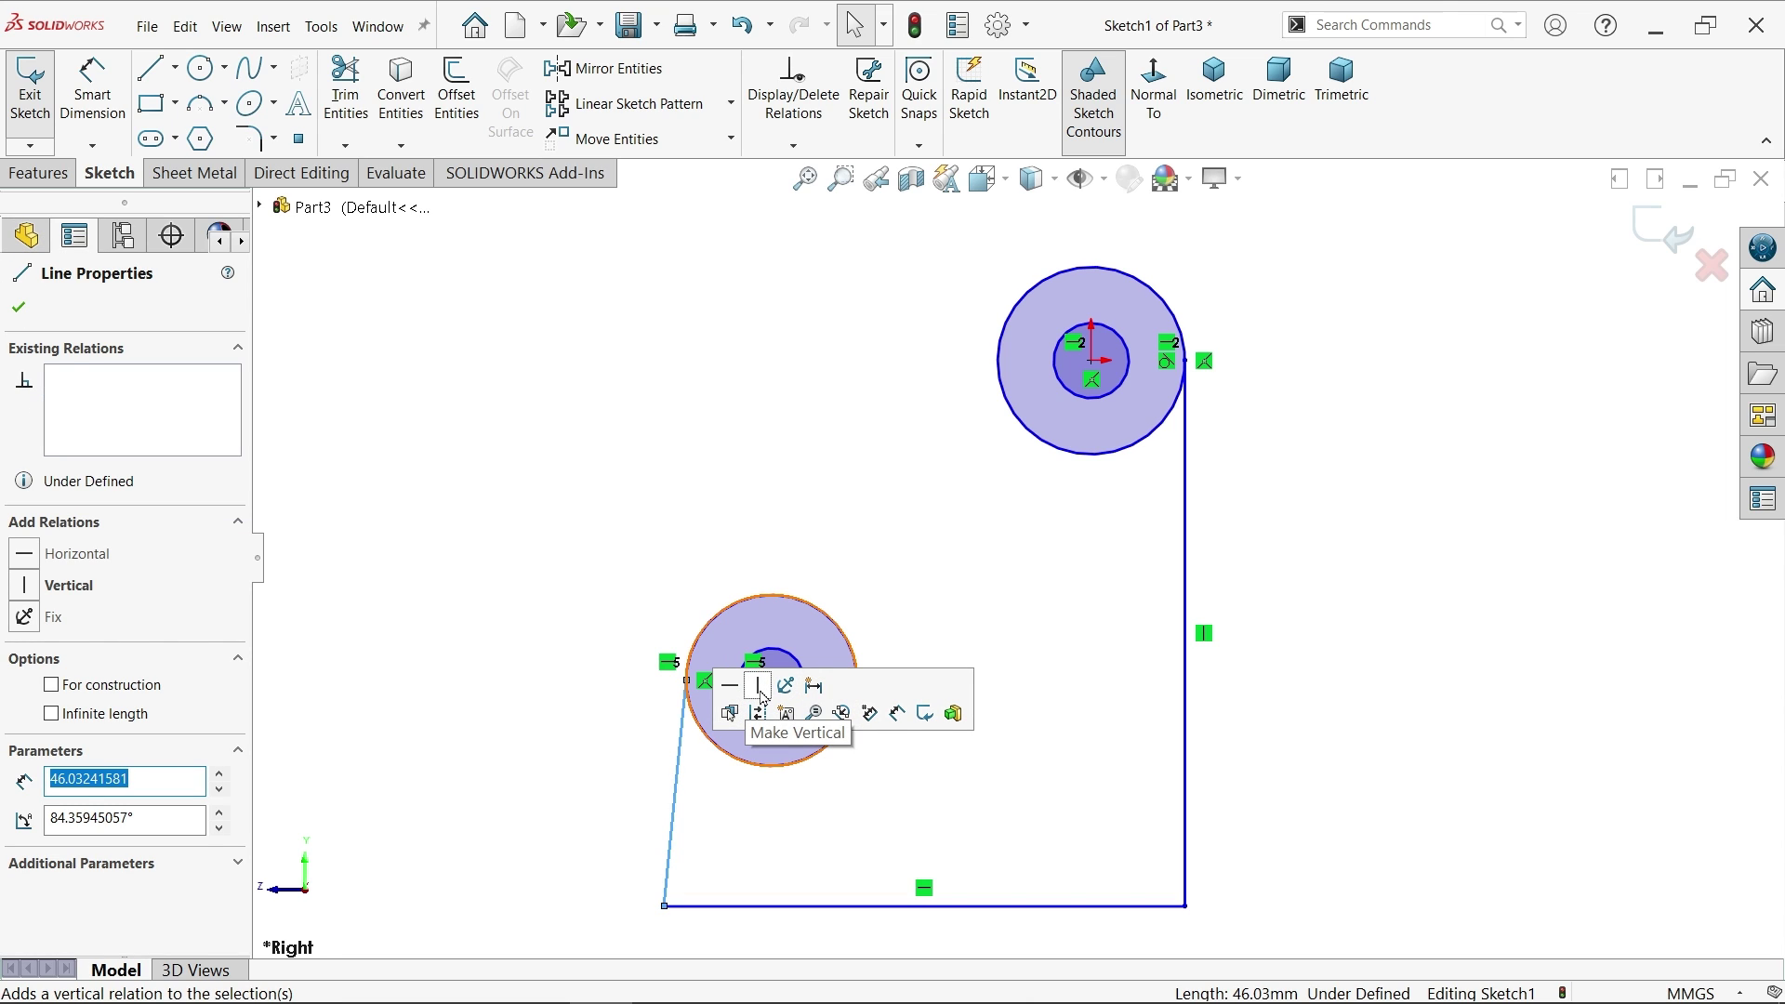
click(759, 688)
click(686, 427)
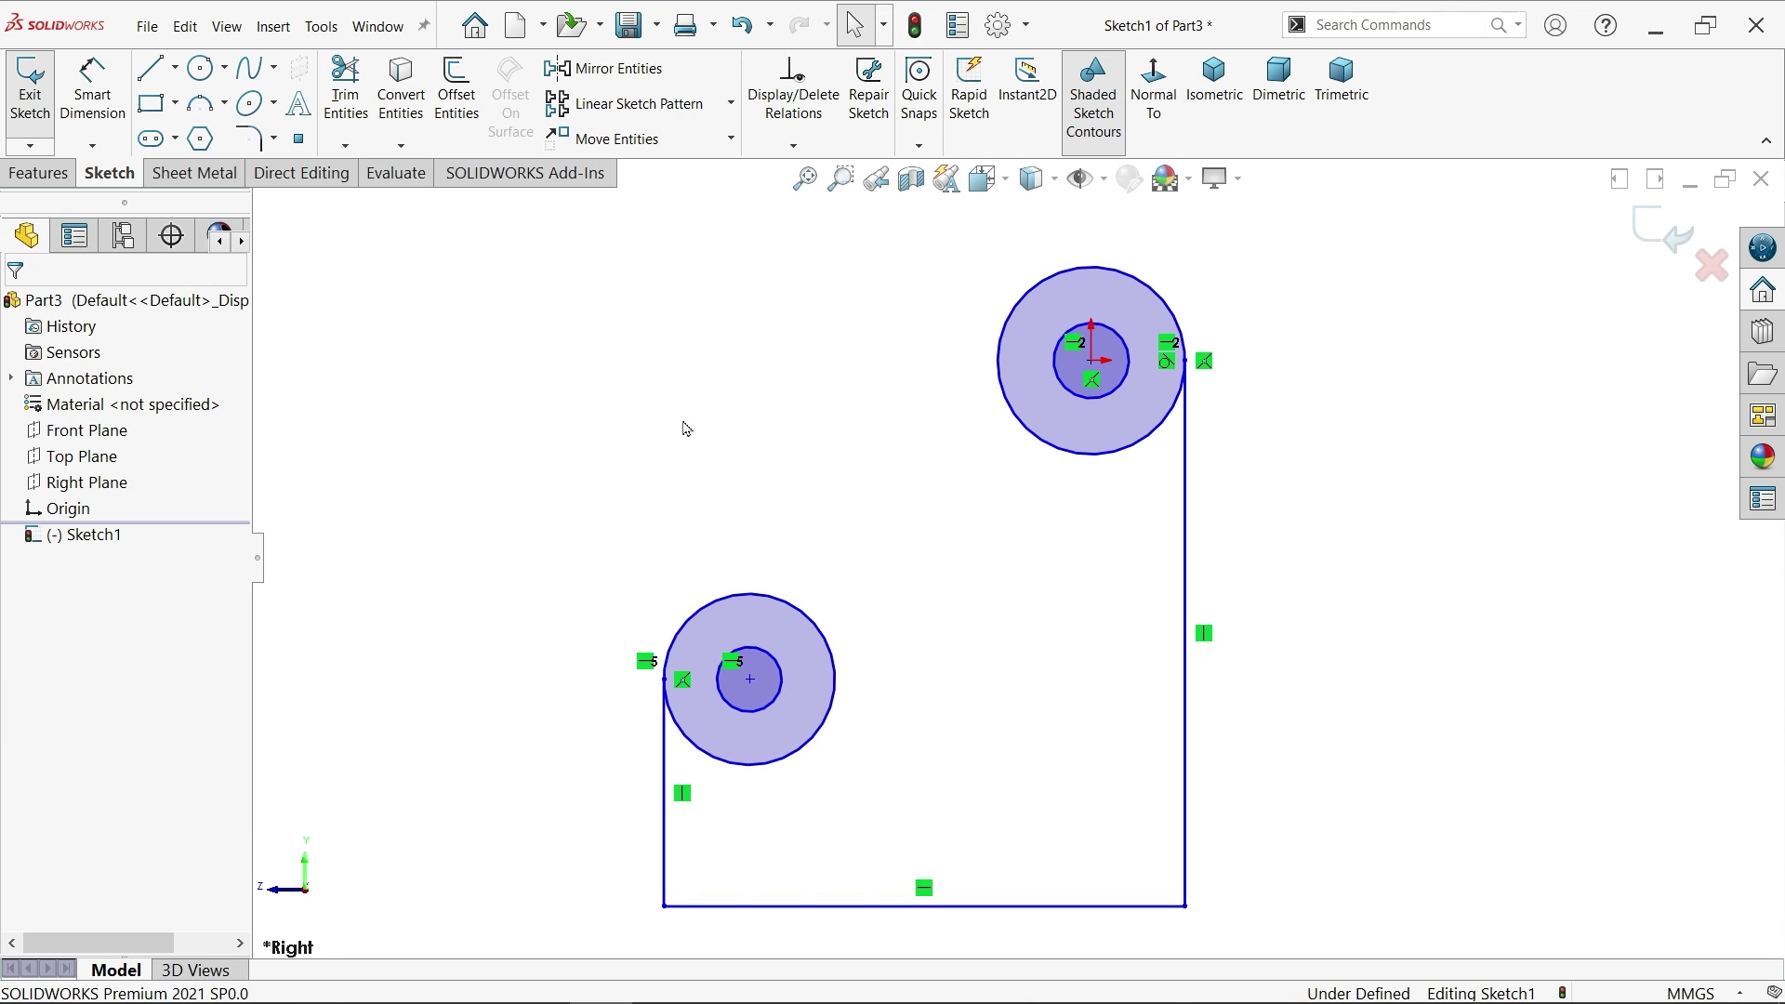
click(151, 68)
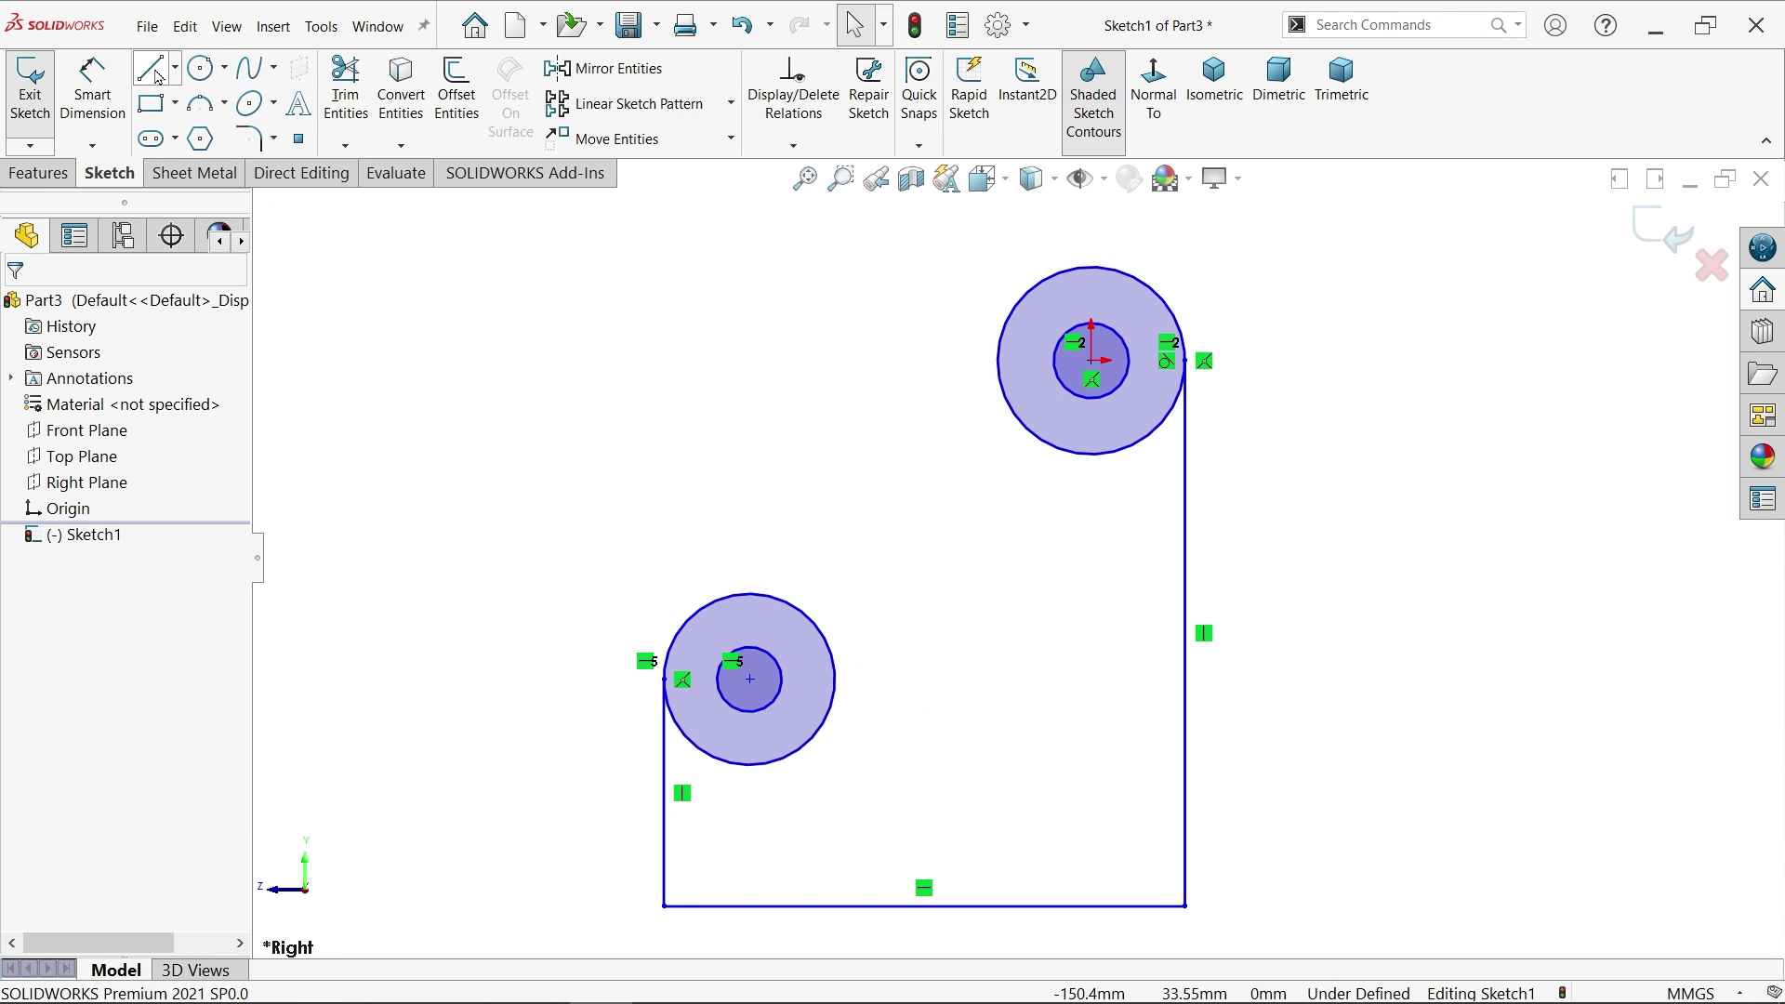
click(684, 634)
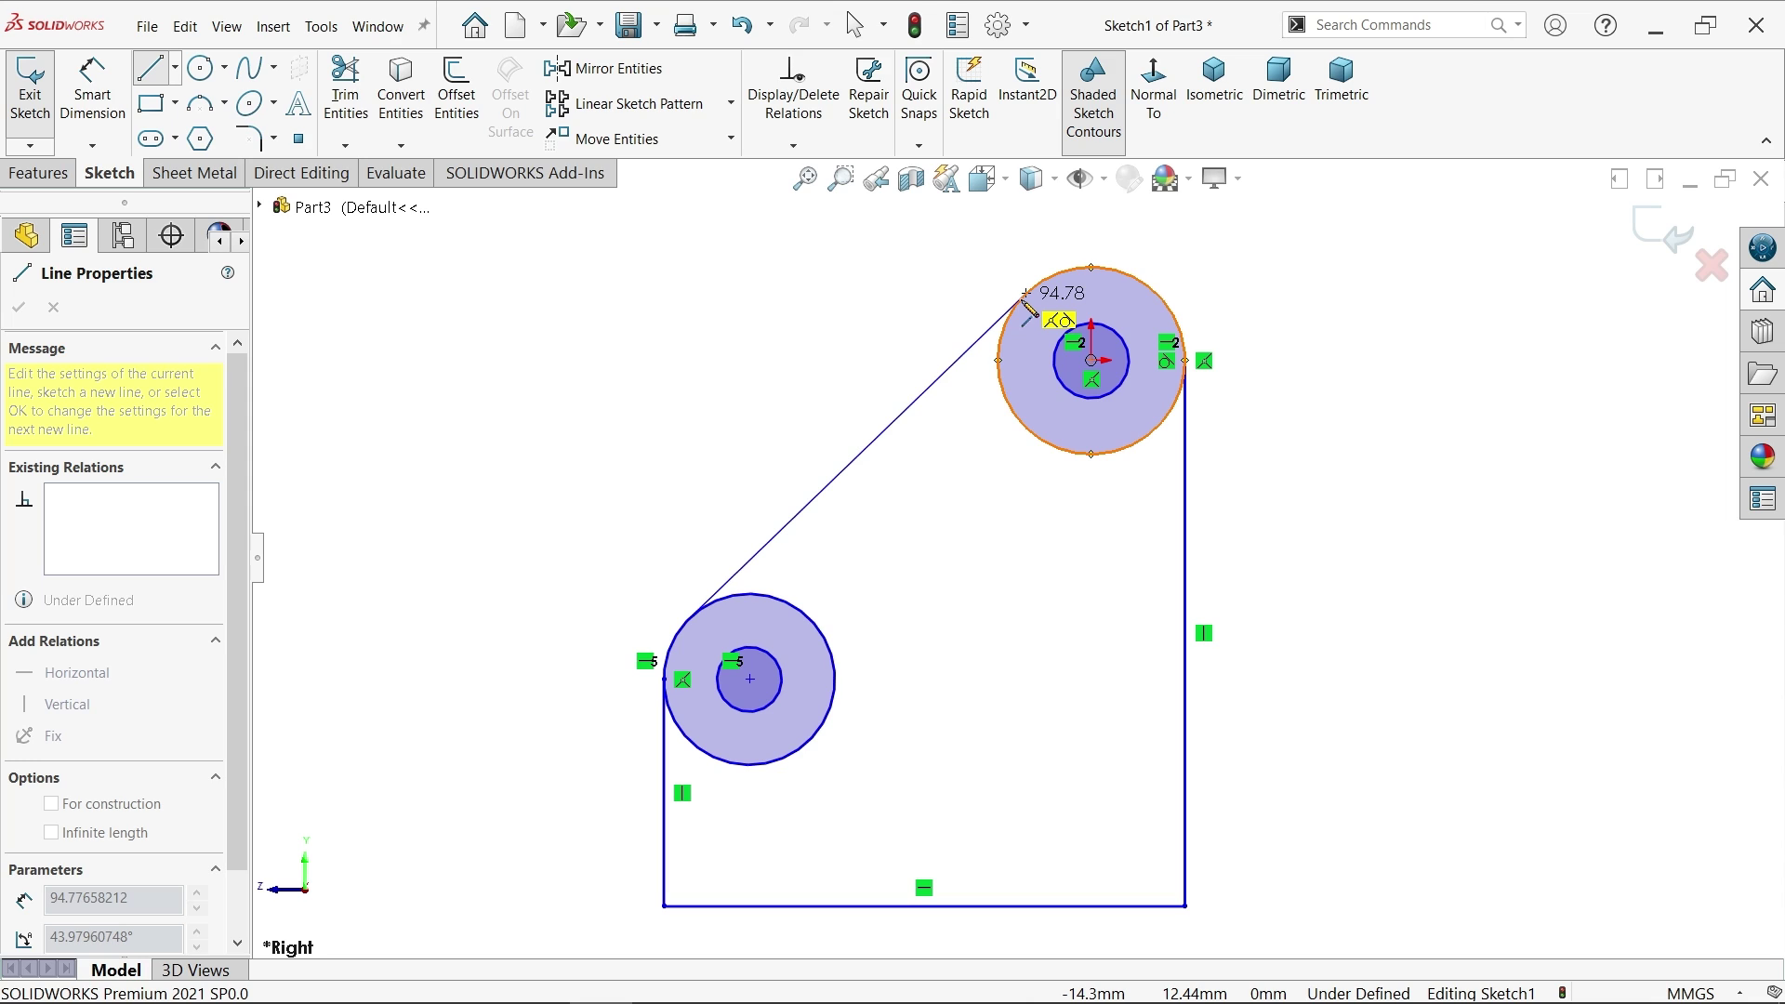
click(1026, 293)
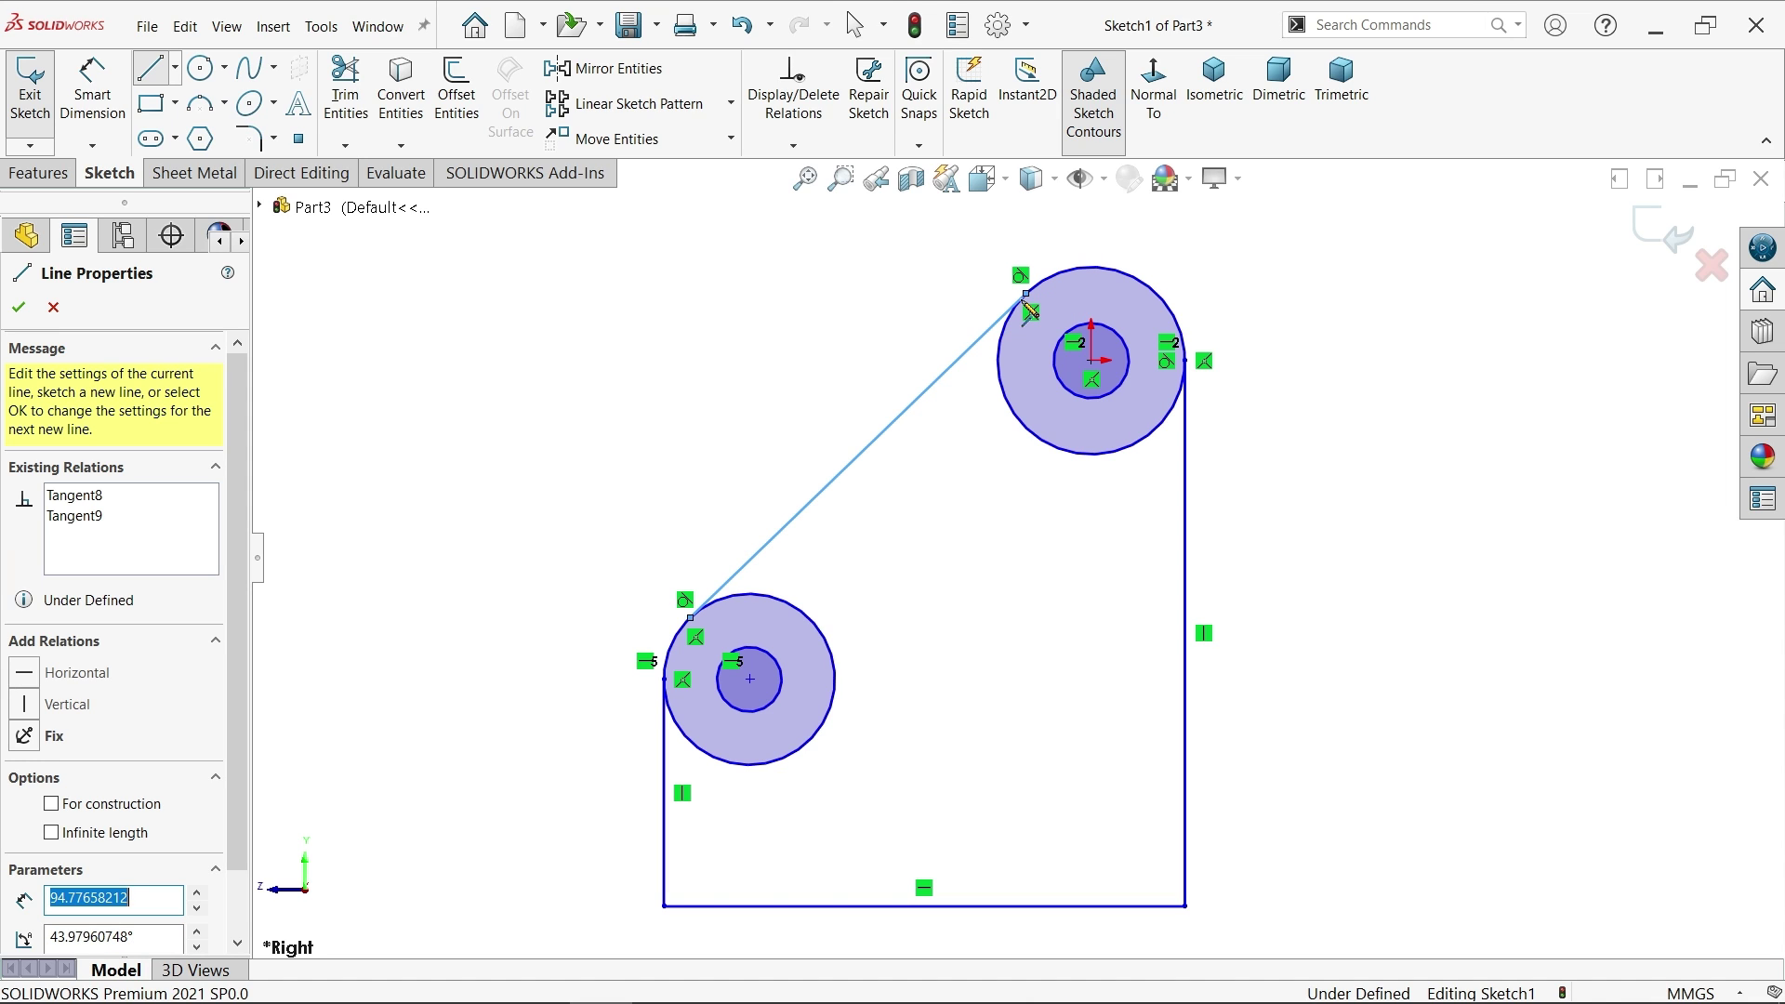
key(Escape)
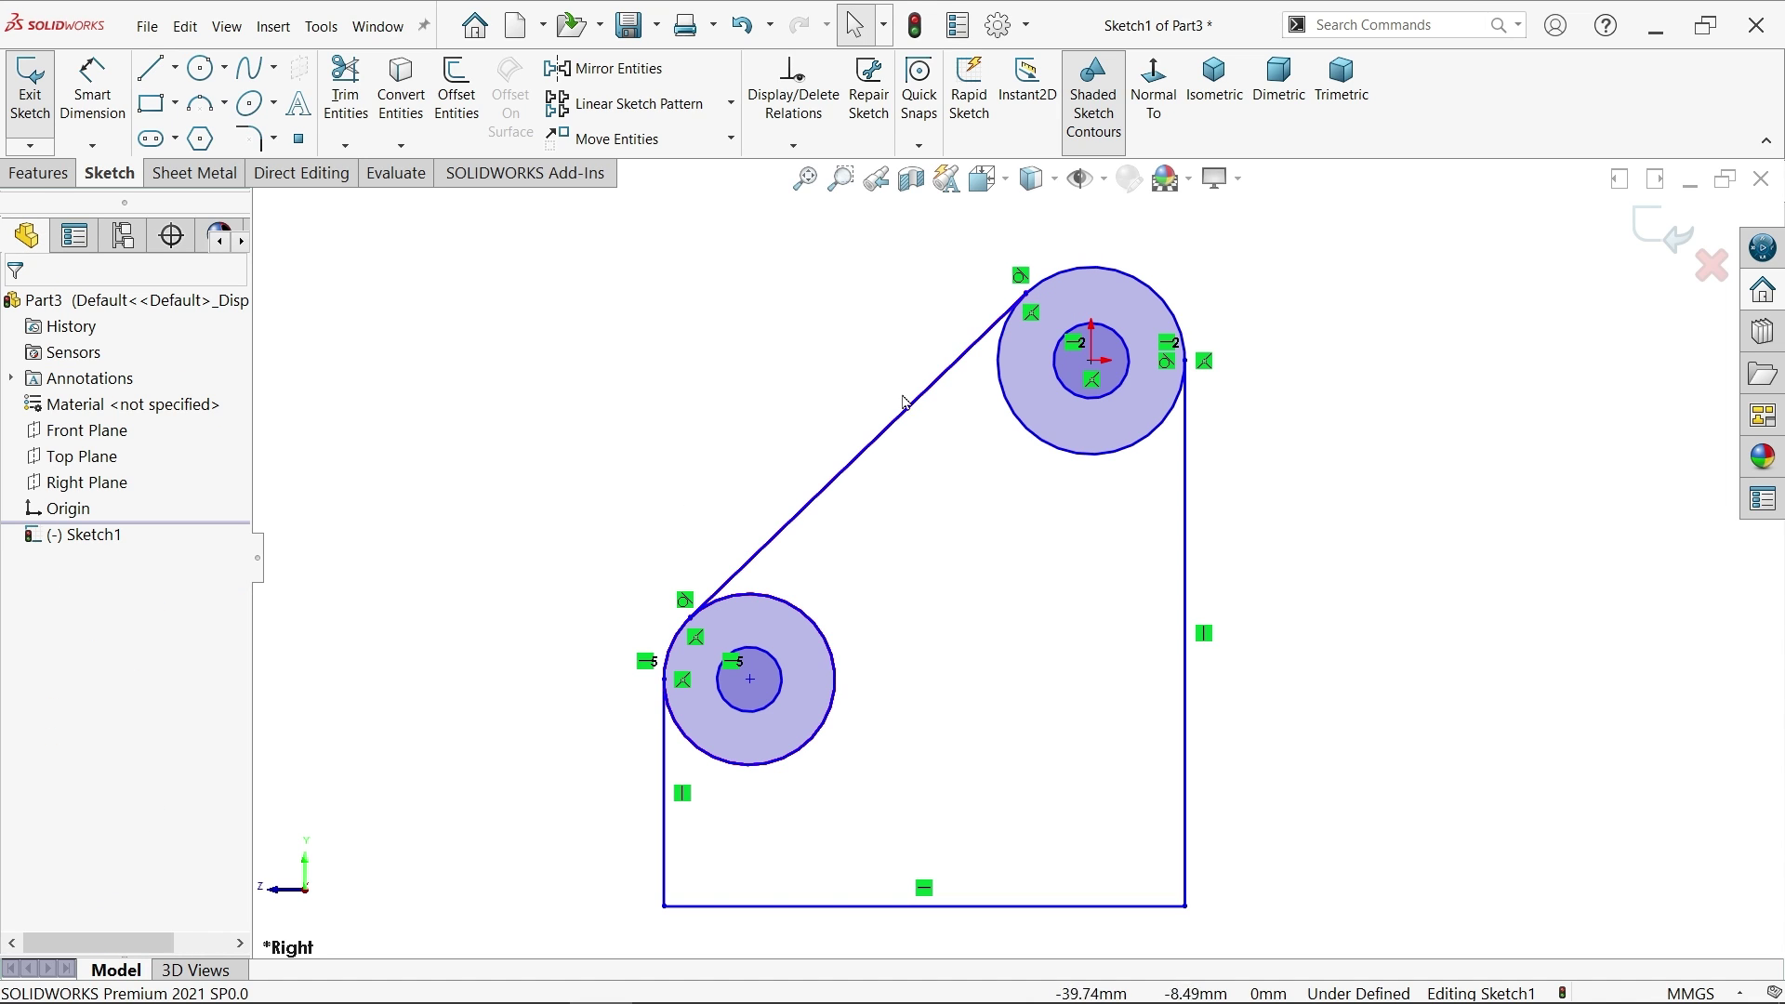
Step: Dimension the right edge to 43 mm and the bottom edge to 38 mm
click(86, 100)
click(1186, 607)
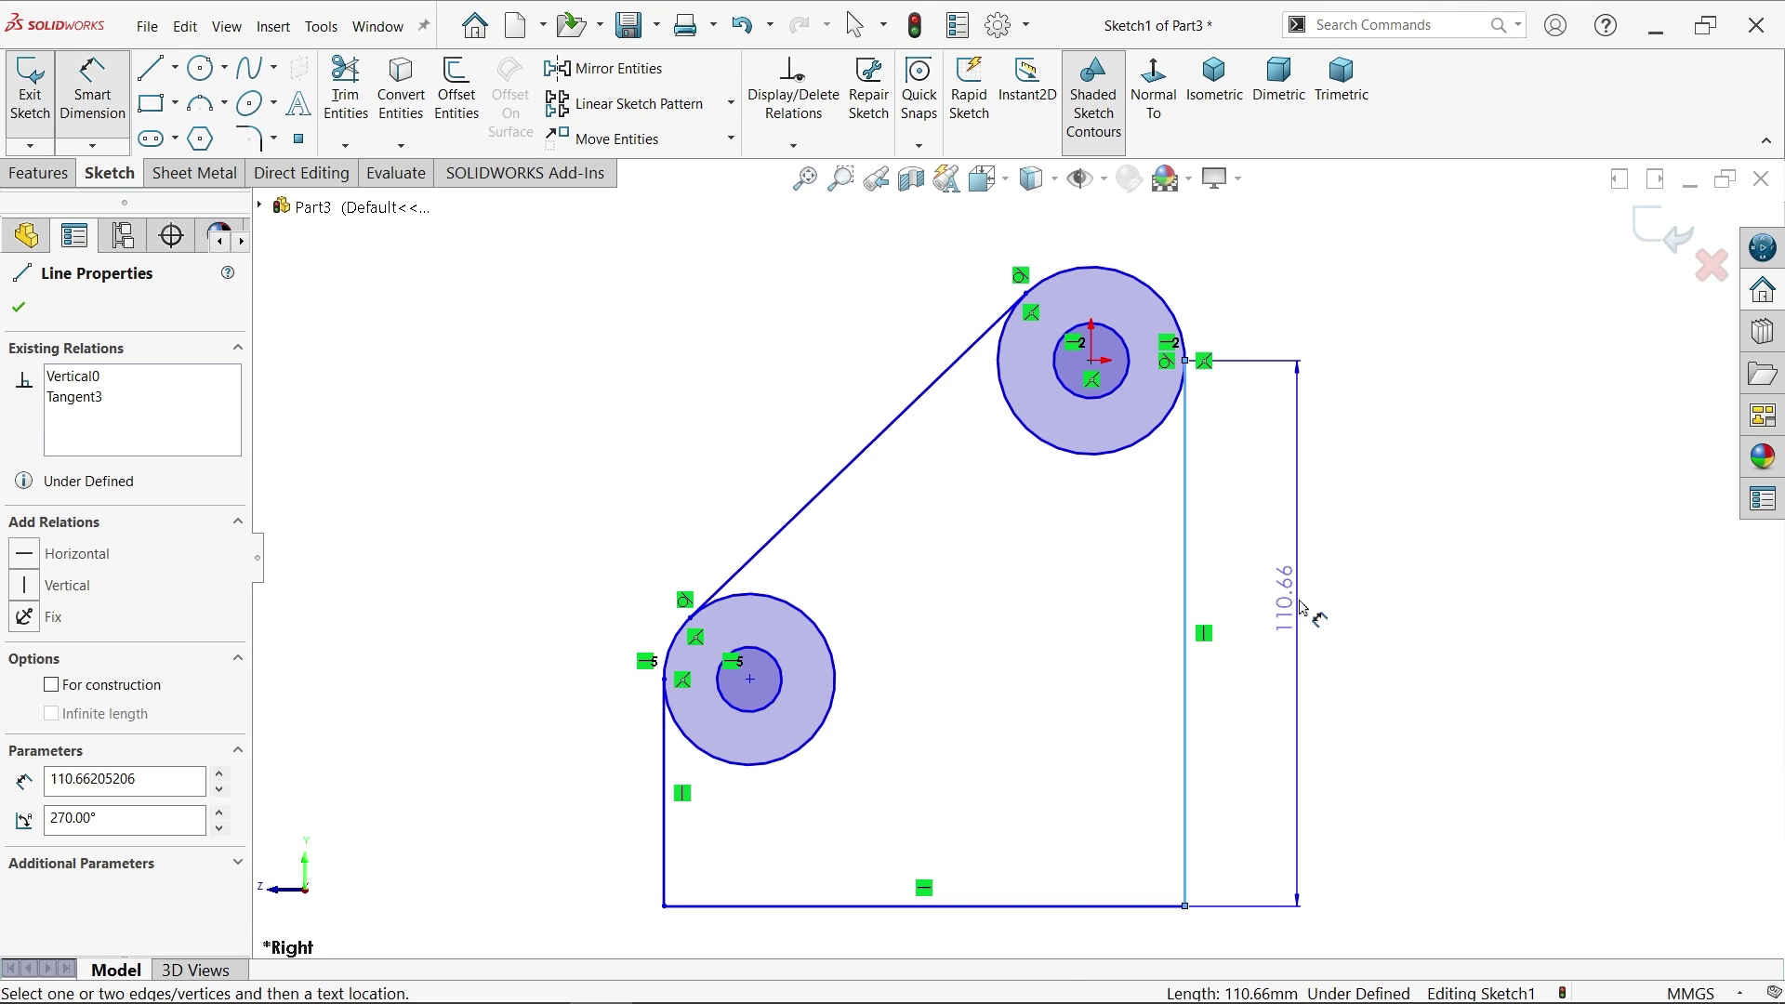
click(1302, 609)
text(43)
key(Return)
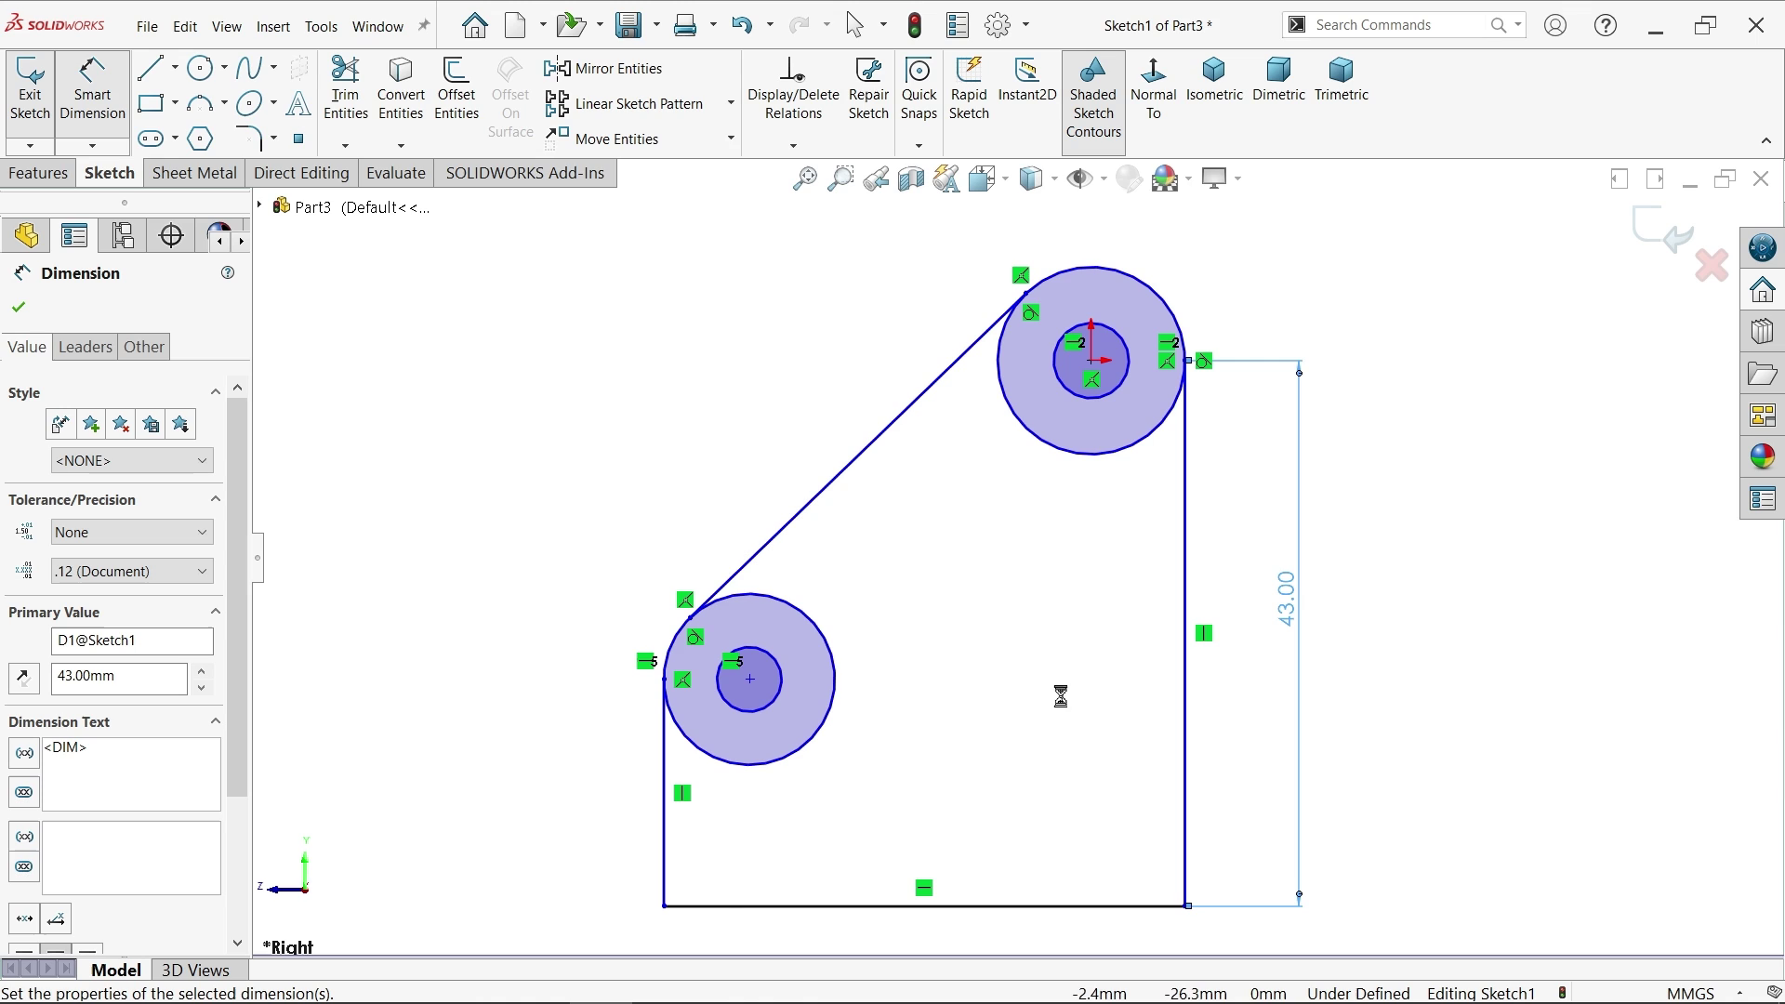
click(967, 906)
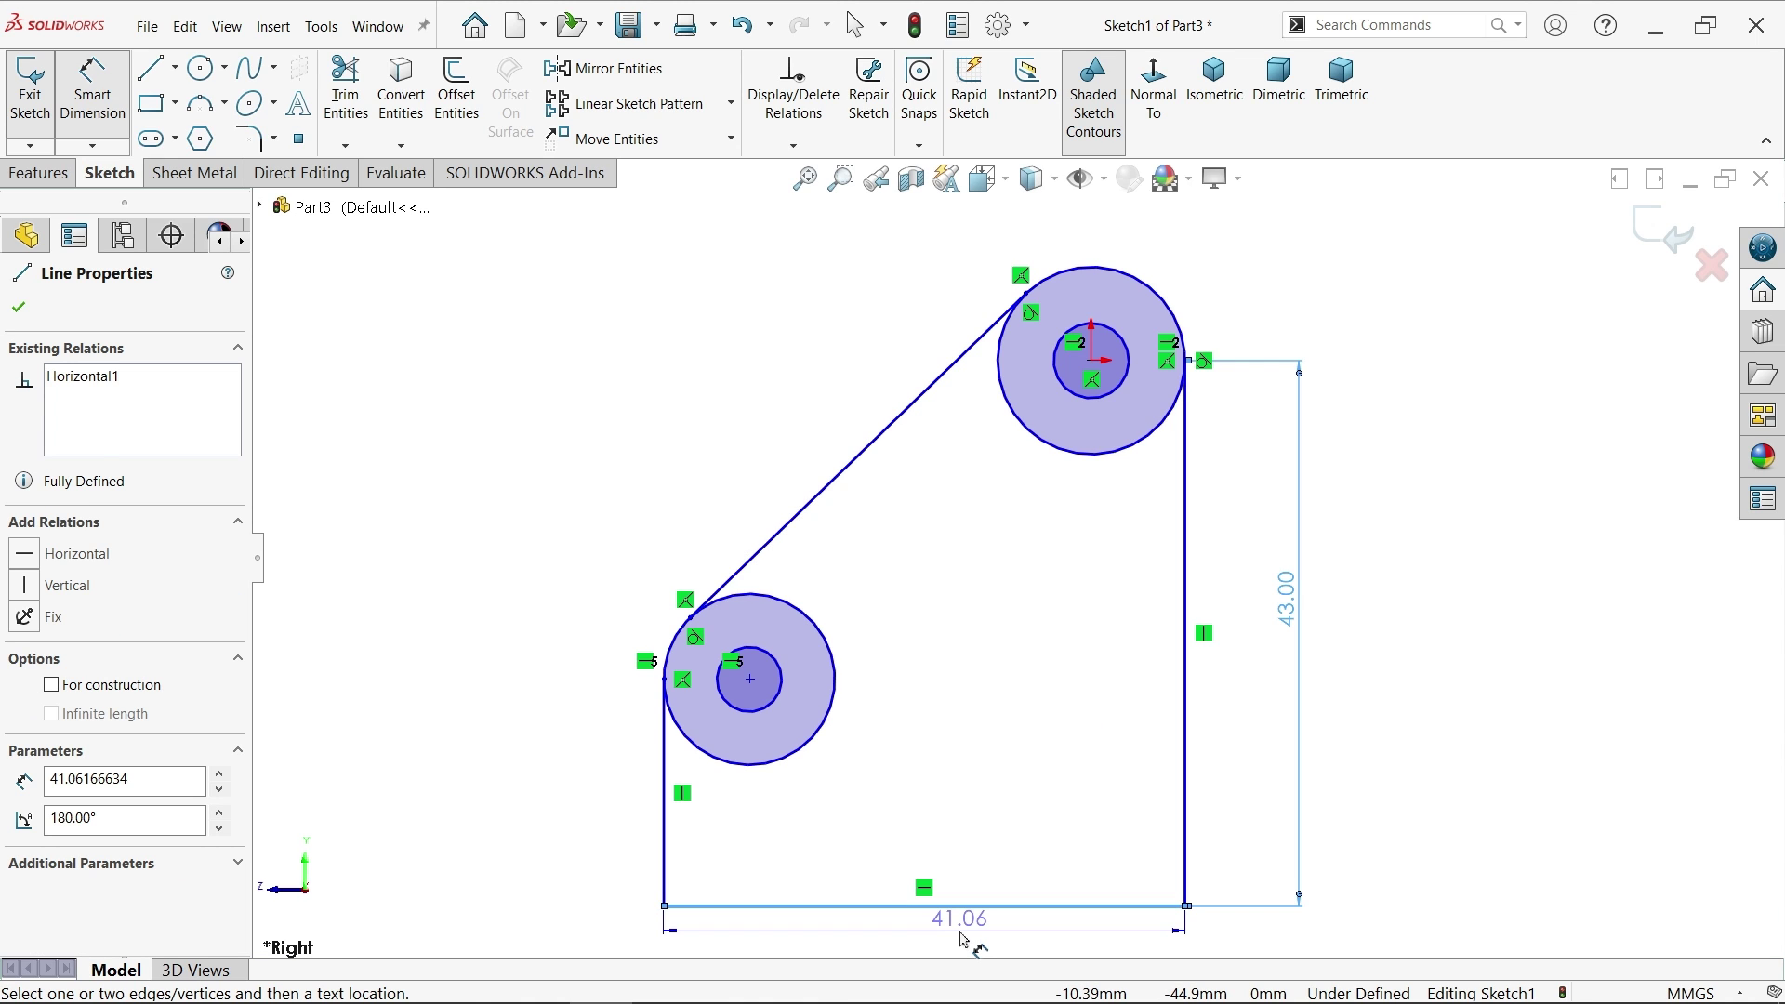
click(963, 939)
text(38)
key(Return)
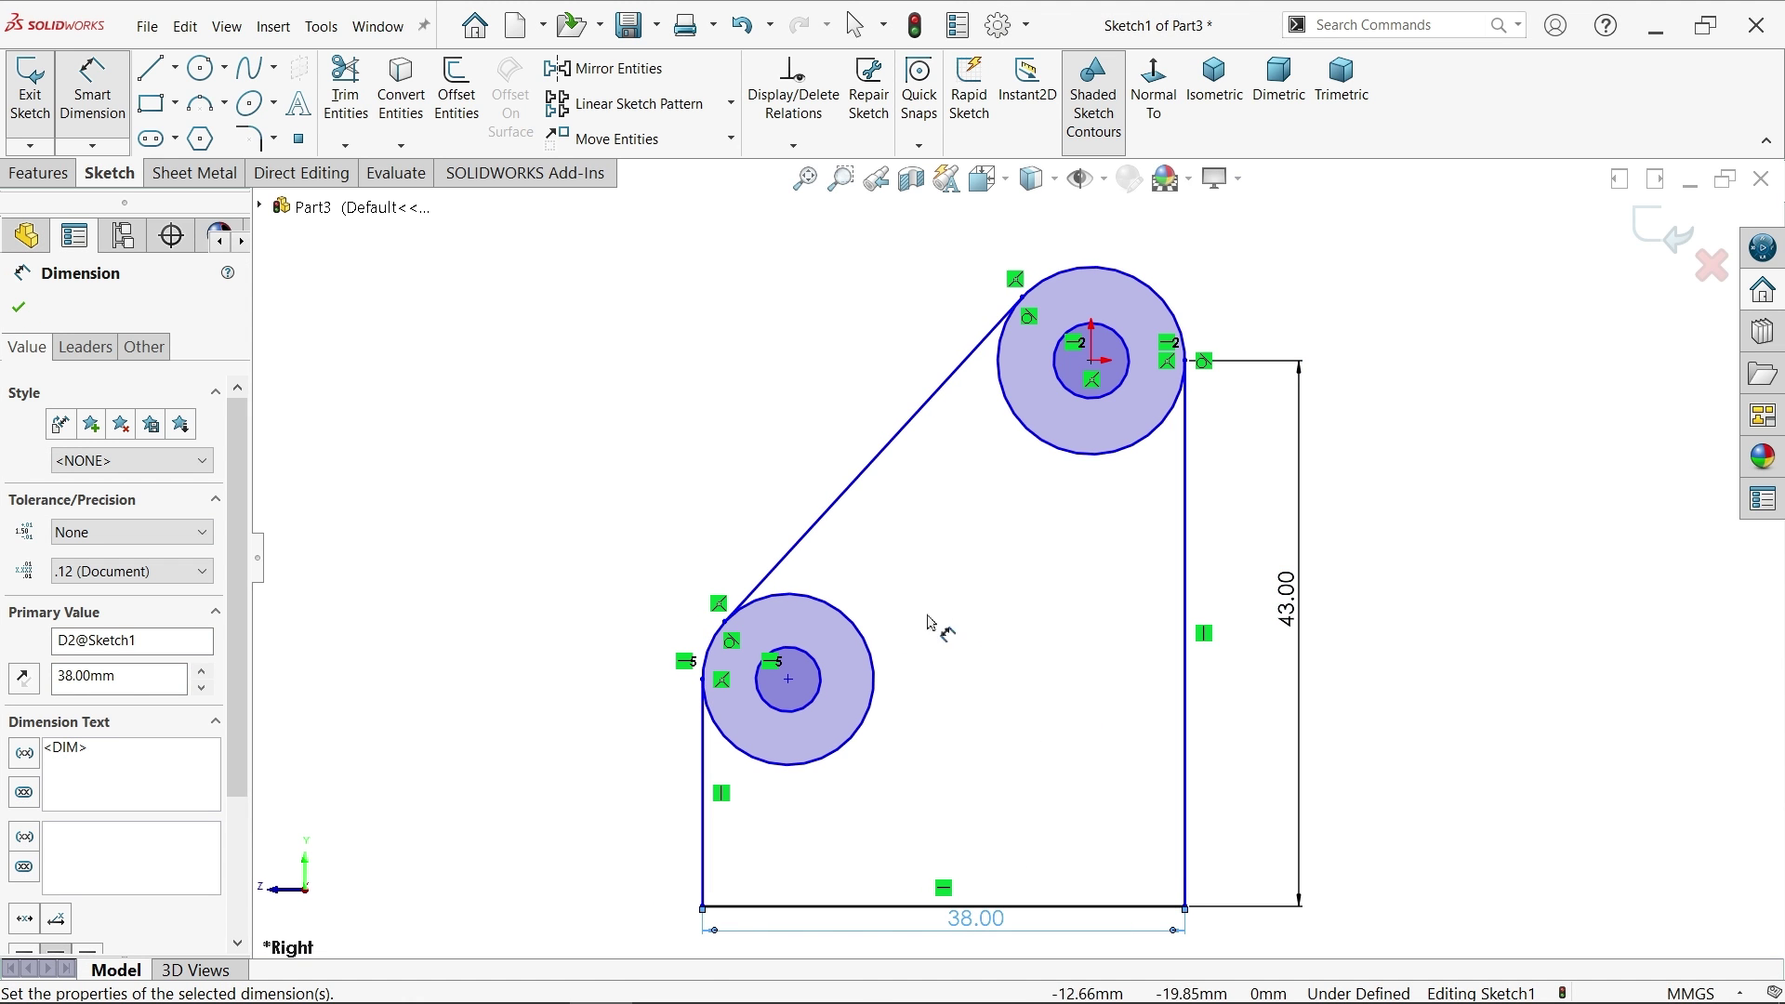
Step: Set the upper outer circle to Ø14 and its inner hole to Ø5
click(1173, 314)
click(1228, 254)
text(14)
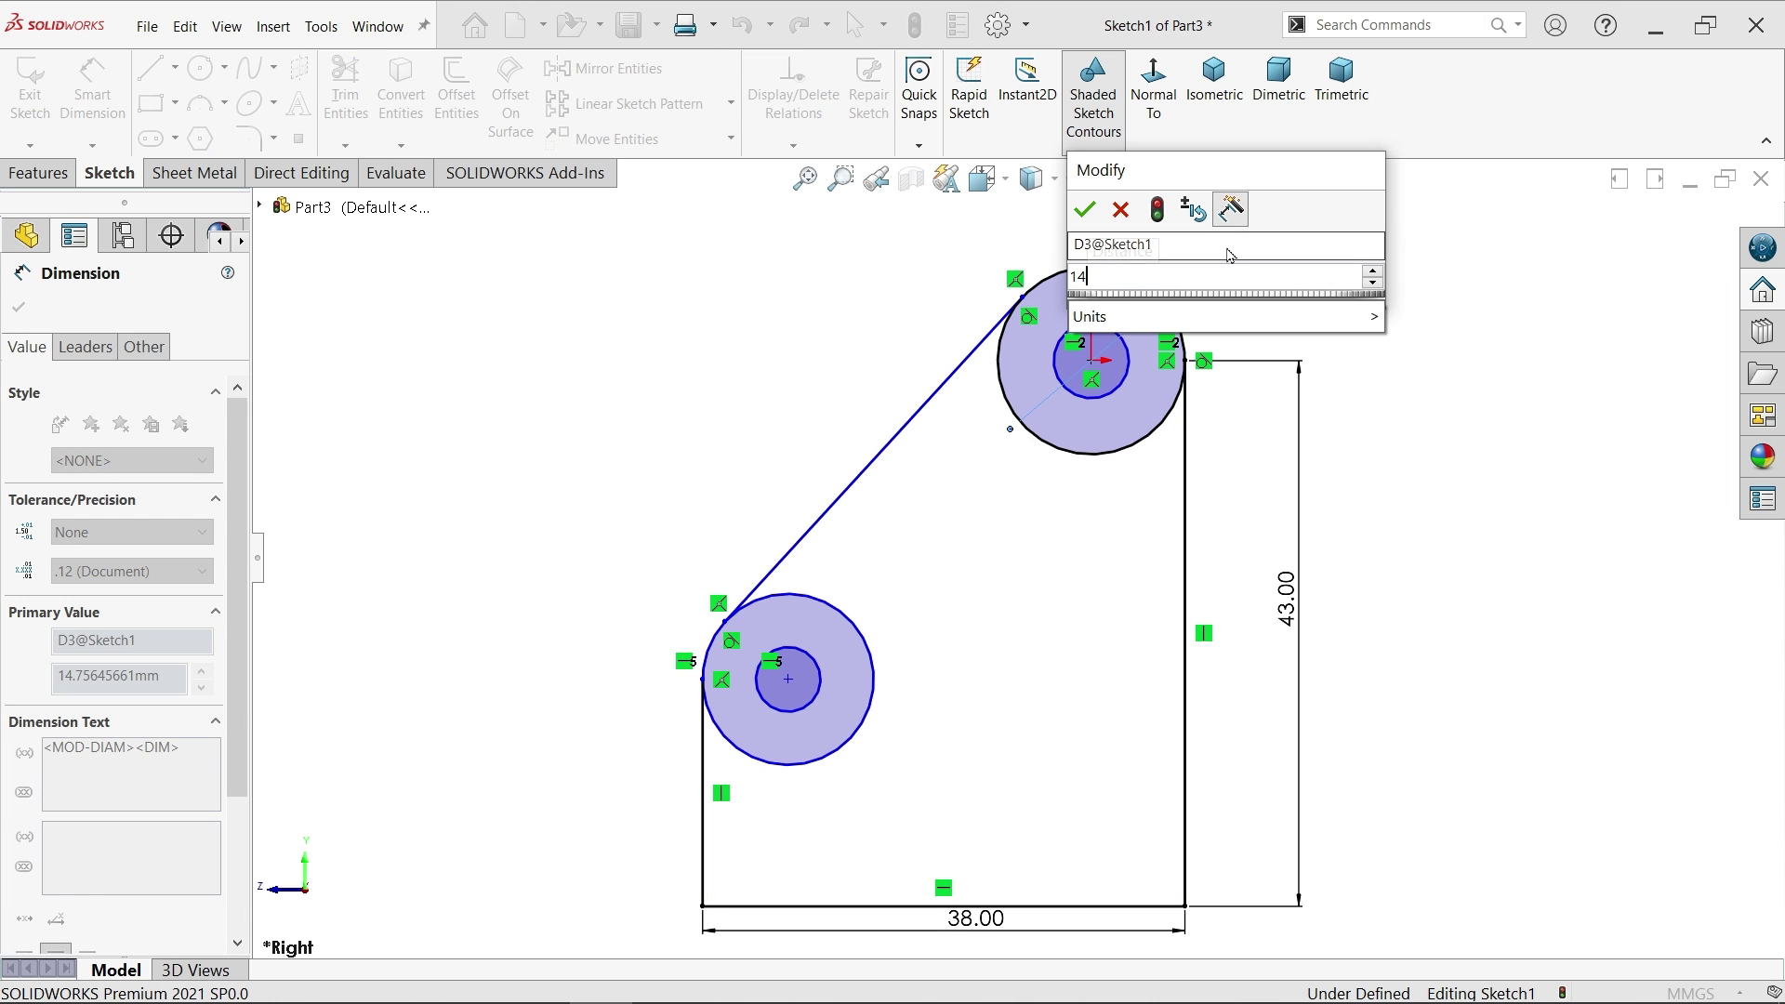
key(Return)
click(1120, 381)
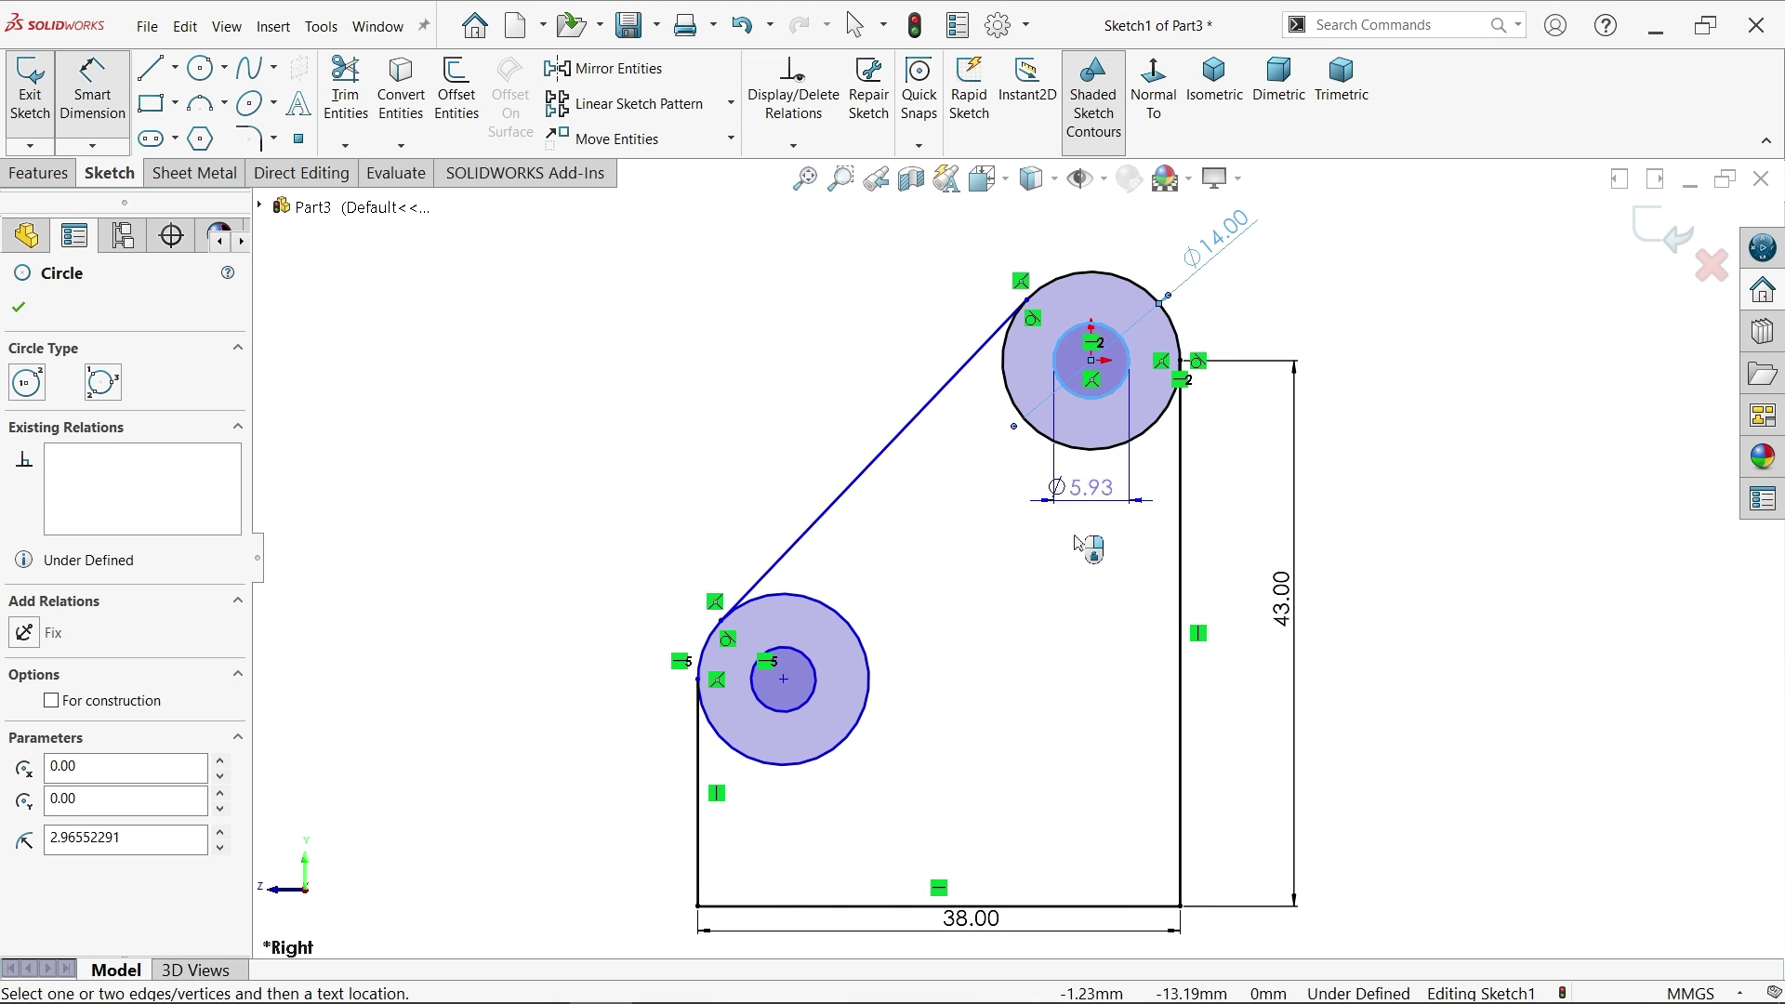
click(1079, 556)
text(5.00mm)
key(Return)
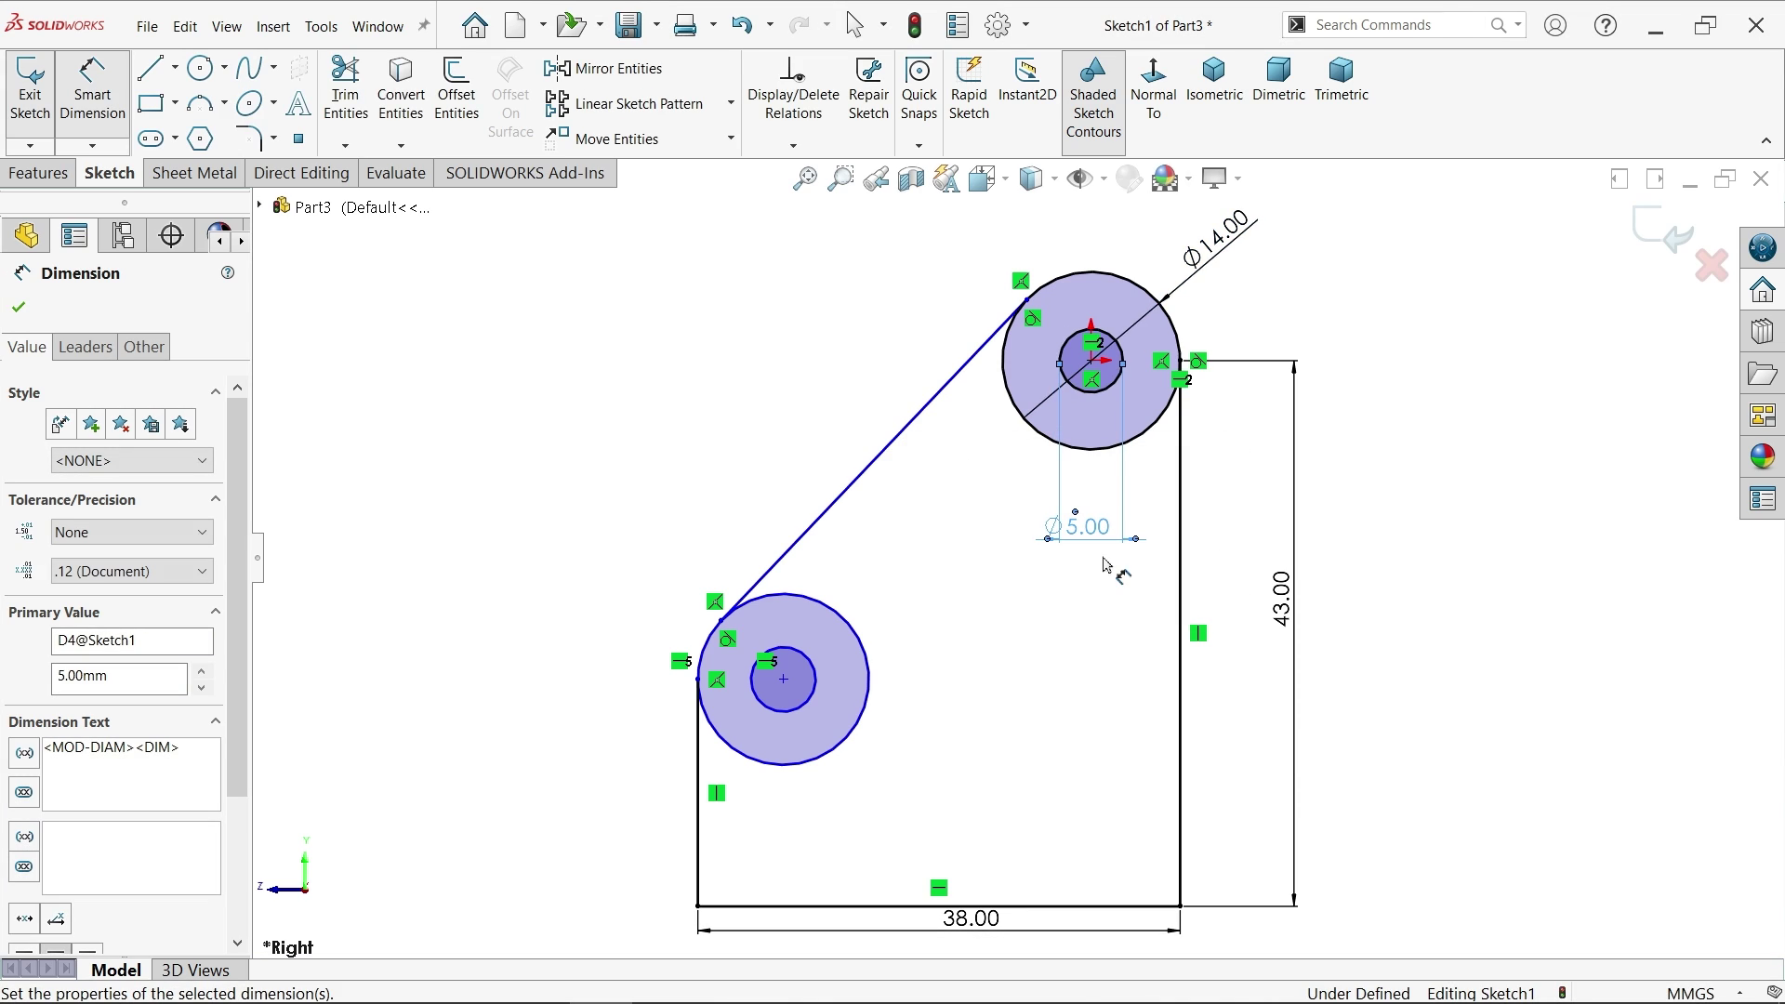
Step: Place the lower centre 17 mm above the base and 24 mm horizontally from the upper centre
click(776, 691)
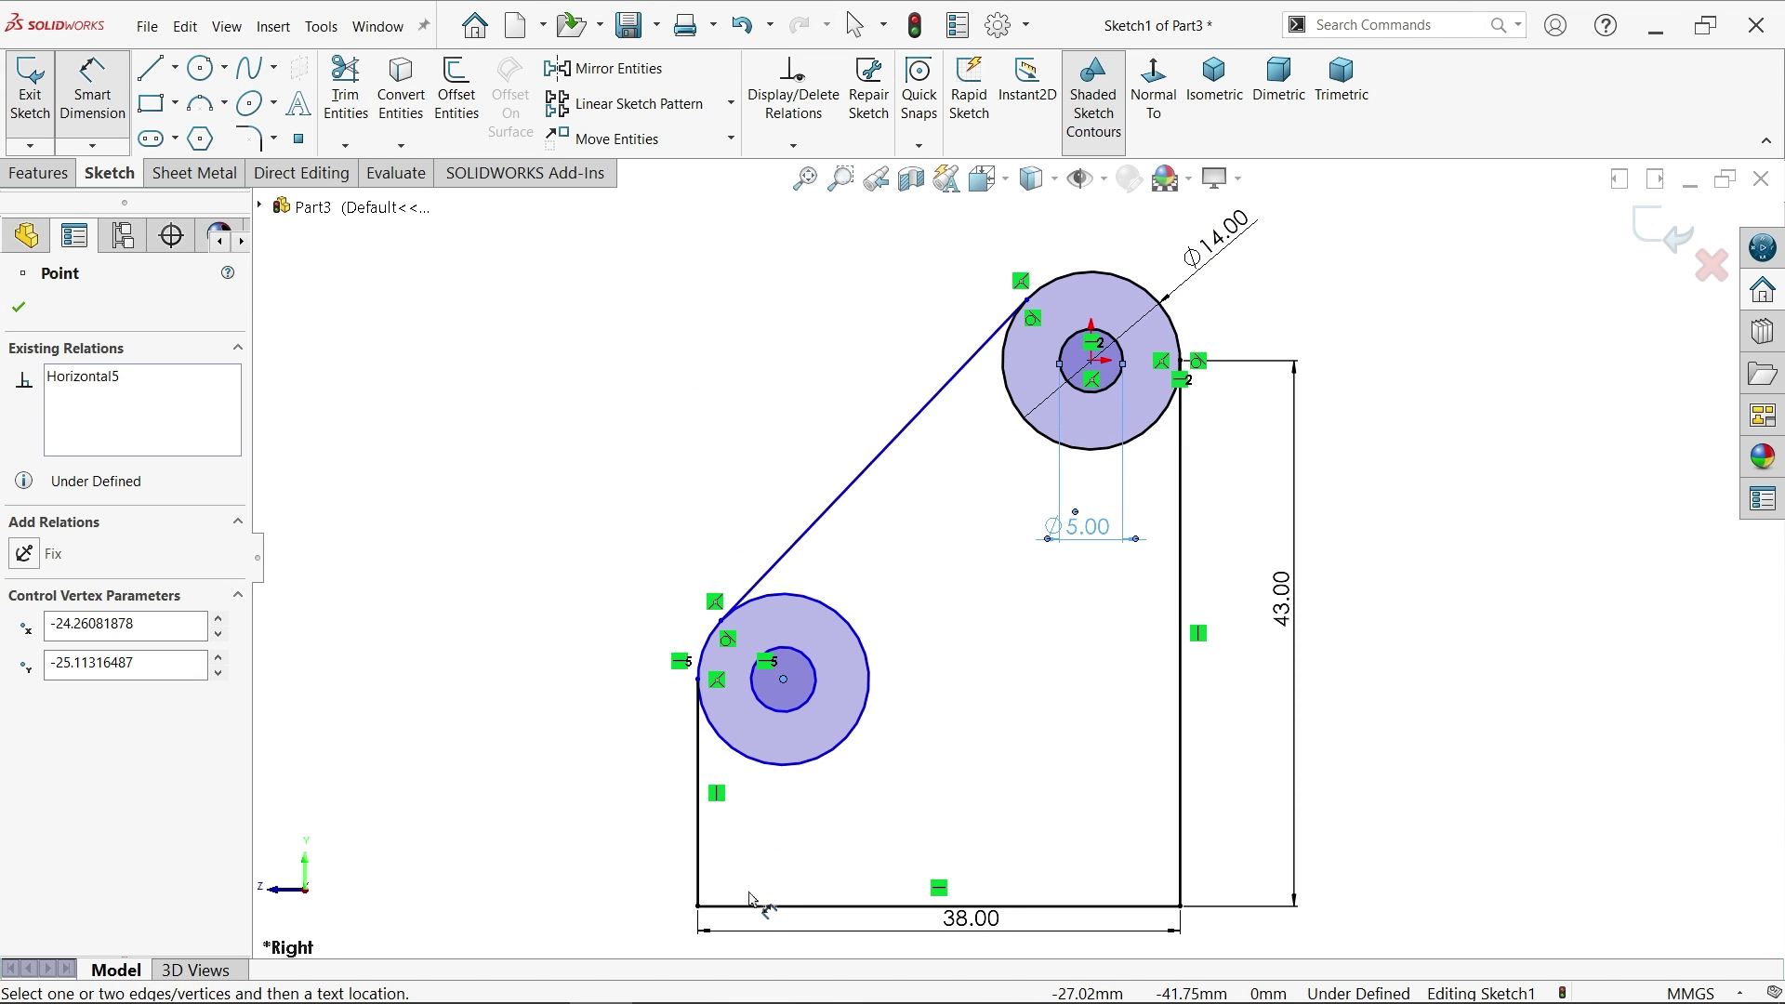
click(753, 905)
click(605, 804)
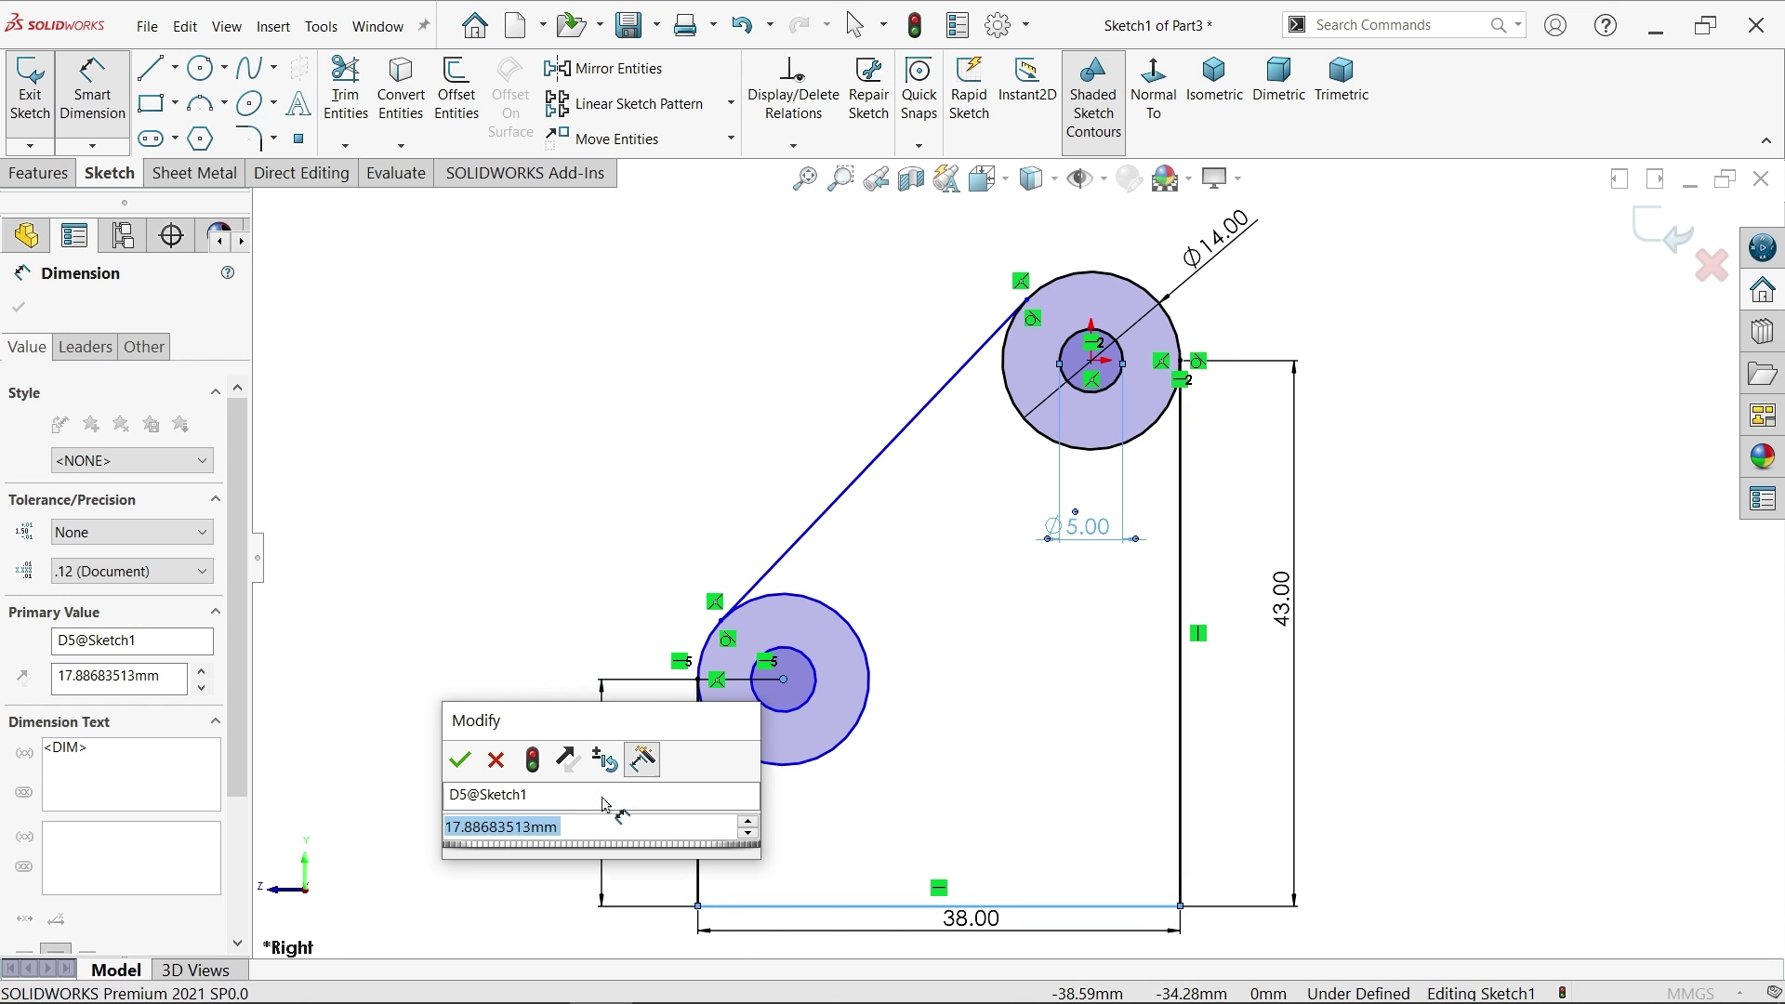
text(17)
key(Return)
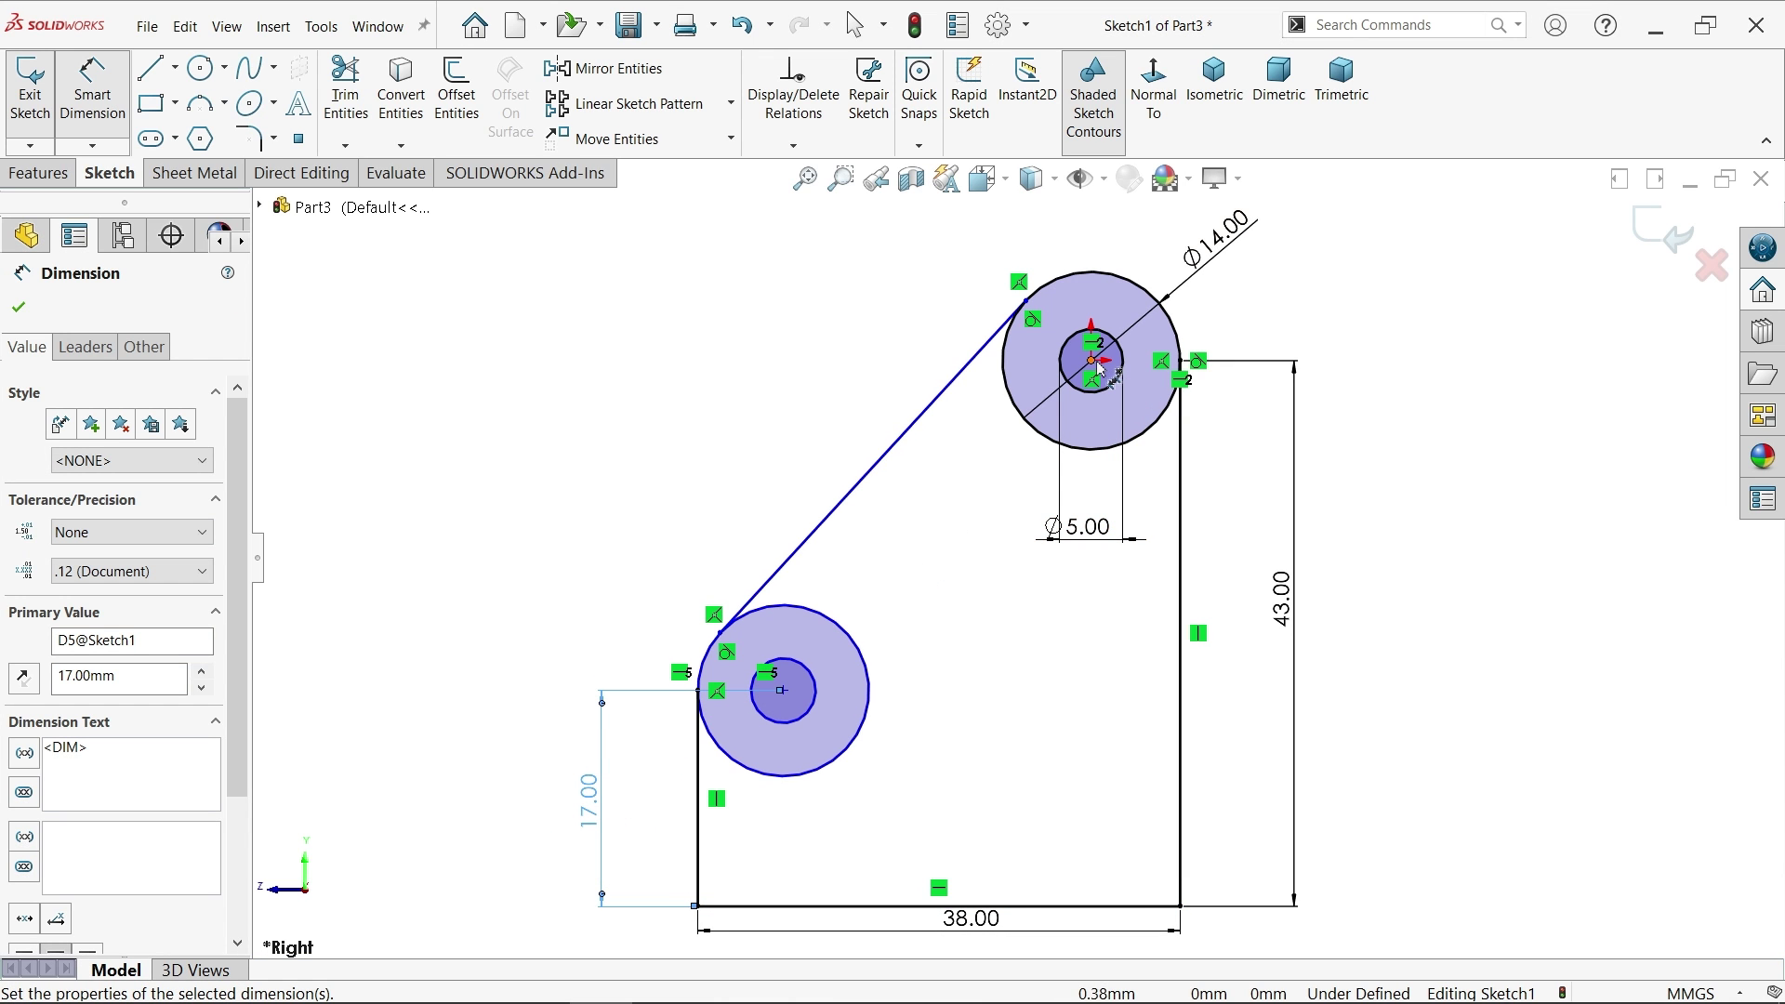
click(1092, 361)
click(783, 690)
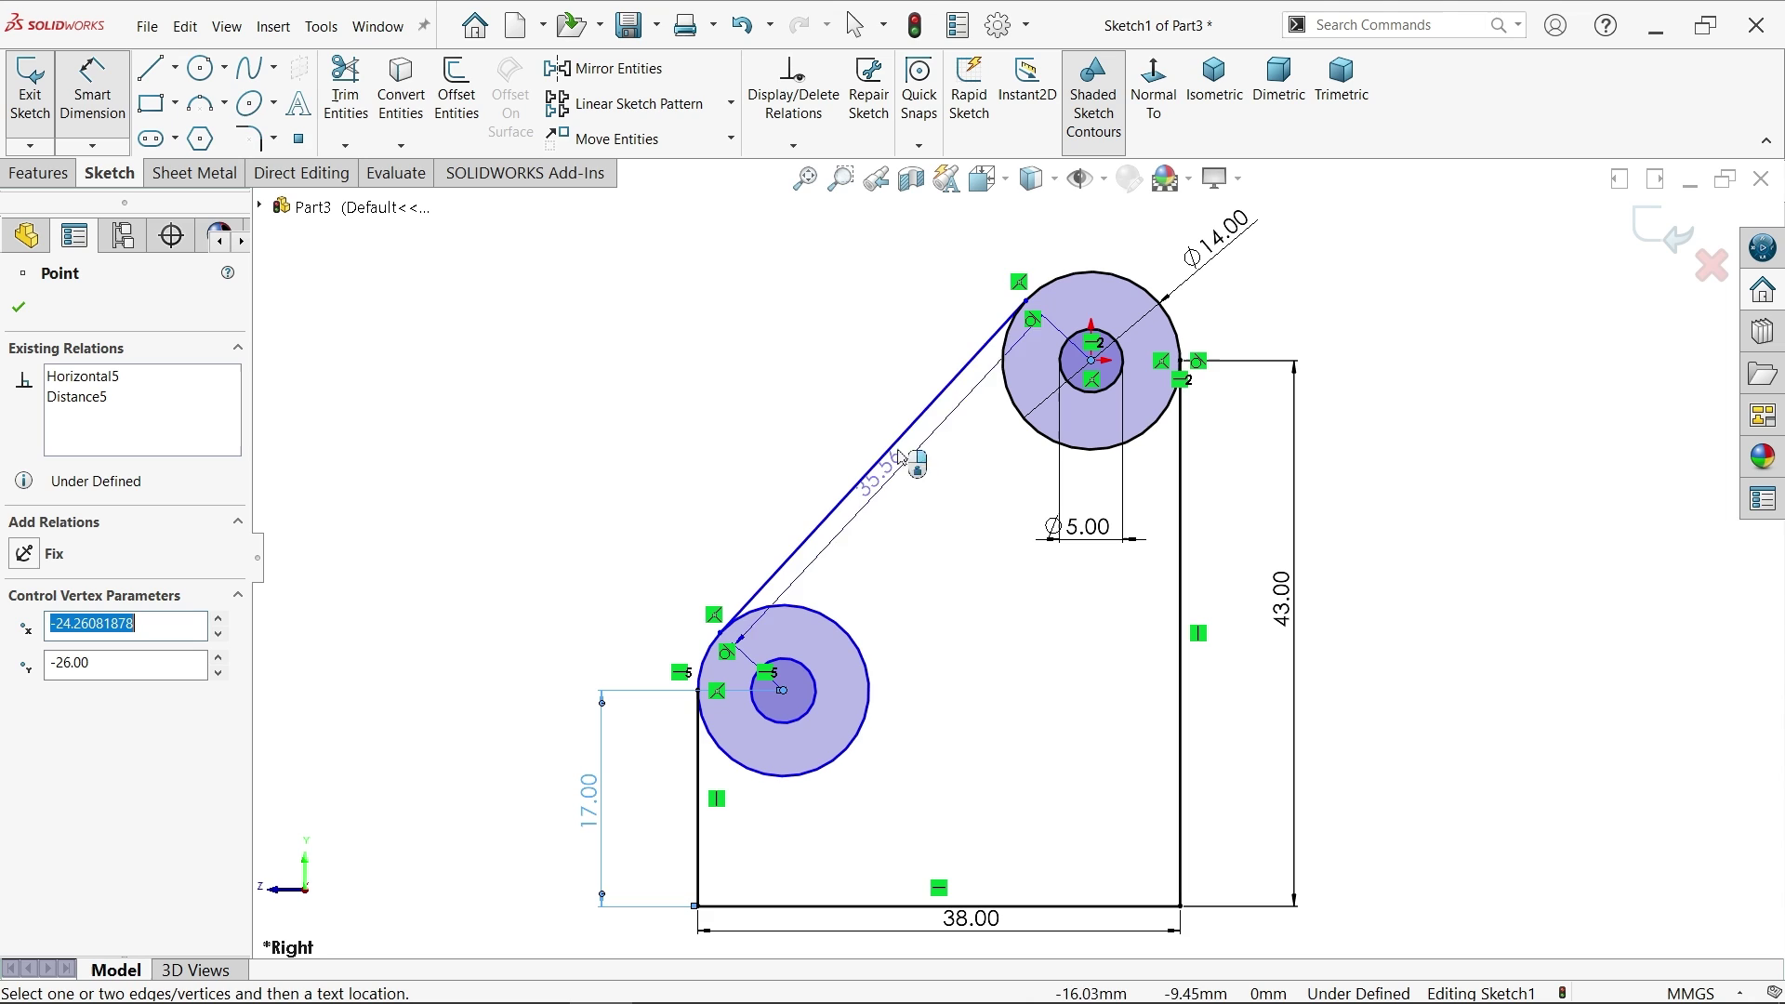
click(958, 246)
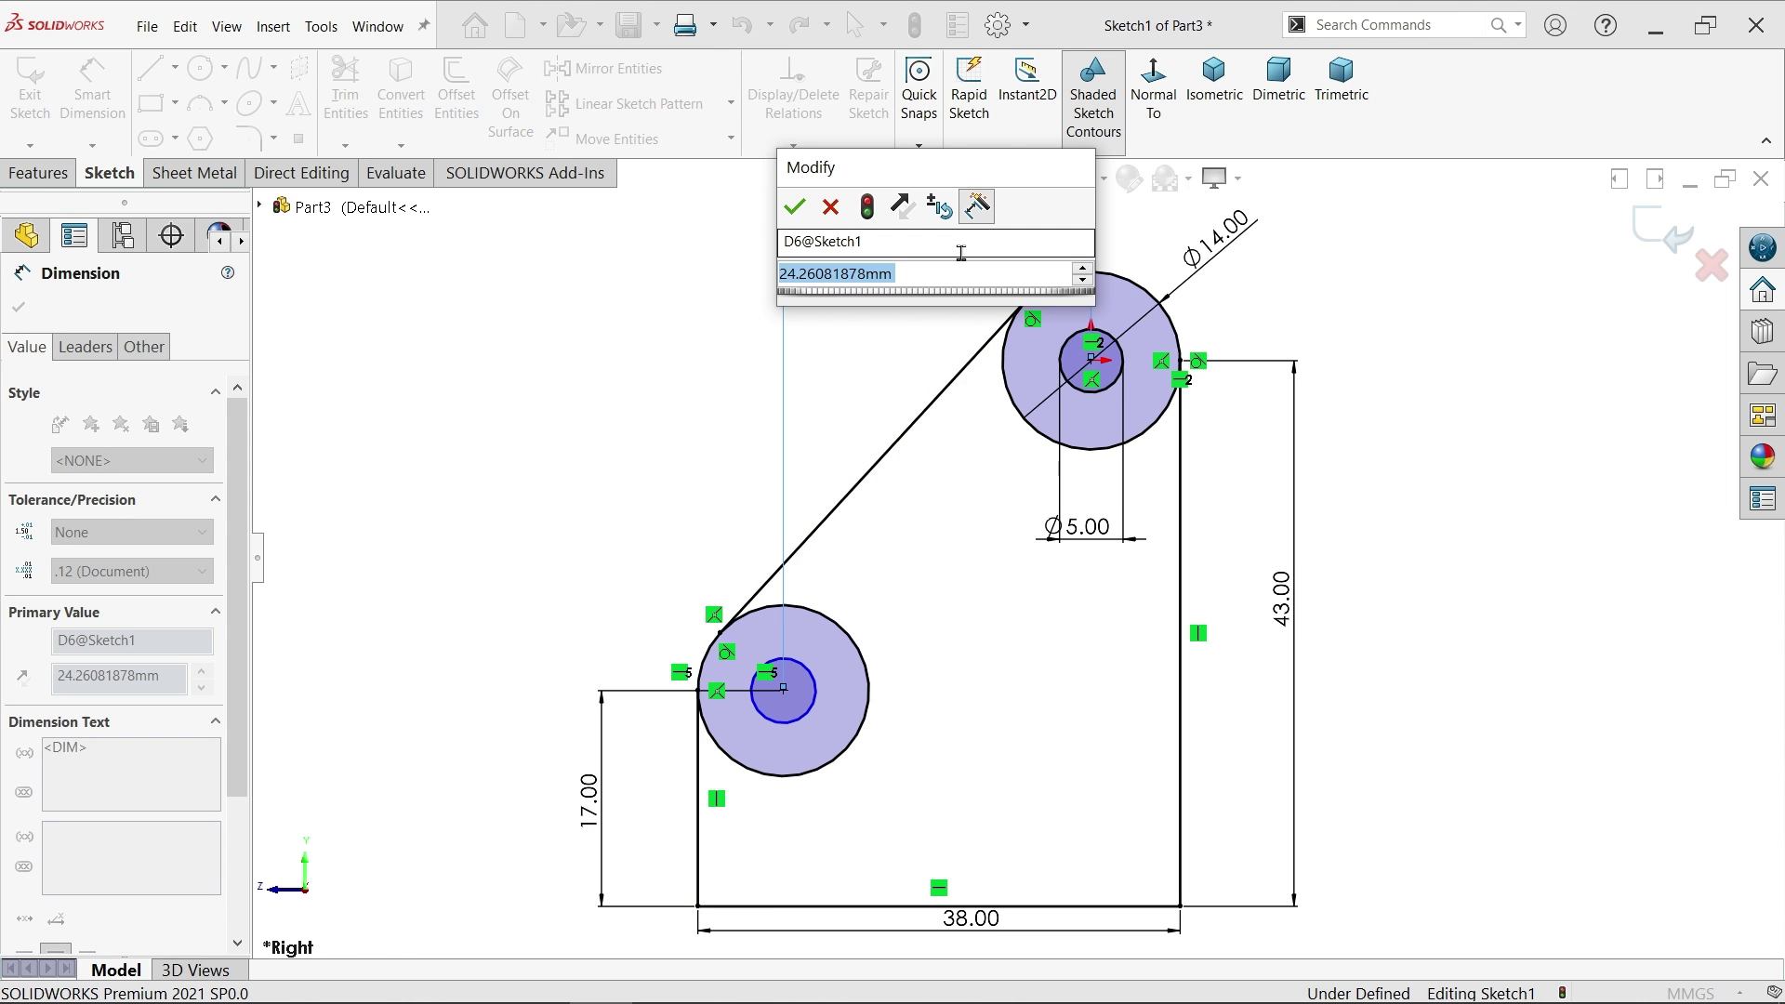
text(24)
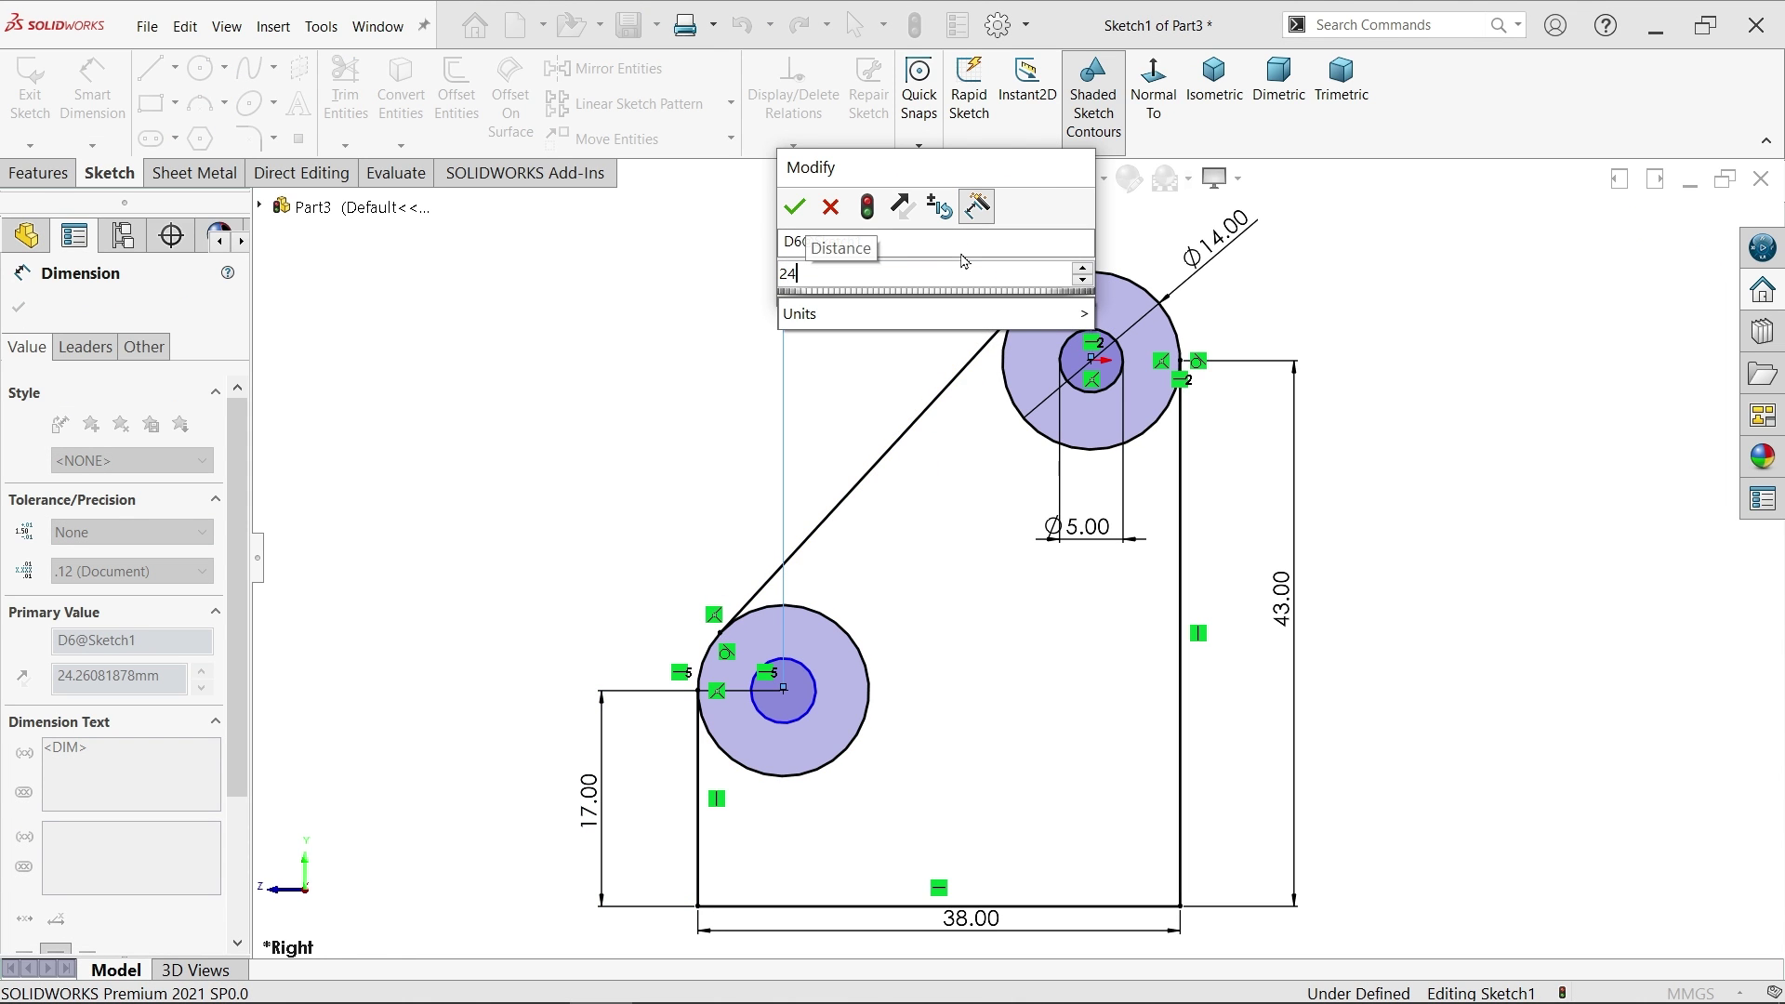
key(Return)
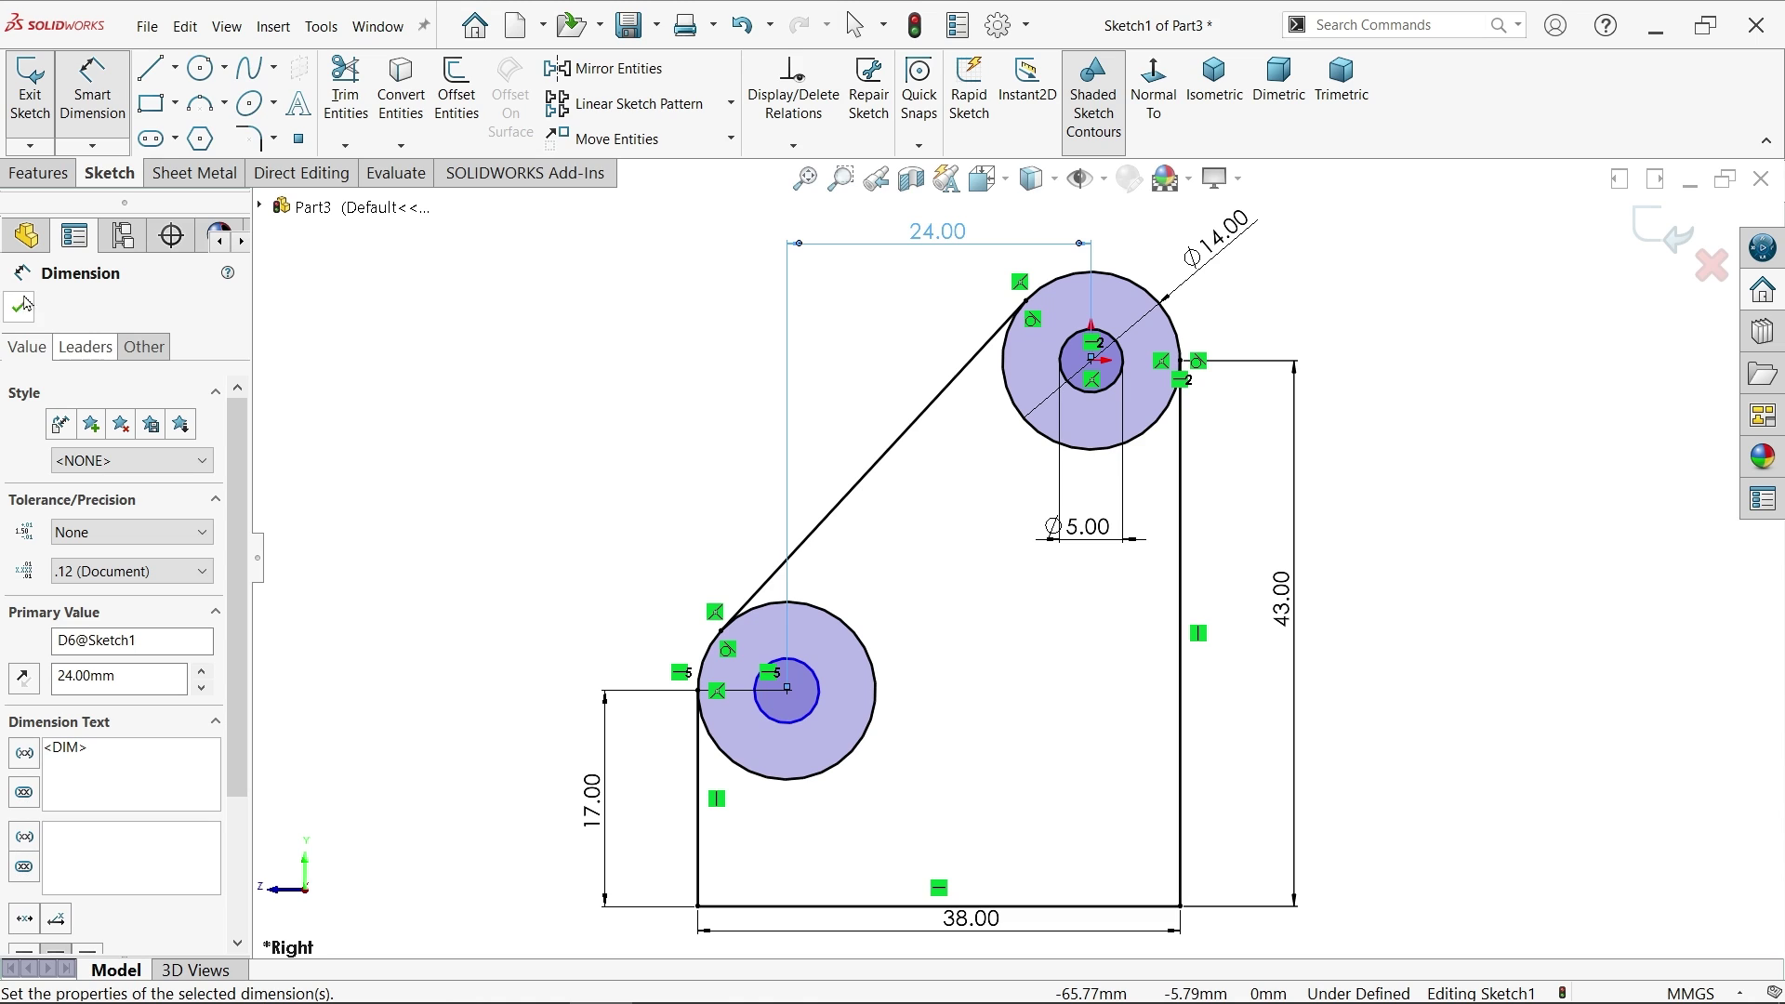
click(21, 305)
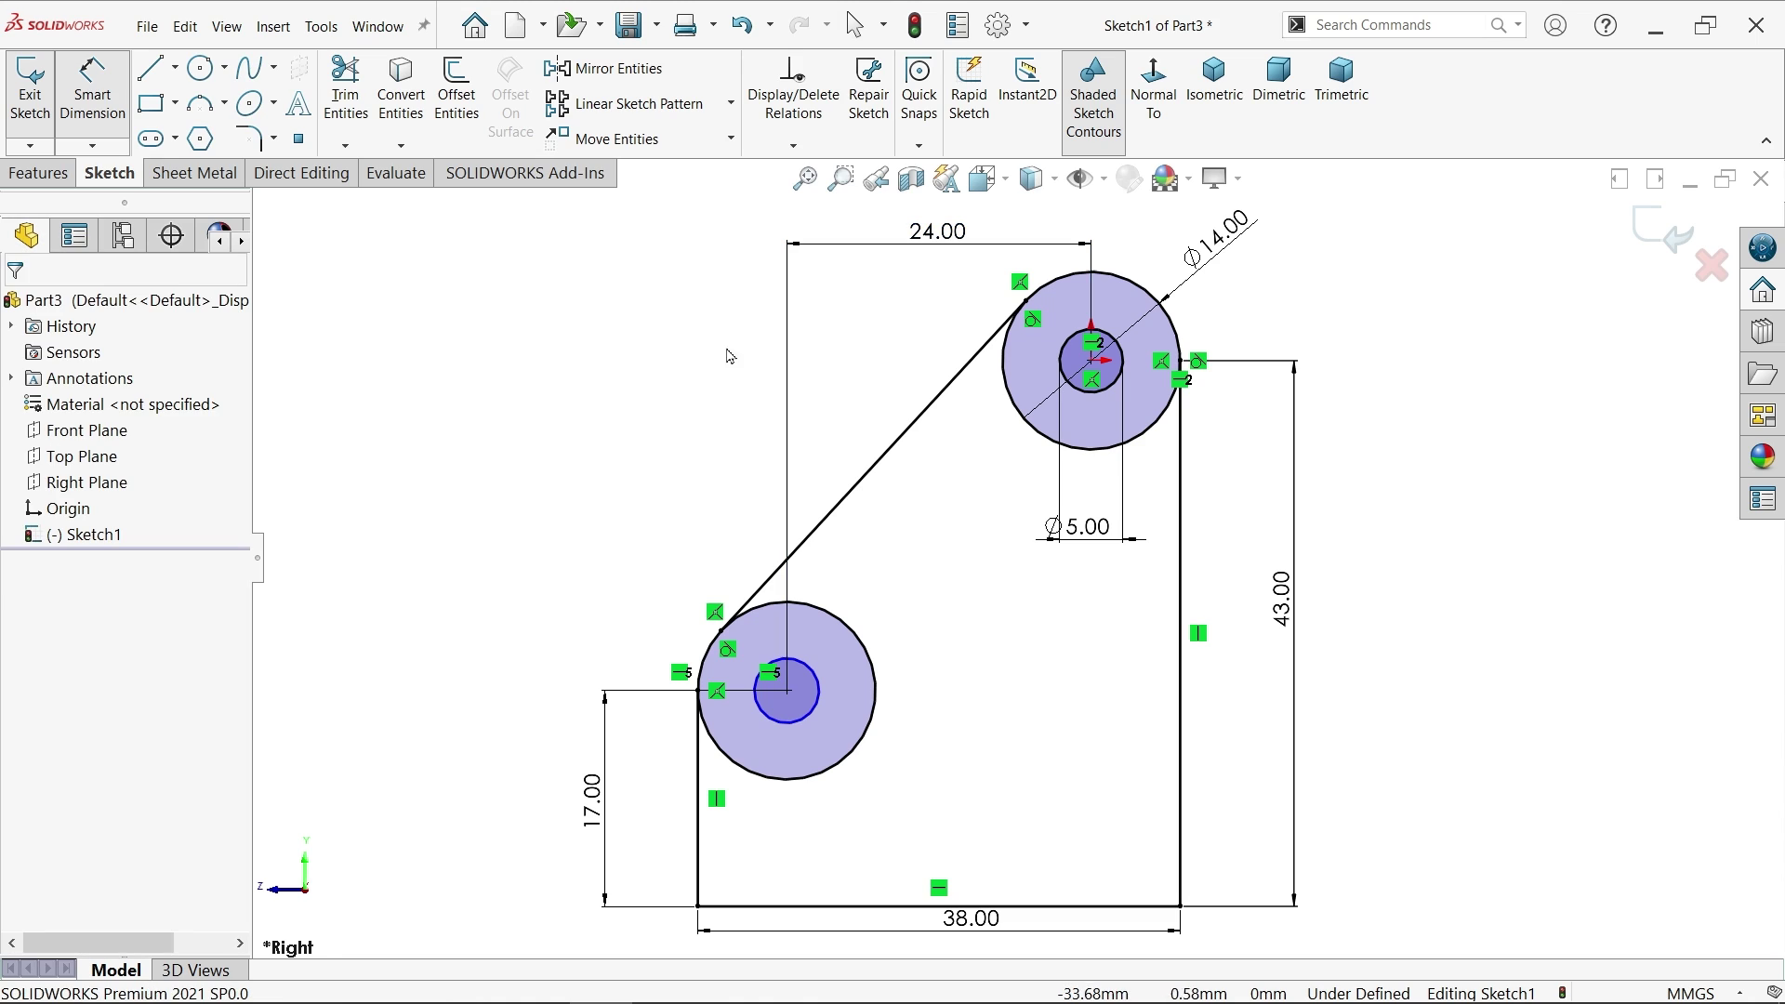
Step: Make the two small holes equal in size
click(1109, 397)
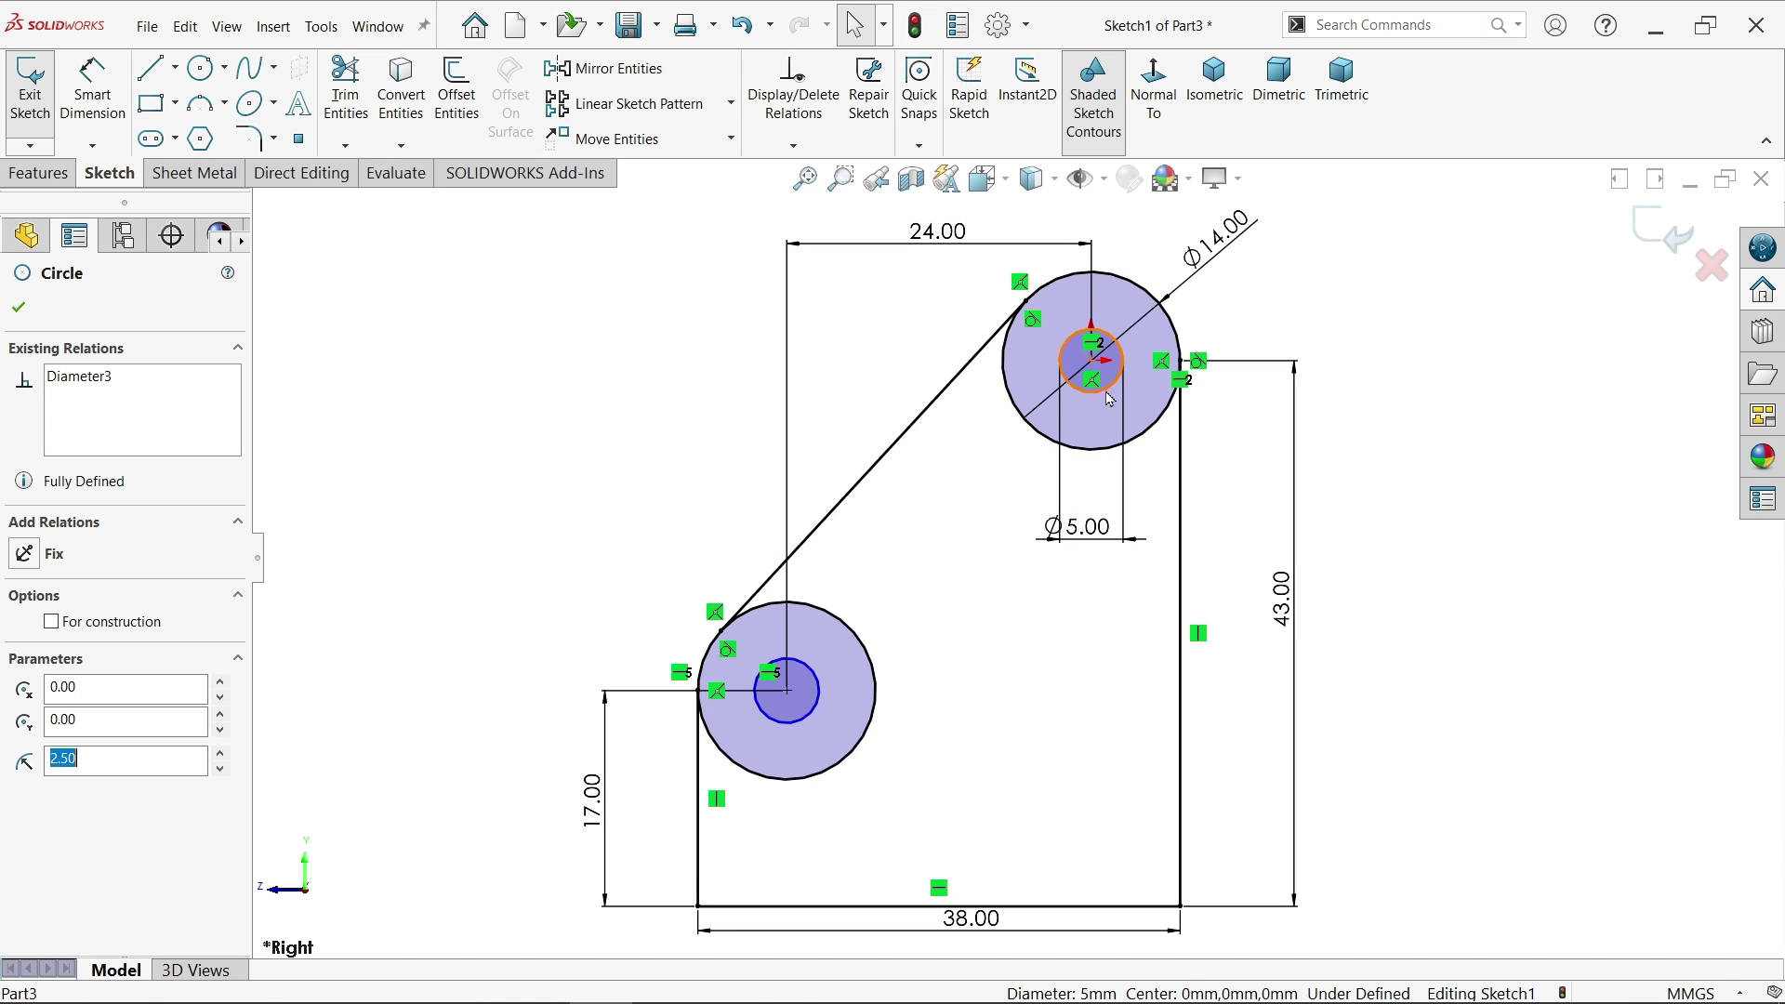
ctrl+click(817, 697)
click(957, 629)
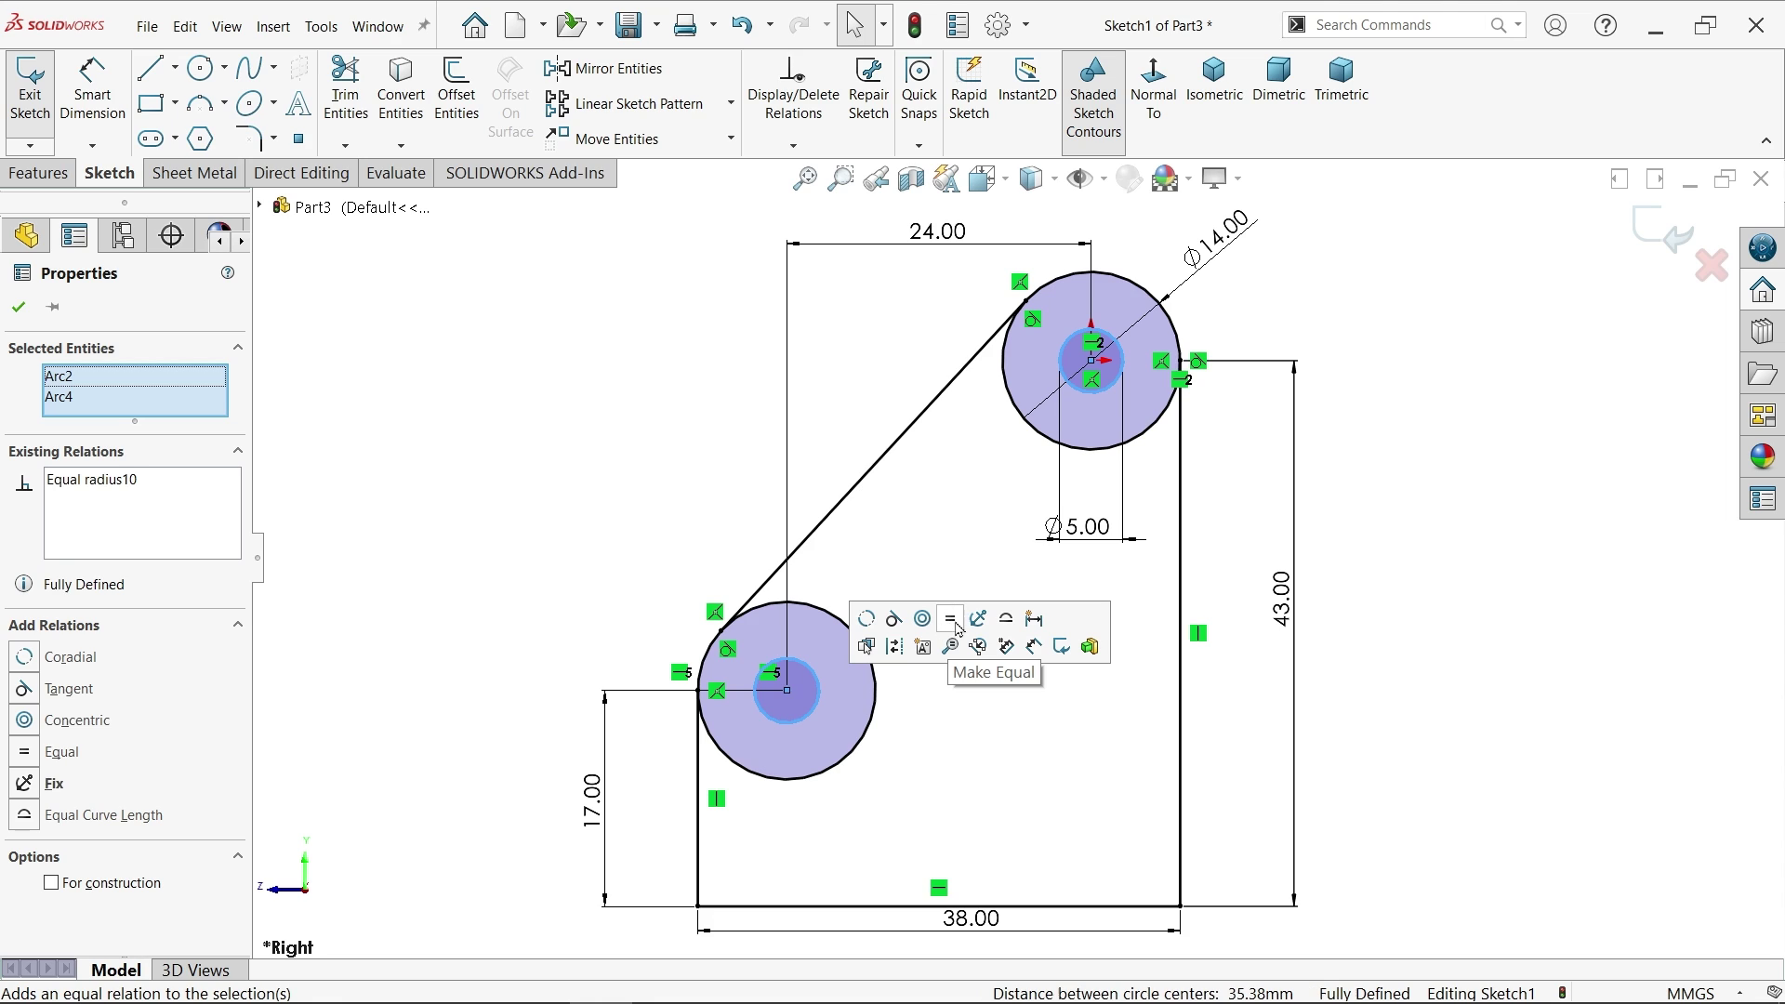
click(1452, 429)
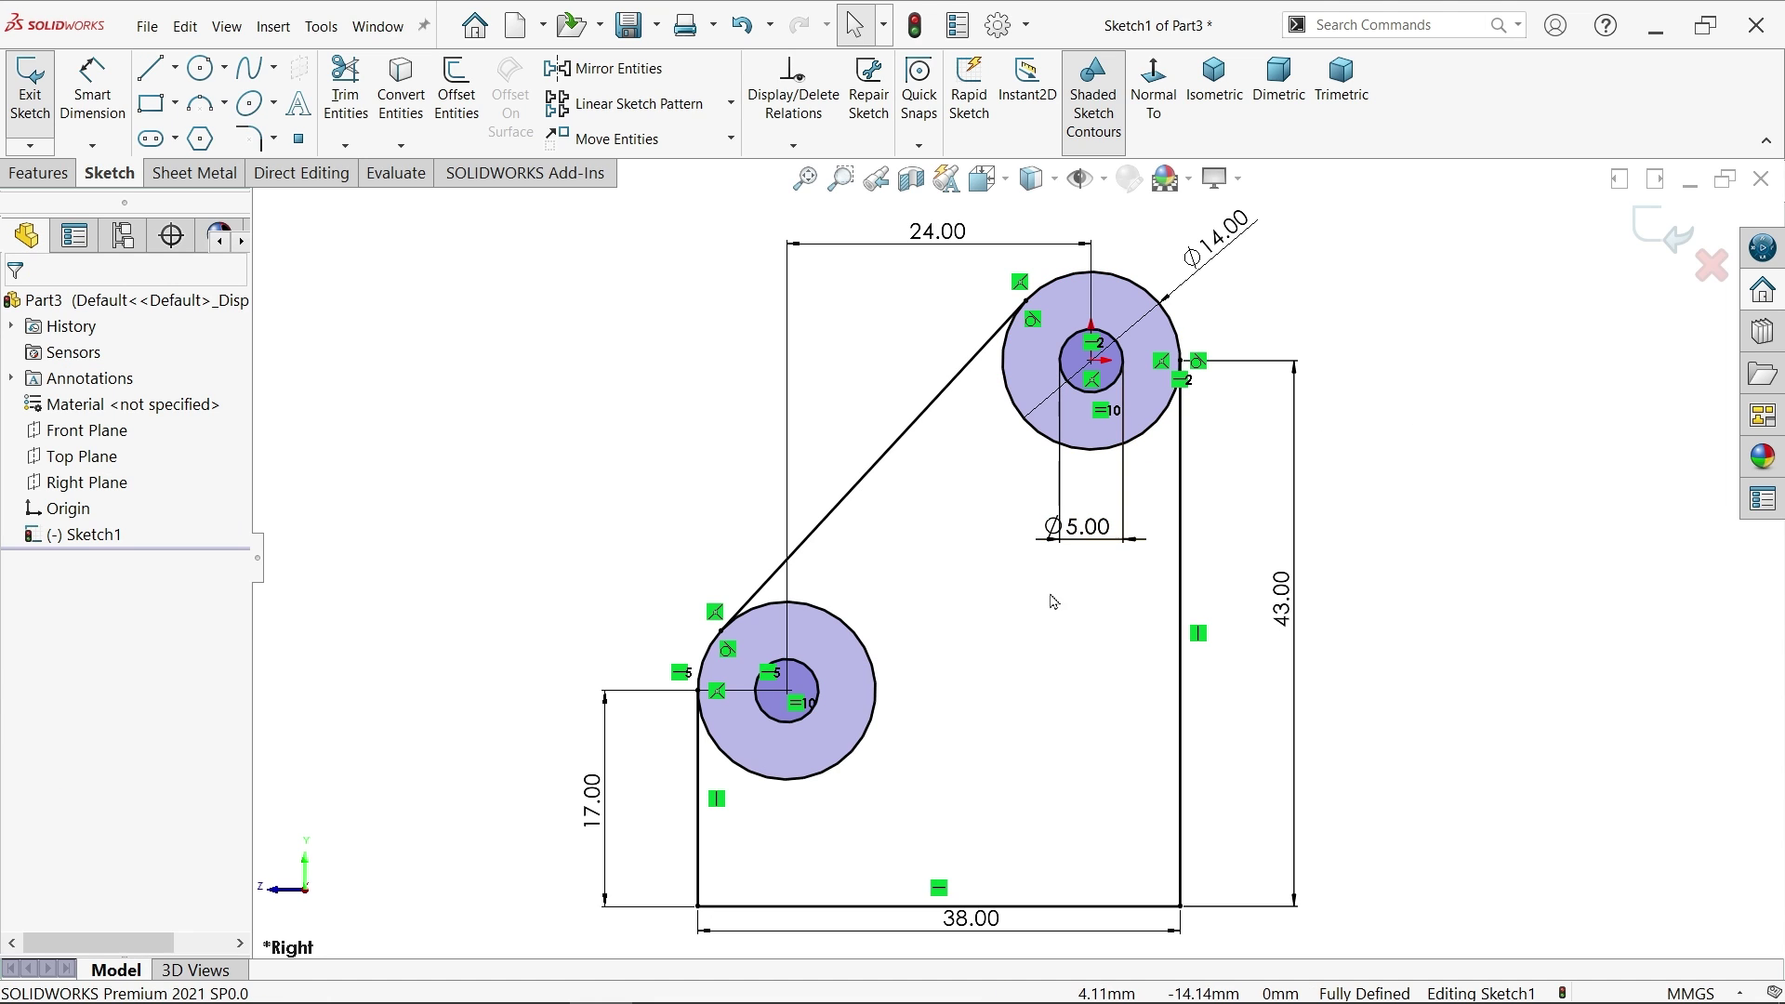
click(874, 721)
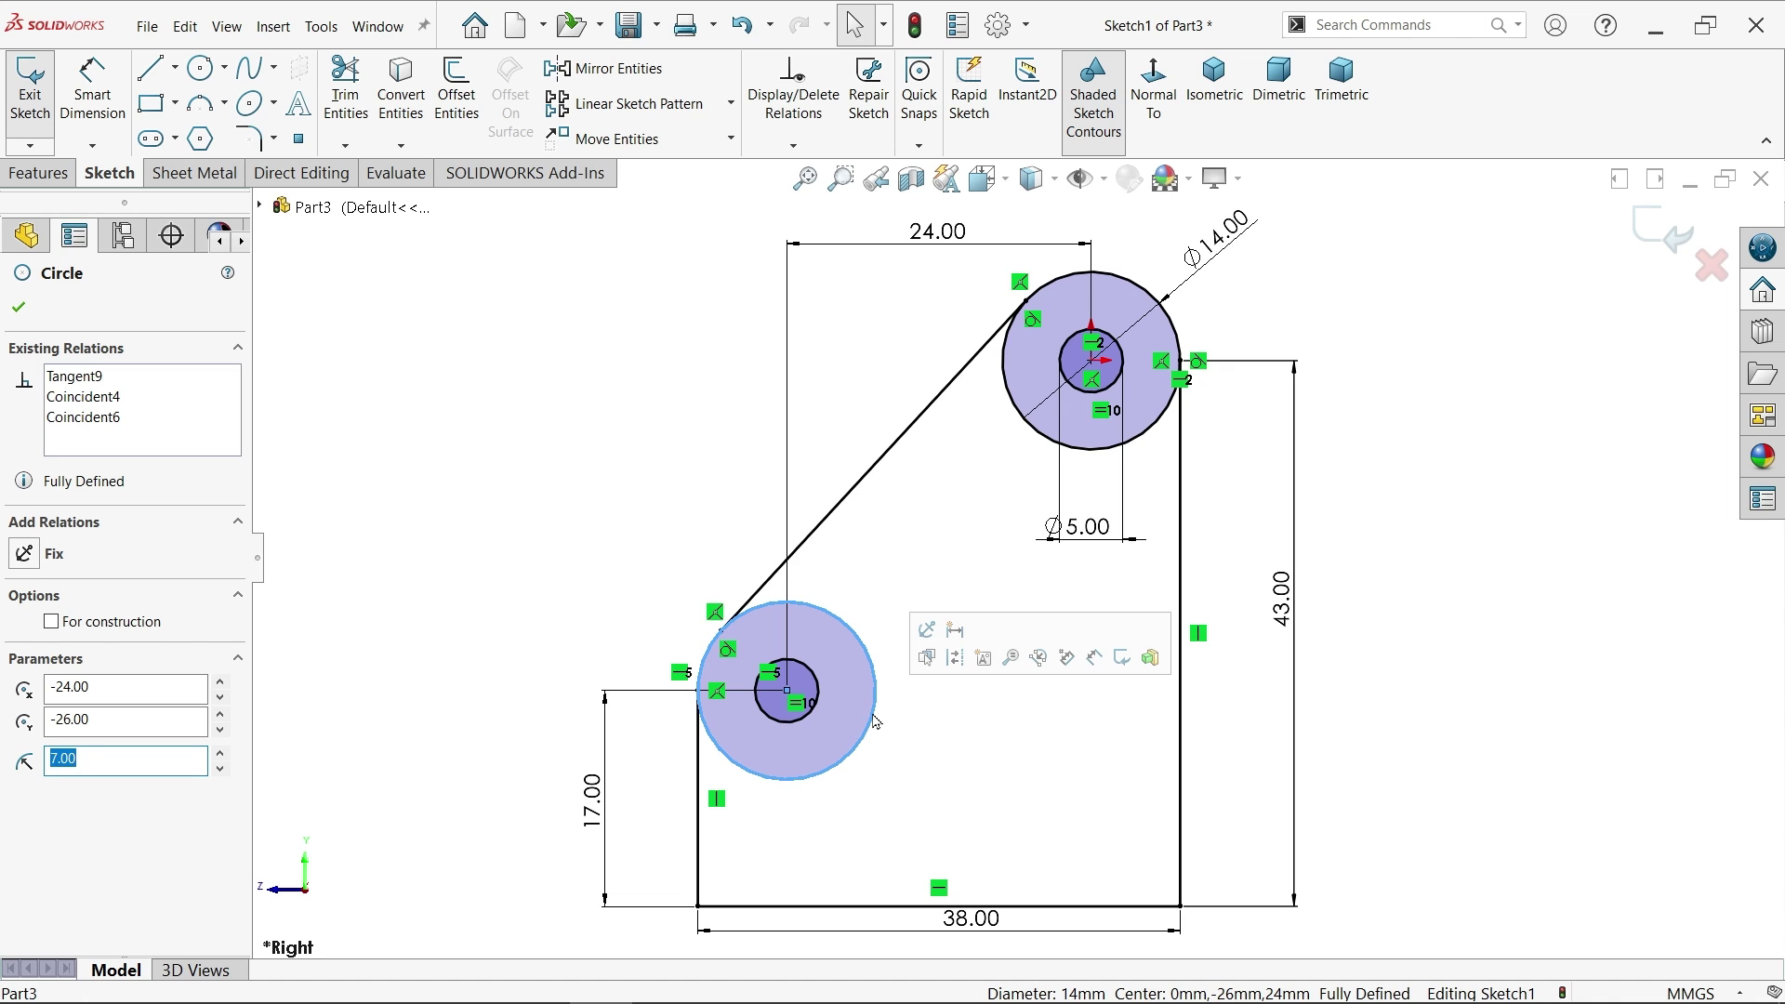
click(587, 420)
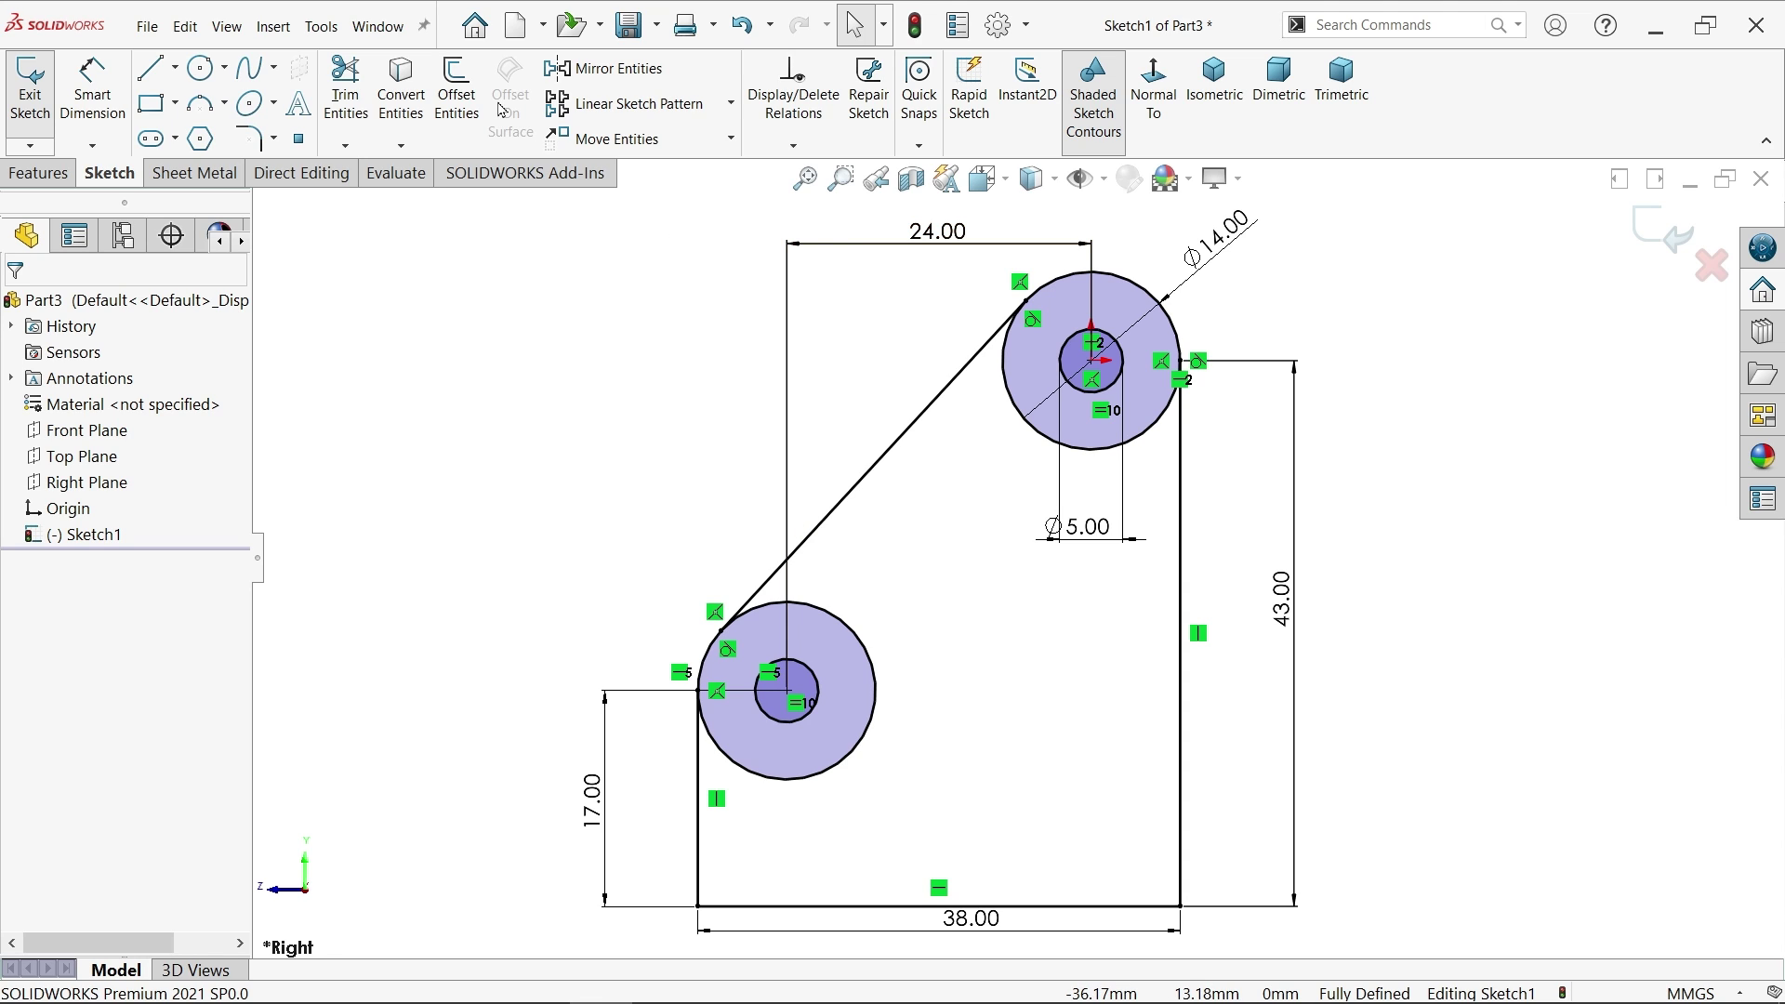
Step: Power-trim the inner arcs of both large circles to leave one closed profile
click(345, 93)
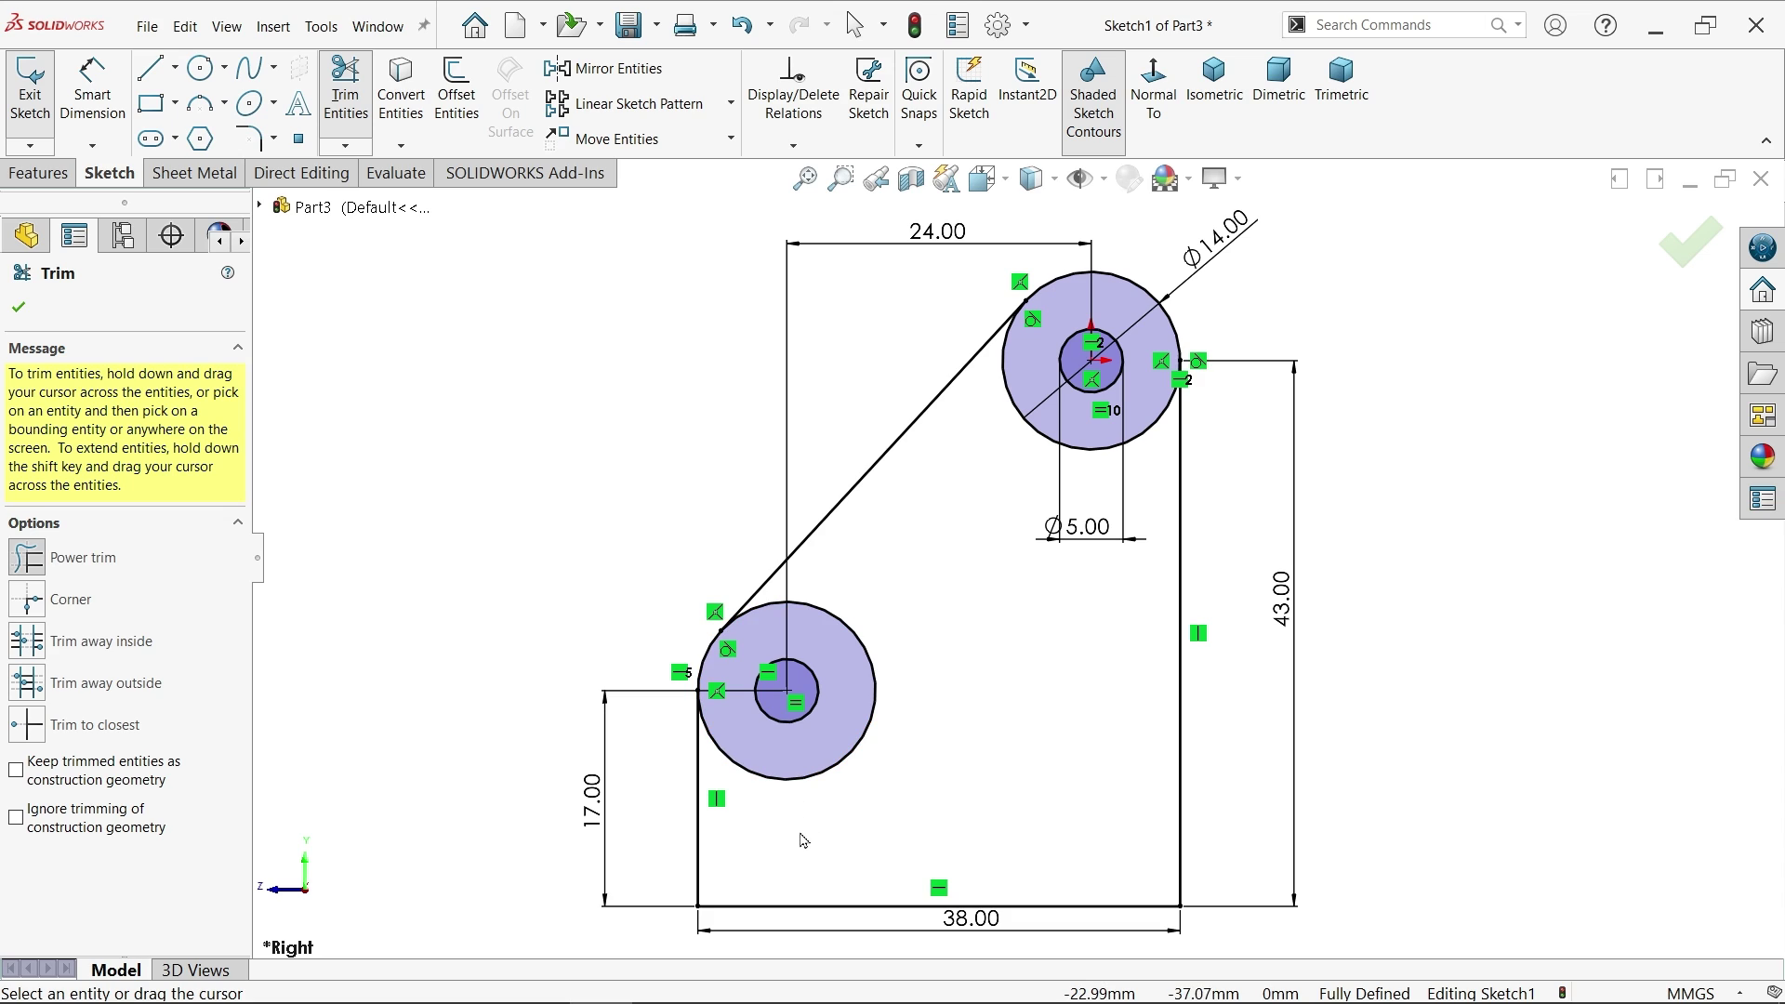
drag(799, 831, 830, 761)
mouse_move(994, 472)
mouse_down()
mouse_move(1032, 452)
mouse_move(1002, 456)
mouse_up()
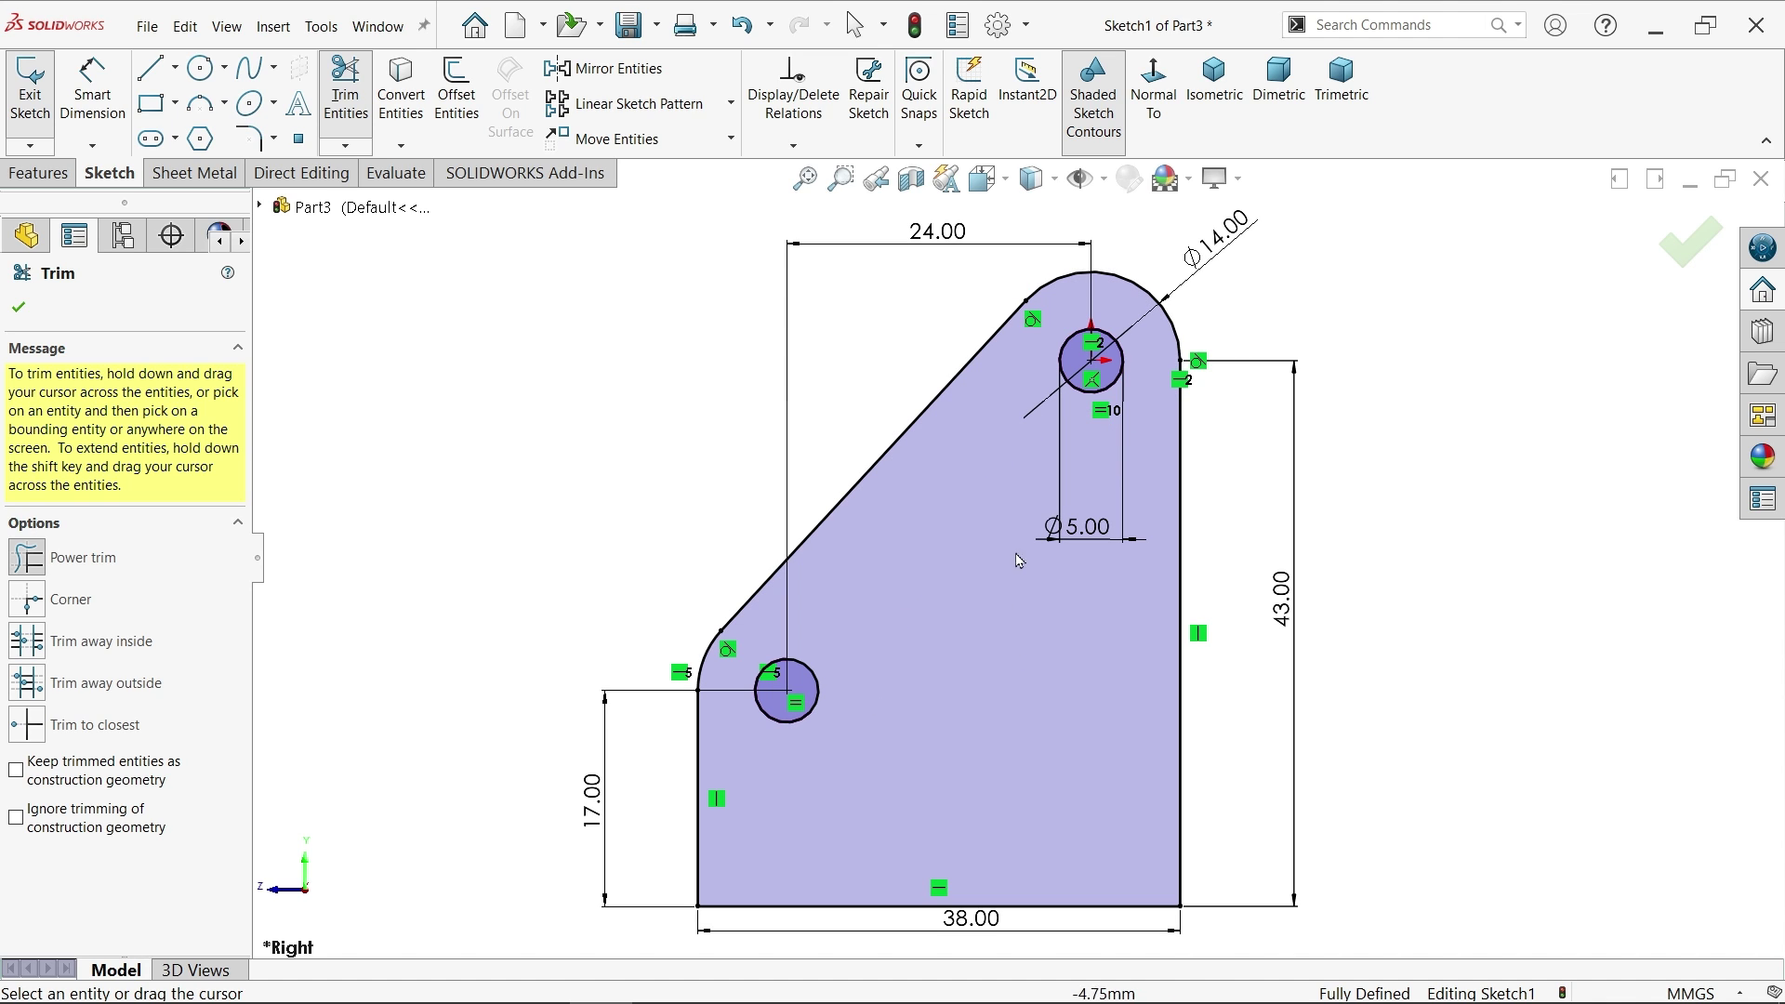
click(17, 307)
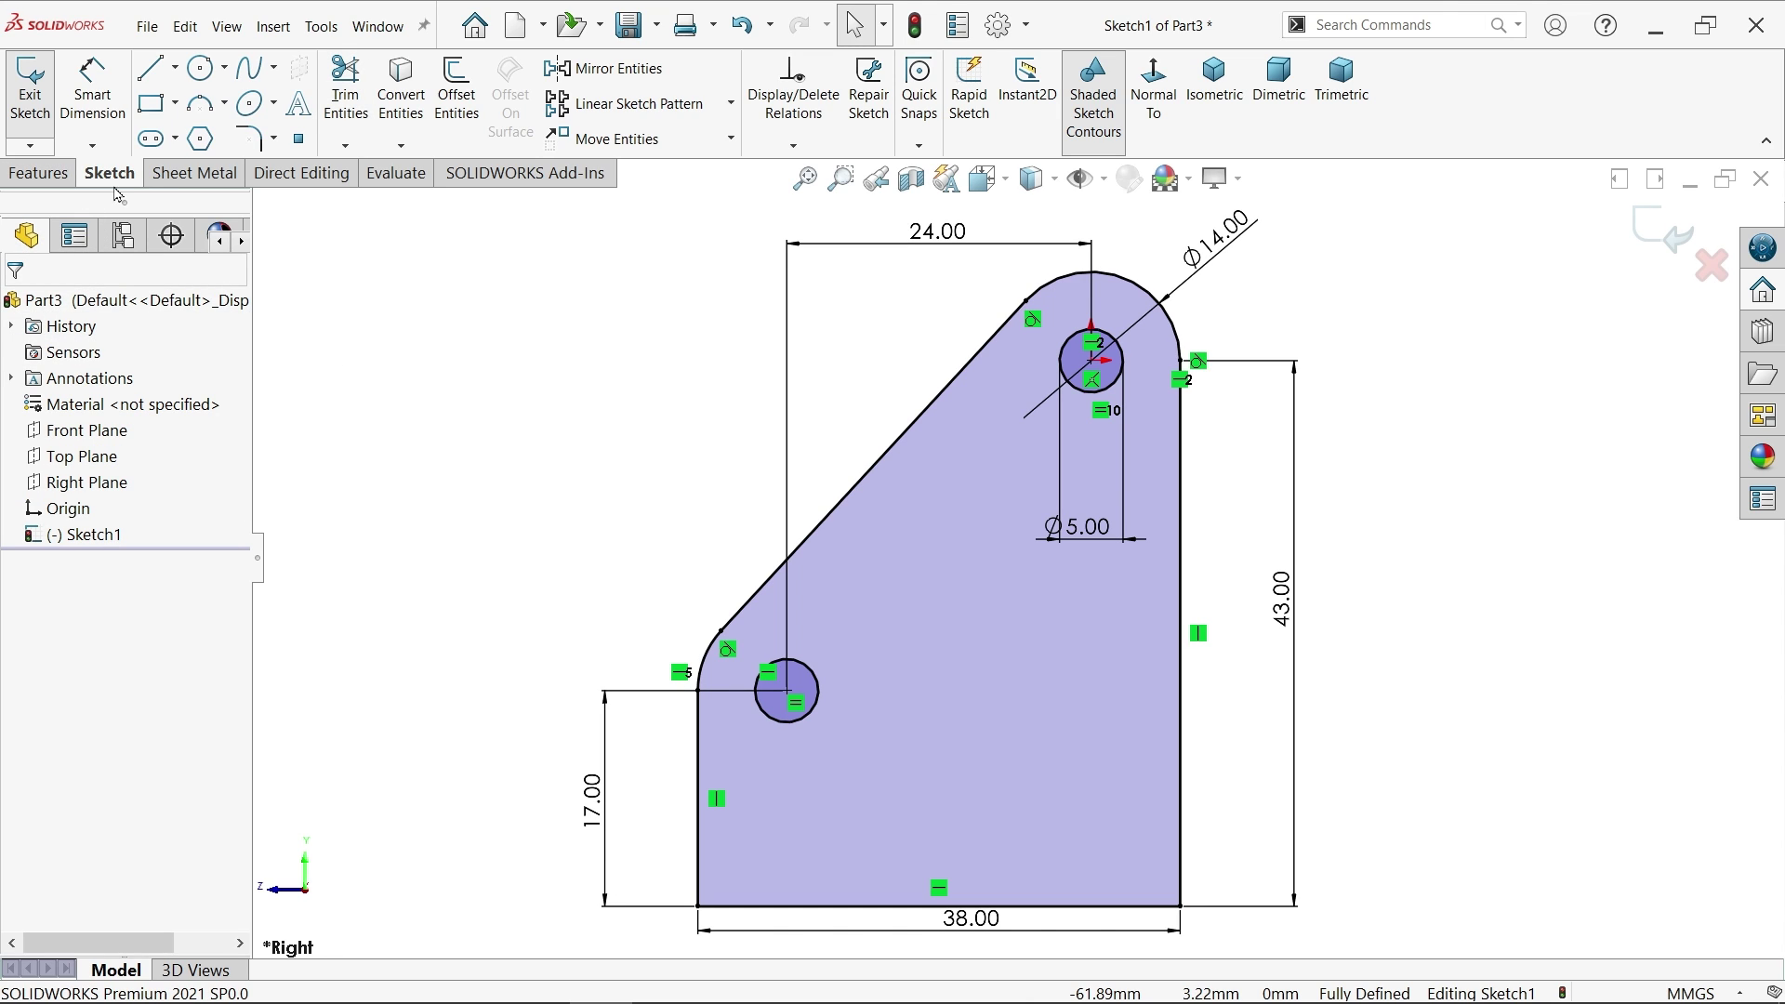
Step: Create a 3.00 mm base flange with reversed direction and K-Factor 0.5
click(195, 173)
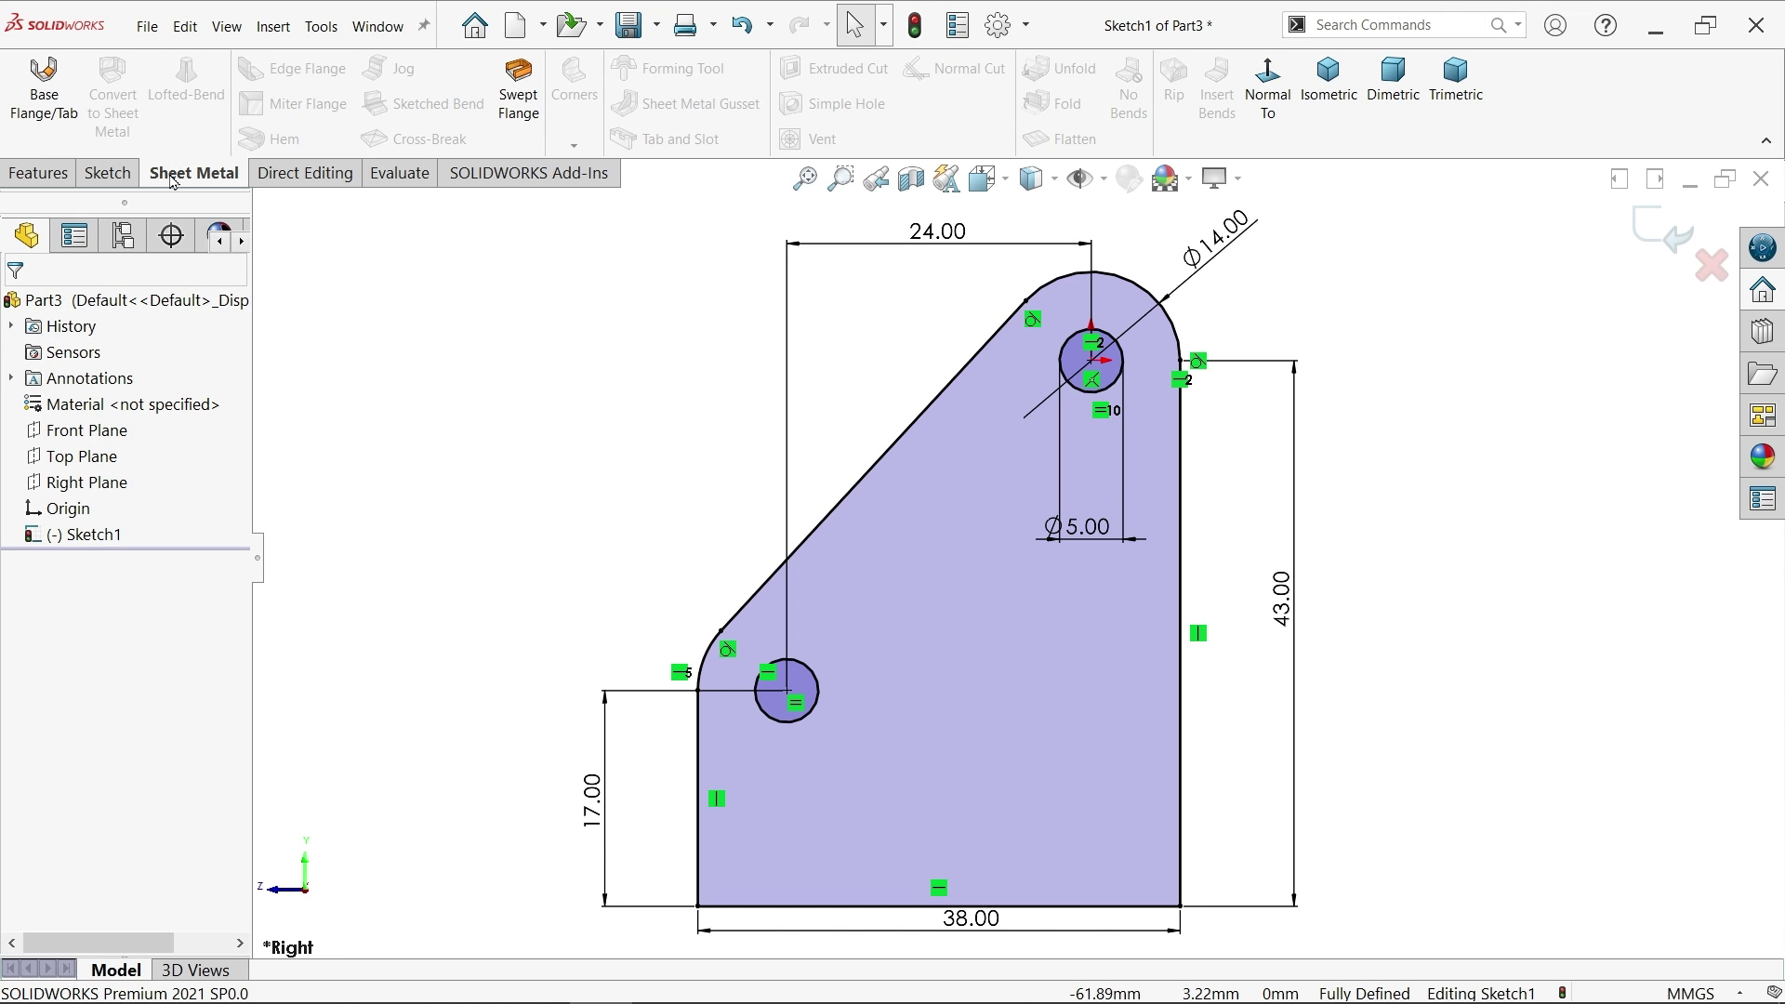
click(58, 100)
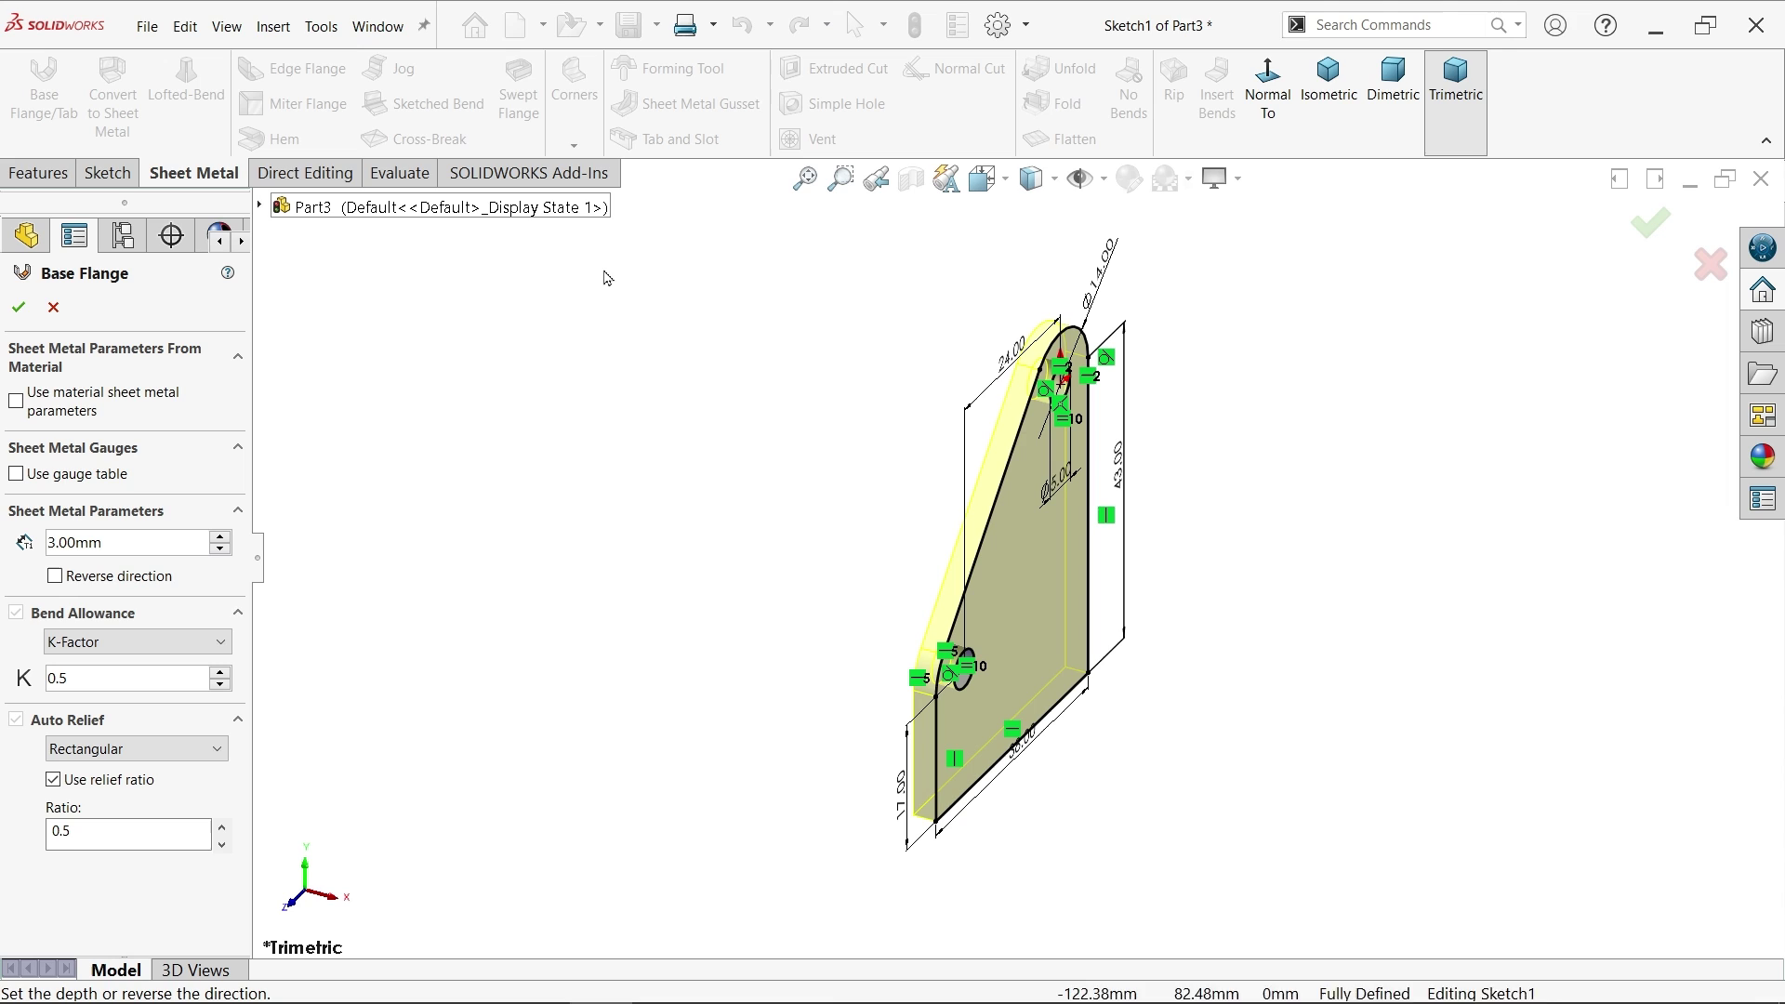
click(1330, 98)
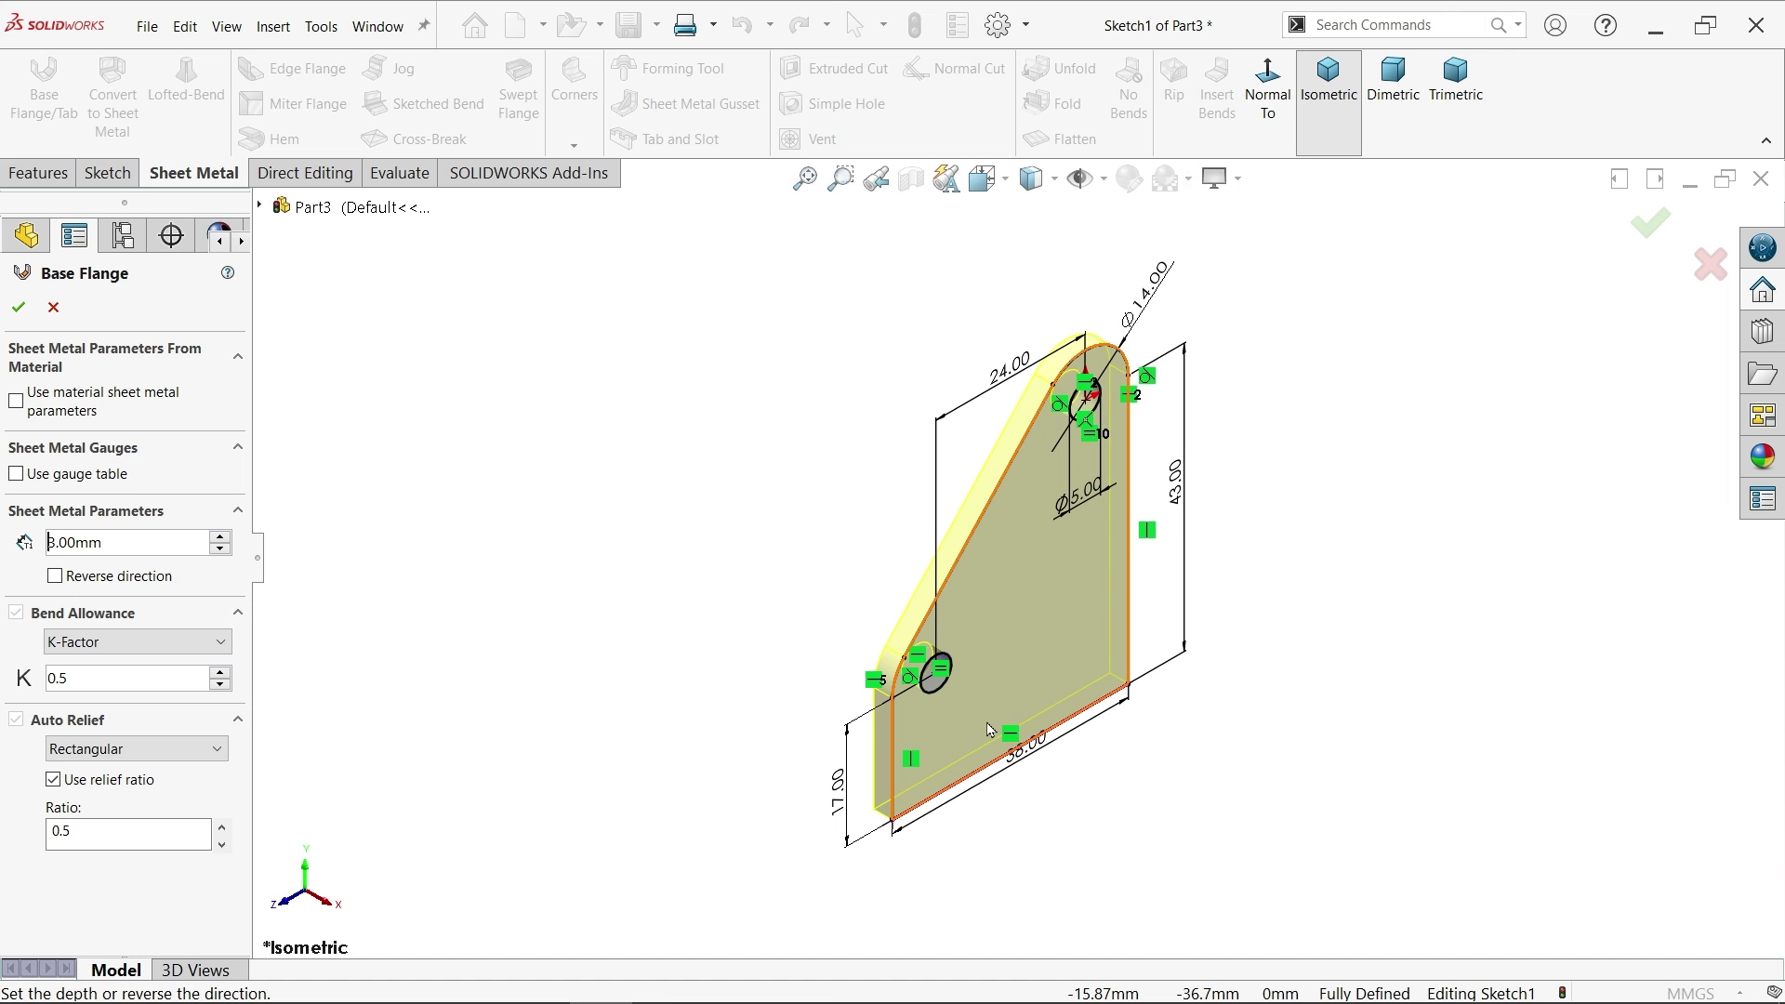
scroll(991, 729, down, 2)
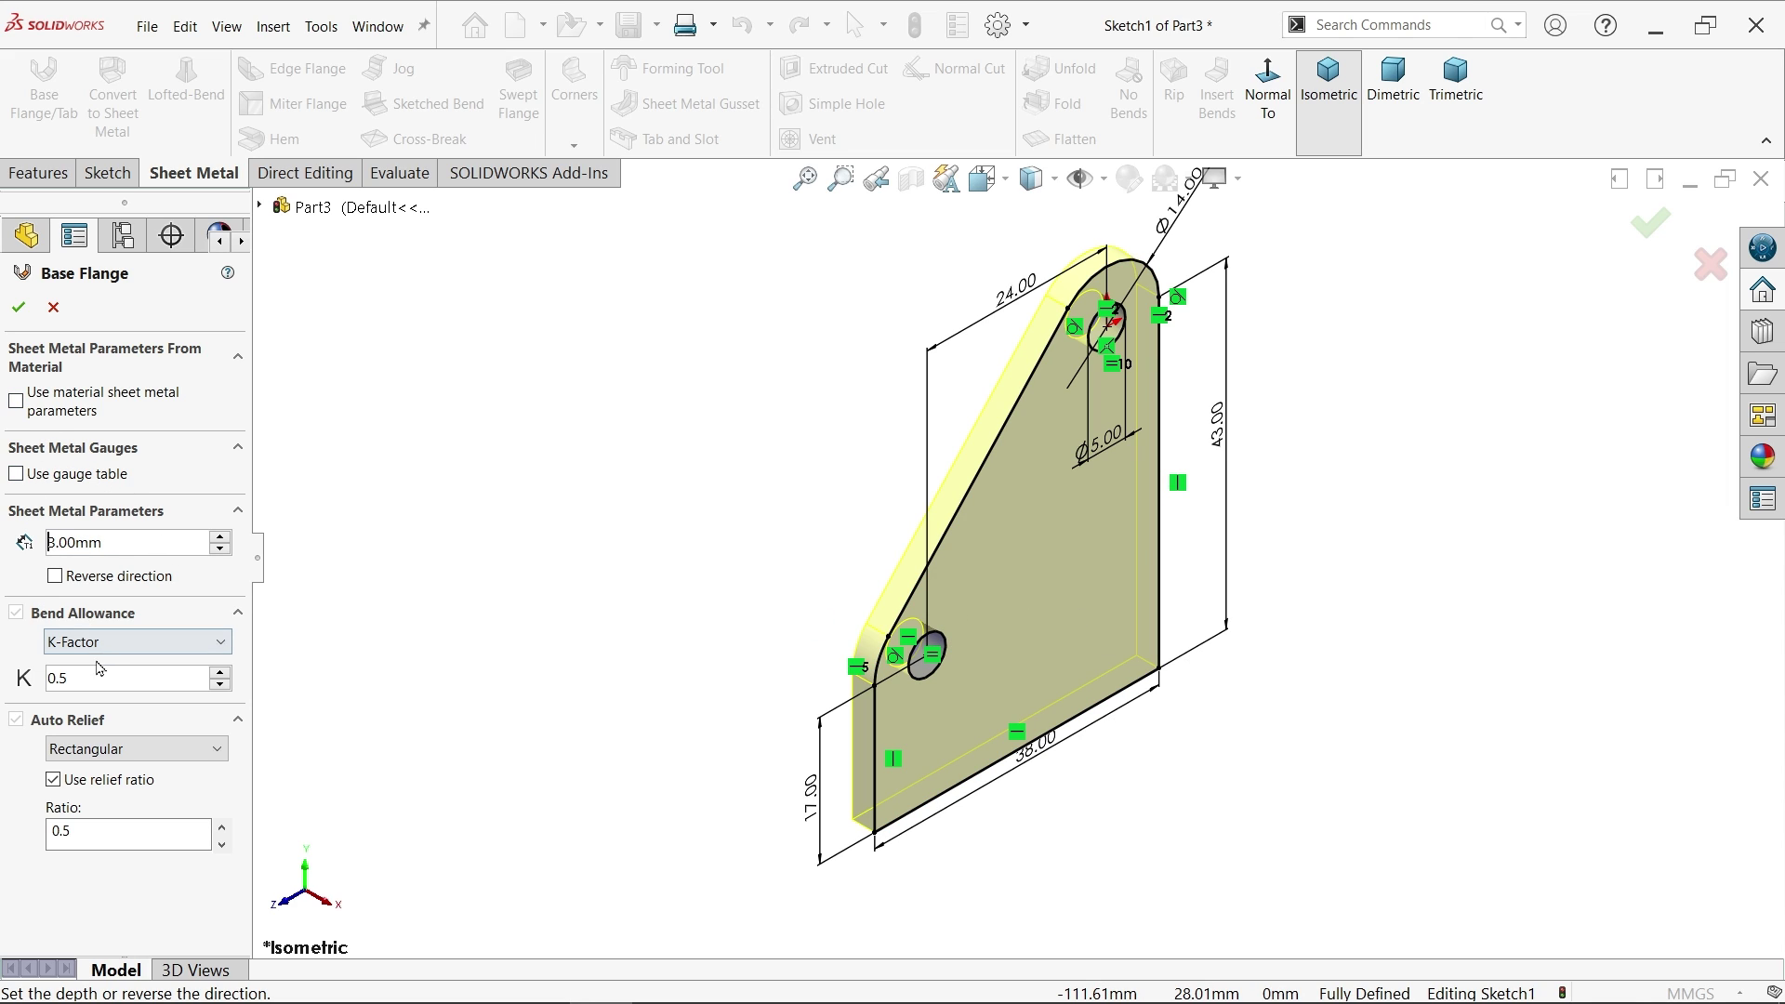
click(55, 577)
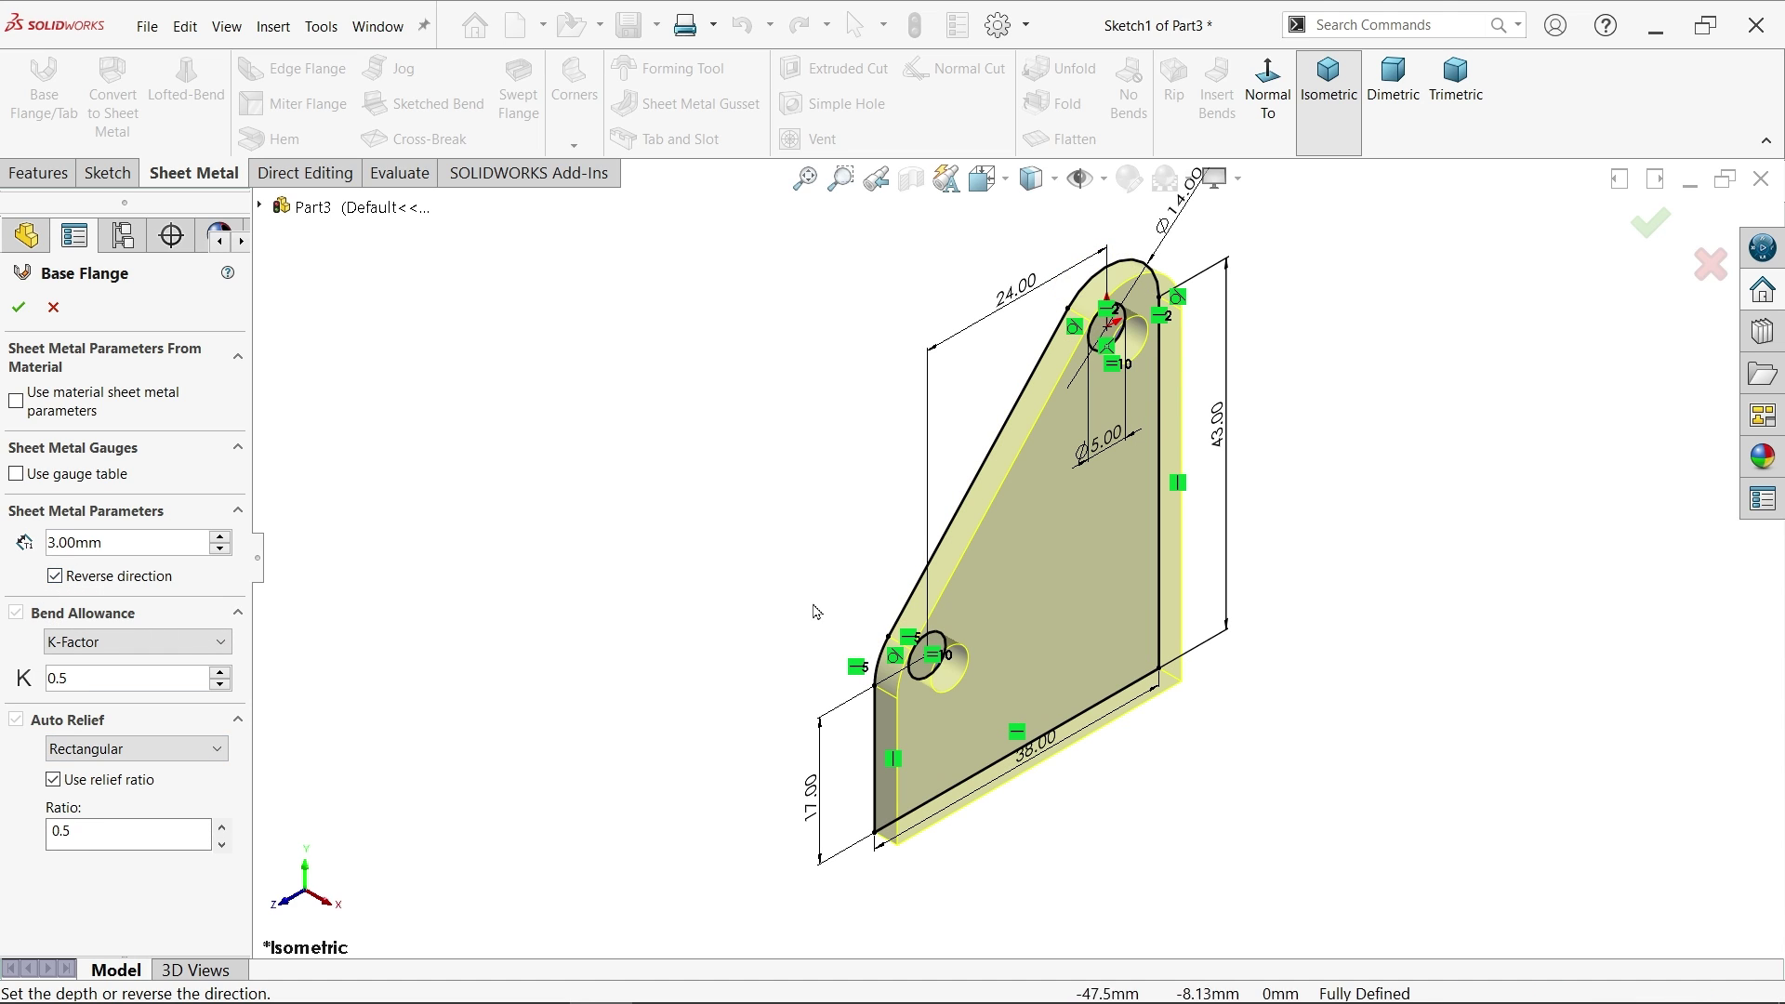
click(114, 649)
click(112, 650)
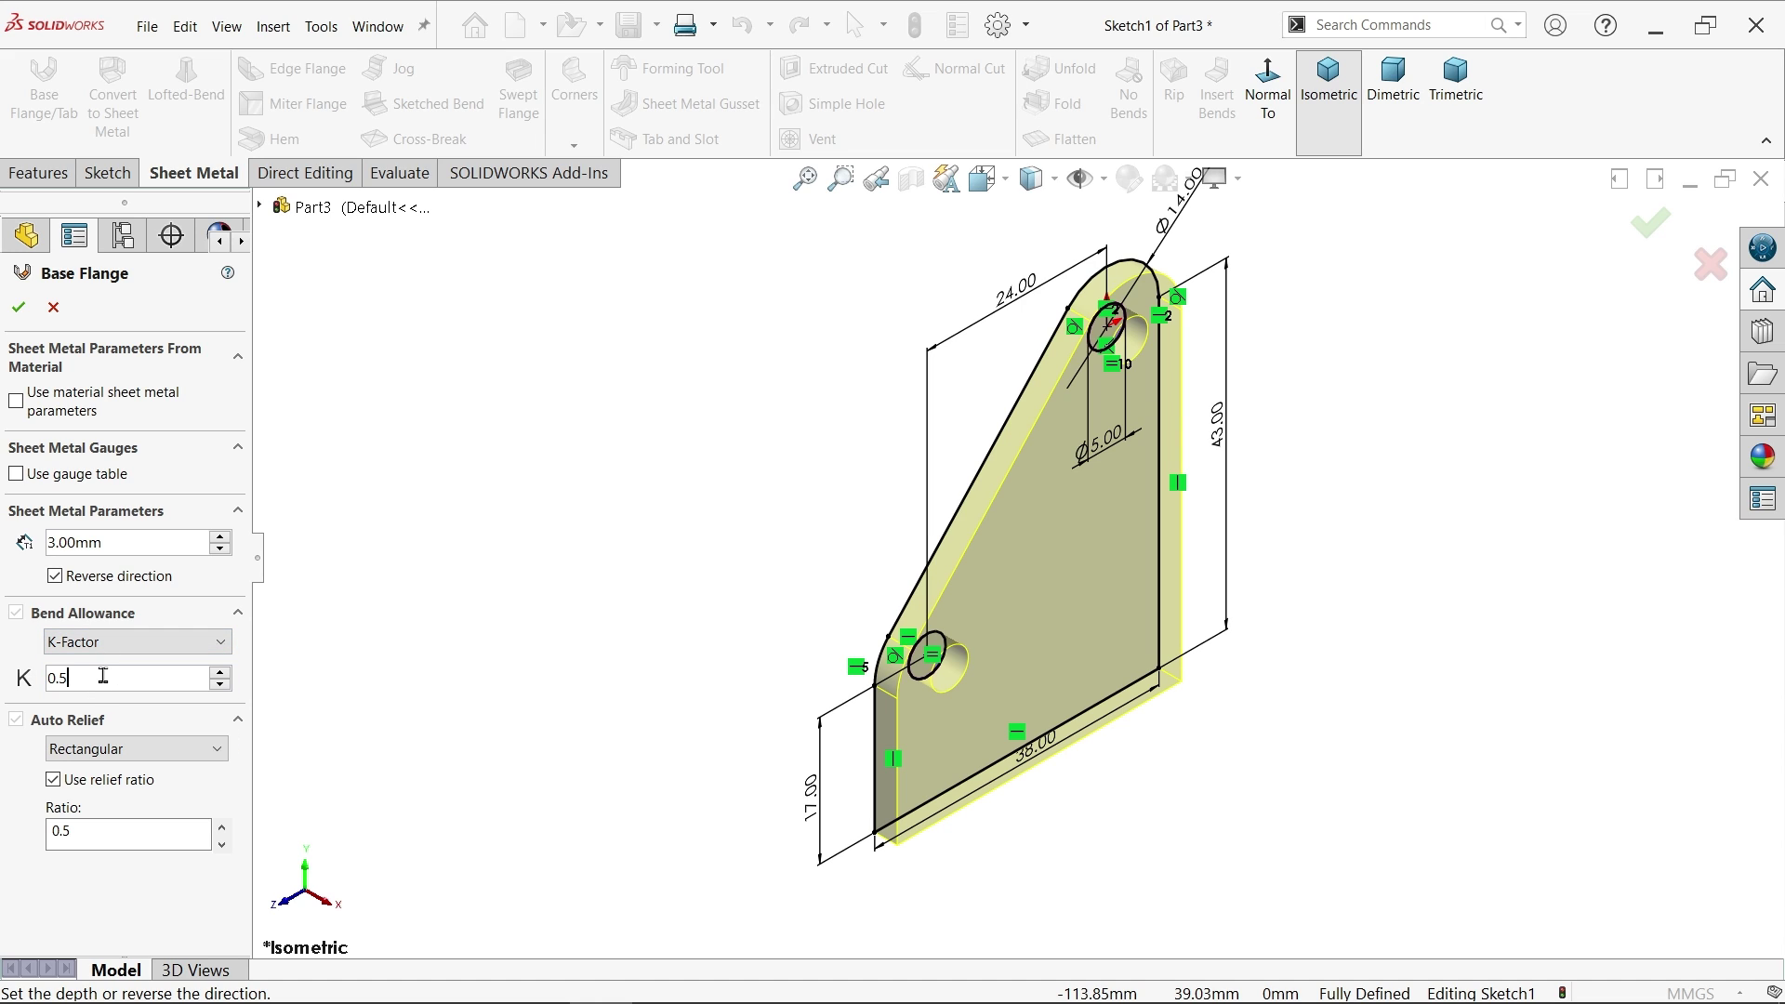
drag(103, 676, 26, 685)
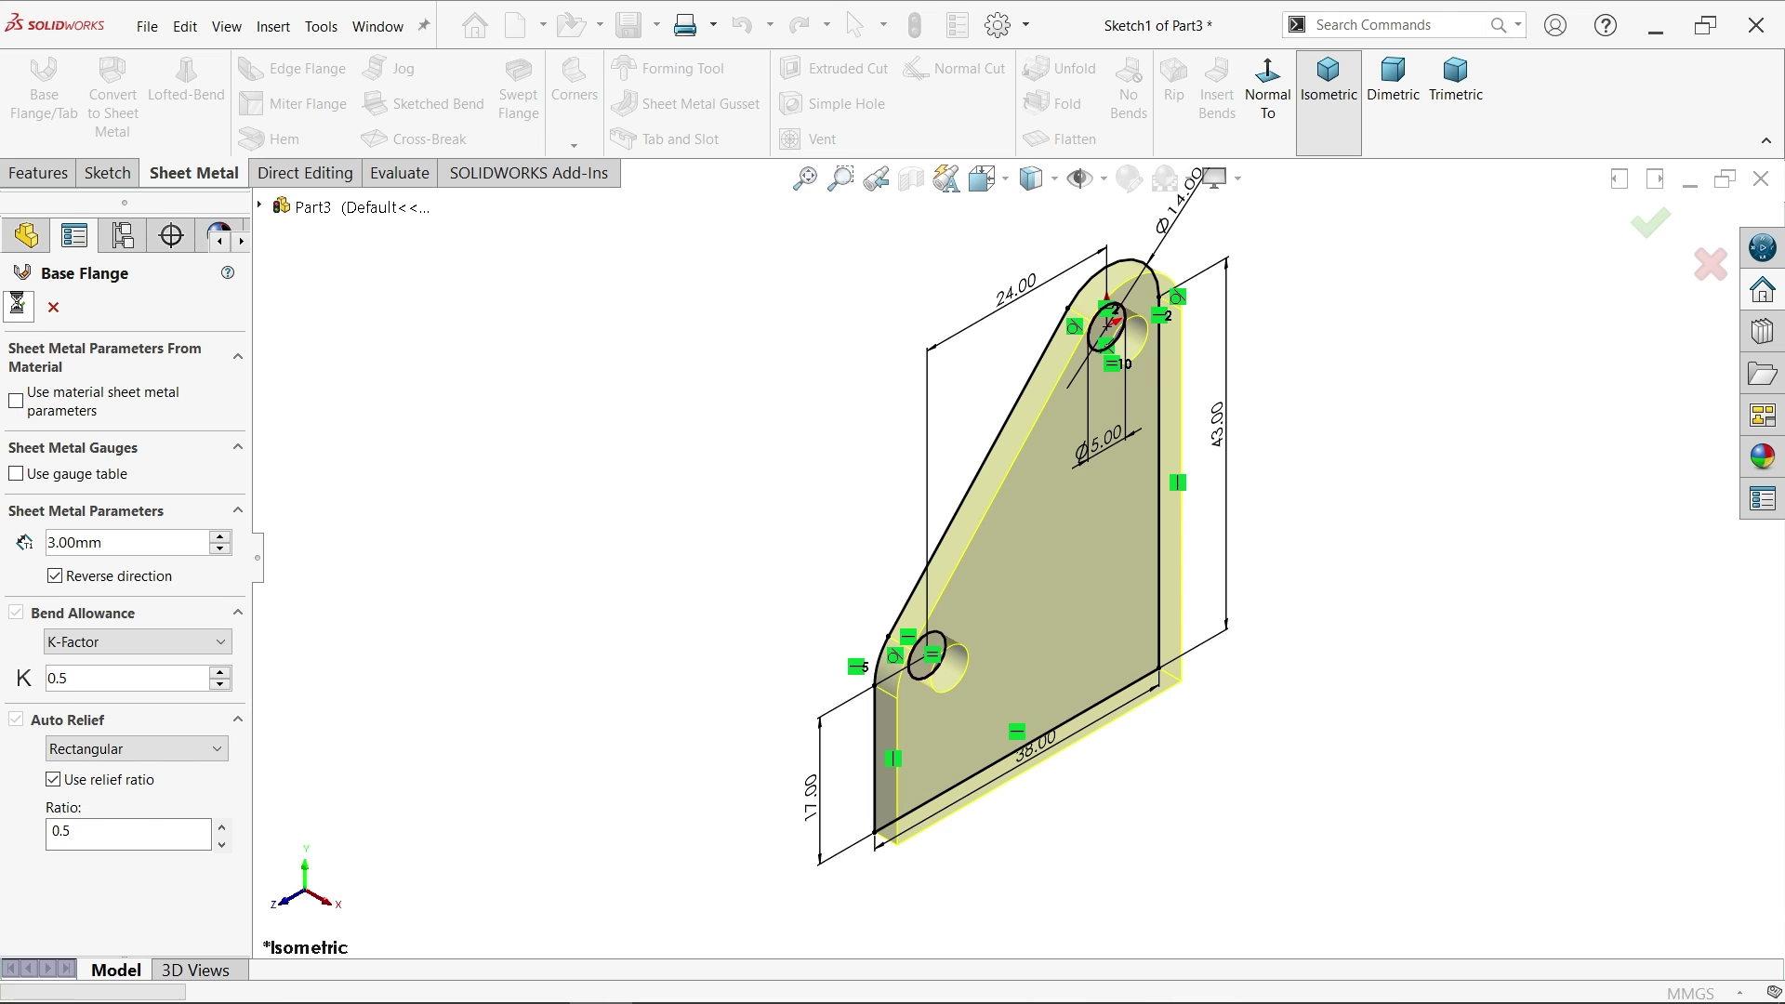
click(19, 307)
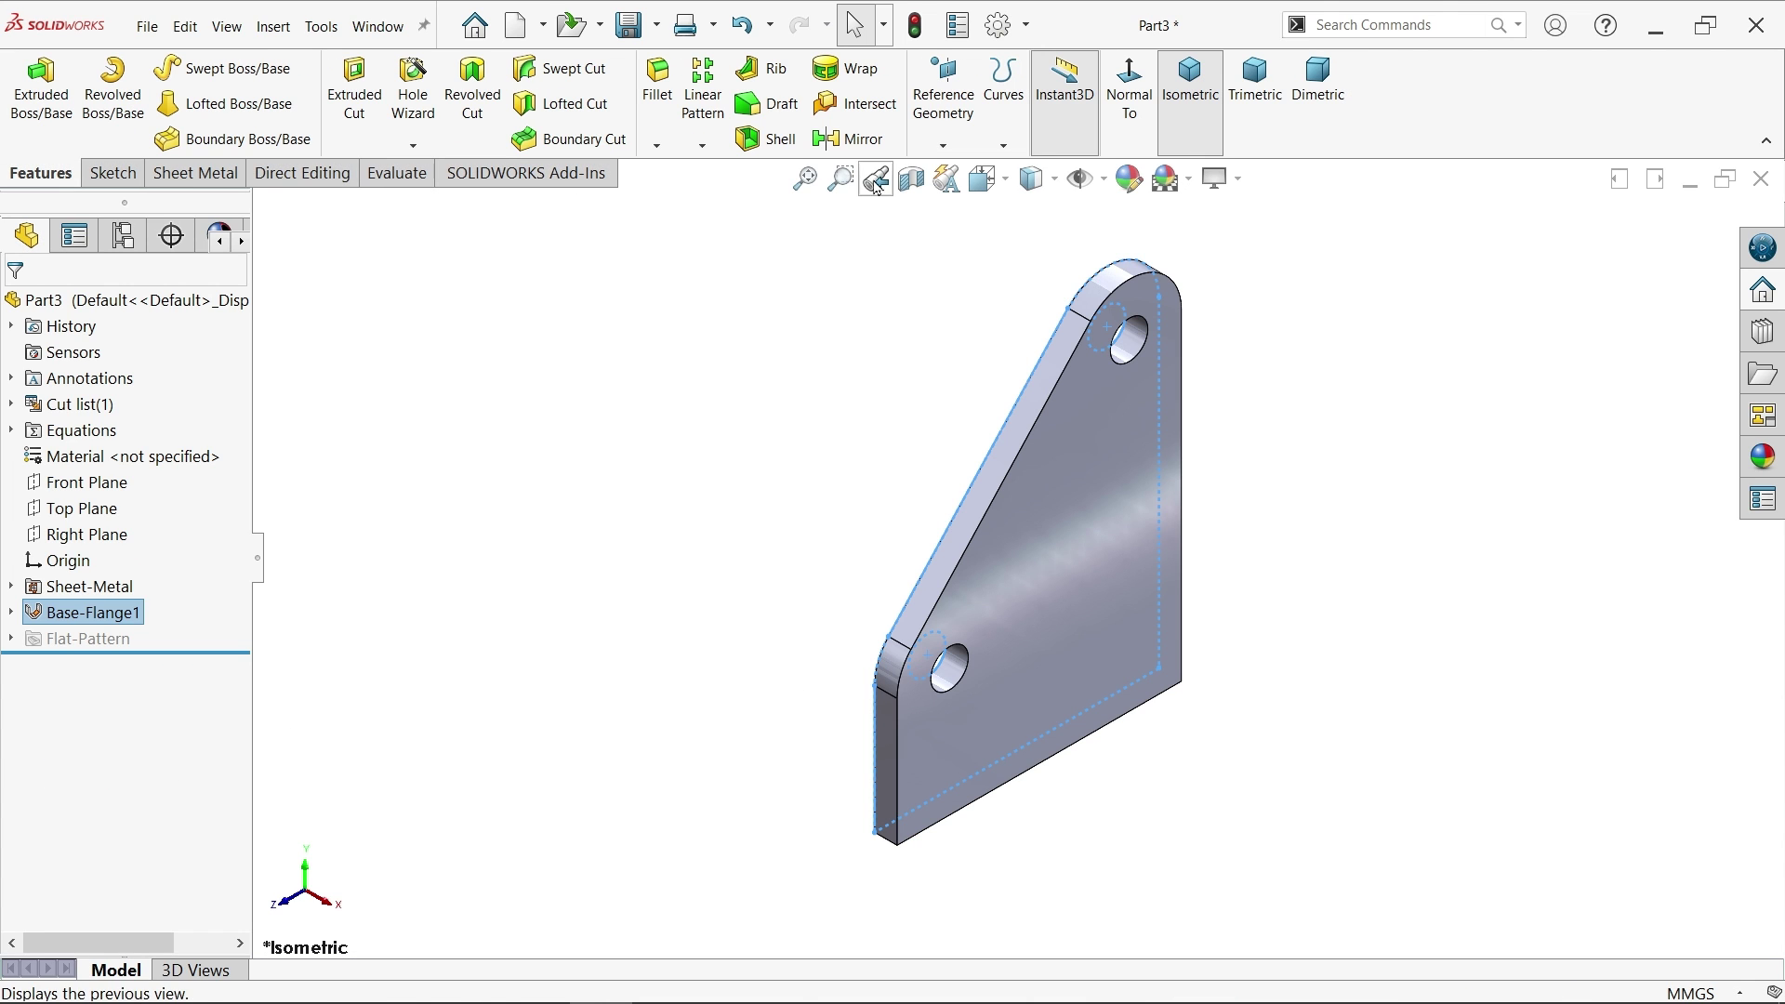
Step: Create Plane1 offset 10 mm from the flange face with the offset flipped
click(945, 147)
click(960, 172)
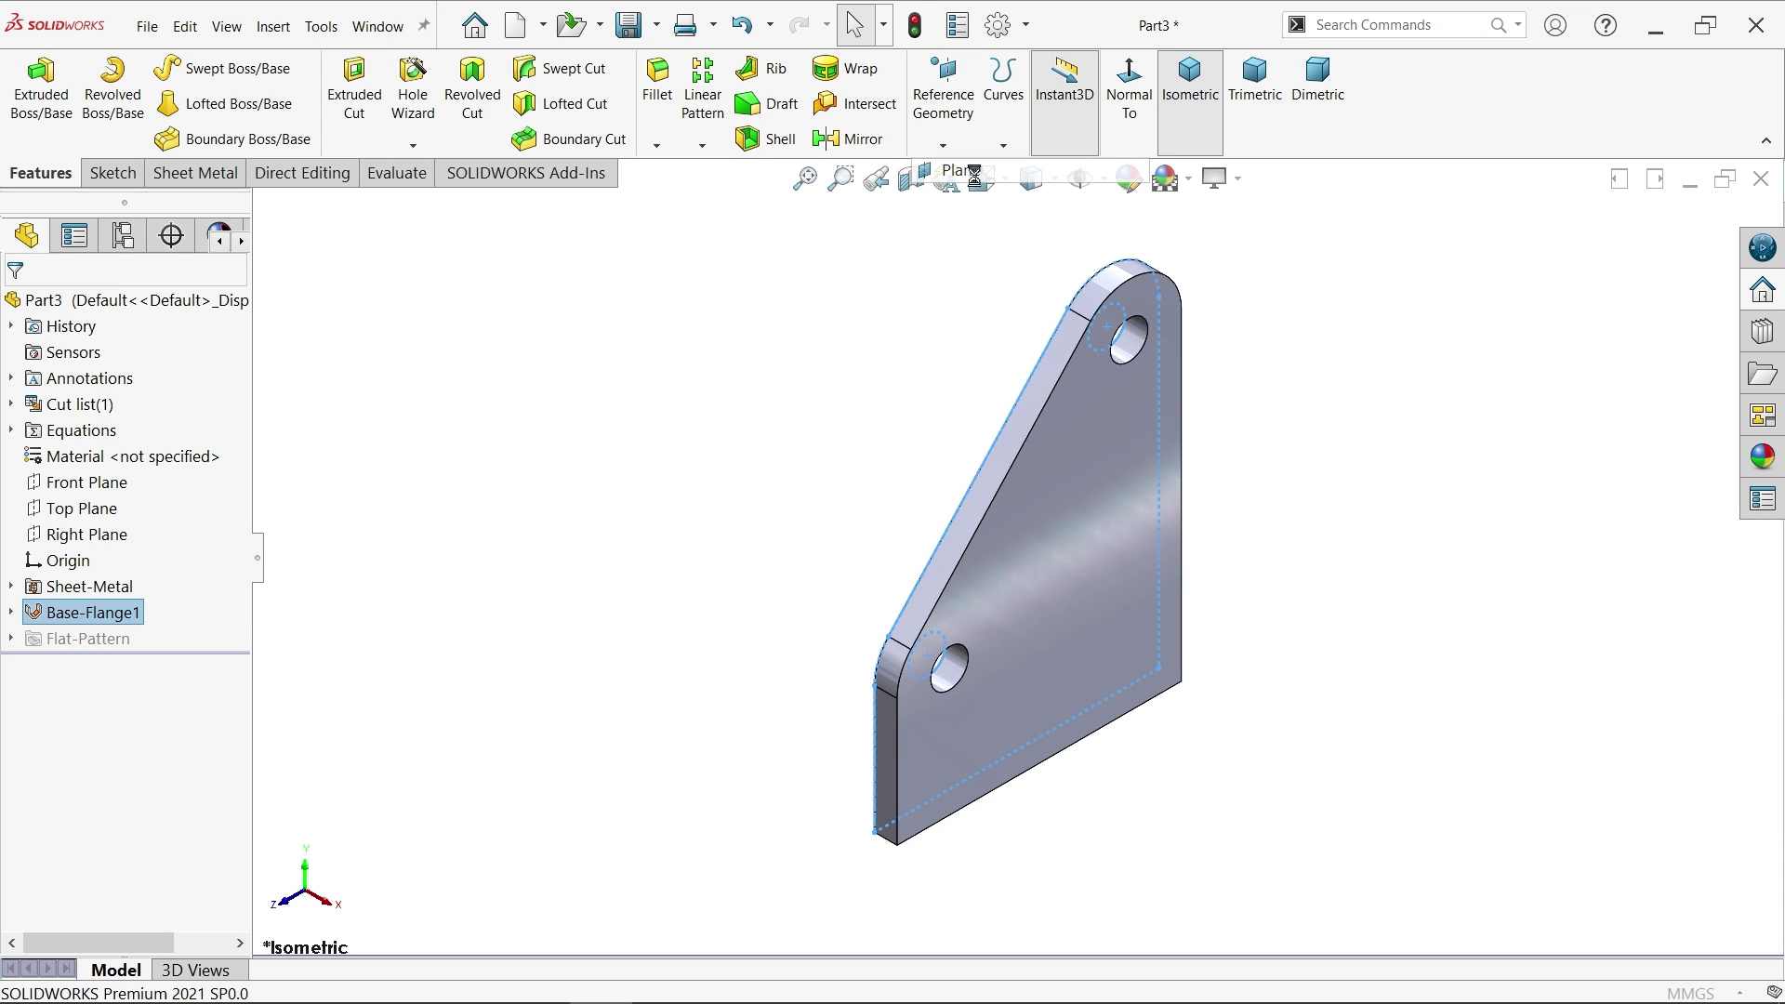
middle_drag(856, 399, 897, 445)
click(1052, 454)
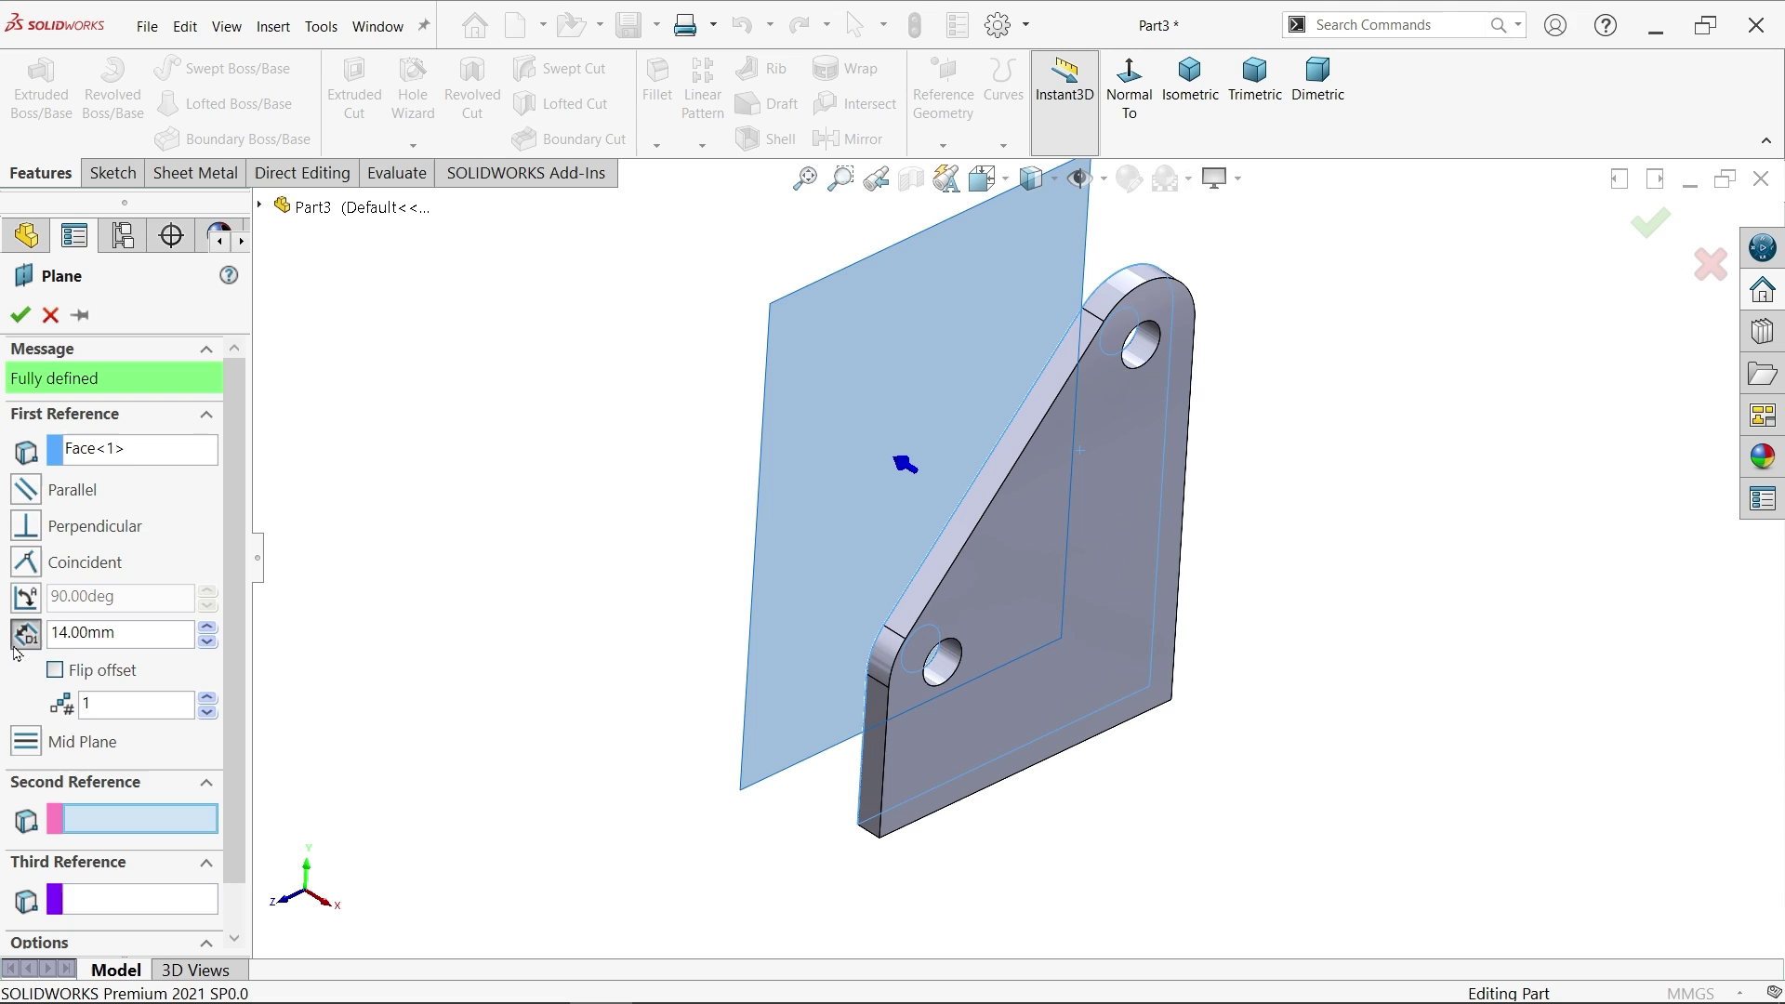
click(55, 670)
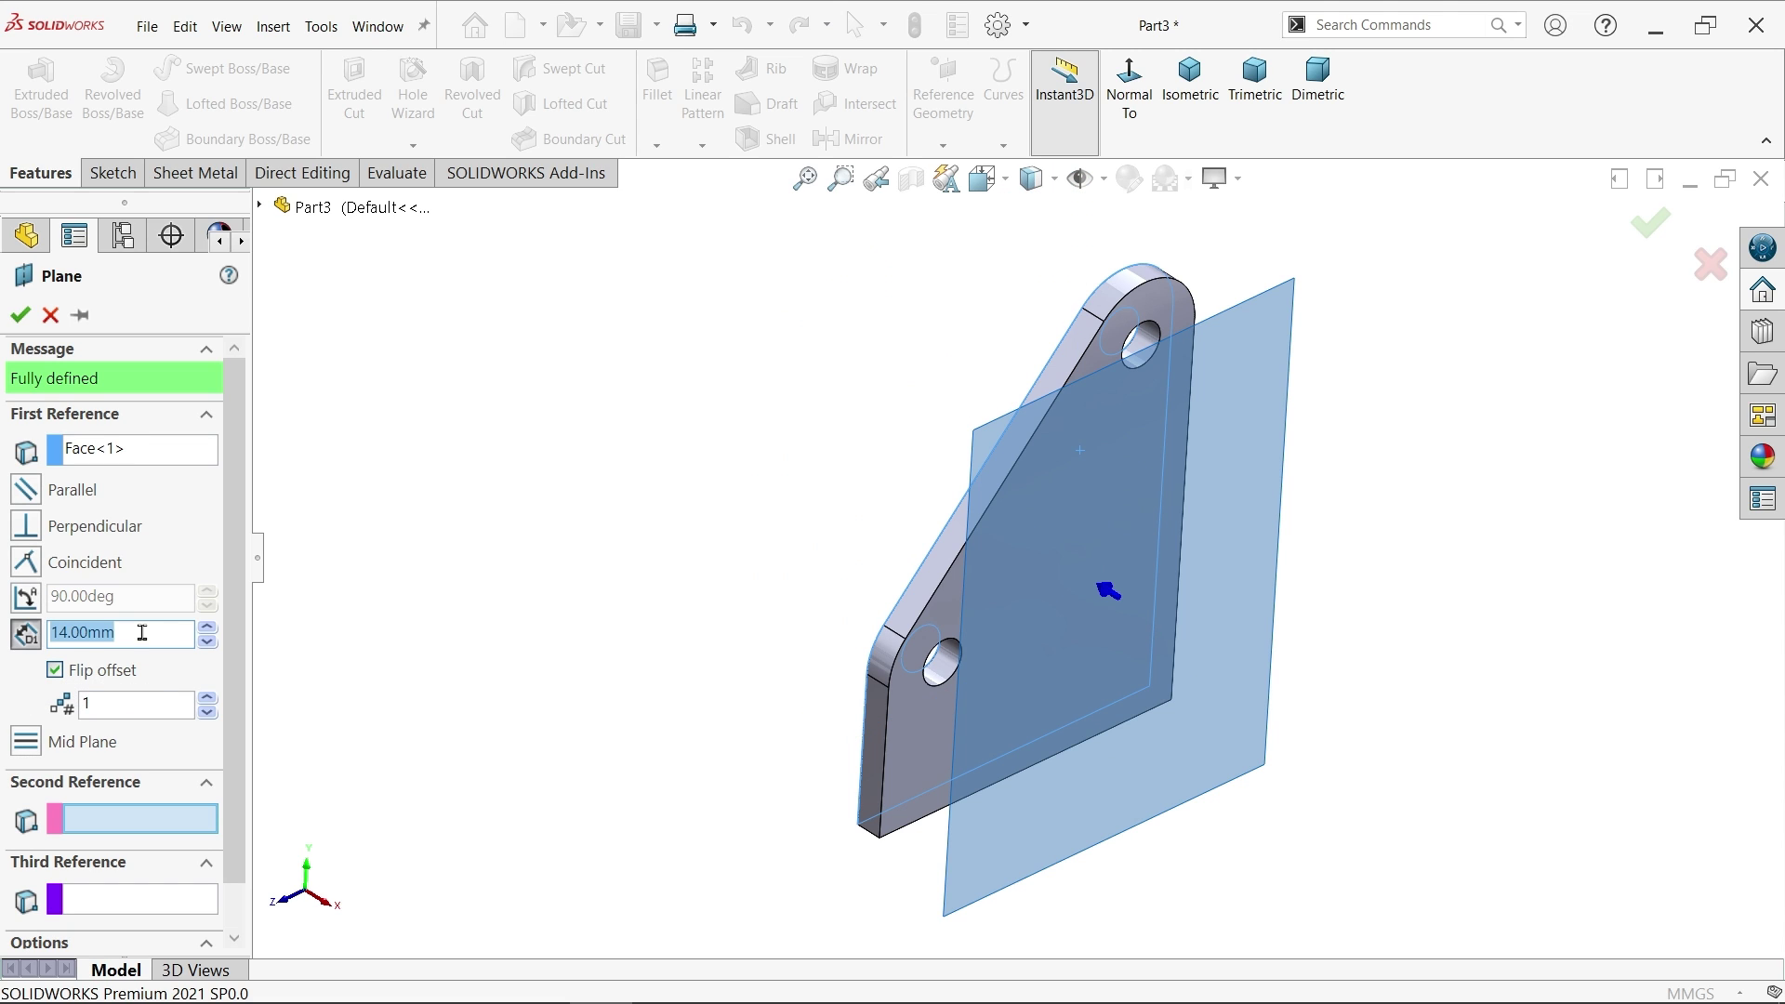
text(10)
key(Return)
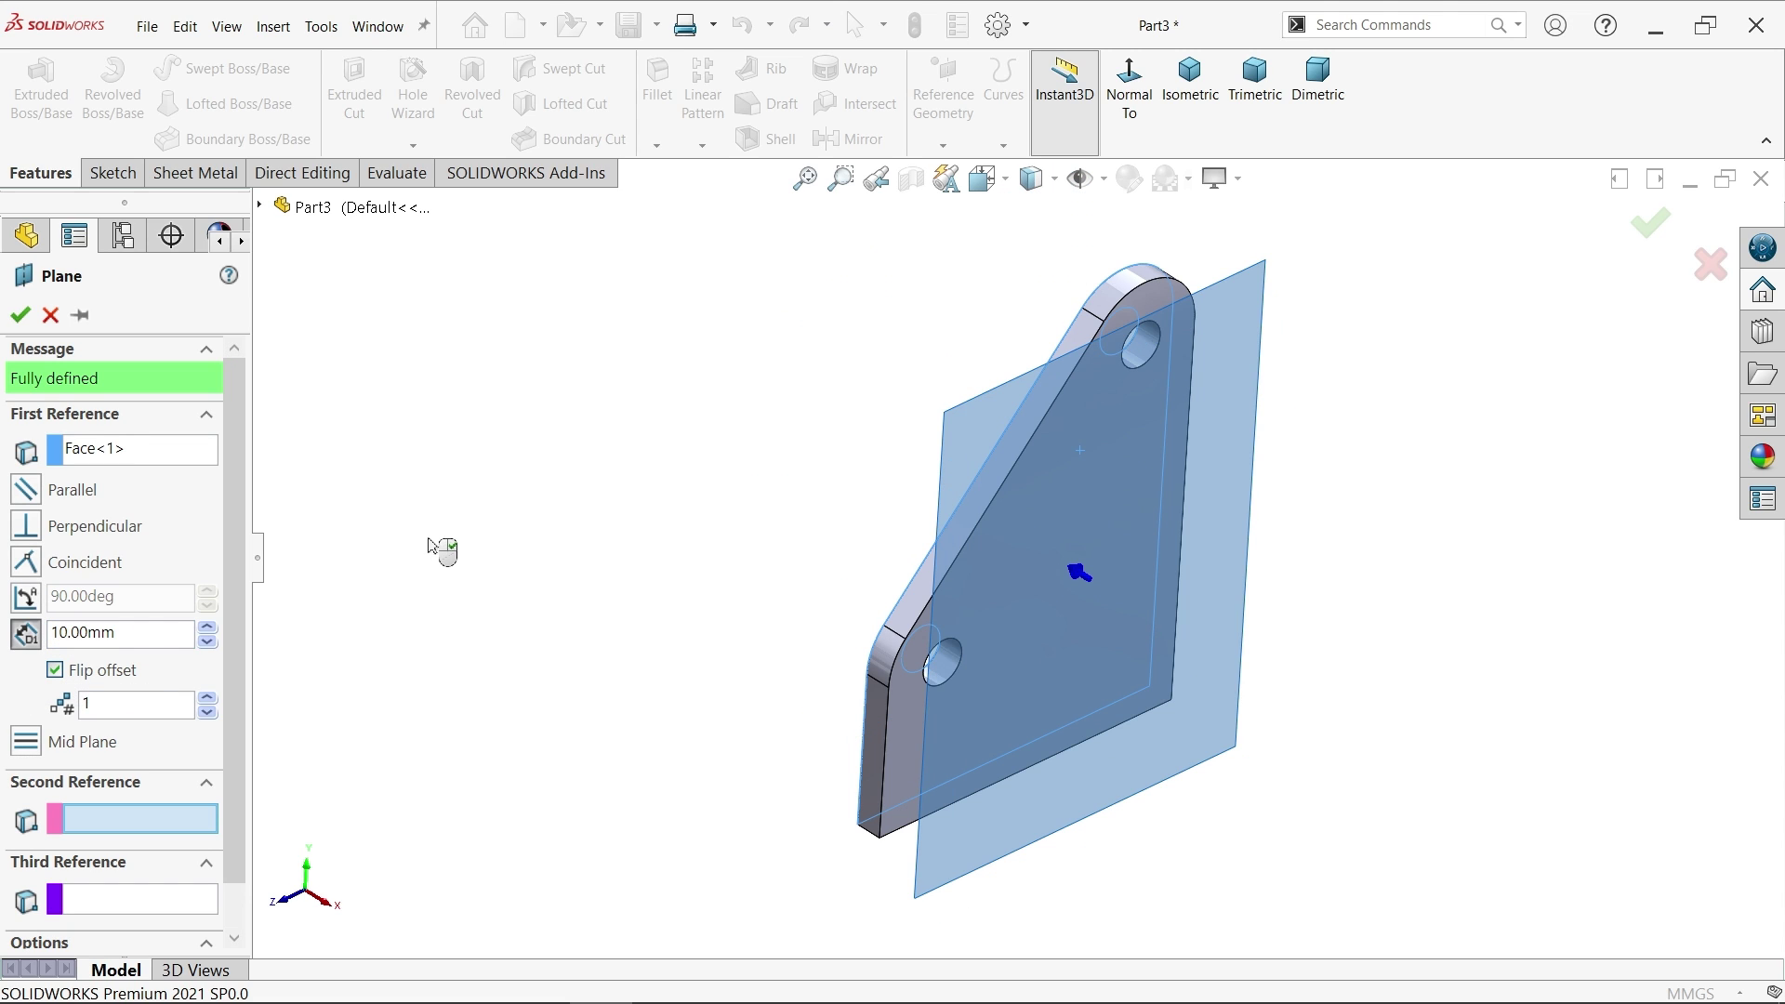
middle_drag(446, 549, 494, 544)
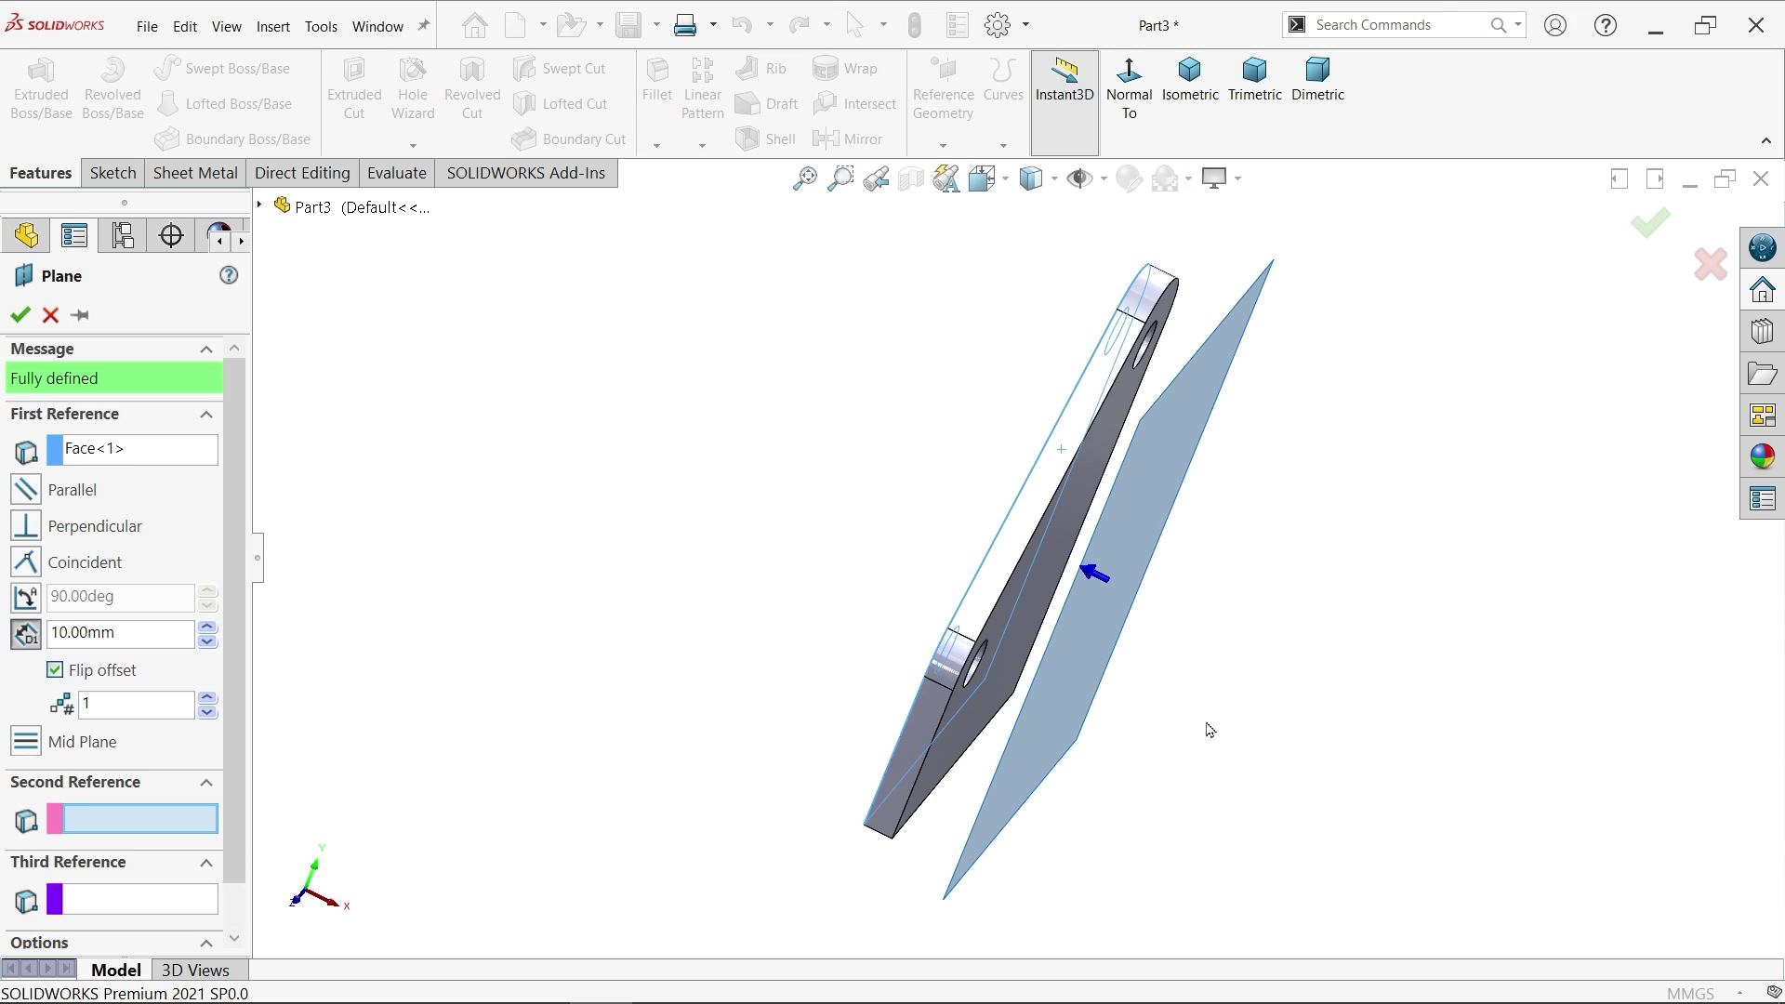
click(20, 314)
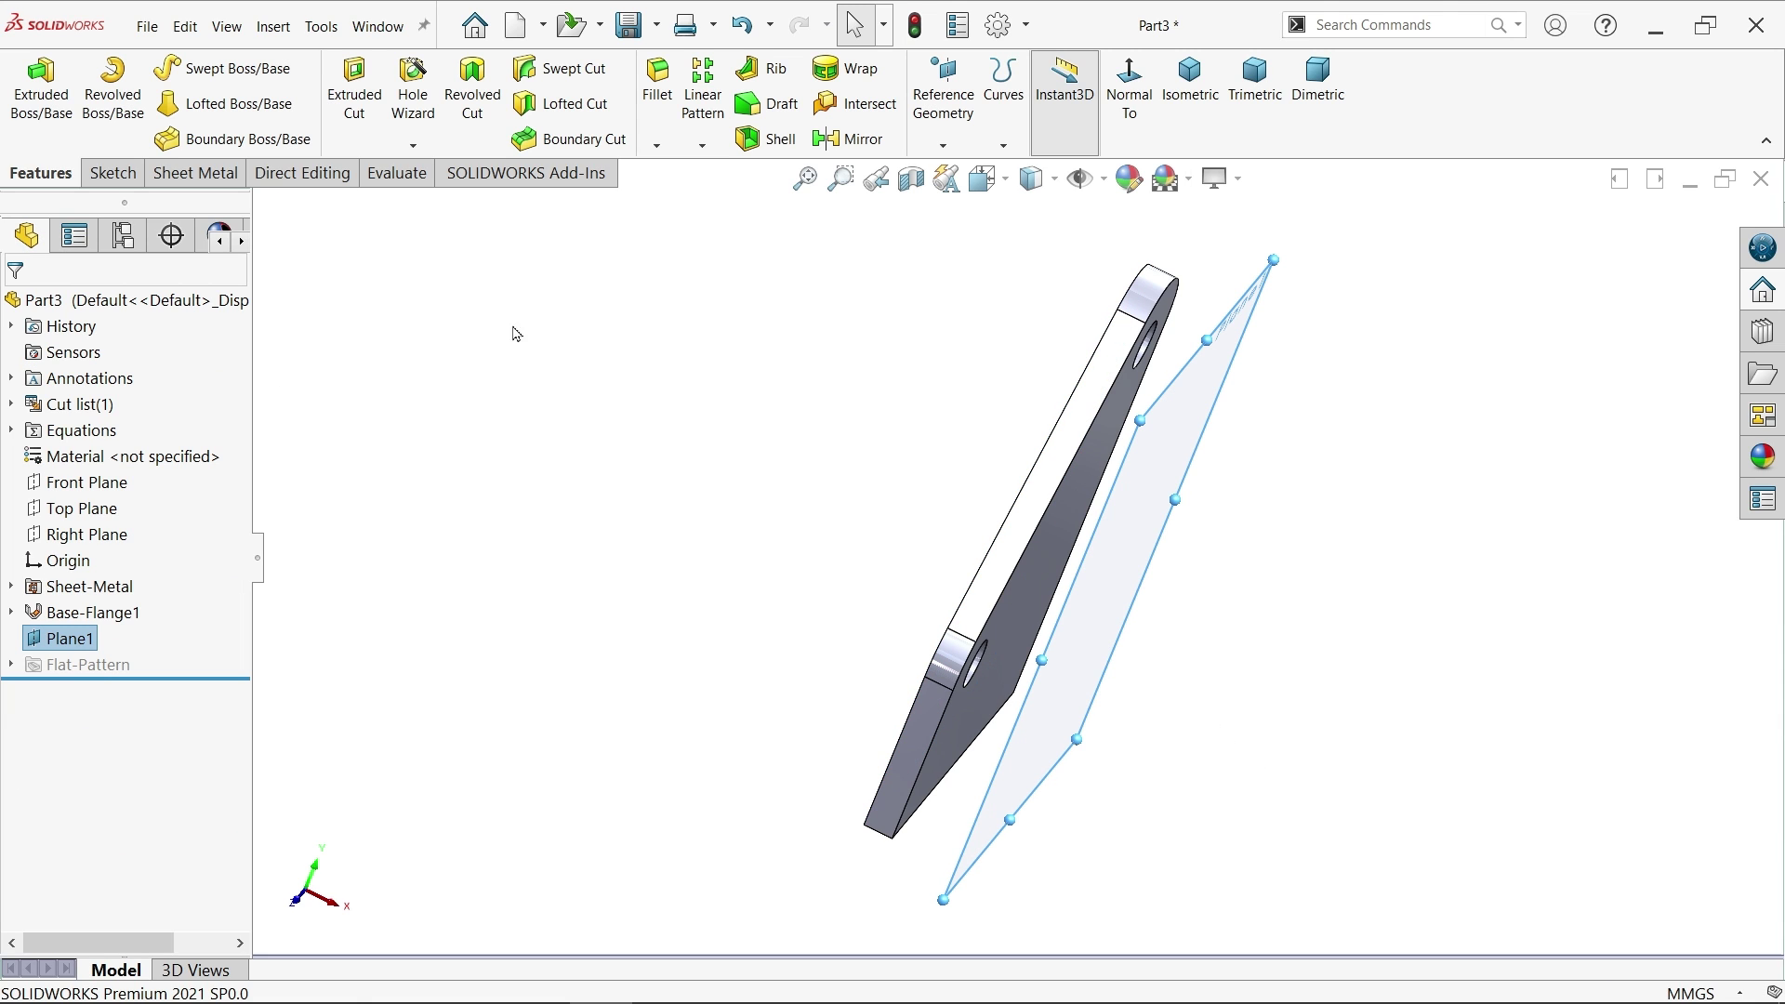
Step: Mirror the Base-Flange1 body across Plane1 as a separate body
click(847, 139)
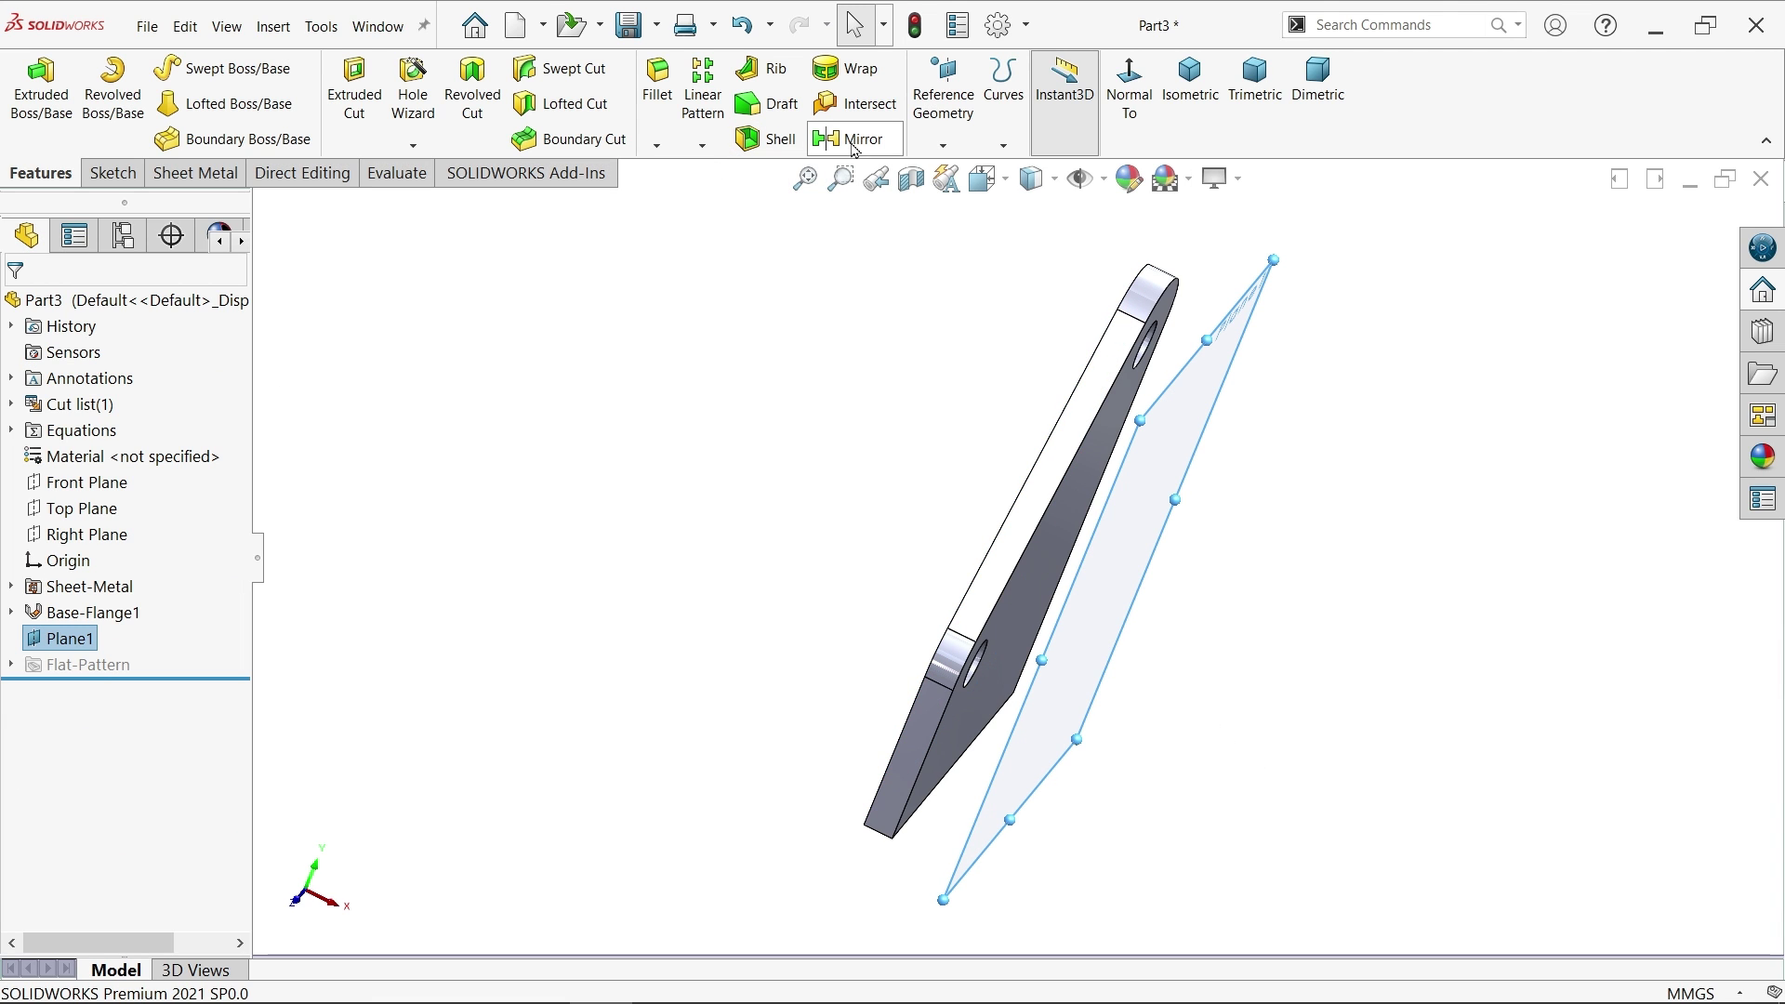
key(ctrl+7)
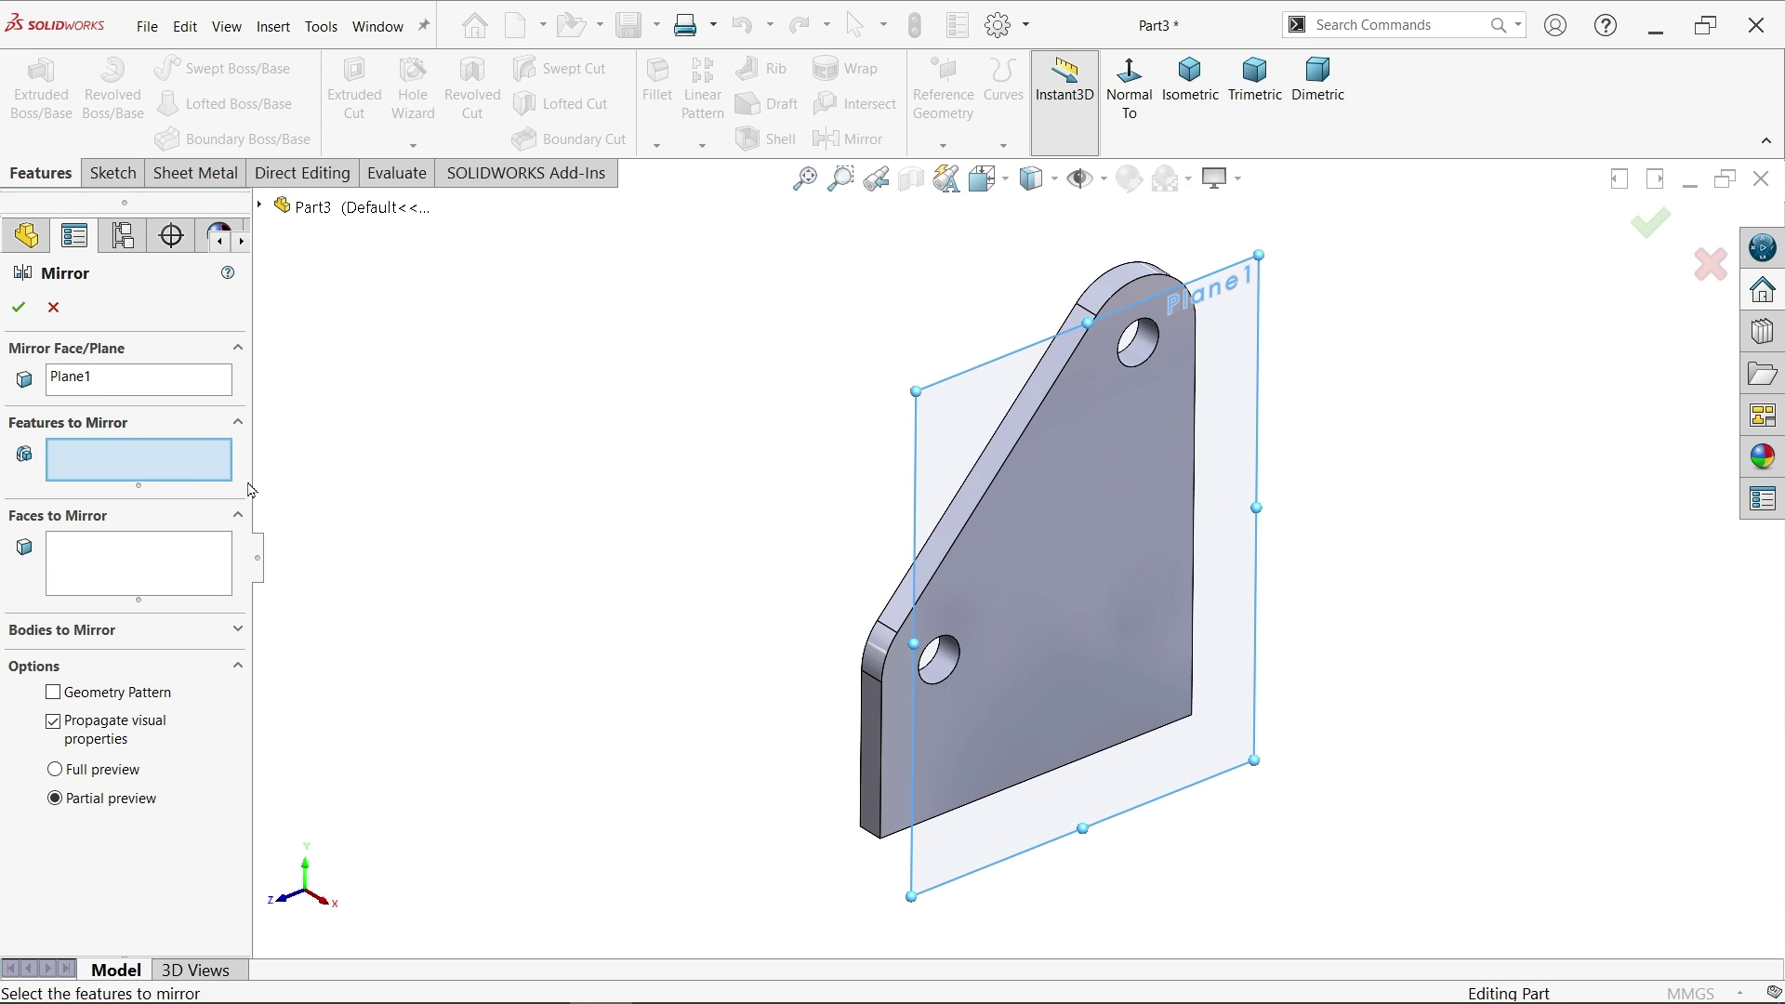
click(939, 614)
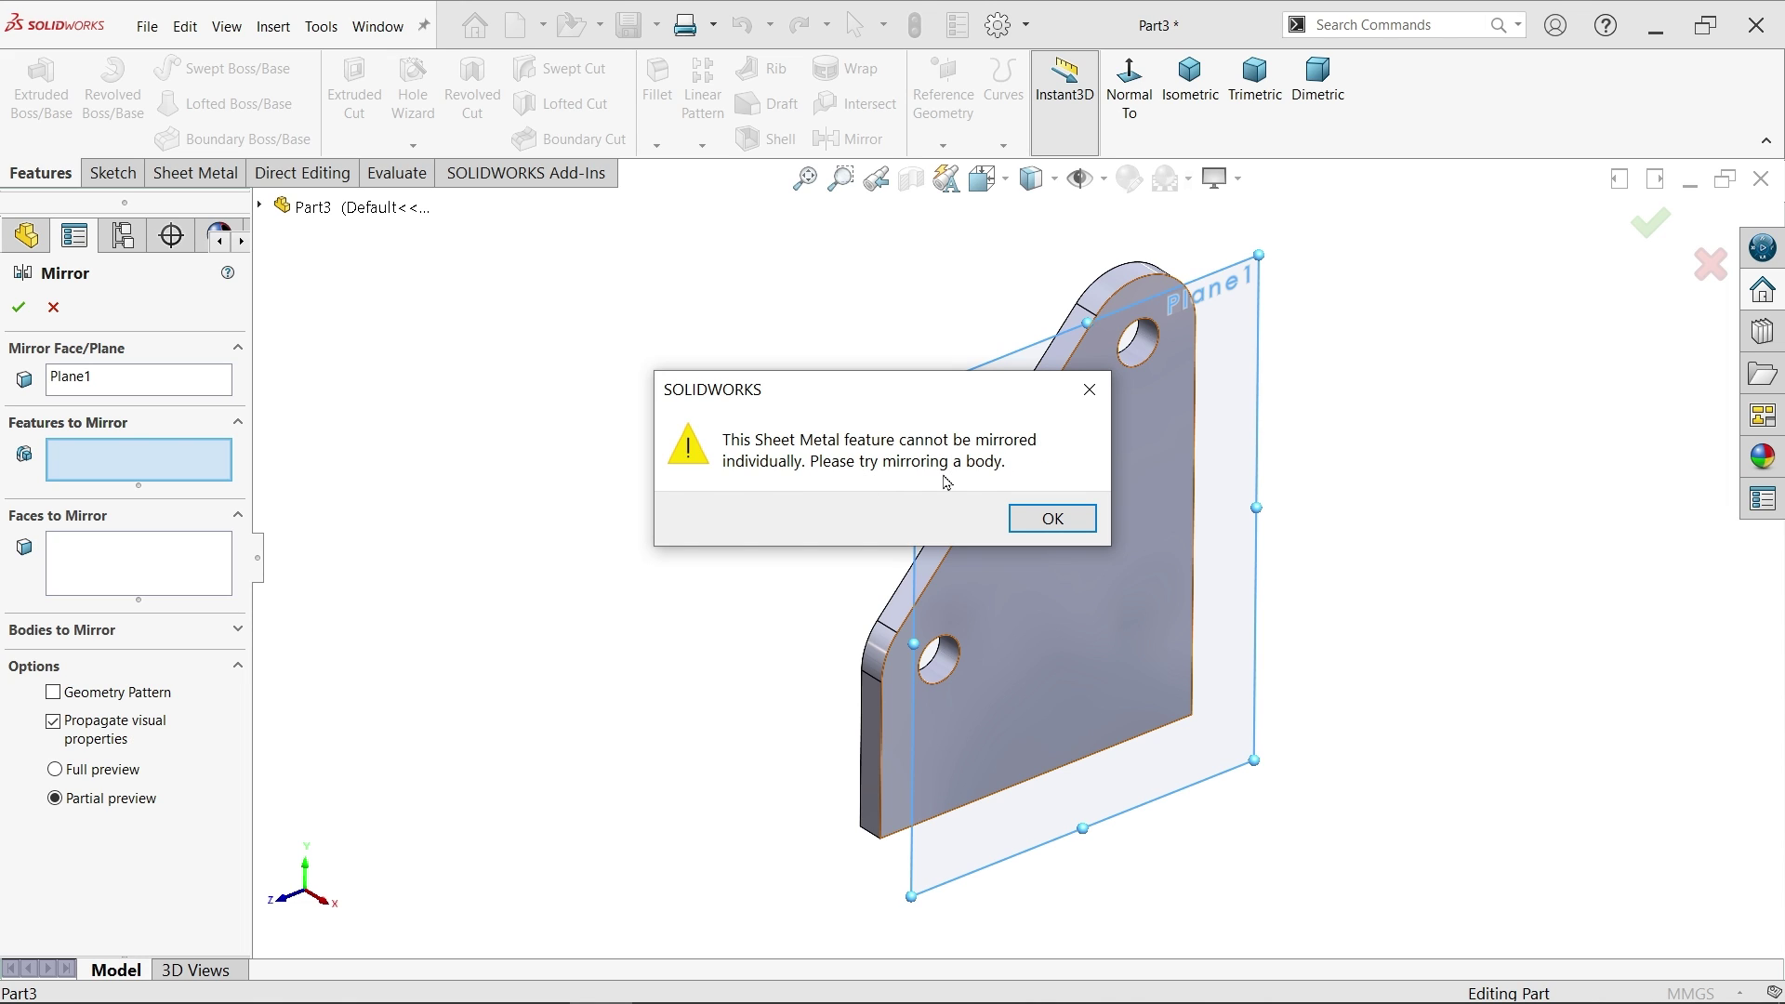
click(1051, 518)
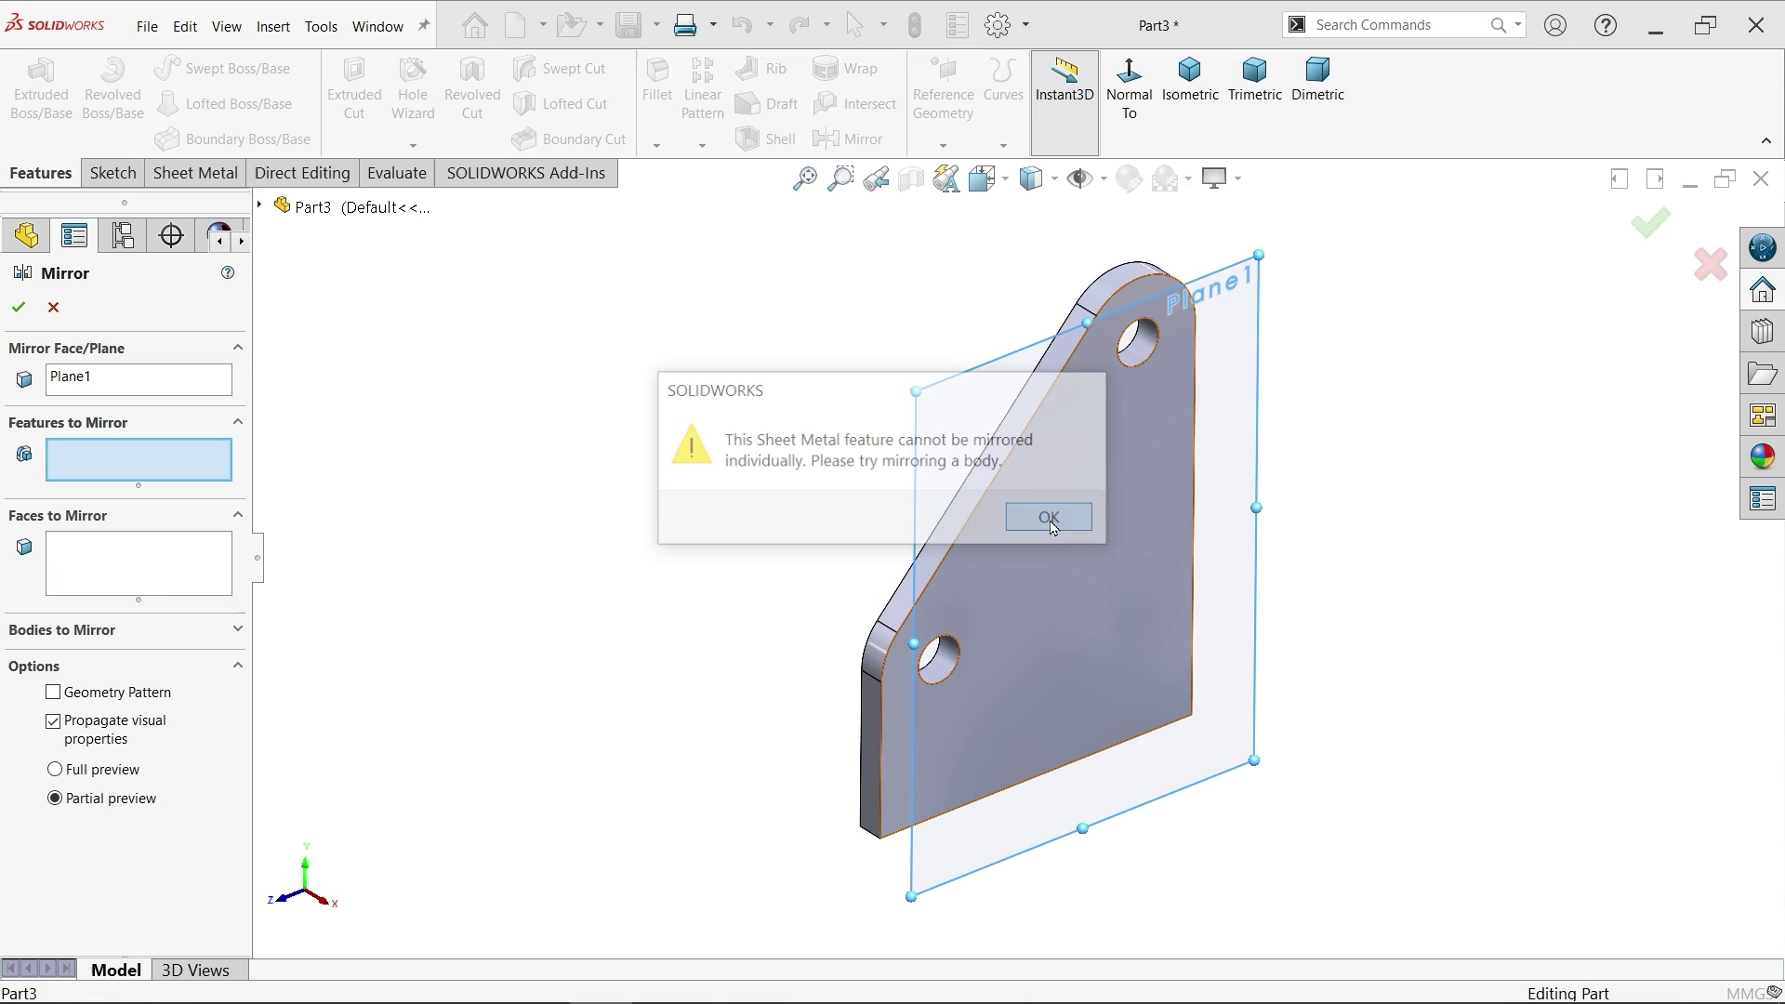
click(72, 630)
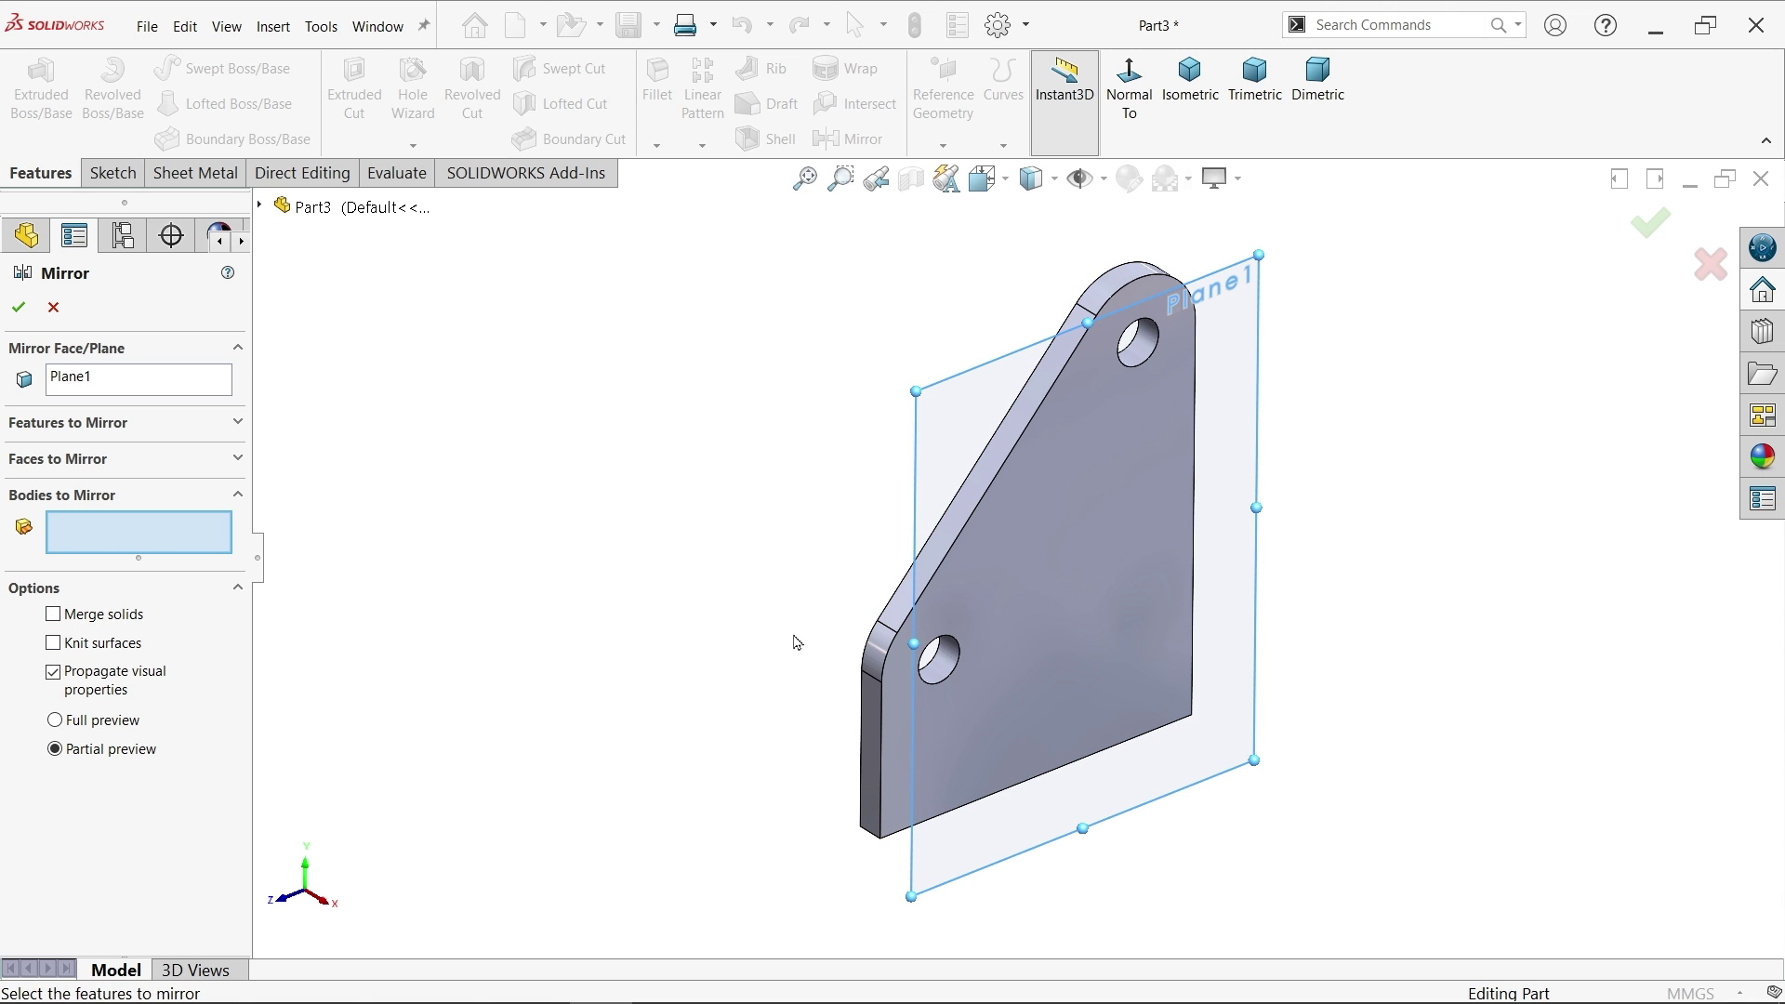
click(916, 718)
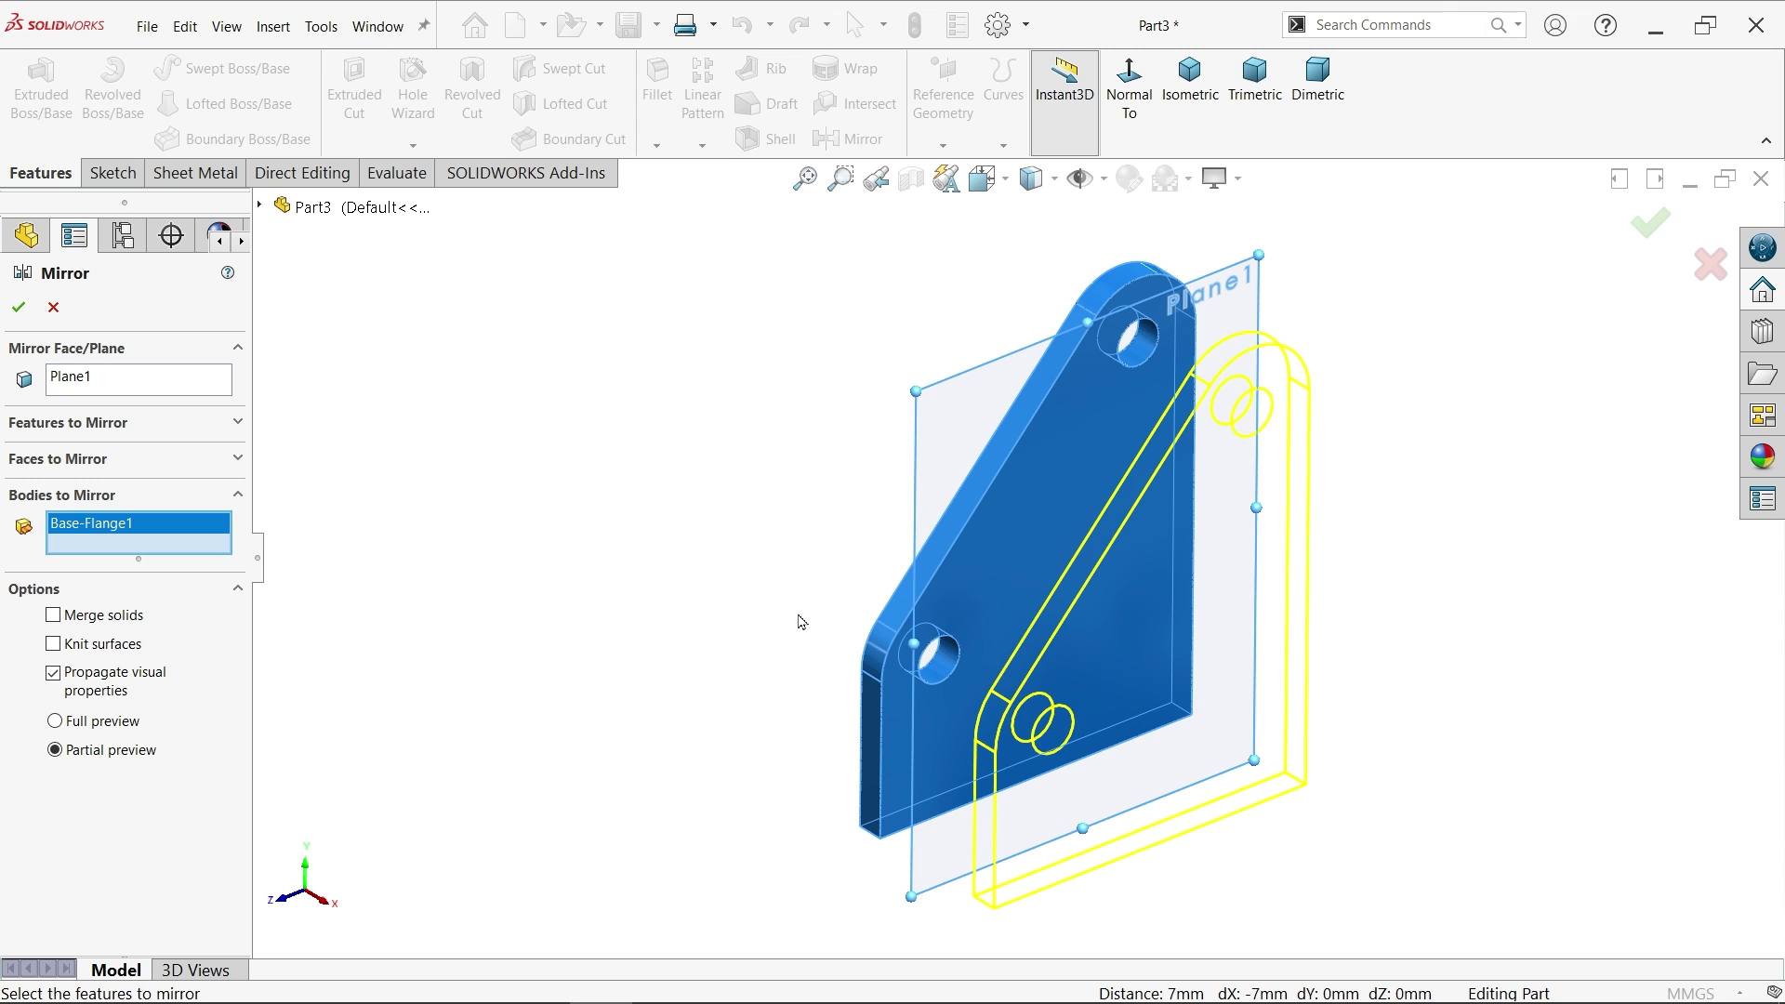
click(16, 310)
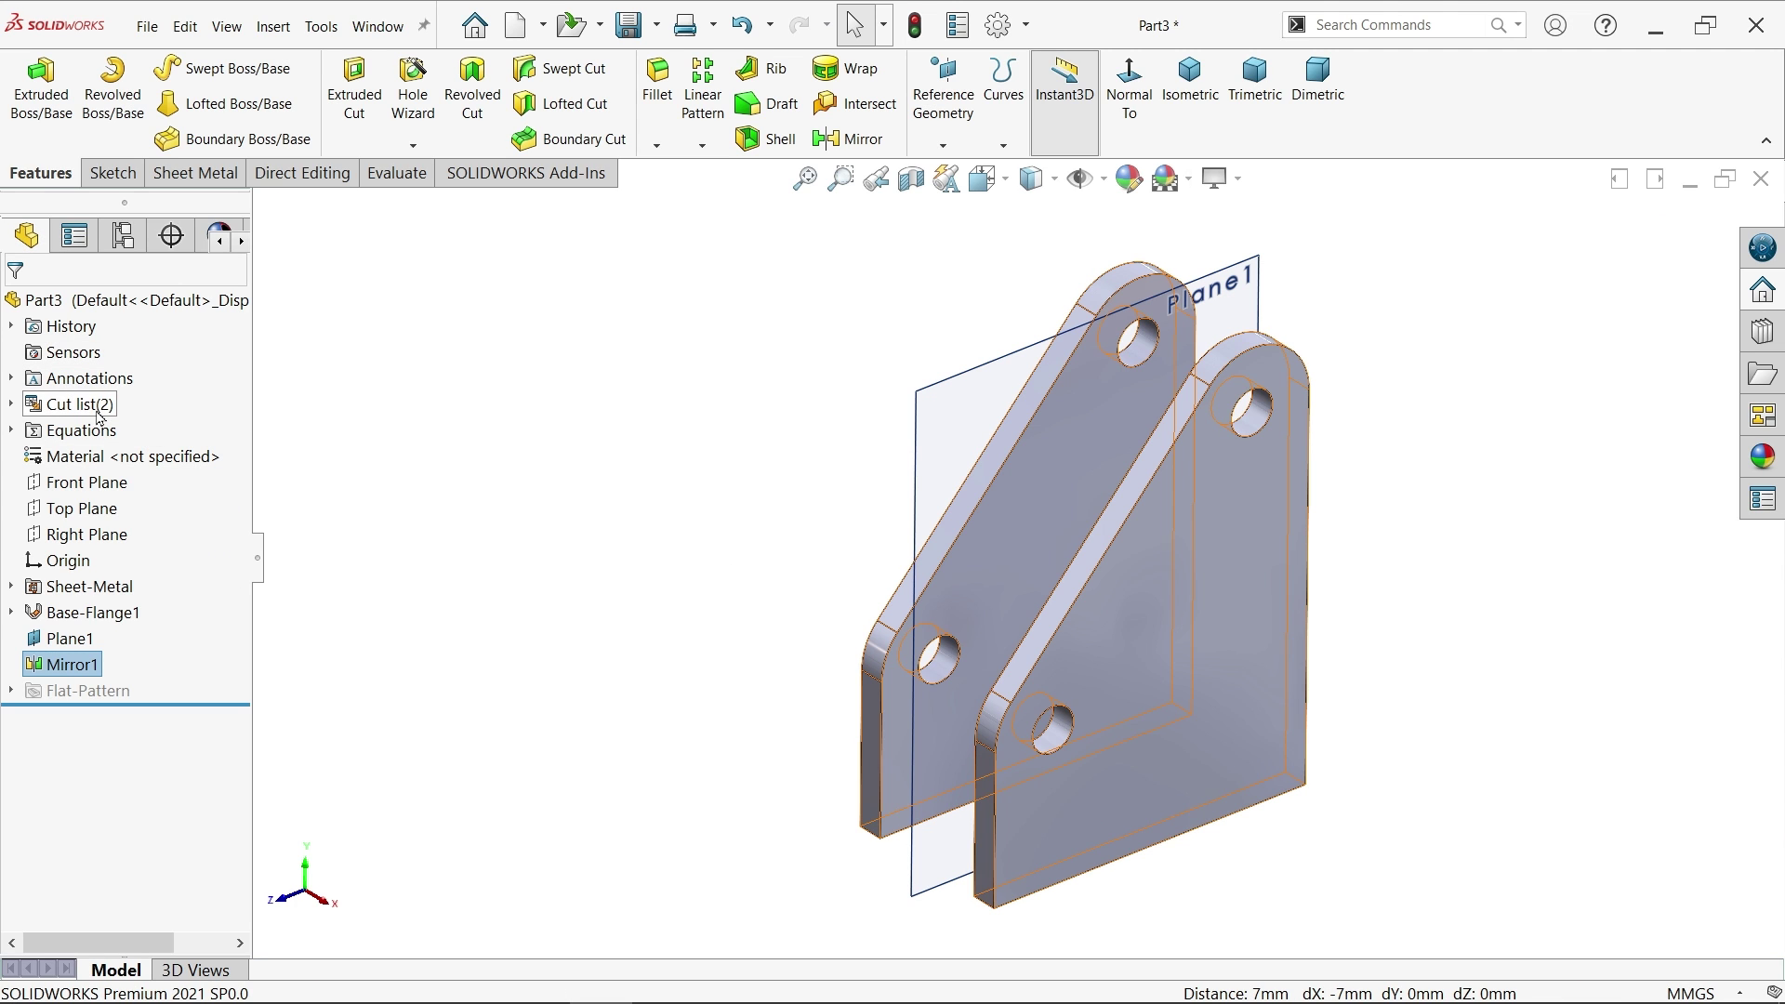
click(972, 396)
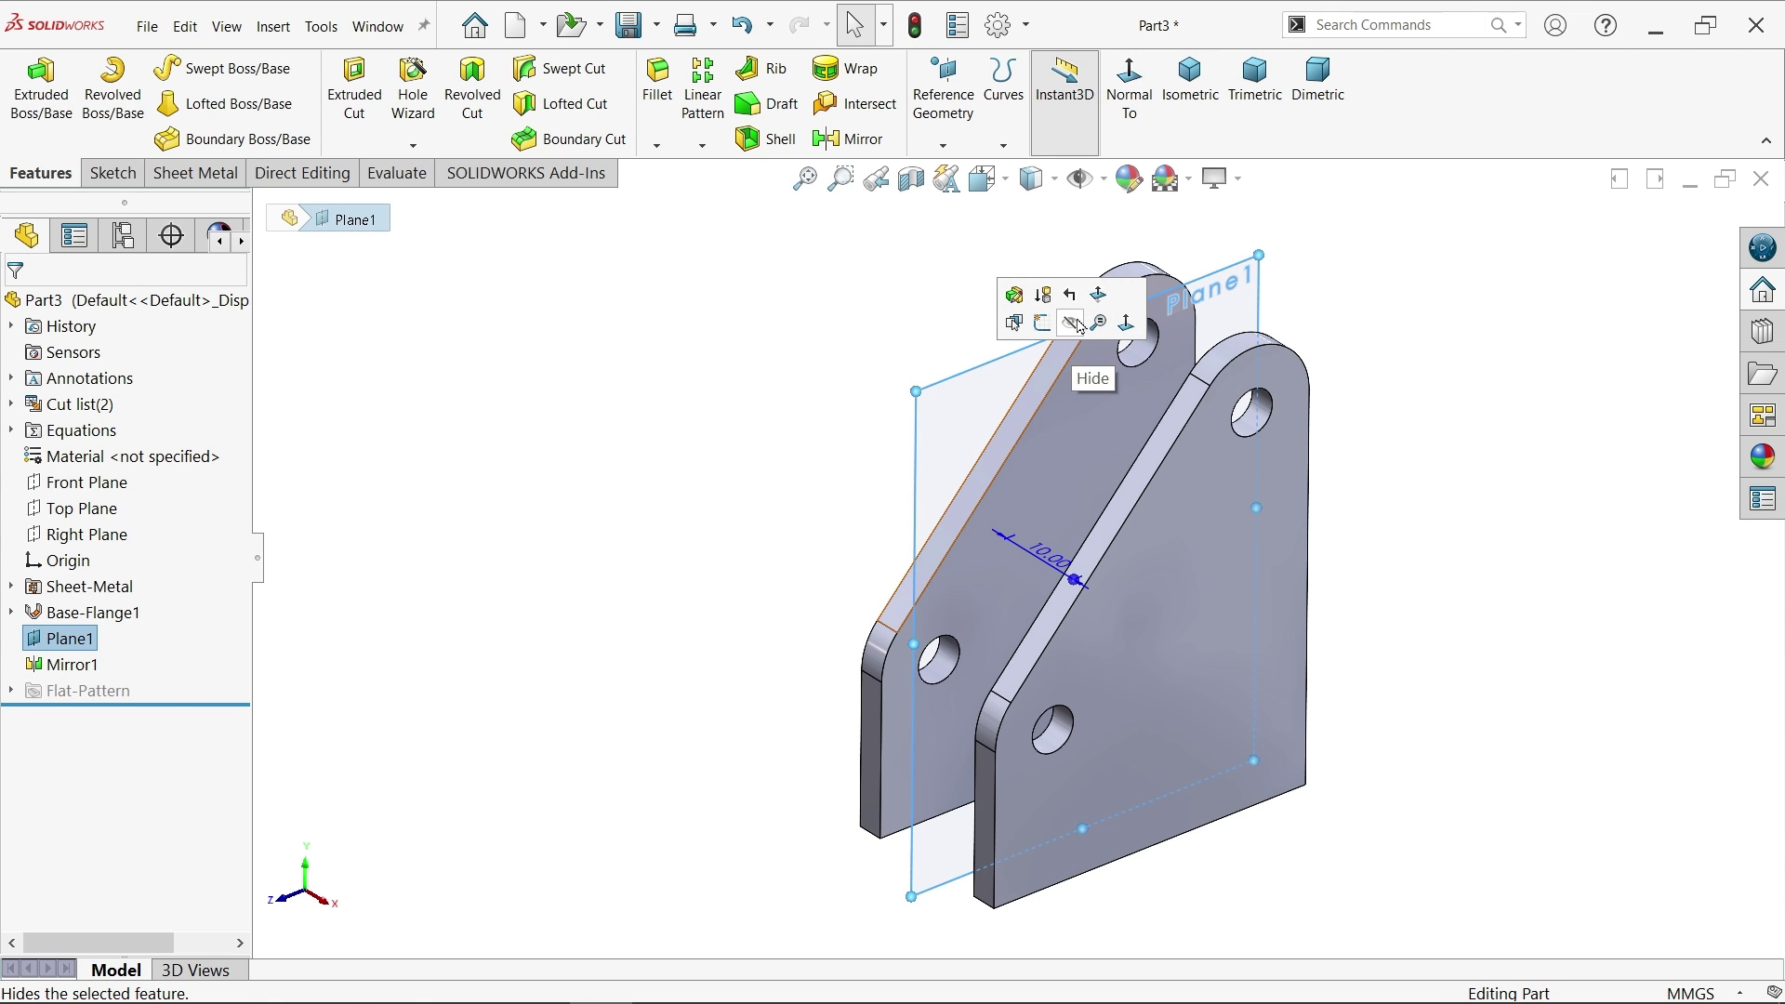
Step: Hide Plane1, then check the drawing's top and front views in Photos
click(1080, 327)
mouse_move(1191, 875)
middle_down()
mouse_move(1144, 744)
mouse_move(1107, 379)
middle_up()
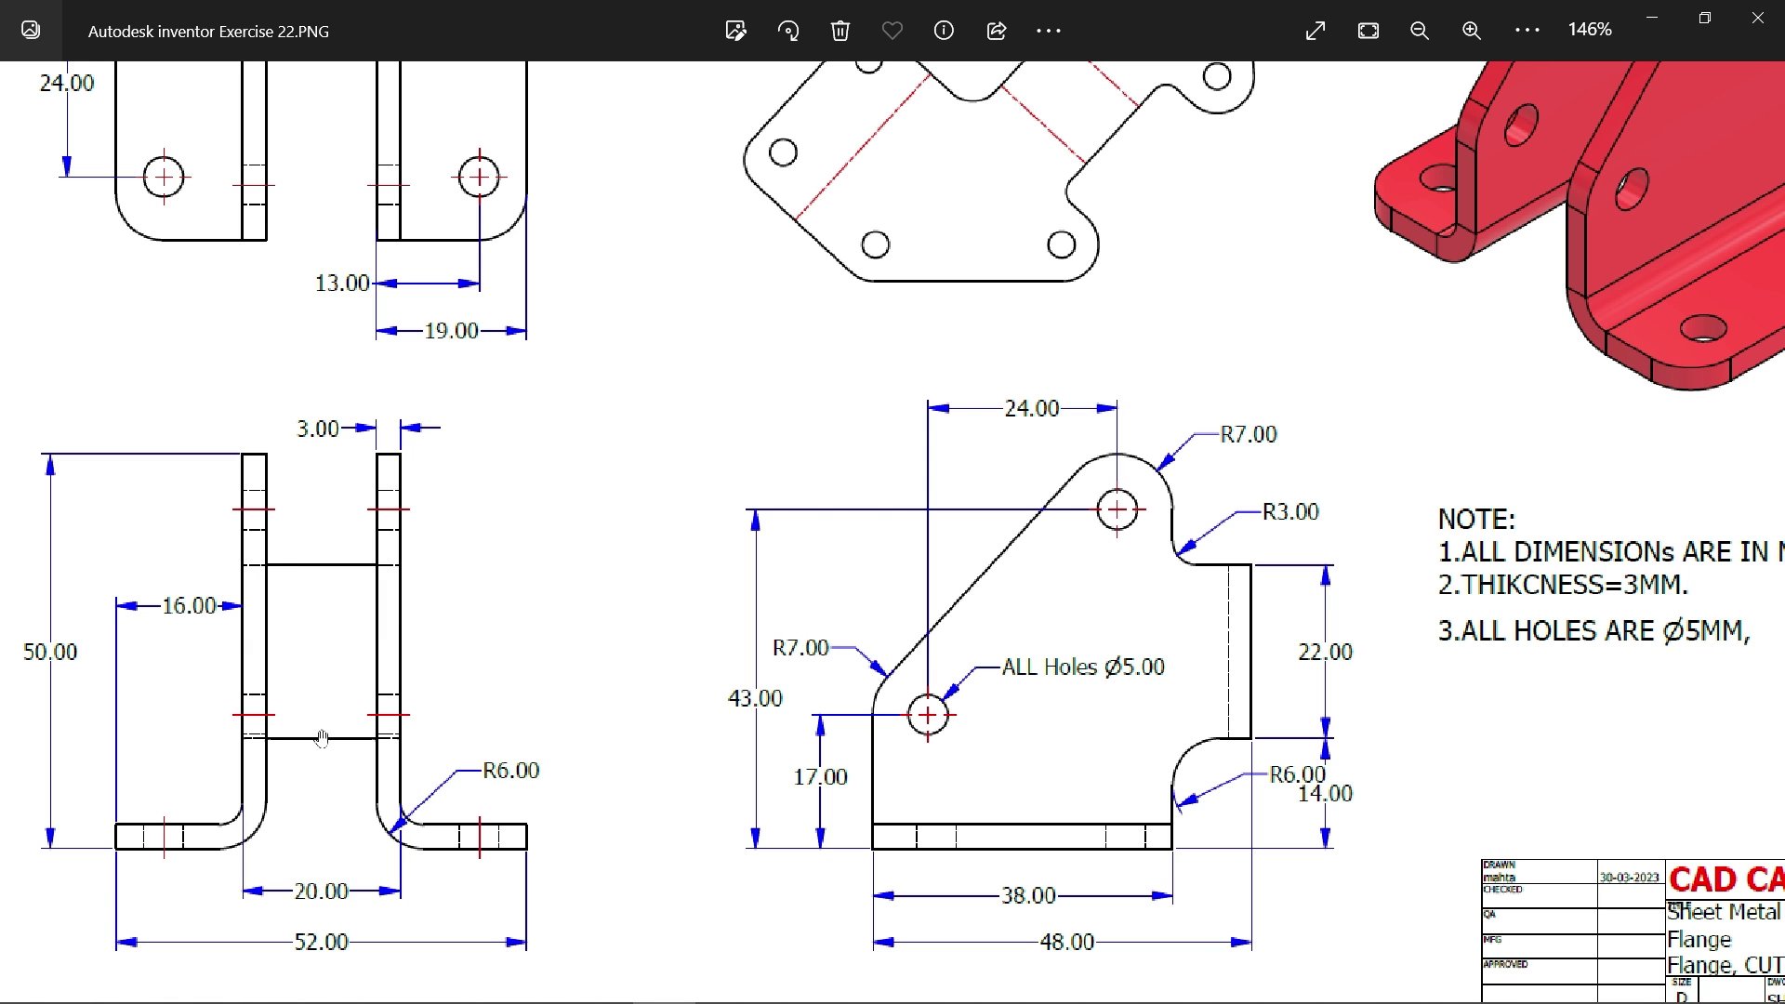
scroll(475, 556, up, 5)
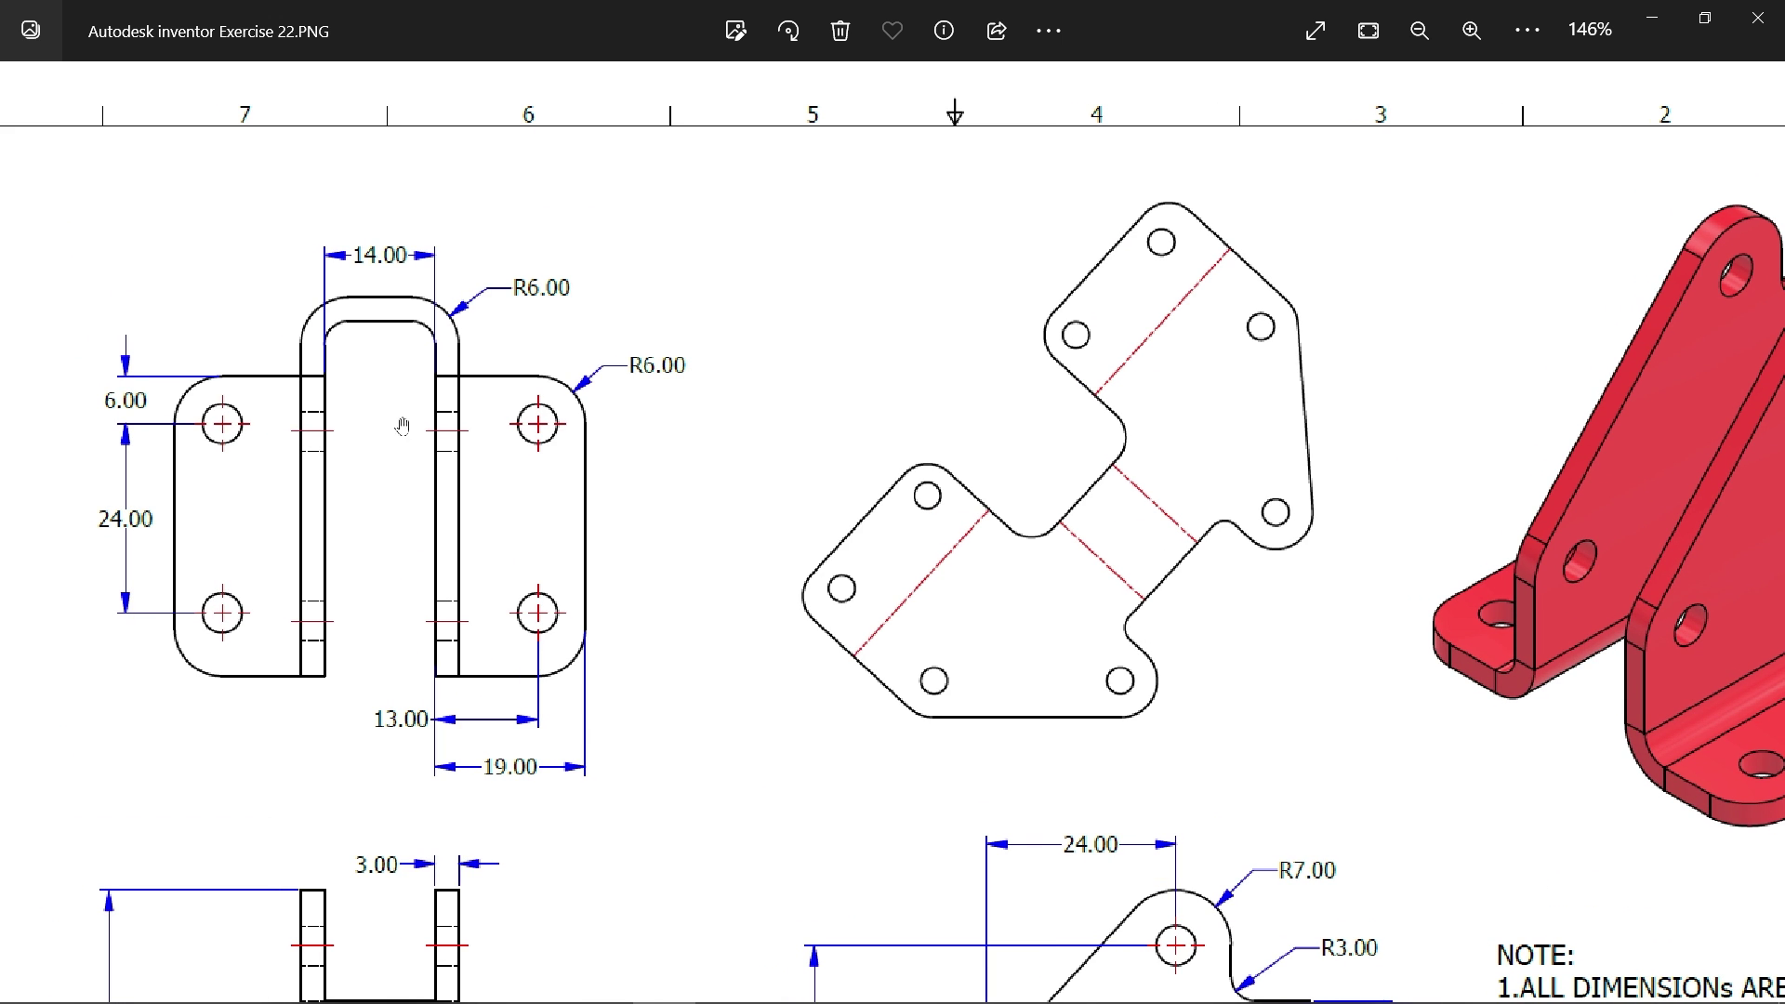
drag(363, 398, 470, 379)
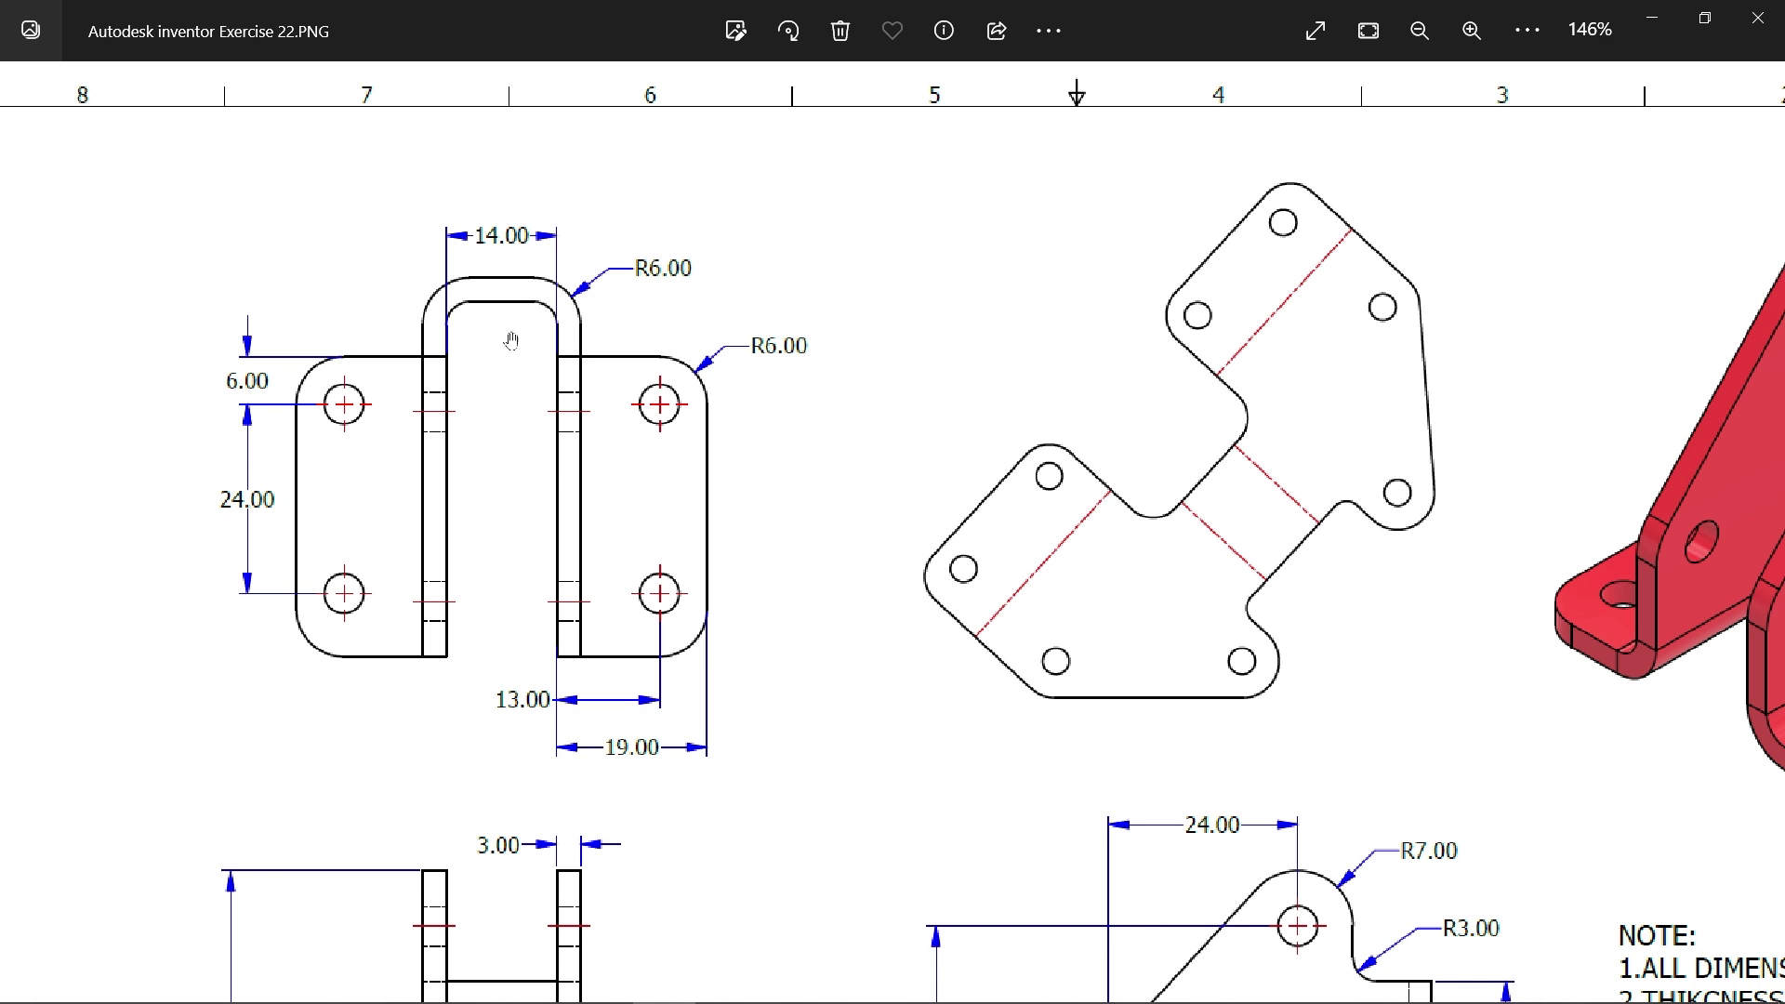
scroll(670, 569, down, 6)
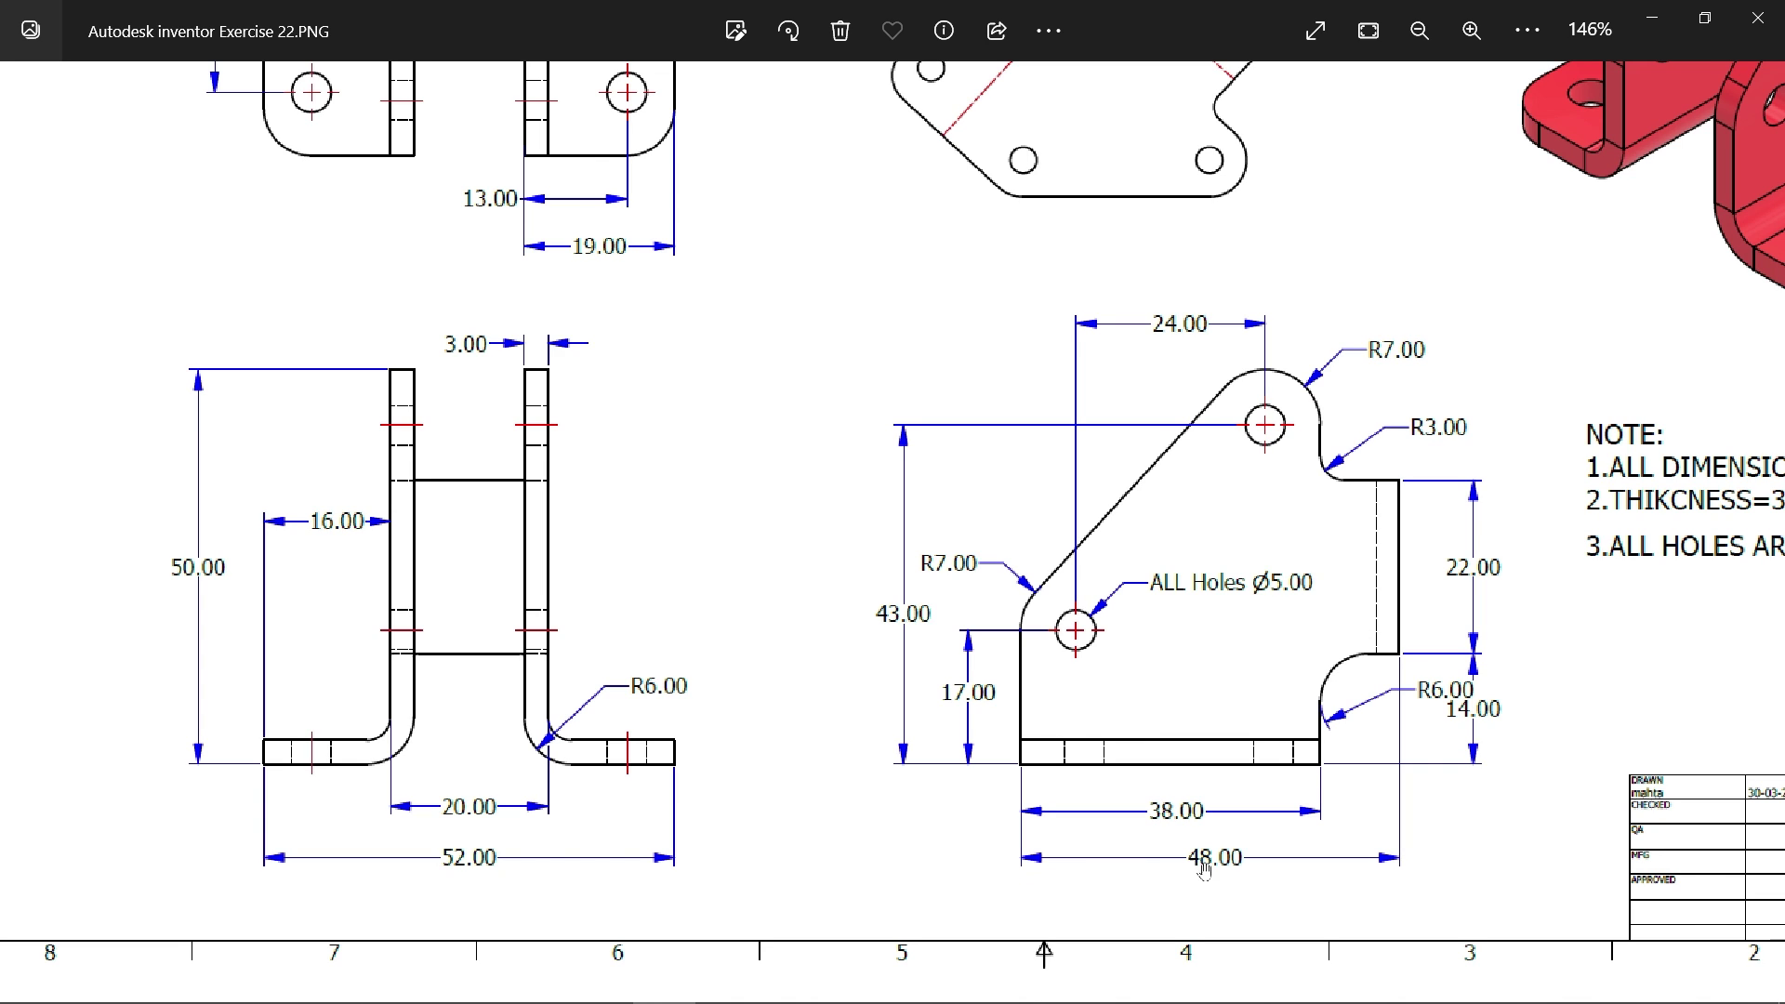
key(alt+Tab)
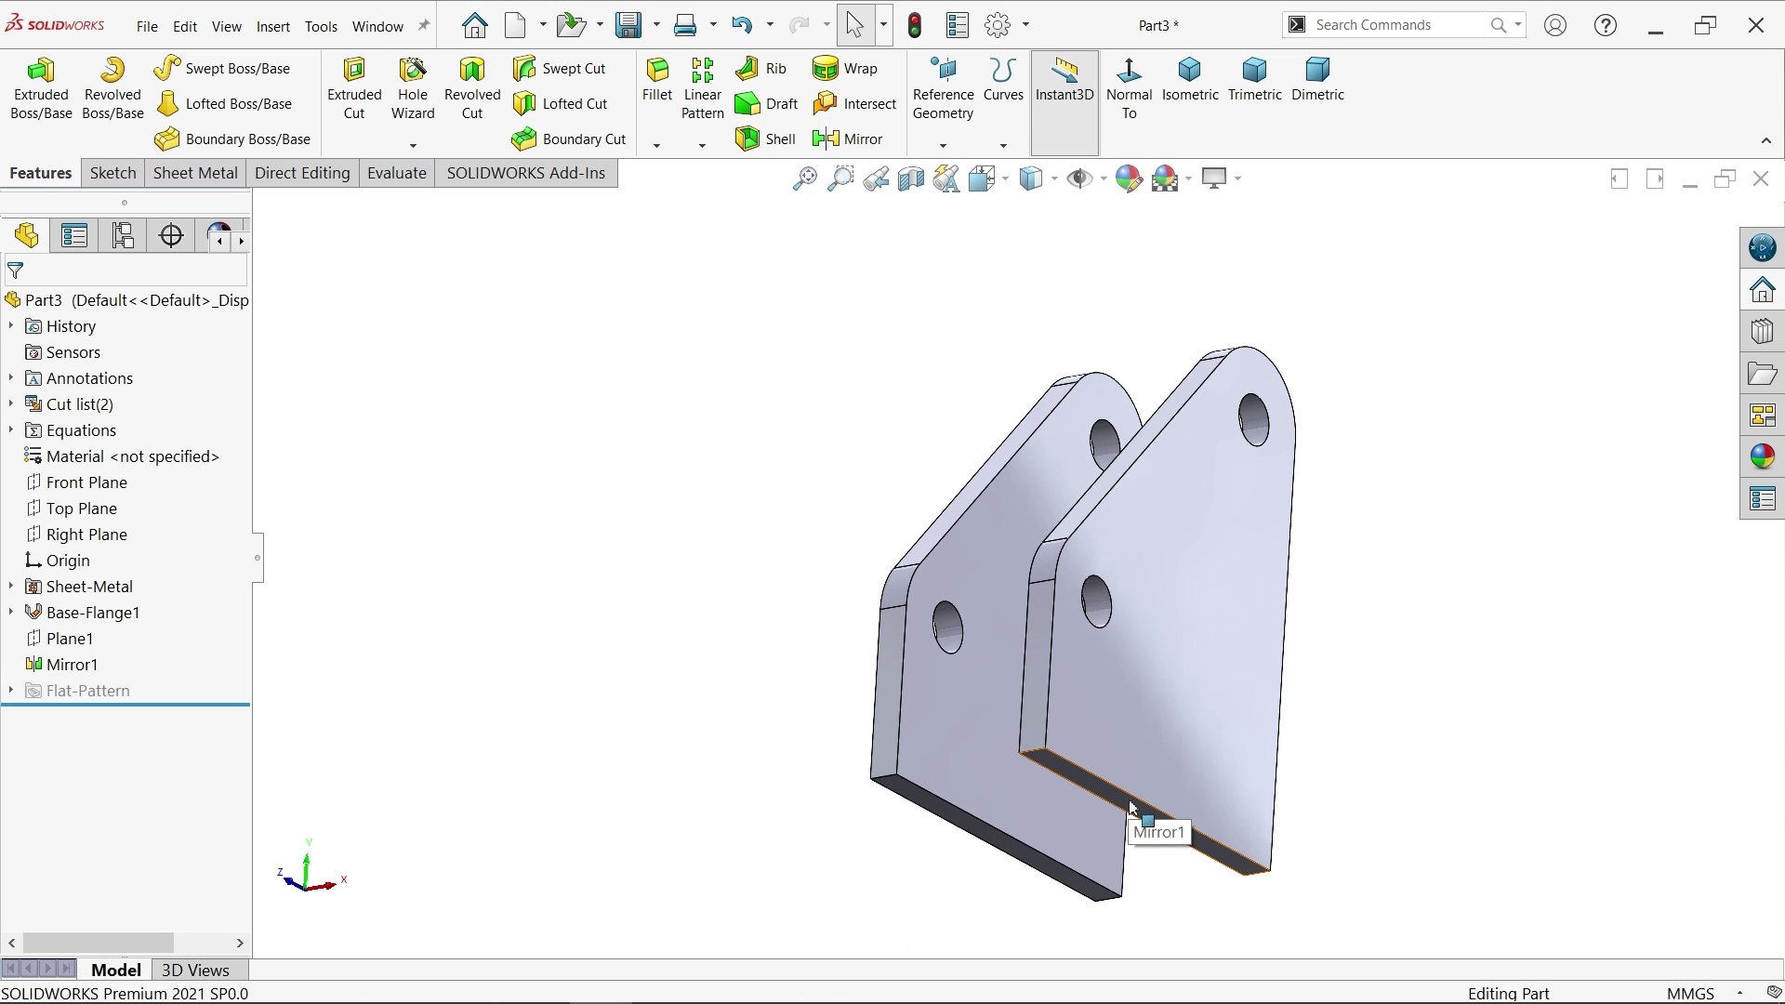
Step: Create Plane2 offset 14 mm, flipped, from the mirrored plate's bottom face
click(1132, 807)
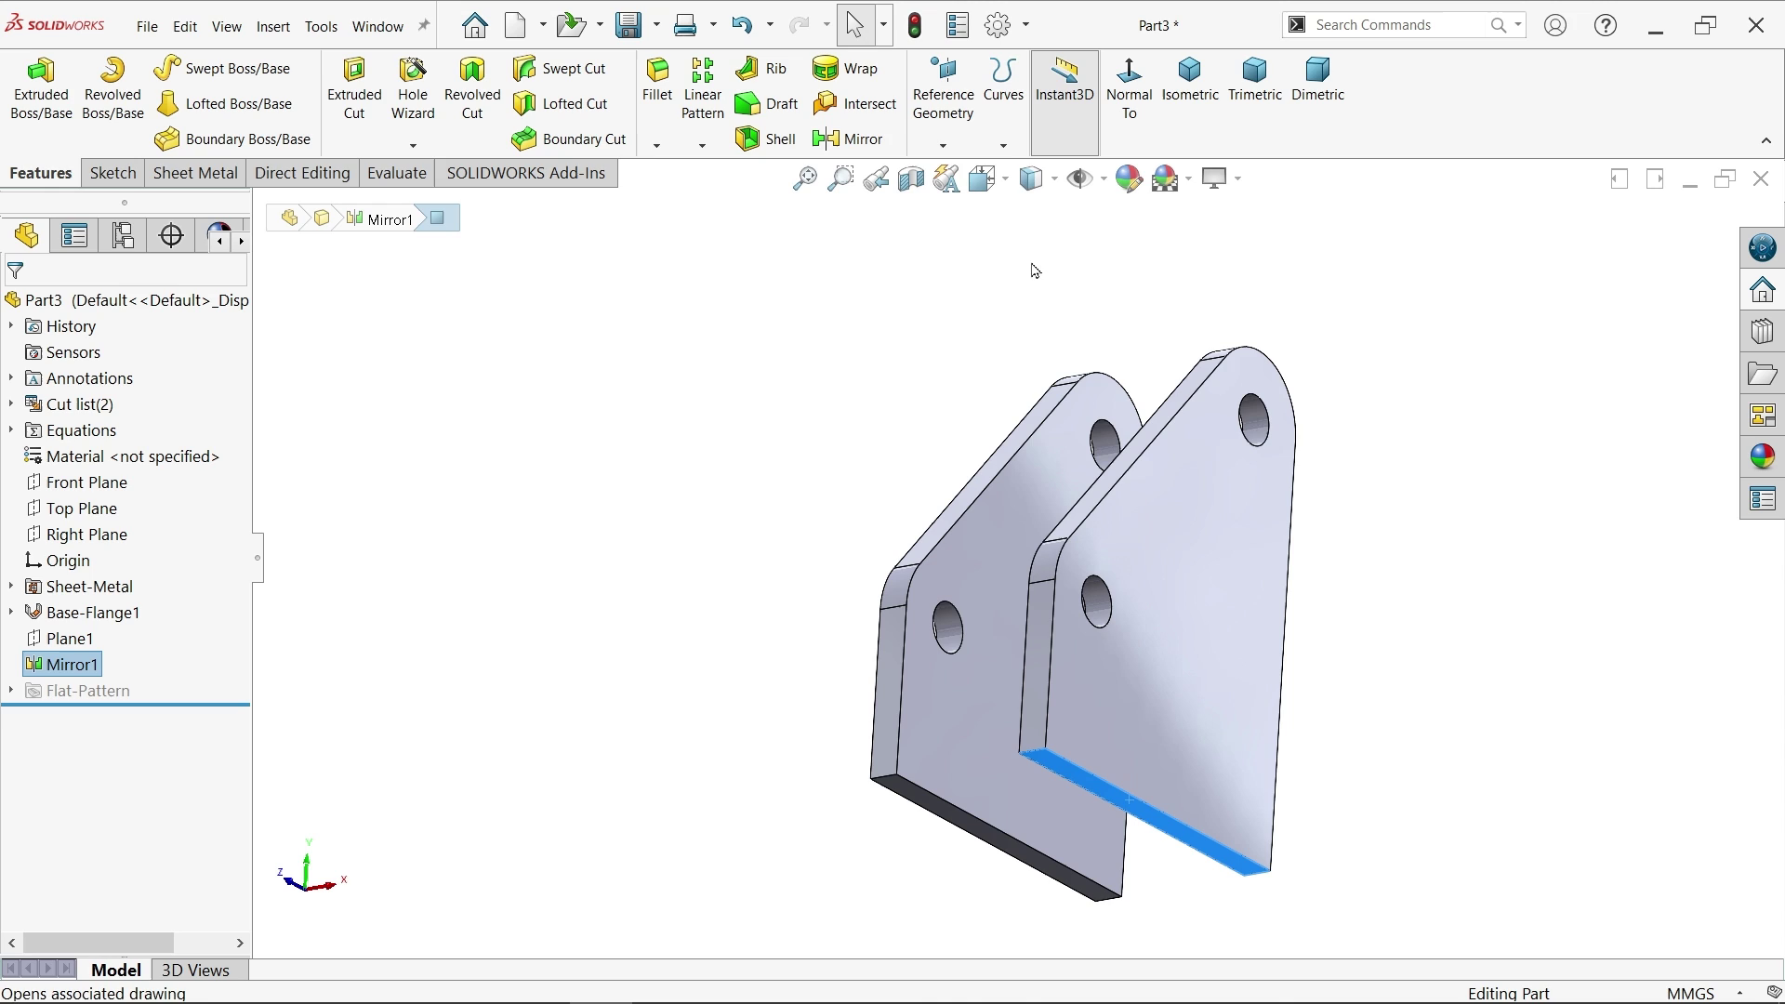
click(943, 144)
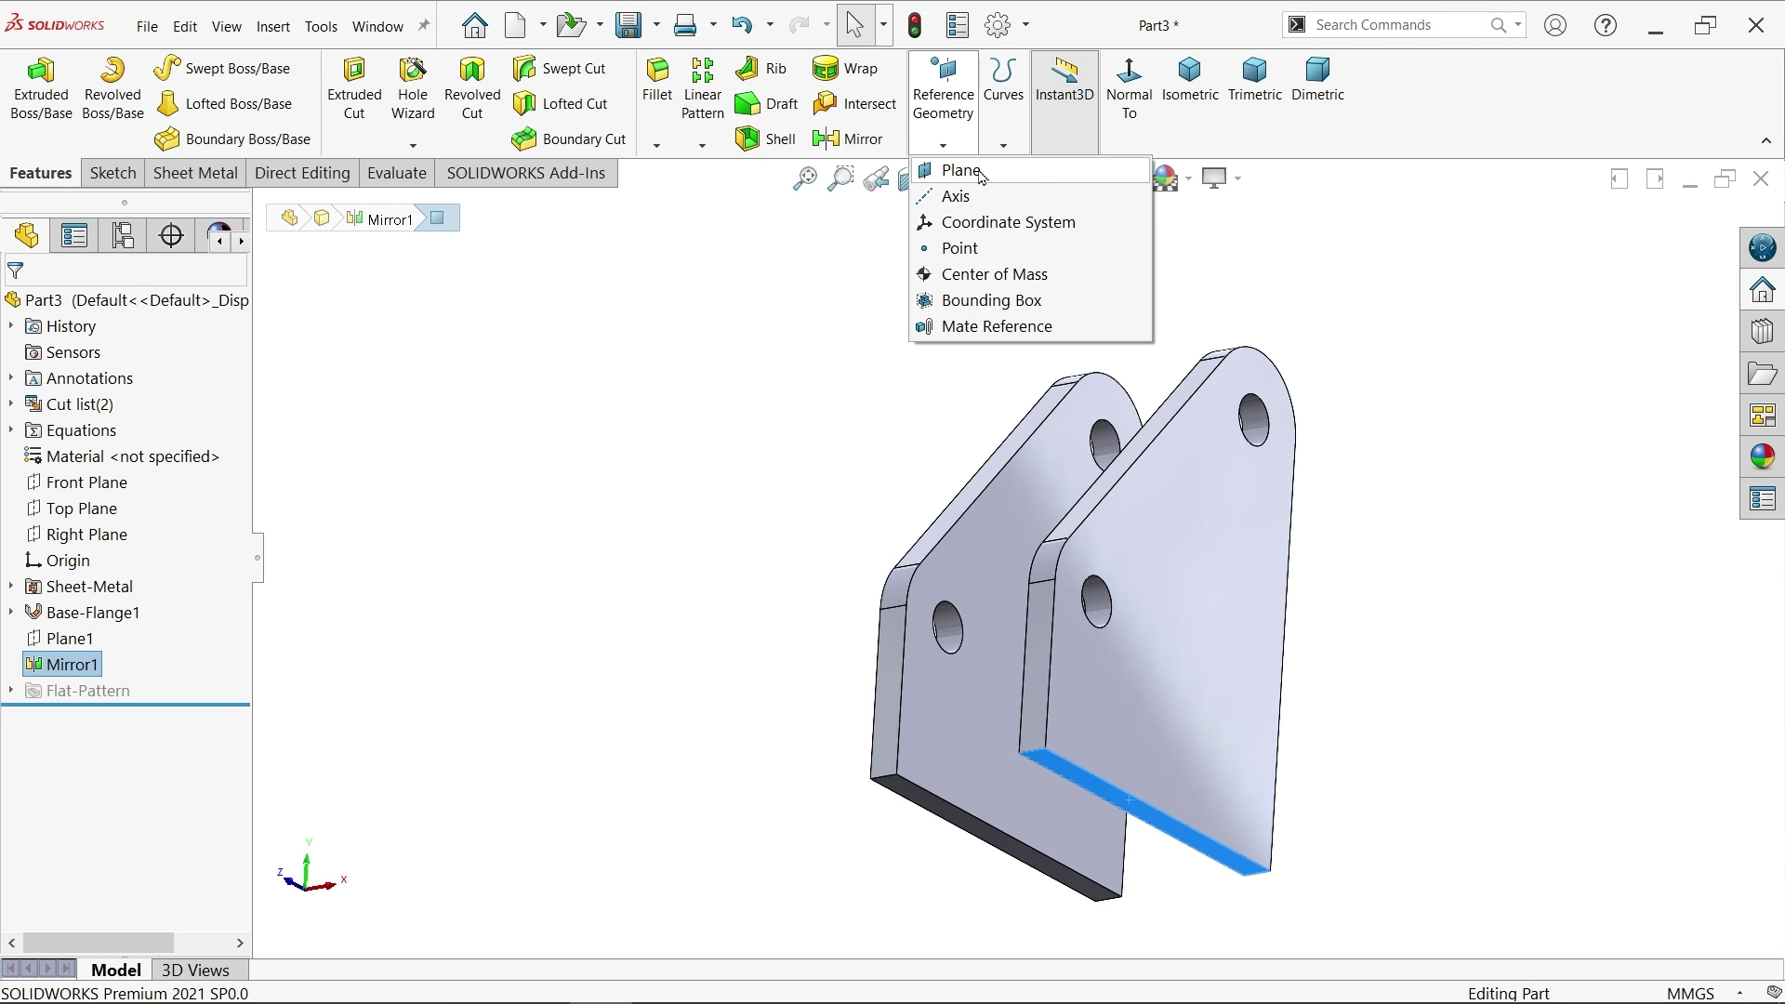
click(980, 175)
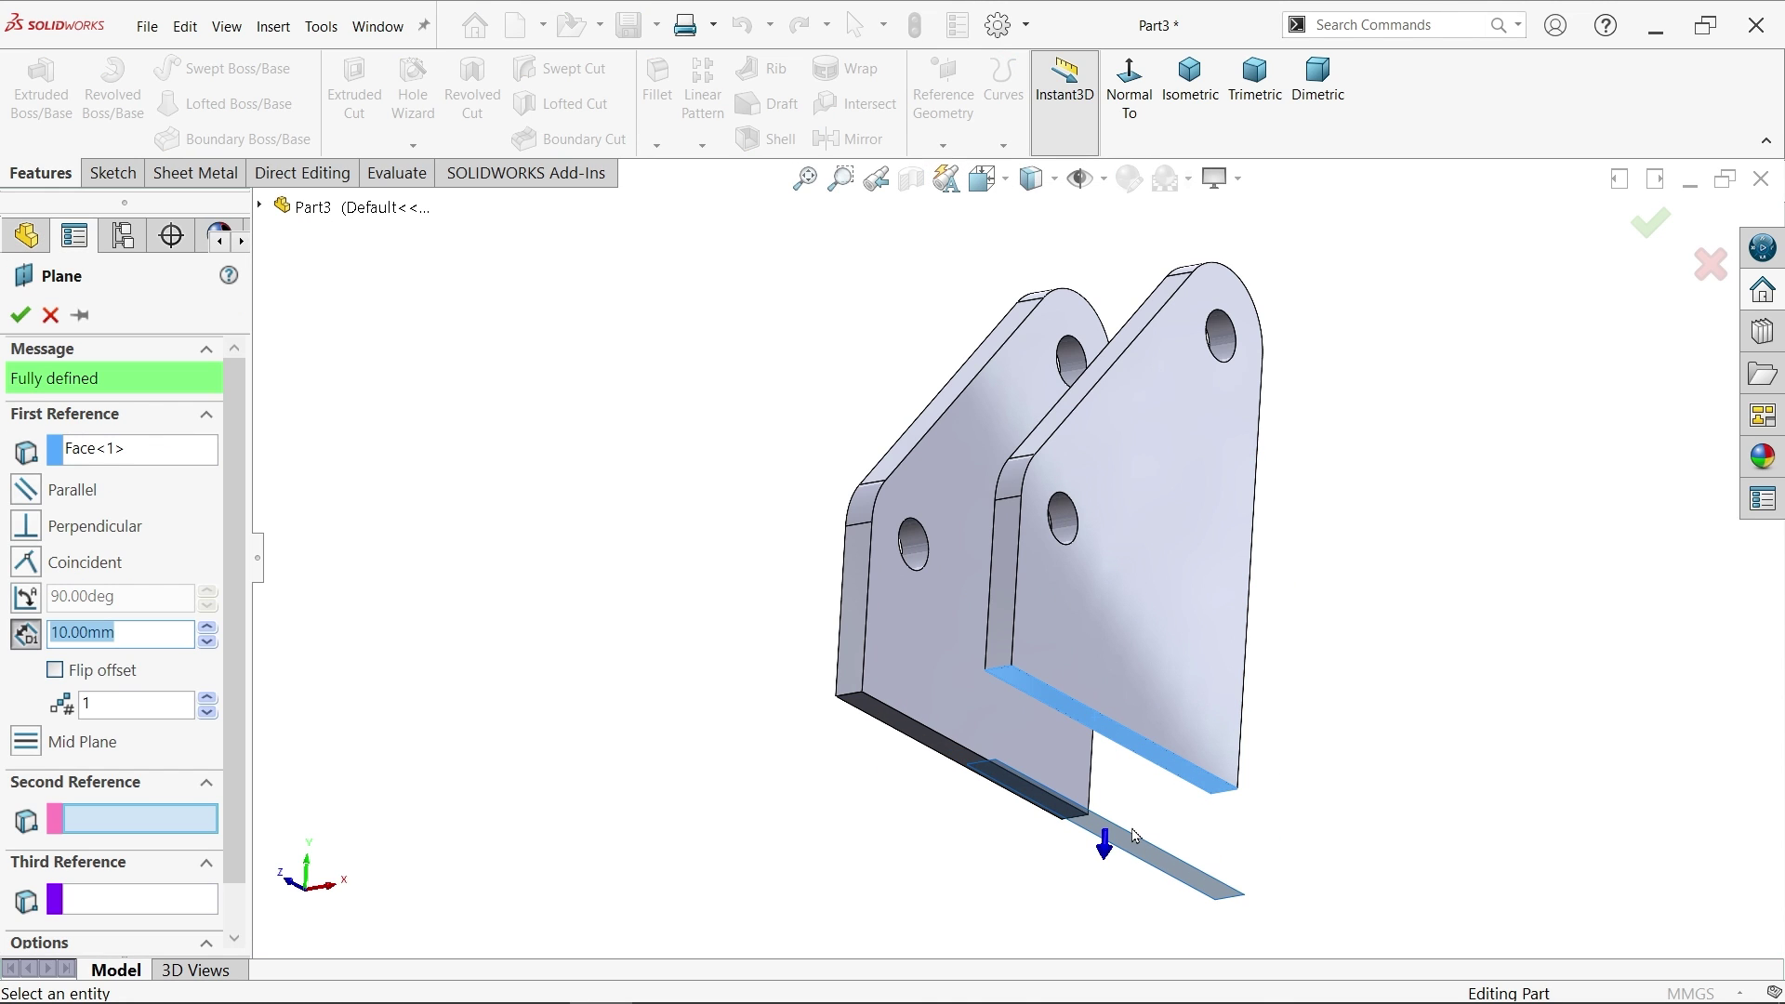
click(55, 670)
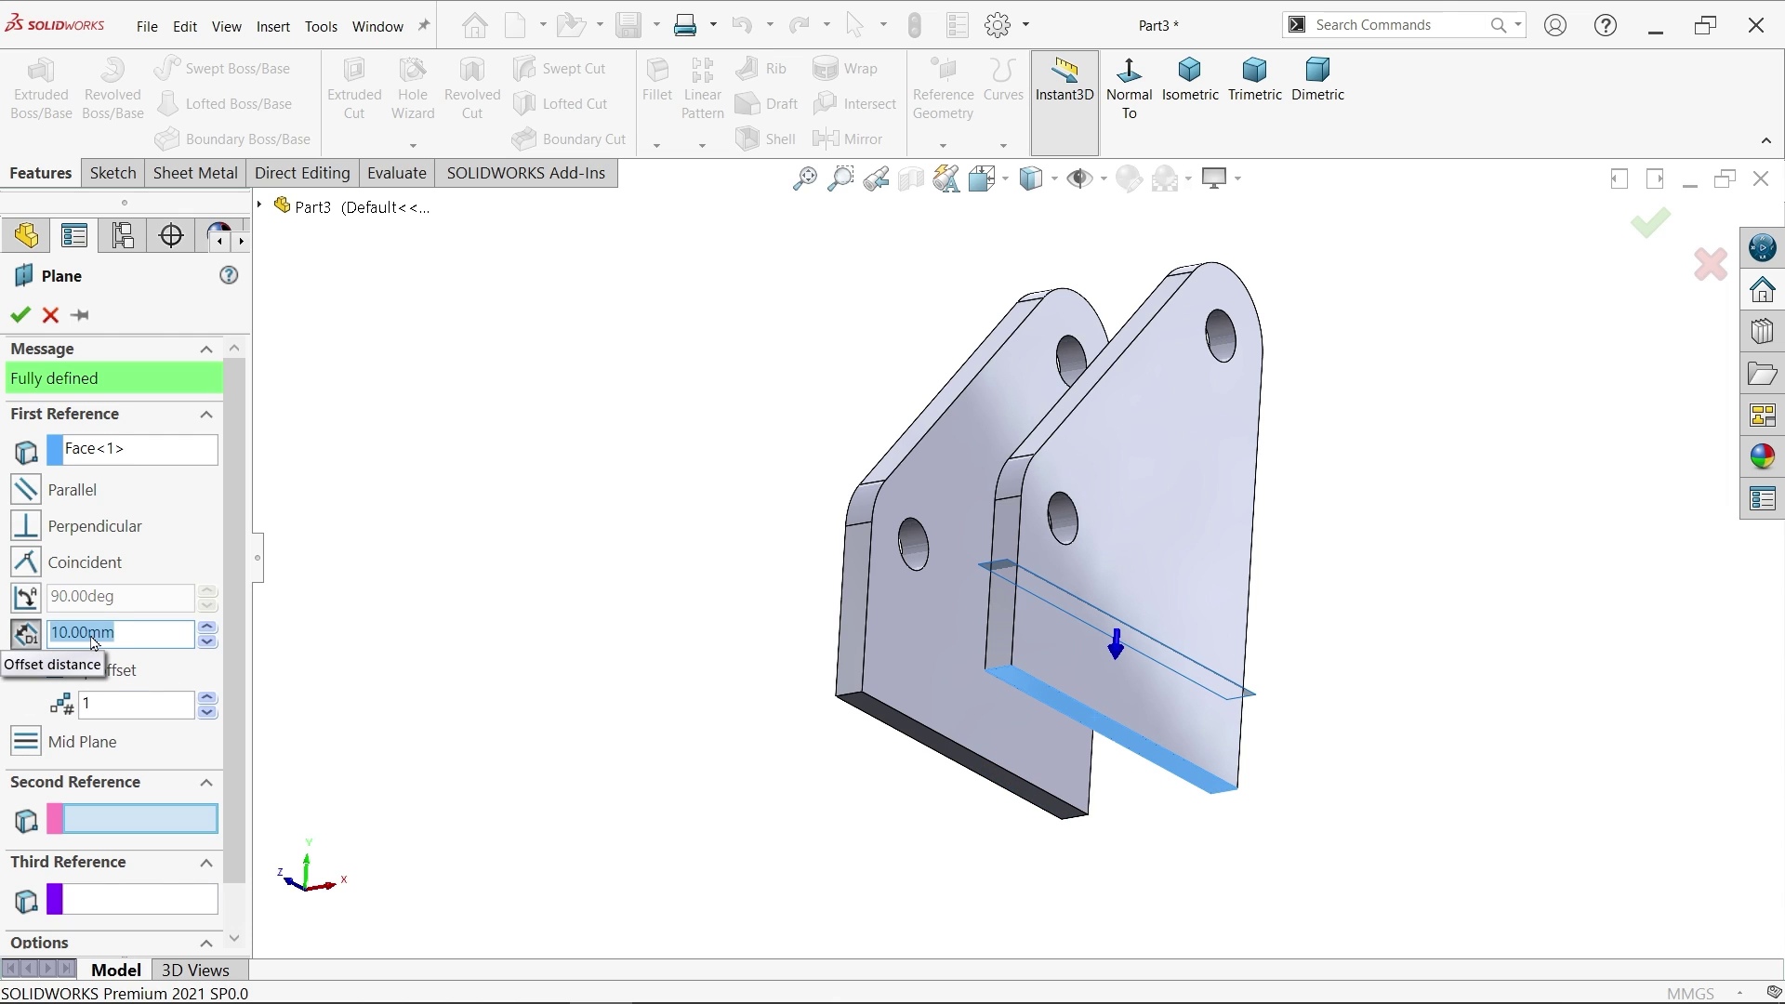
text(14)
key(Return)
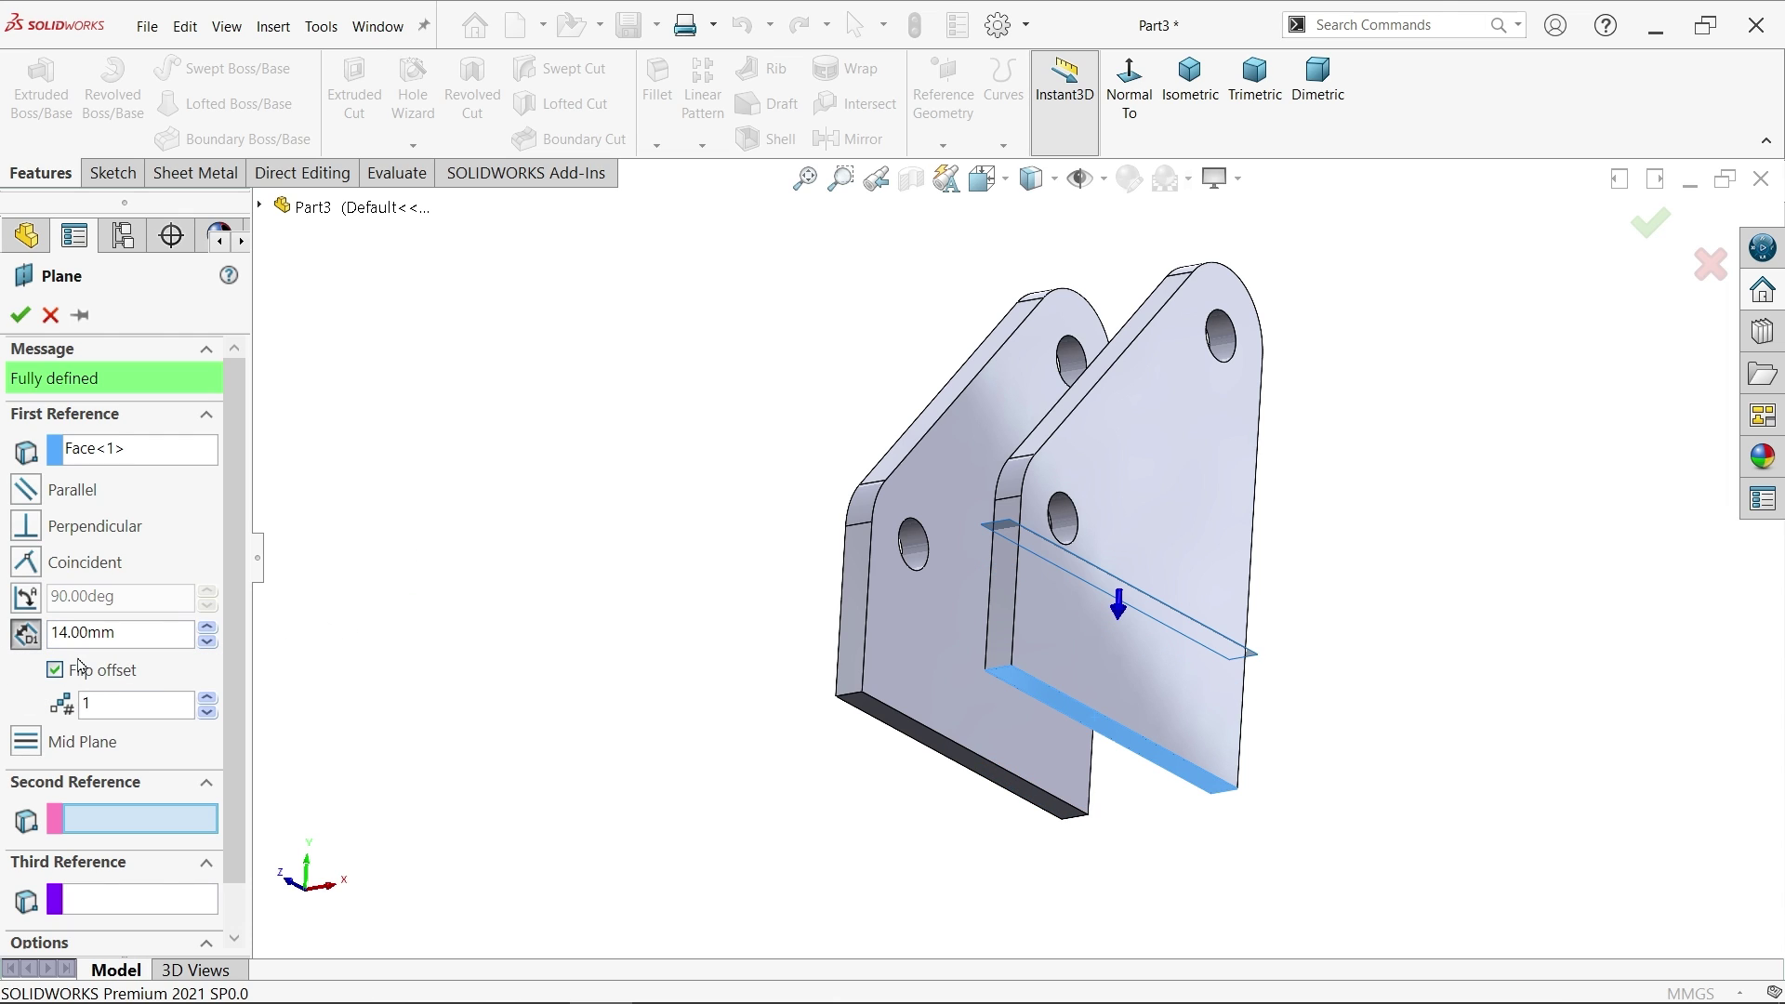
click(19, 314)
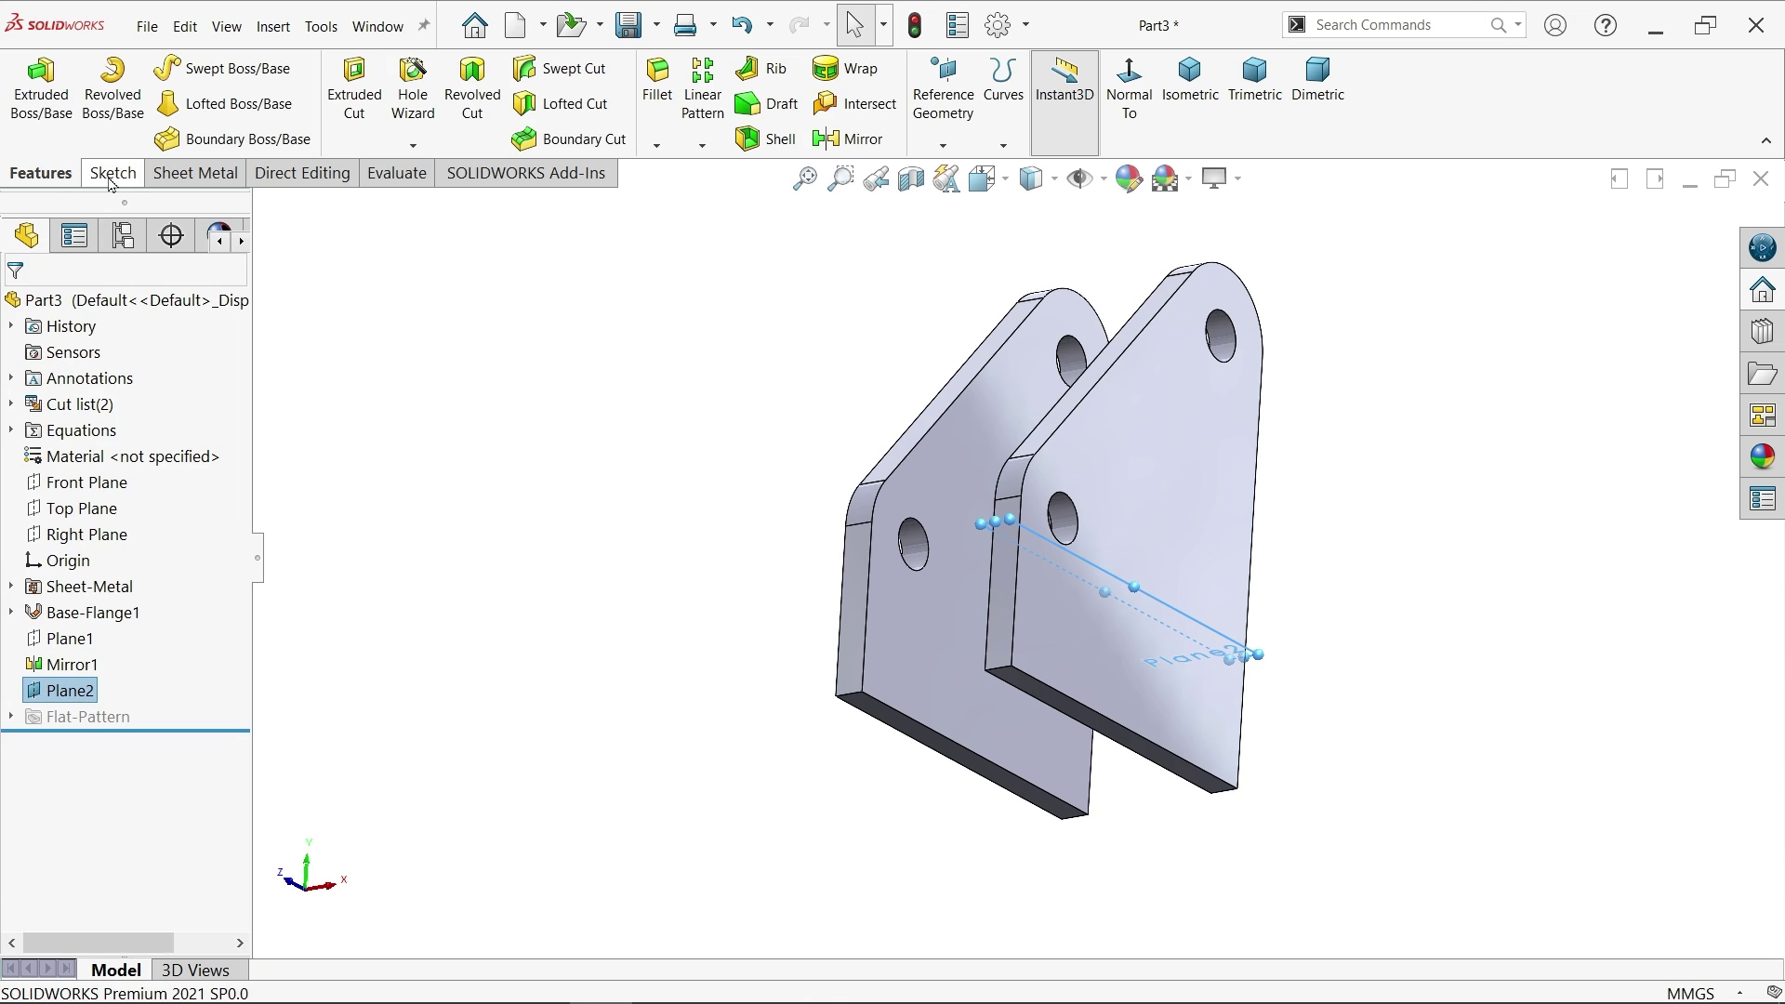
Step: Confirm Plane2 and start a sketch on it, viewed normal to the plane
click(110, 173)
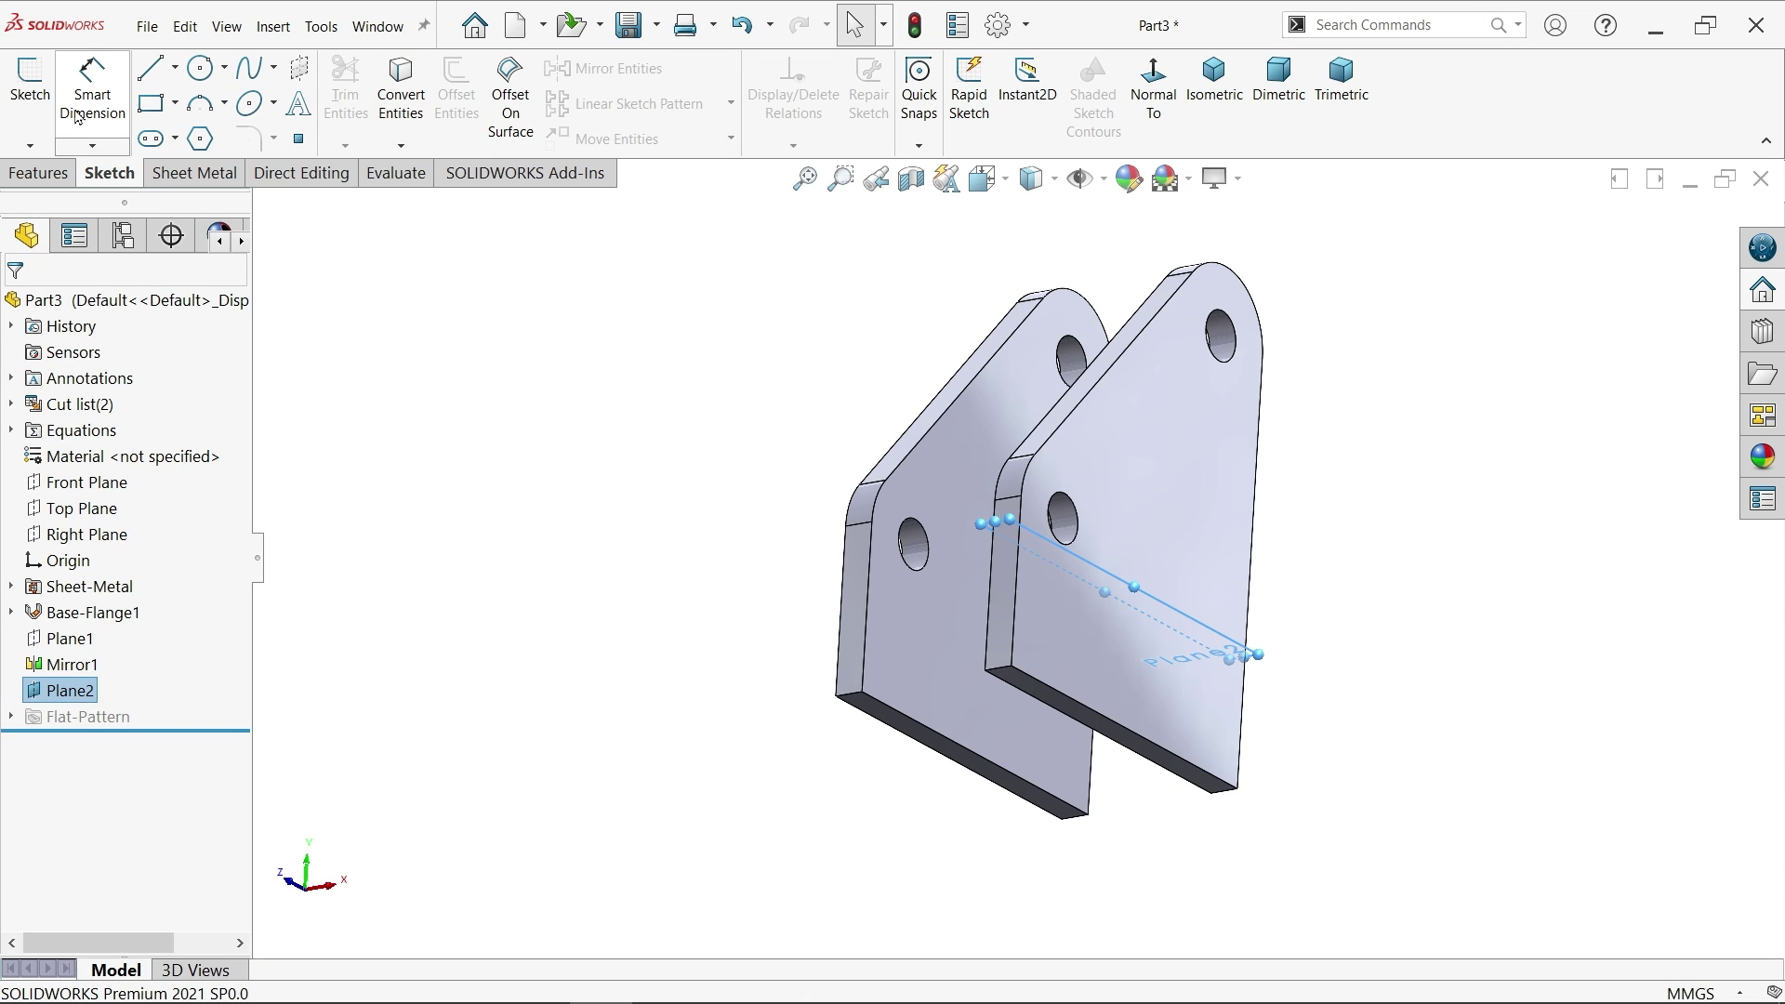
click(28, 95)
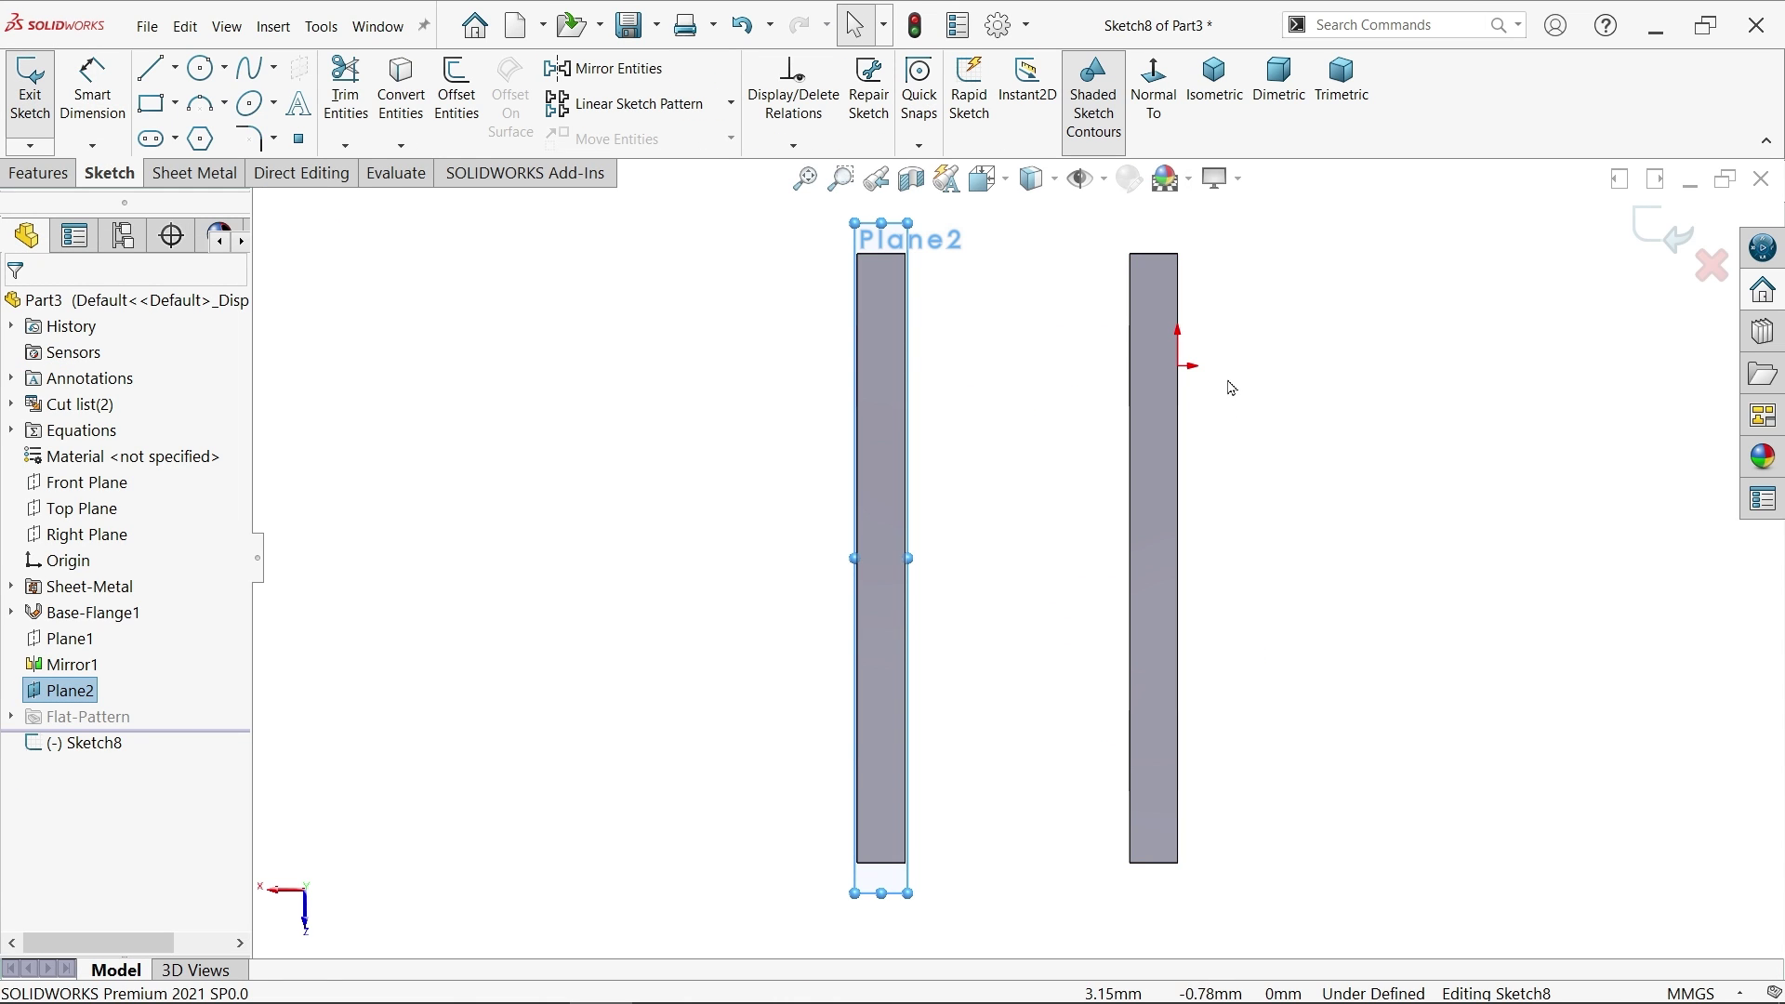
middle_drag(1251, 406, 1278, 403)
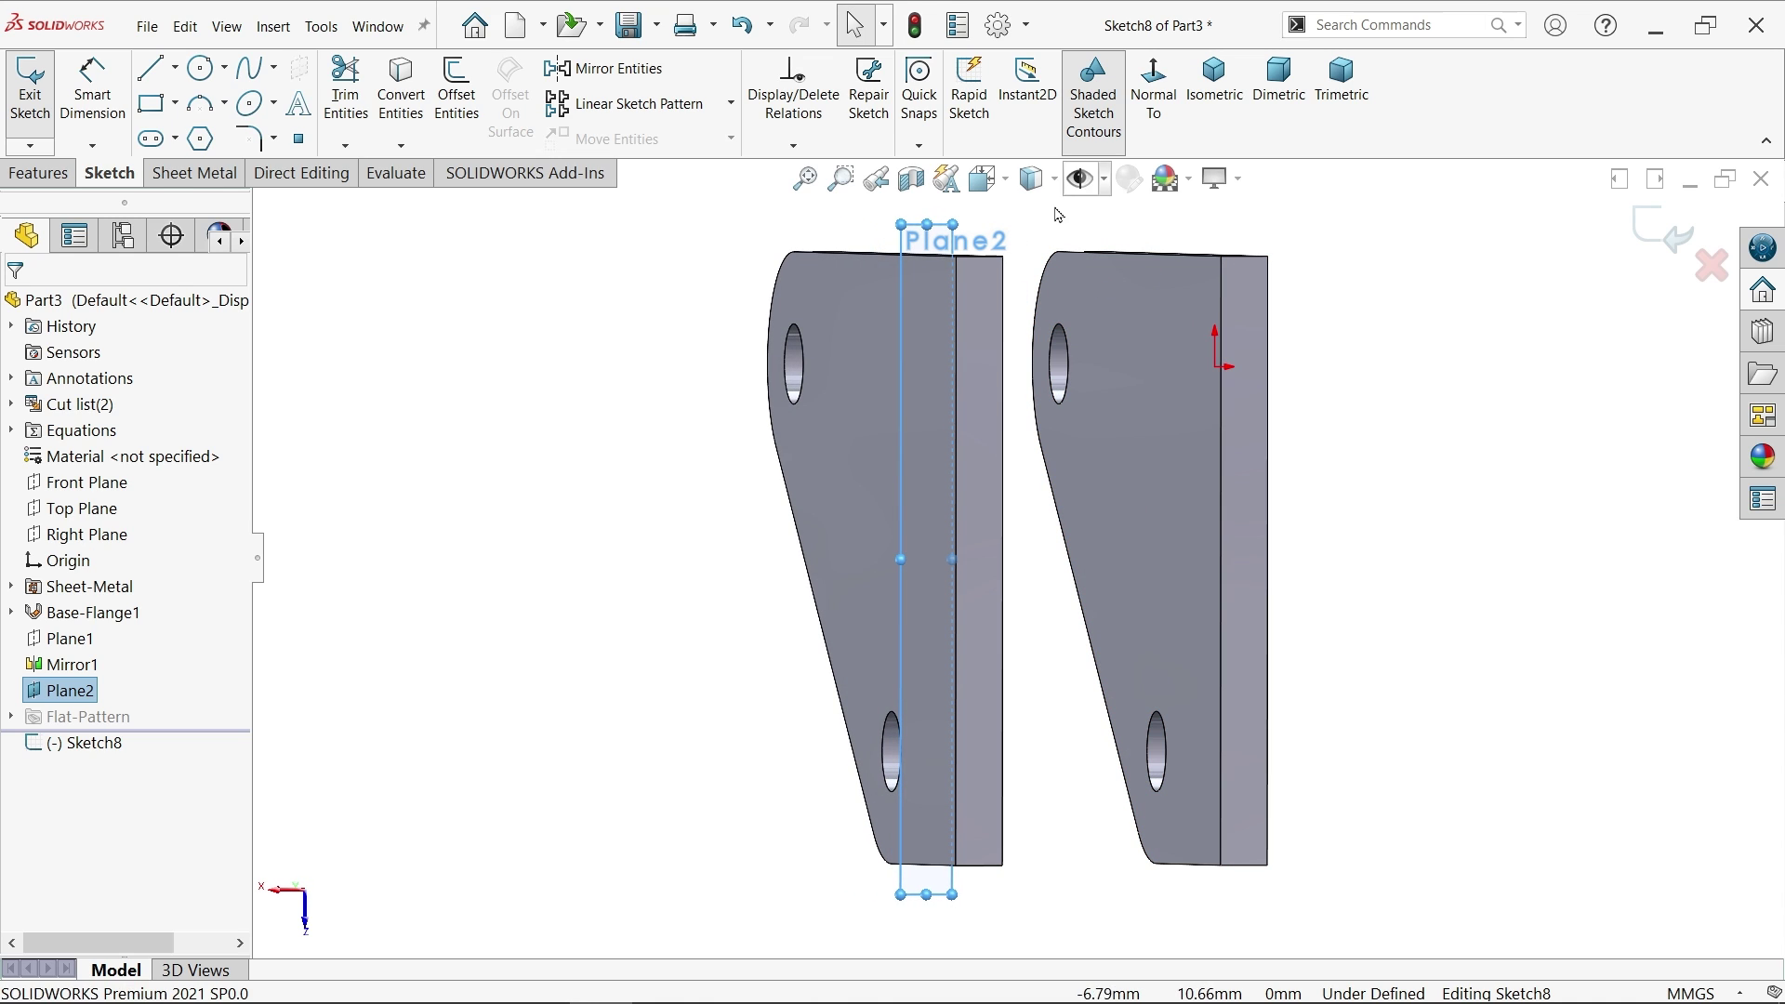
click(1153, 88)
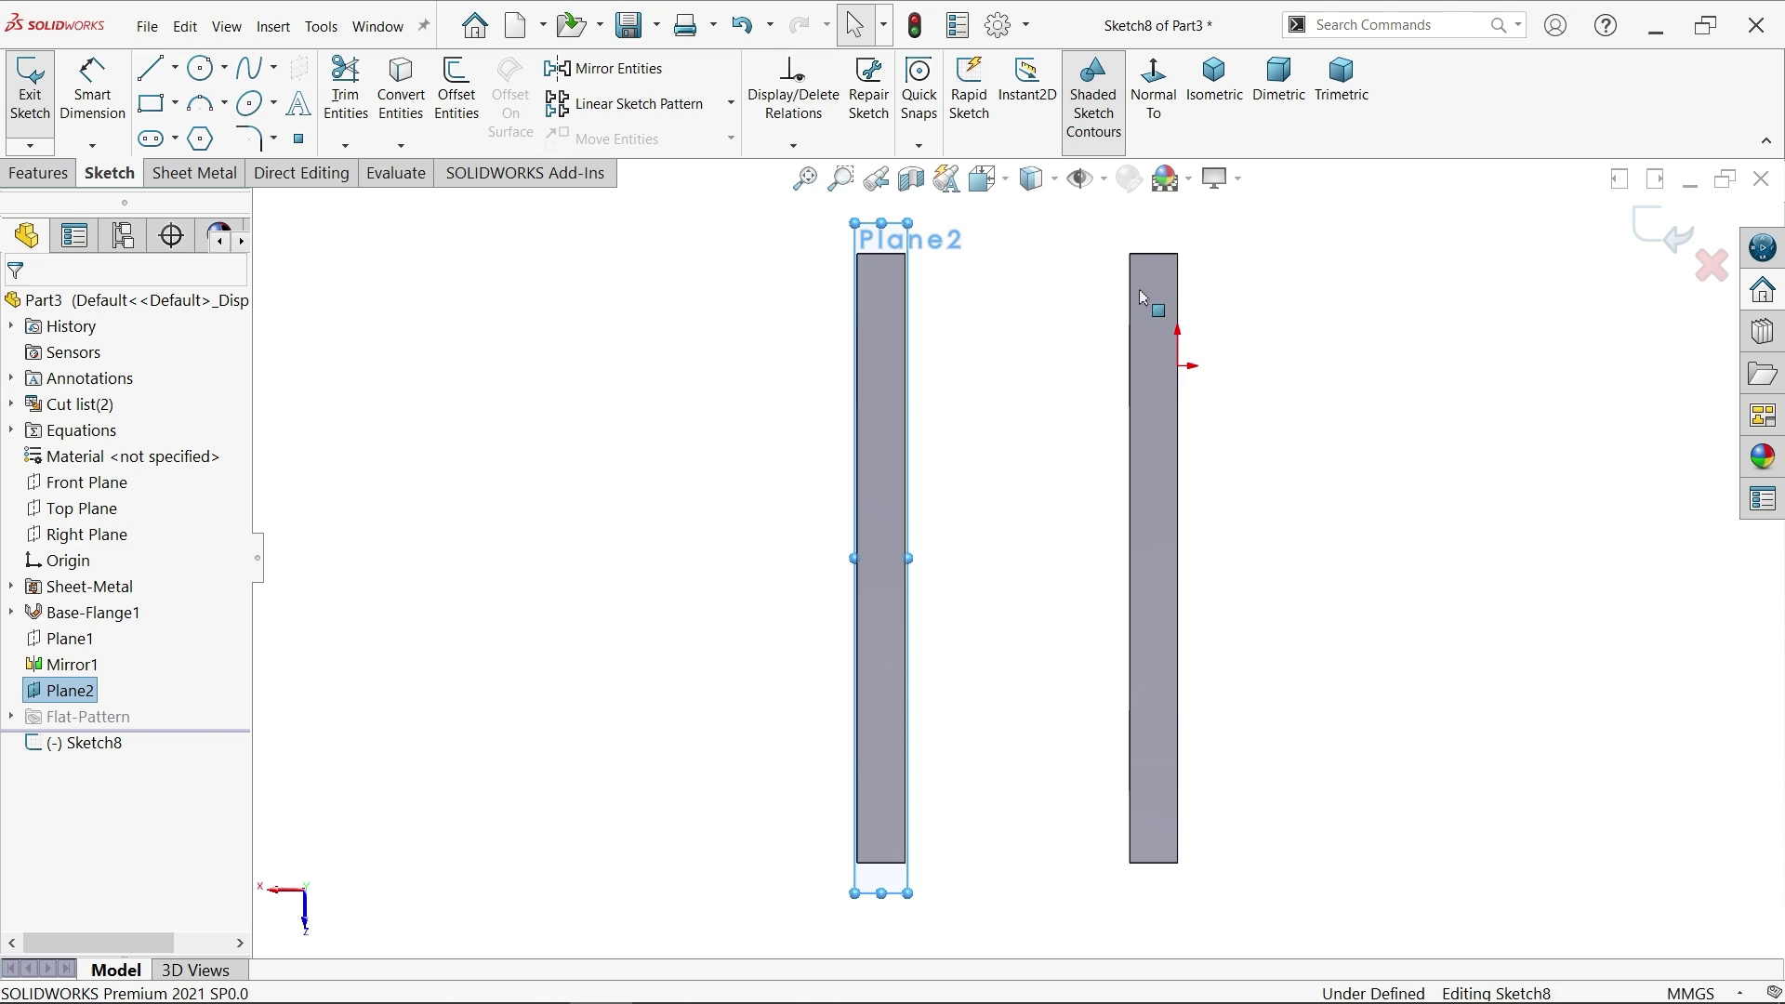
click(152, 67)
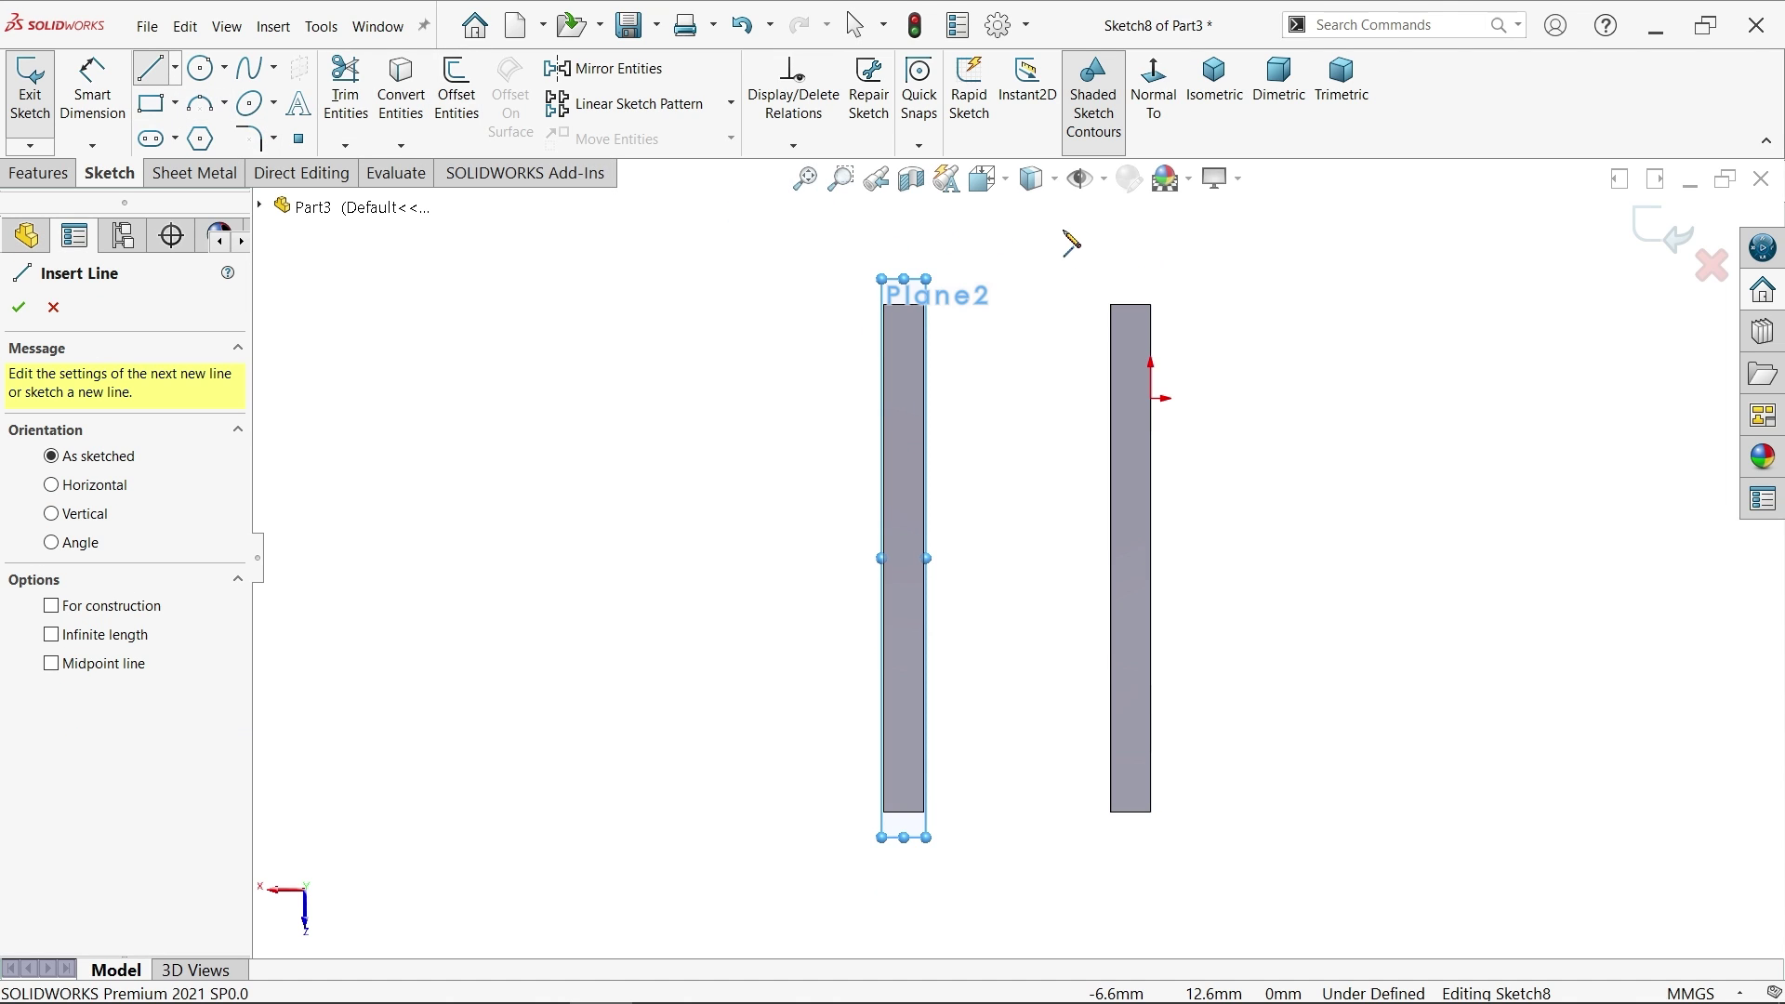
scroll(1079, 261, down, 5)
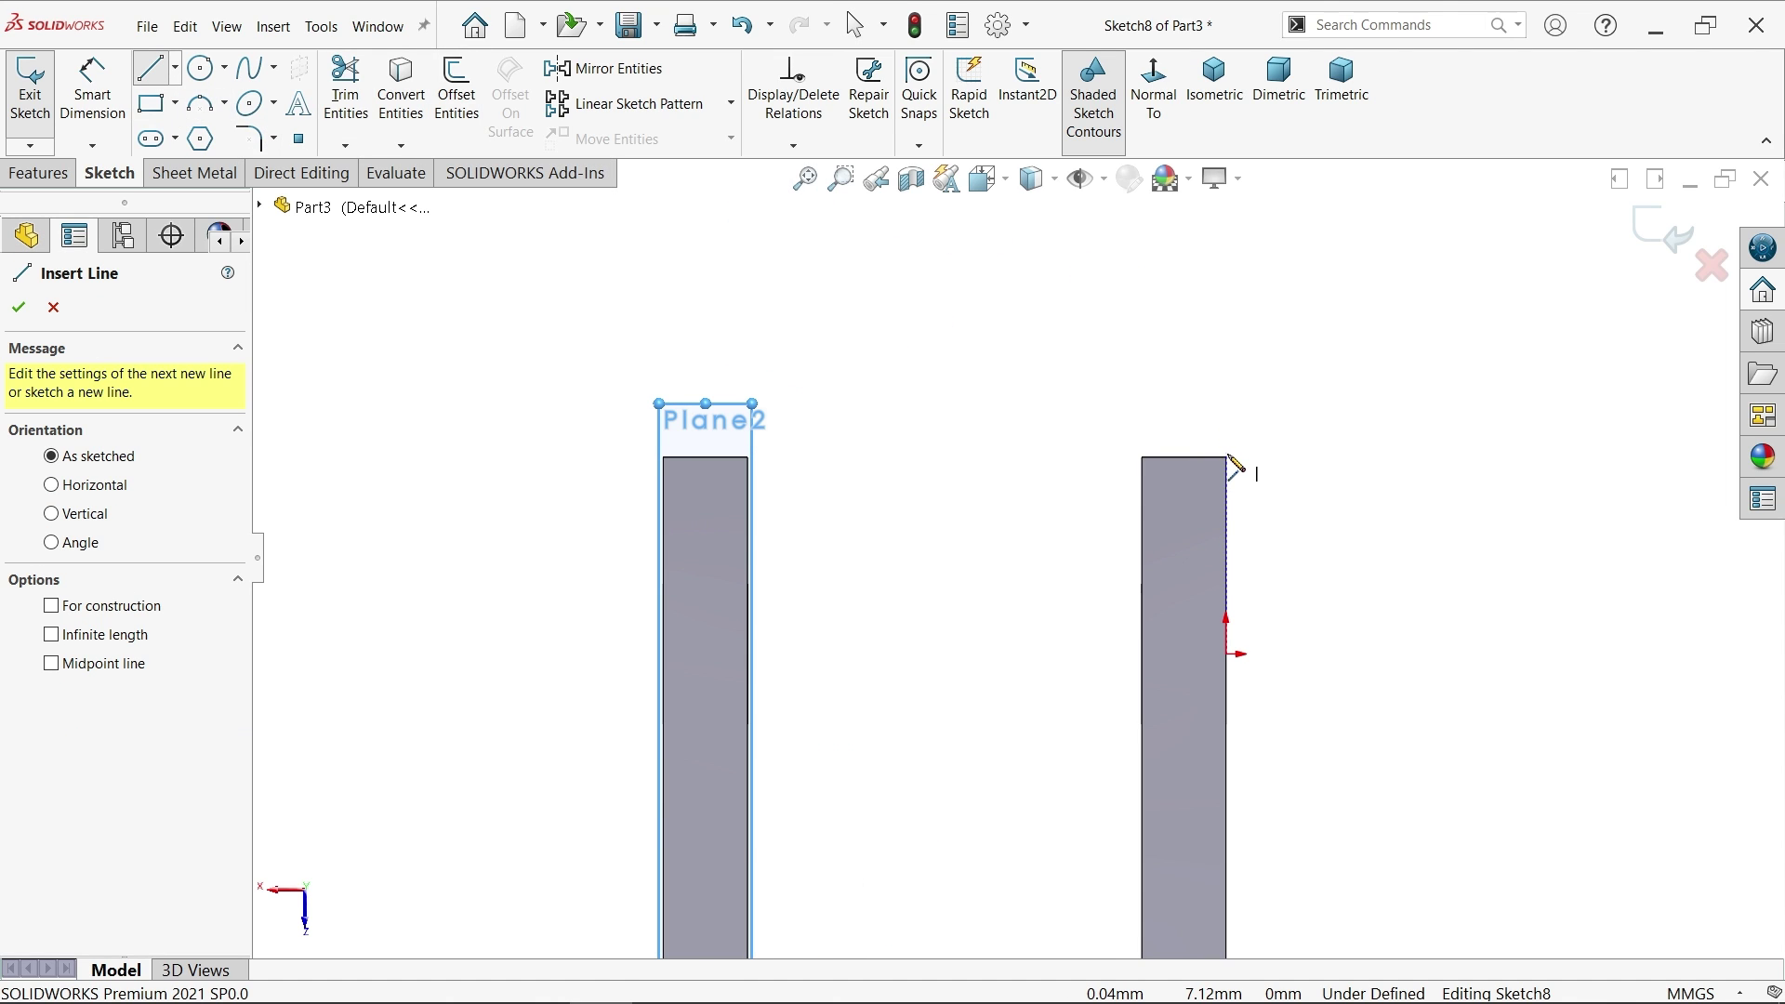
Step: Draw three connected lines from the right plate's top corner over to the left plate's top corner
click(1227, 456)
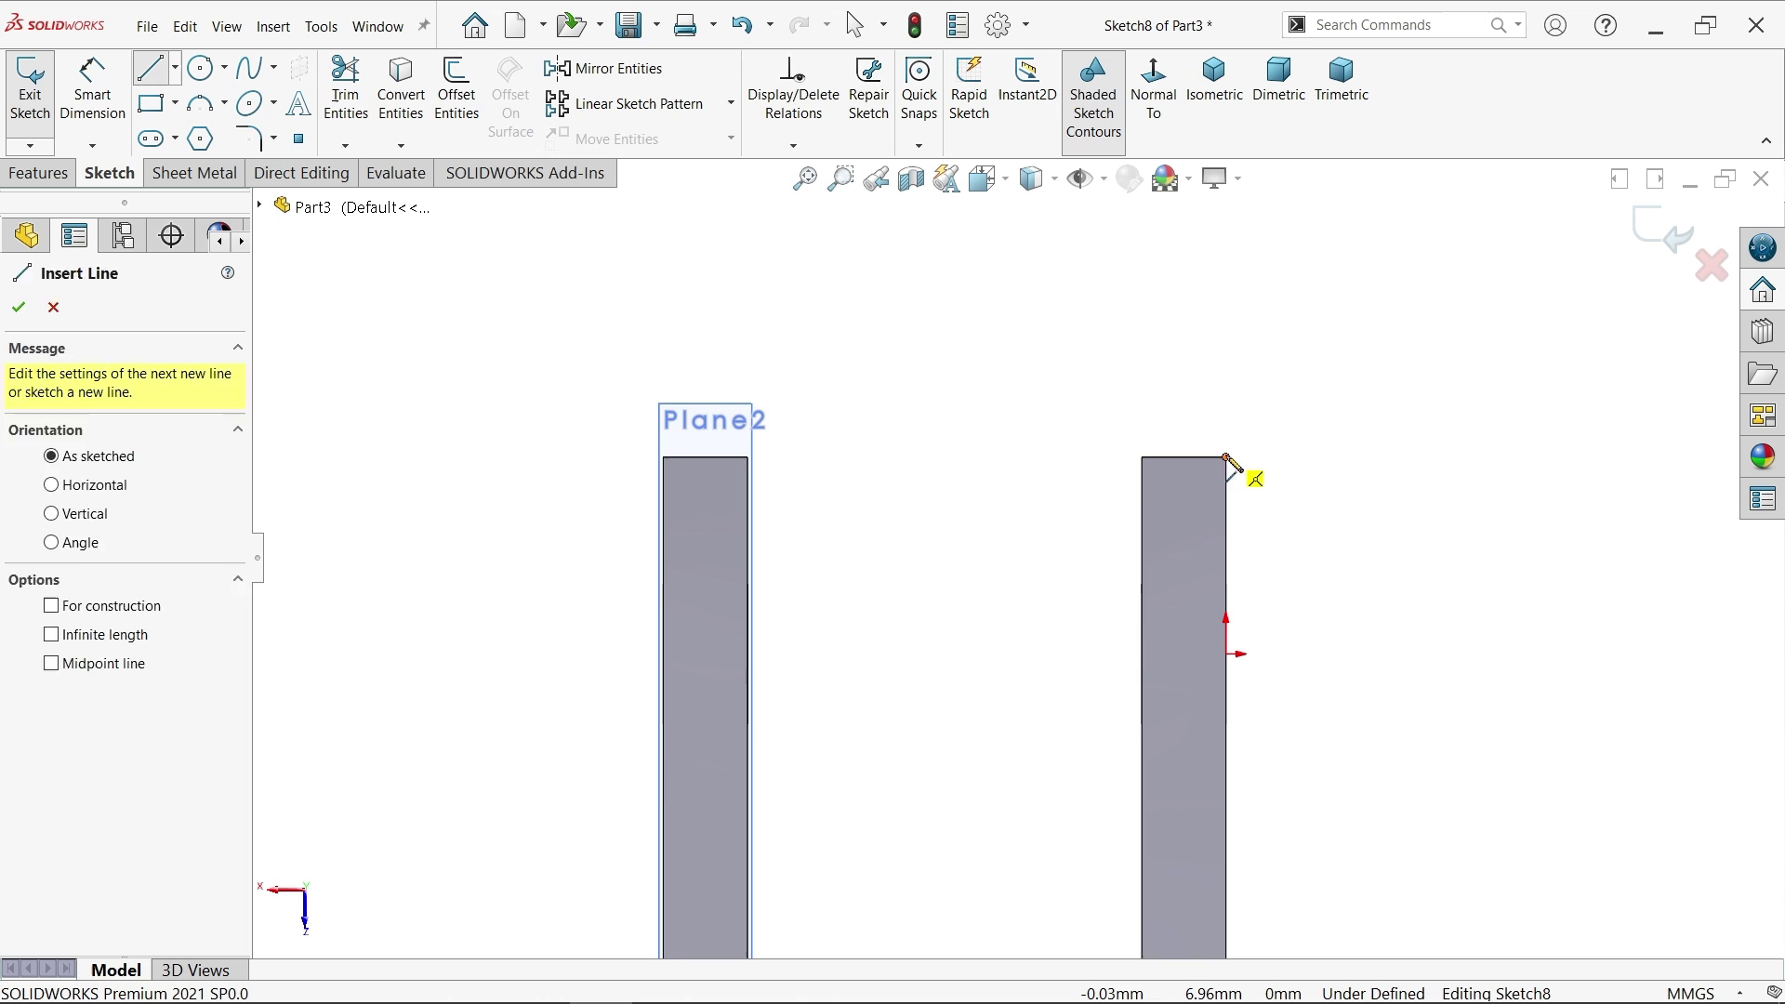
click(1227, 271)
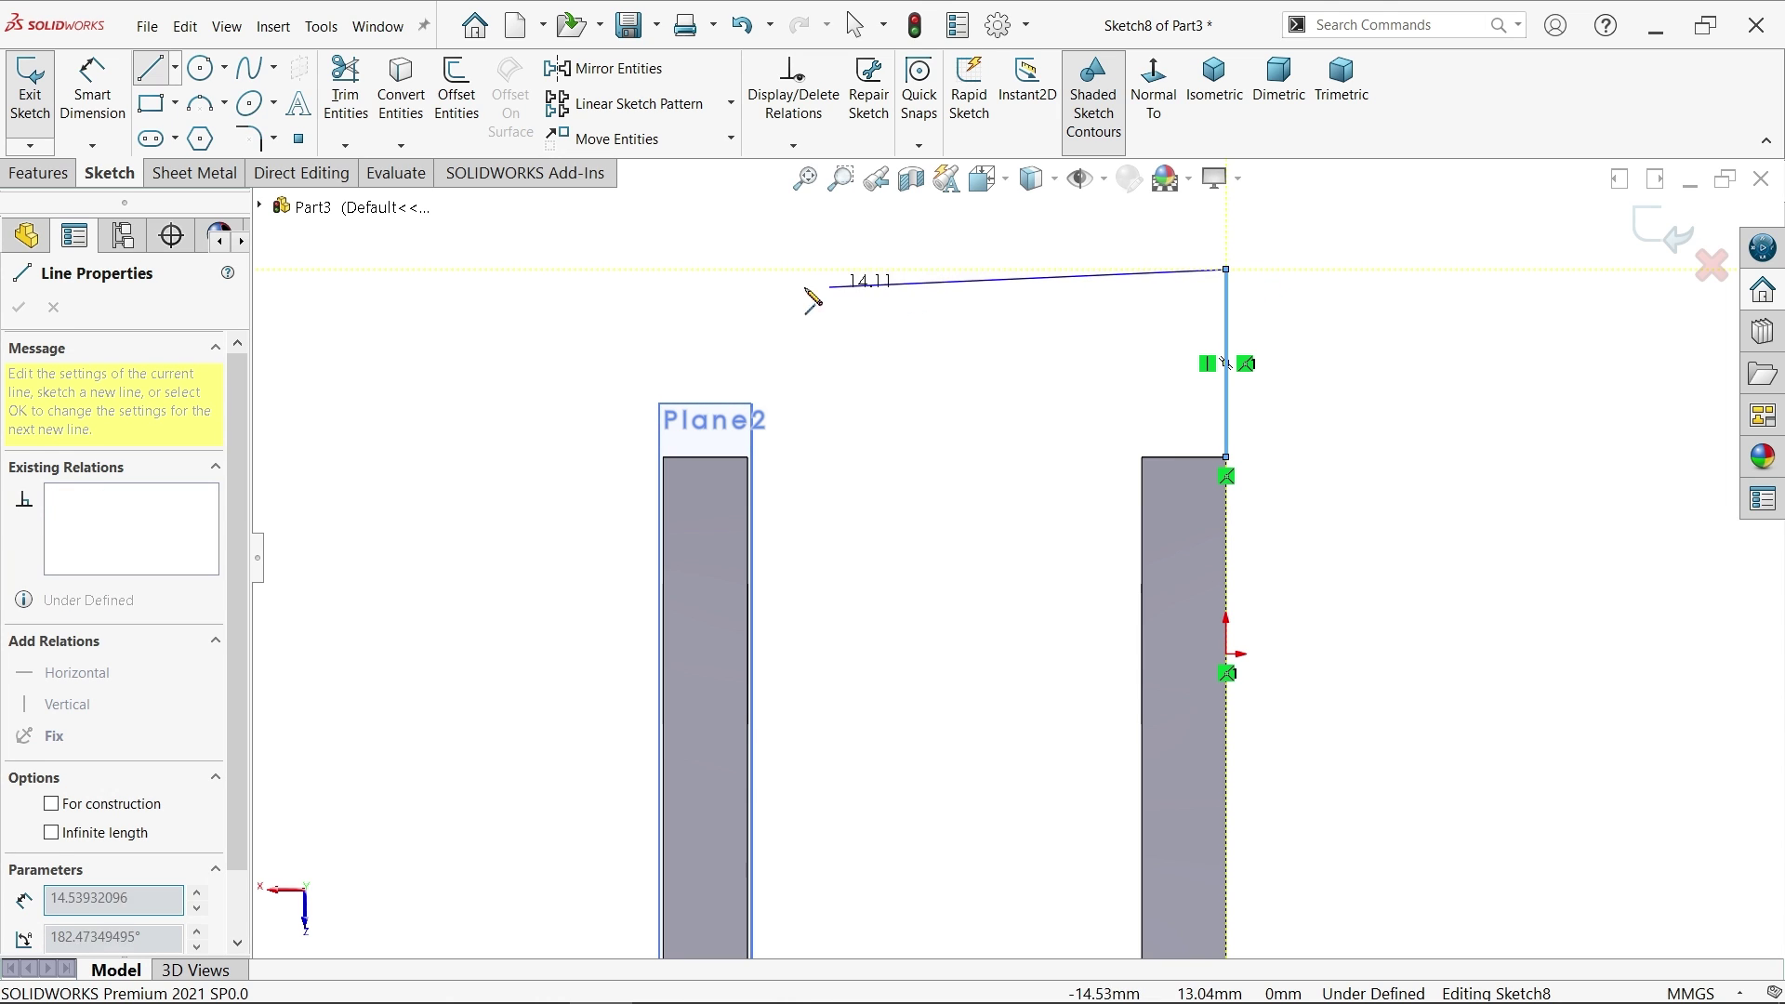
click(646, 269)
scroll(837, 568, down, 5)
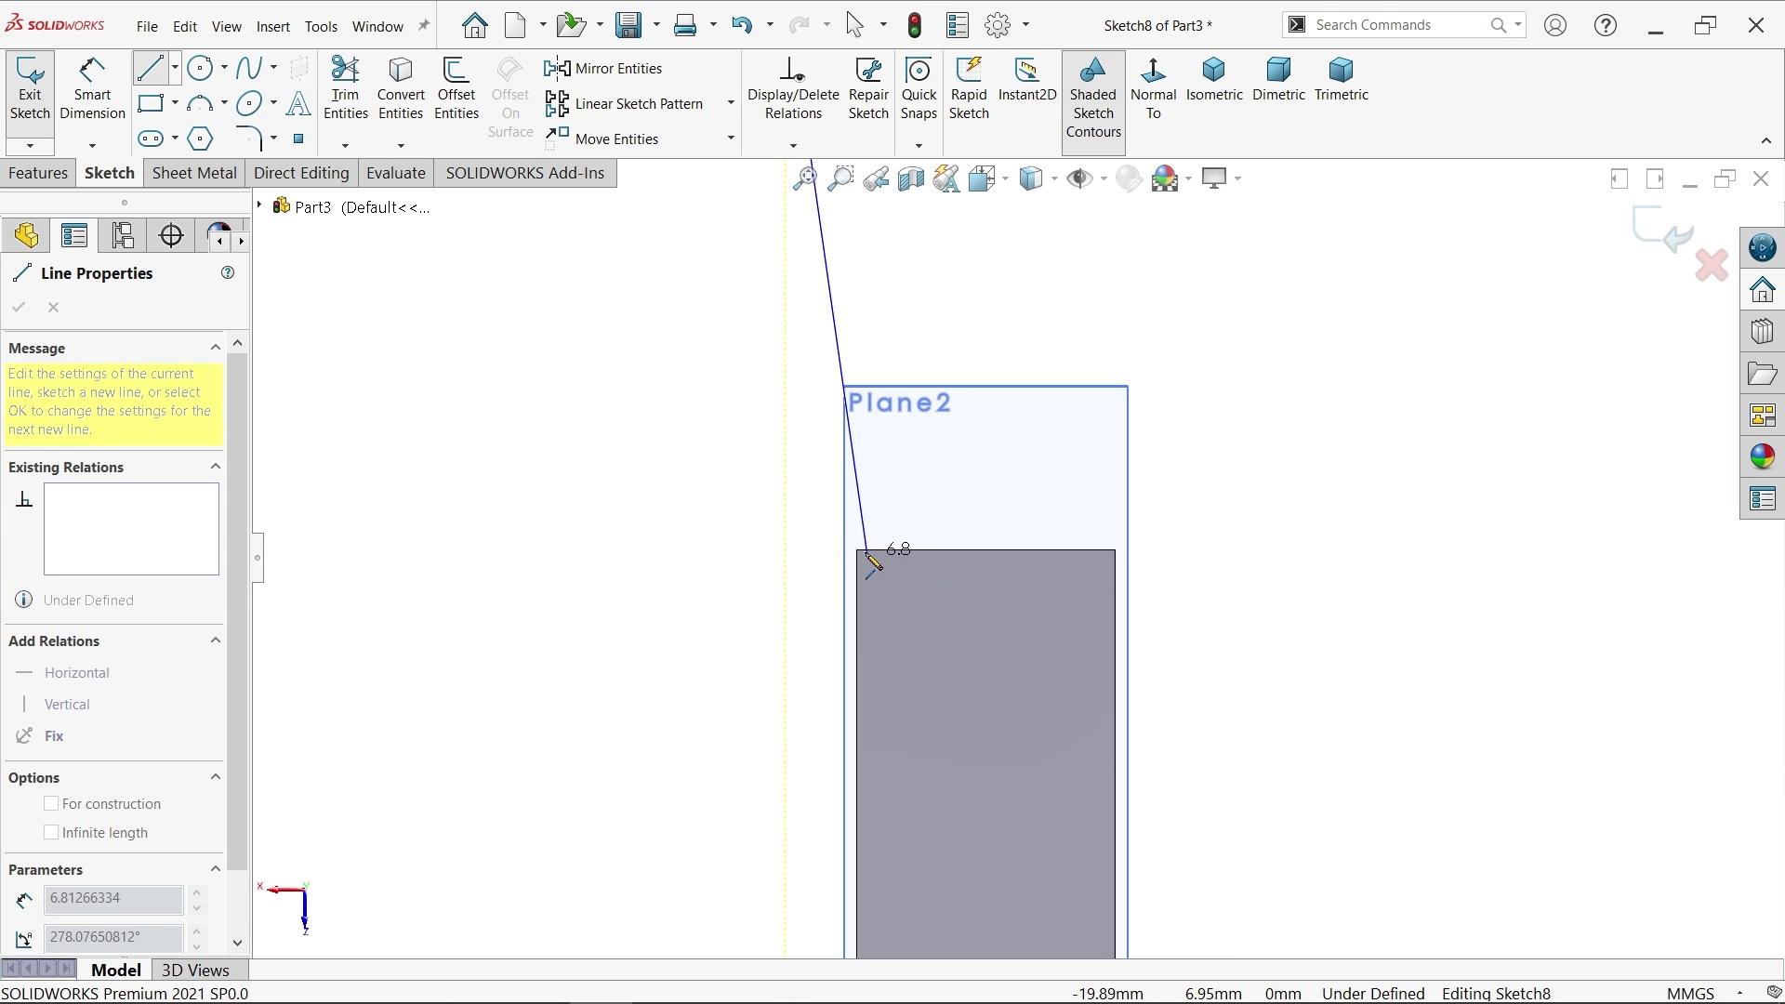
click(858, 551)
right_click(668, 454)
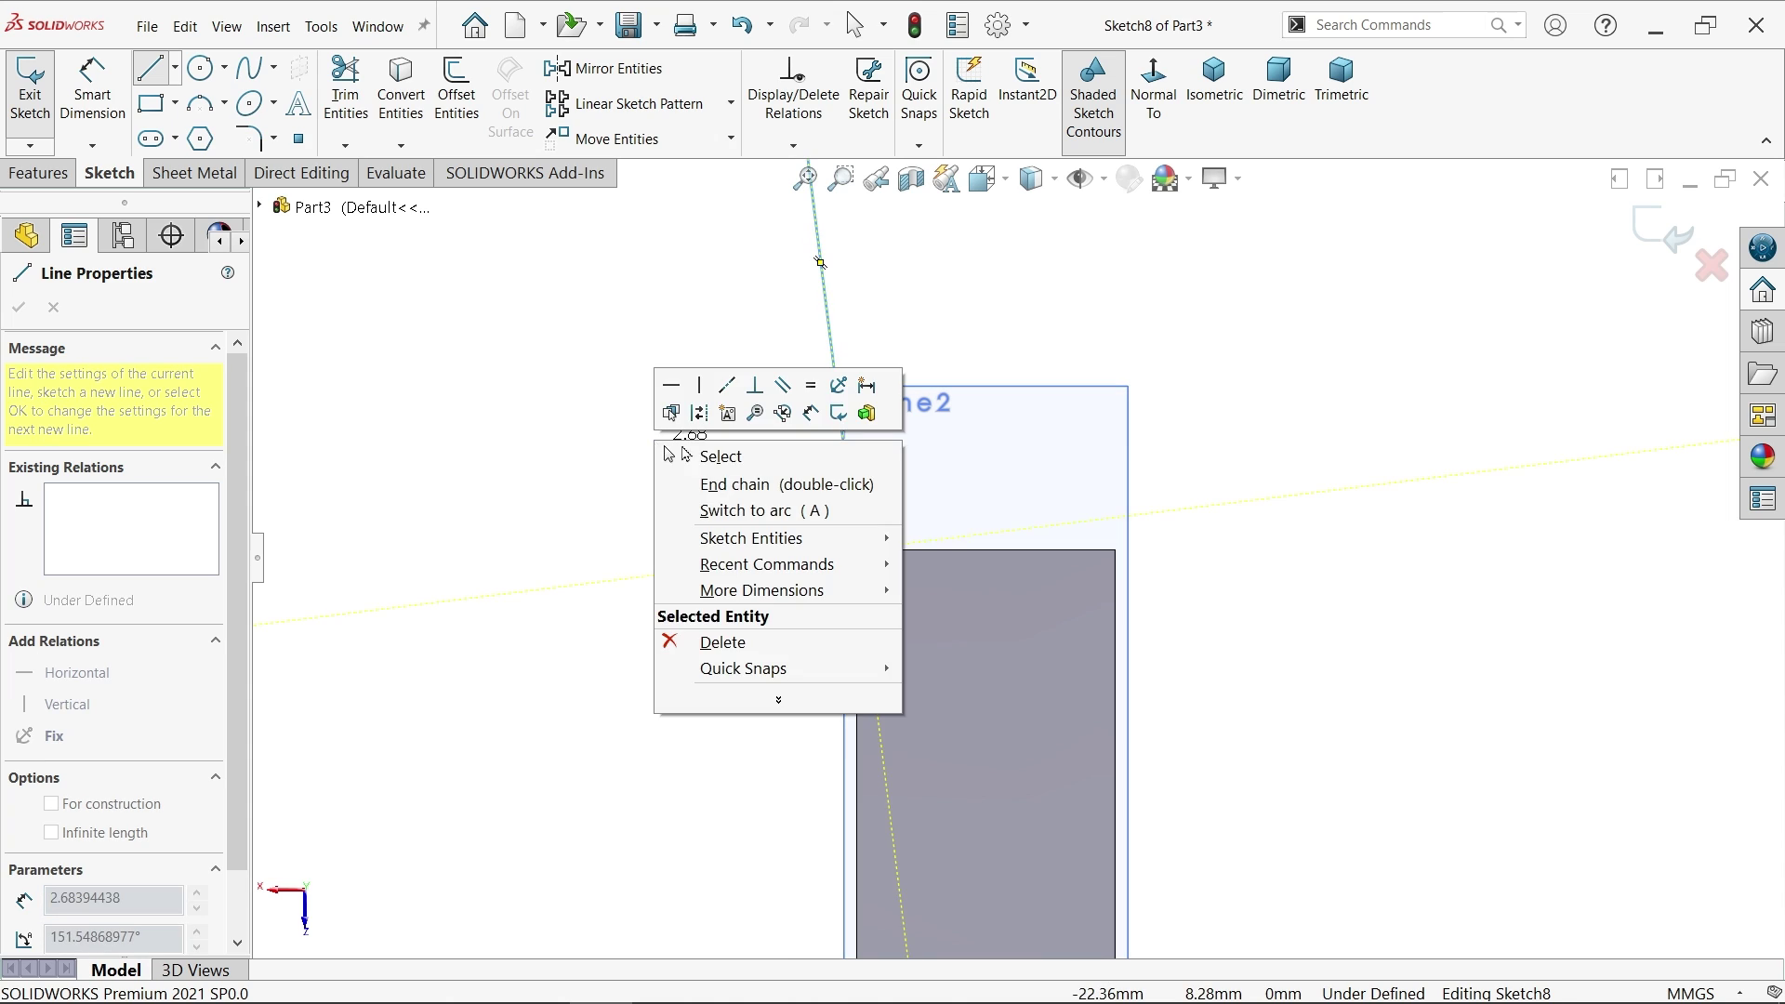
click(700, 455)
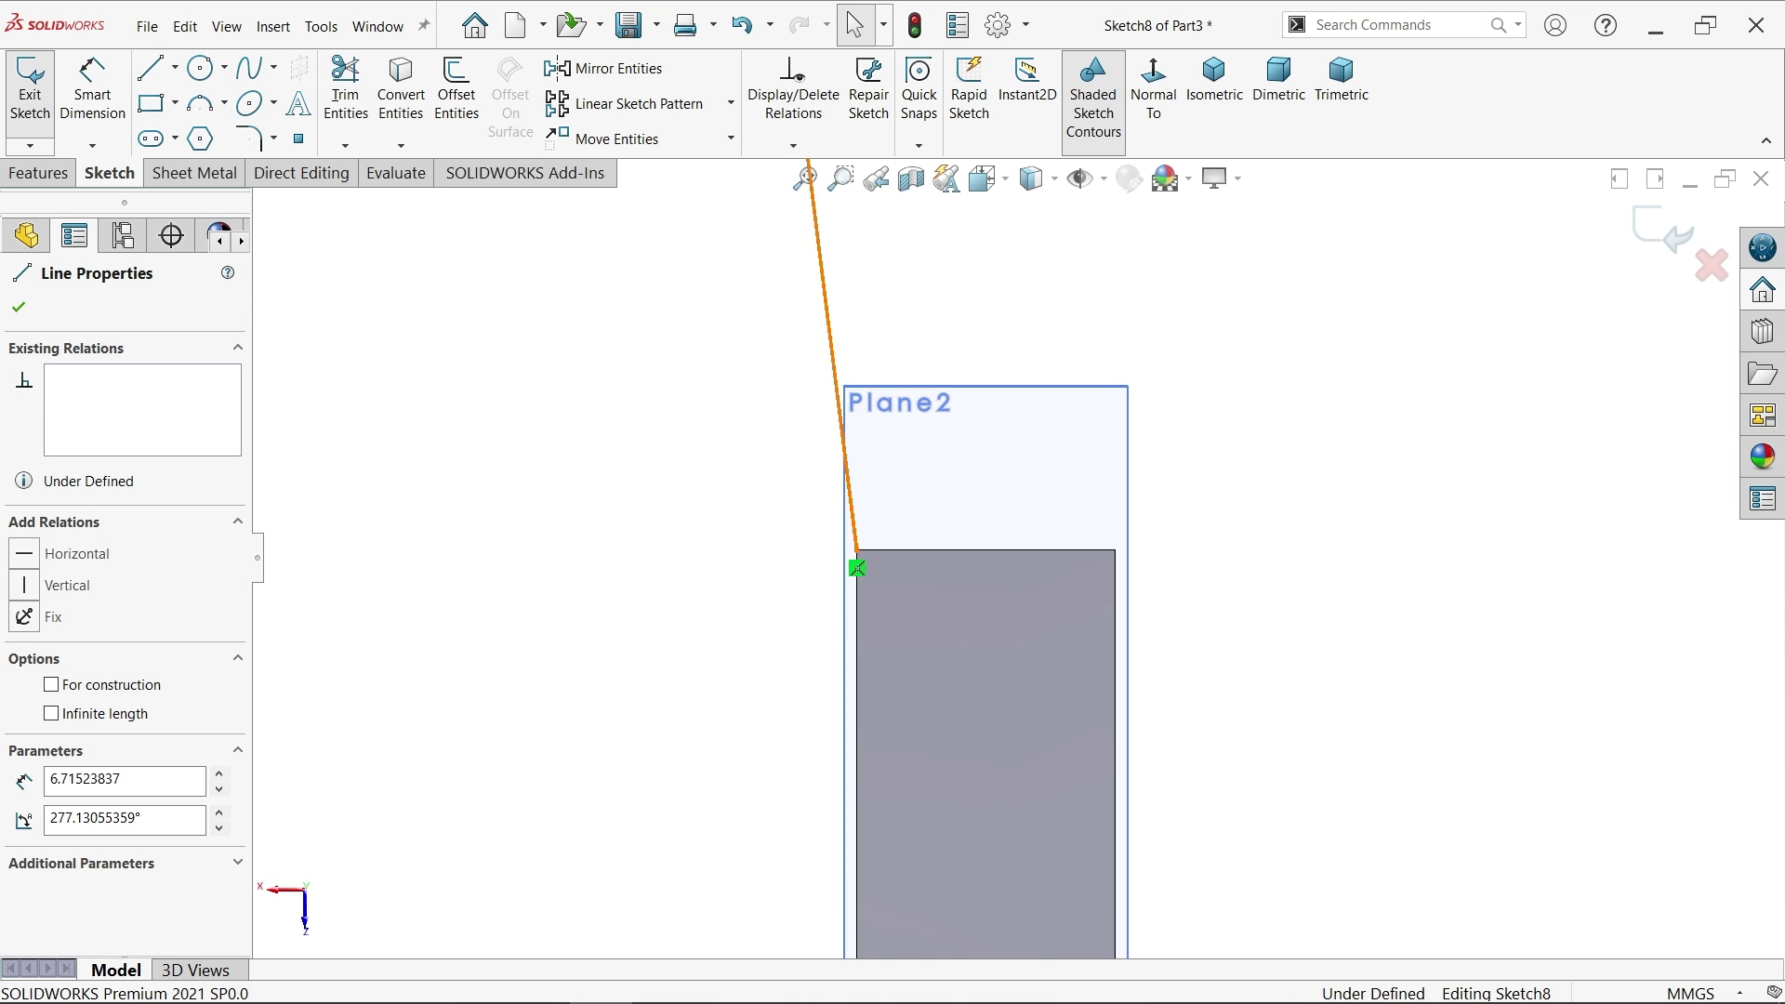
Step: Make the left line vertical and dimension the bridge height at 48 mm
click(834, 363)
click(915, 304)
scroll(857, 296, up, 3)
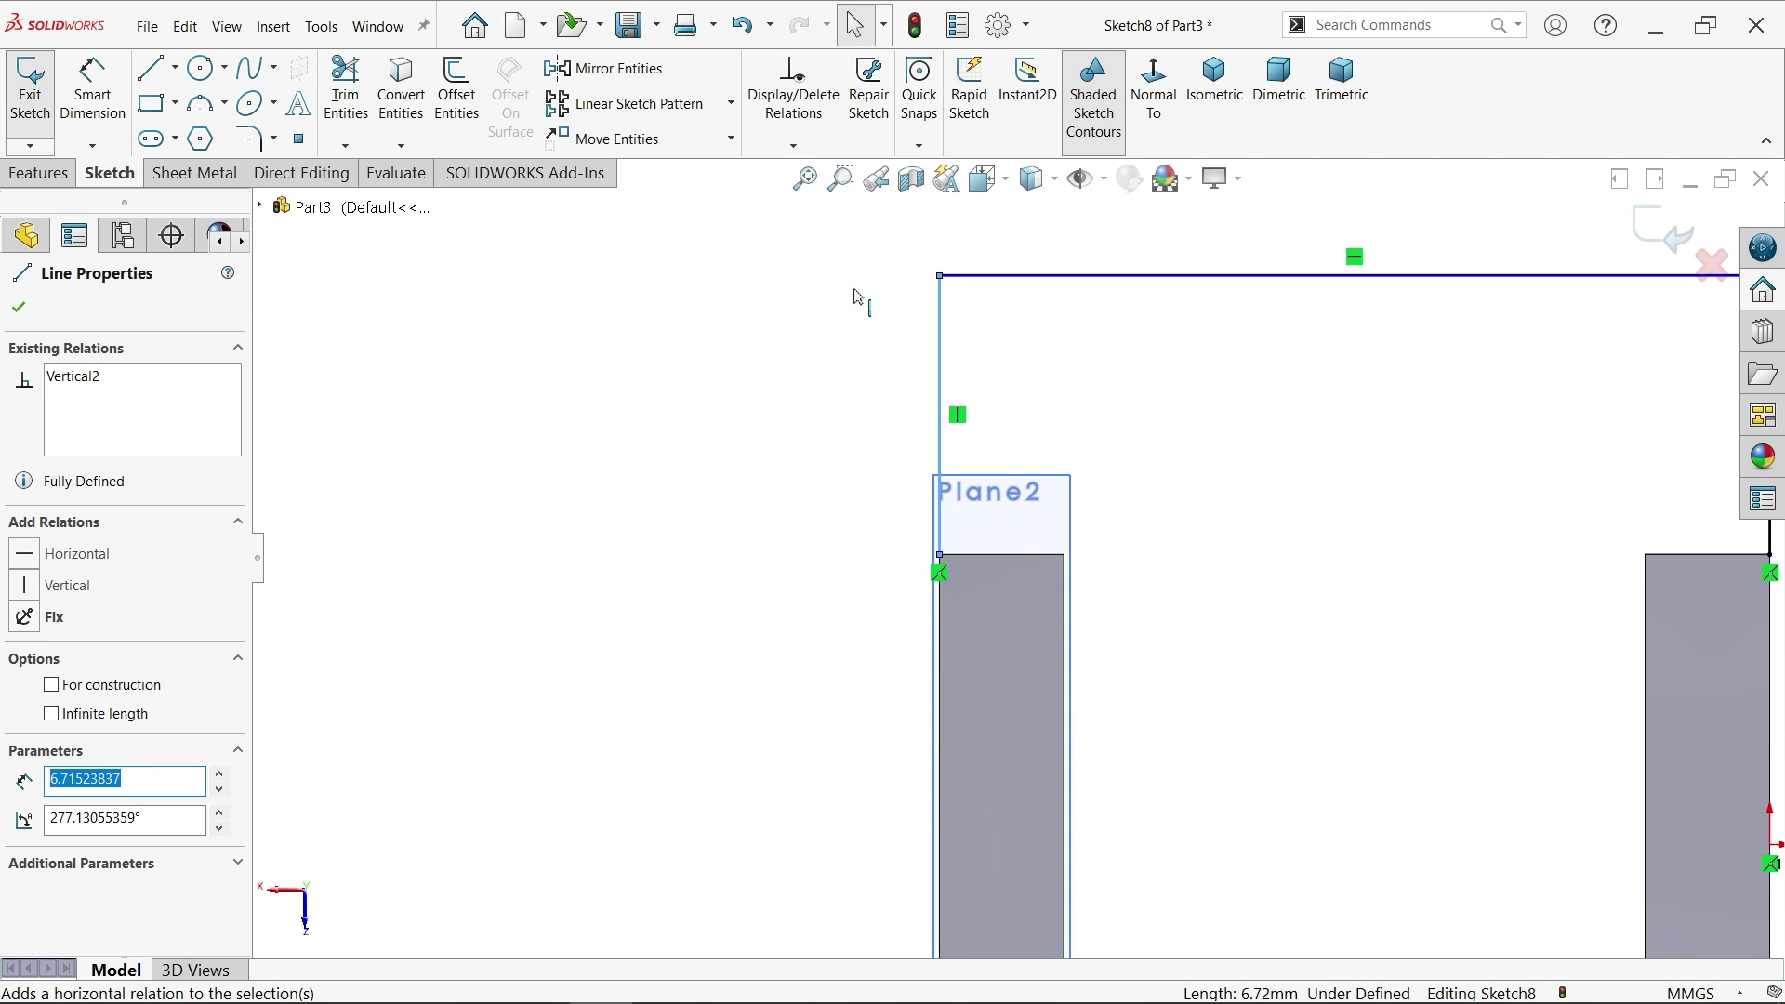
key(d)
scroll(829, 358, up, 4)
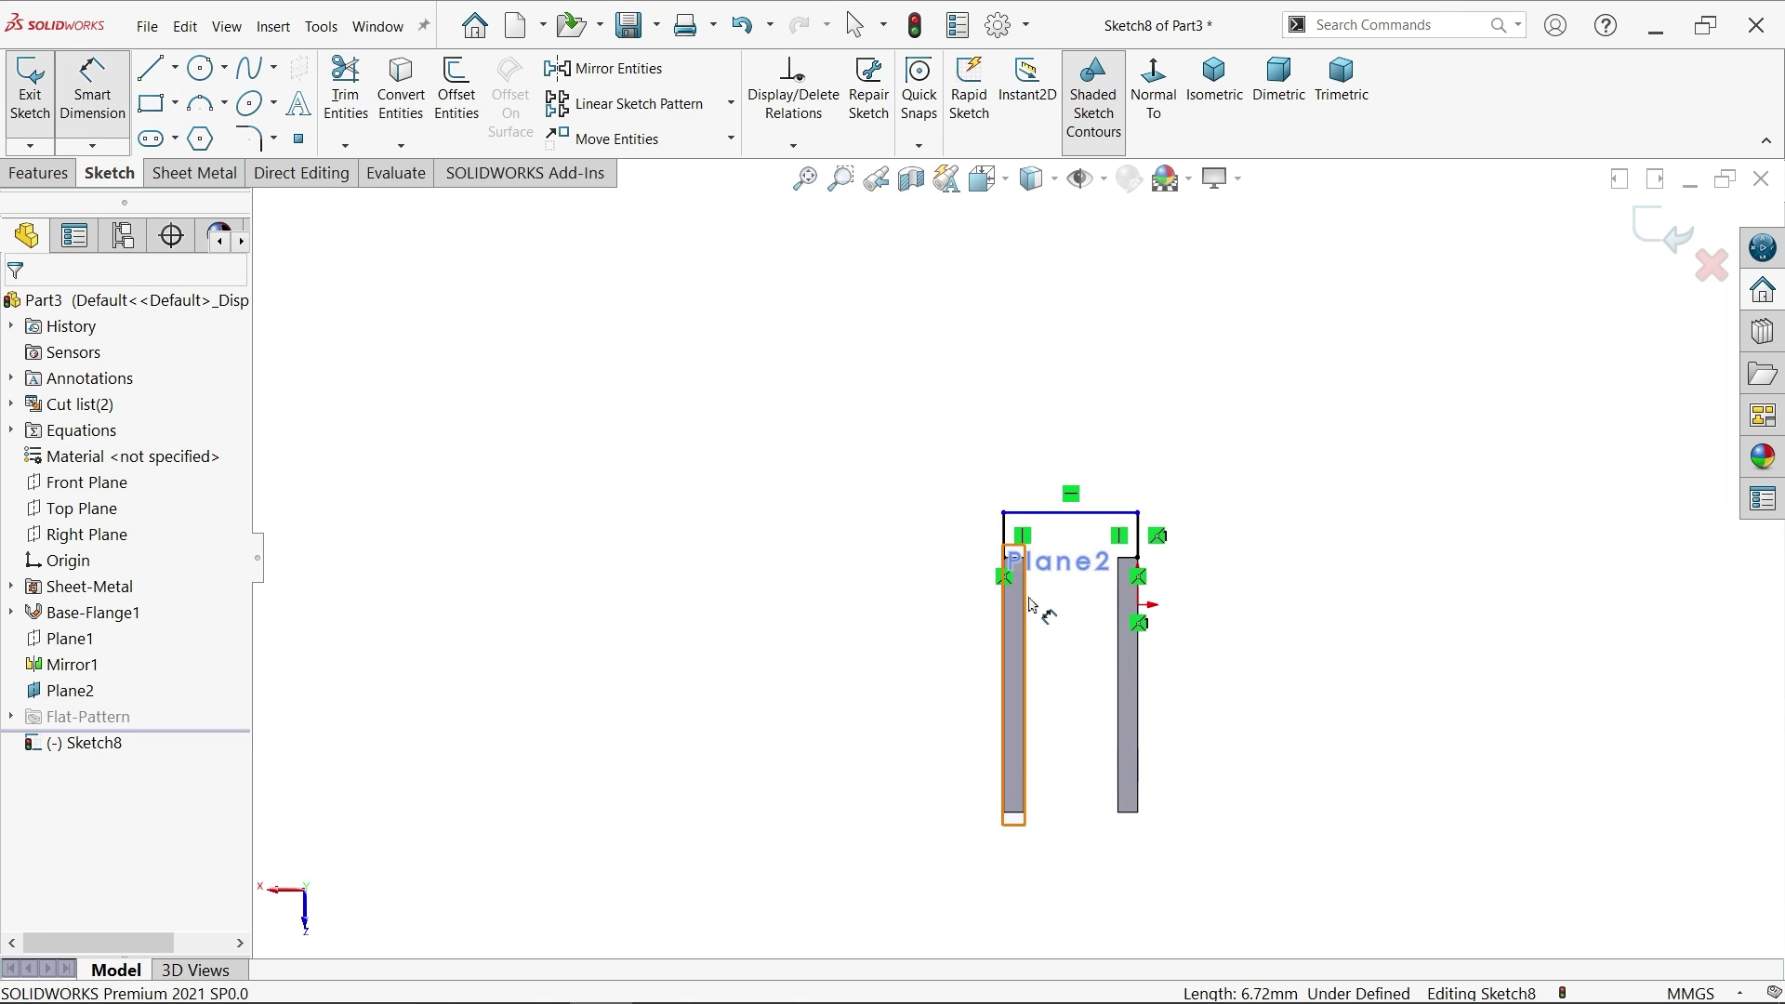
scroll(1052, 731, down, 3)
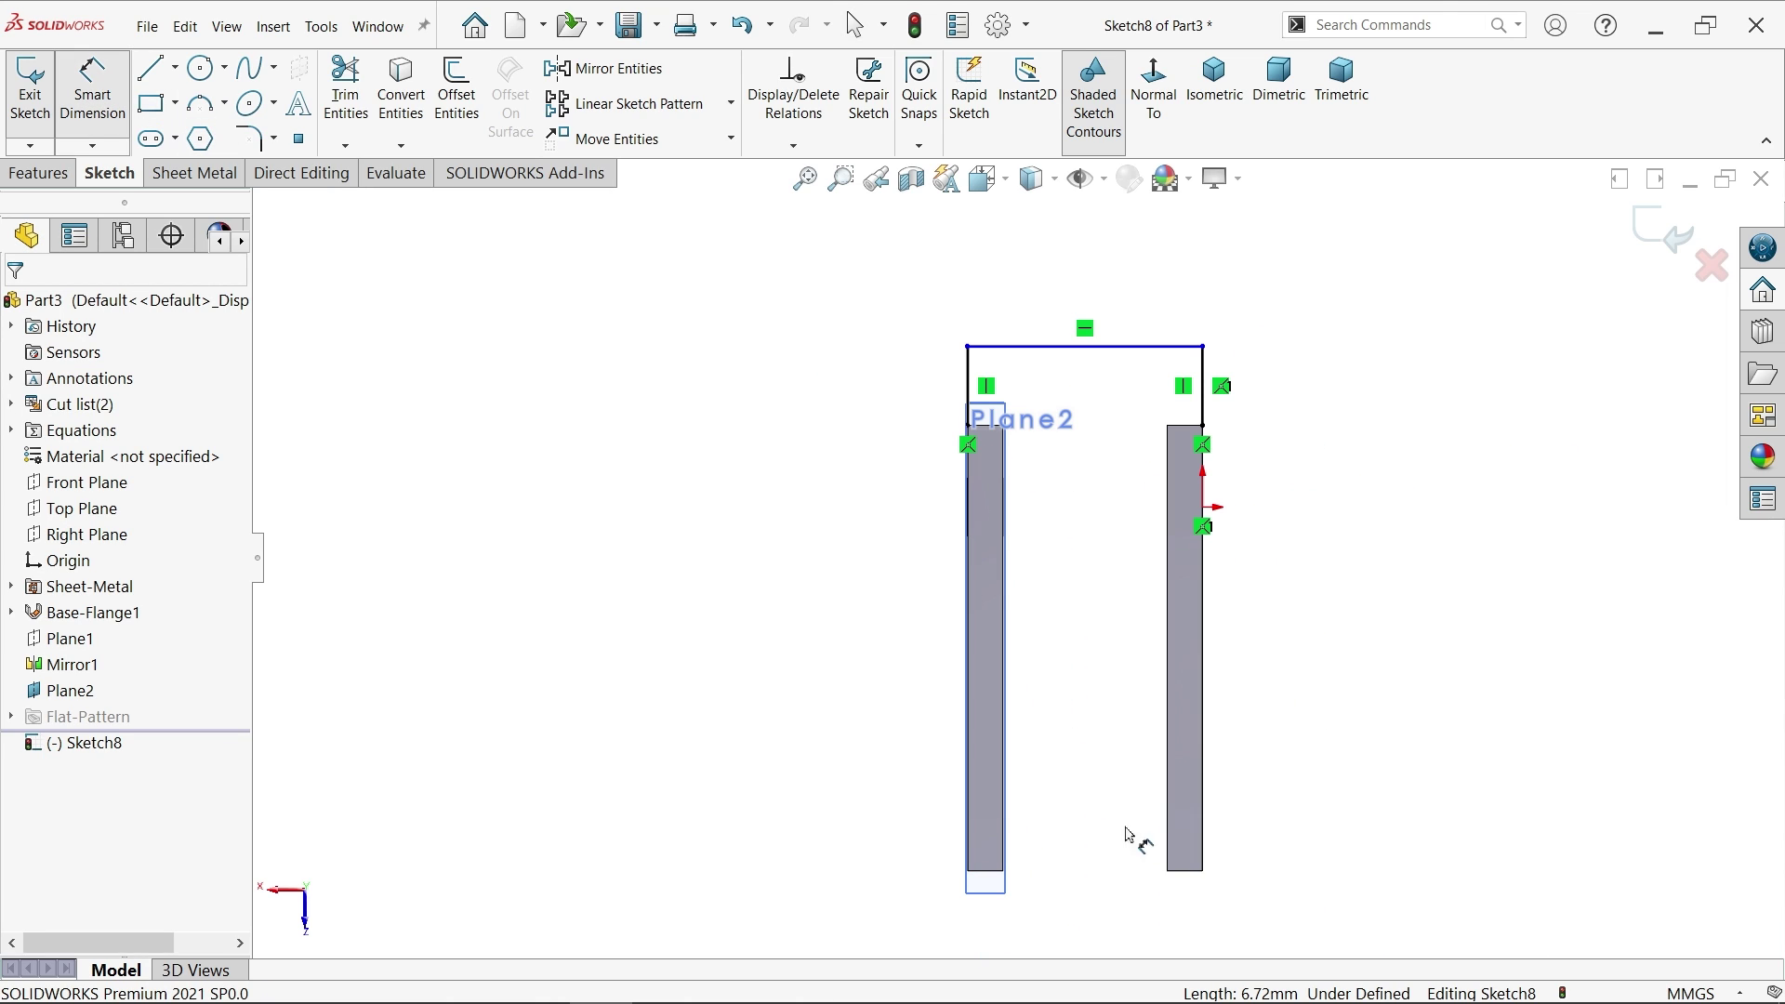
click(1192, 873)
click(1181, 346)
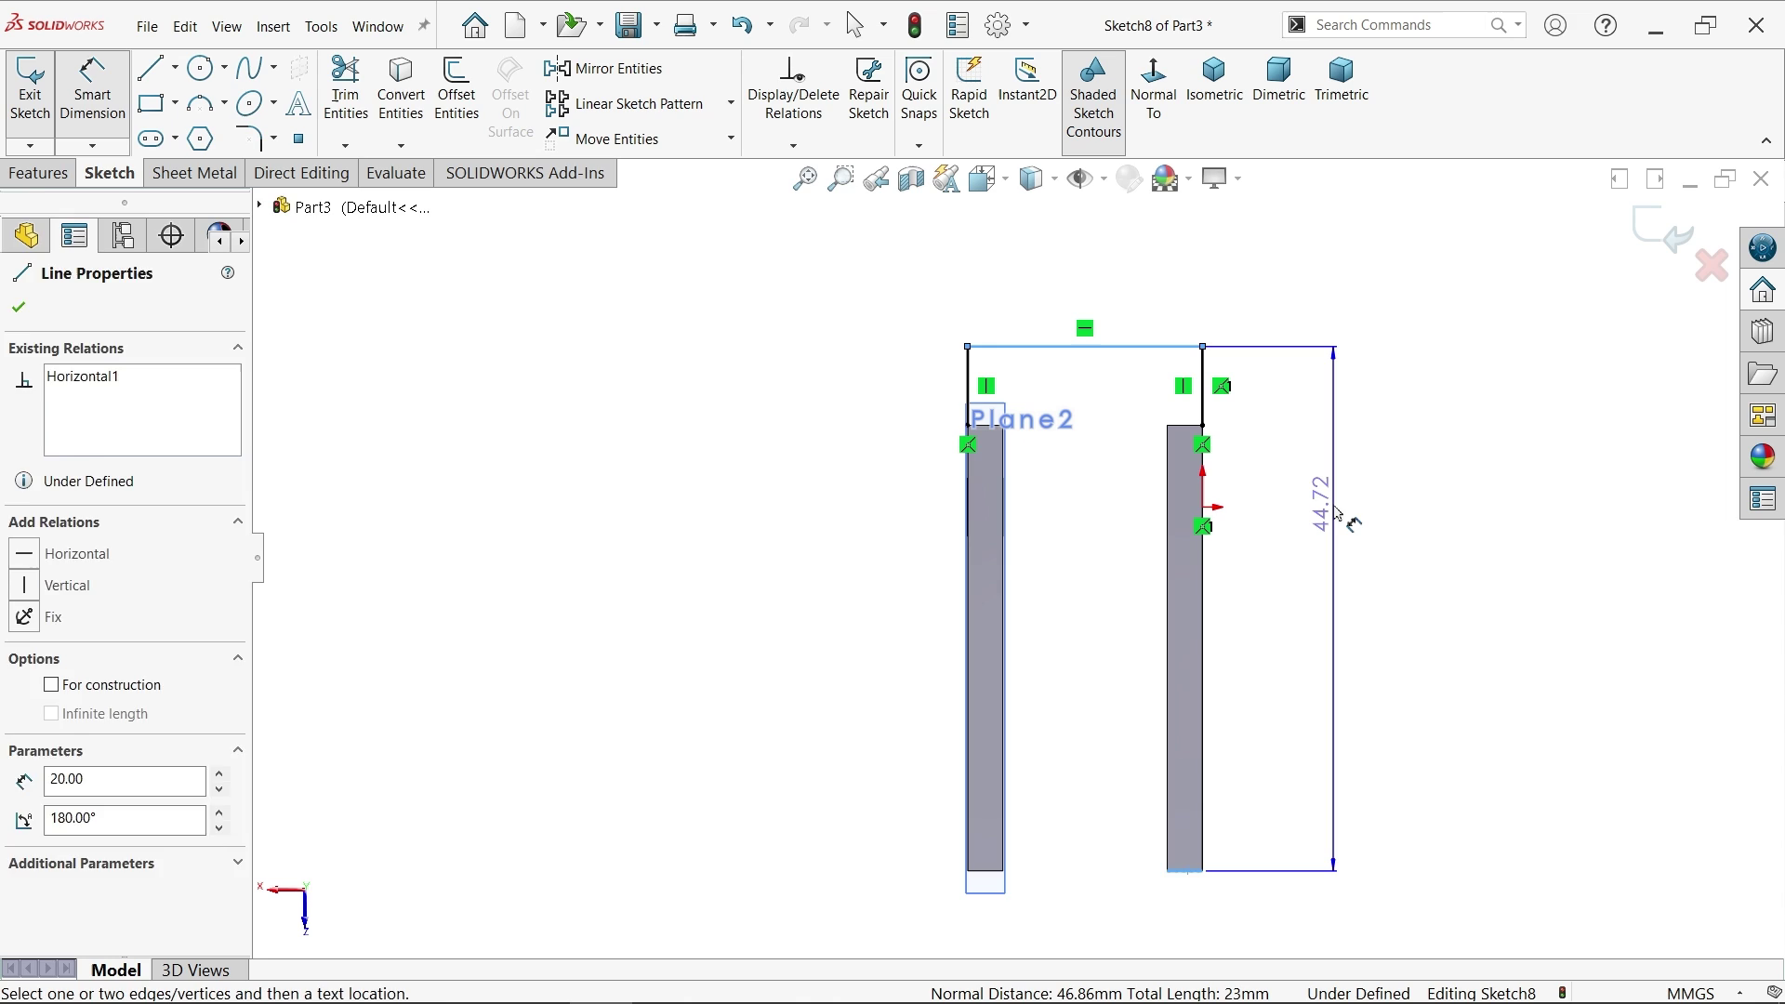
click(1339, 514)
text(48)
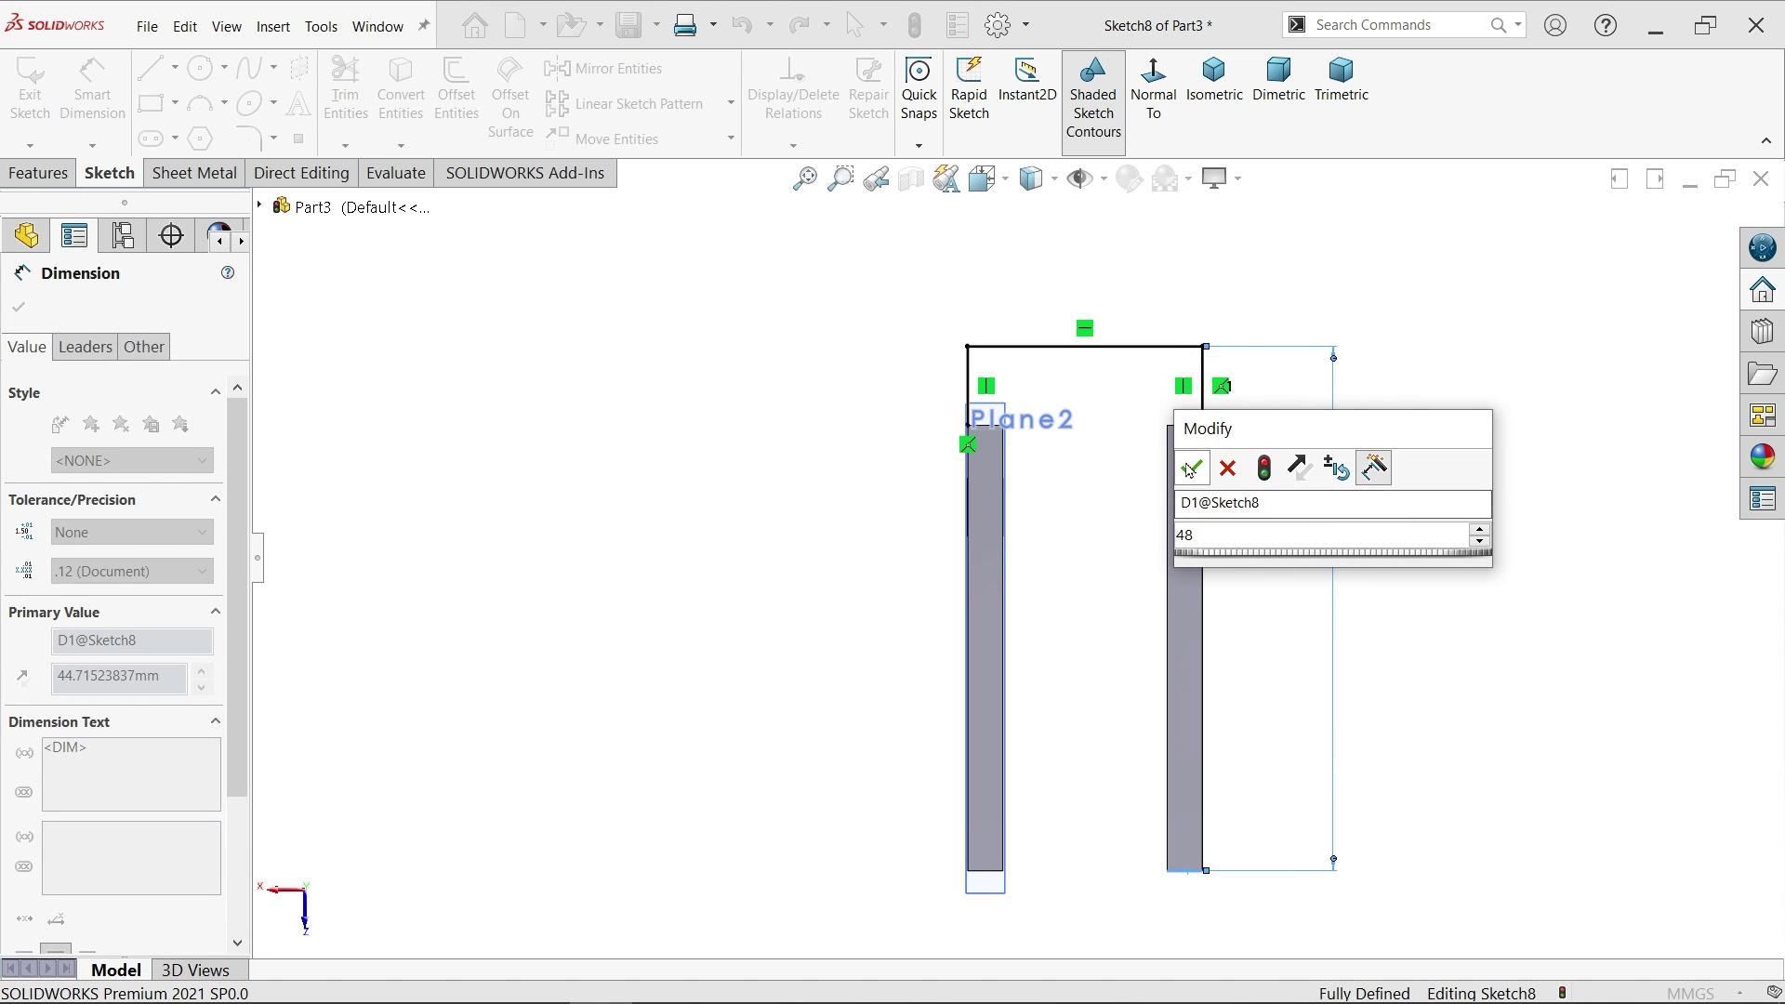
click(1191, 468)
scroll(1176, 395, down, 2)
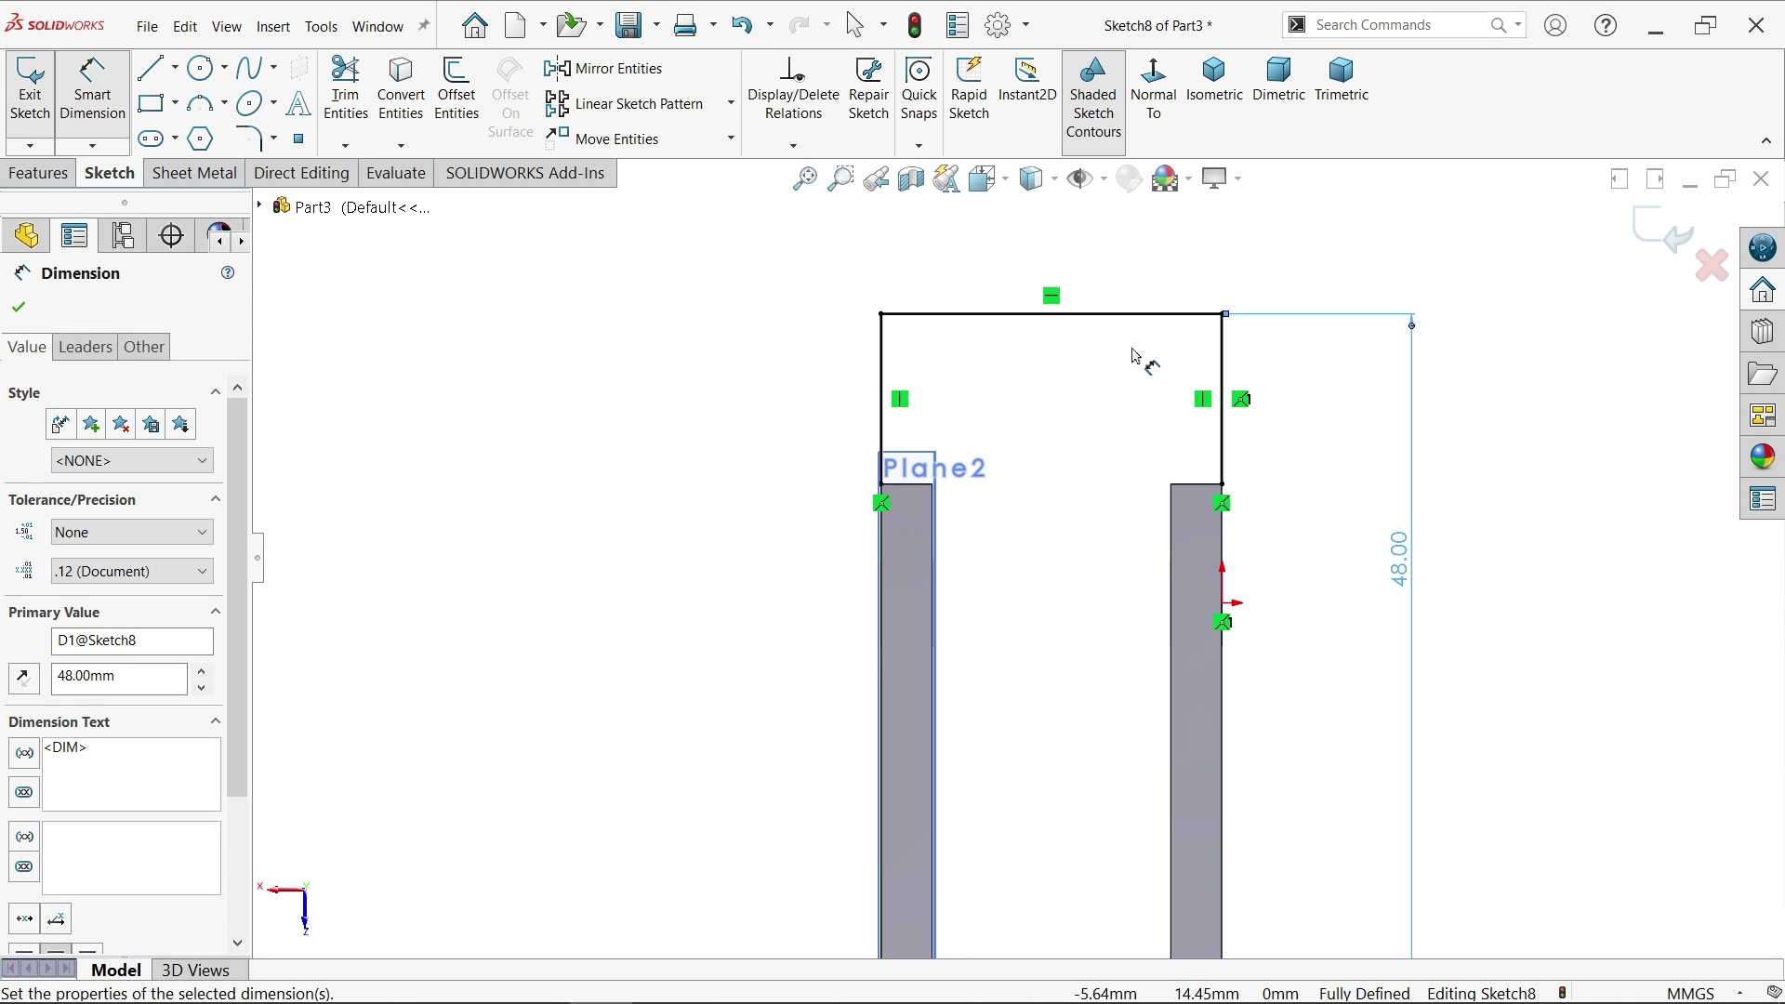
Step: Add 6 mm sketch fillets to the two top corners of the Sketch8 bridge
click(250, 141)
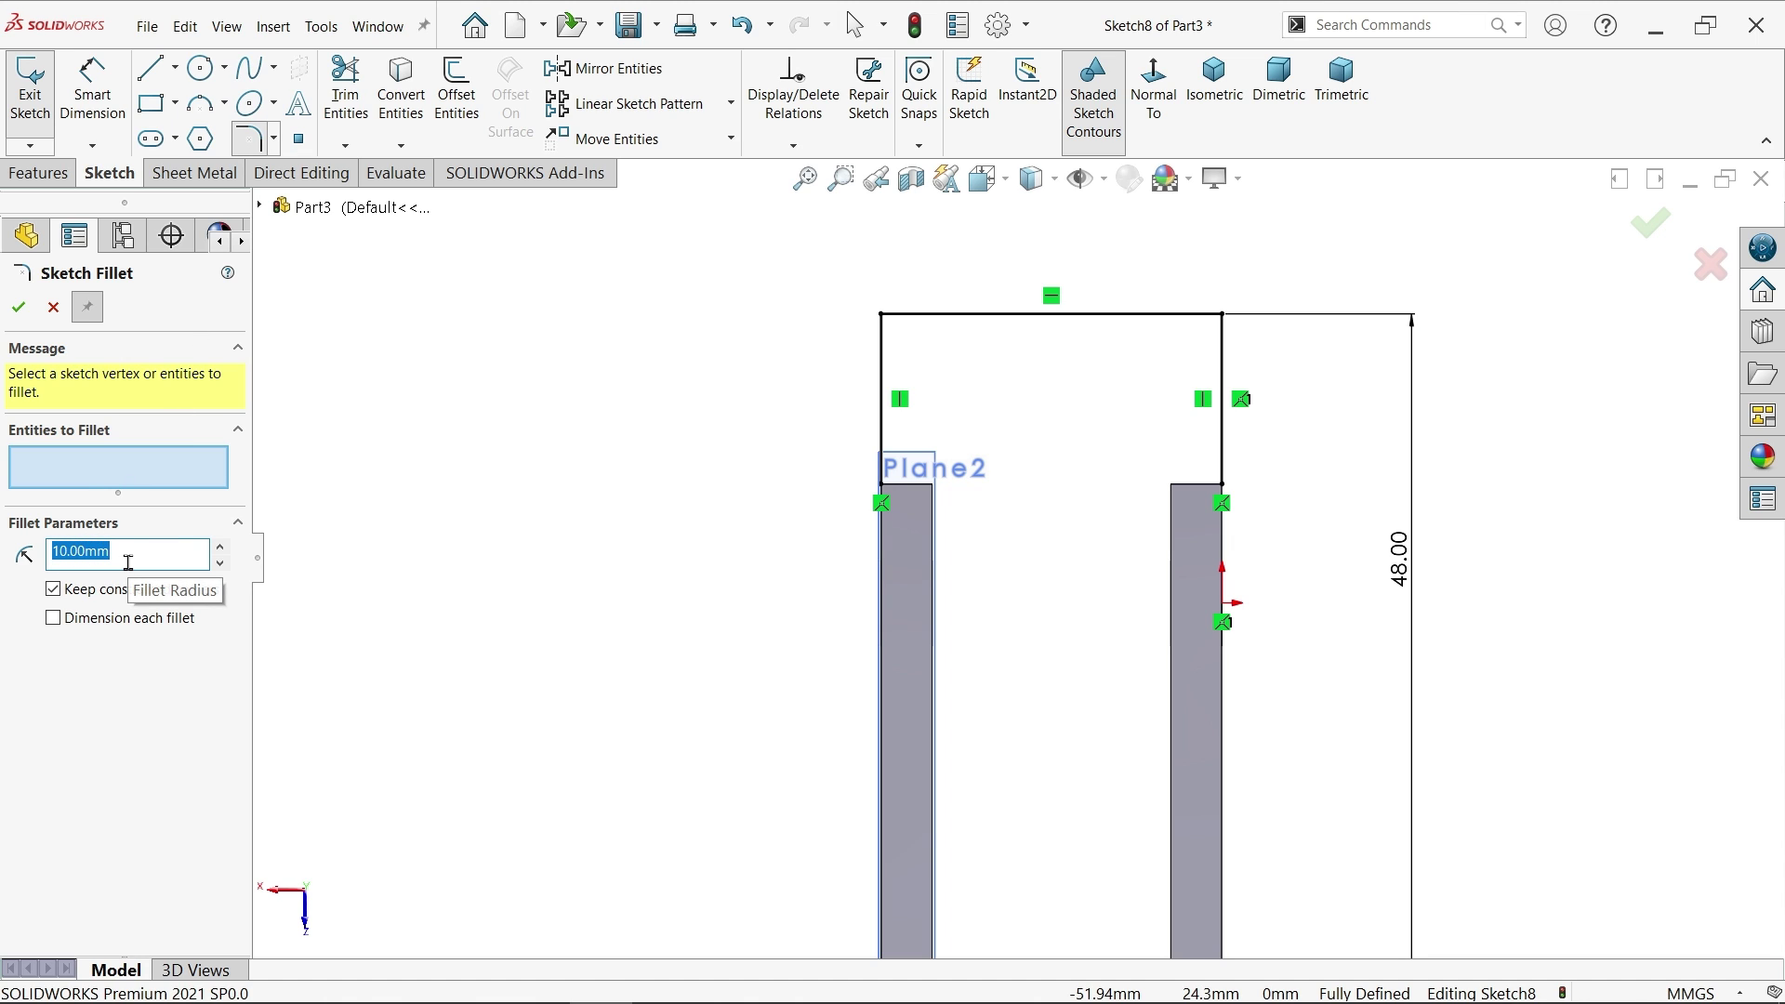
text(6)
scroll(1083, 186, down, 1)
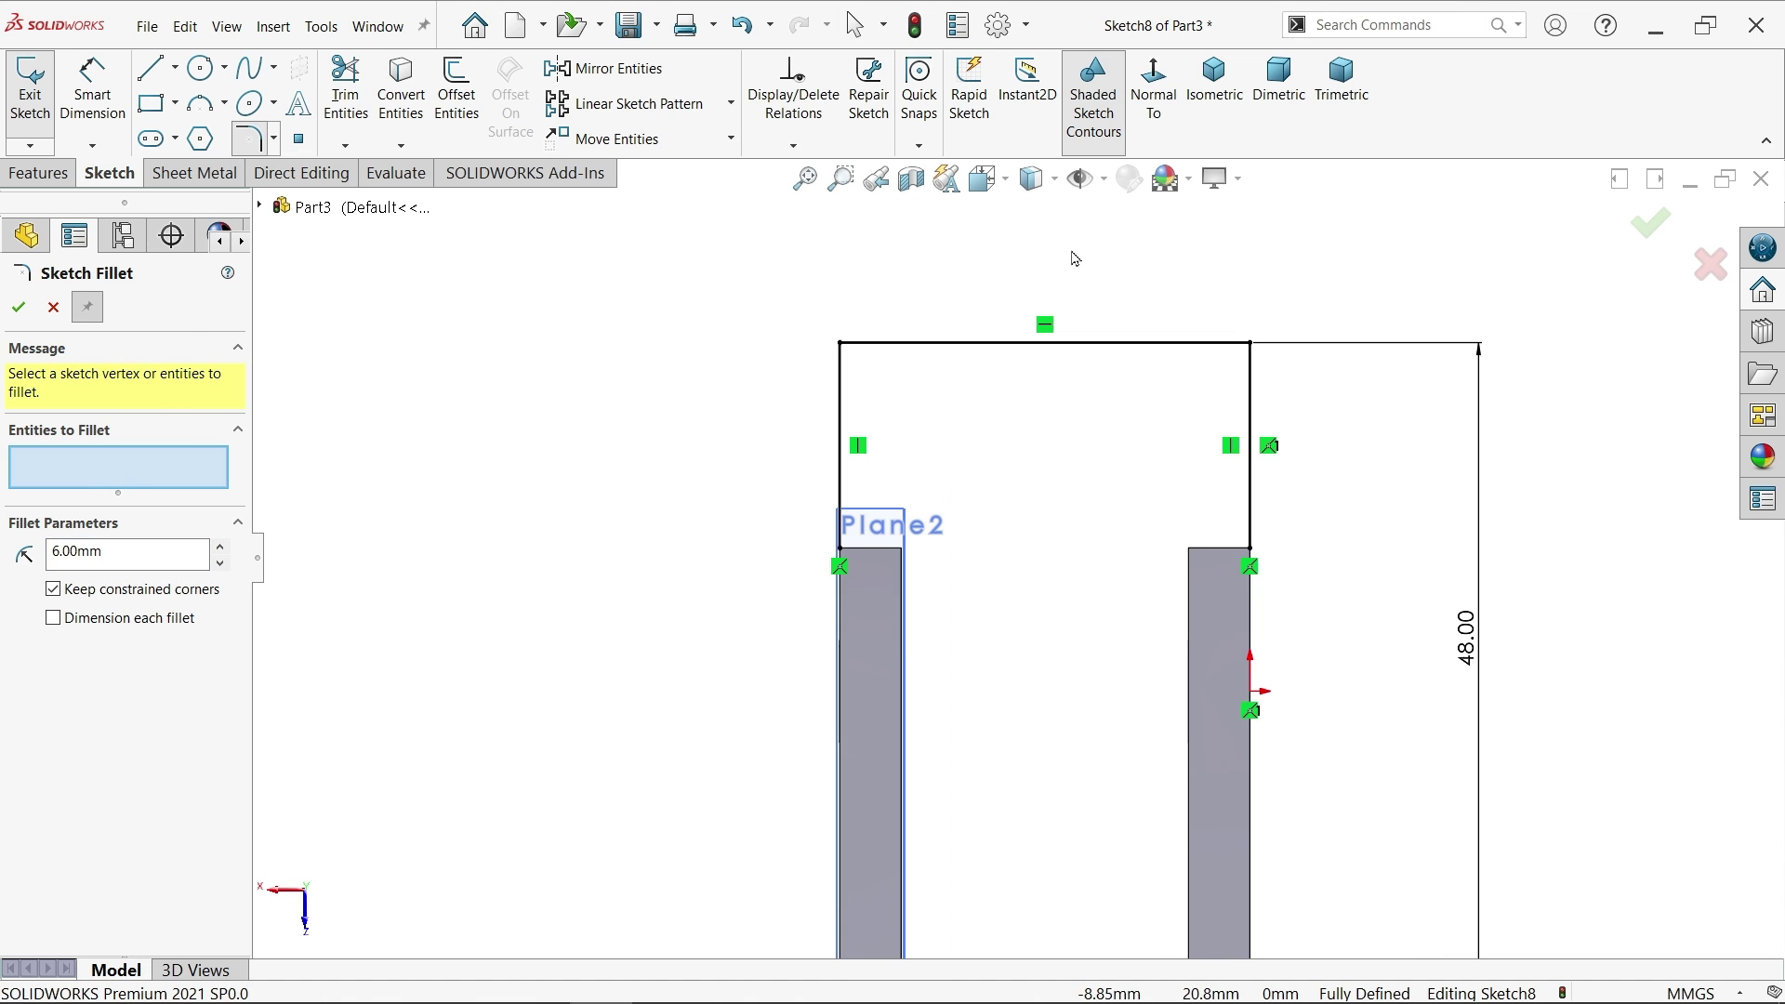
drag(1316, 264, 677, 435)
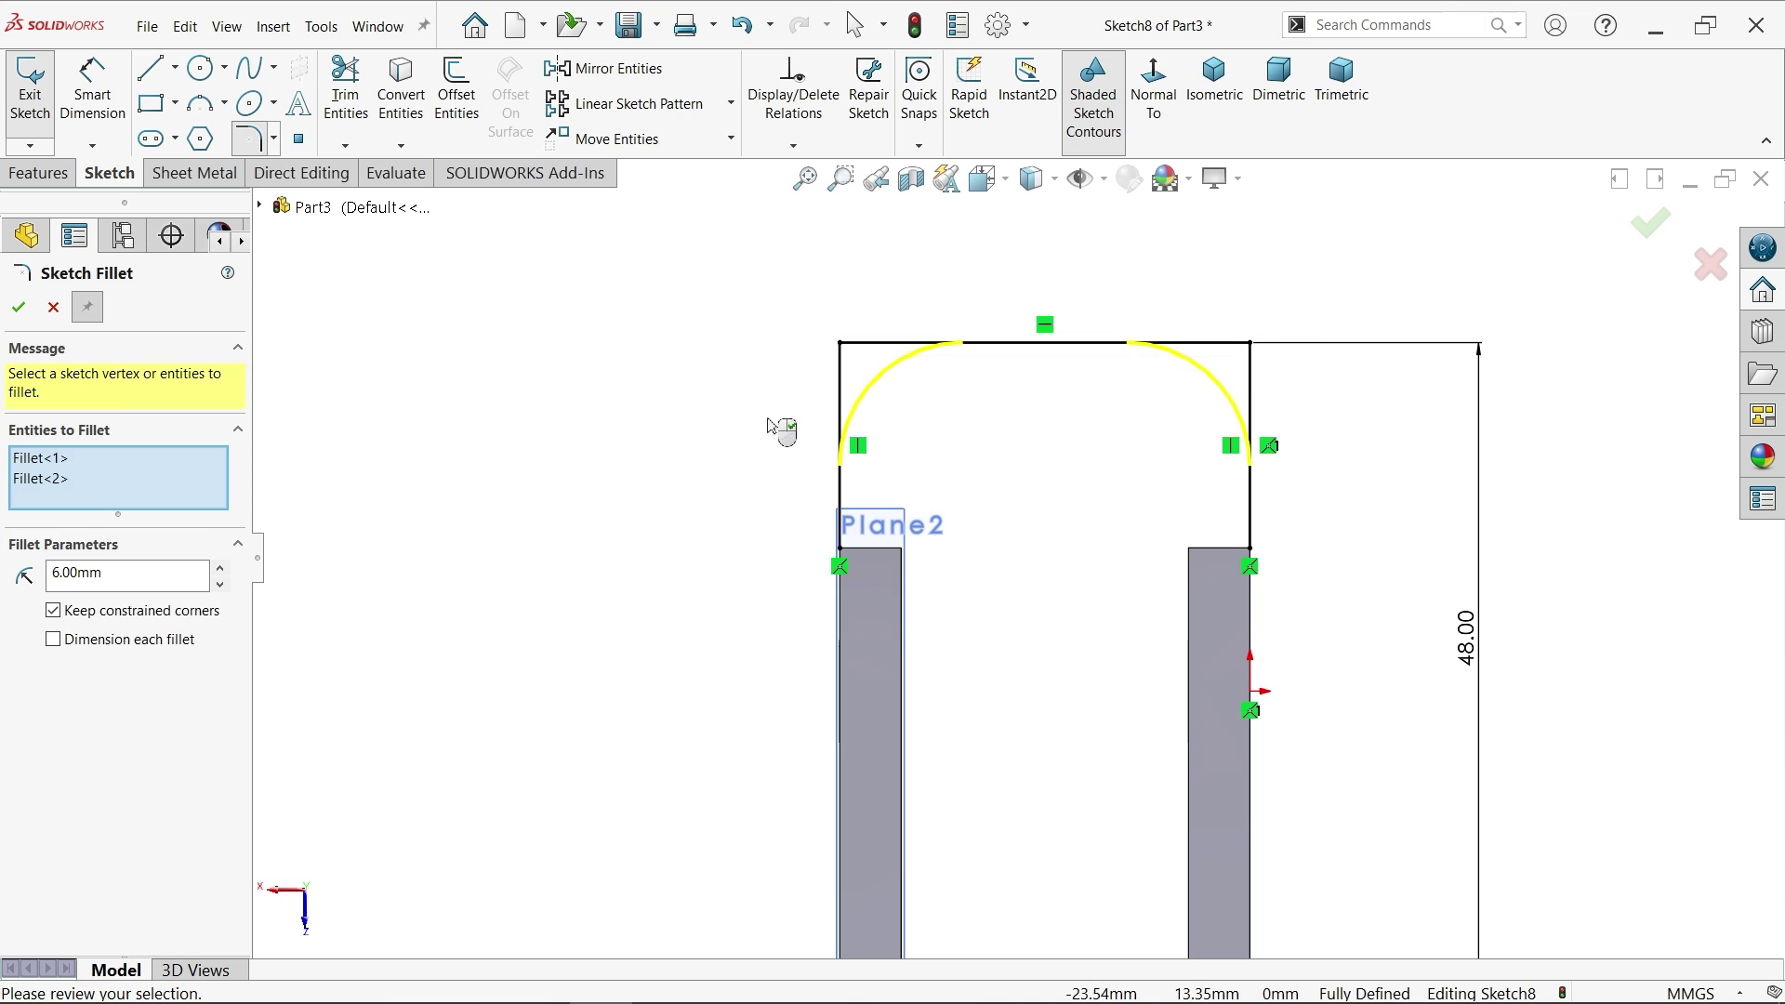
click(18, 307)
click(51, 309)
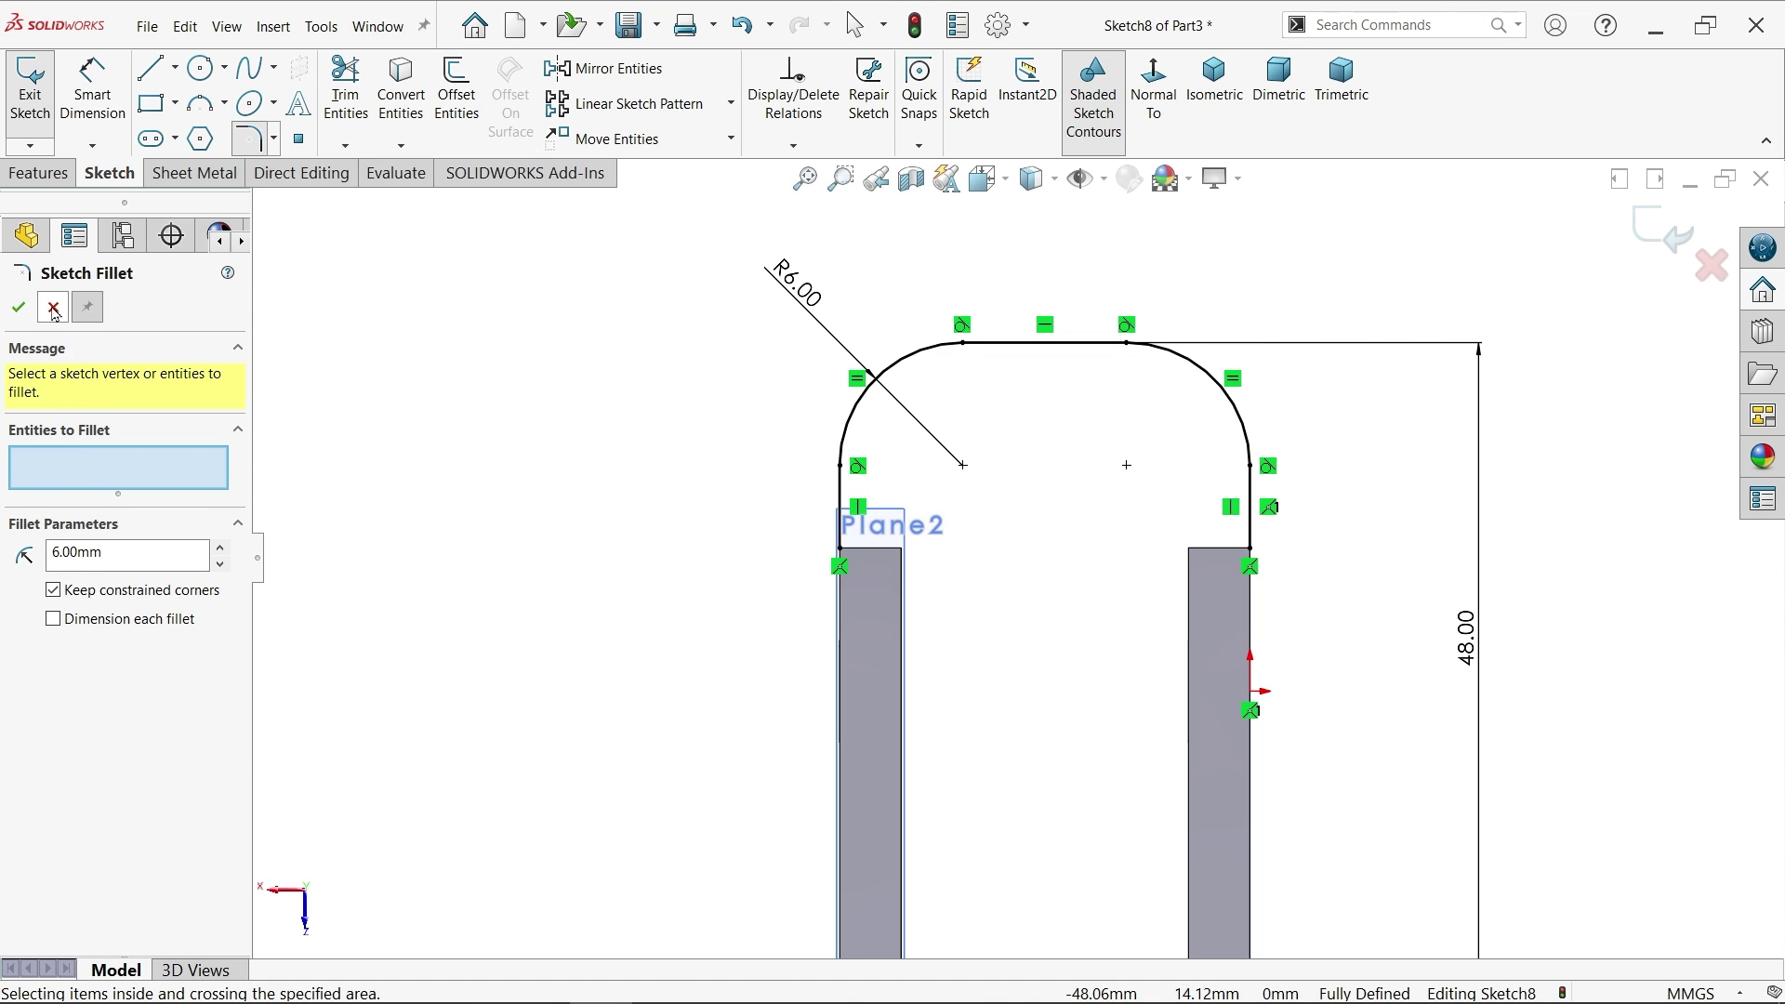
Step: Start a base flange from the bridge sketch with the thickness placed inside the profile
click(201, 182)
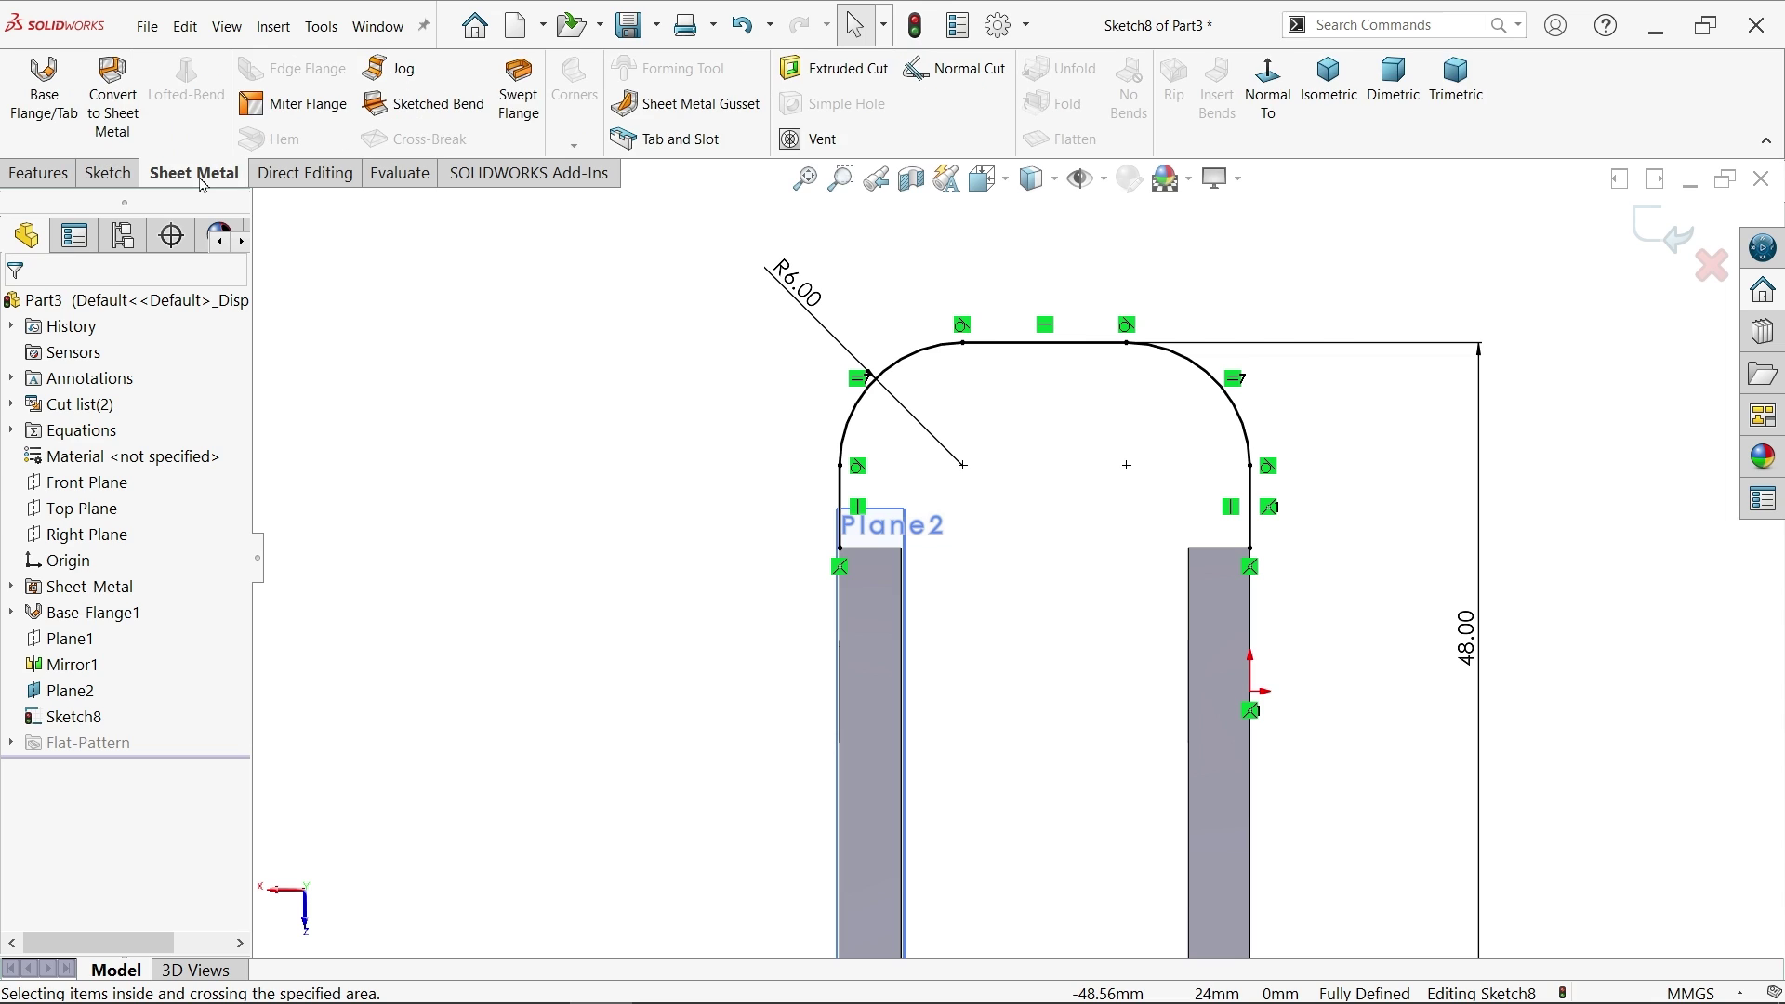
click(45, 93)
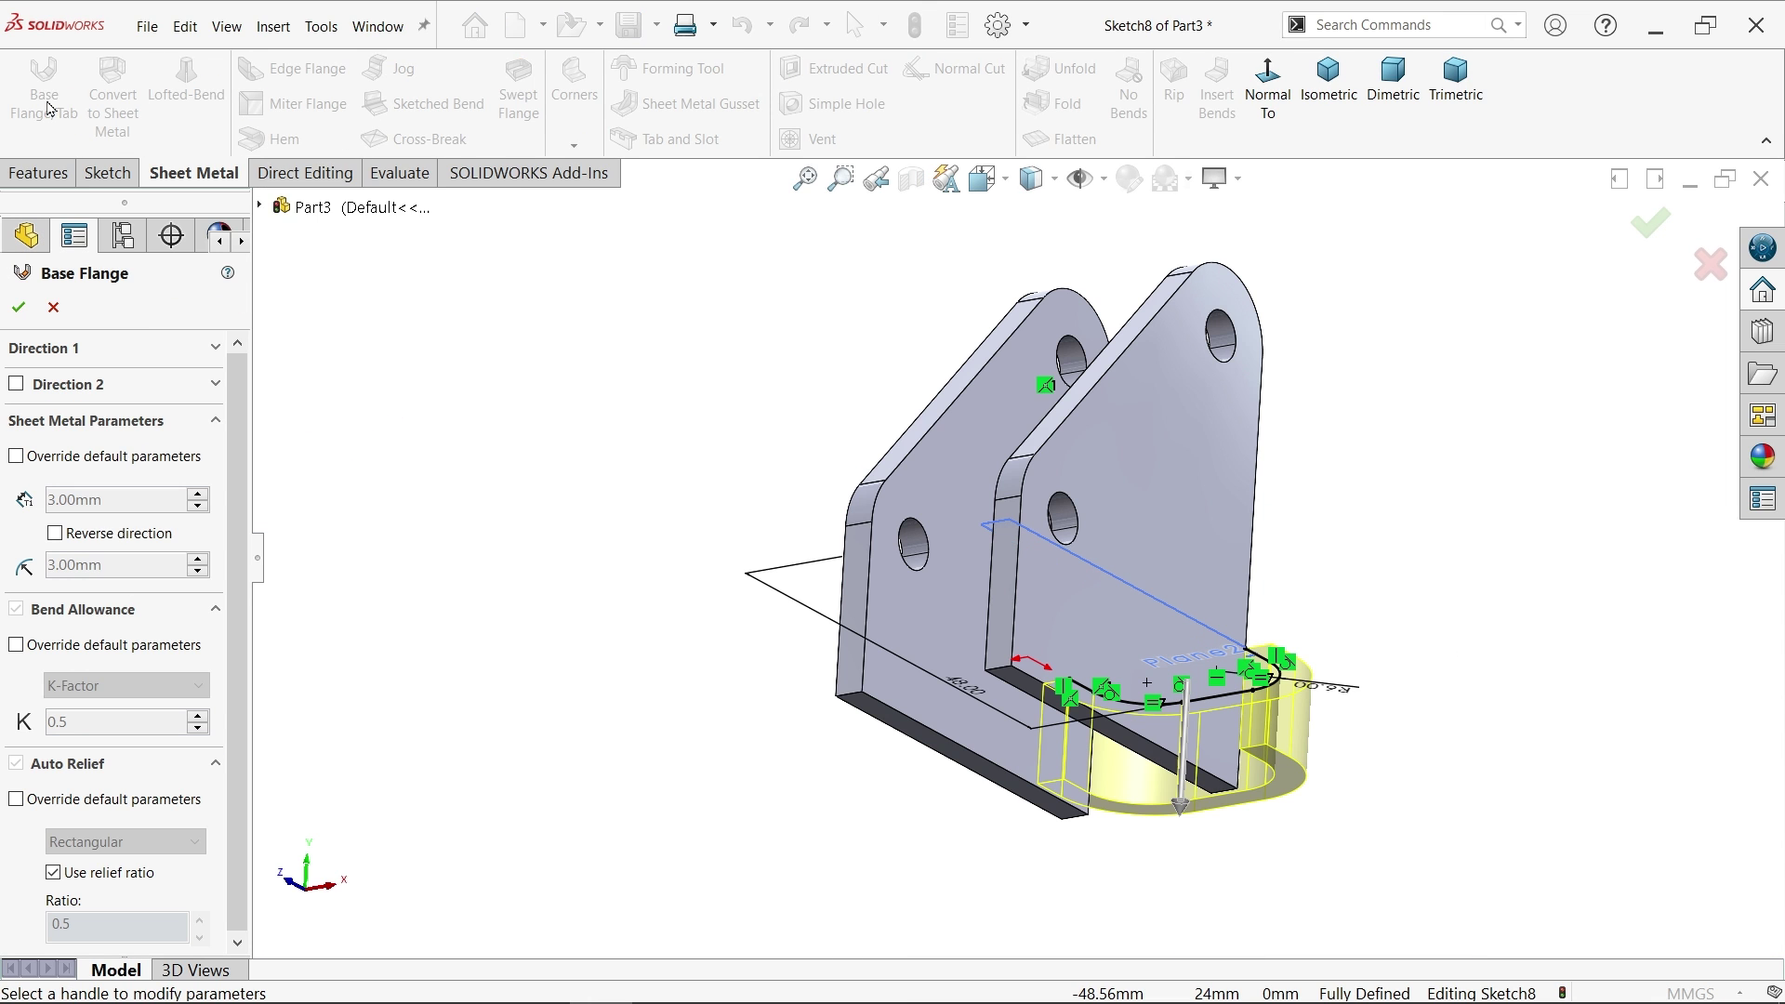
mouse_move(1446, 375)
middle_down()
mouse_move(1136, 688)
mouse_move(1132, 729)
middle_up()
key(ctrl+8)
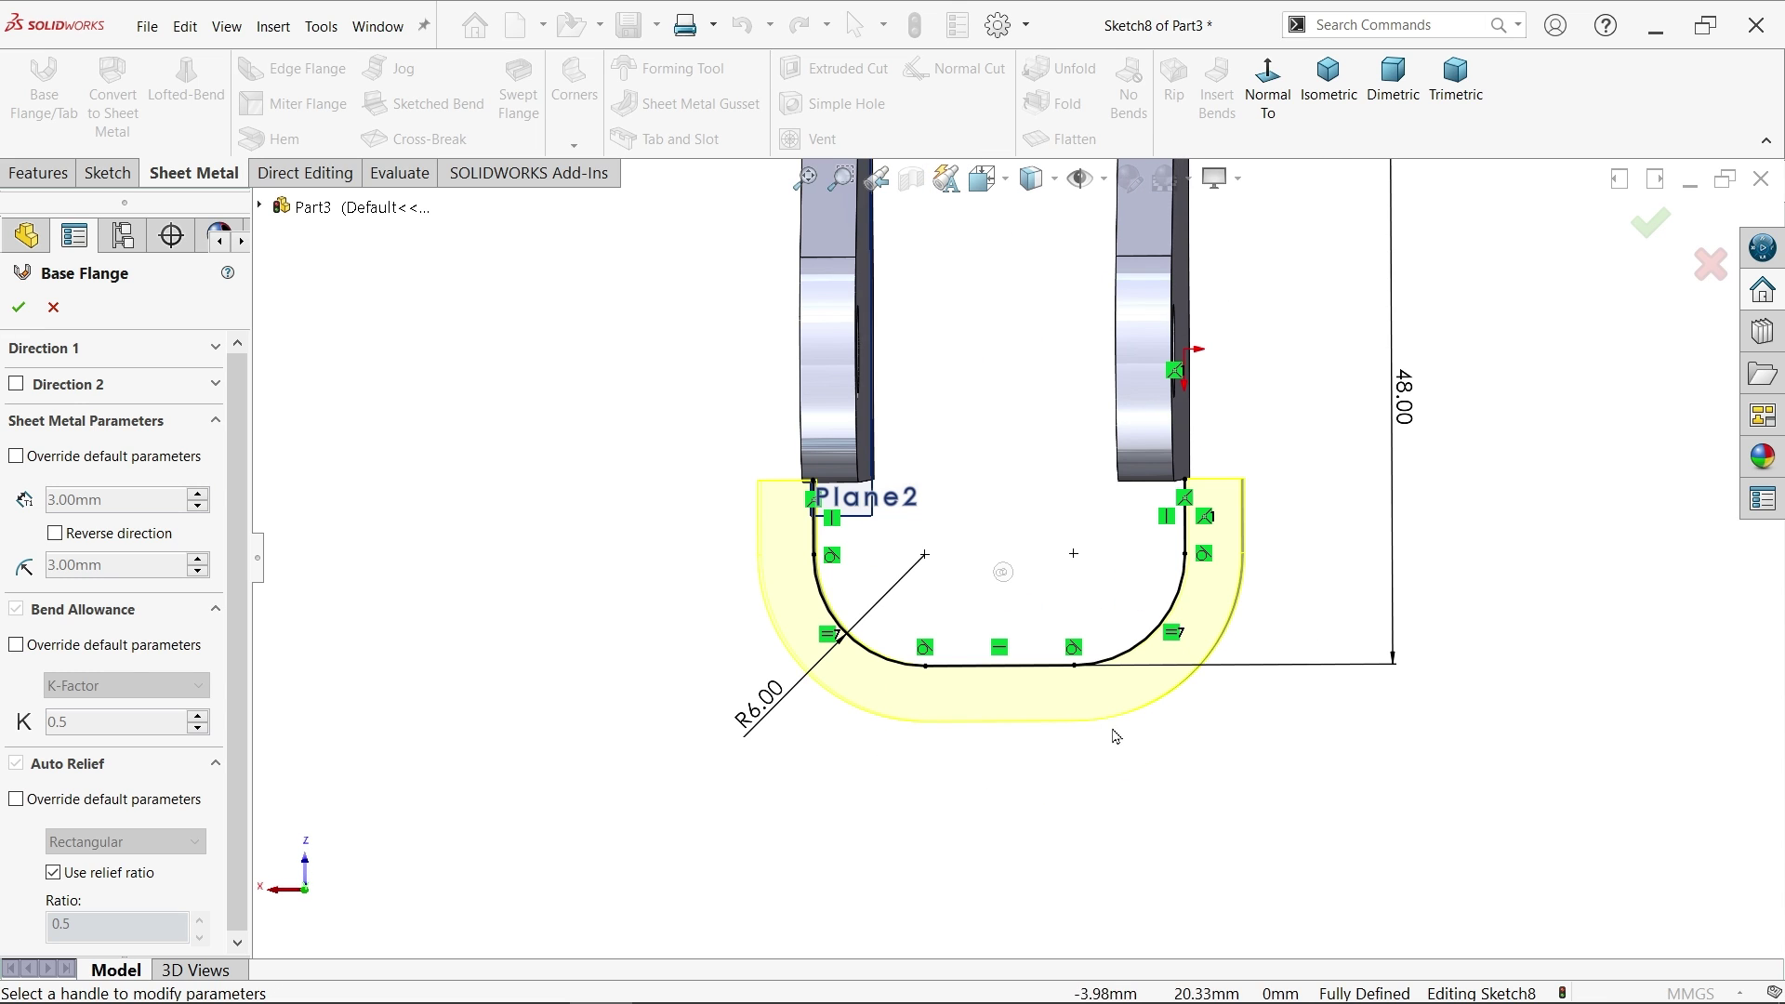
scroll(1042, 635, down, 2)
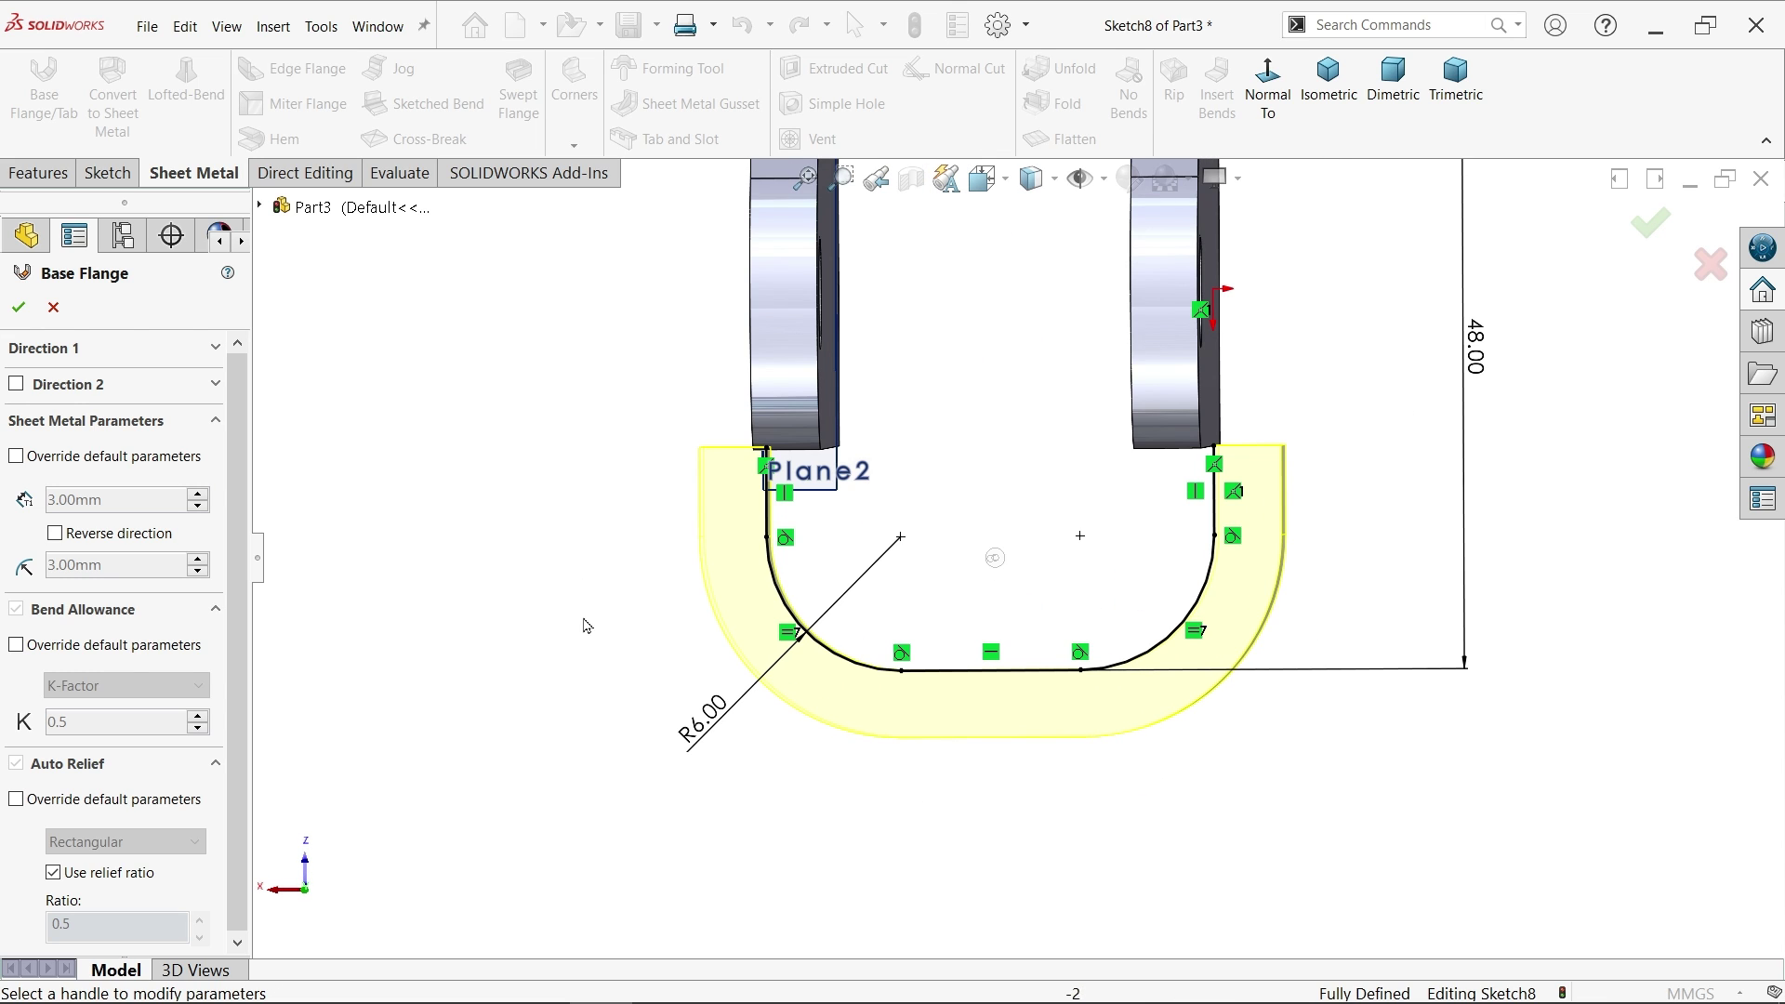
click(158, 356)
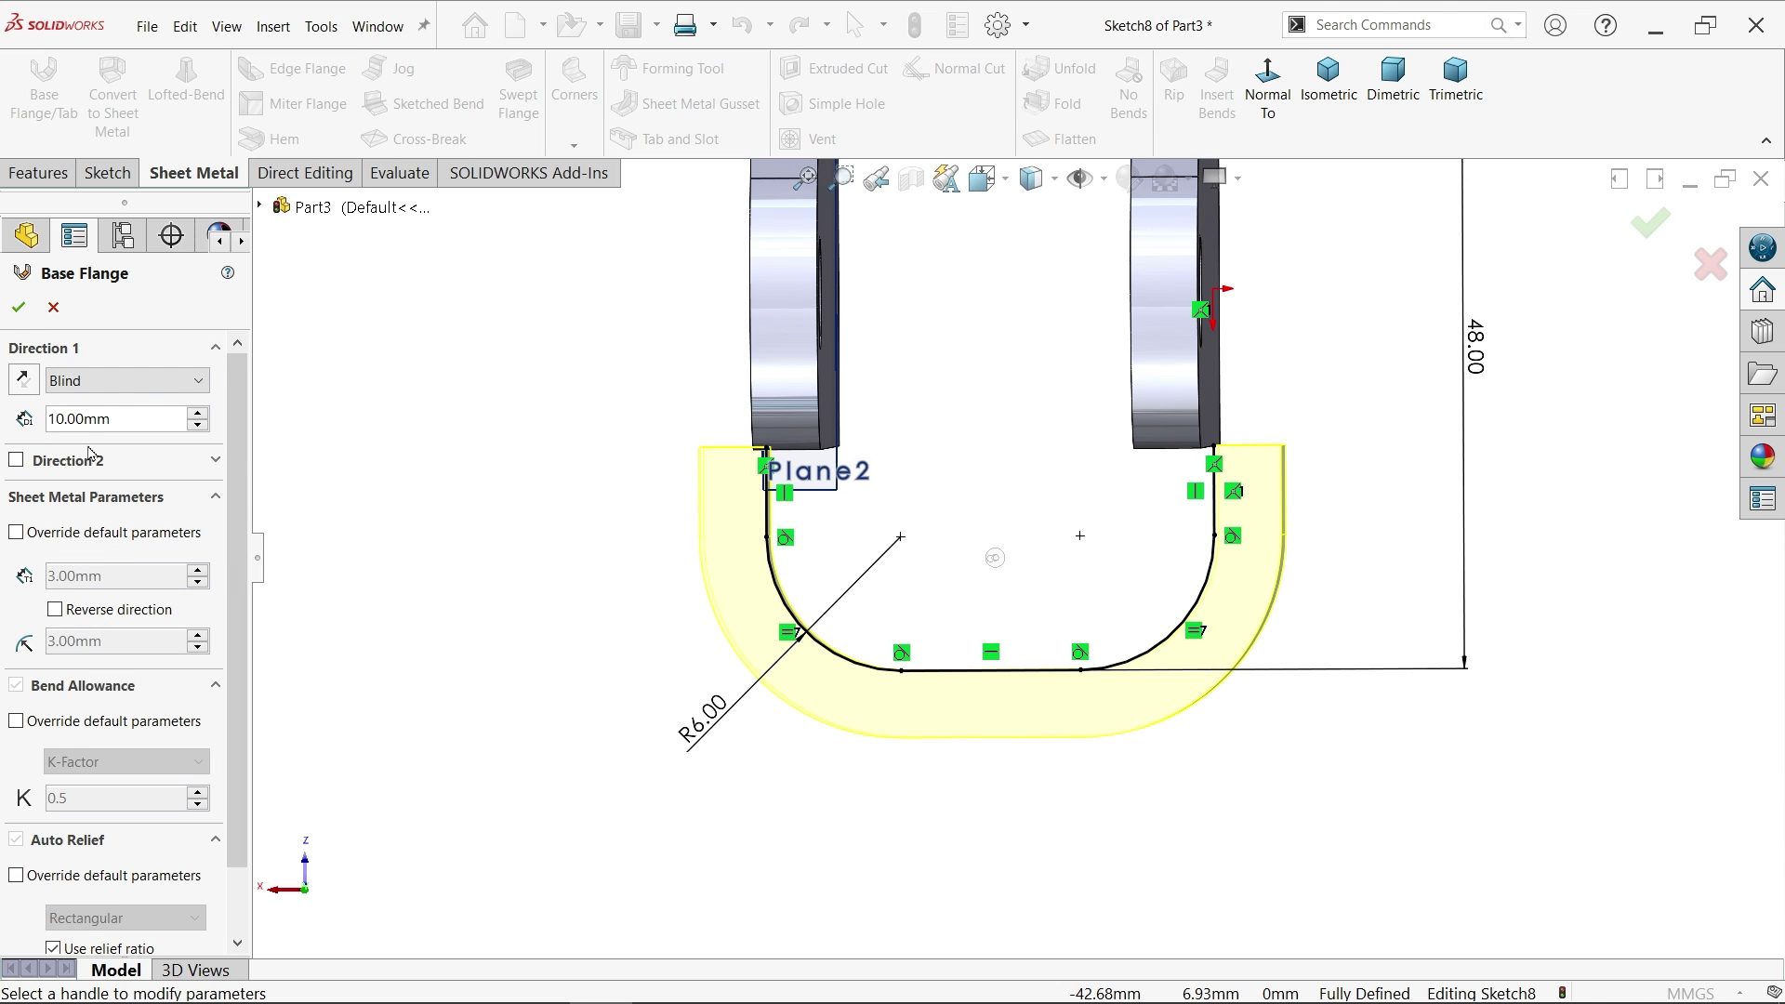
click(56, 611)
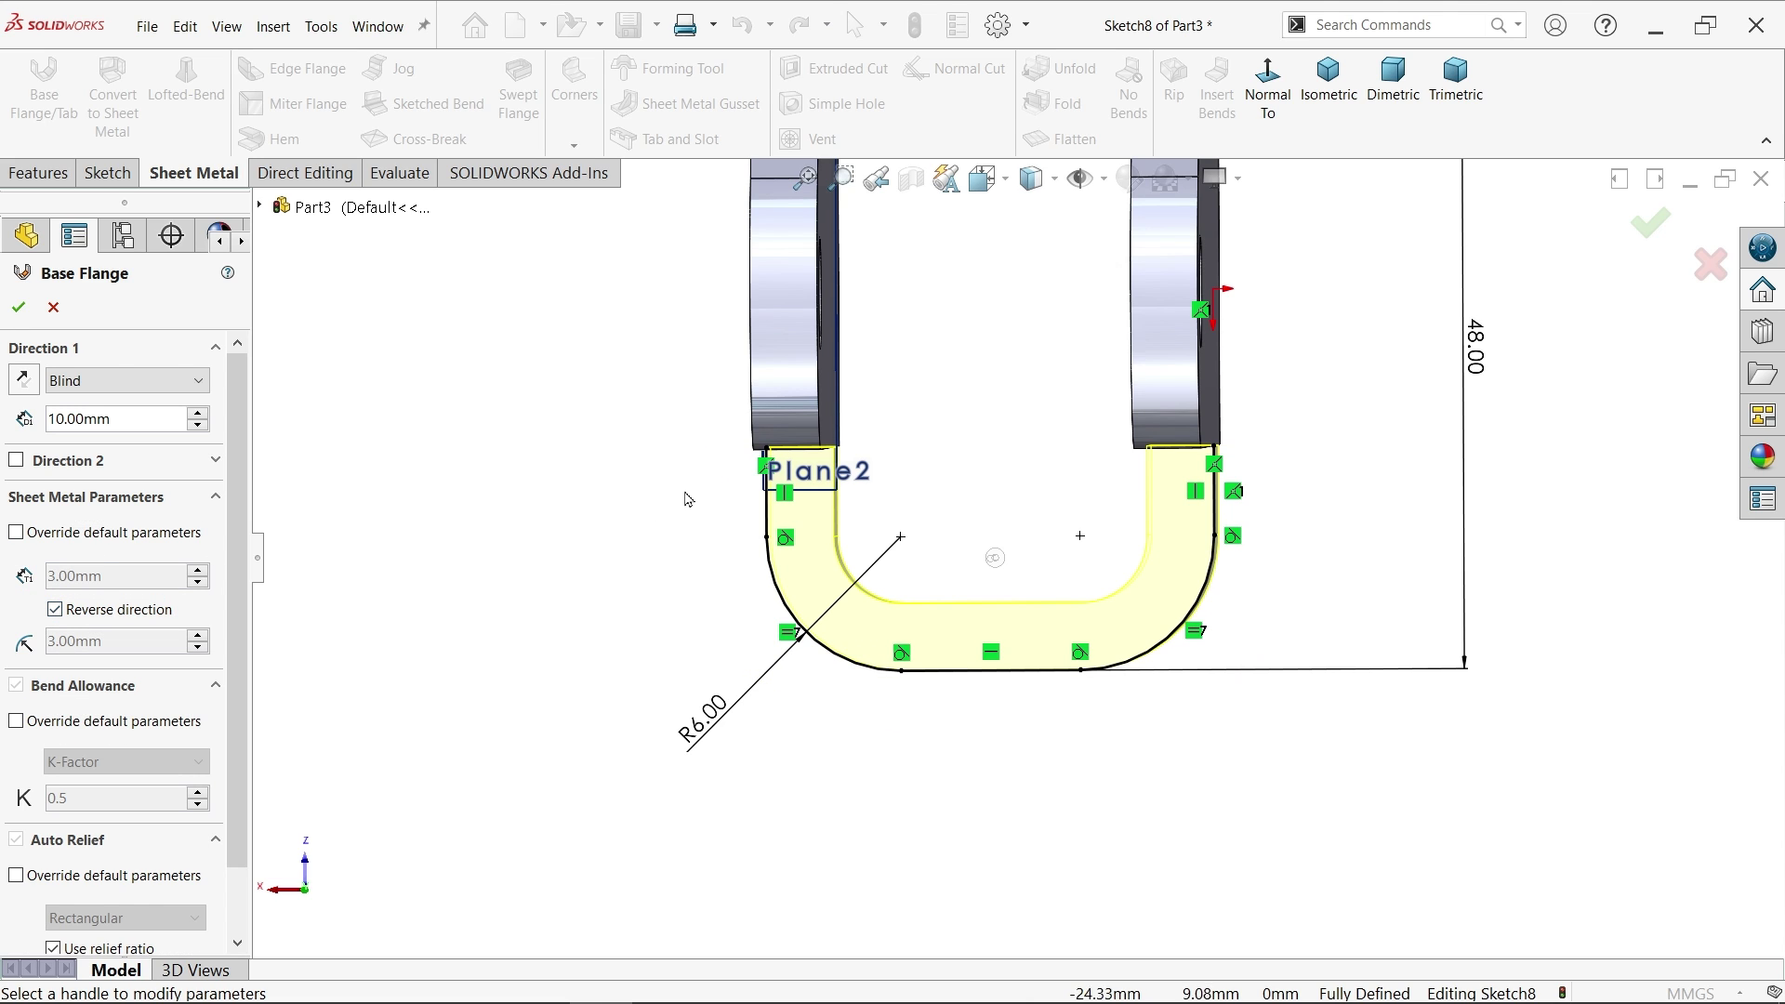
Step: Flip the flange direction, set its depth to 22 mm, and build Base-Flange2
middle_drag(996, 518, 1049, 138)
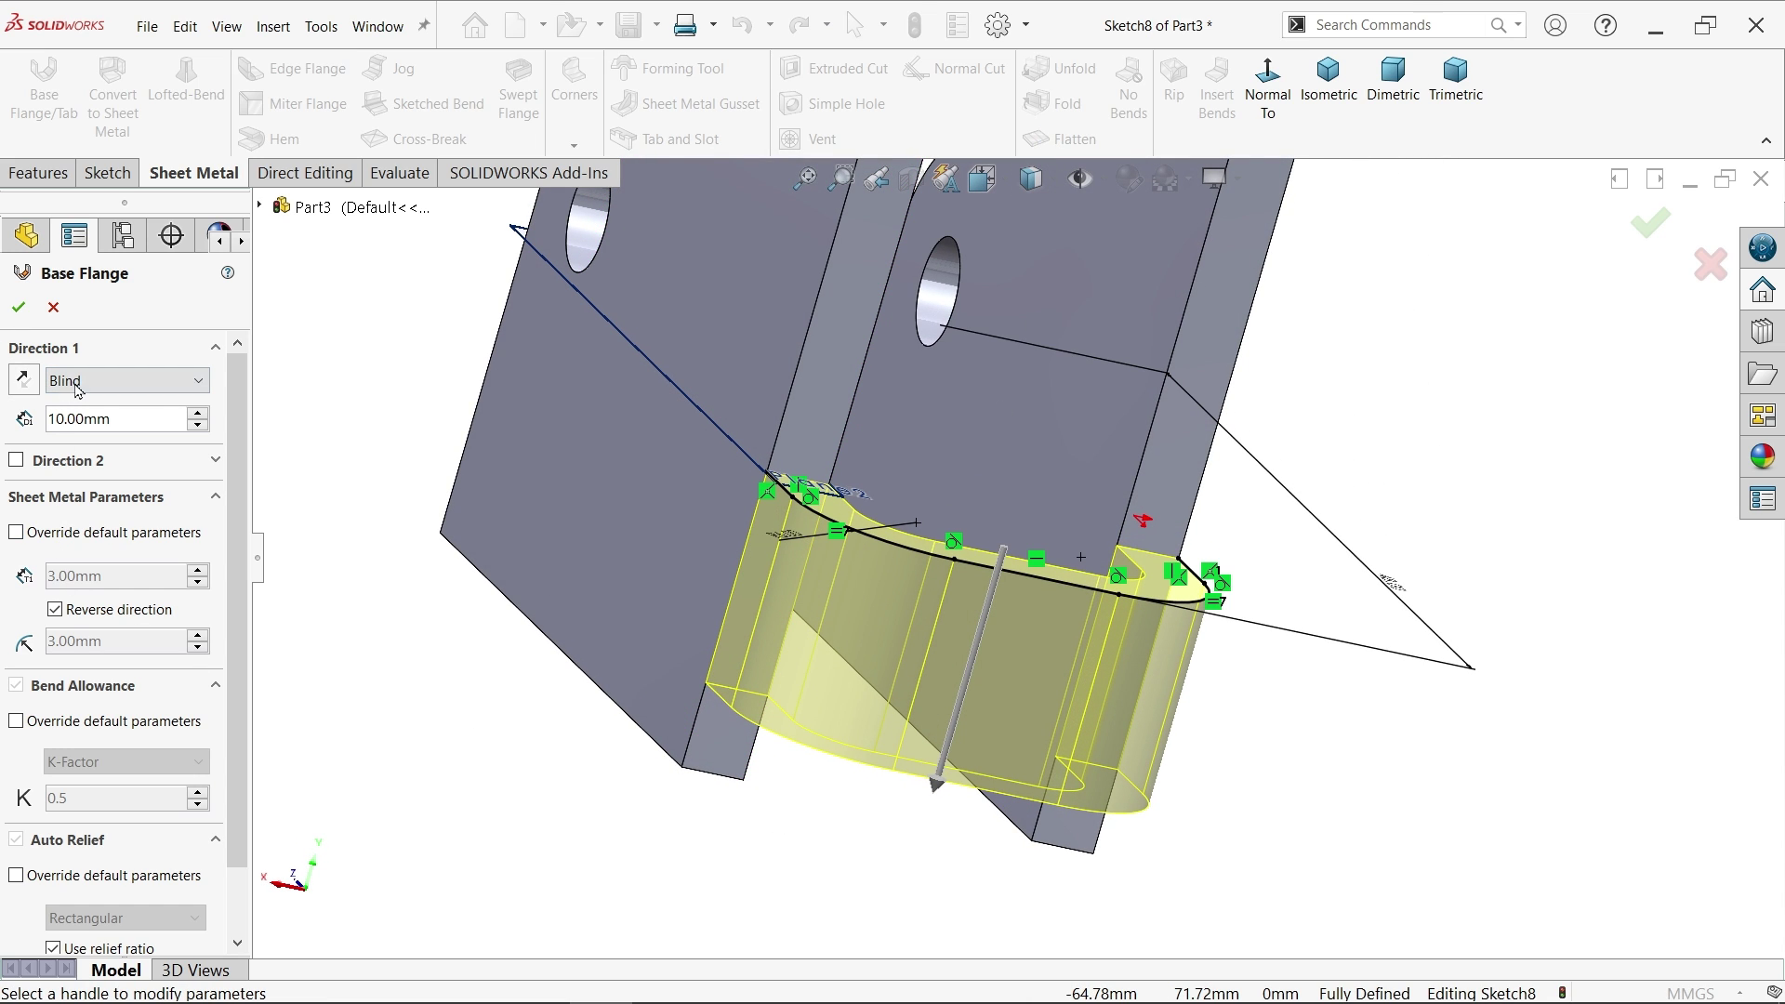
click(21, 385)
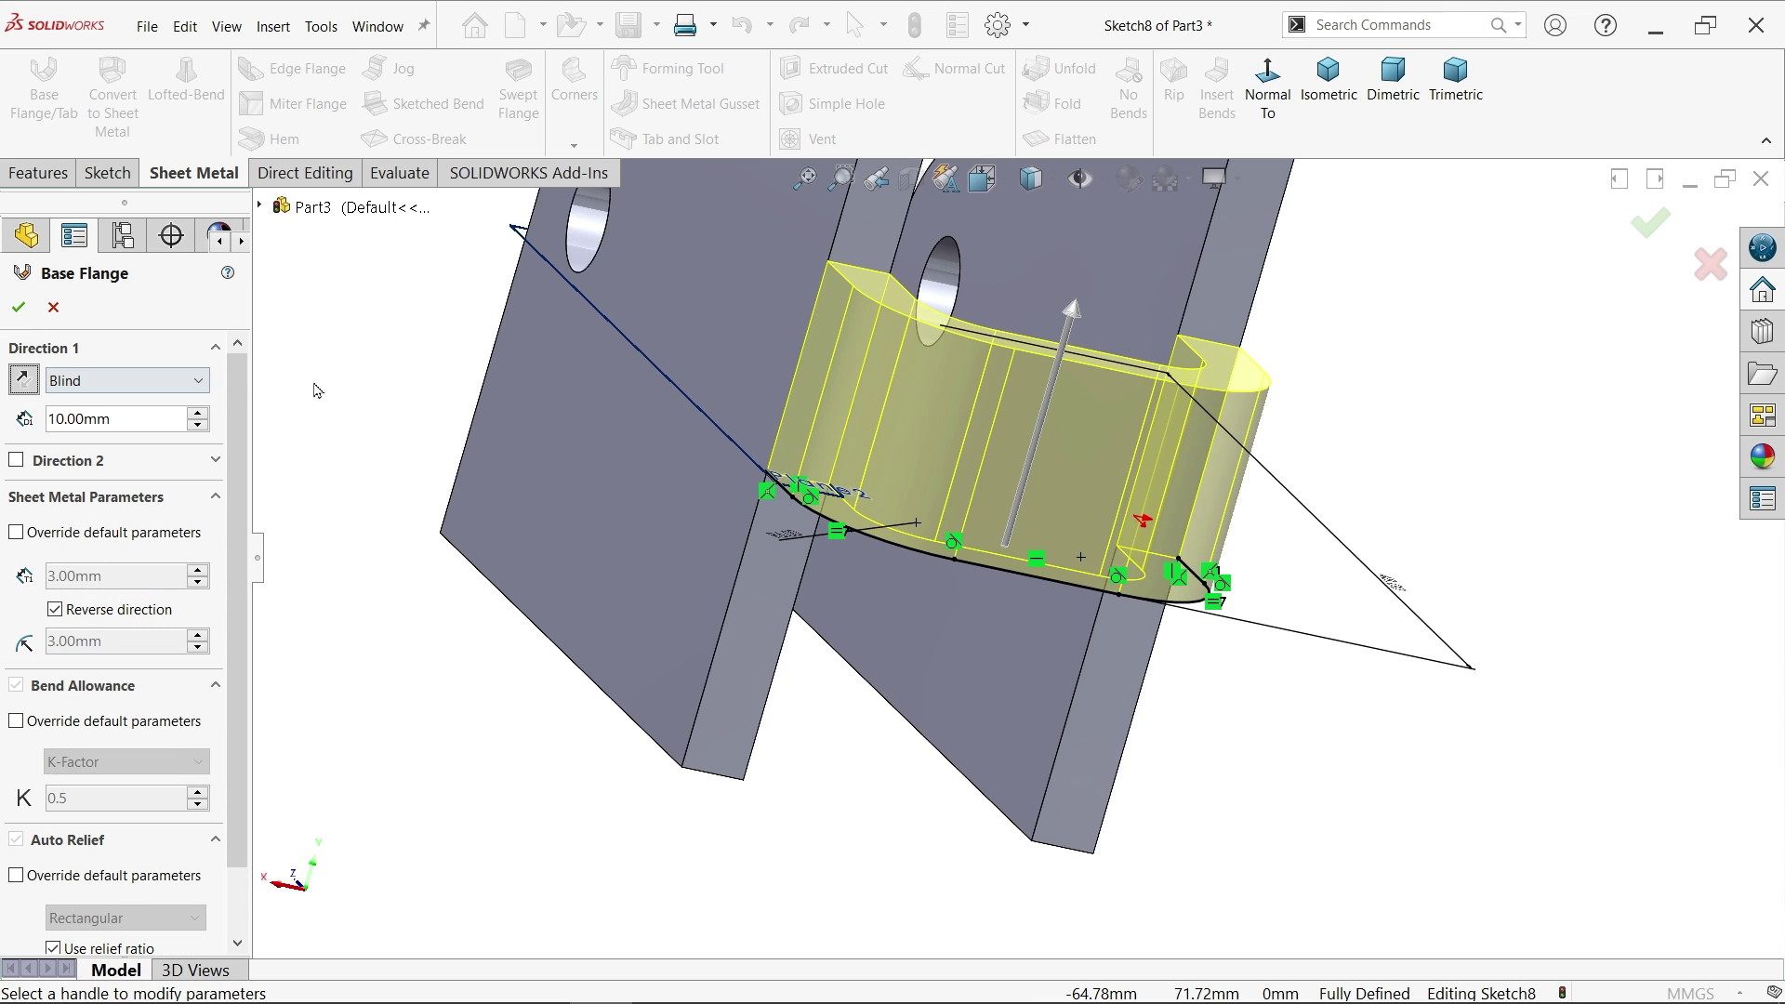
drag(138, 418, 38, 418)
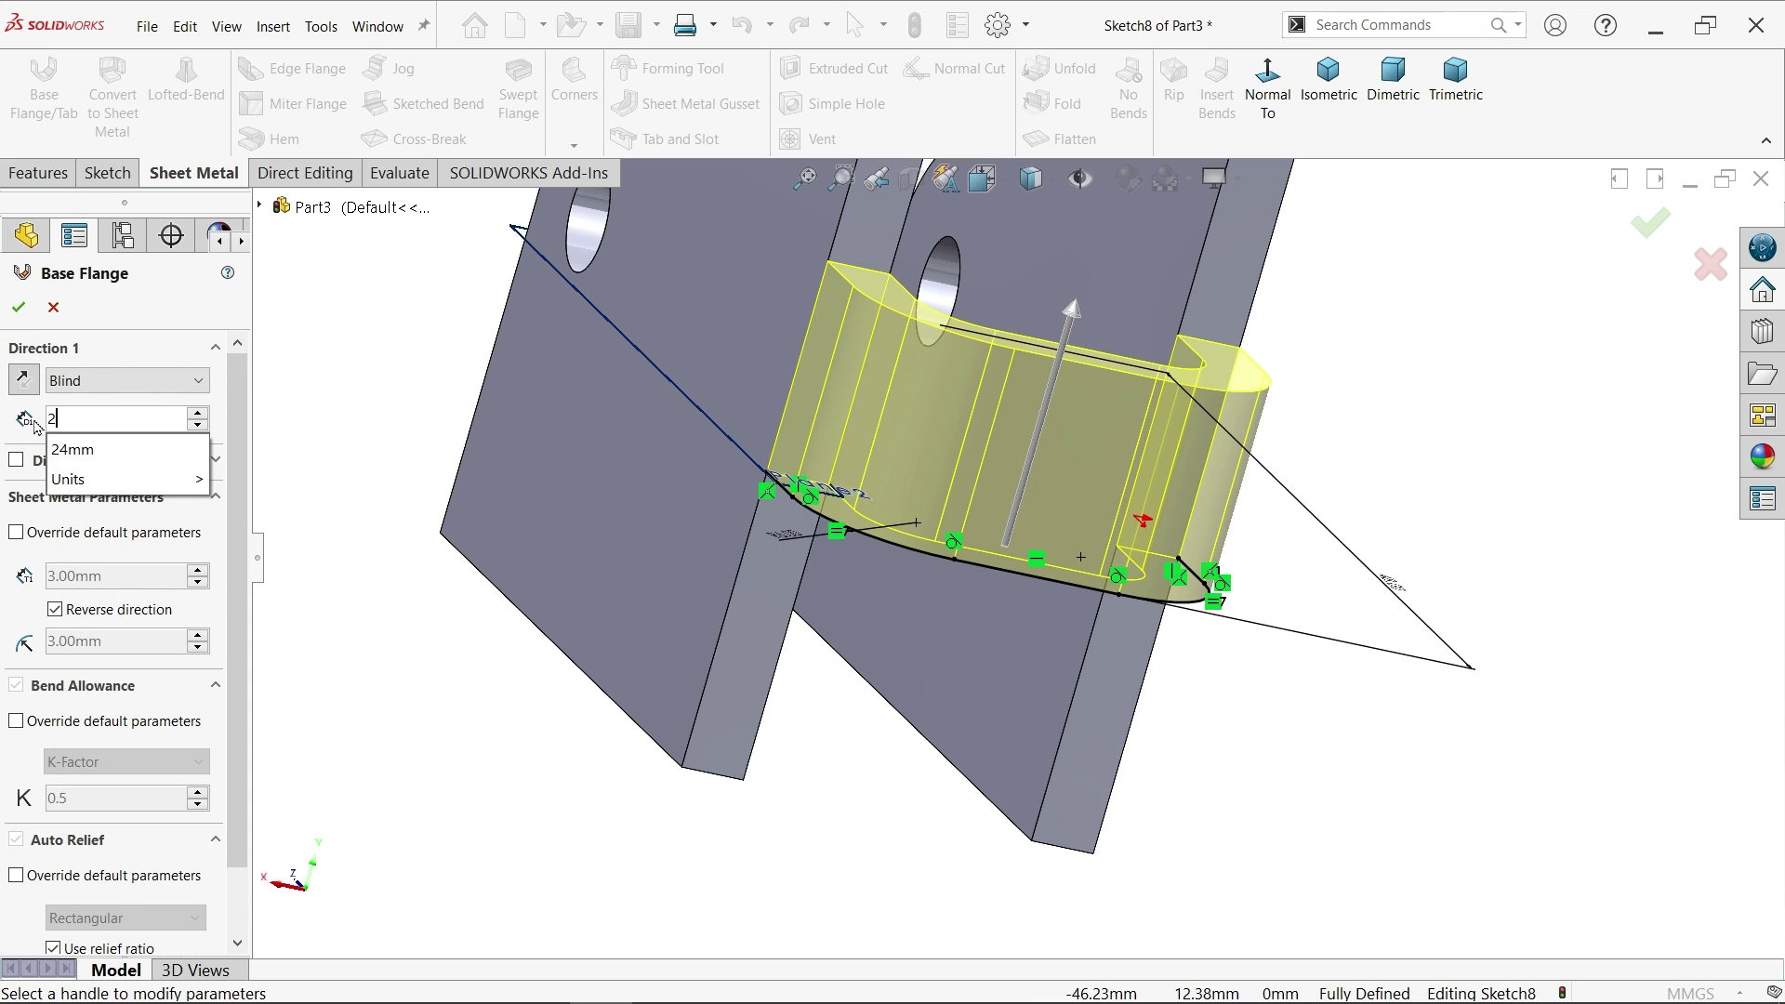
text(2)
key(Return)
middle_drag(930, 465, 1062, 253)
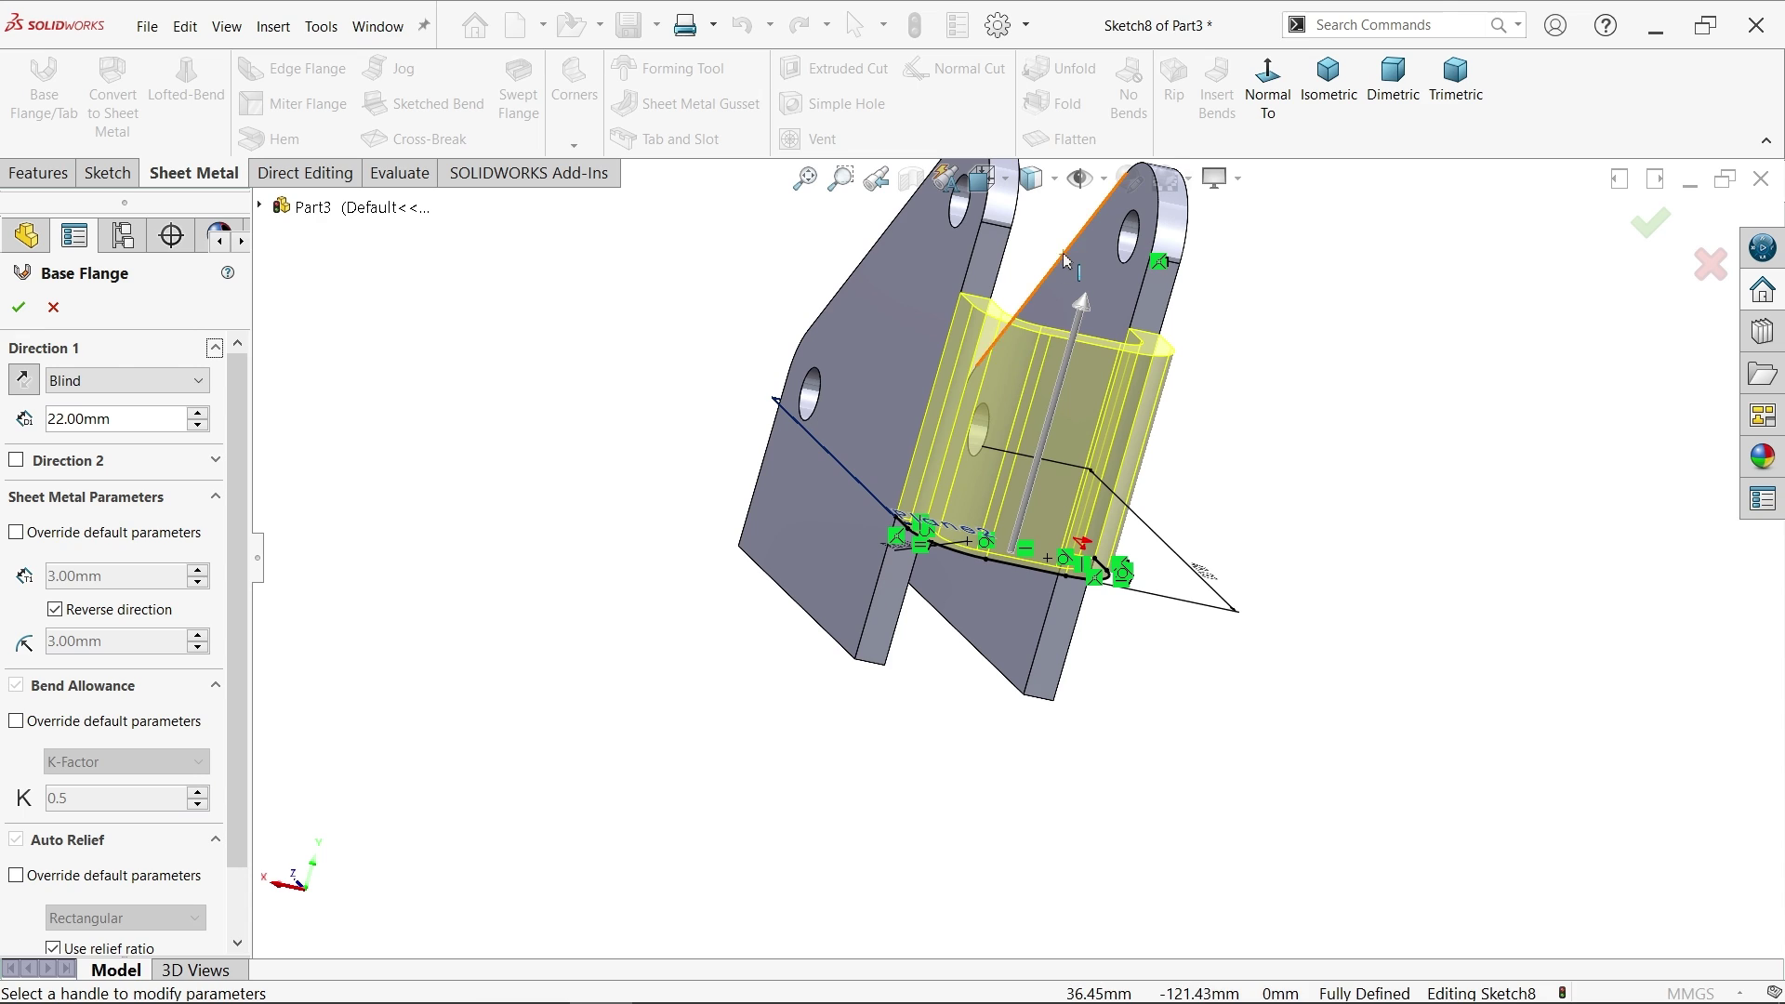
scroll(1063, 253, down, 2)
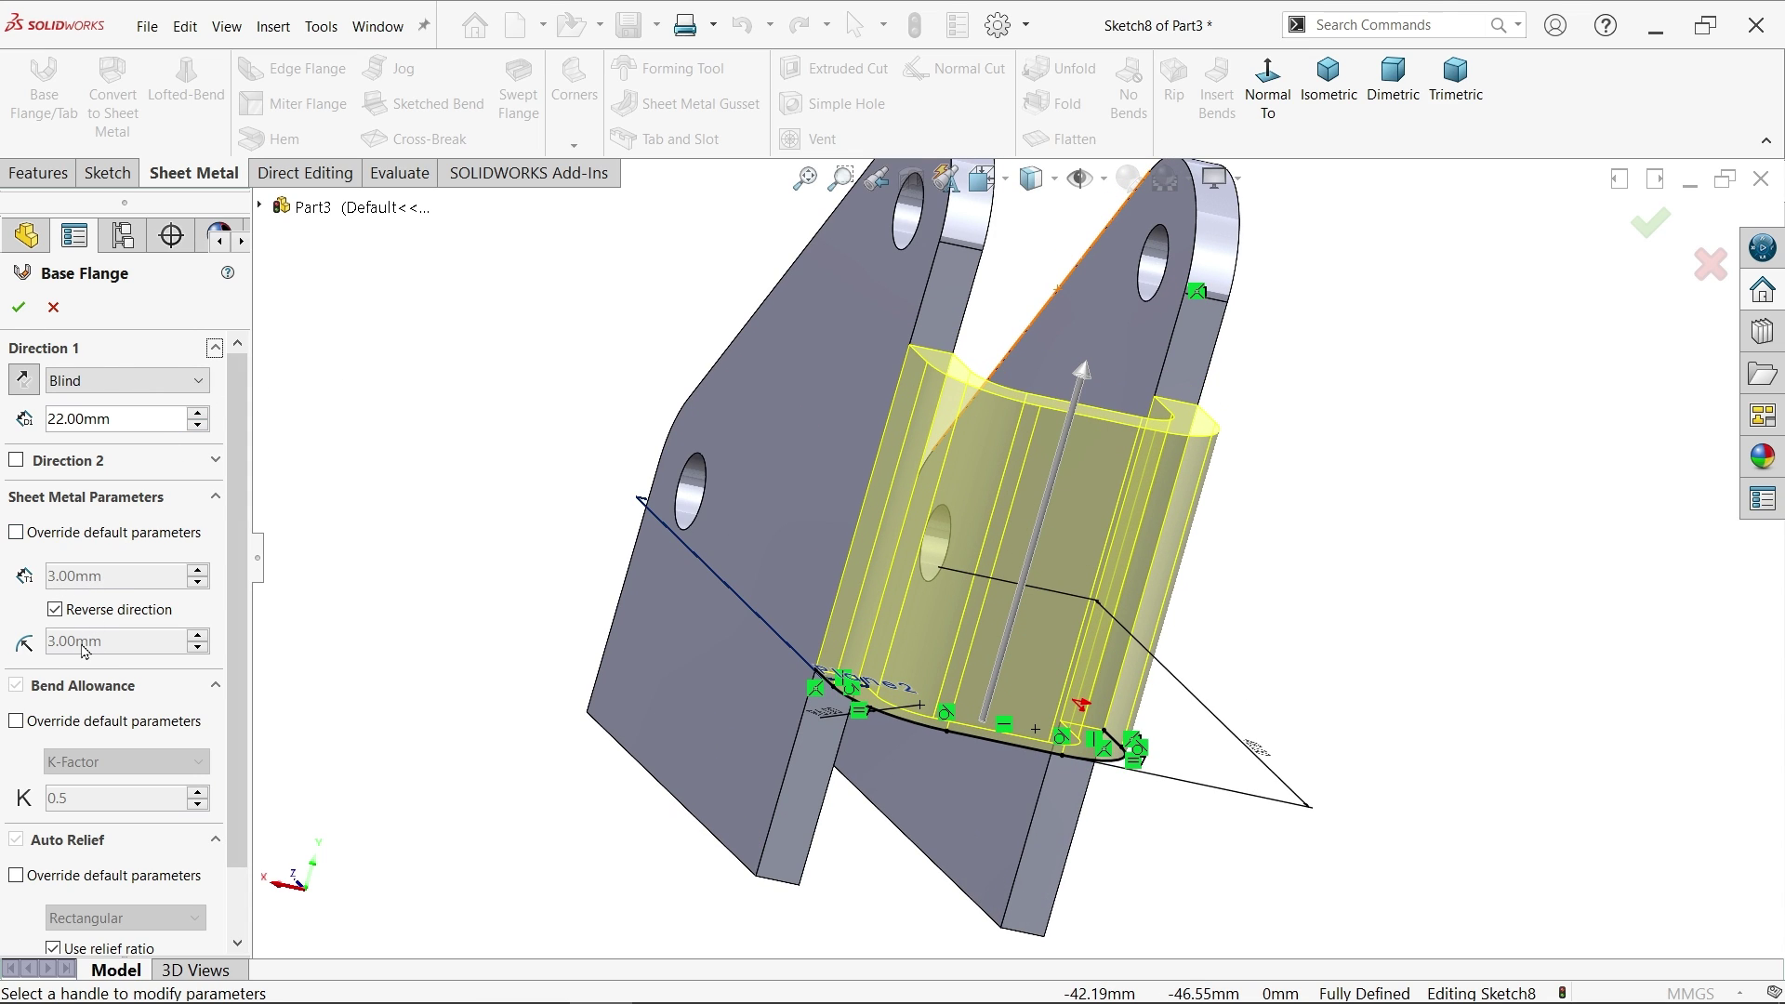
click(17, 306)
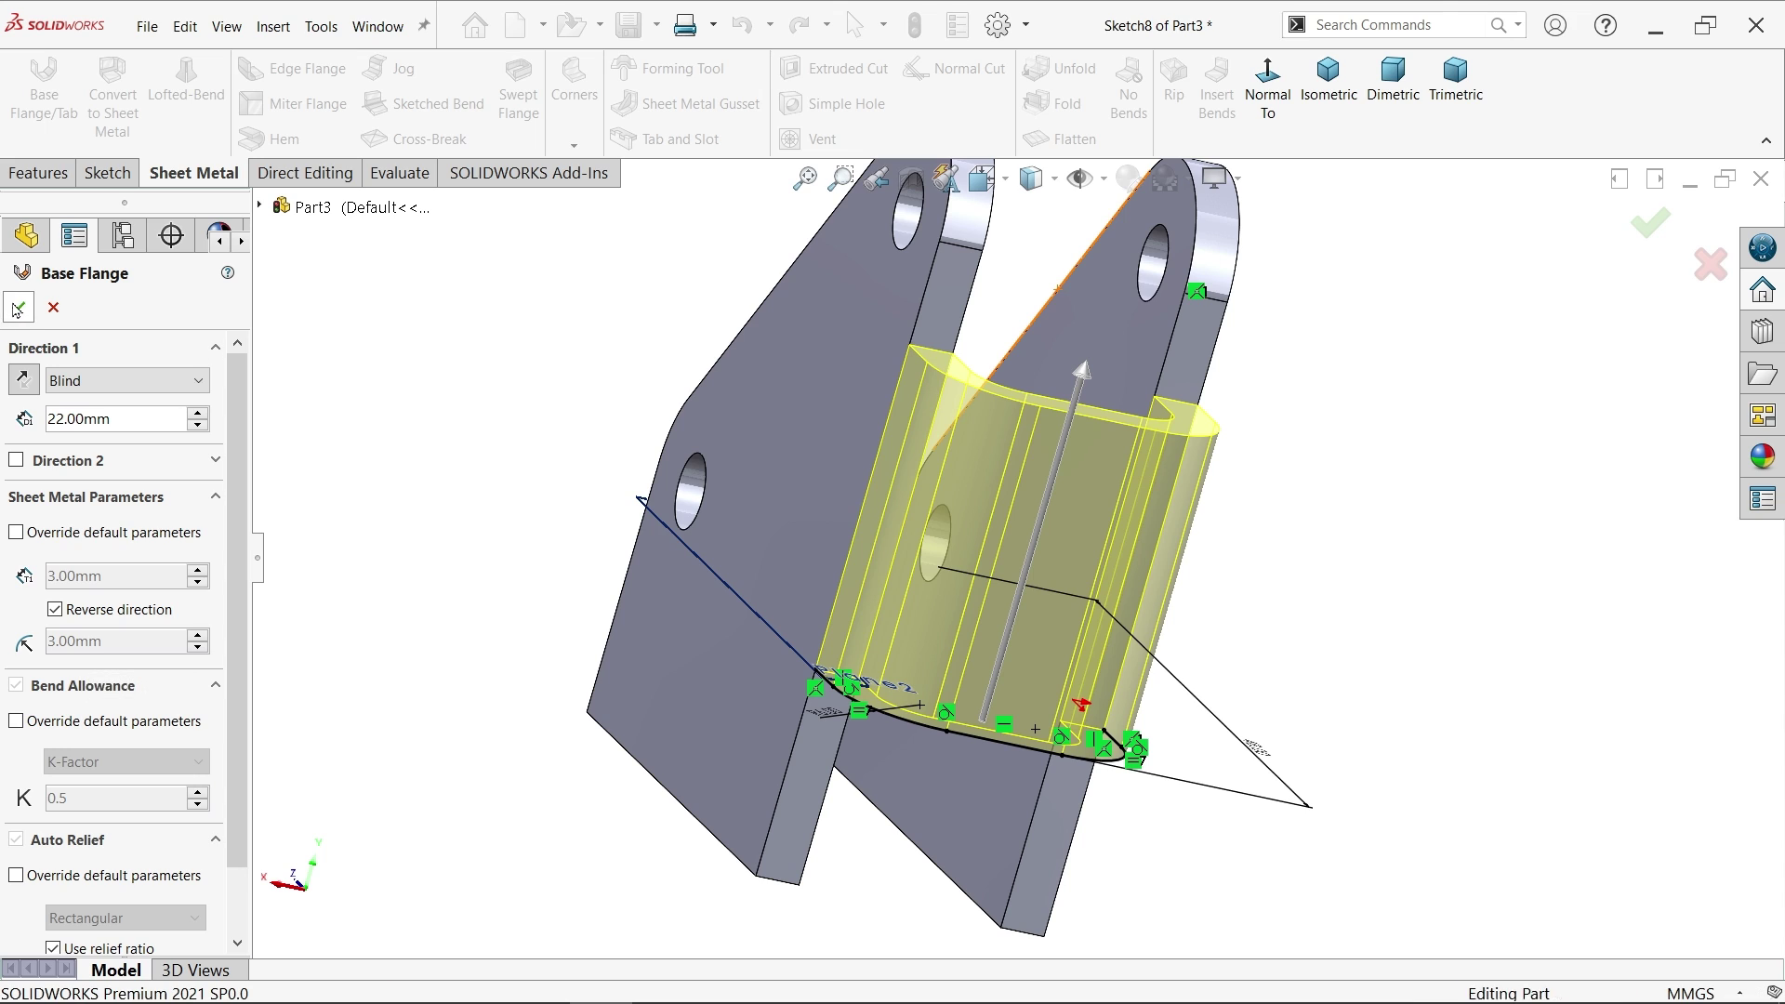
Step: Hide Plane2
click(662, 521)
click(753, 451)
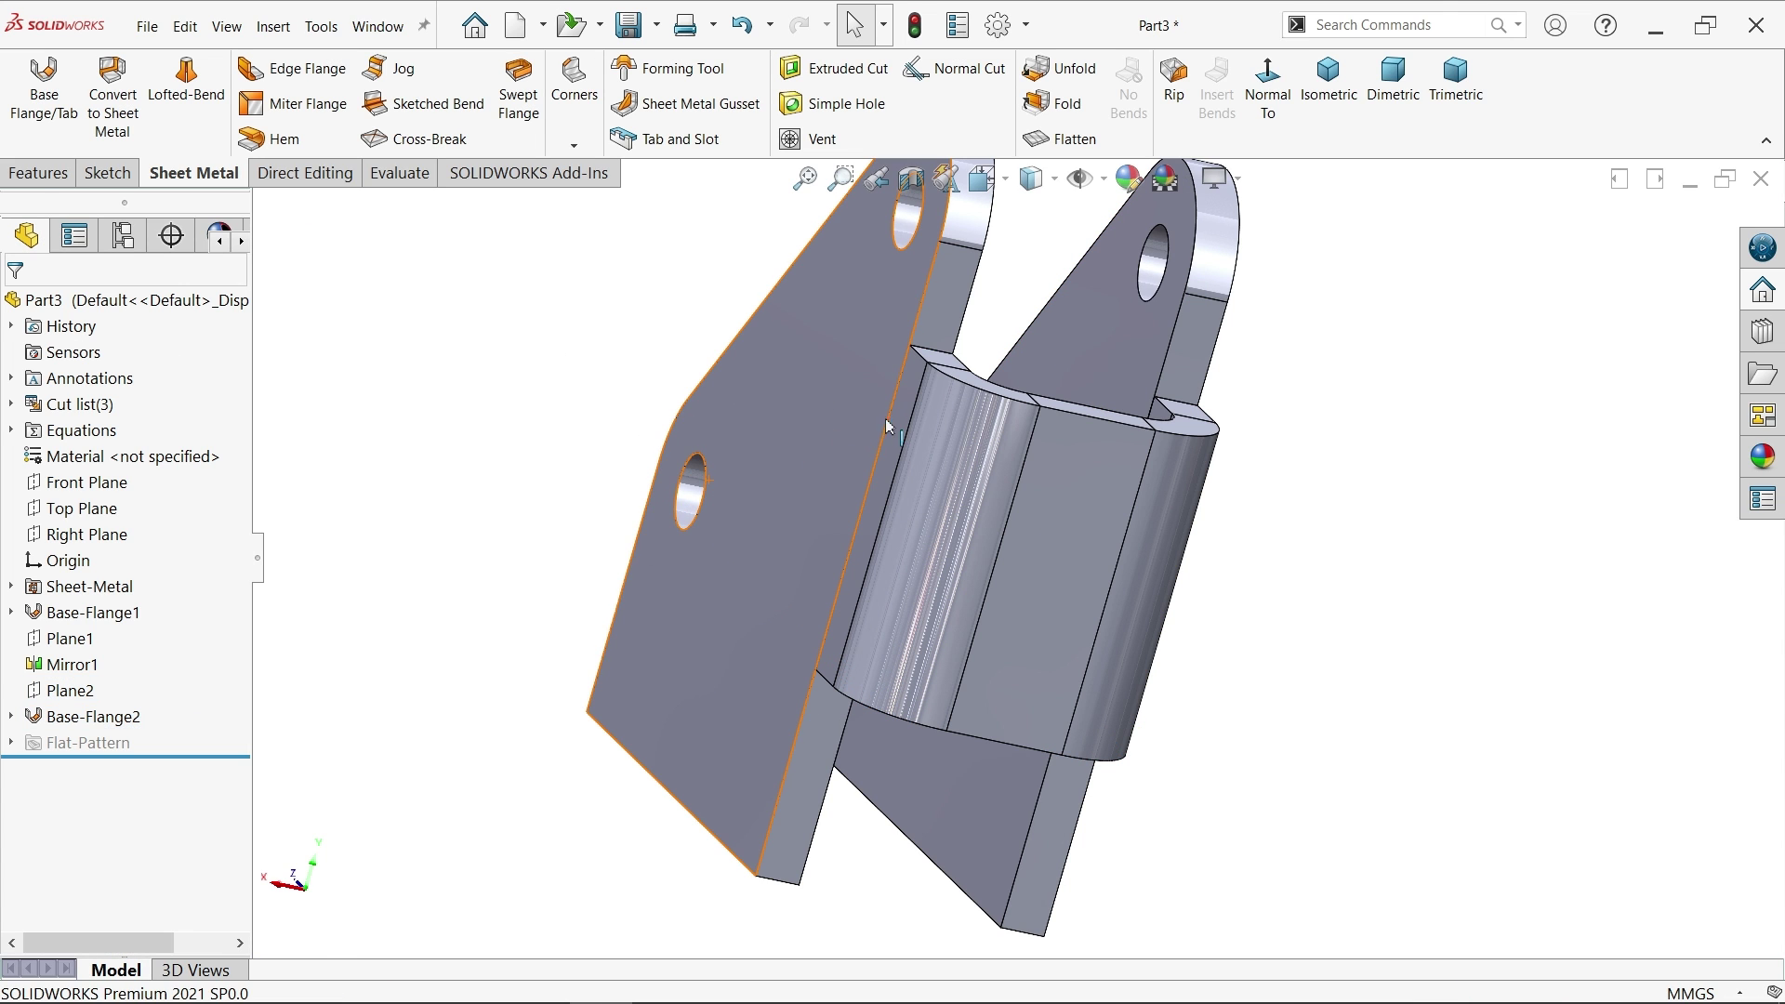
middle_drag(886, 419, 1209, 382)
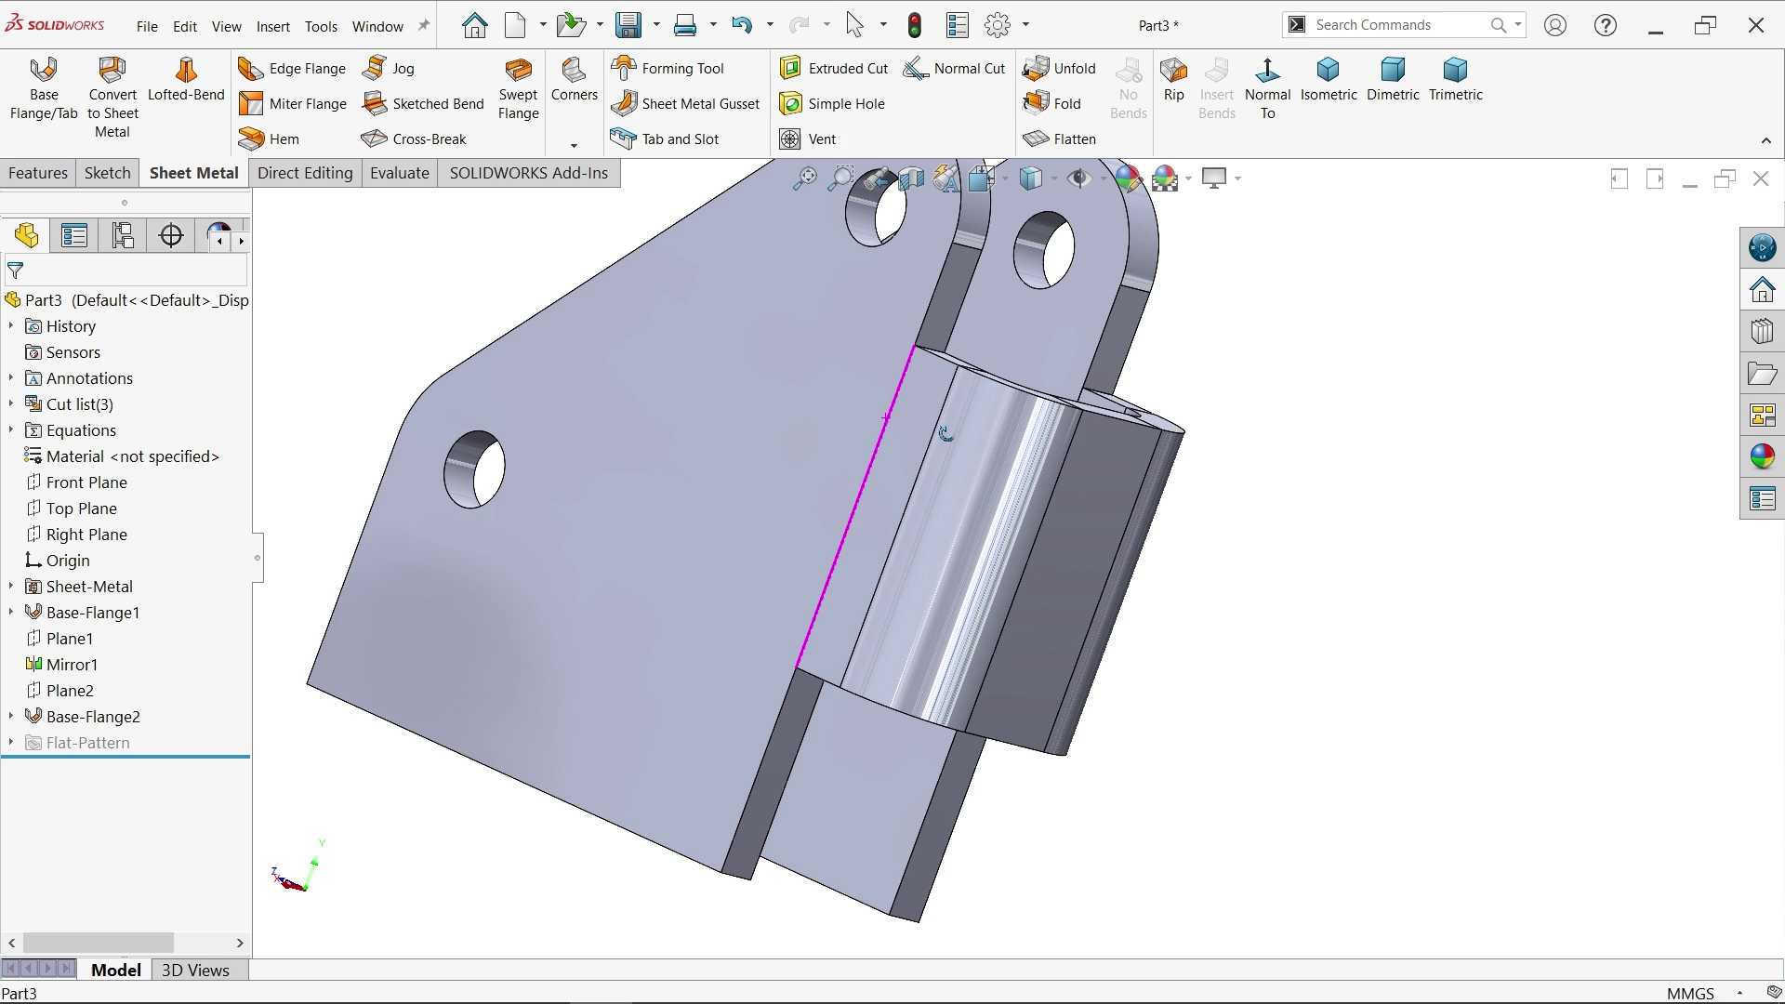
Step: Expand the cut list and inspect the separate plate and bridge faces in isometric view
click(12, 404)
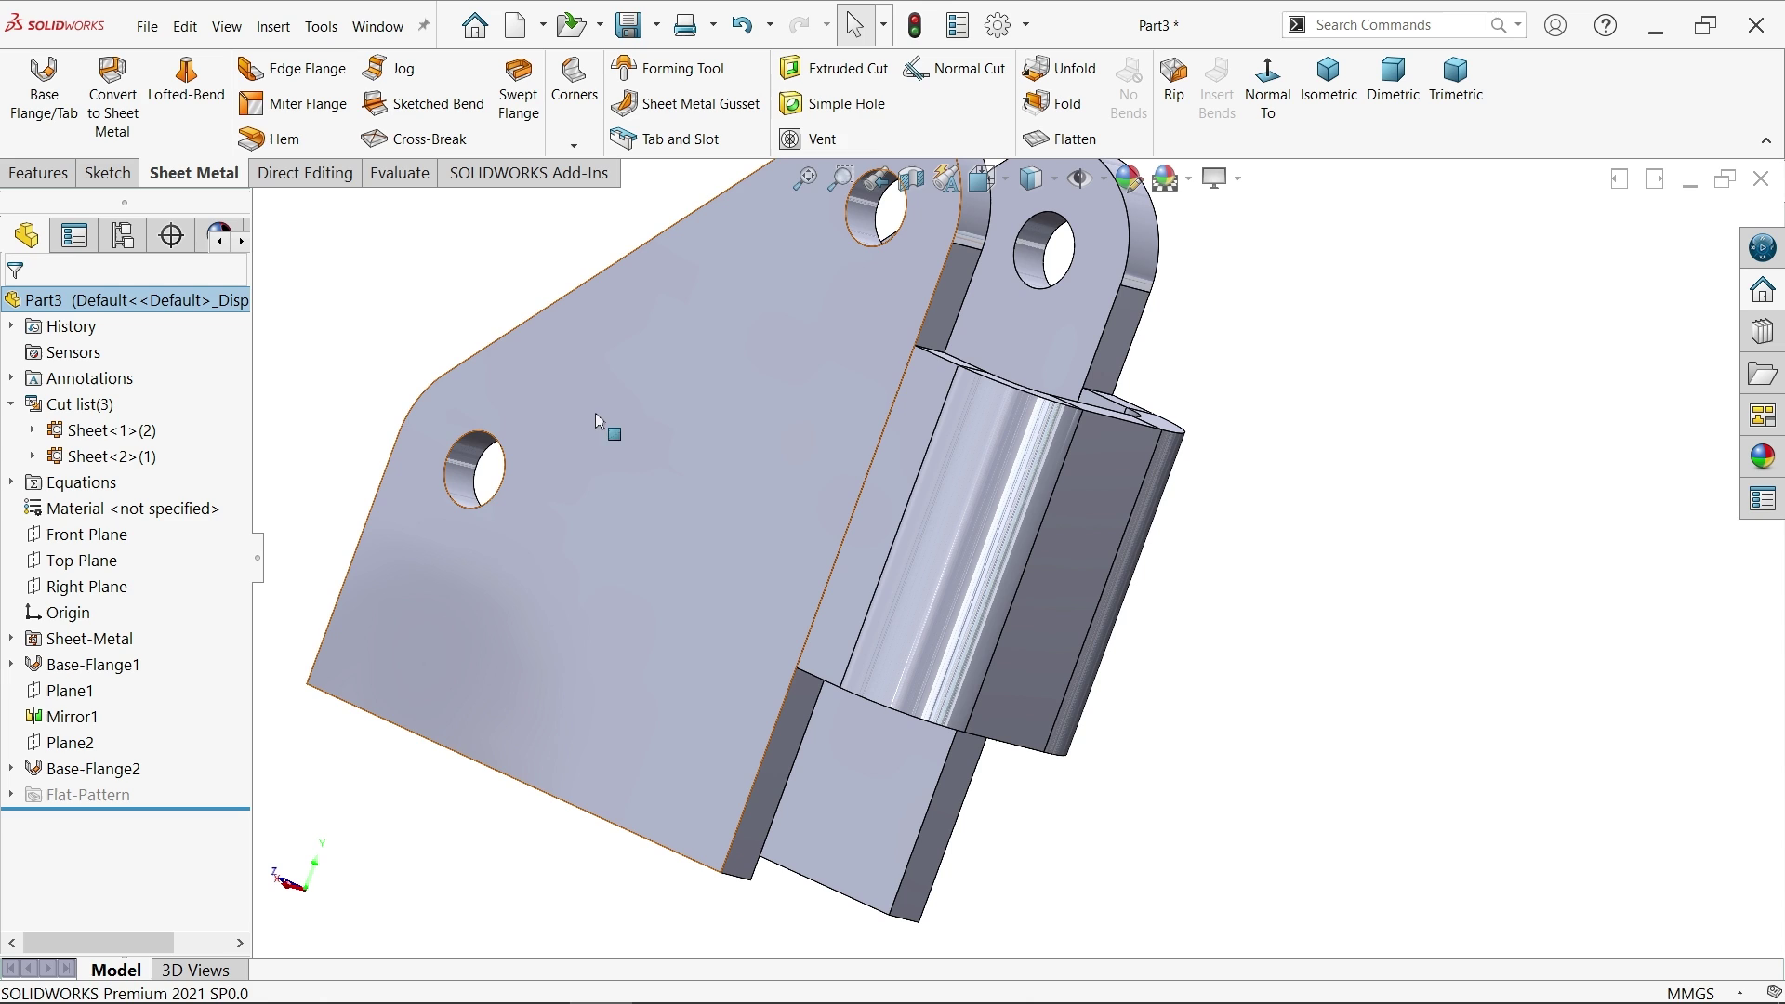
click(621, 401)
click(978, 478)
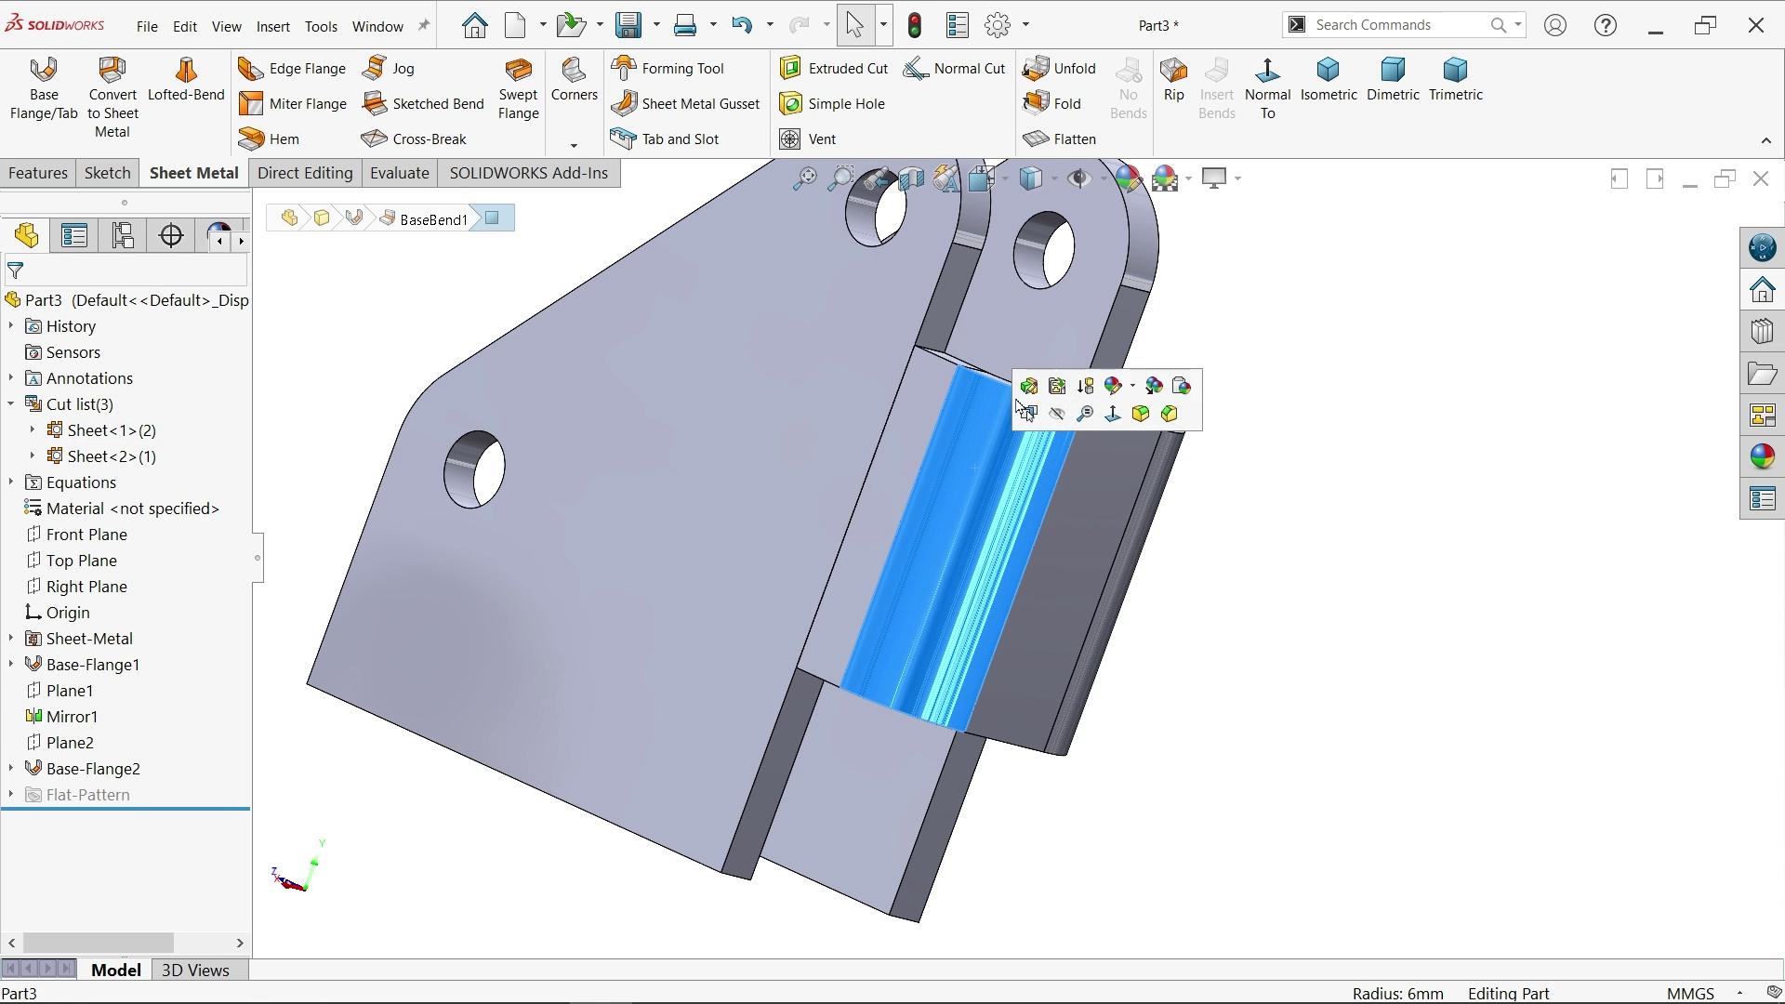
click(1116, 465)
middle_drag(1204, 476, 980, 377)
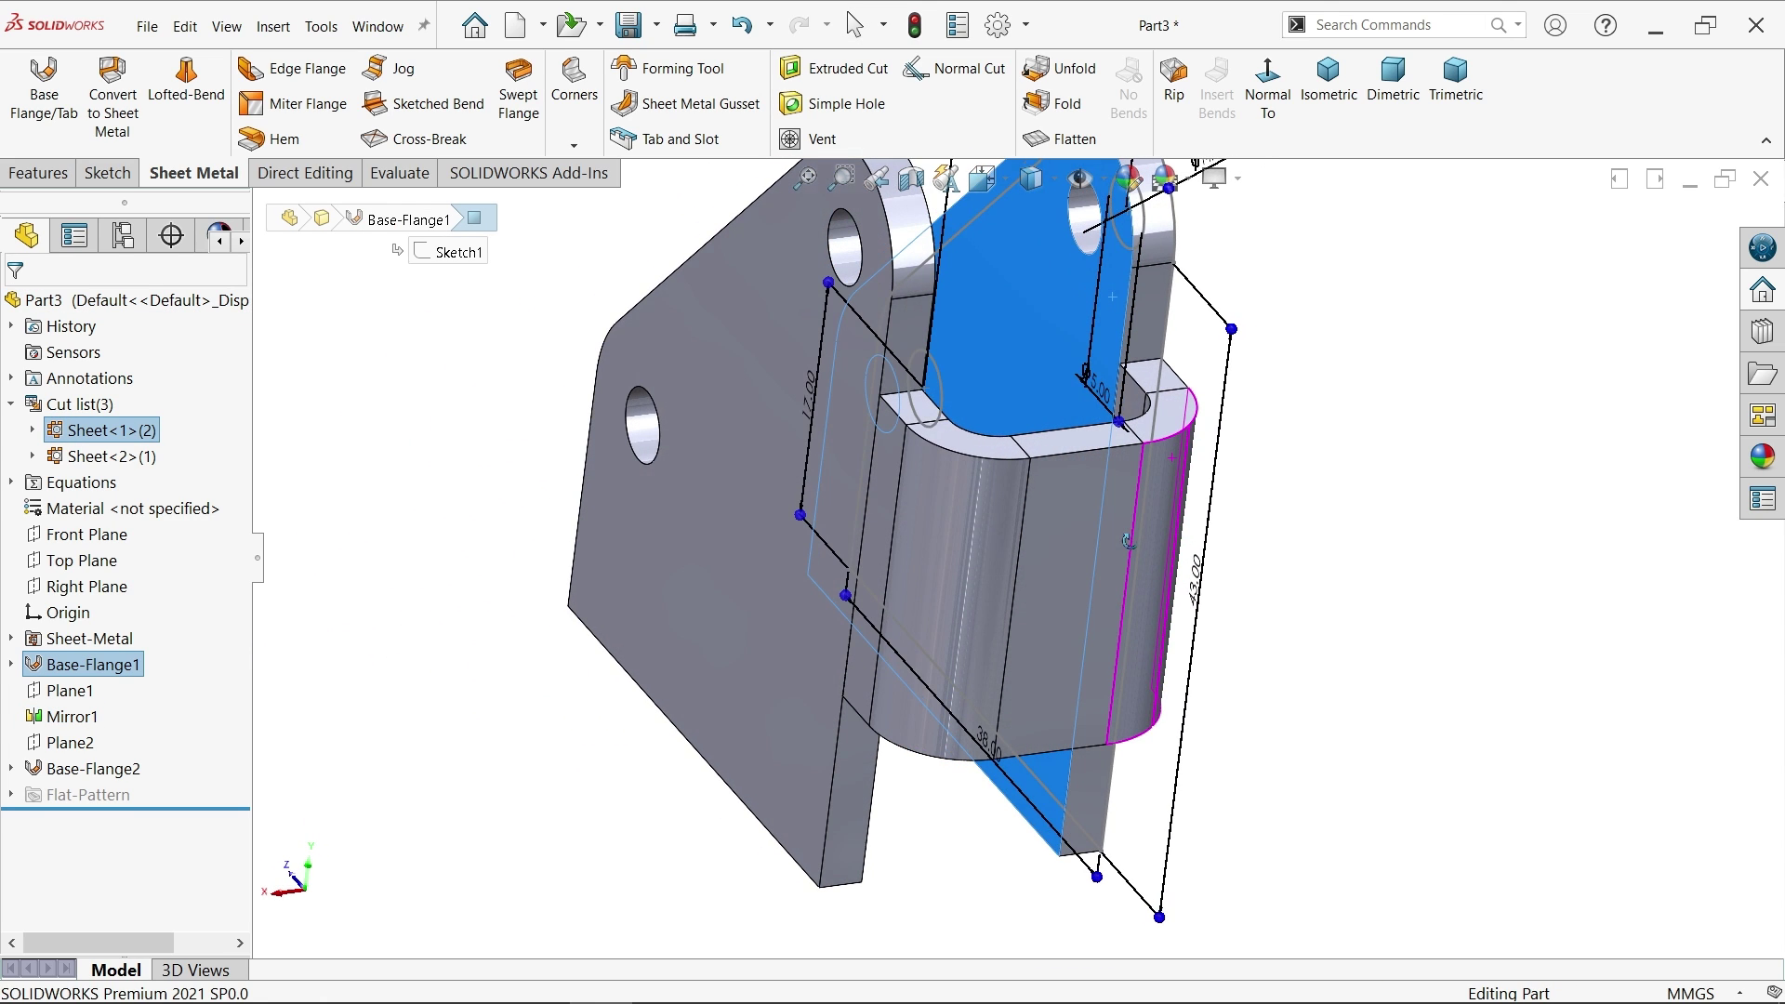
key(Escape)
key(ctrl+7)
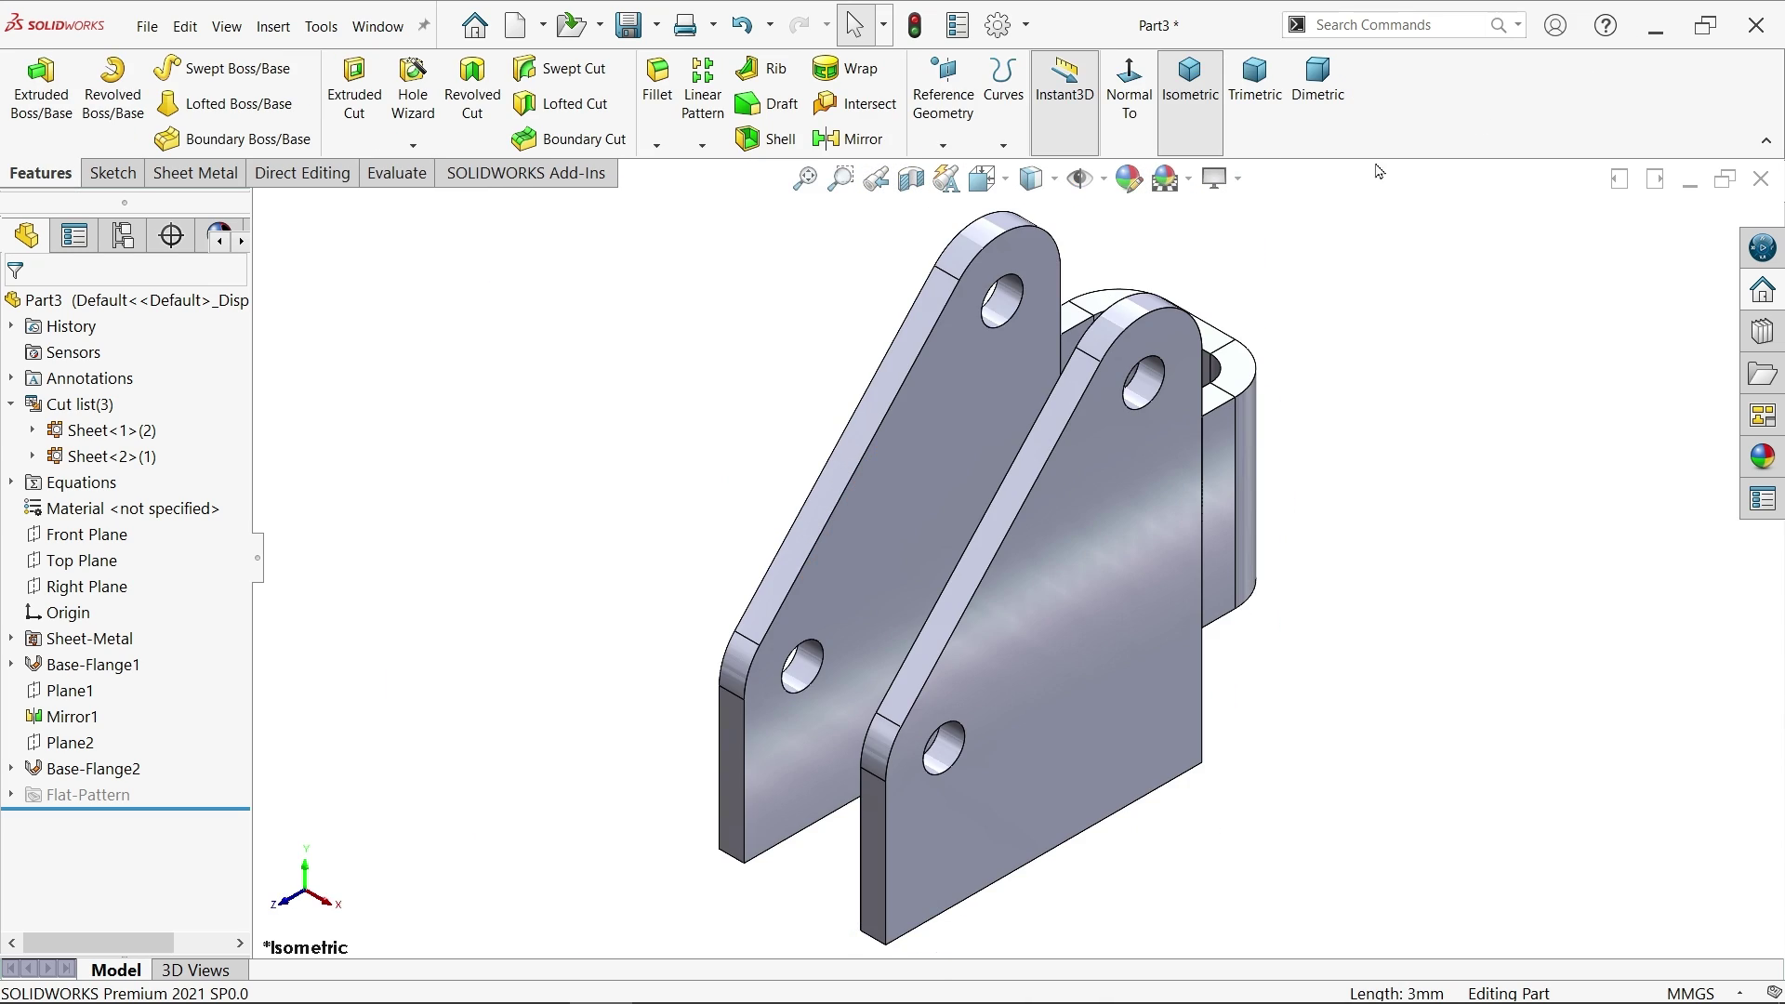
click(195, 172)
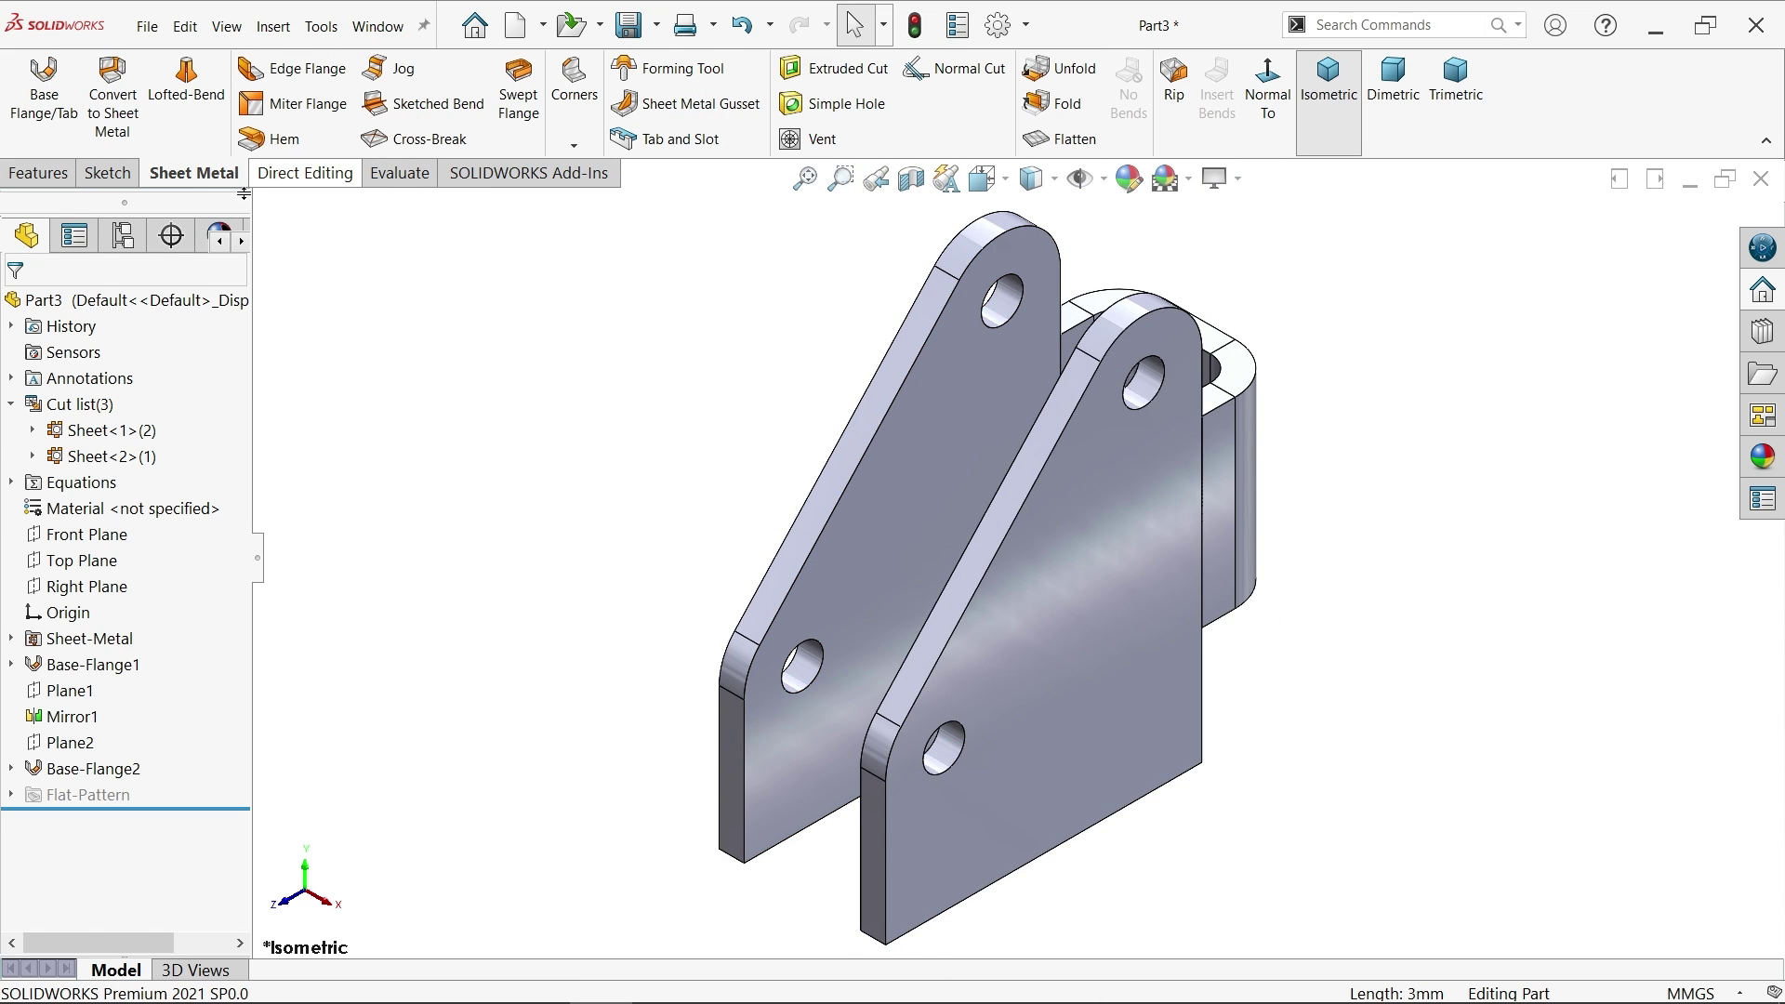
click(394, 182)
click(332, 186)
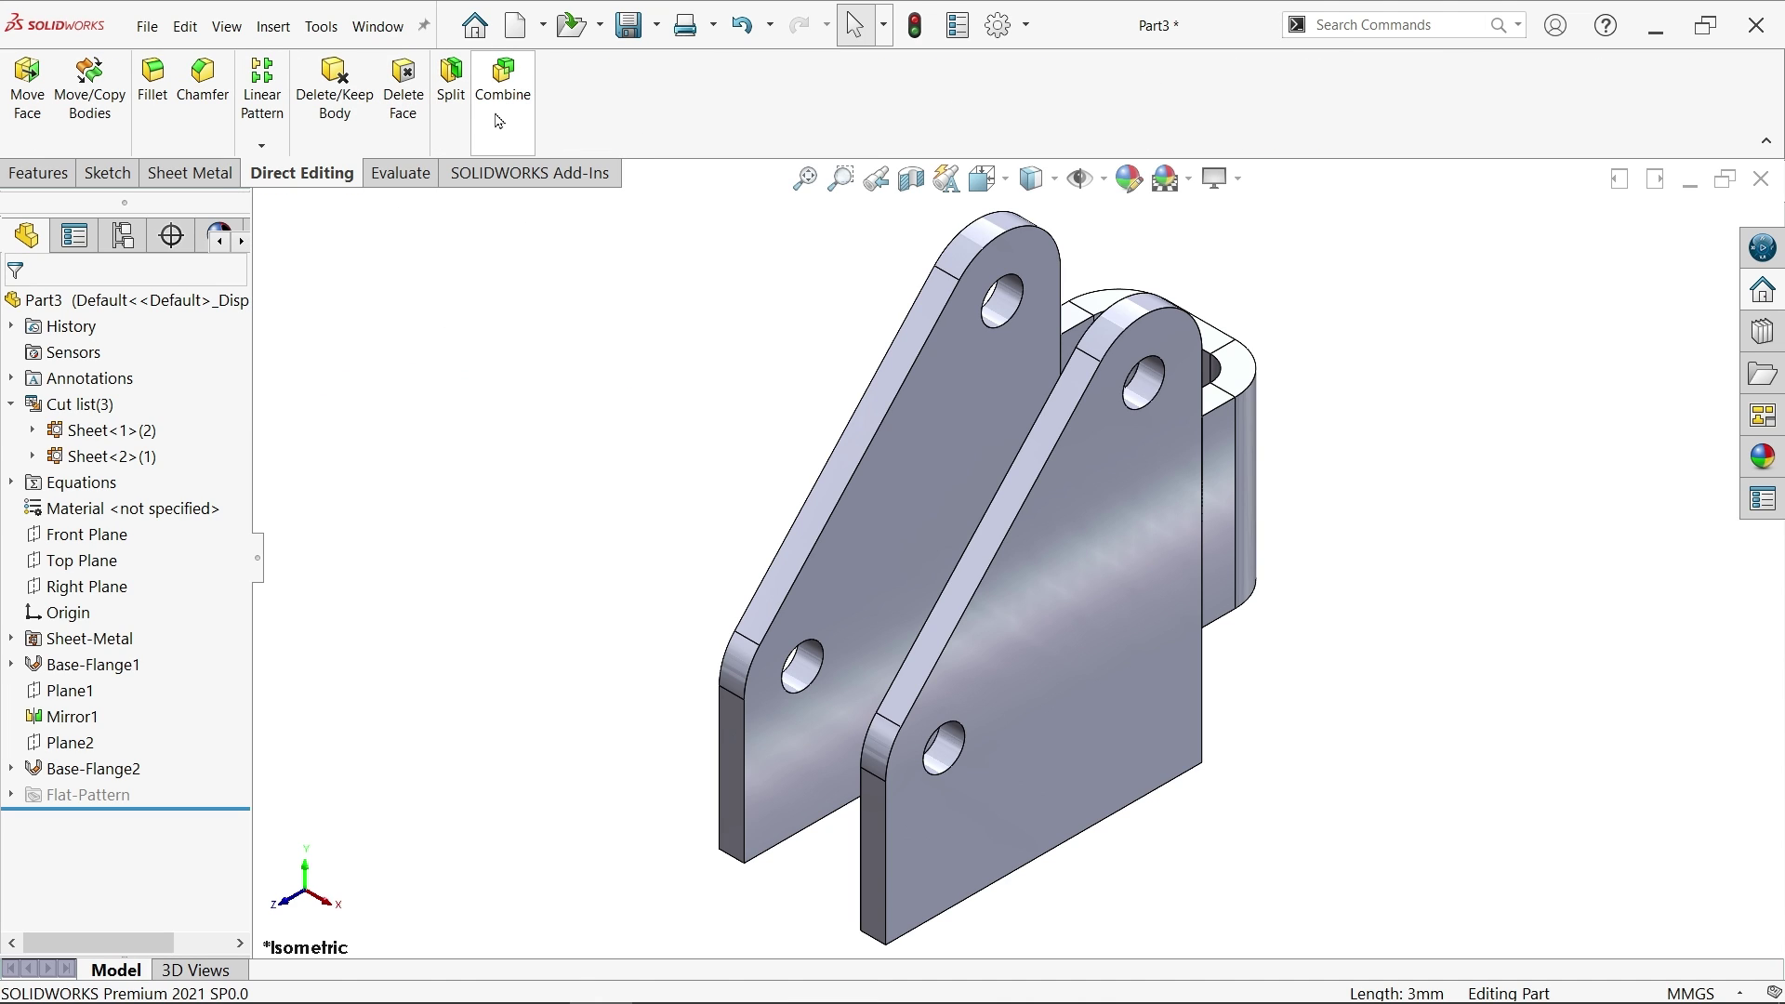
Step: Combine Base-Flange1, Mirror1 and Base-Flange2 into one body with the Add operation
click(503, 84)
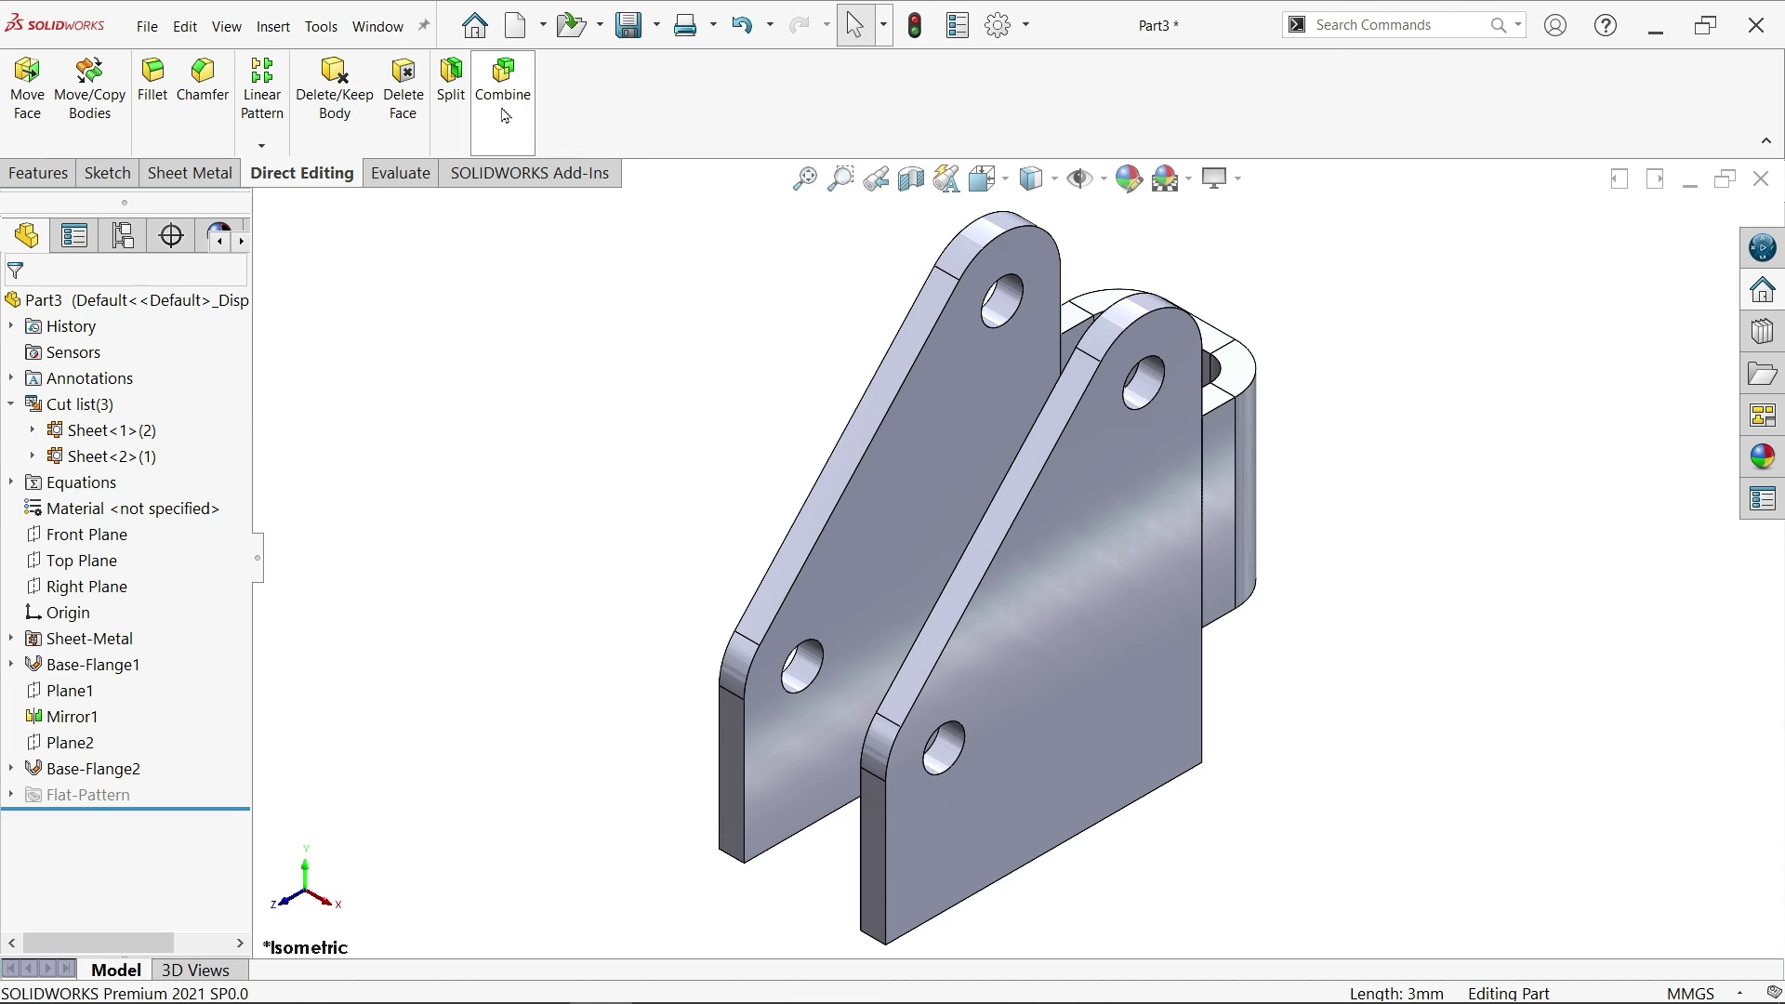
click(869, 442)
click(1073, 482)
click(1204, 498)
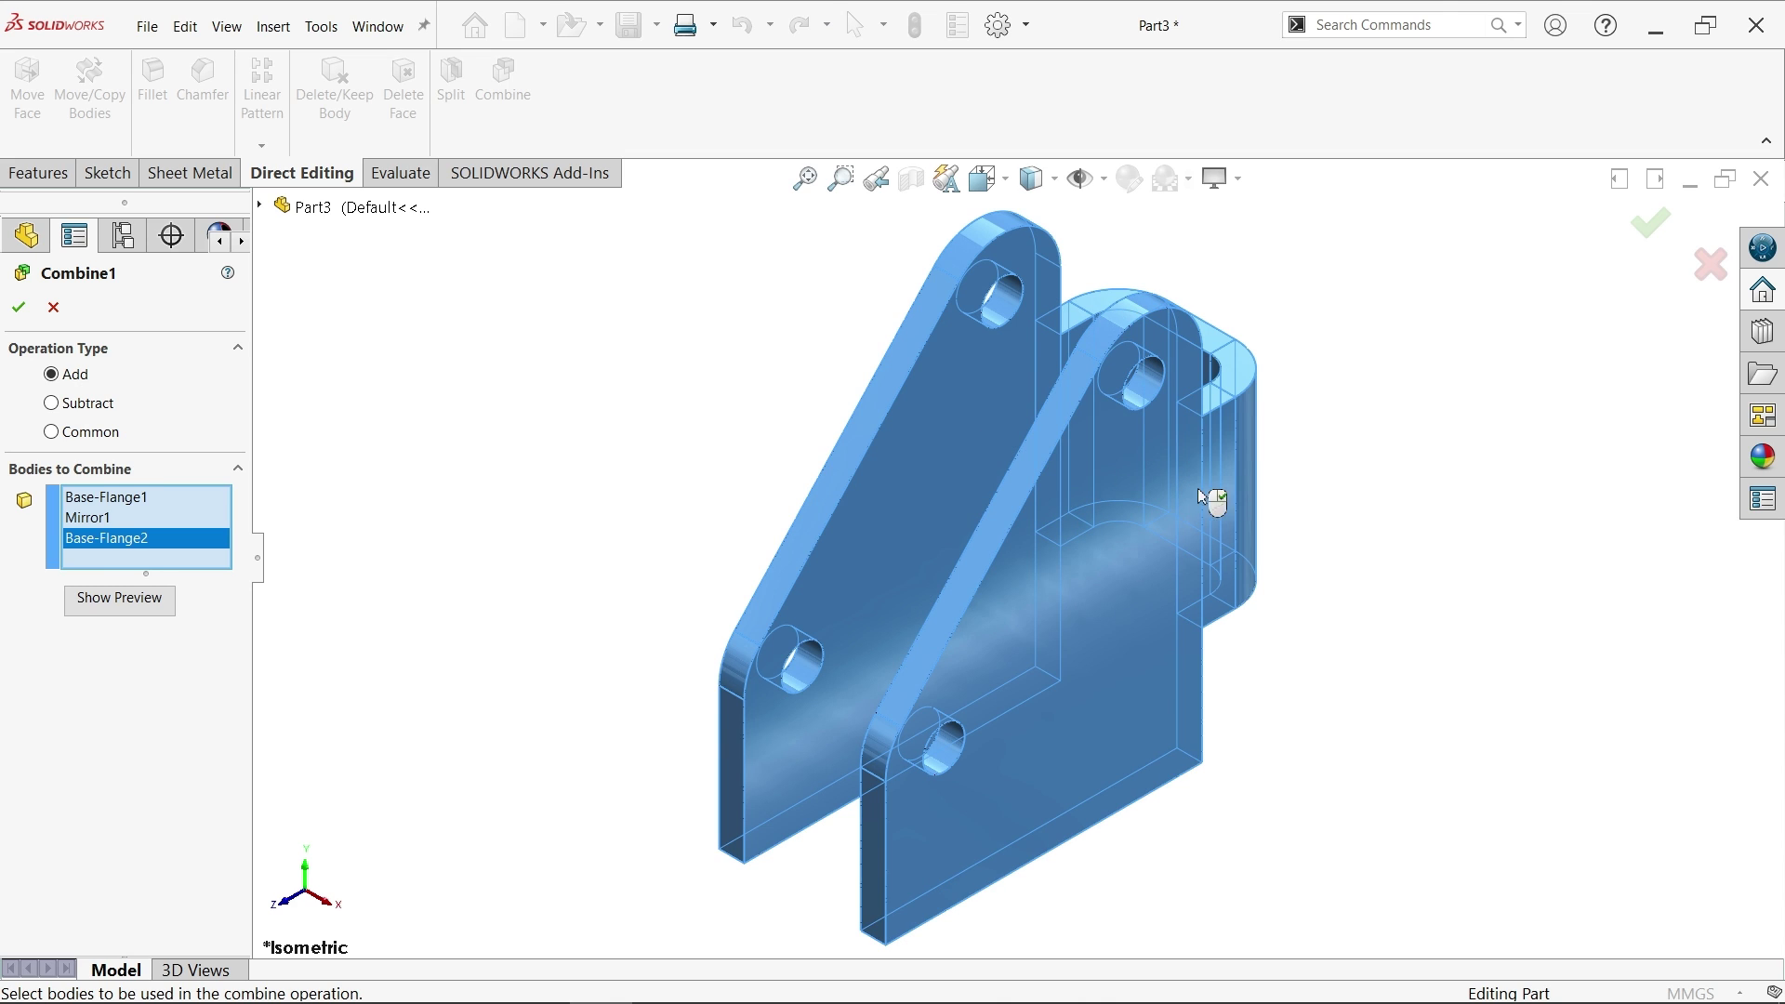
click(146, 595)
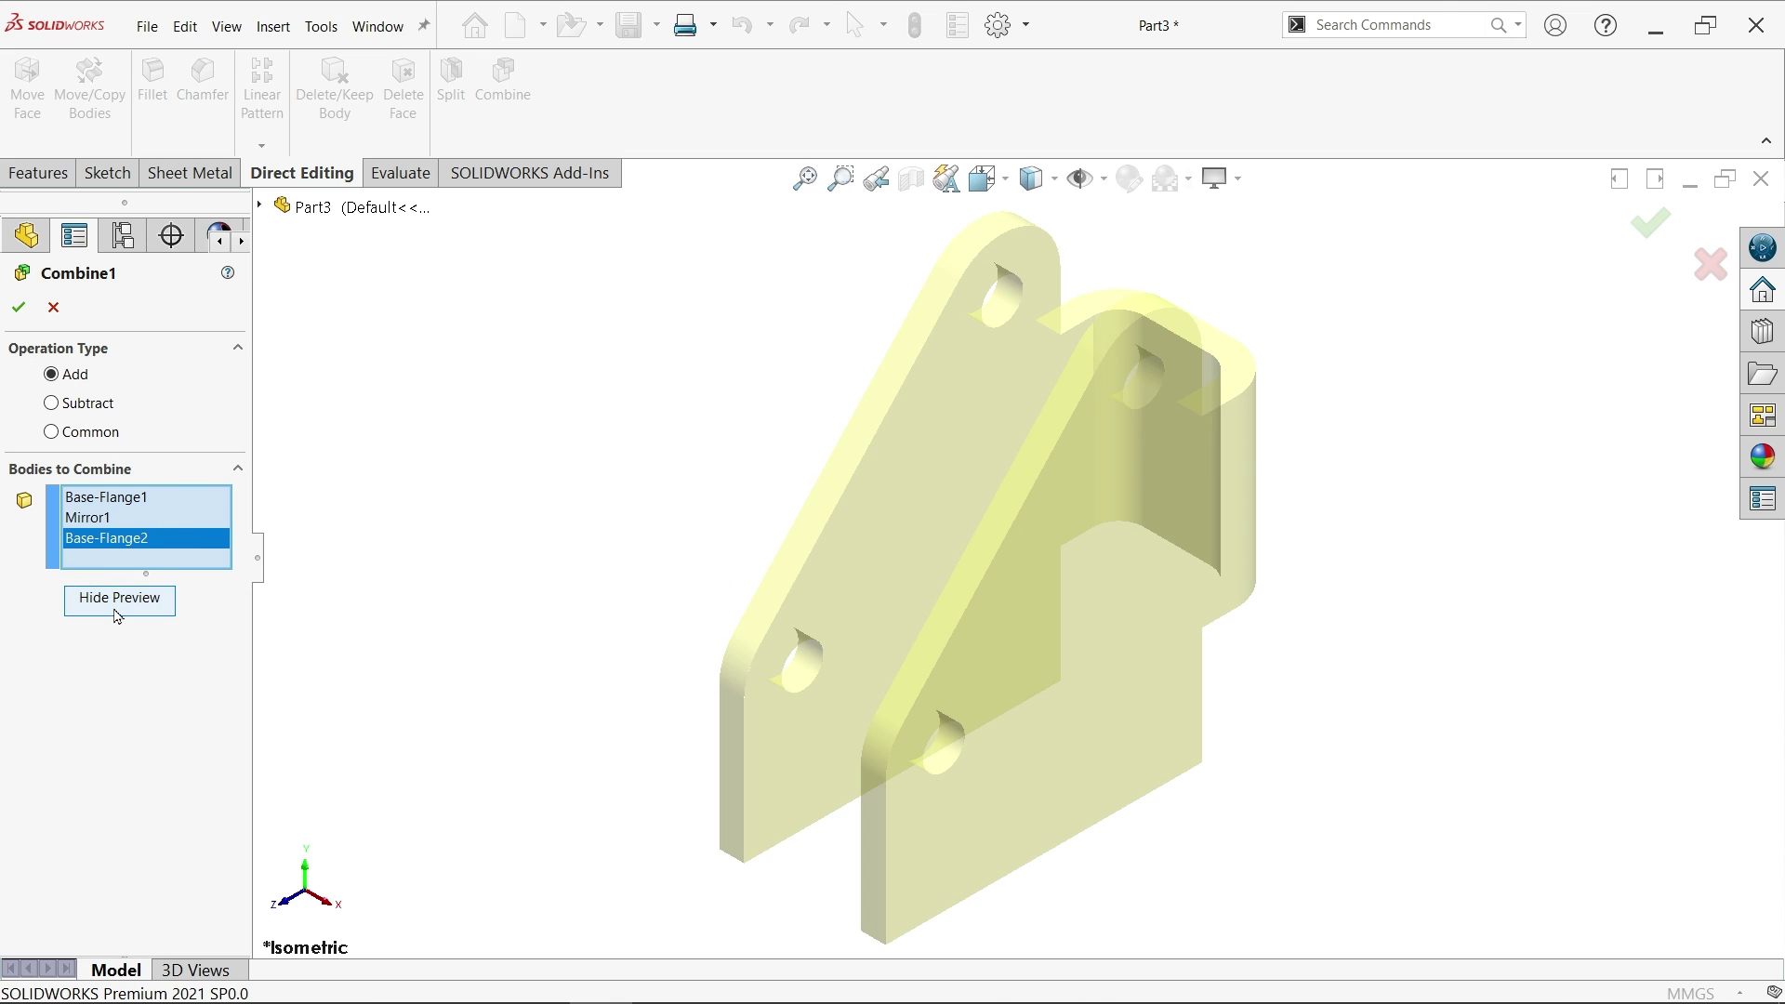
click(118, 609)
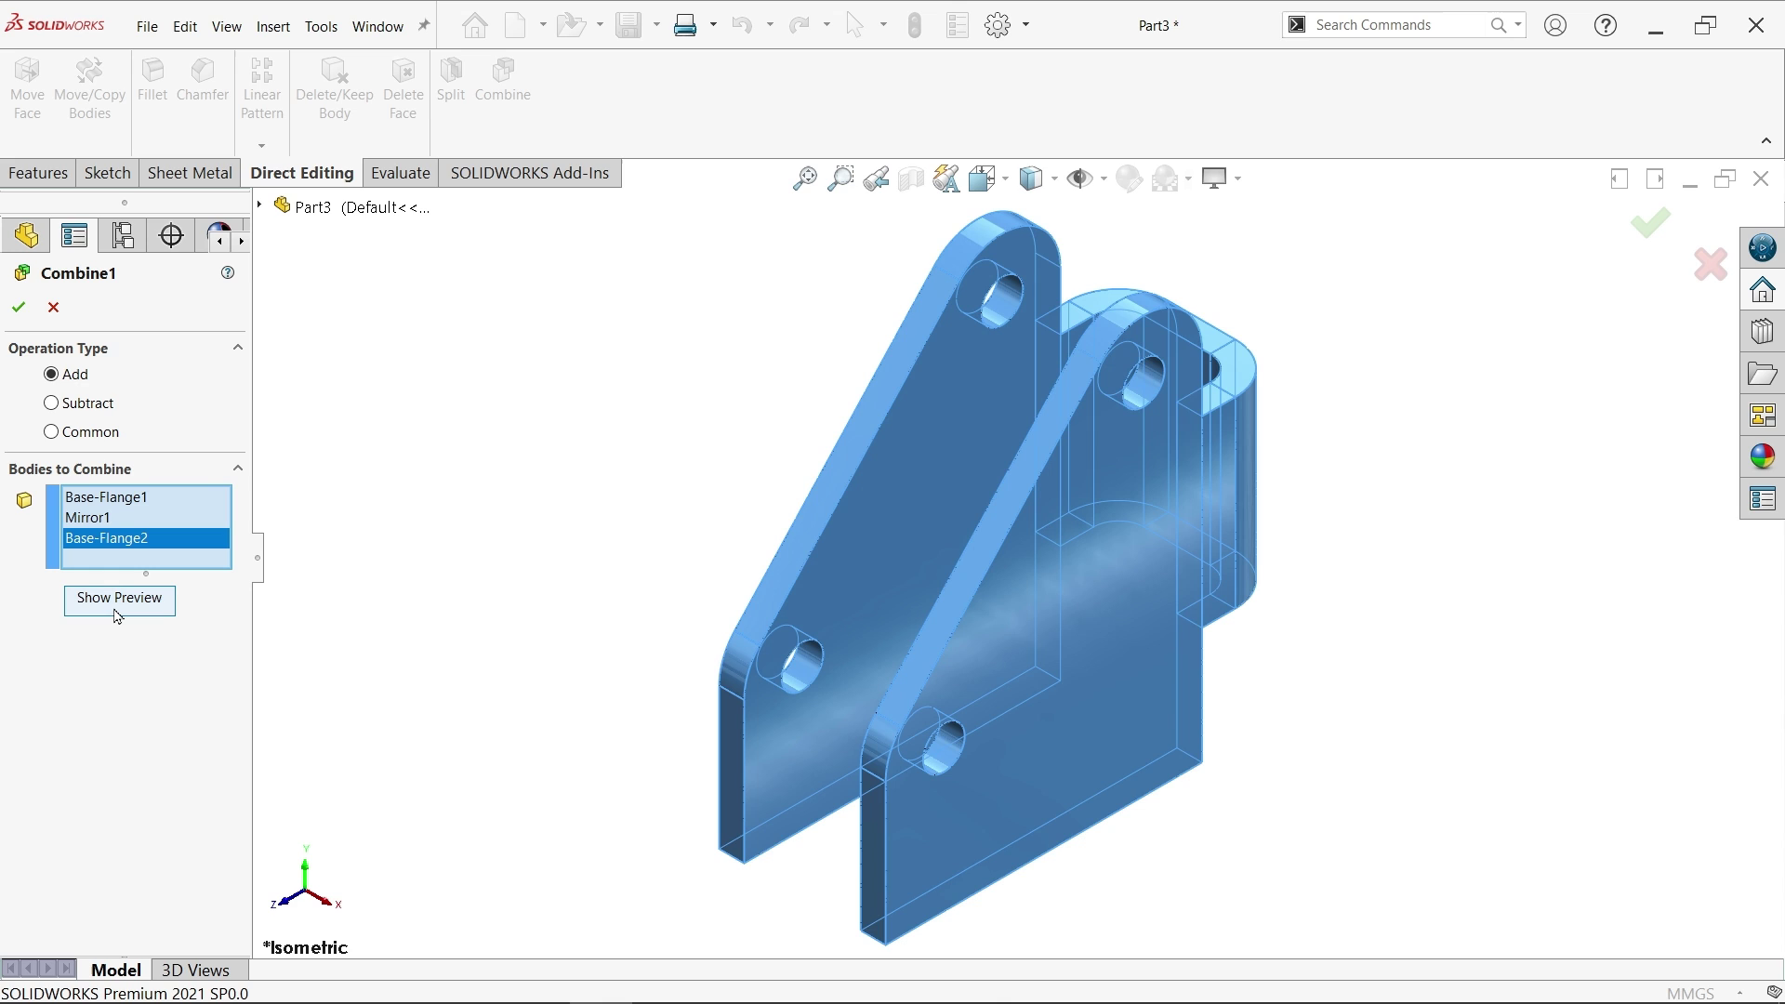
click(20, 308)
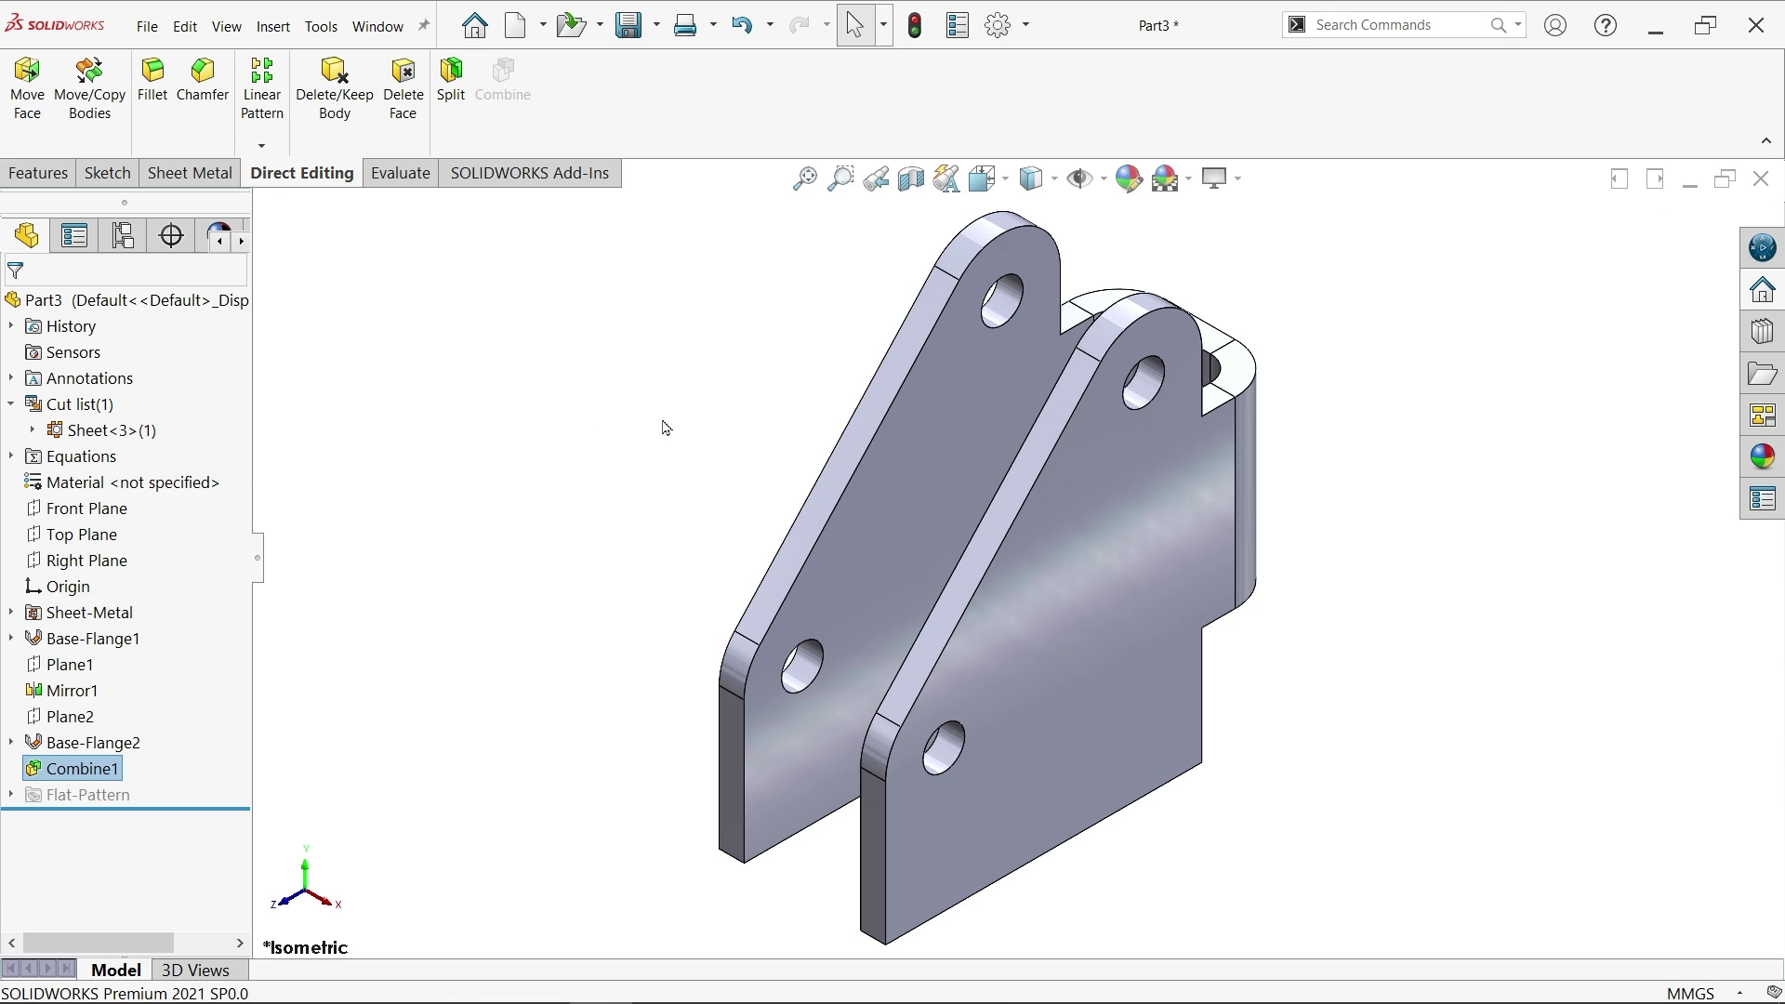
Step: Check the single combined sheet body, then switch to the reference drawing's upper views
click(102, 435)
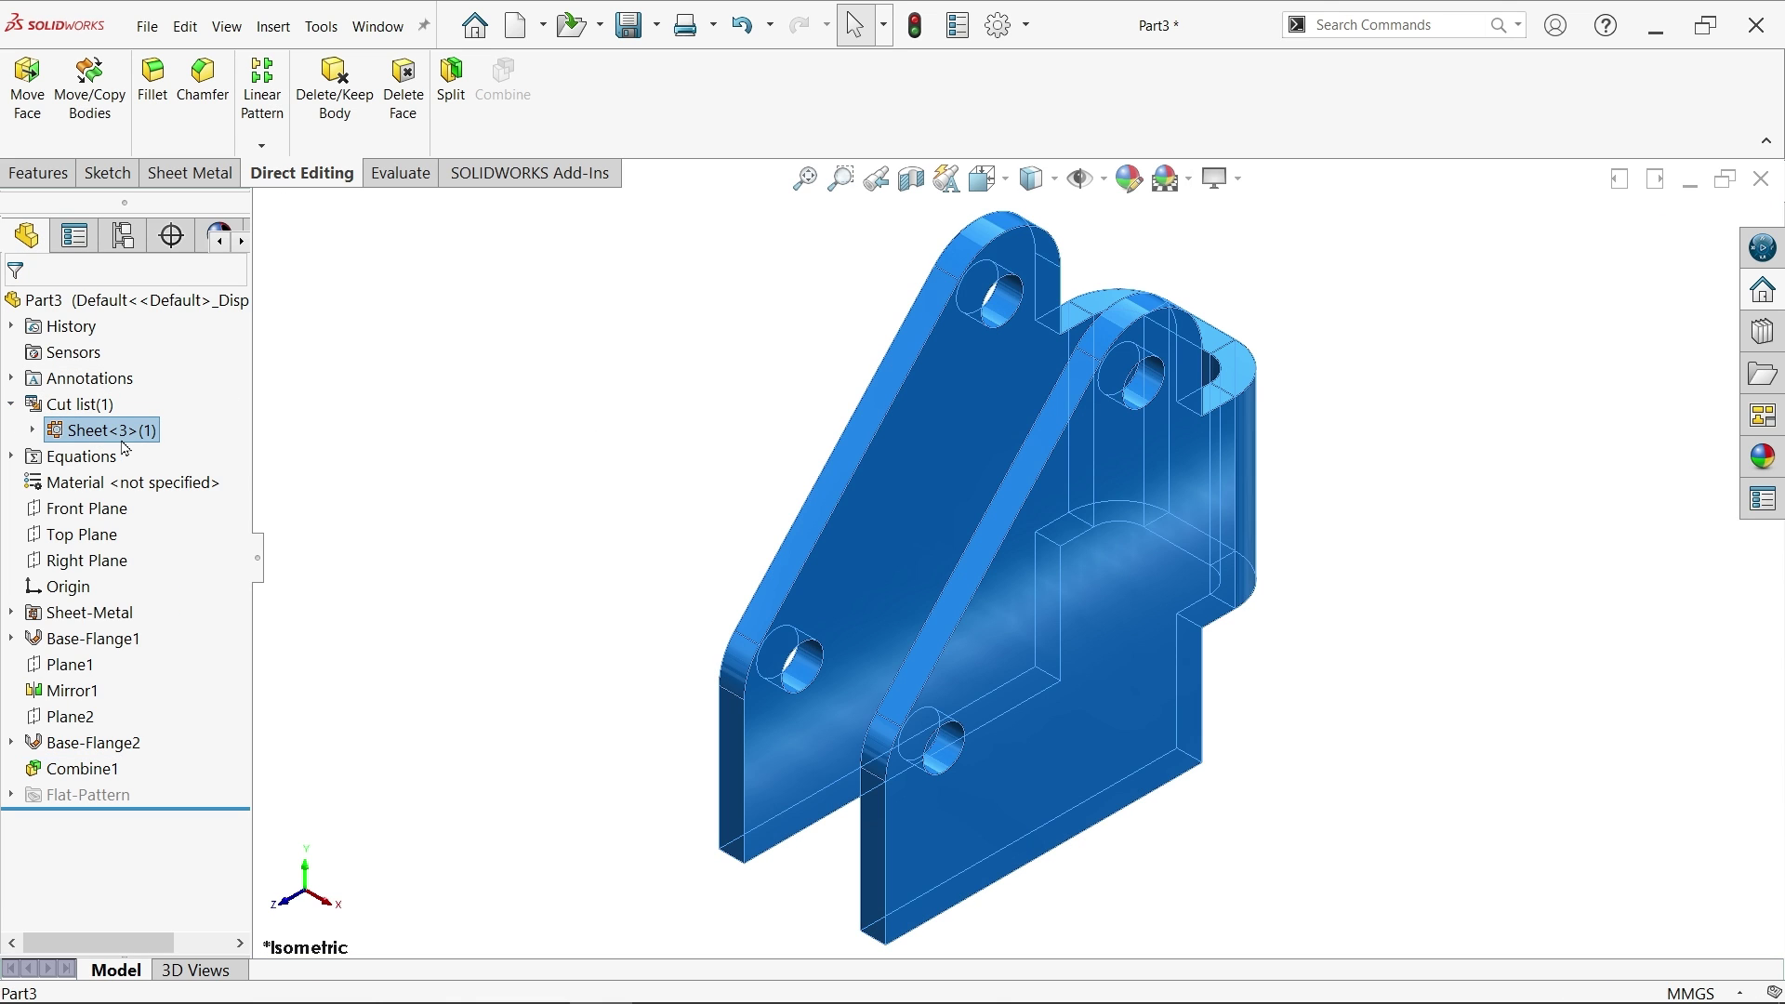
click(676, 451)
mouse_move(705, 447)
middle_down()
mouse_move(682, 378)
mouse_move(545, 370)
mouse_move(689, 430)
middle_up()
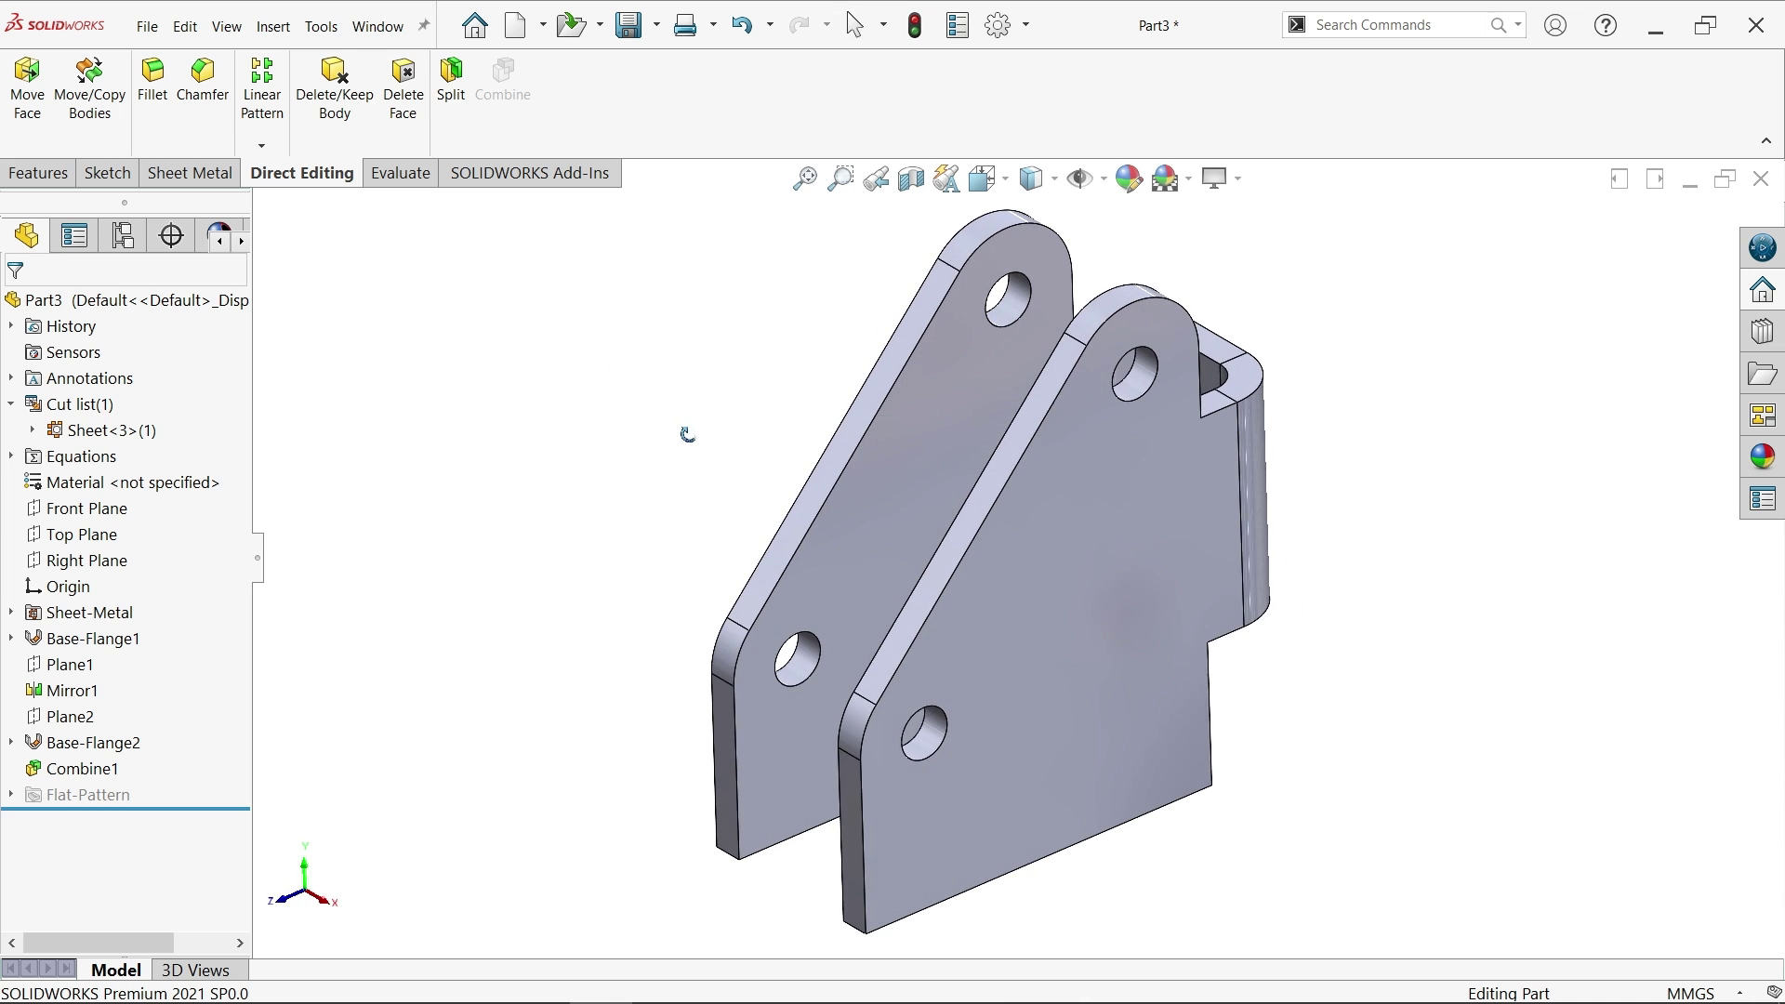
key(alt+Tab)
drag(686, 477, 685, 875)
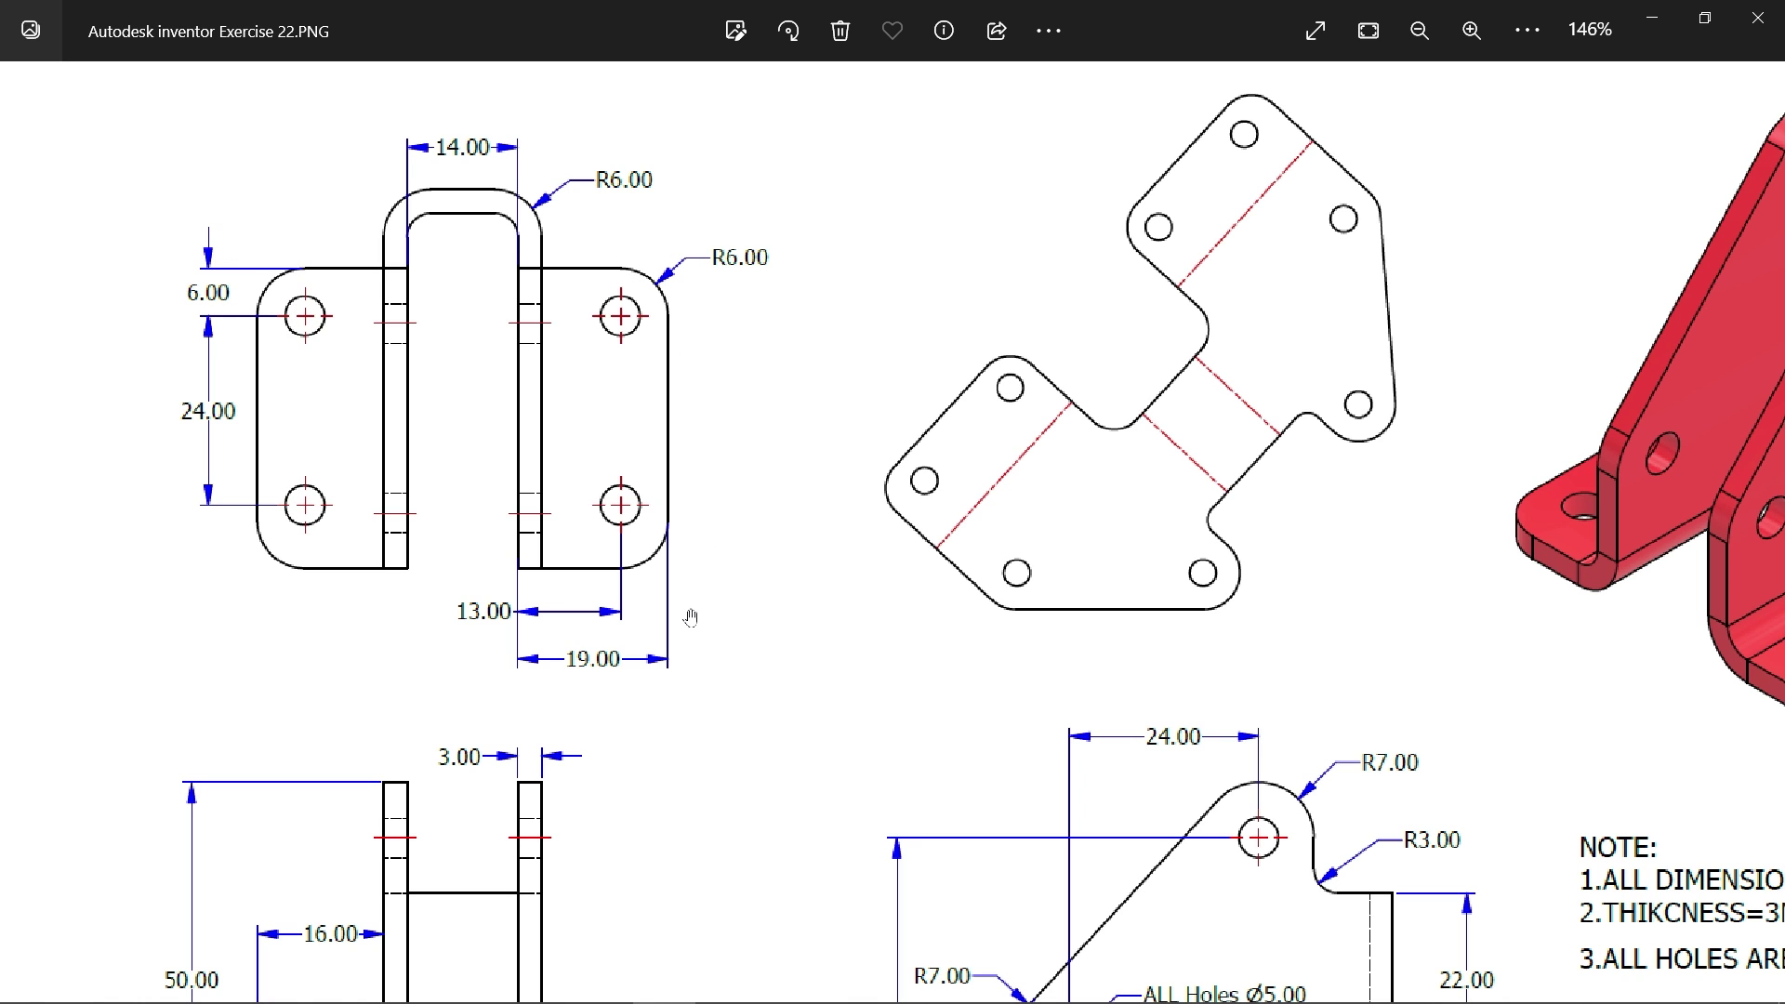
Step: Review the drawing's lower views, then minimize Photos and return to Part3
mouse_move(779, 707)
mouse_down()
mouse_move(809, 343)
mouse_move(834, 529)
mouse_up()
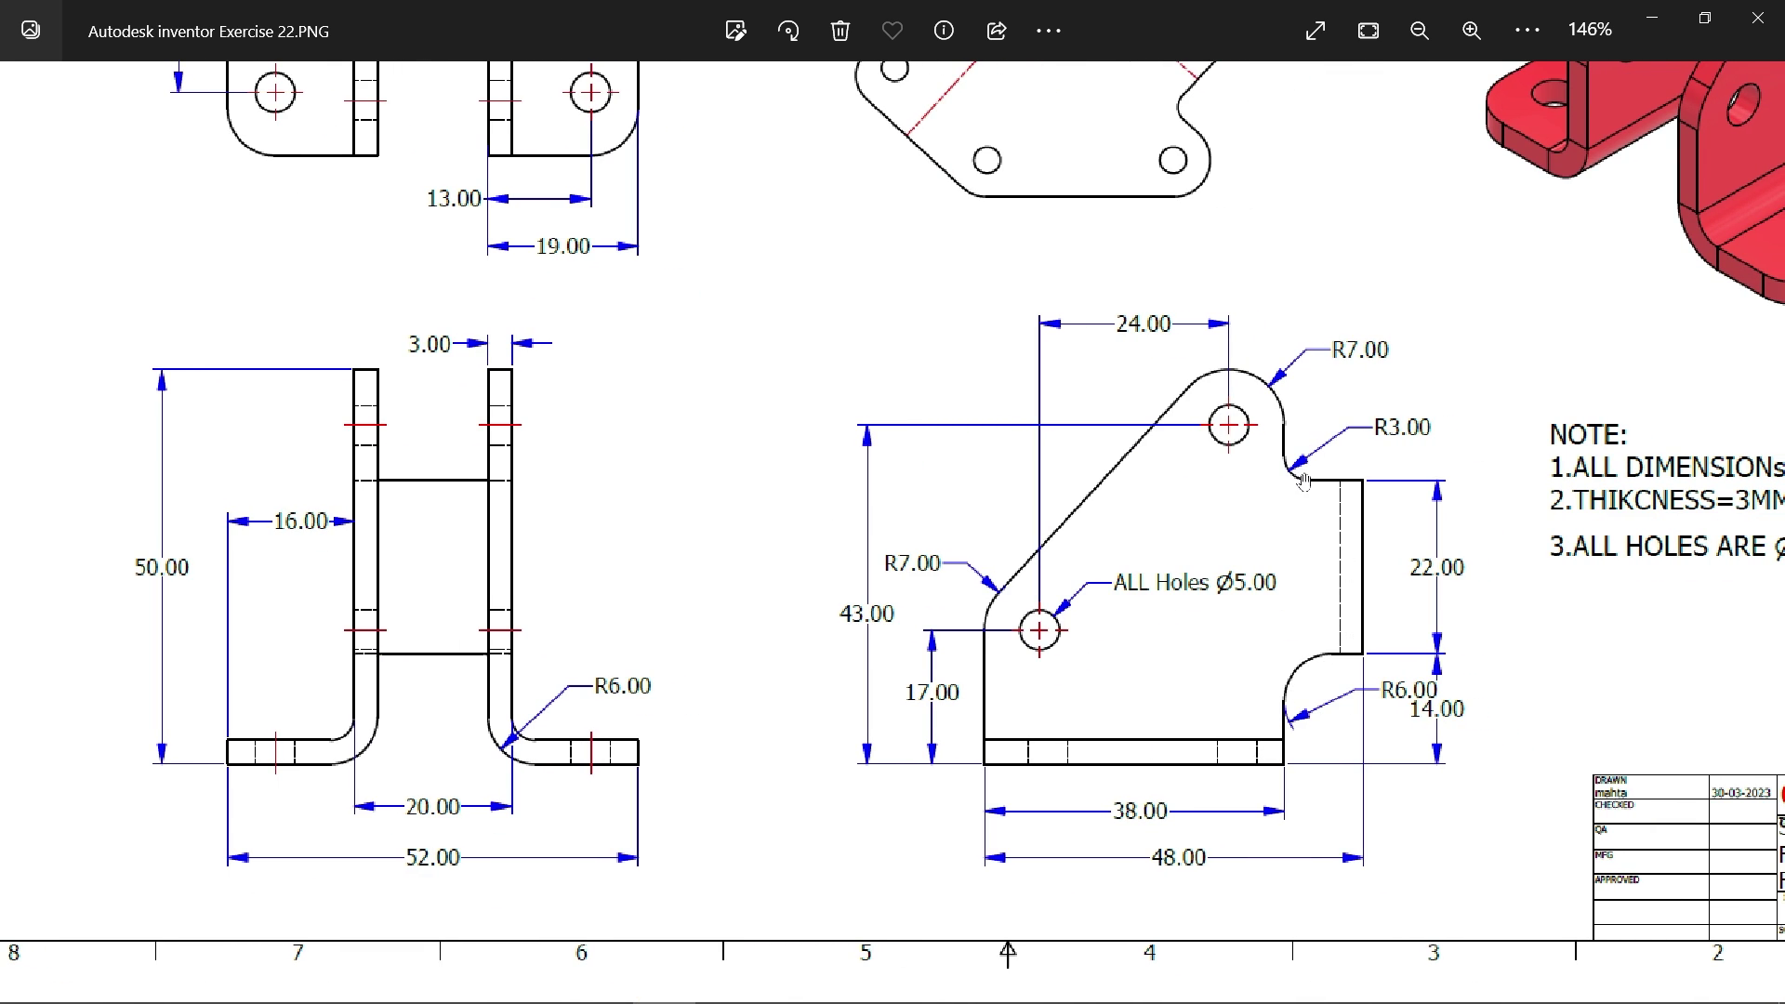
click(1652, 17)
click(1088, 720)
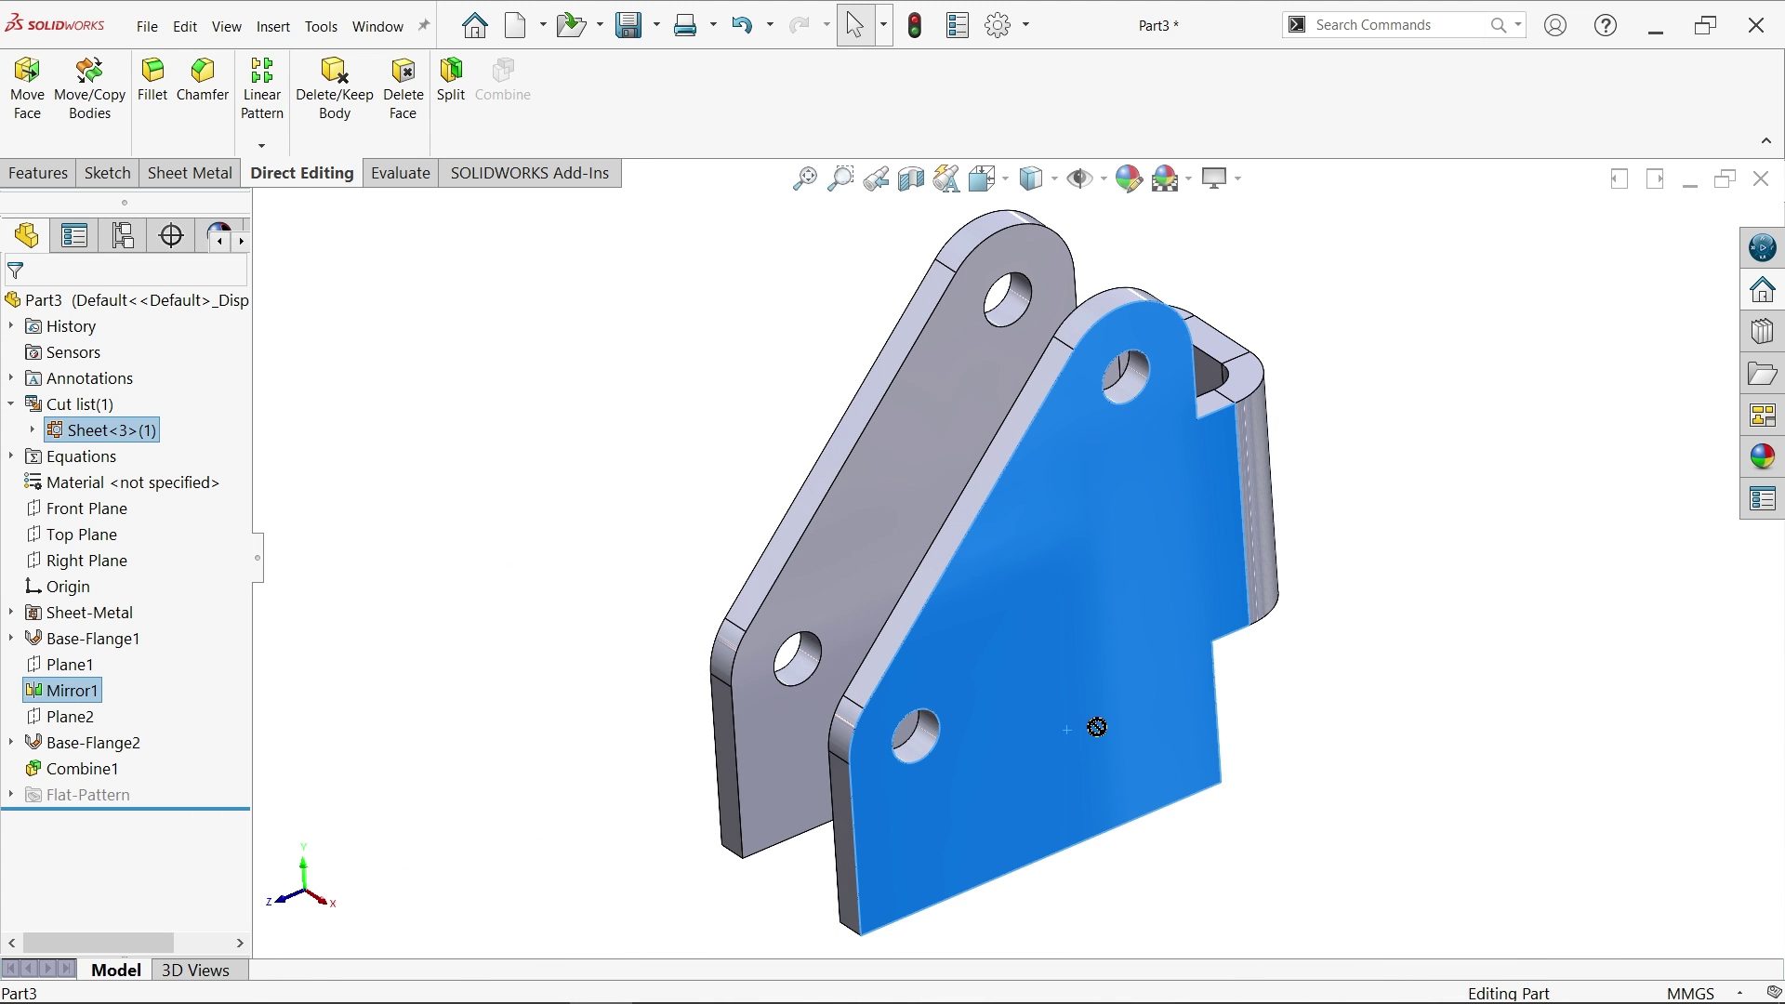
click(1495, 694)
key(ctrl+Up)
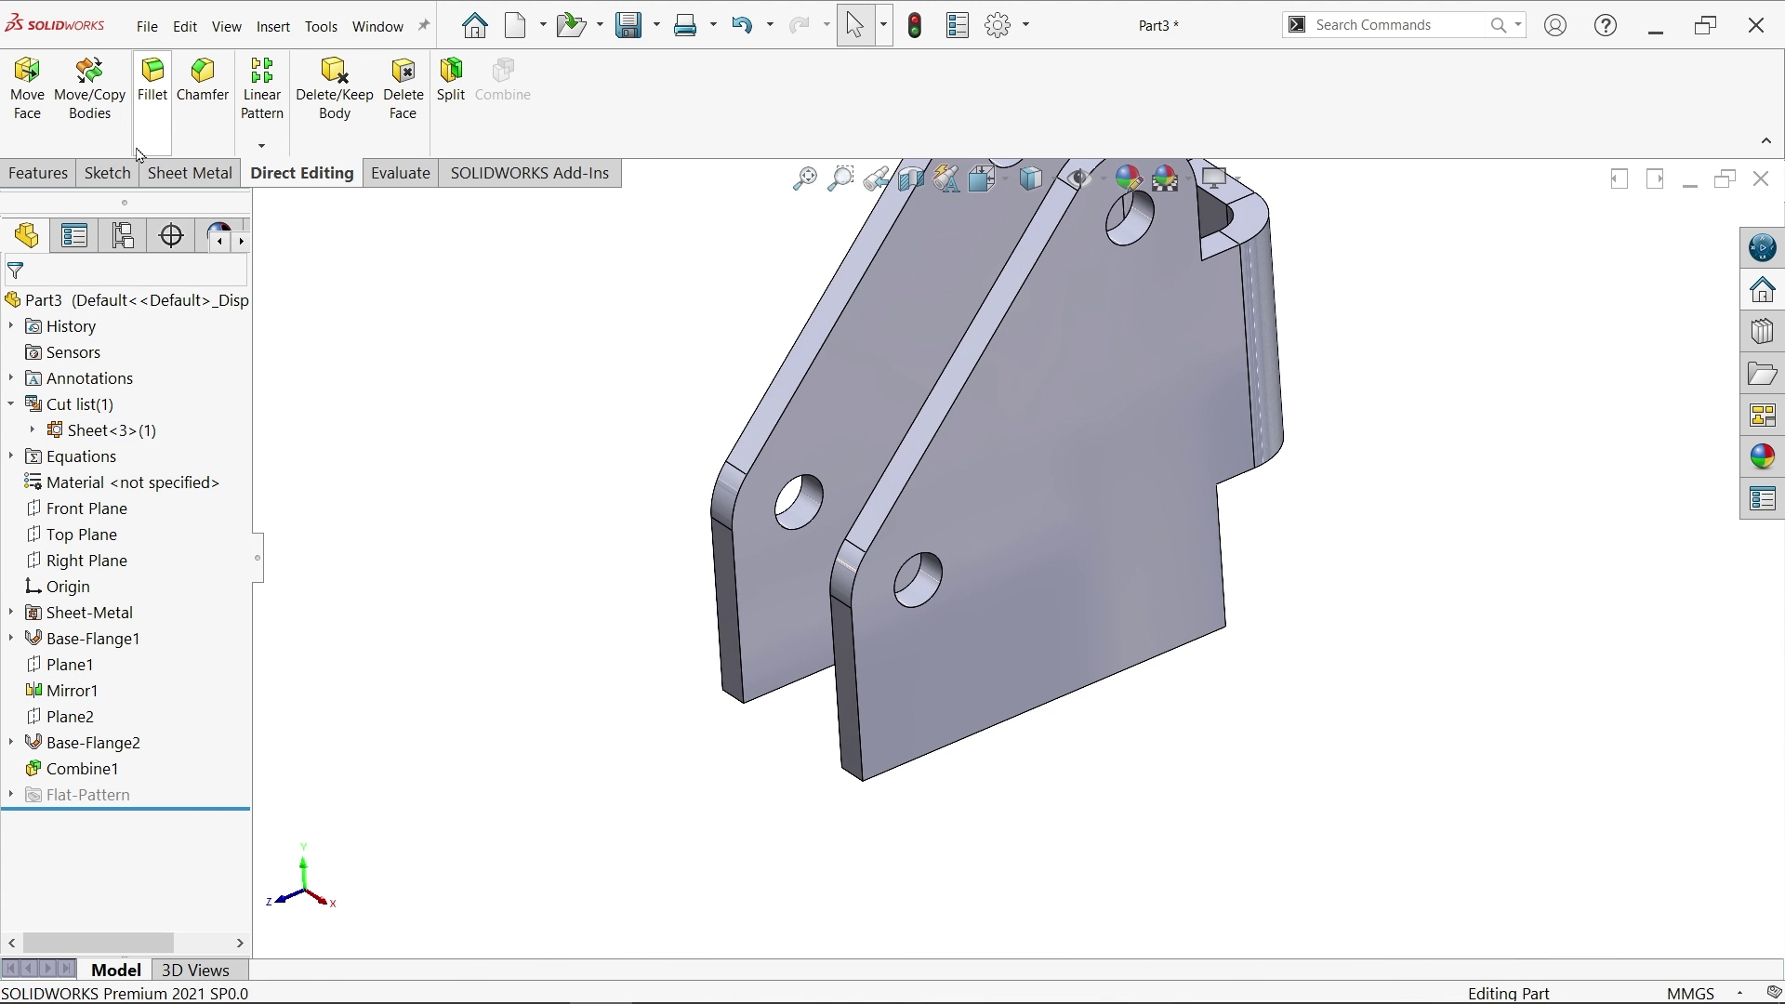
Step: Add a 19 mm edge flange on the plate's bottom edge
click(177, 185)
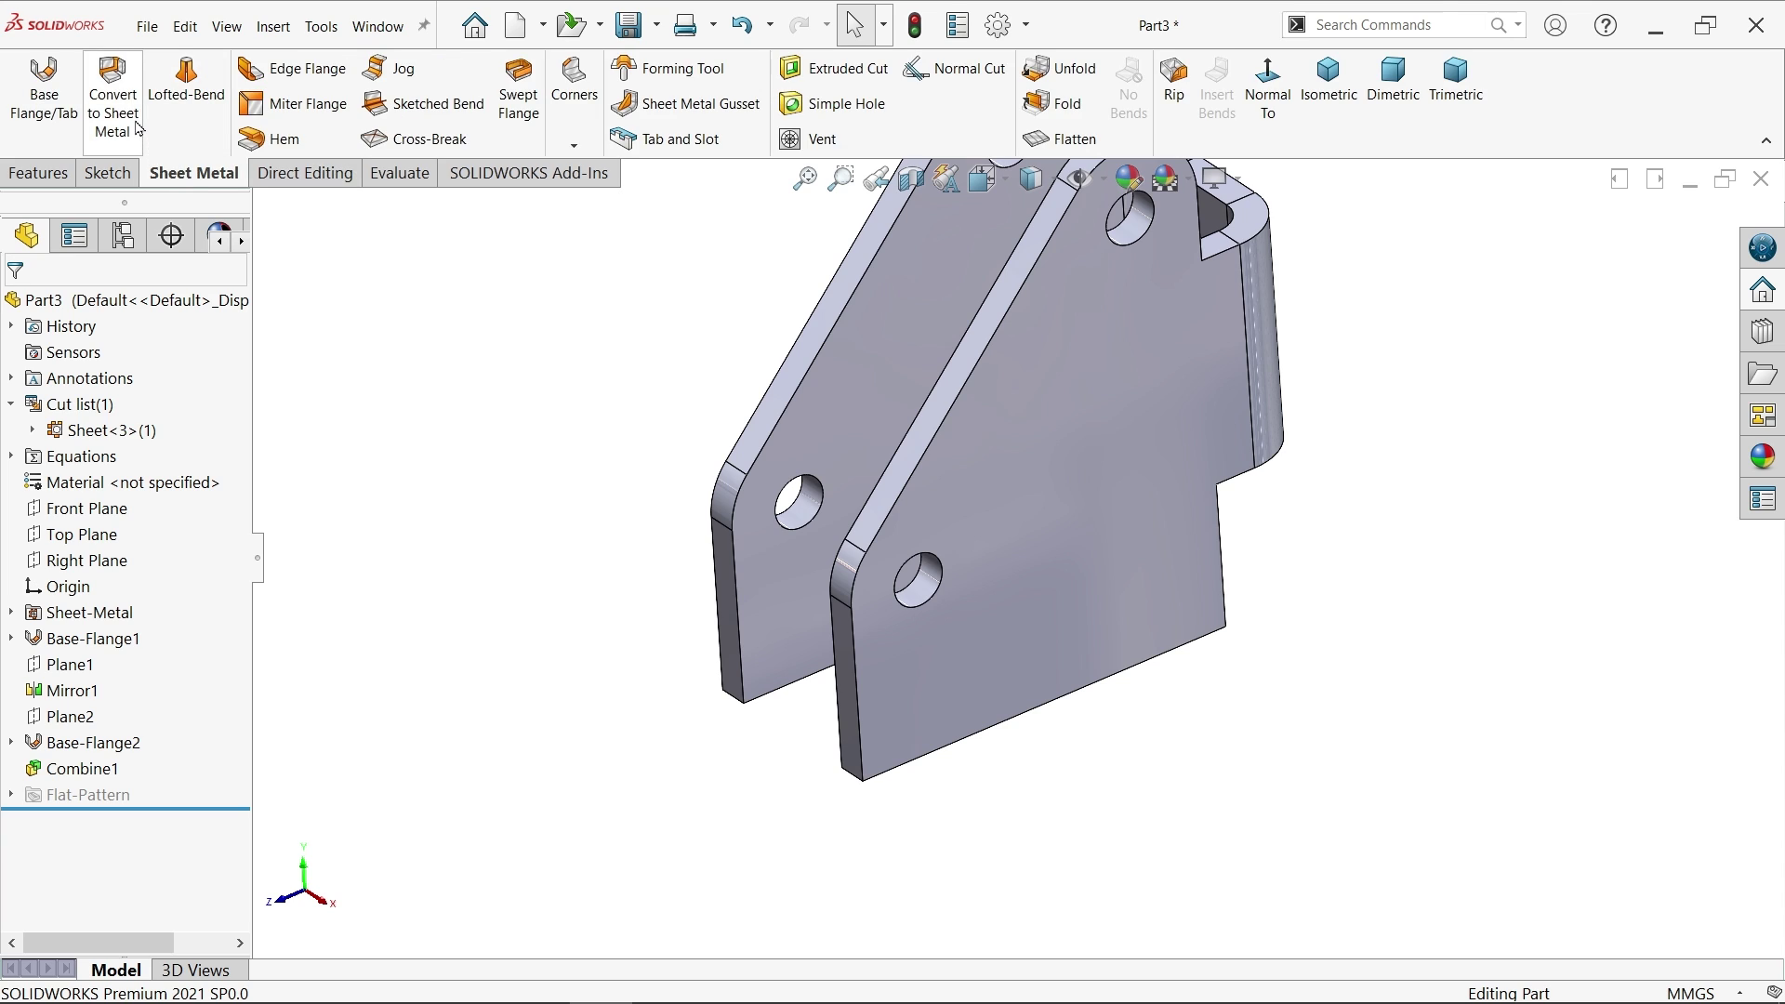
click(317, 77)
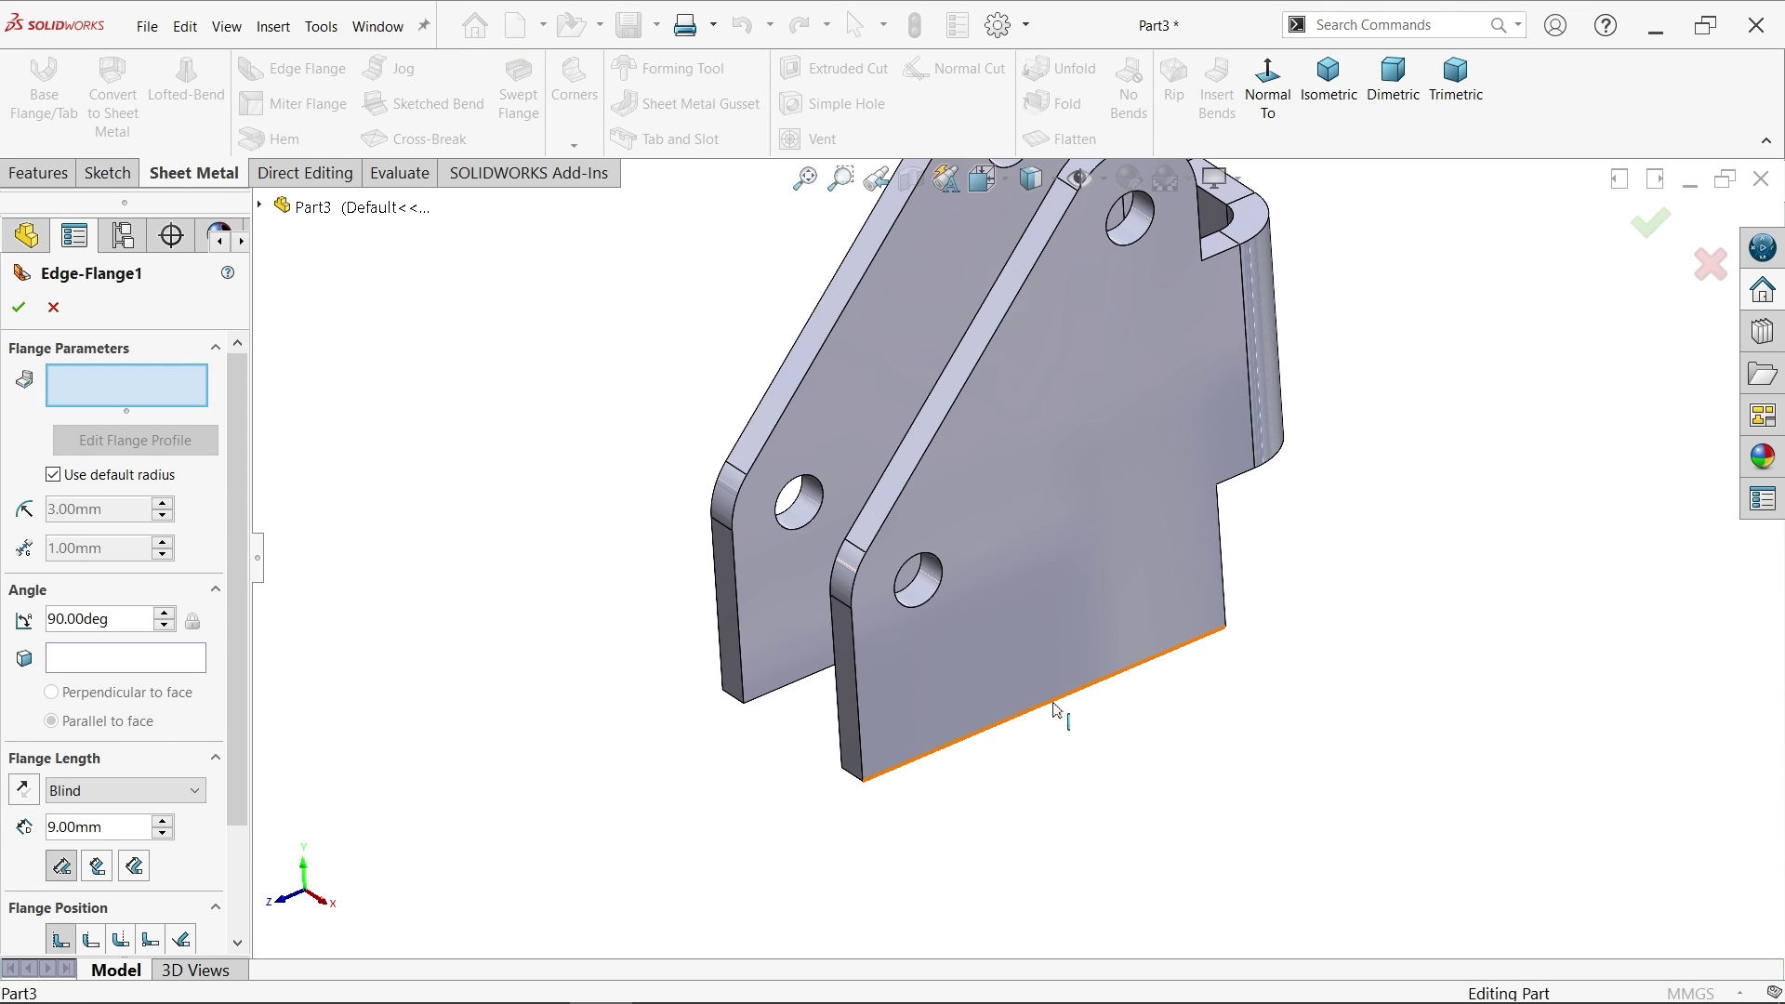
click(1057, 716)
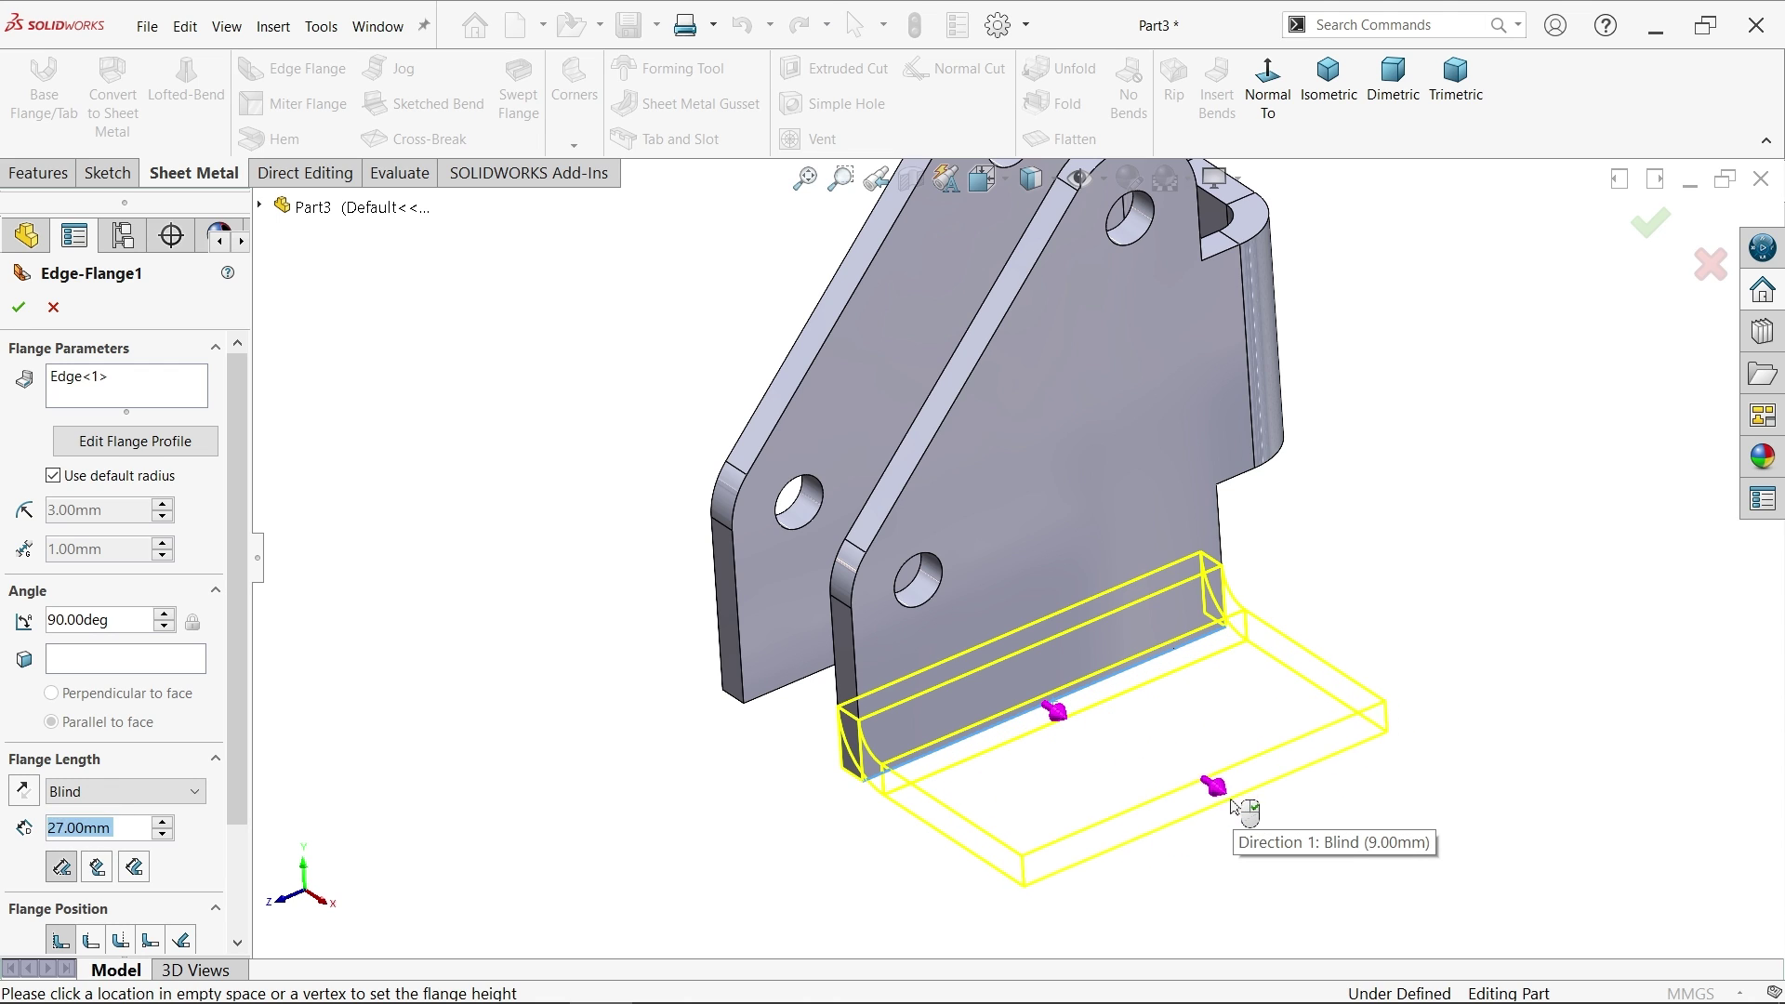
click(1246, 801)
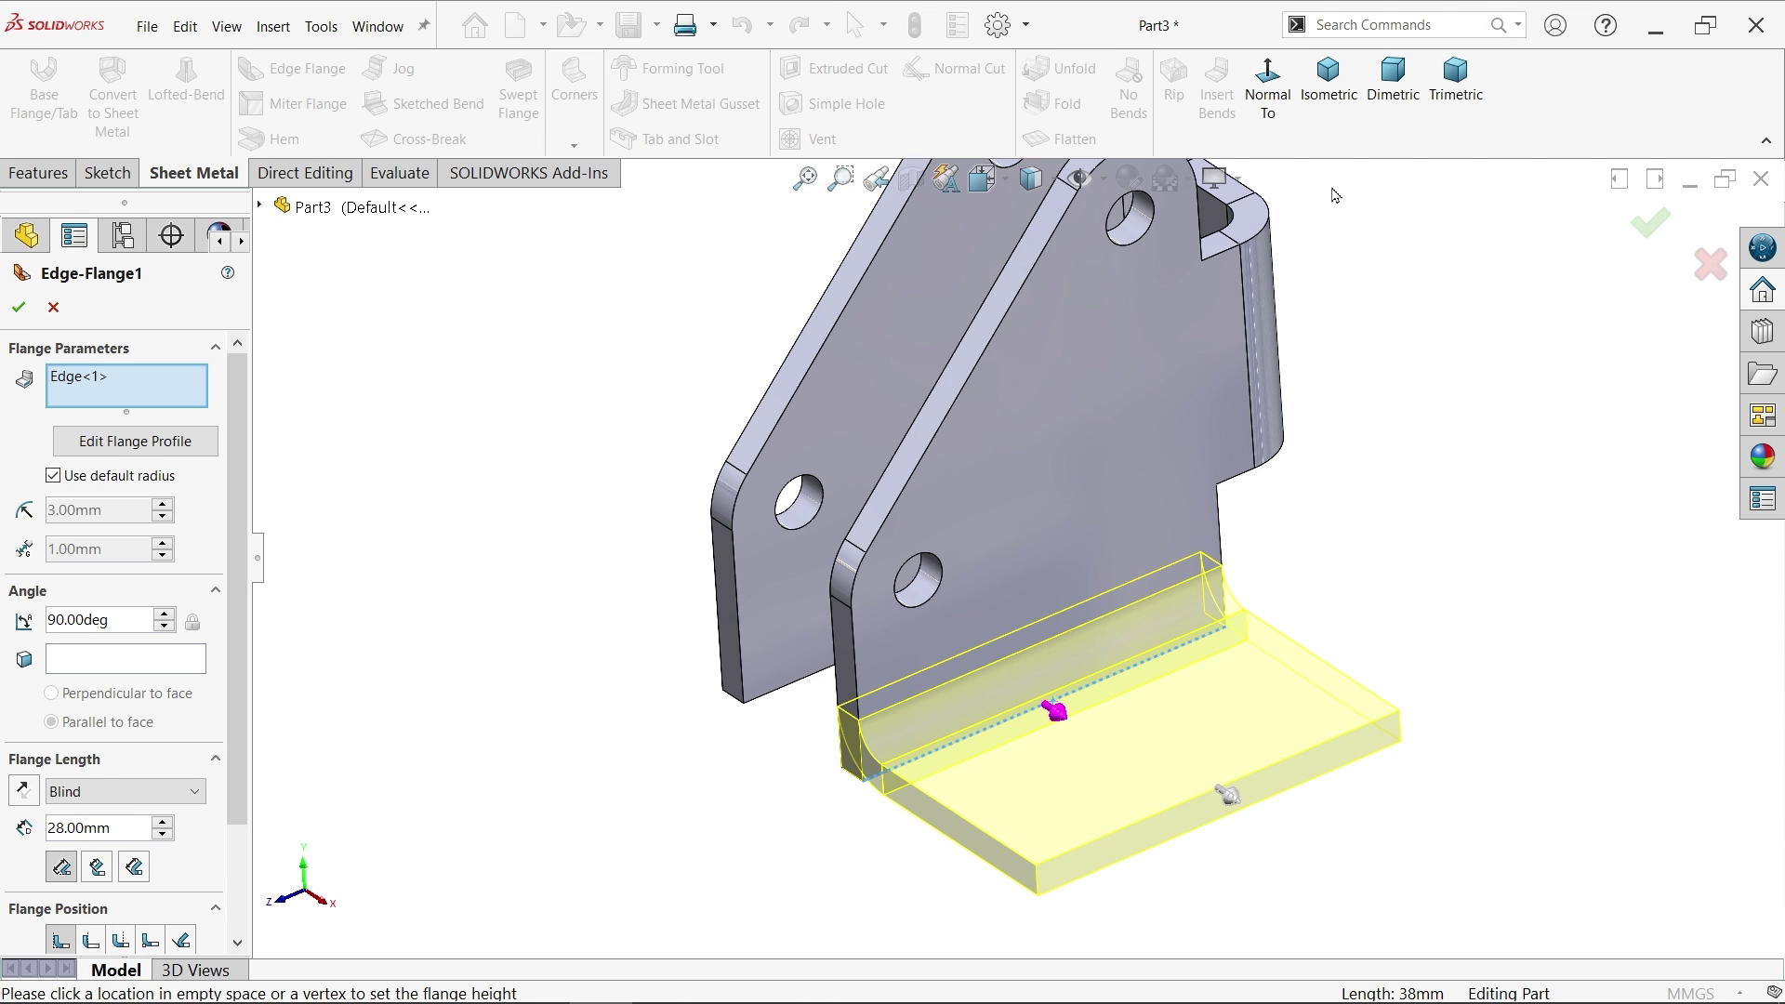
middle_drag(1336, 195, 1278, 581)
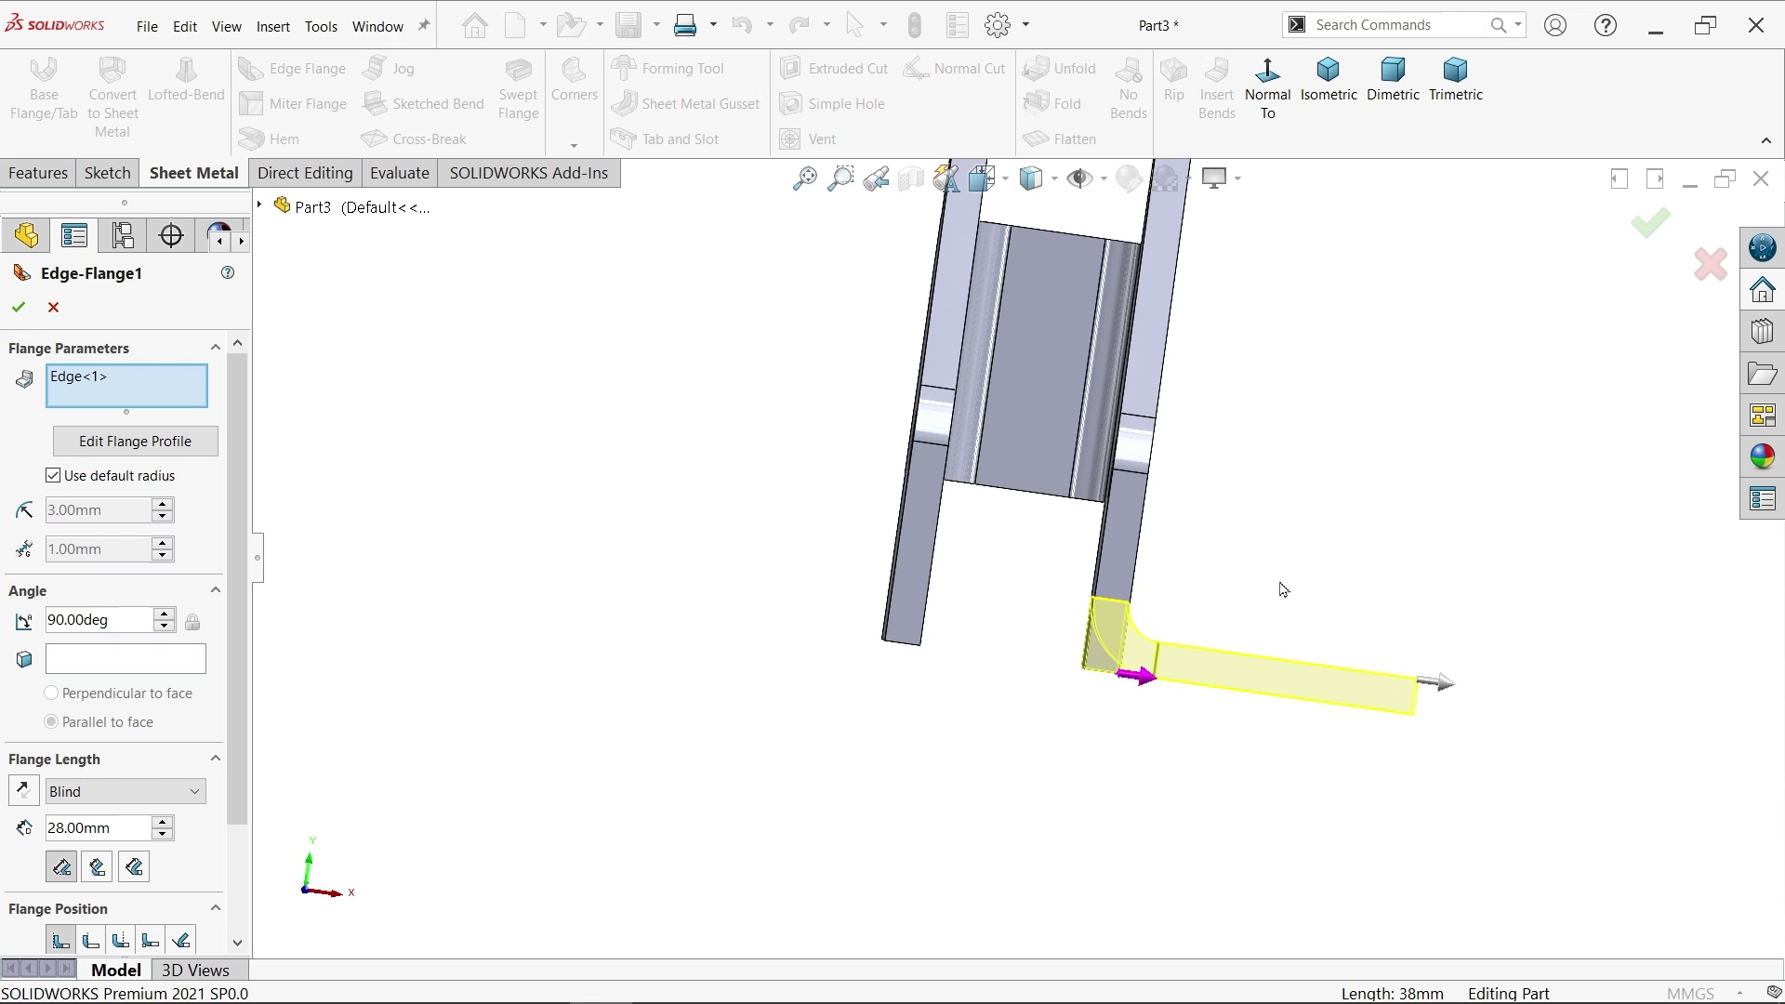
scroll(1239, 641, down, 5)
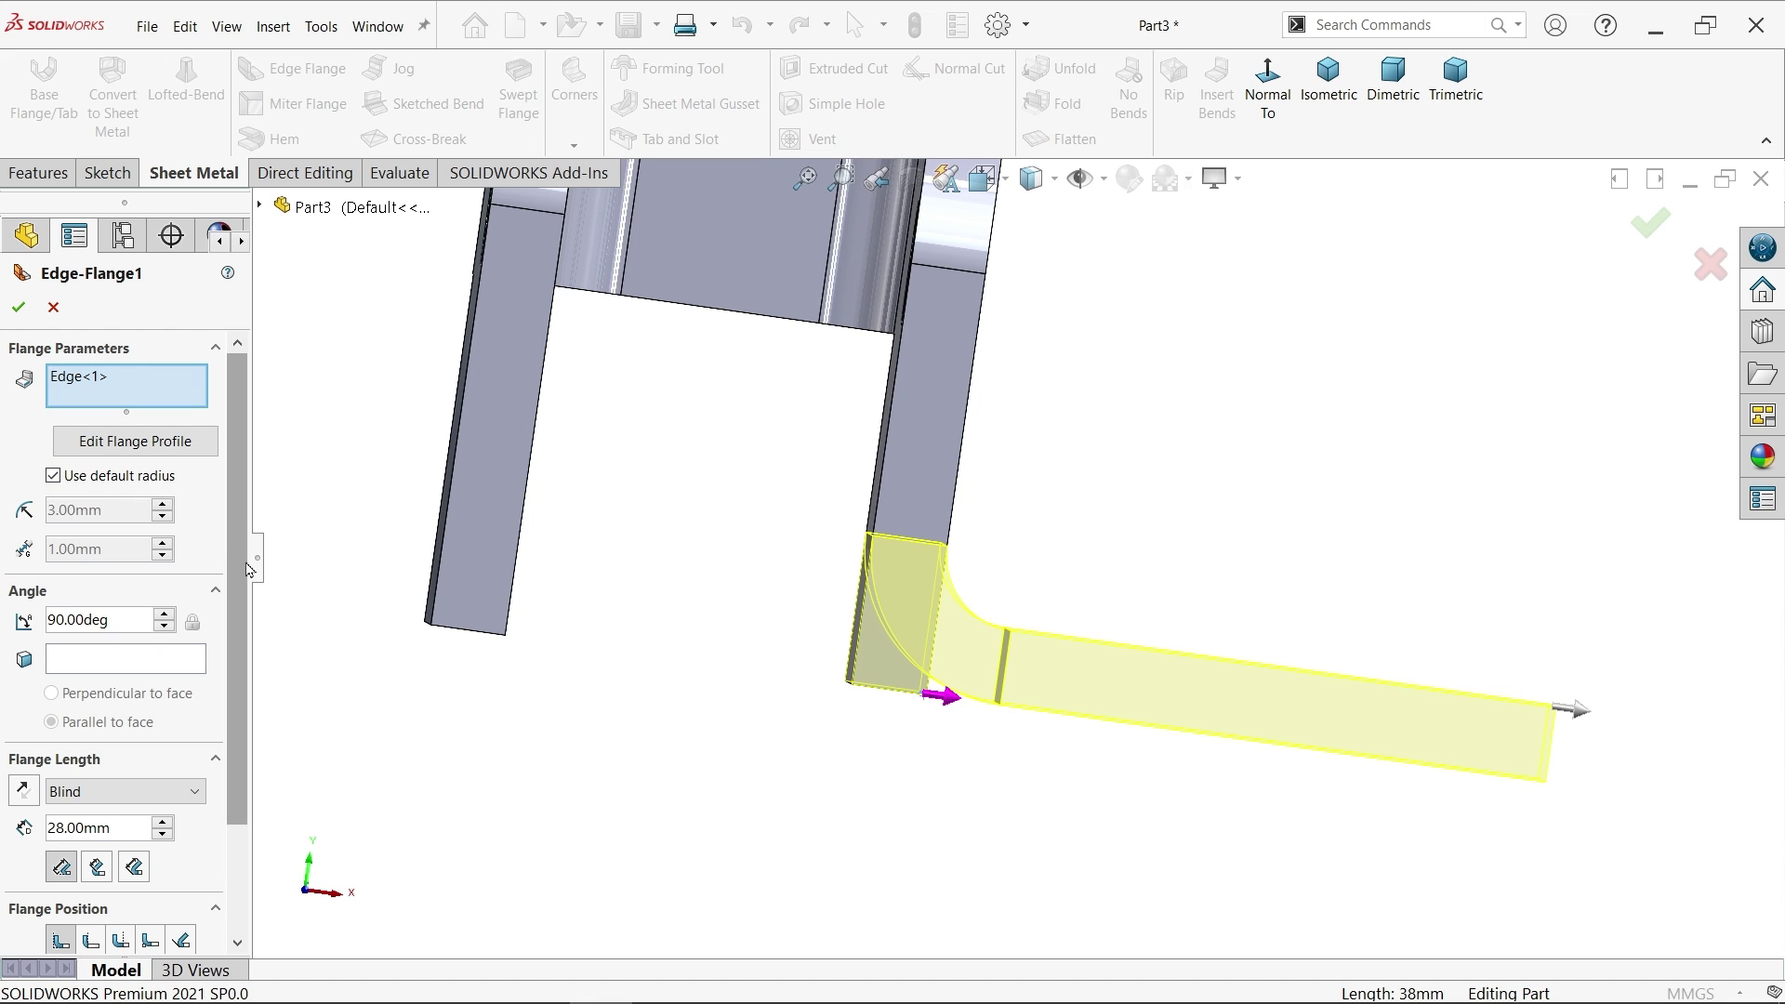
scroll(209, 595, down, 2)
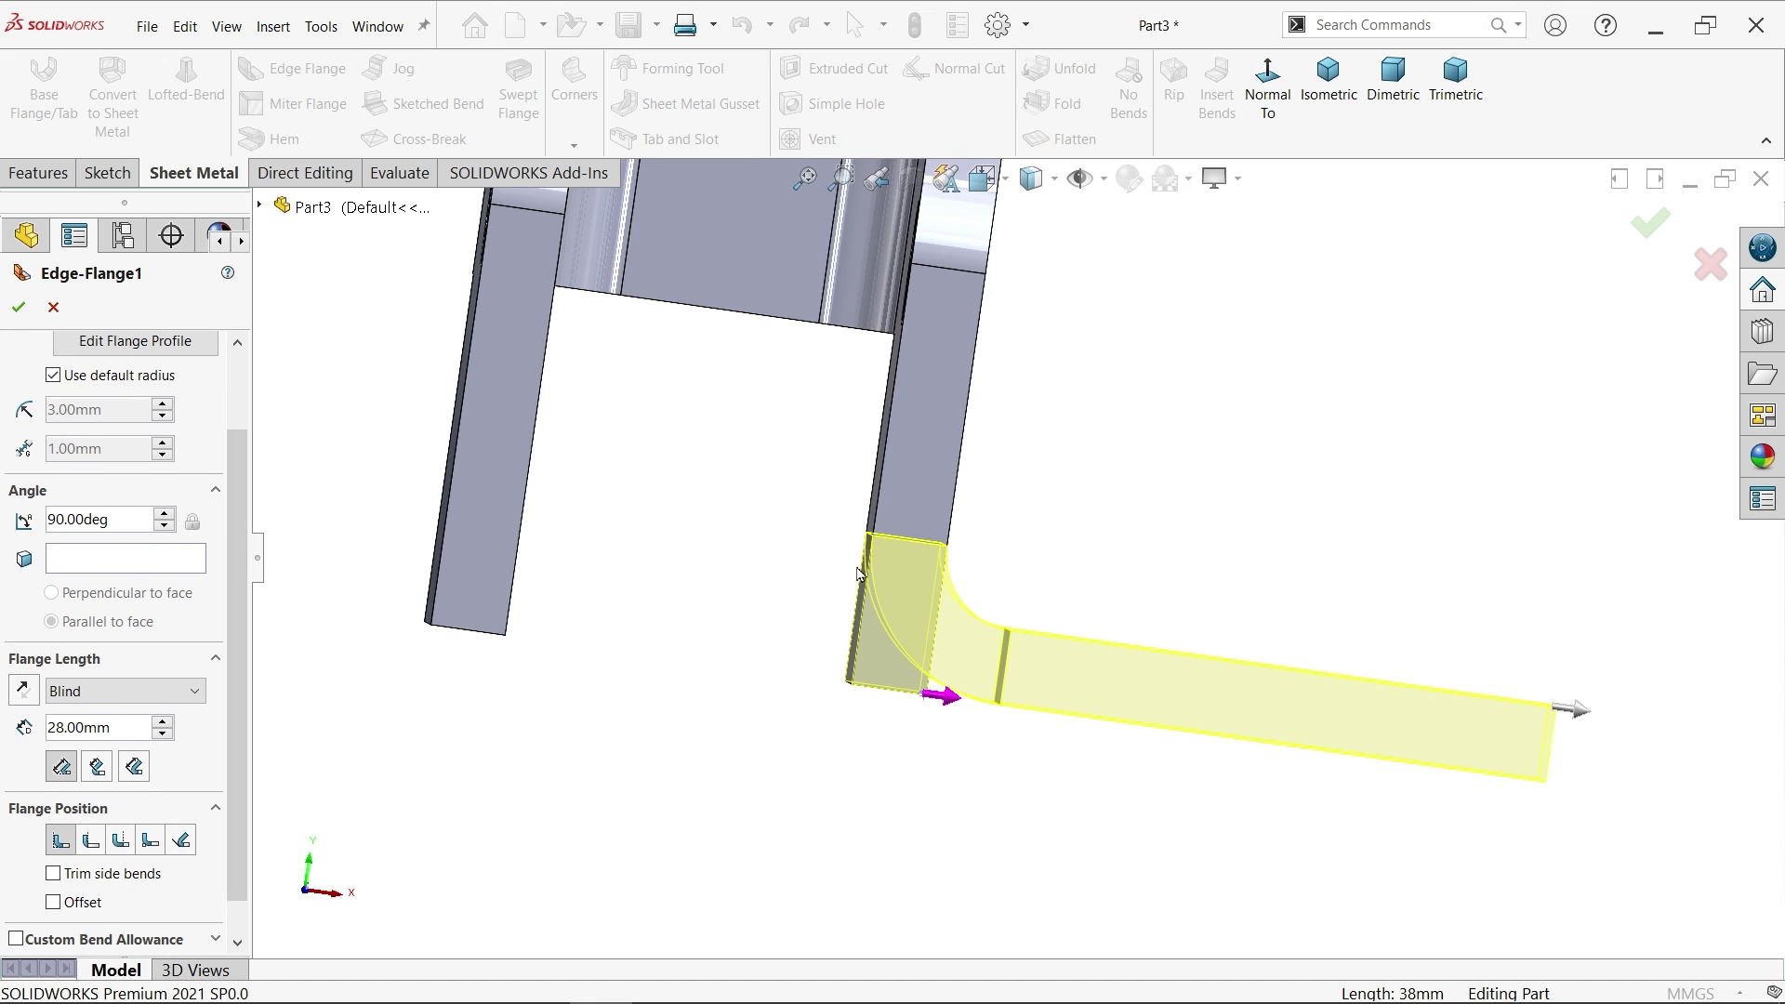
scroll(231, 633, down, 1)
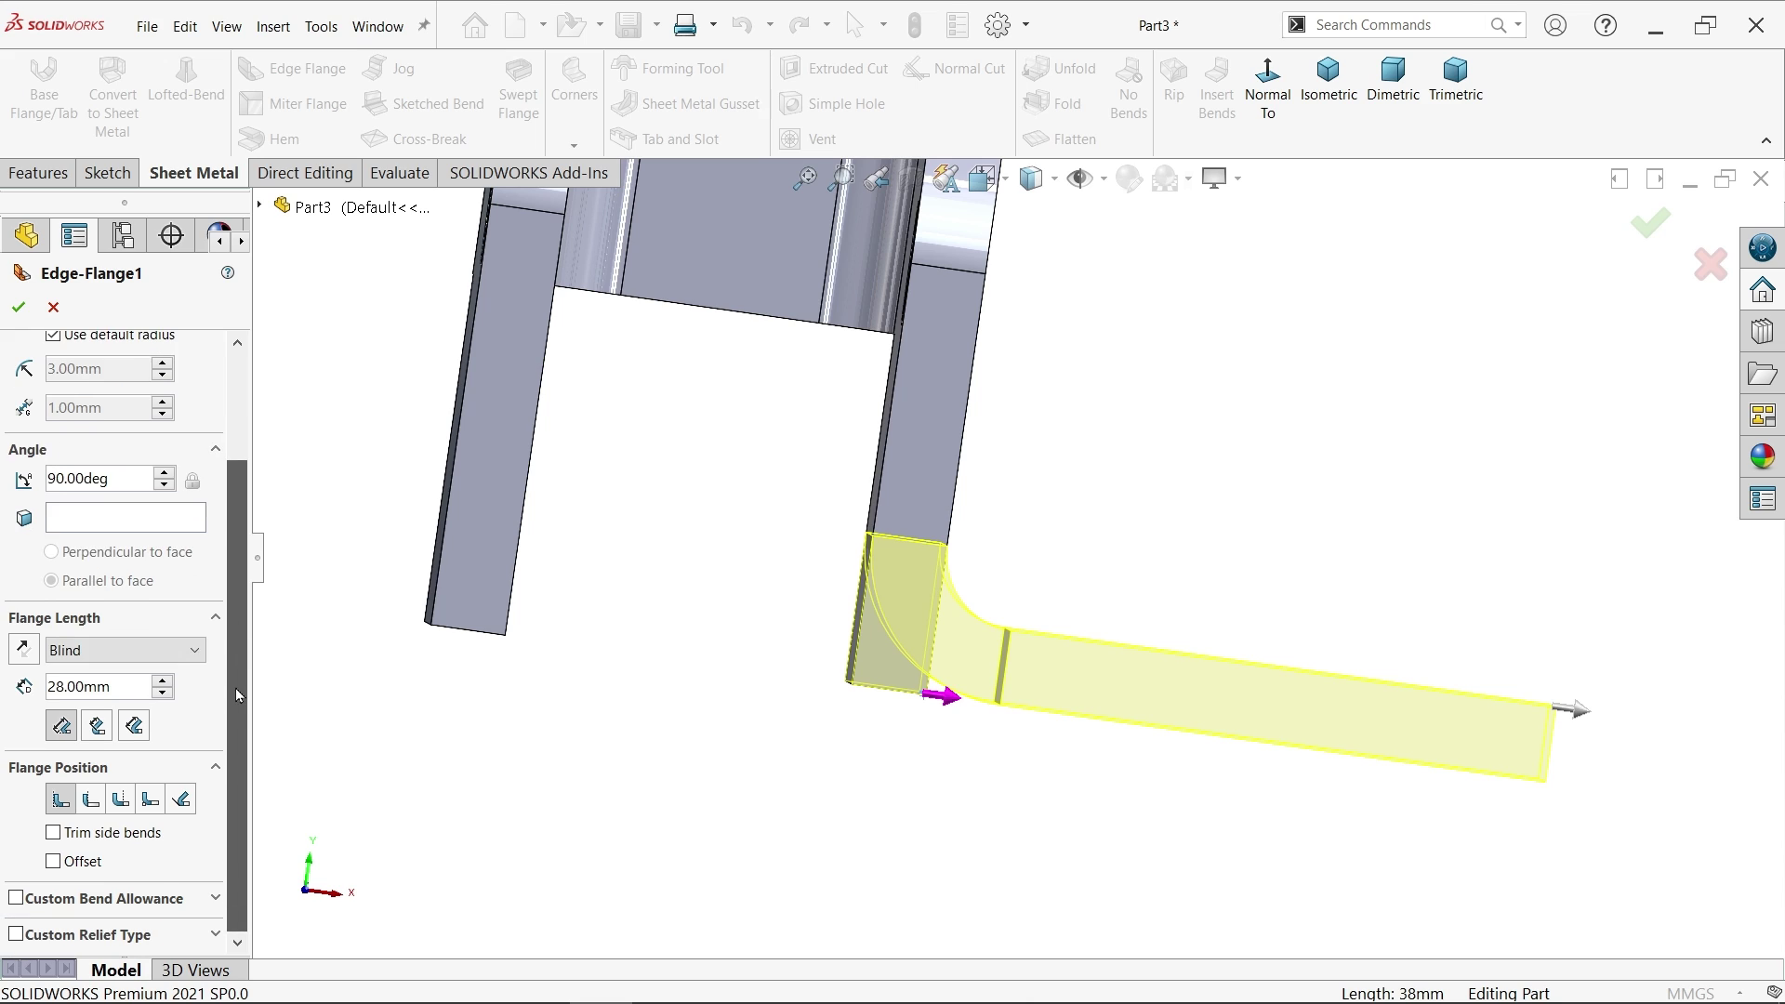
drag(116, 686, 3, 686)
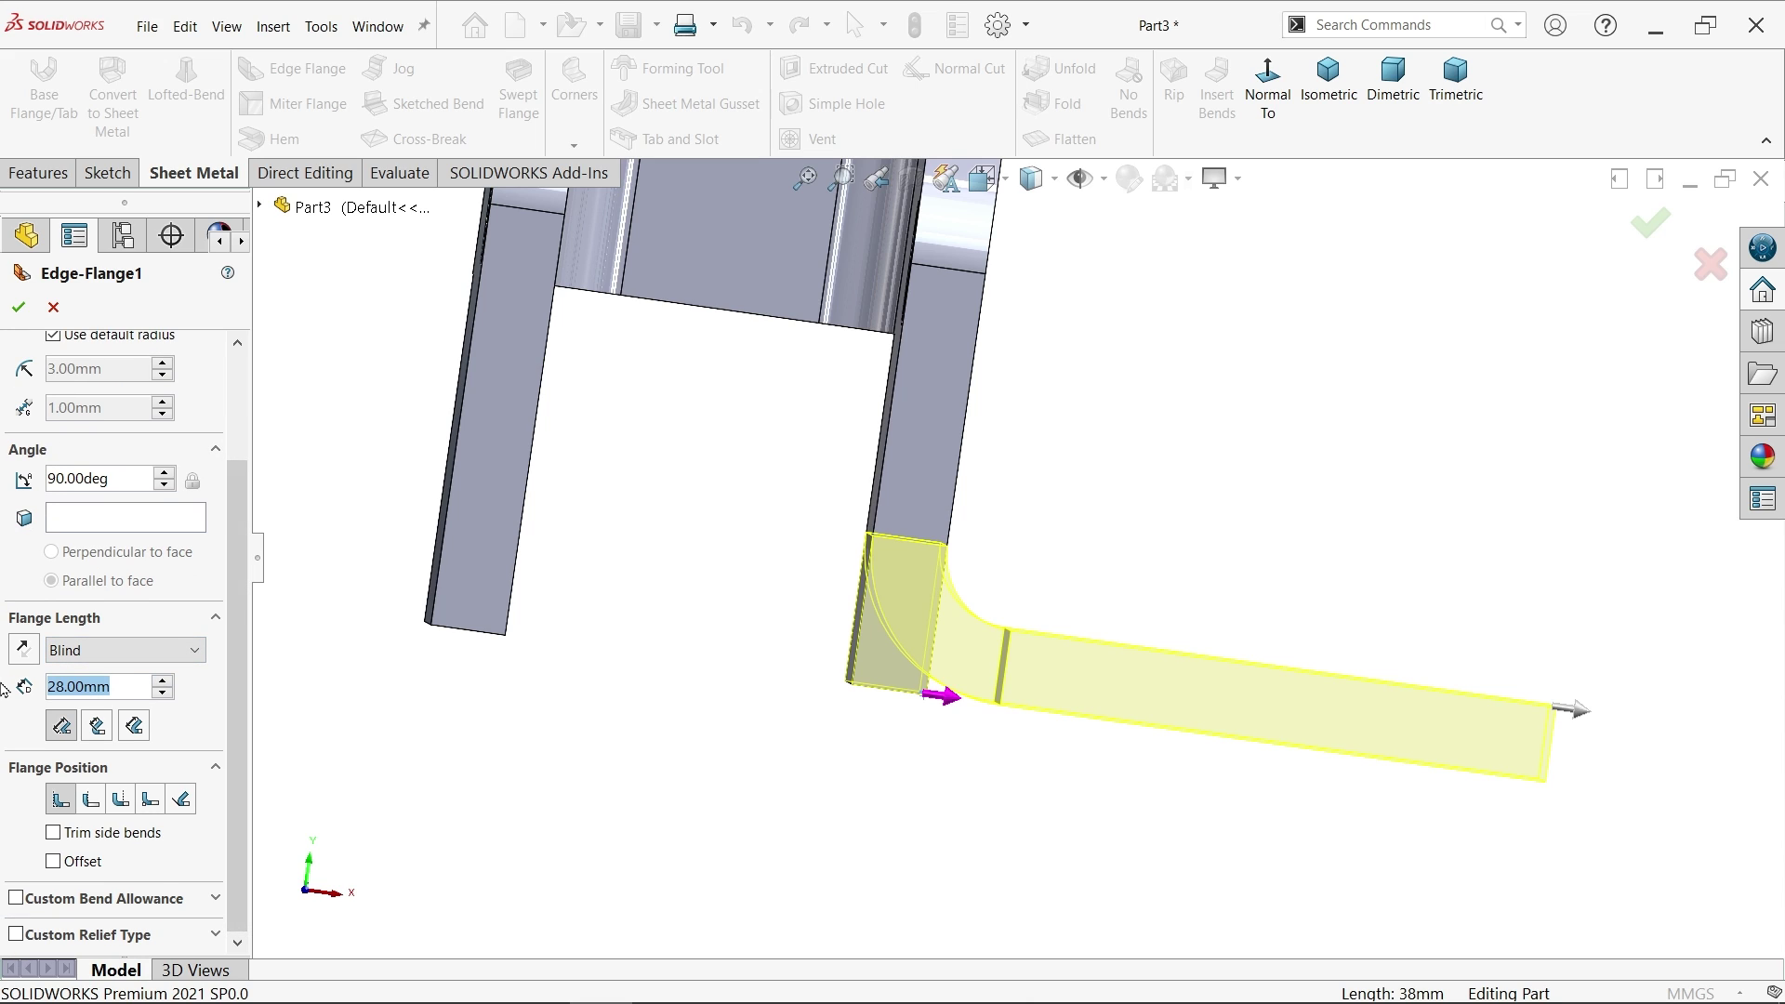
text(19)
key(Return)
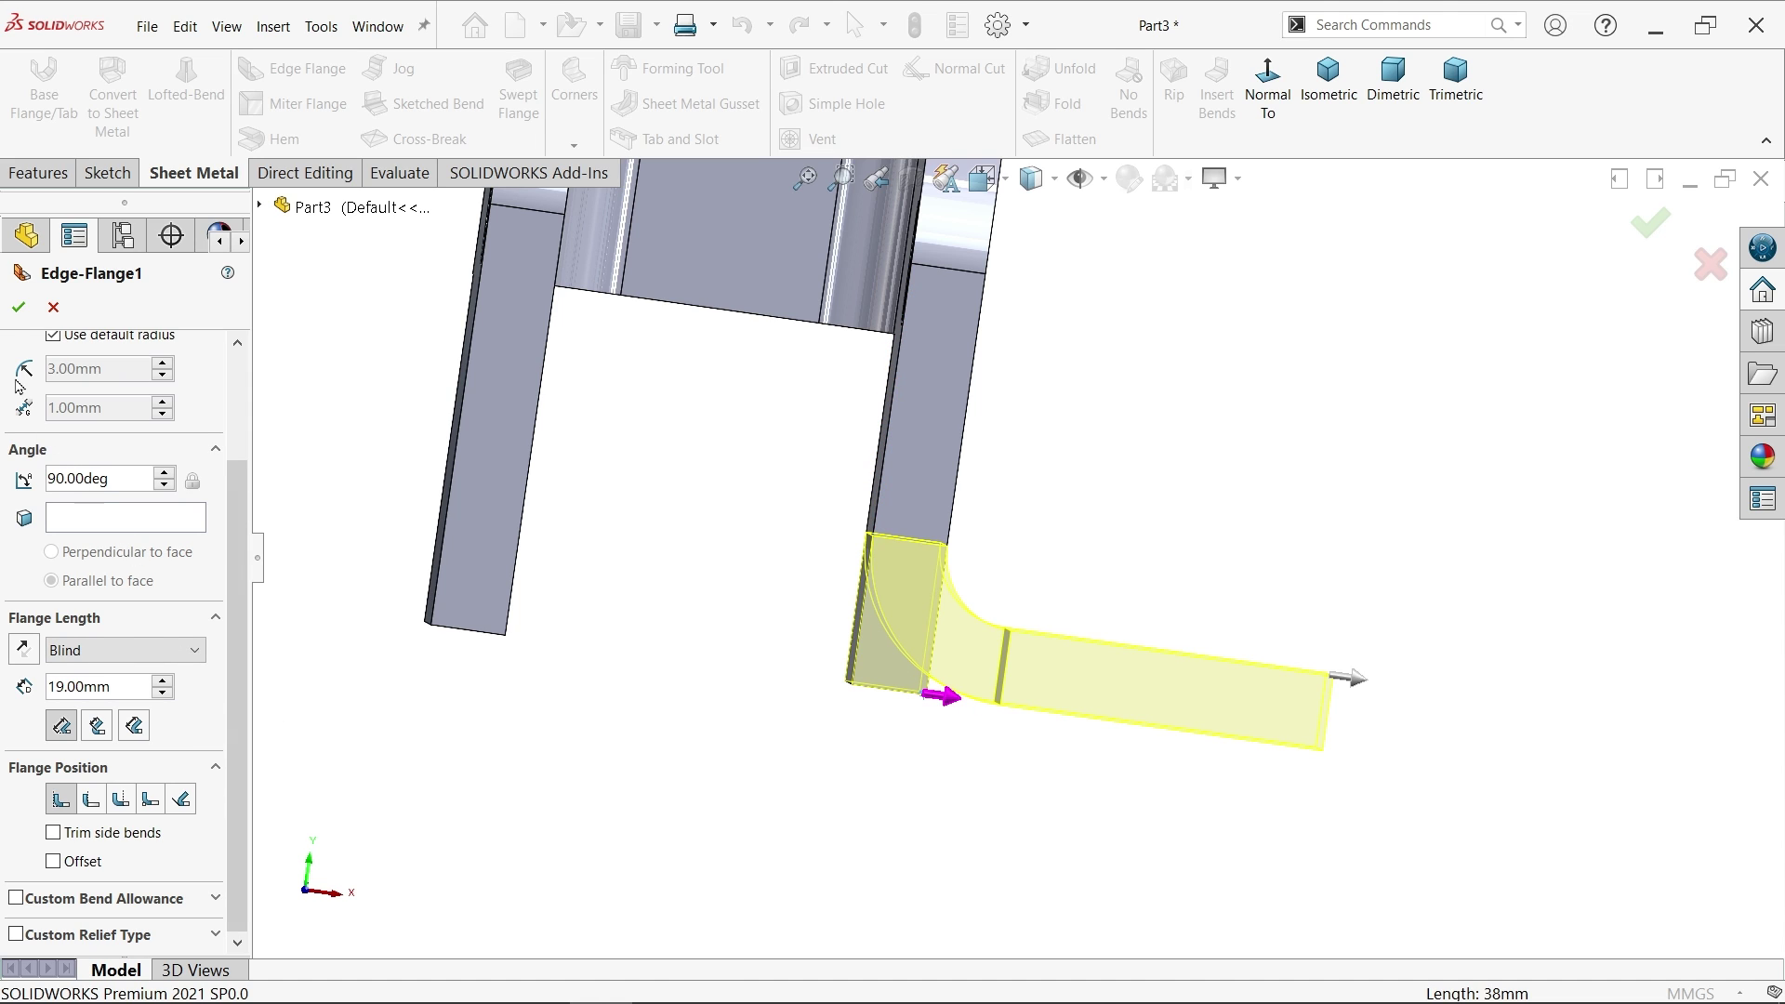
click(18, 307)
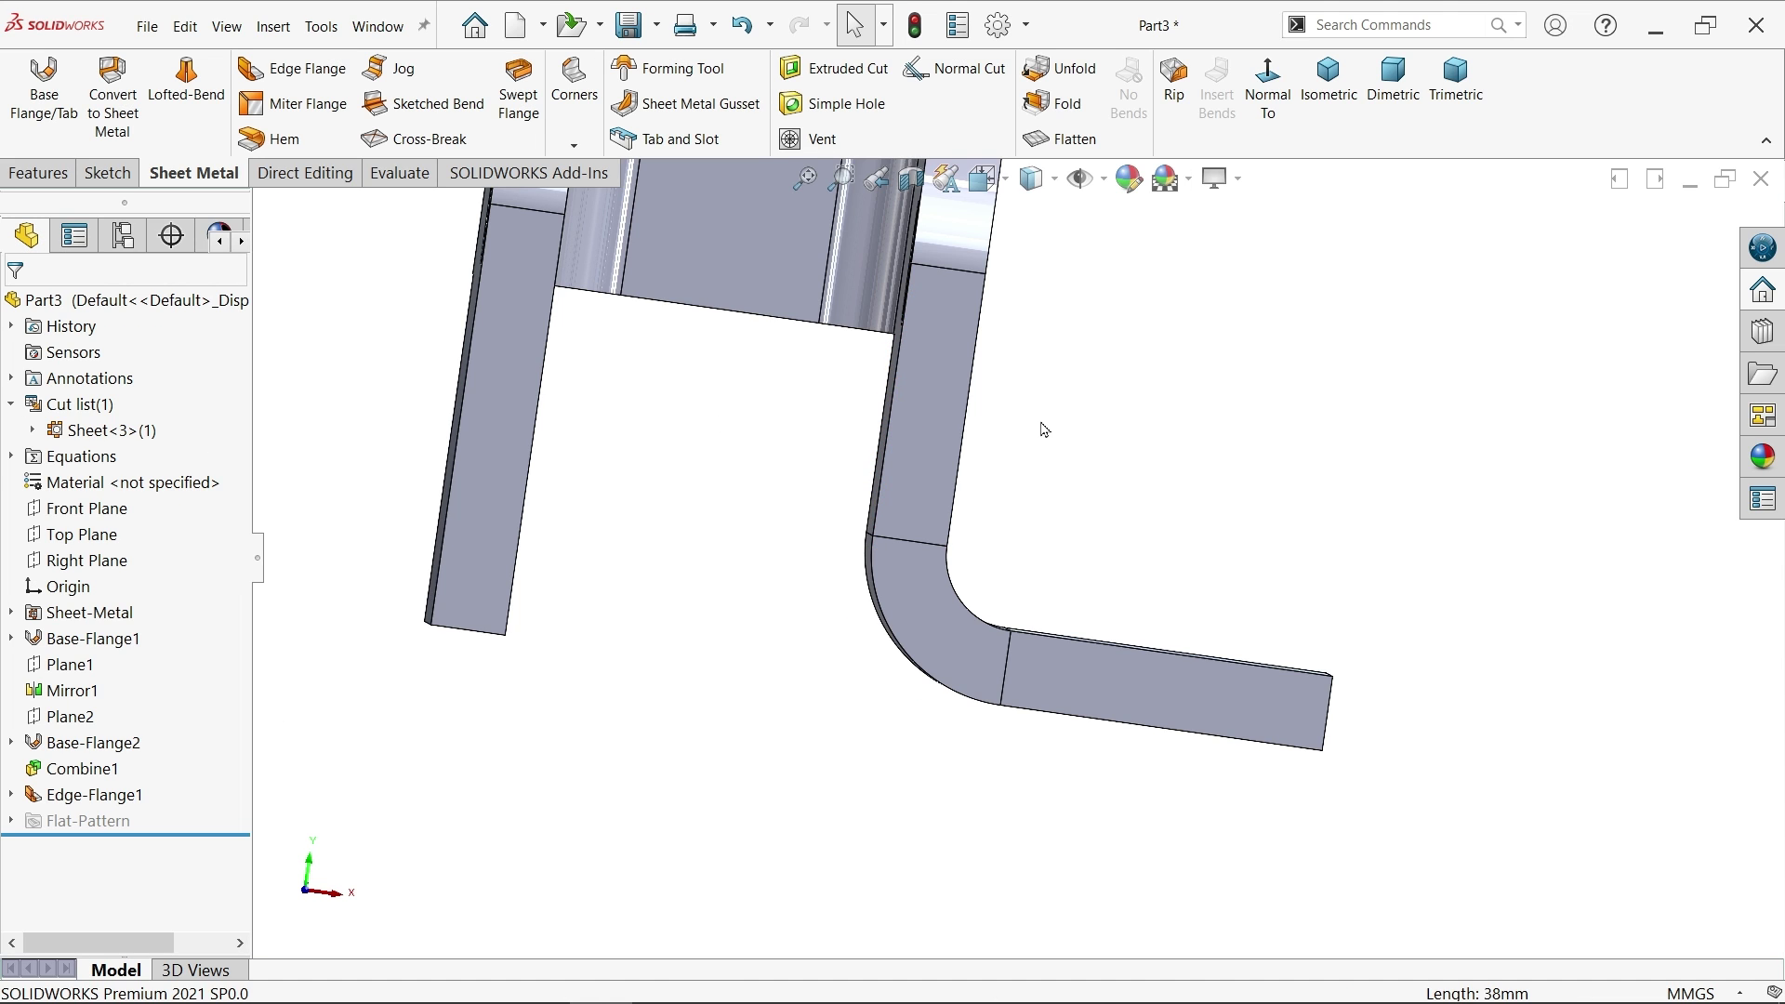
Step: Sketch two circles on the new flange face, one near the top and one near the bottom
middle_drag(1160, 418, 1097, 590)
click(1167, 538)
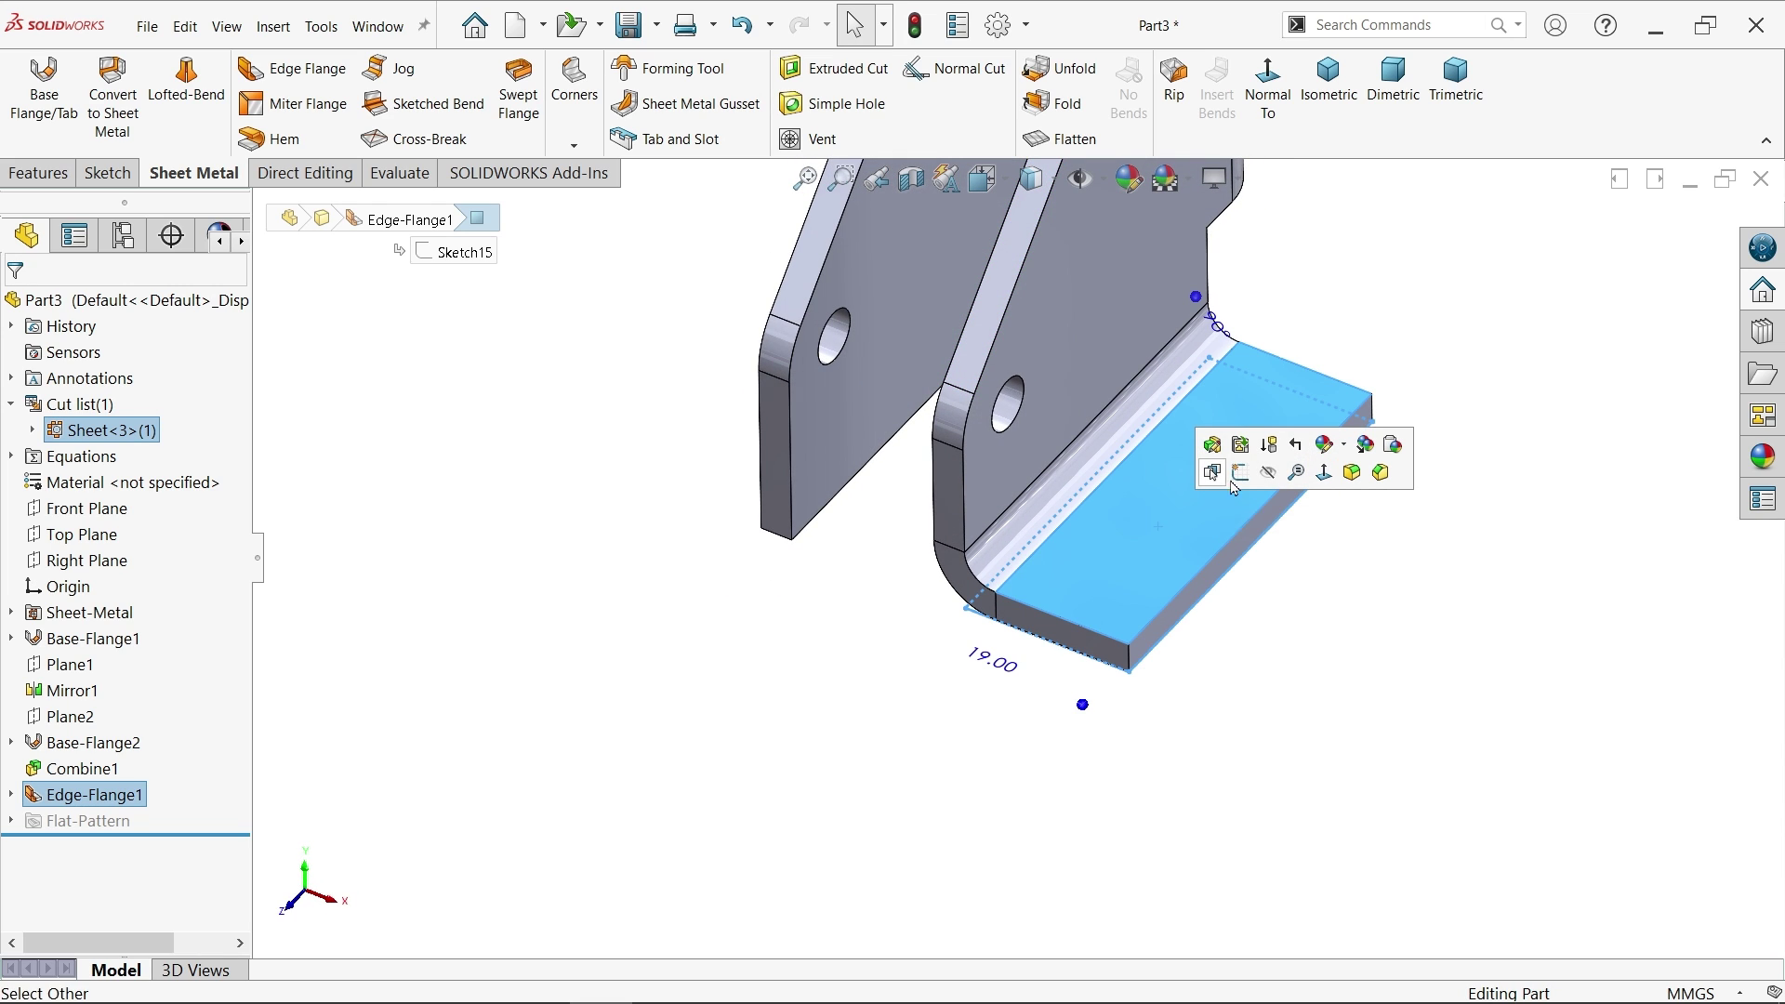
click(1248, 475)
click(199, 68)
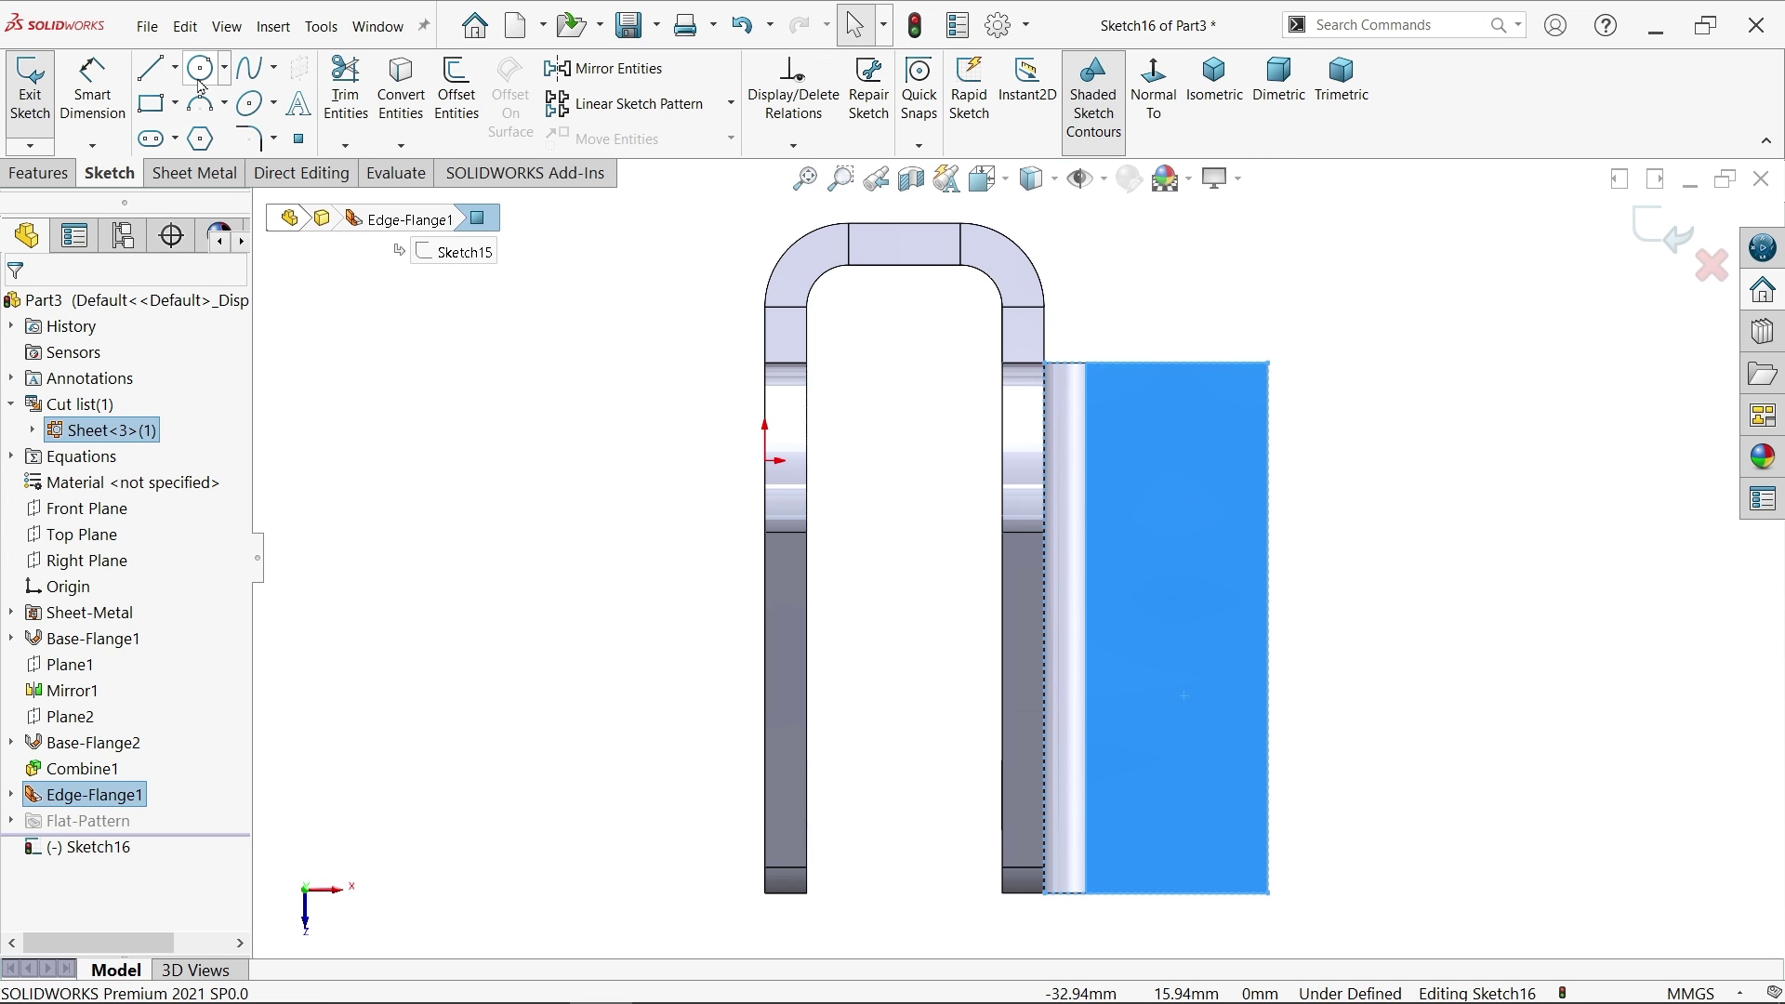
click(1181, 454)
click(1206, 486)
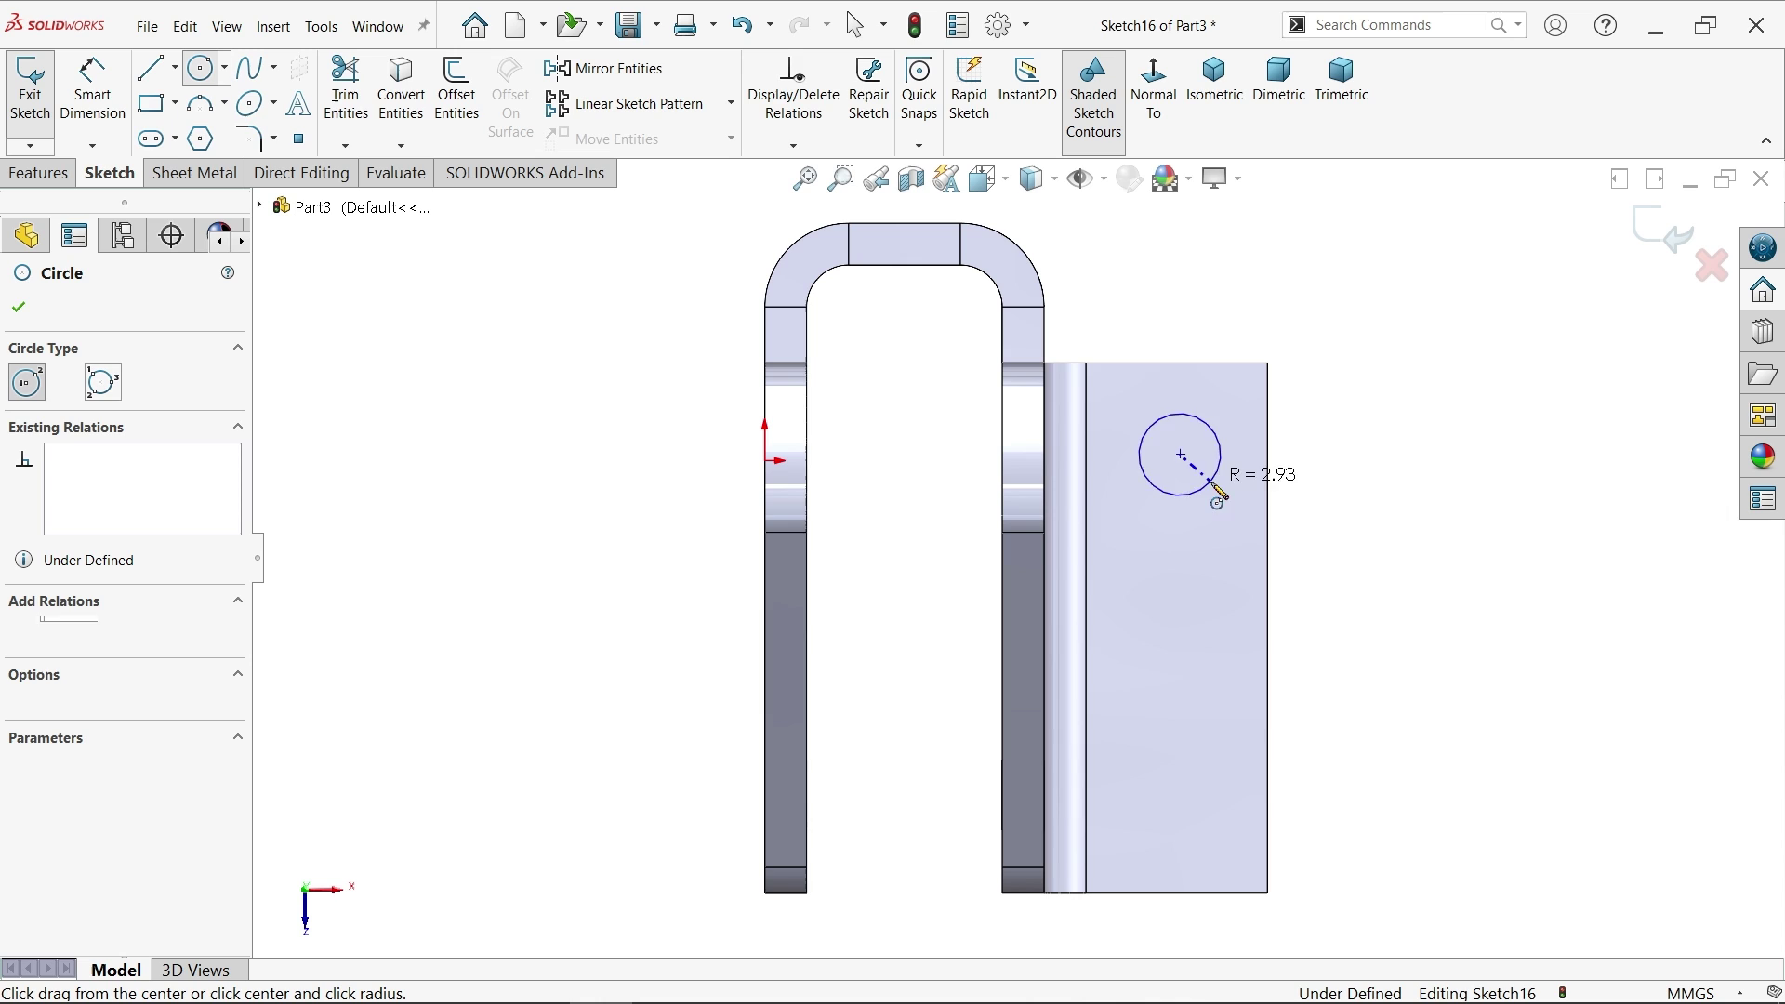
click(1171, 789)
click(1208, 832)
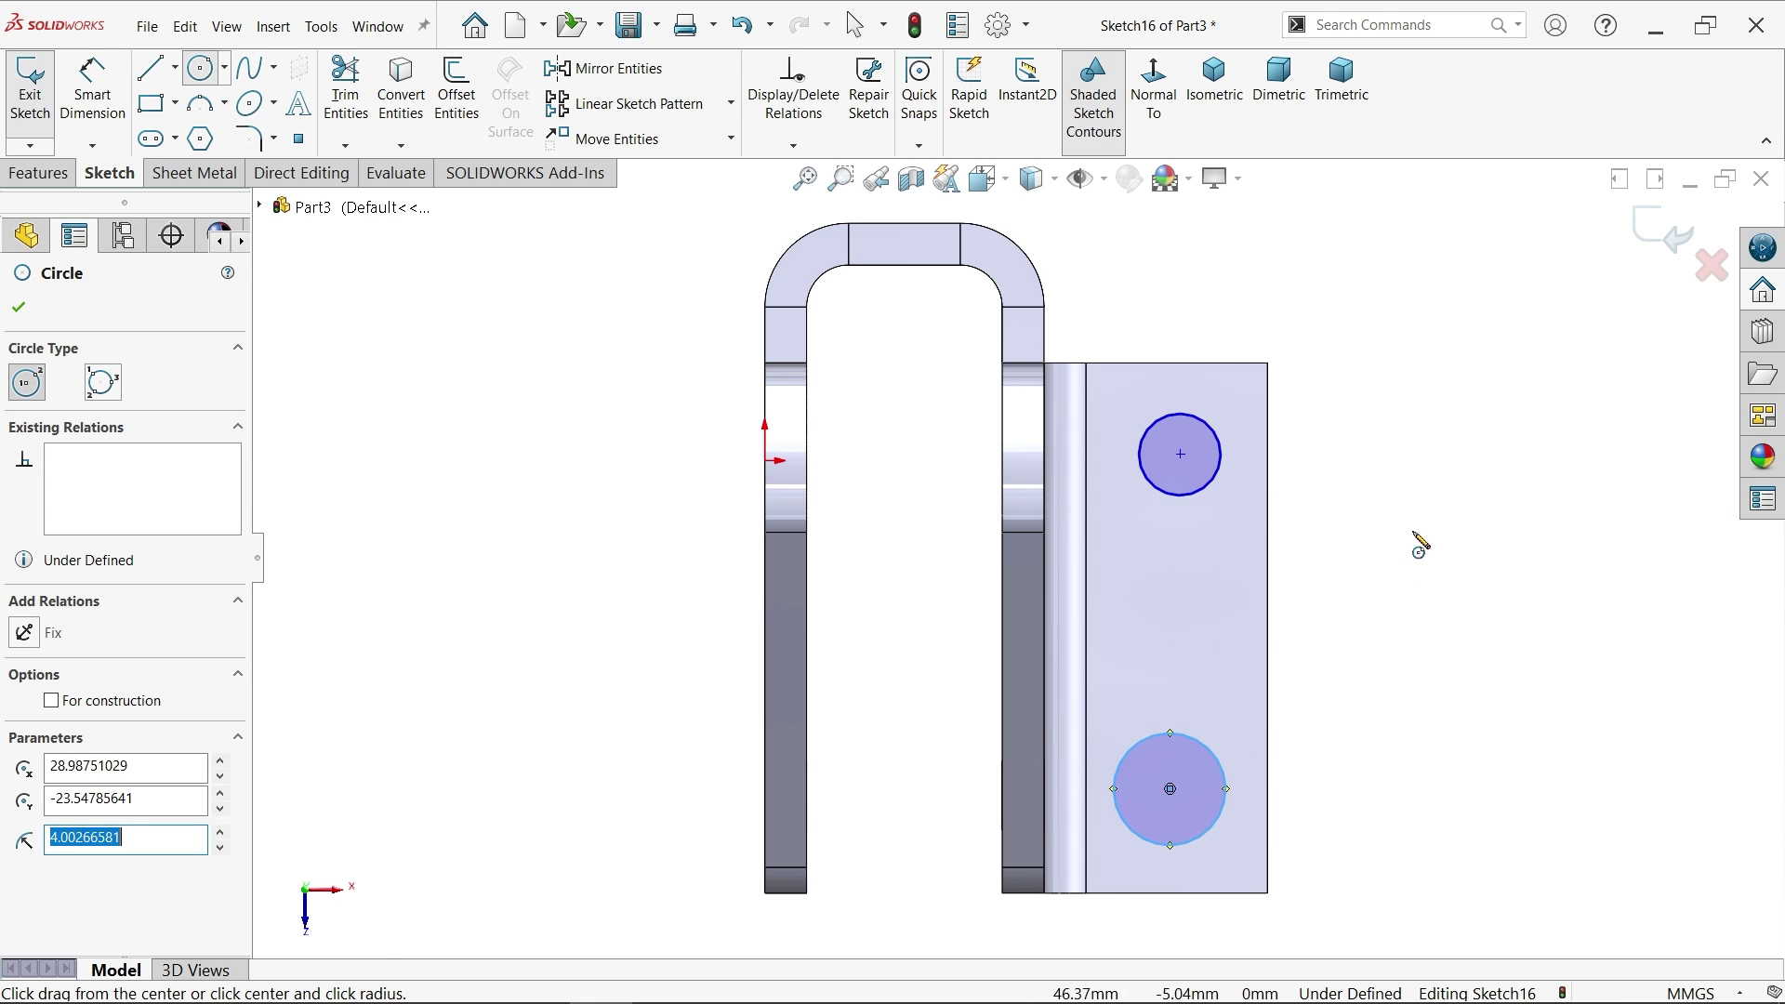
right_click(1415, 539)
click(1502, 556)
Step: Make the two circles equal and align their centres vertically
drag(1395, 338, 1060, 897)
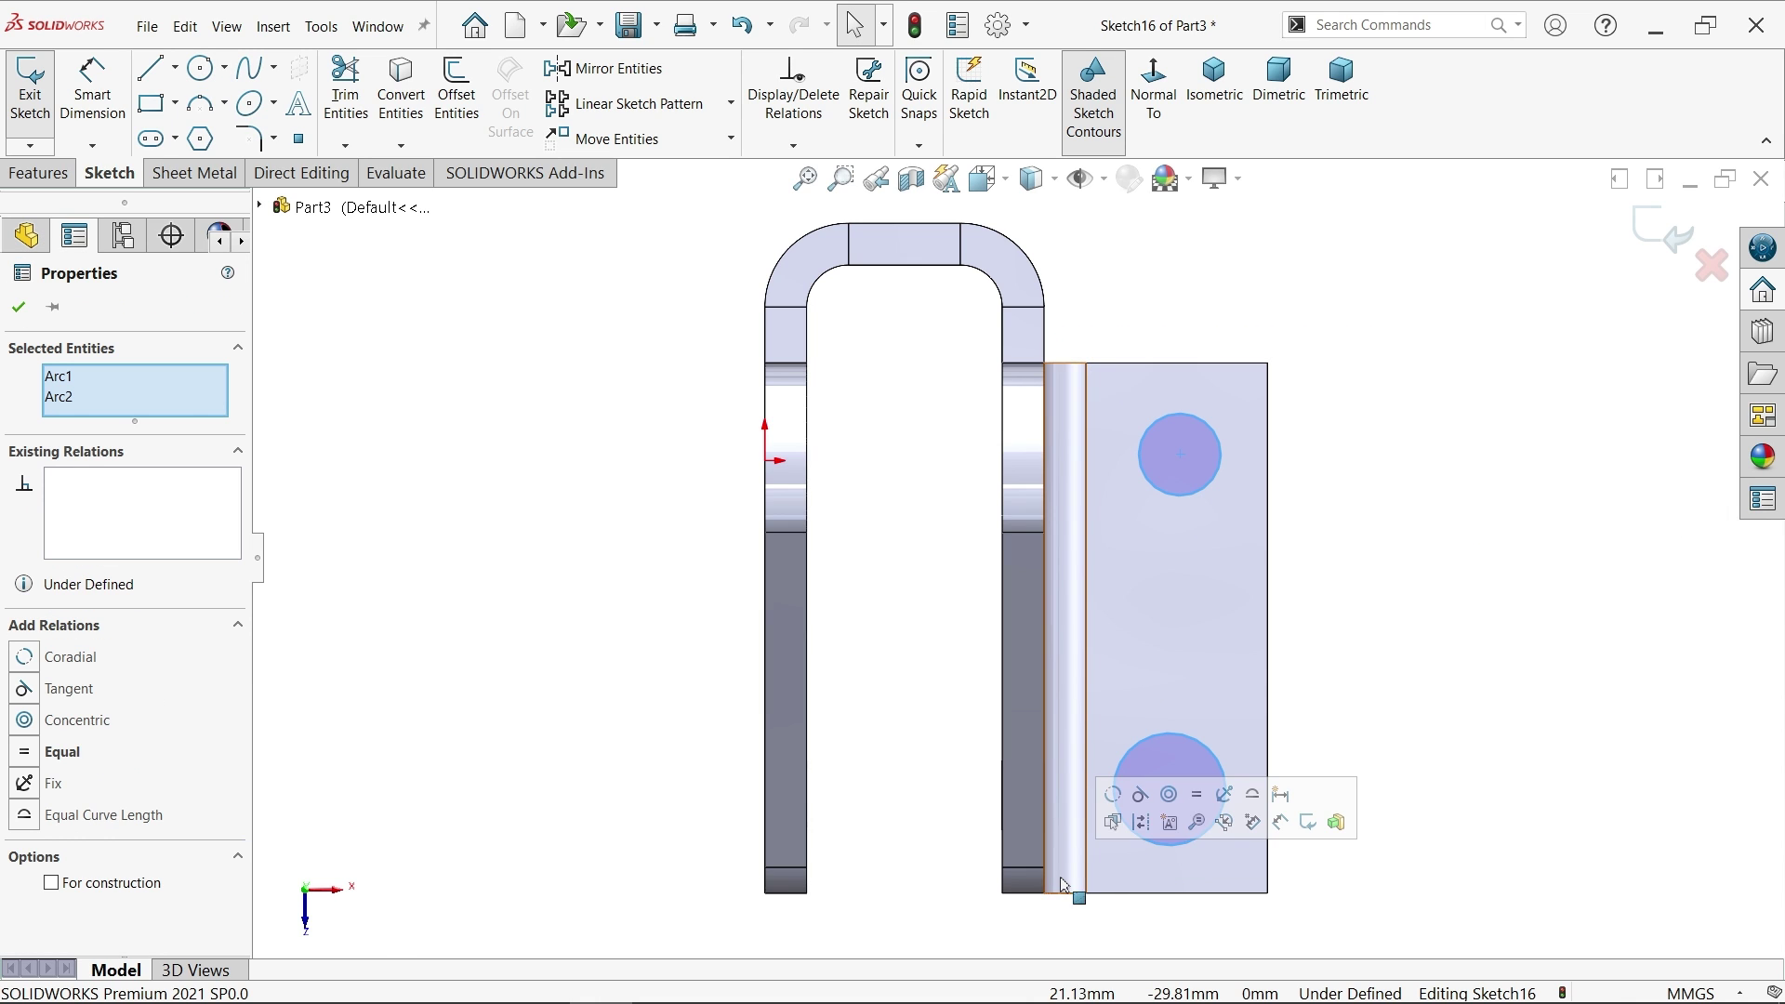
click(1199, 796)
click(1327, 598)
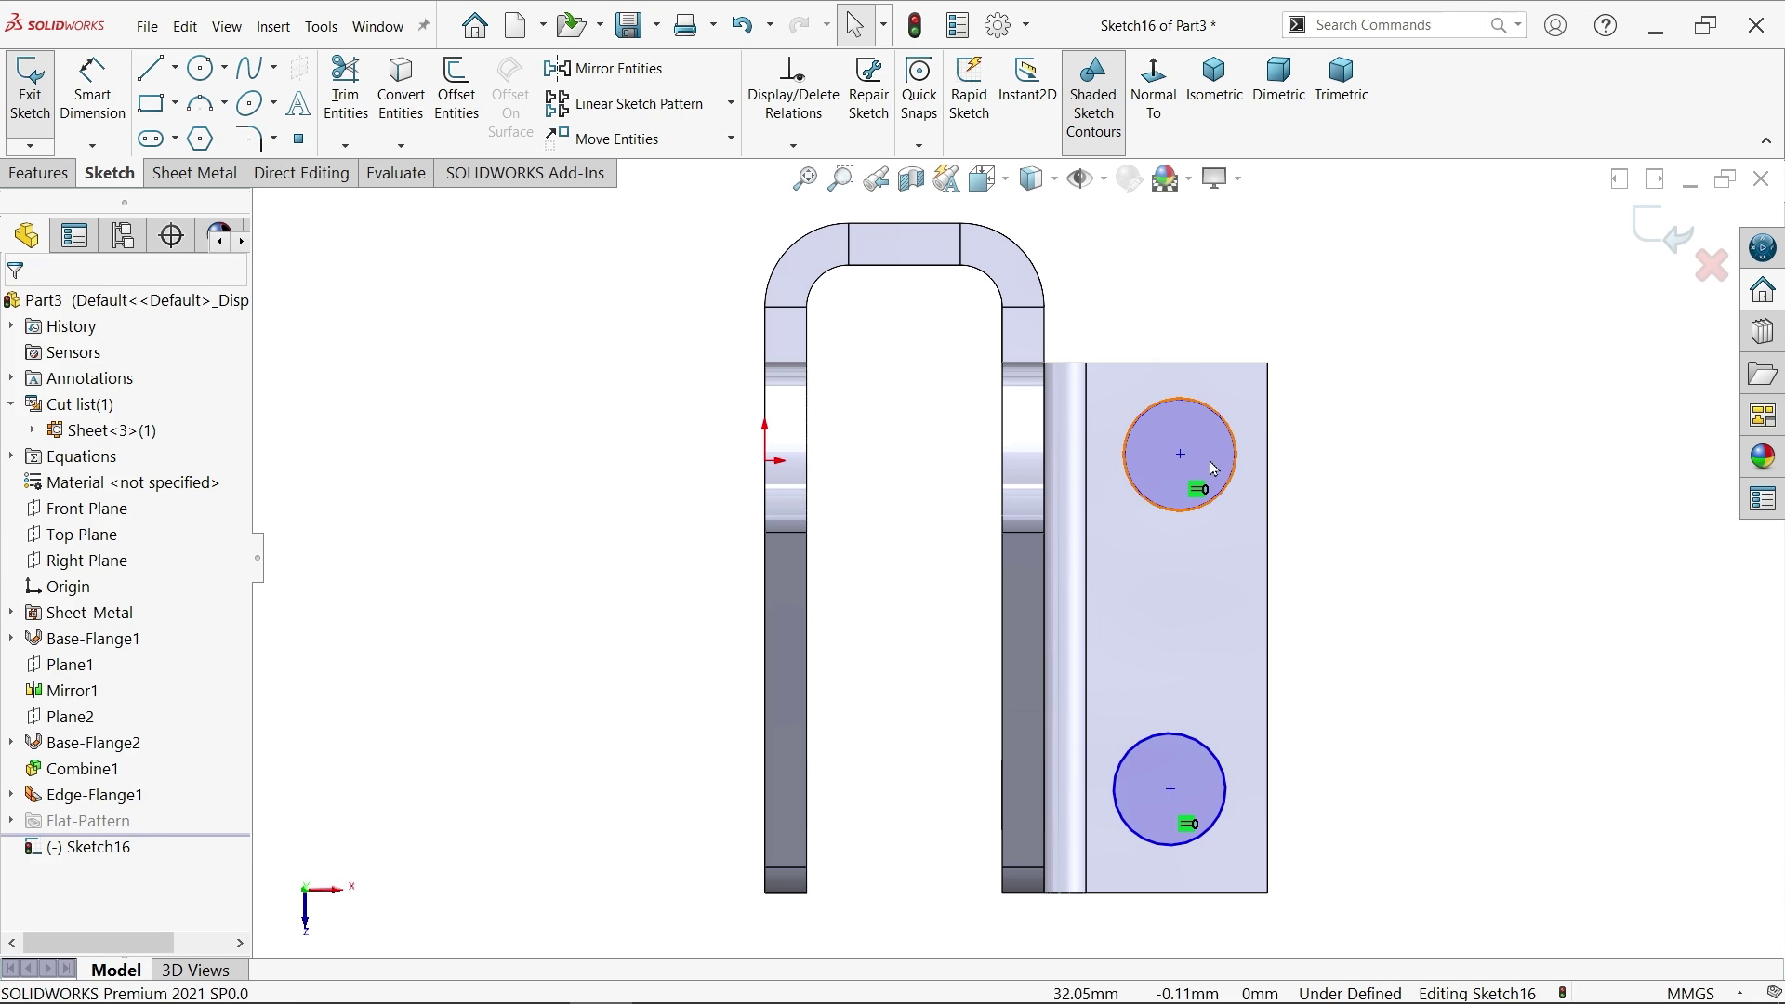
click(1182, 455)
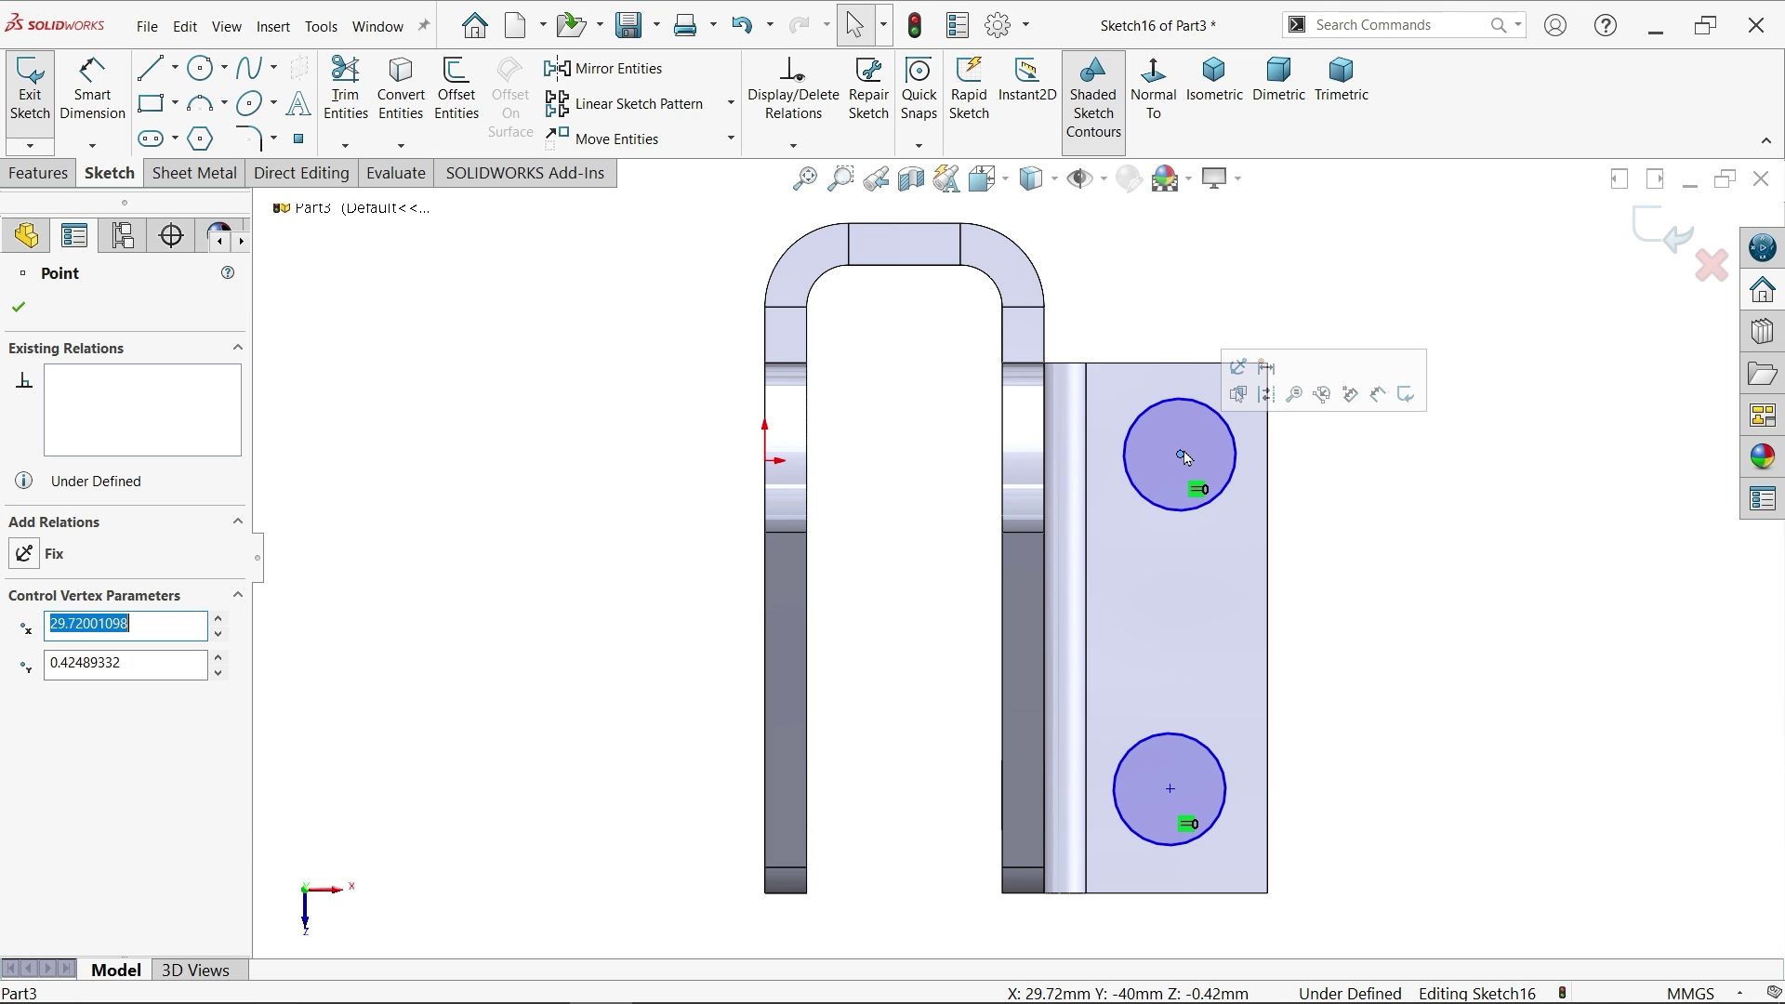
ctrl+click(1172, 791)
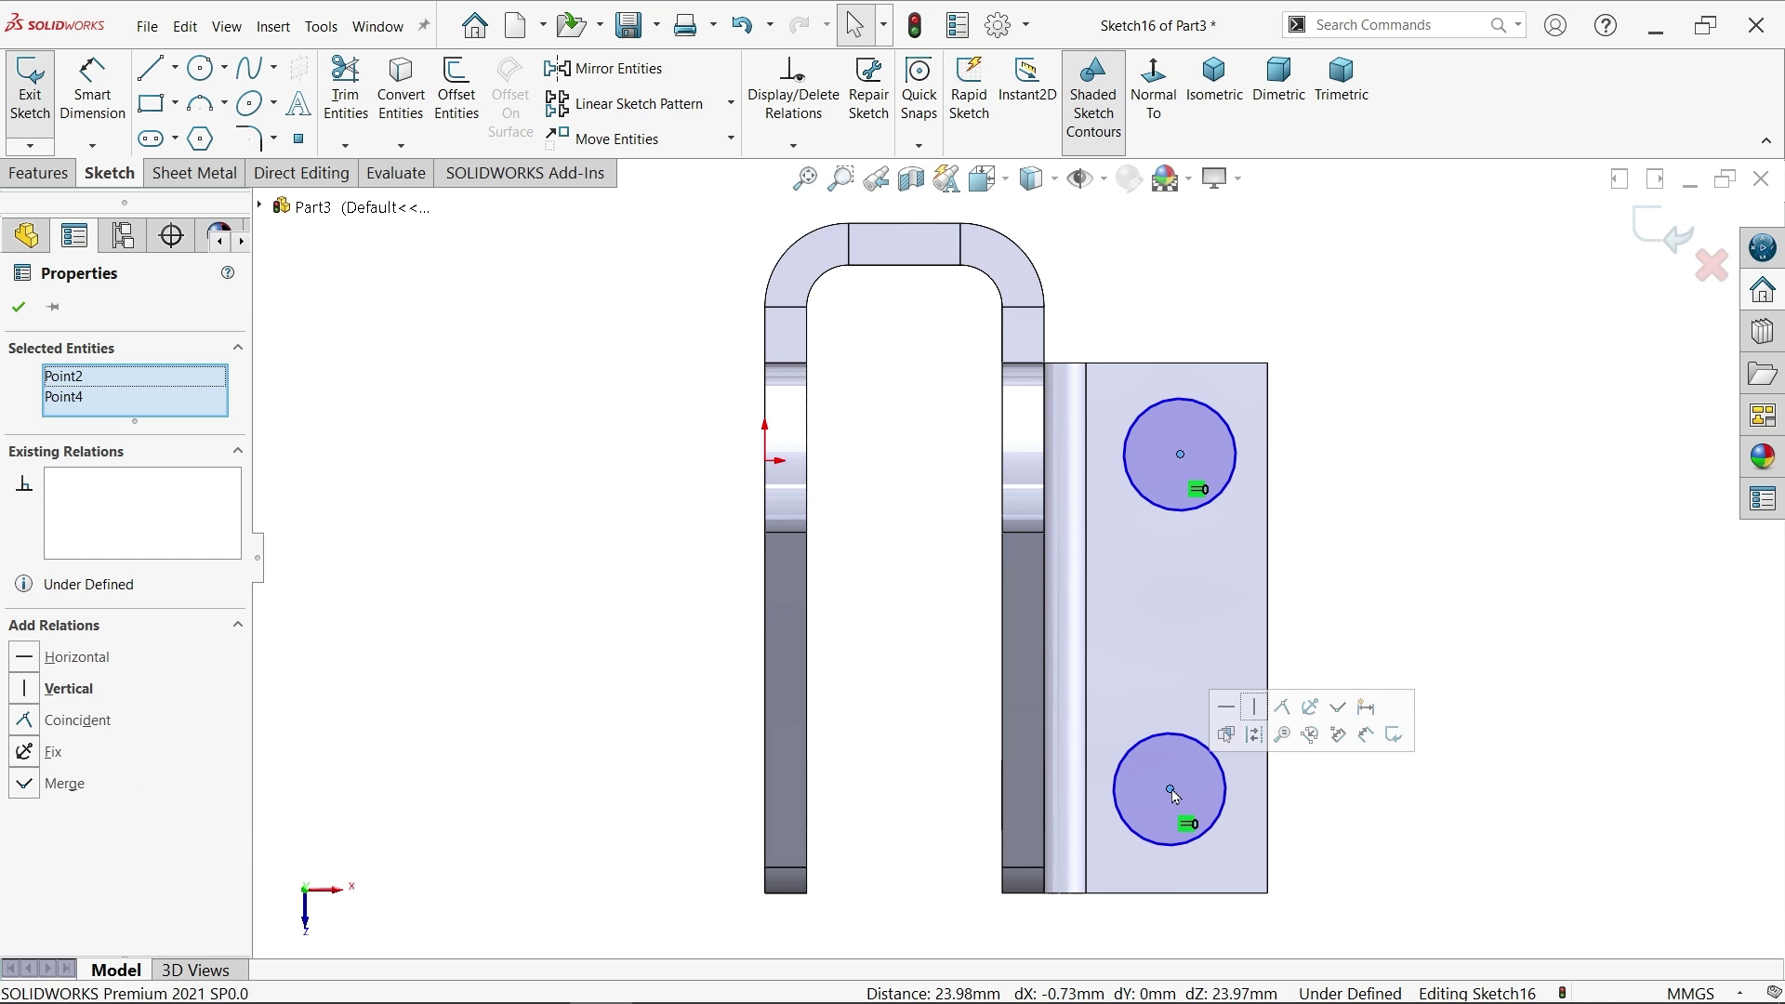
click(1255, 708)
click(1276, 505)
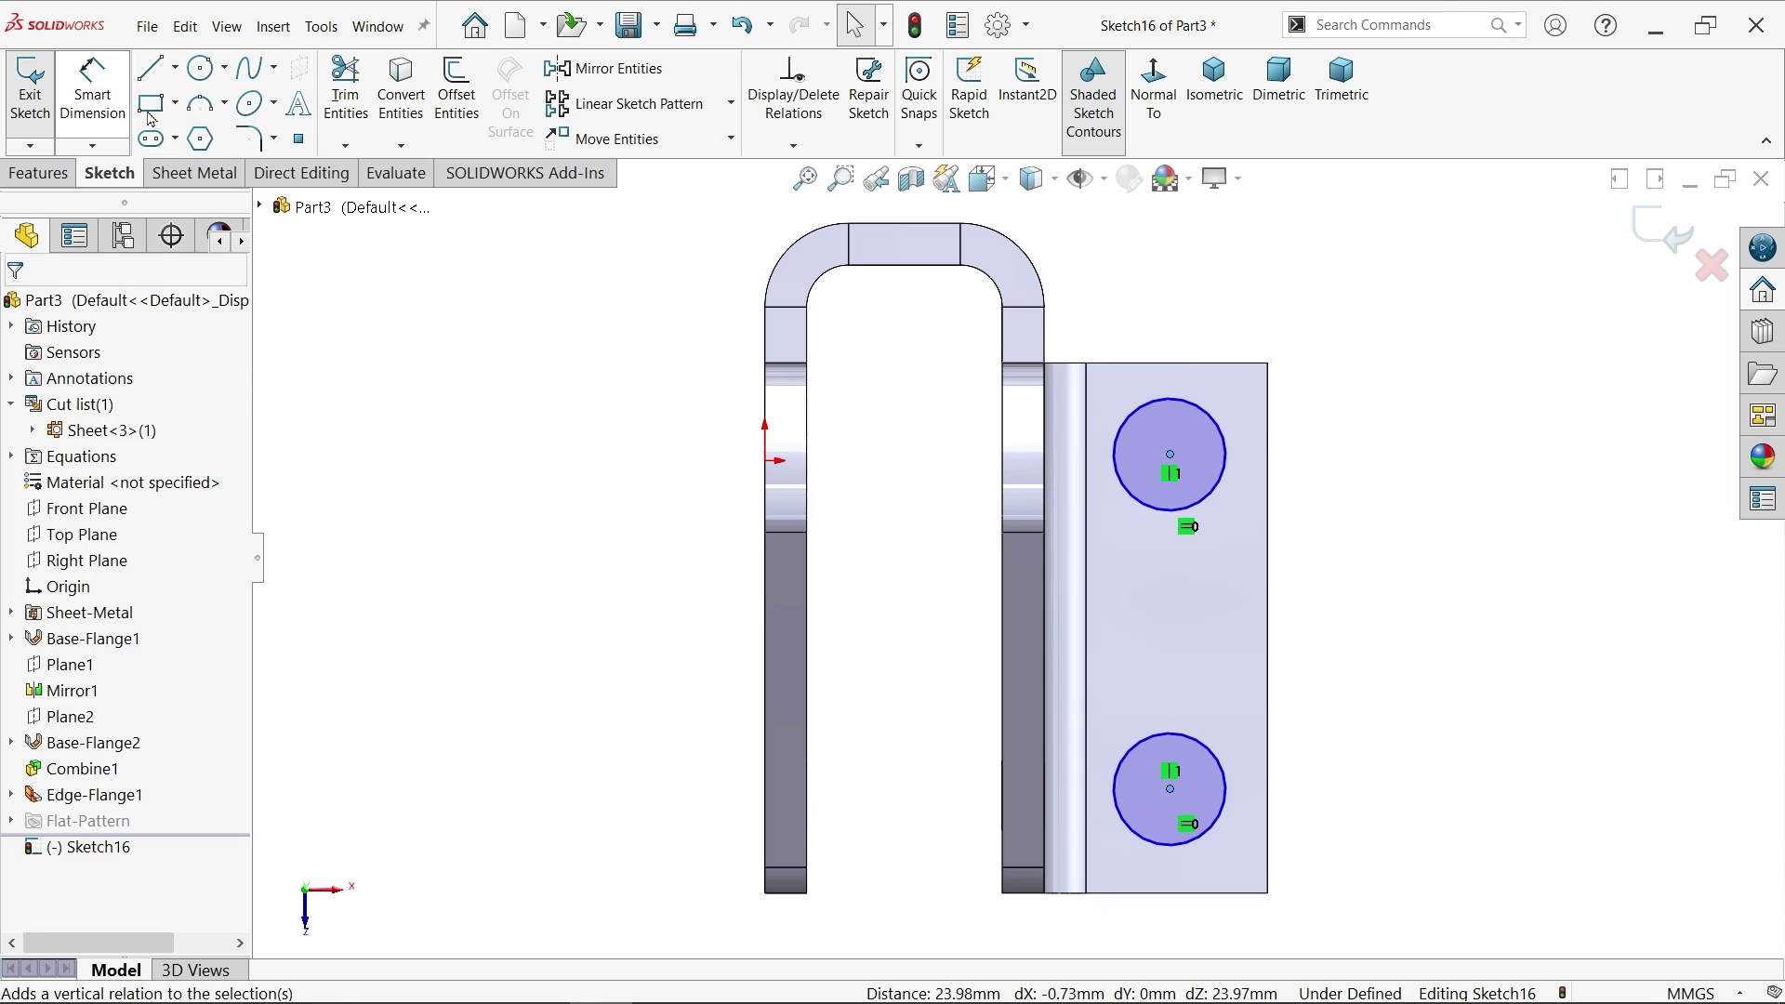
Step: Dimension the circles 24 mm apart with a 5 mm diameter
click(1211, 500)
click(1193, 739)
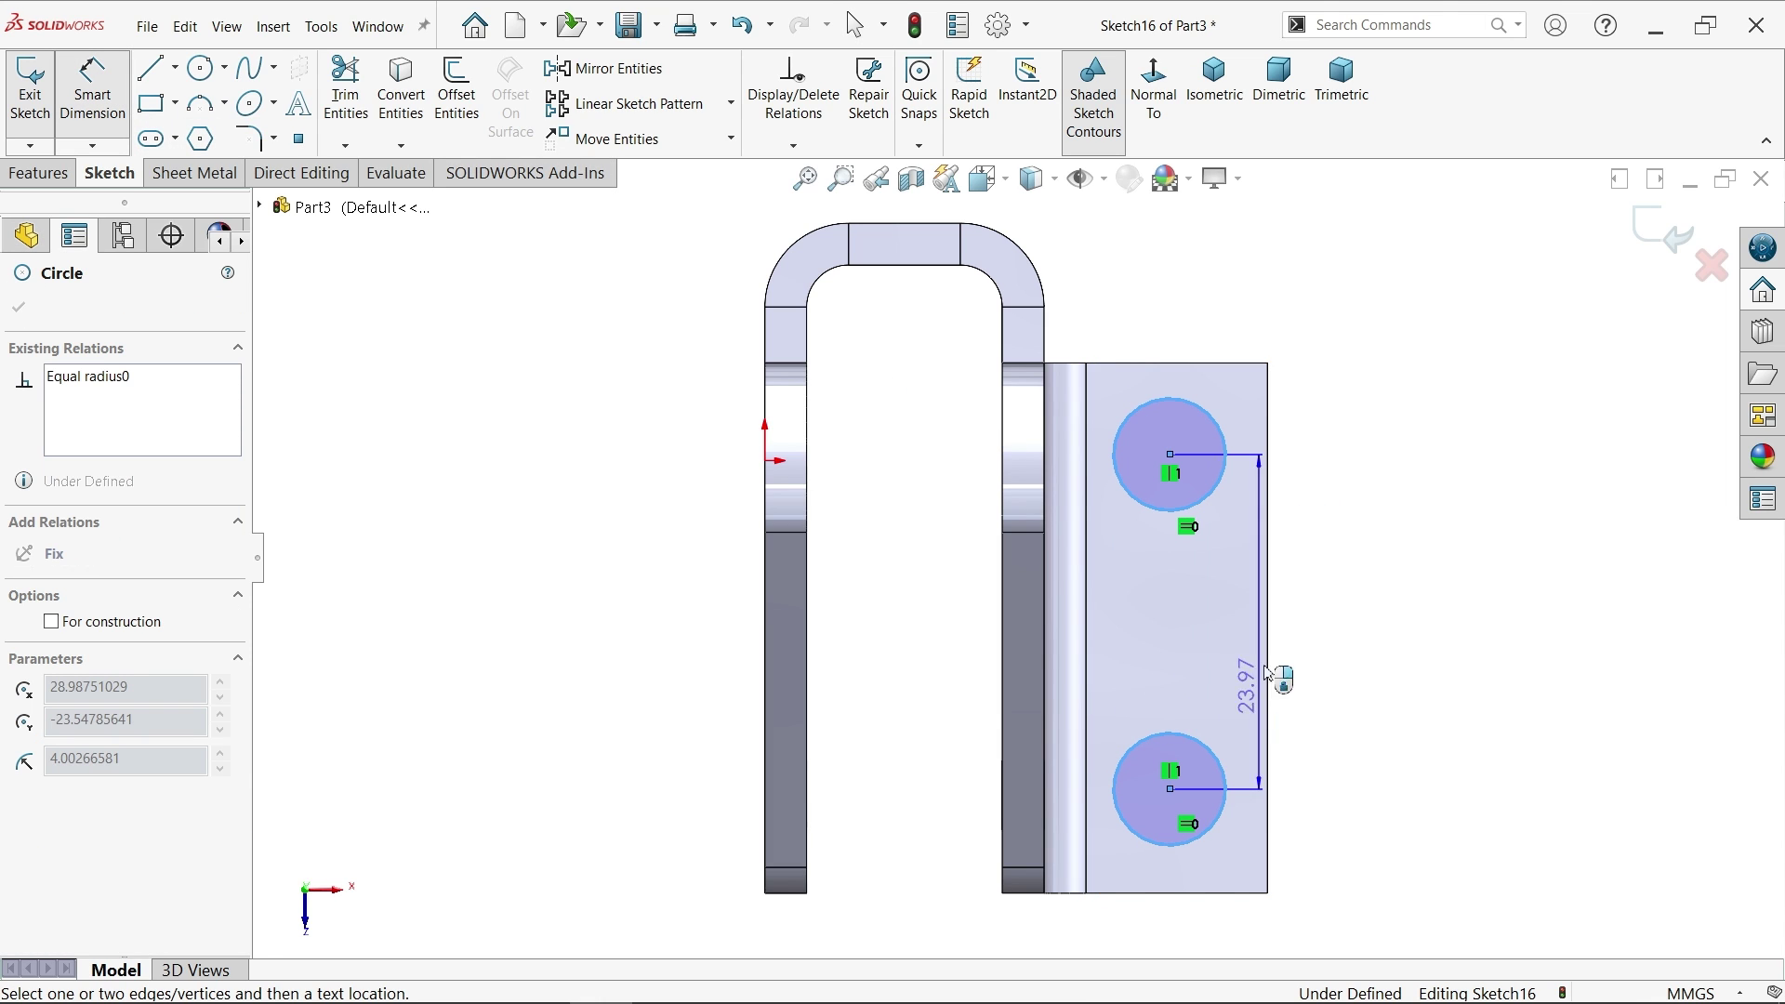
click(1350, 628)
text(24)
key(Return)
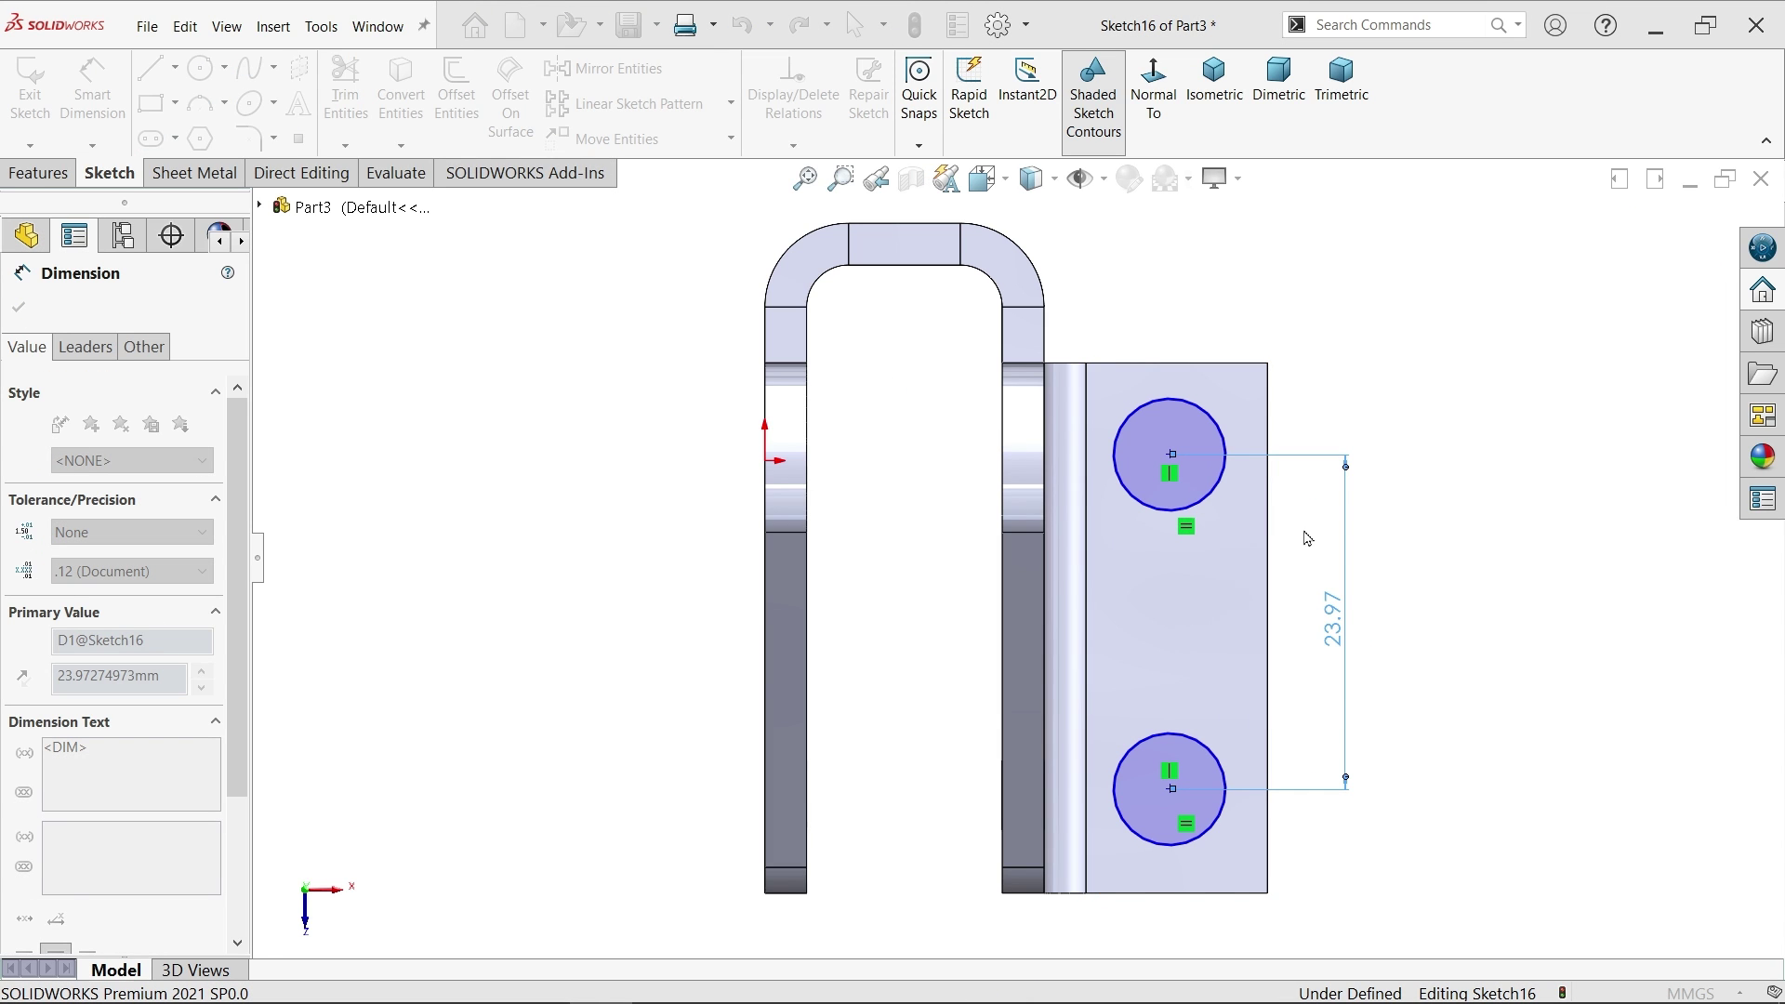
click(1232, 483)
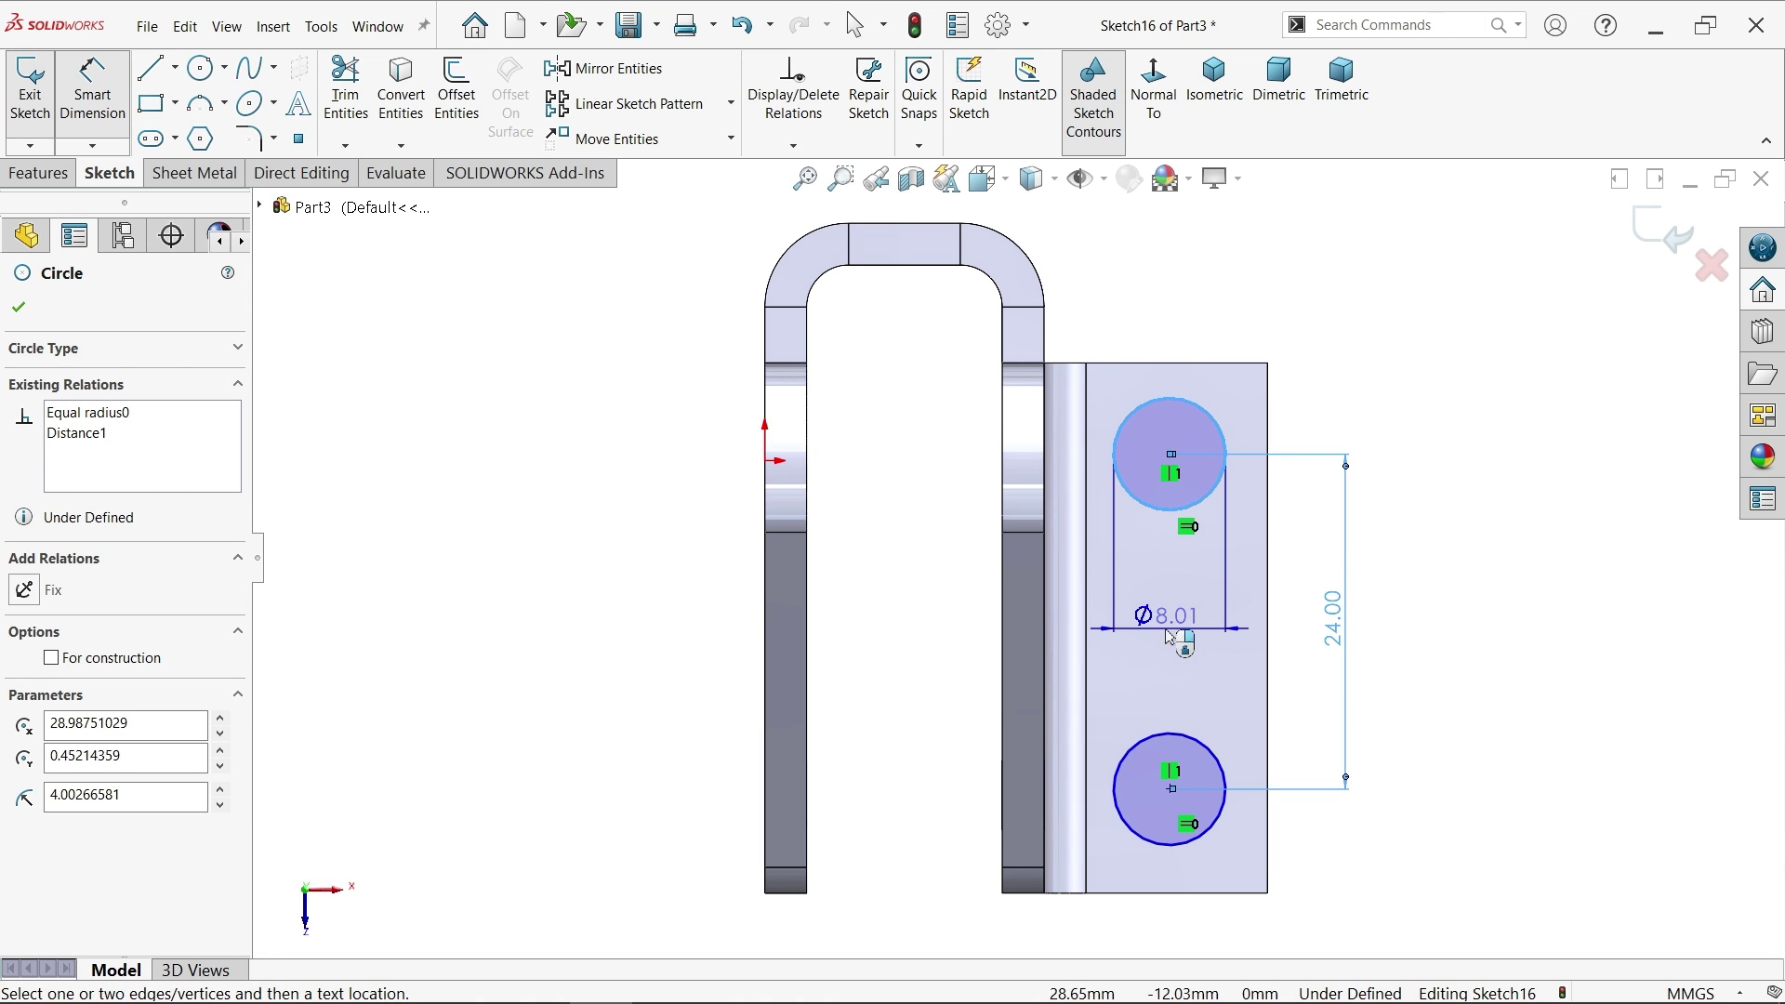
click(1170, 637)
text(5)
key(Return)
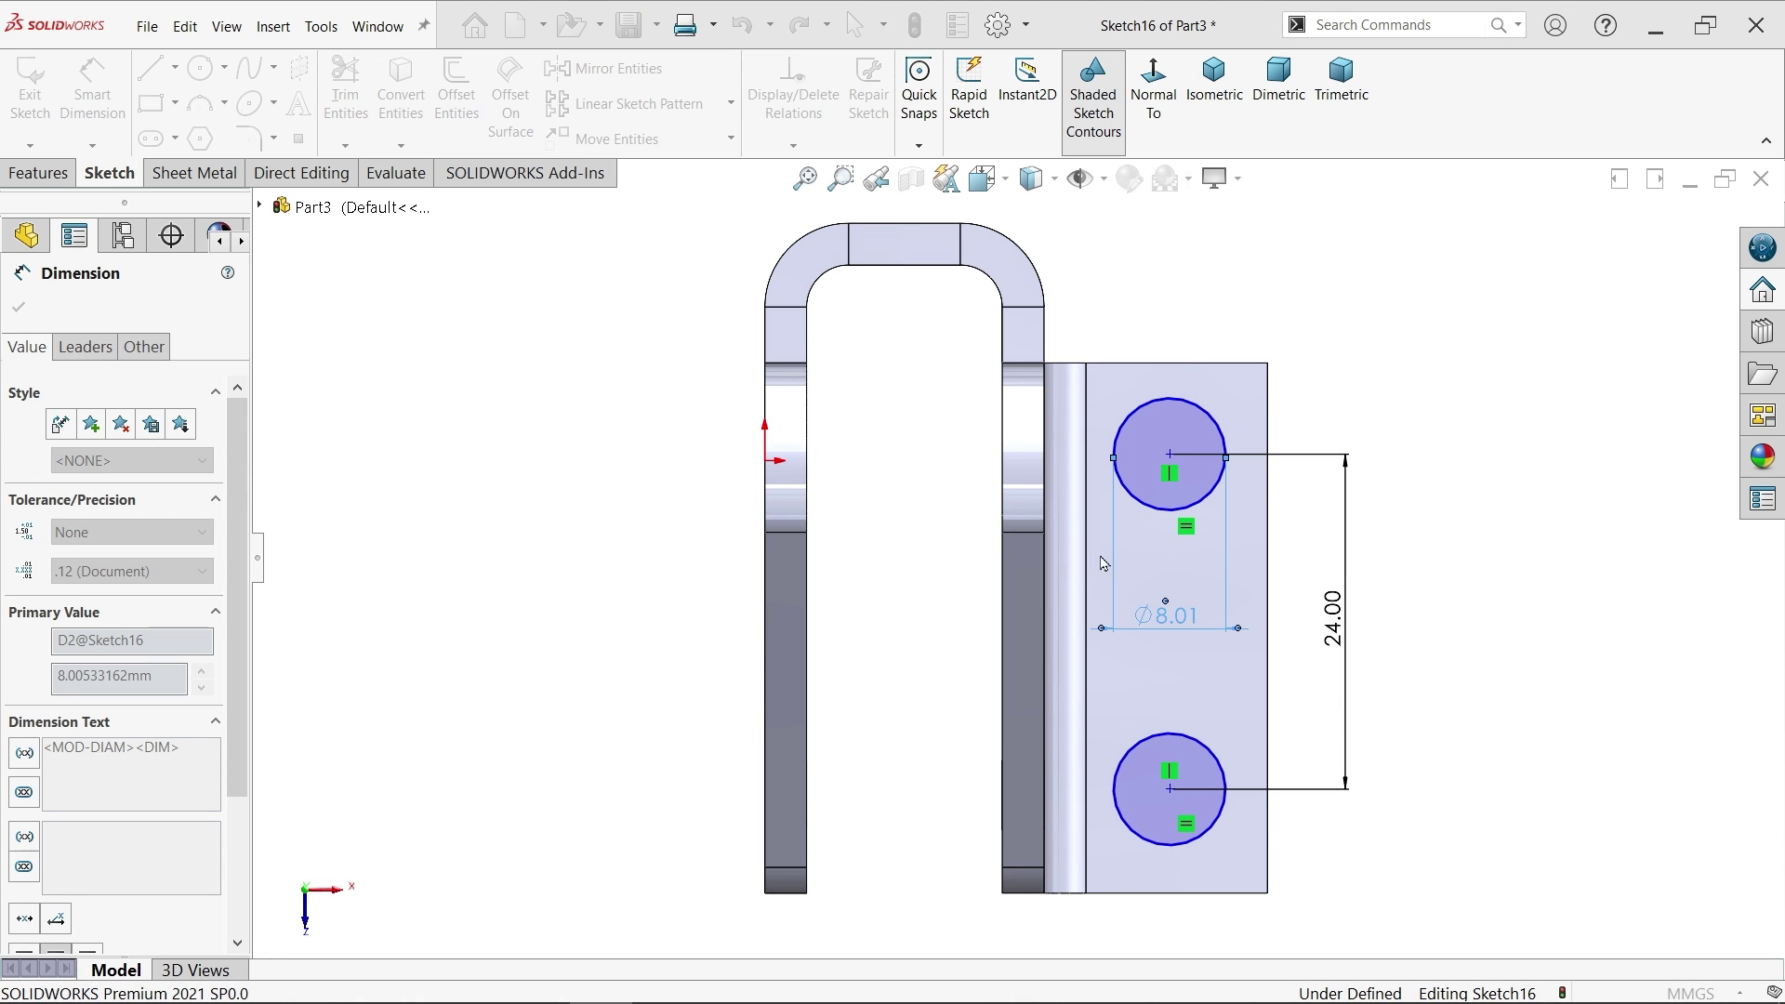
Step: Dimension the top circle 6 mm from the flange edge and the bottom circle 12 mm from the bend side
click(1202, 430)
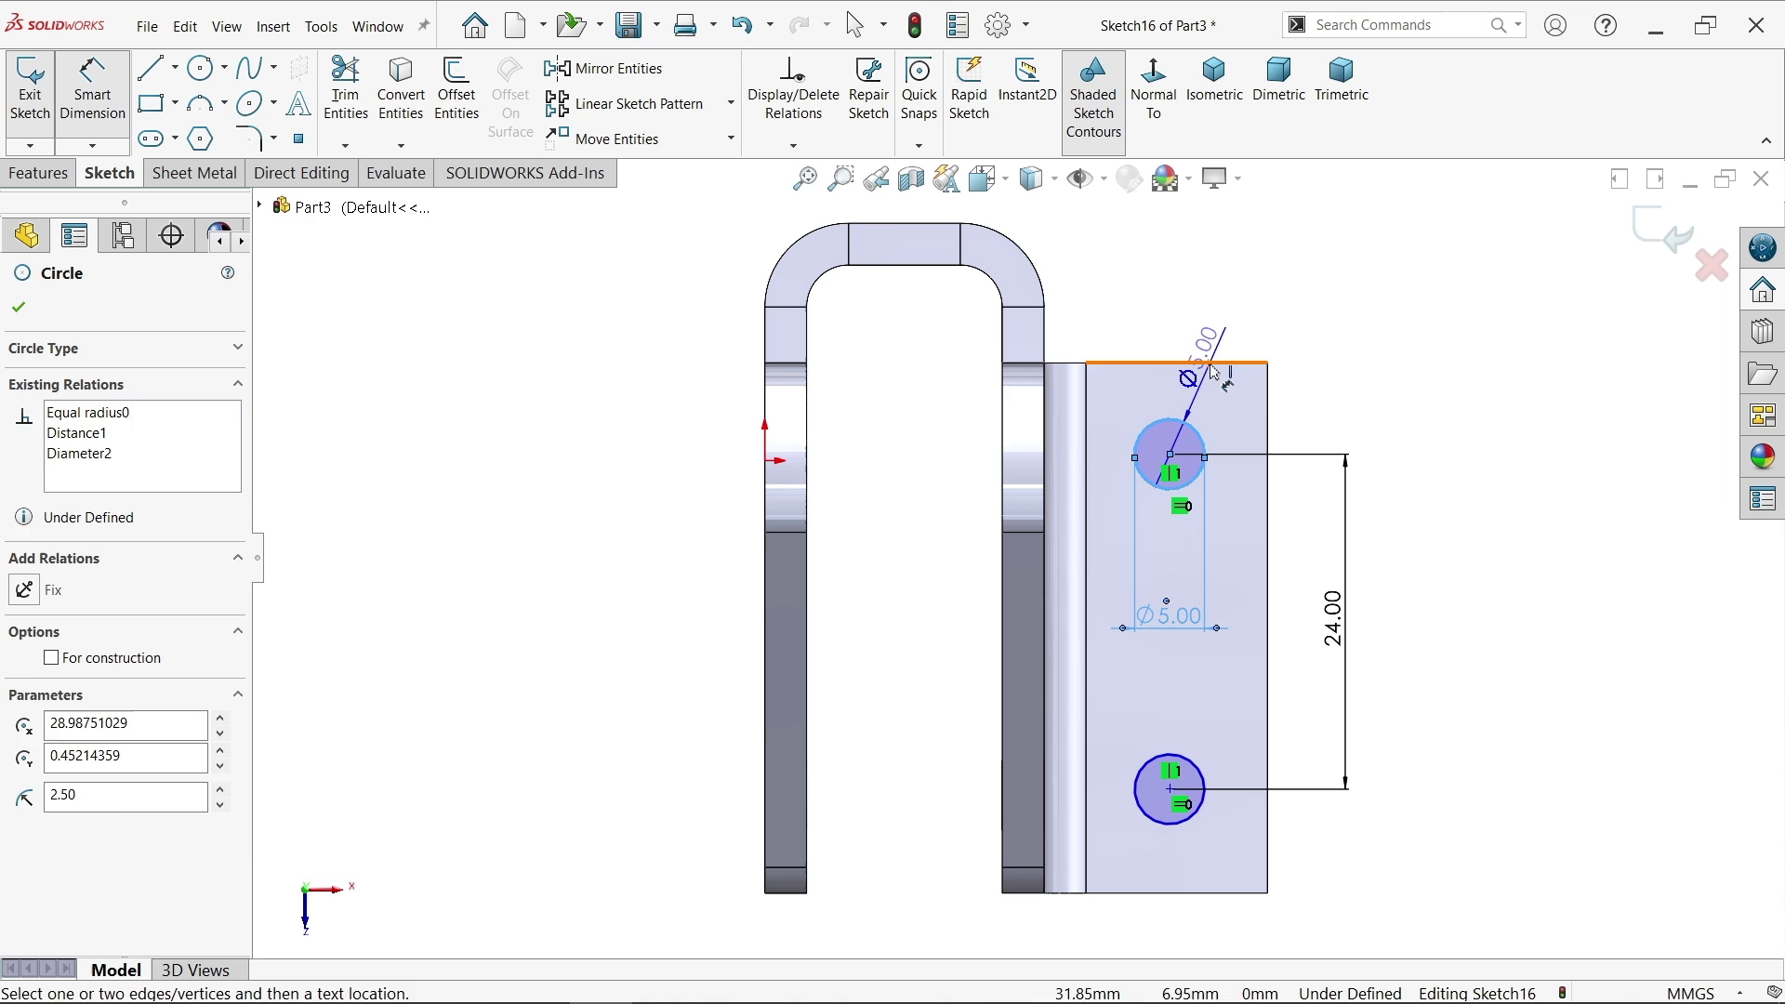
click(1237, 364)
click(1336, 400)
text(6)
key(Return)
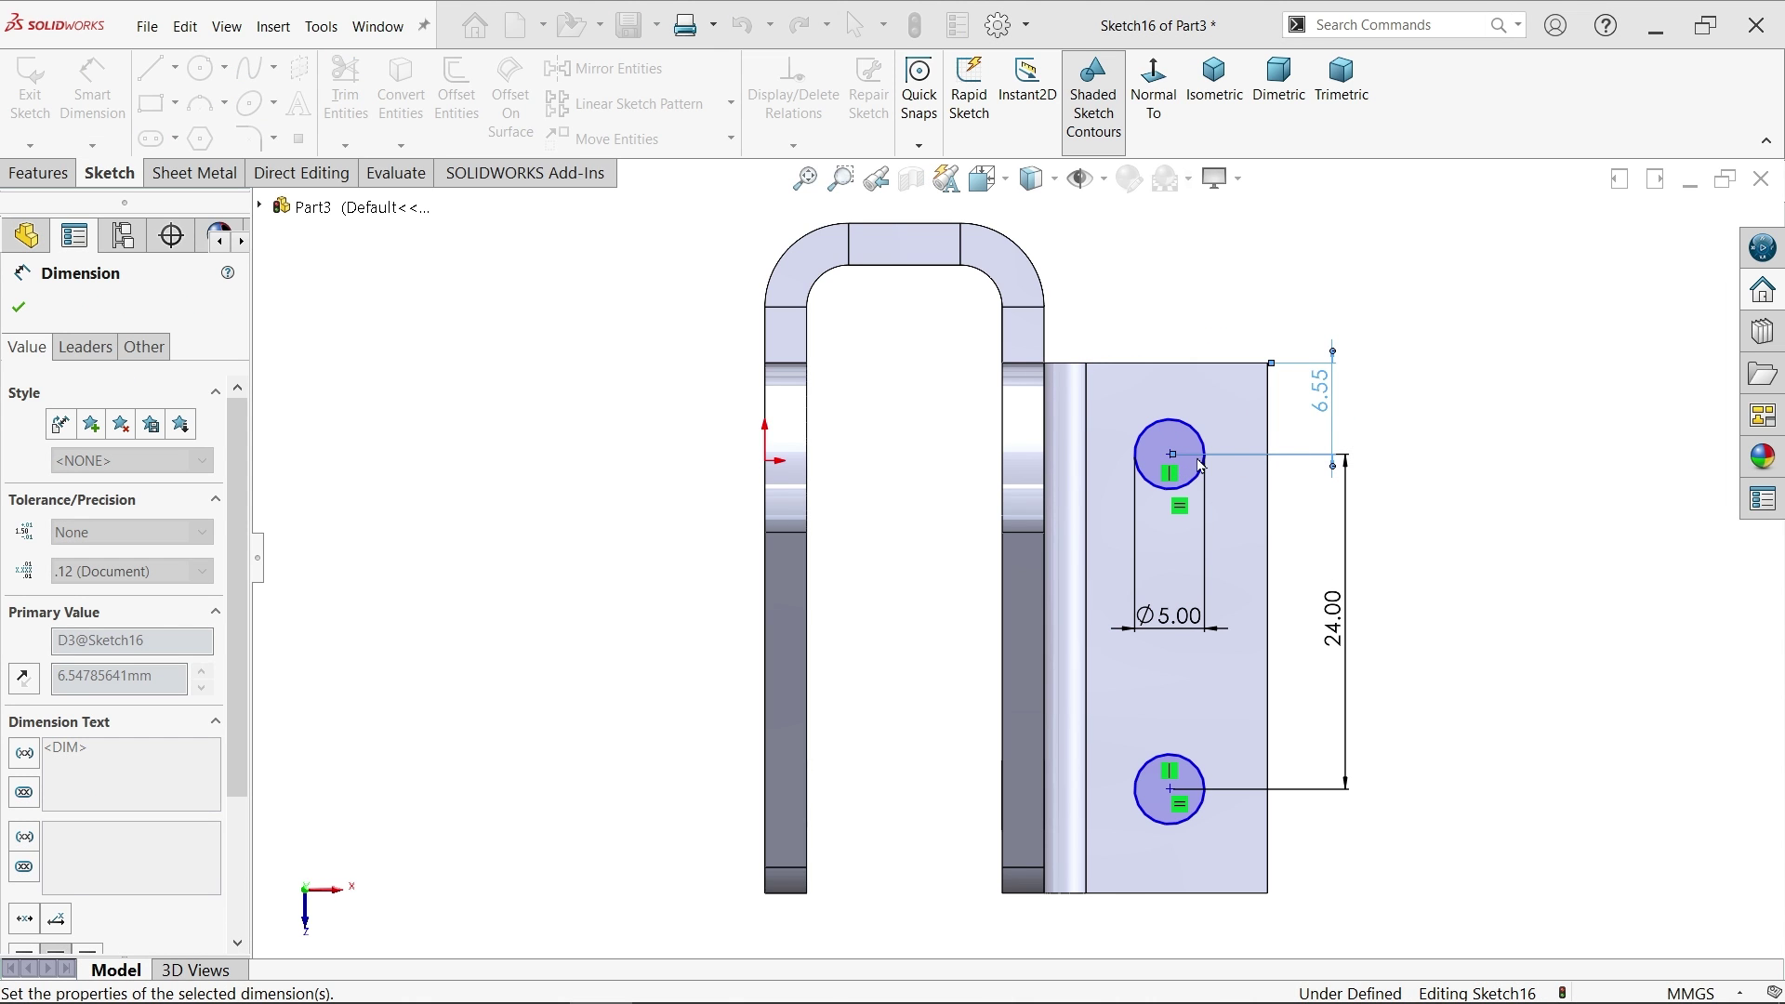
click(1170, 781)
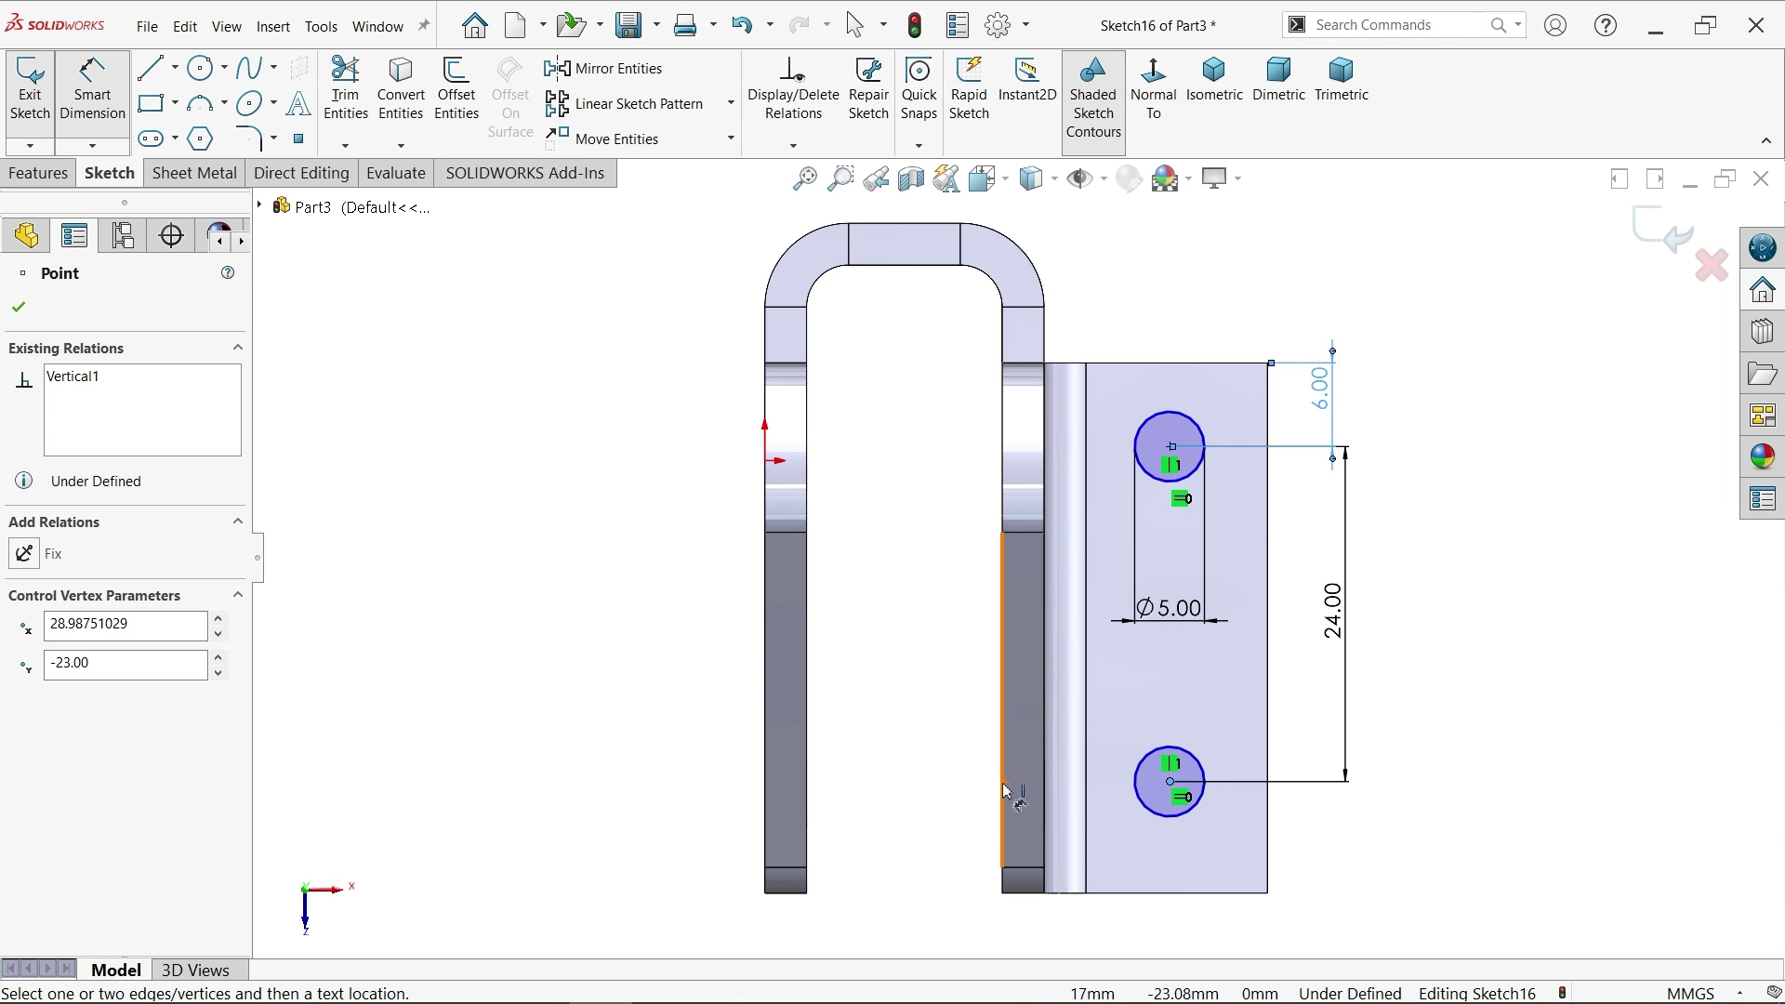
click(1005, 820)
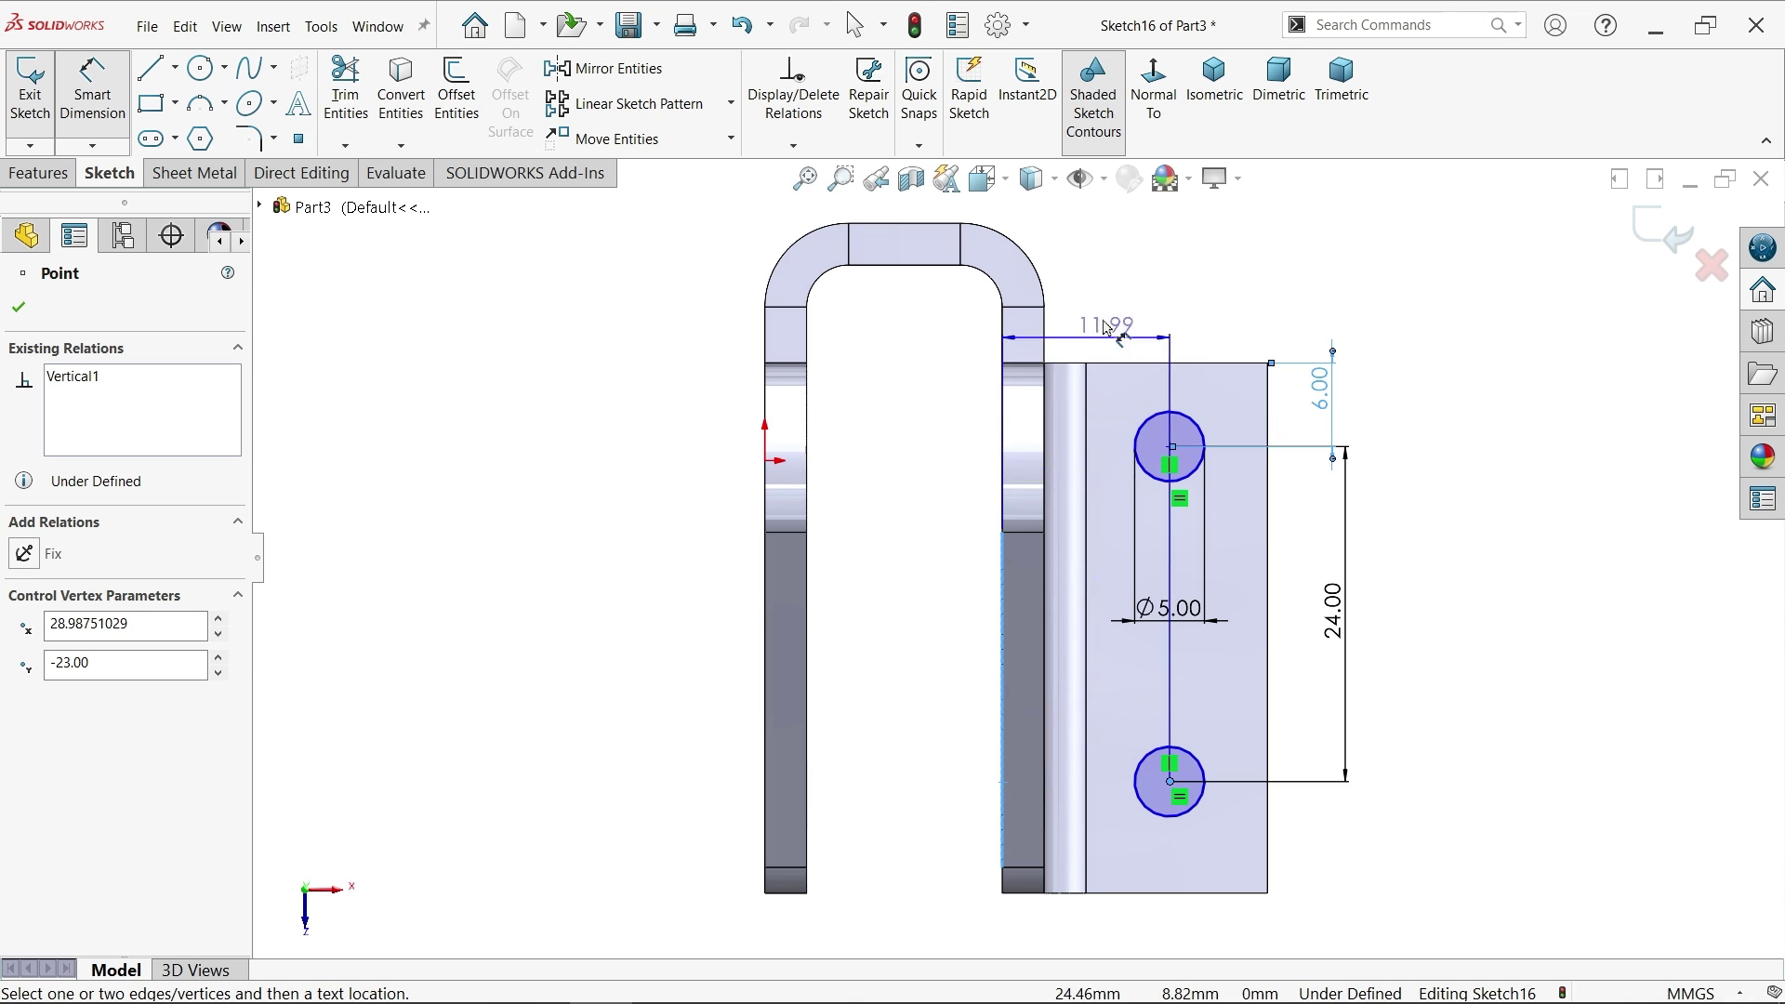
click(1107, 307)
text(12)
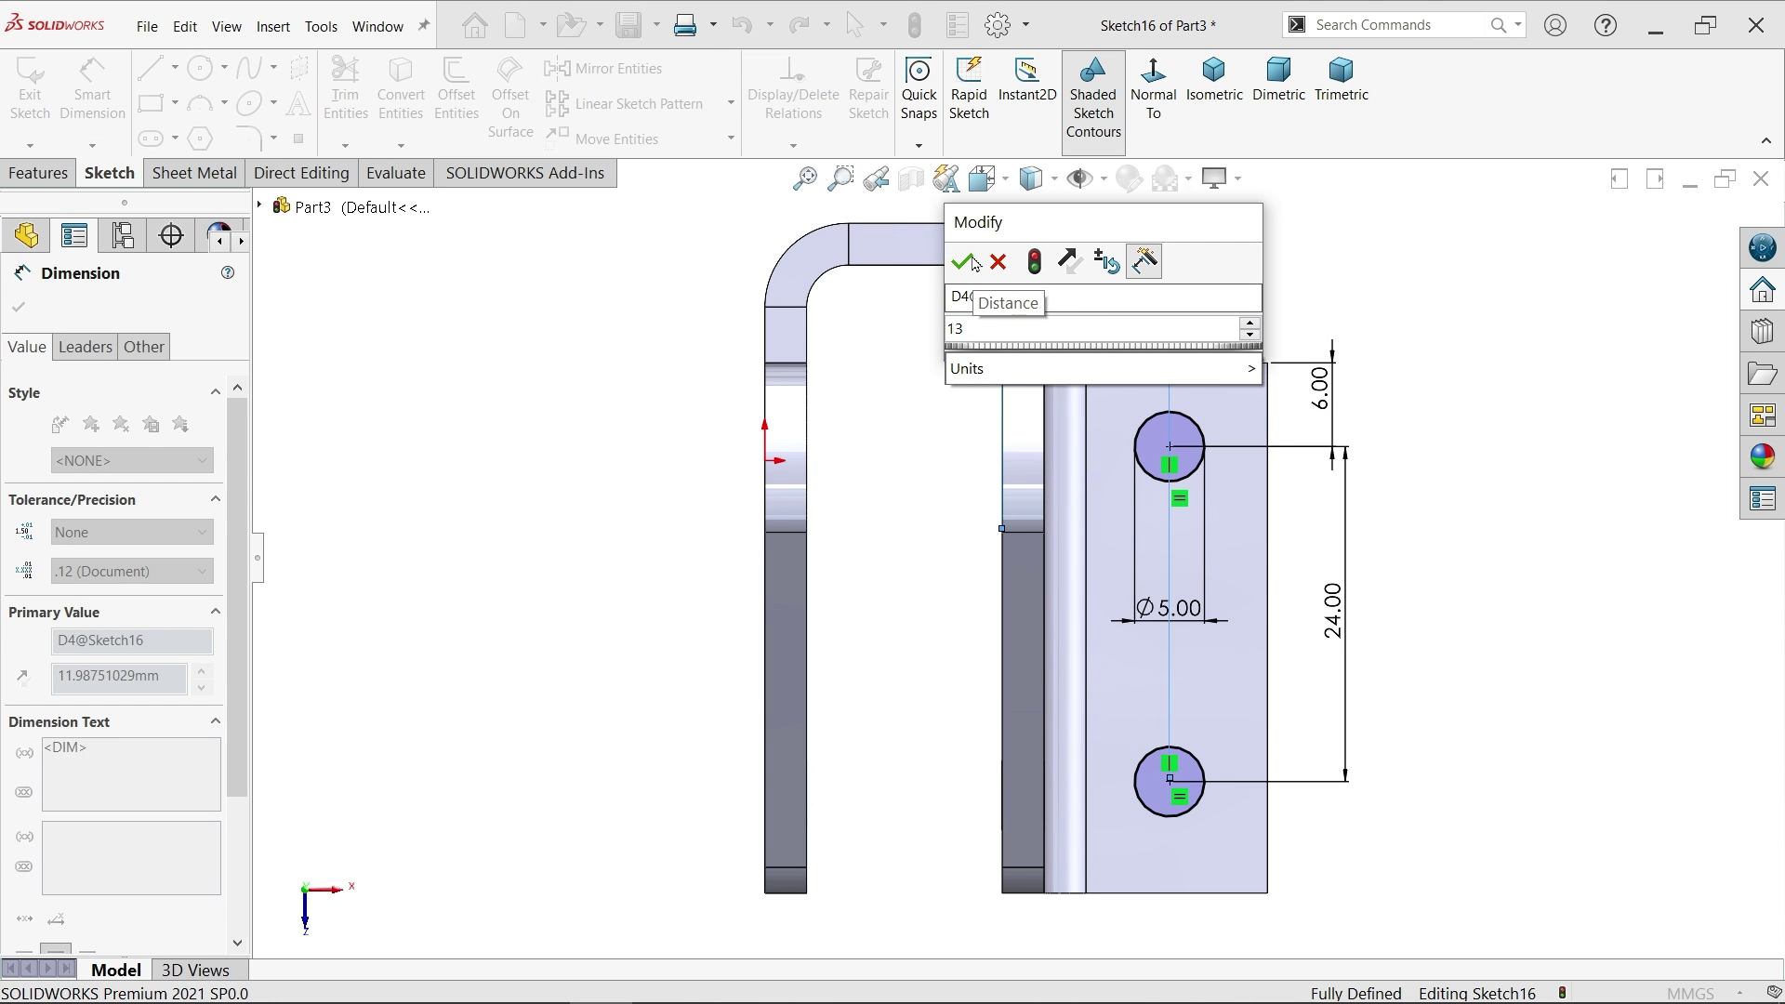
key(Return)
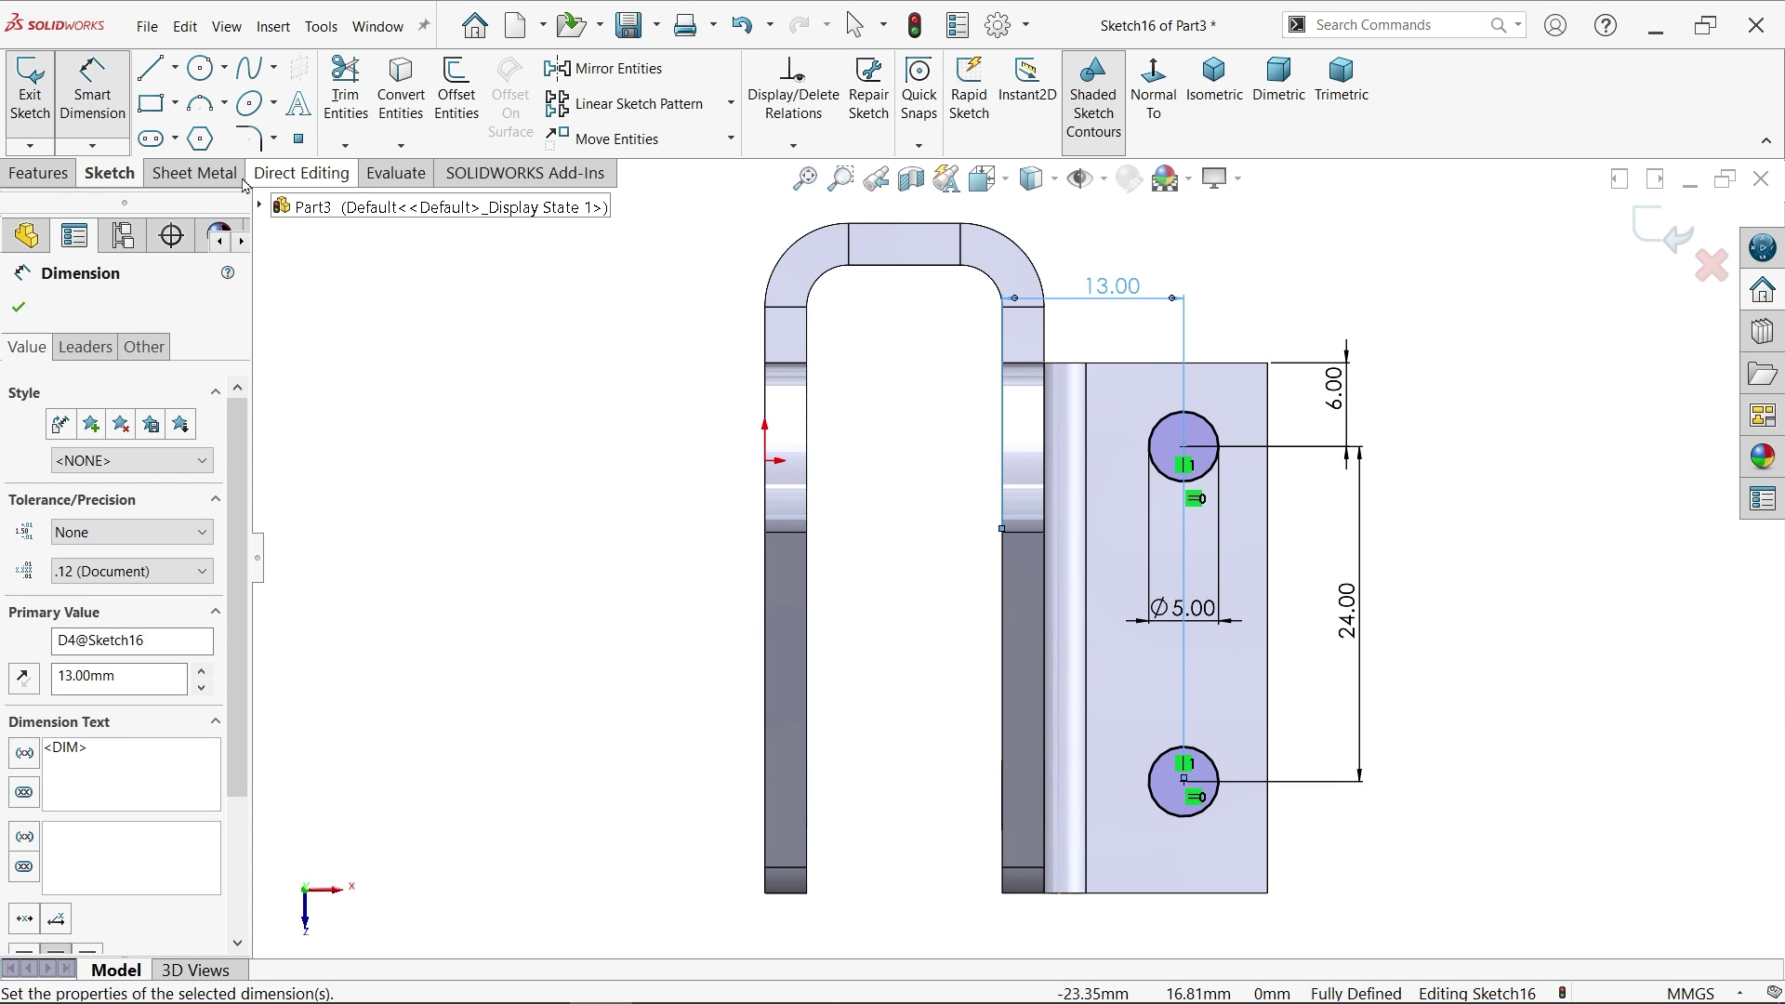
click(194, 173)
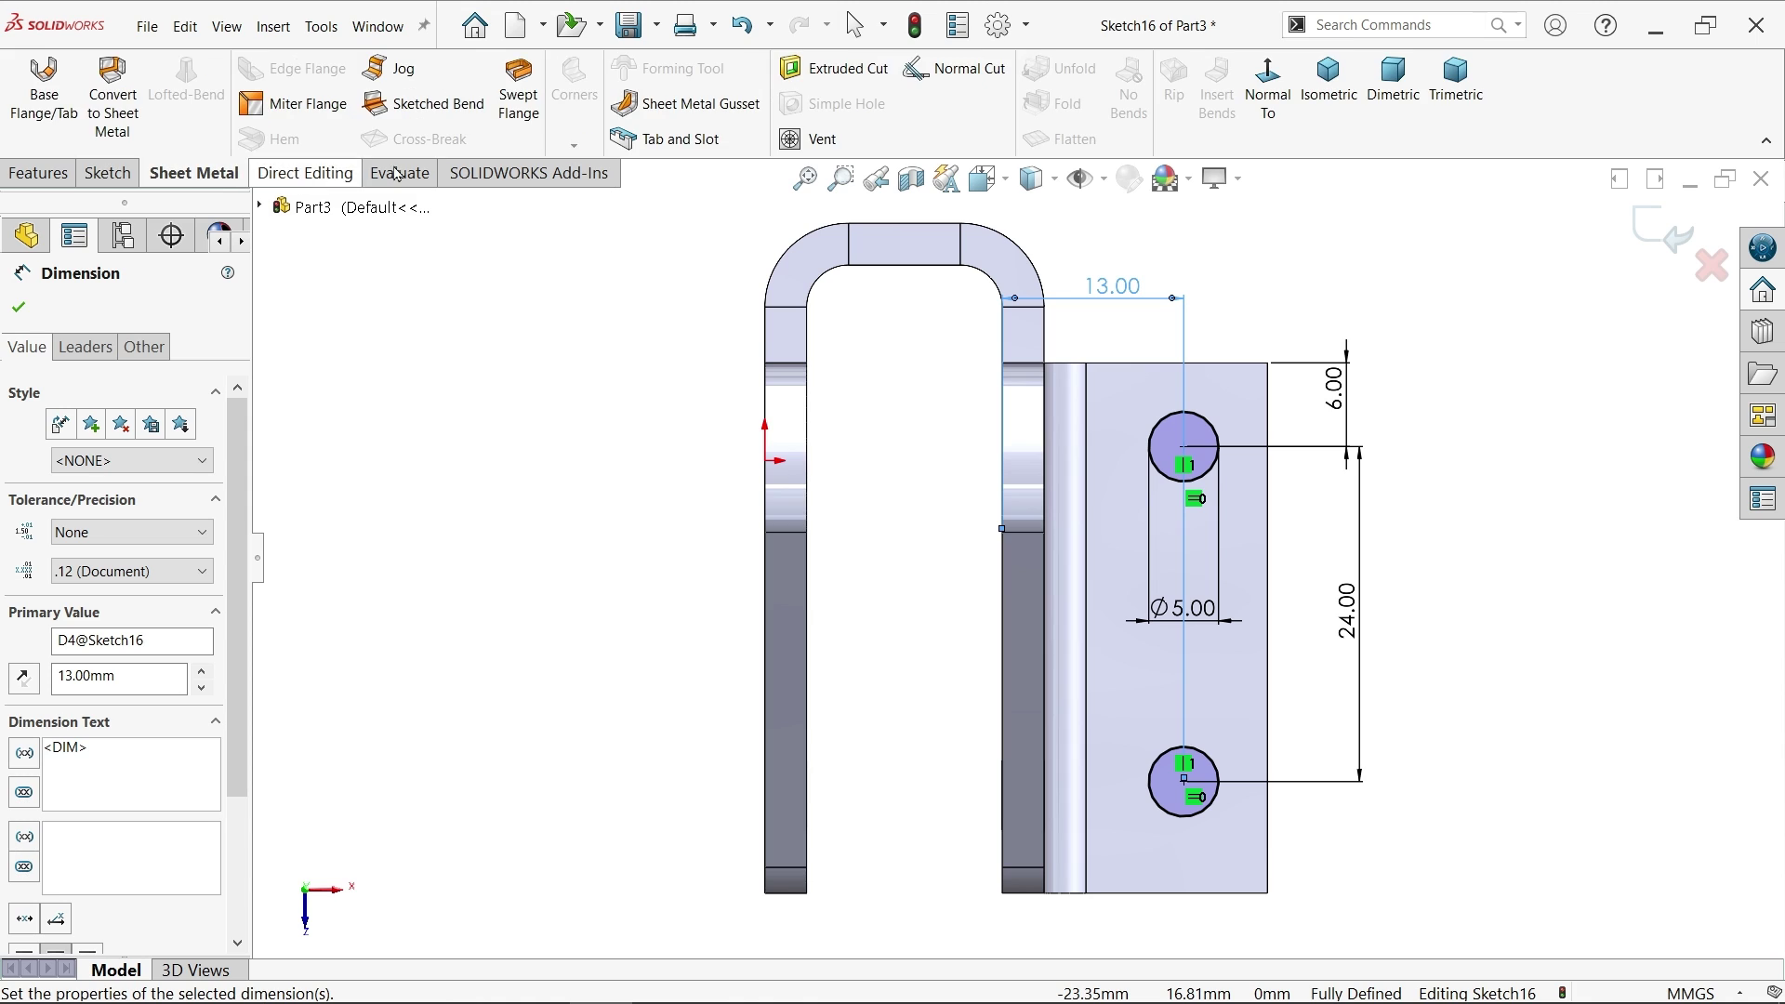
Step: Cut the two Ø5 mm holes with a Blind extruded cut linked to sheet thickness
click(821, 74)
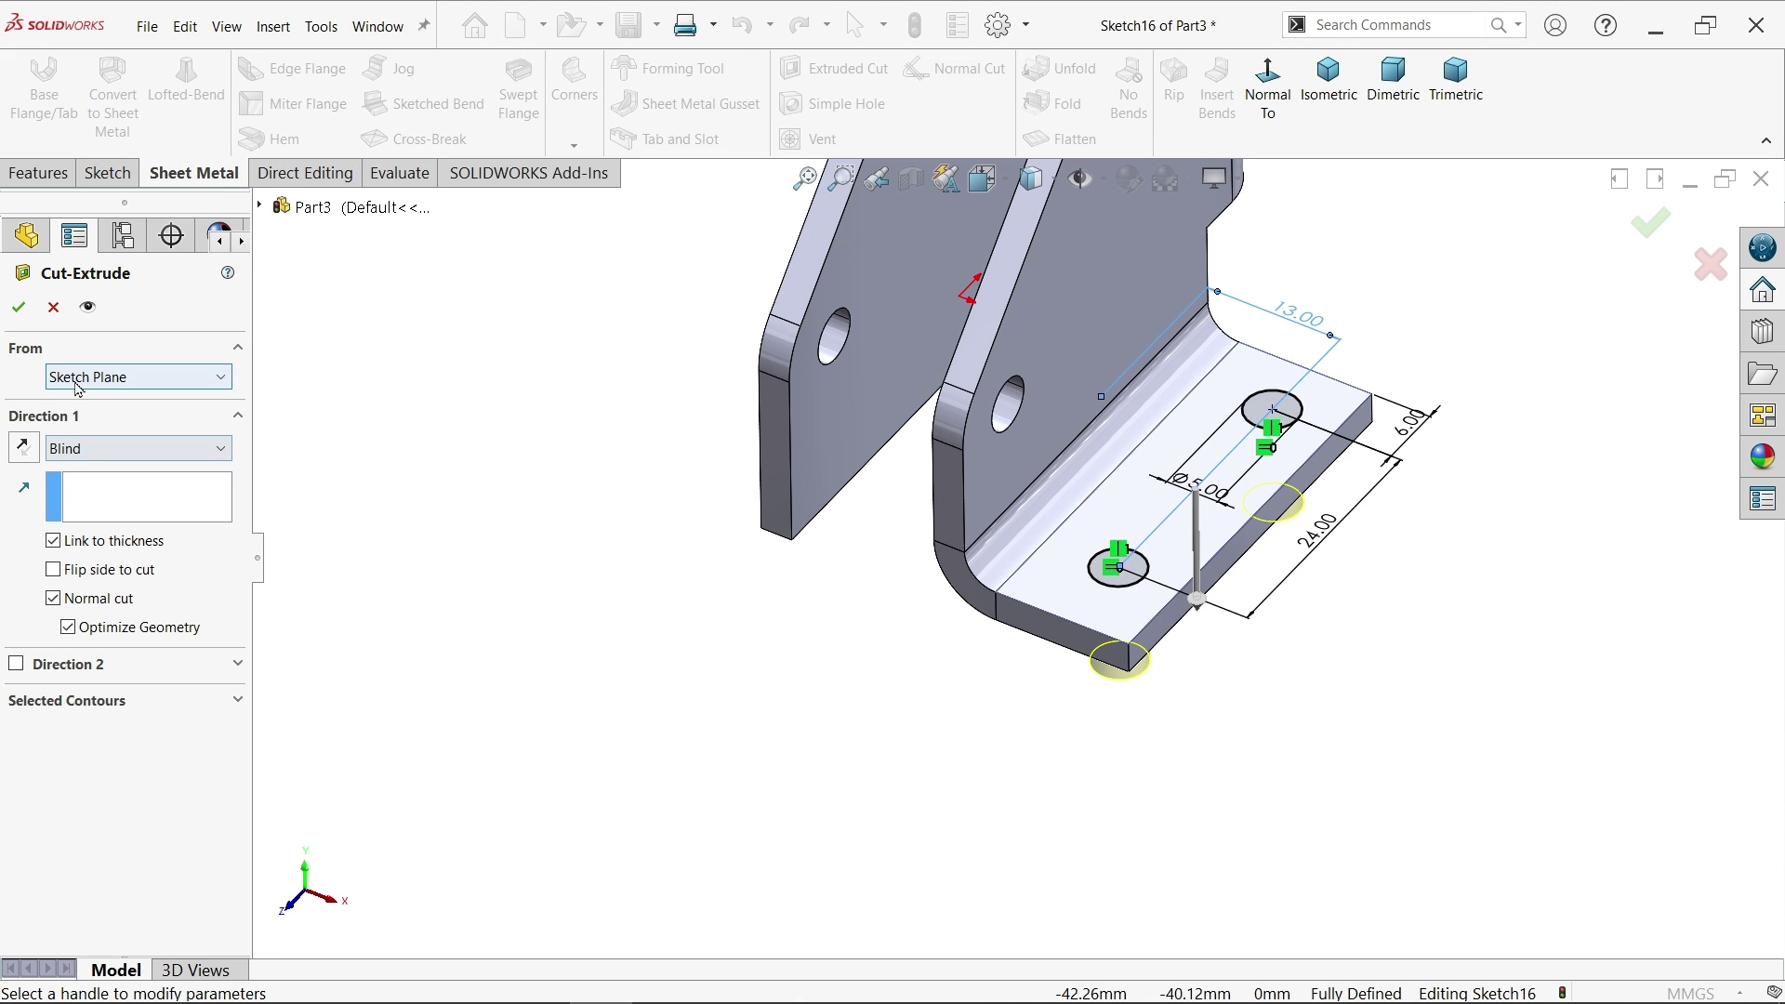
click(86, 451)
click(87, 453)
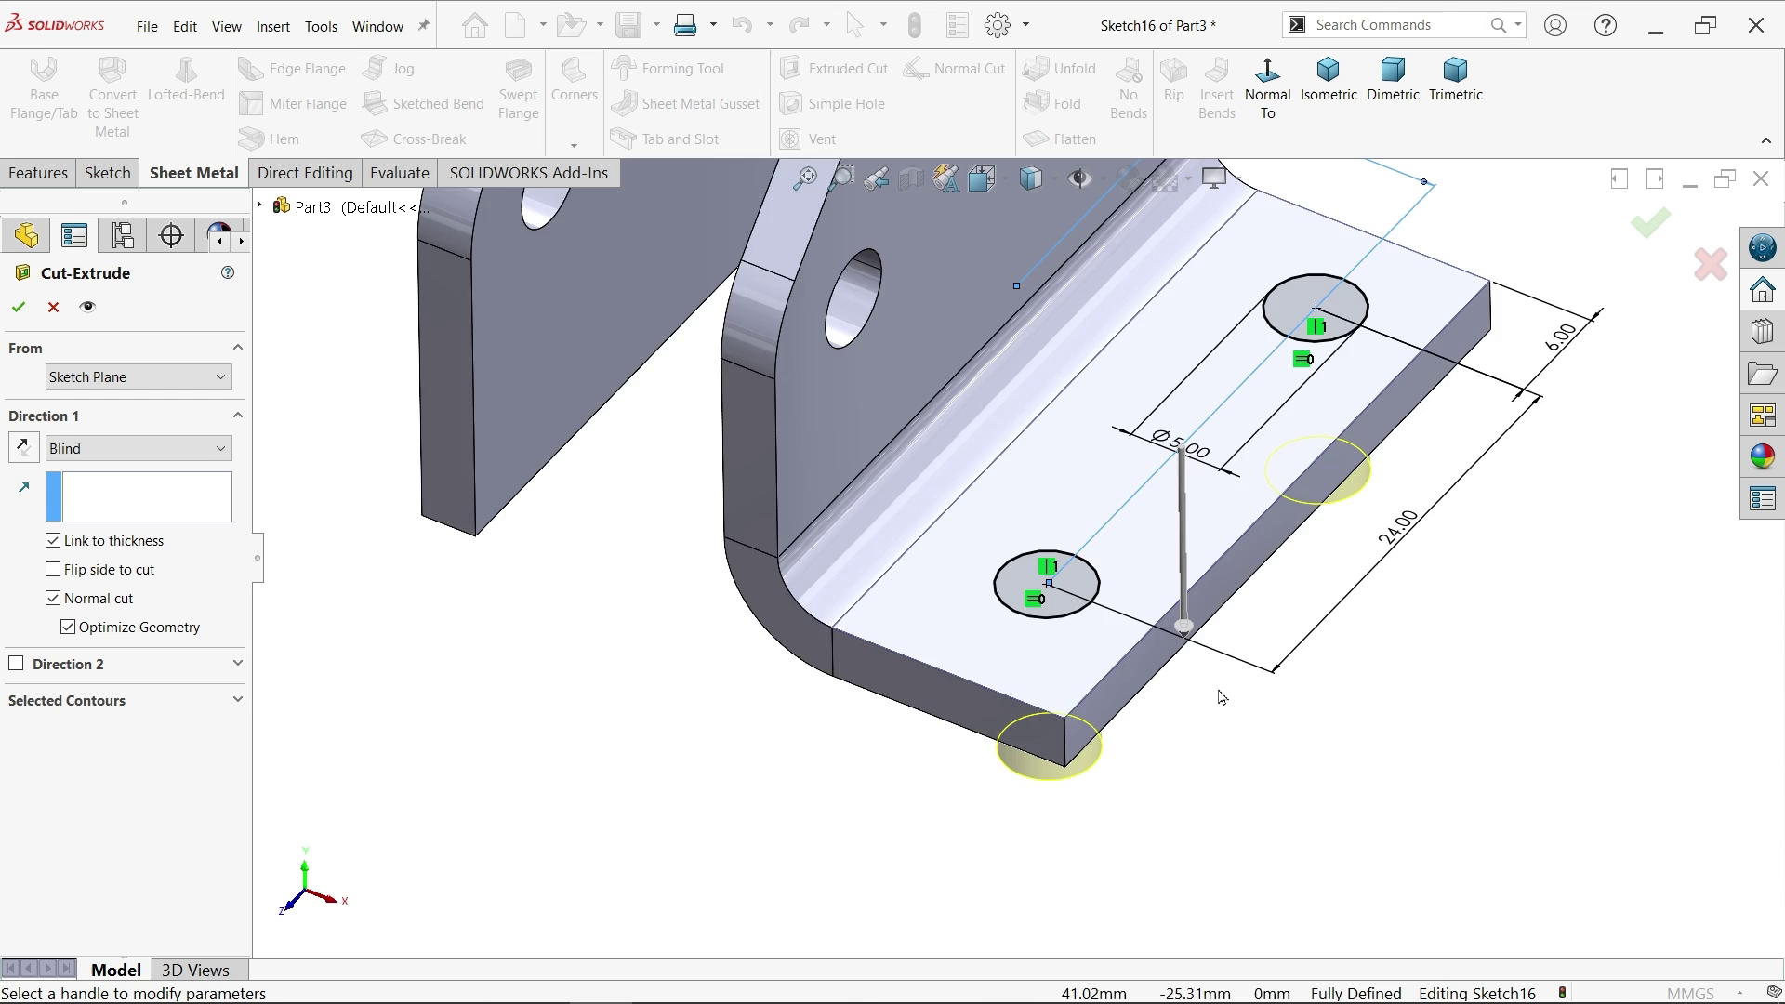
click(52, 541)
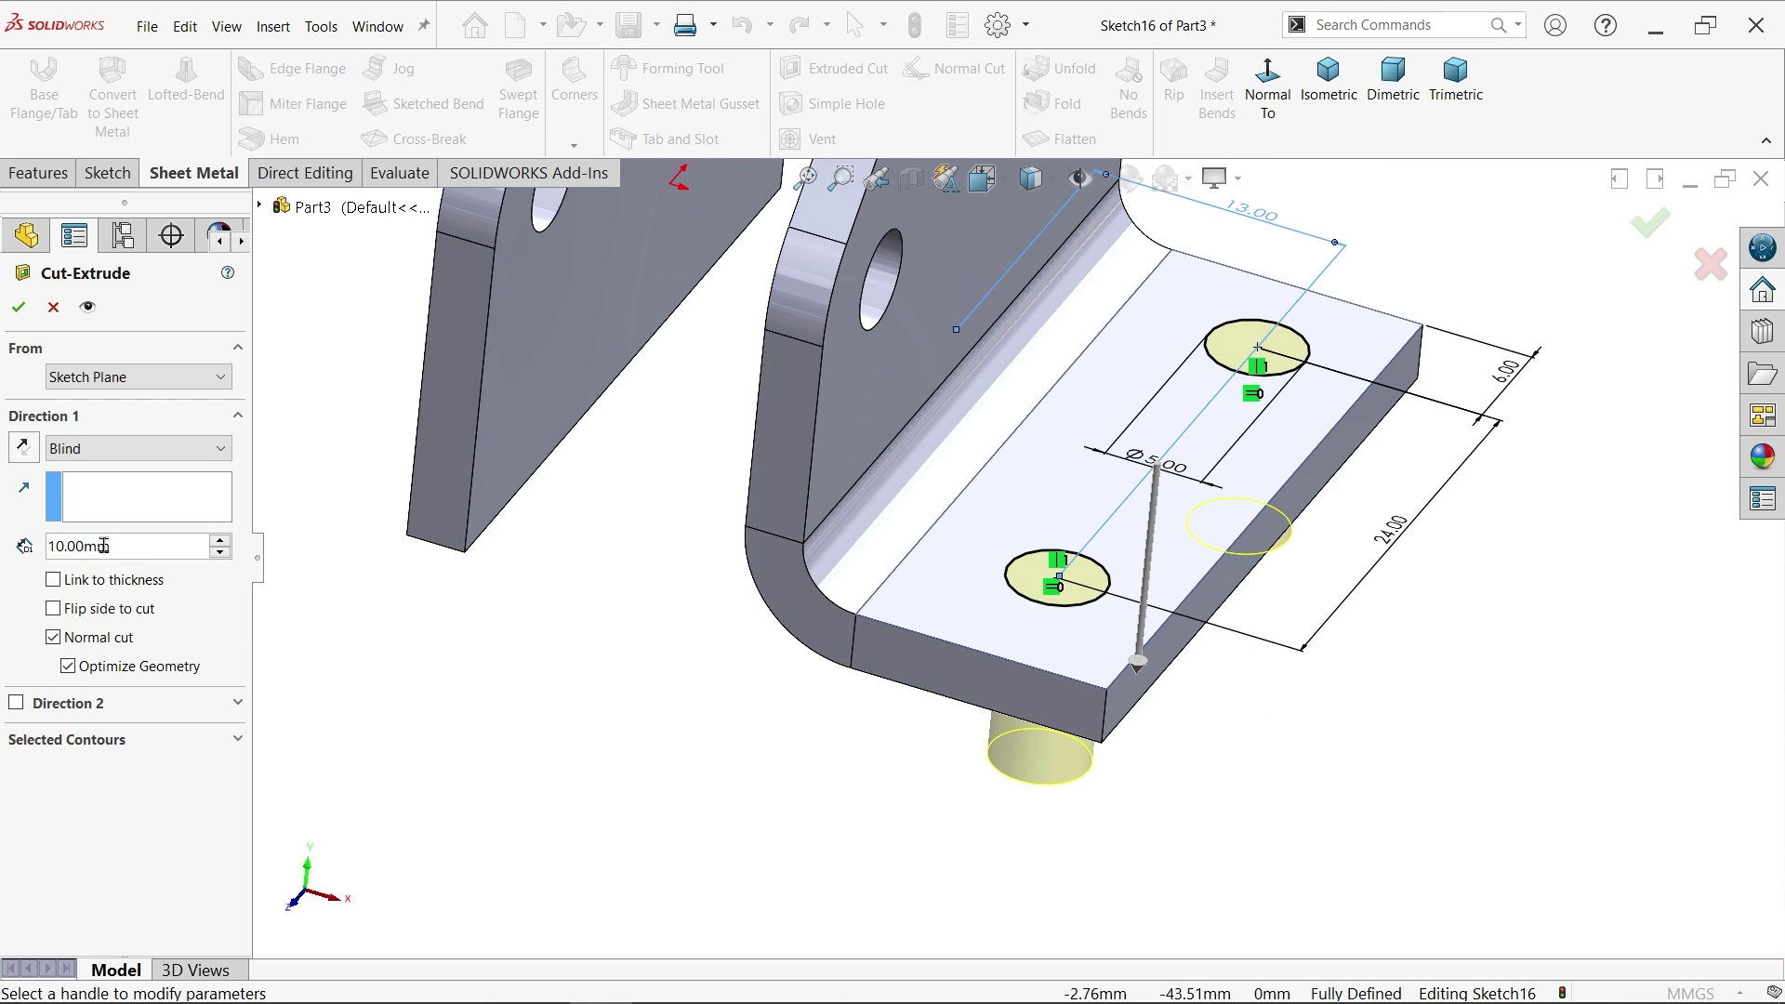
click(53, 584)
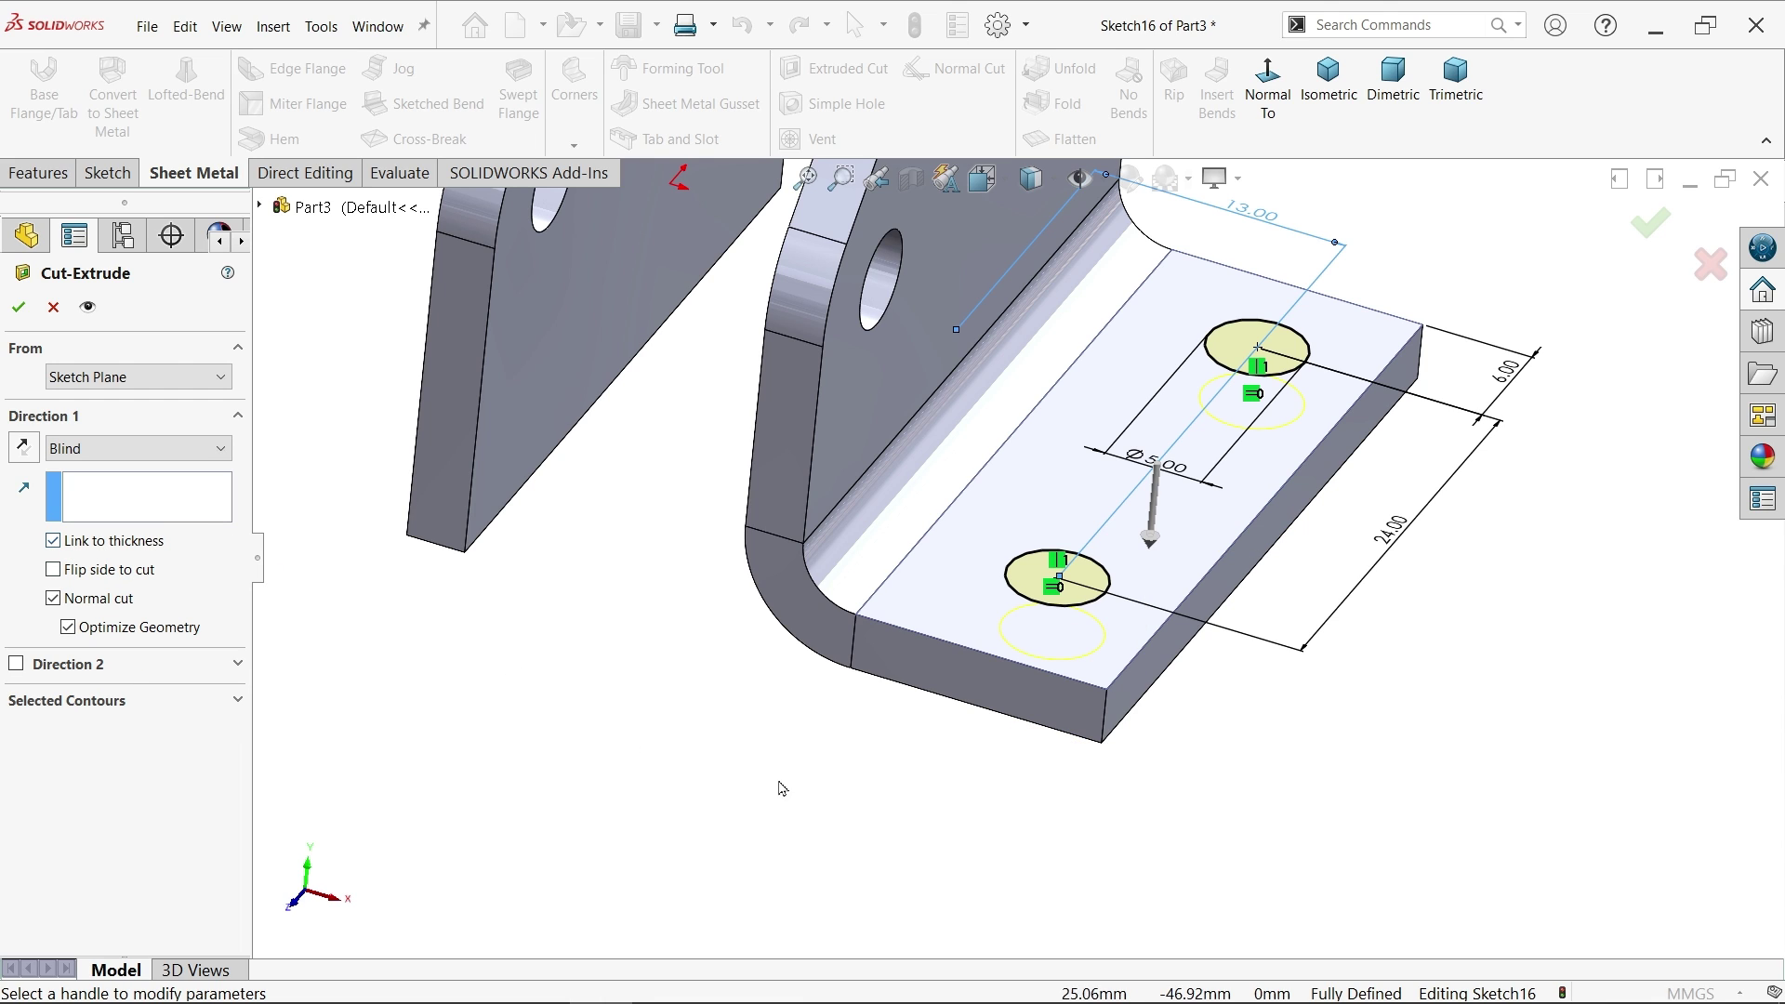
middle_drag(781, 789, 428, 483)
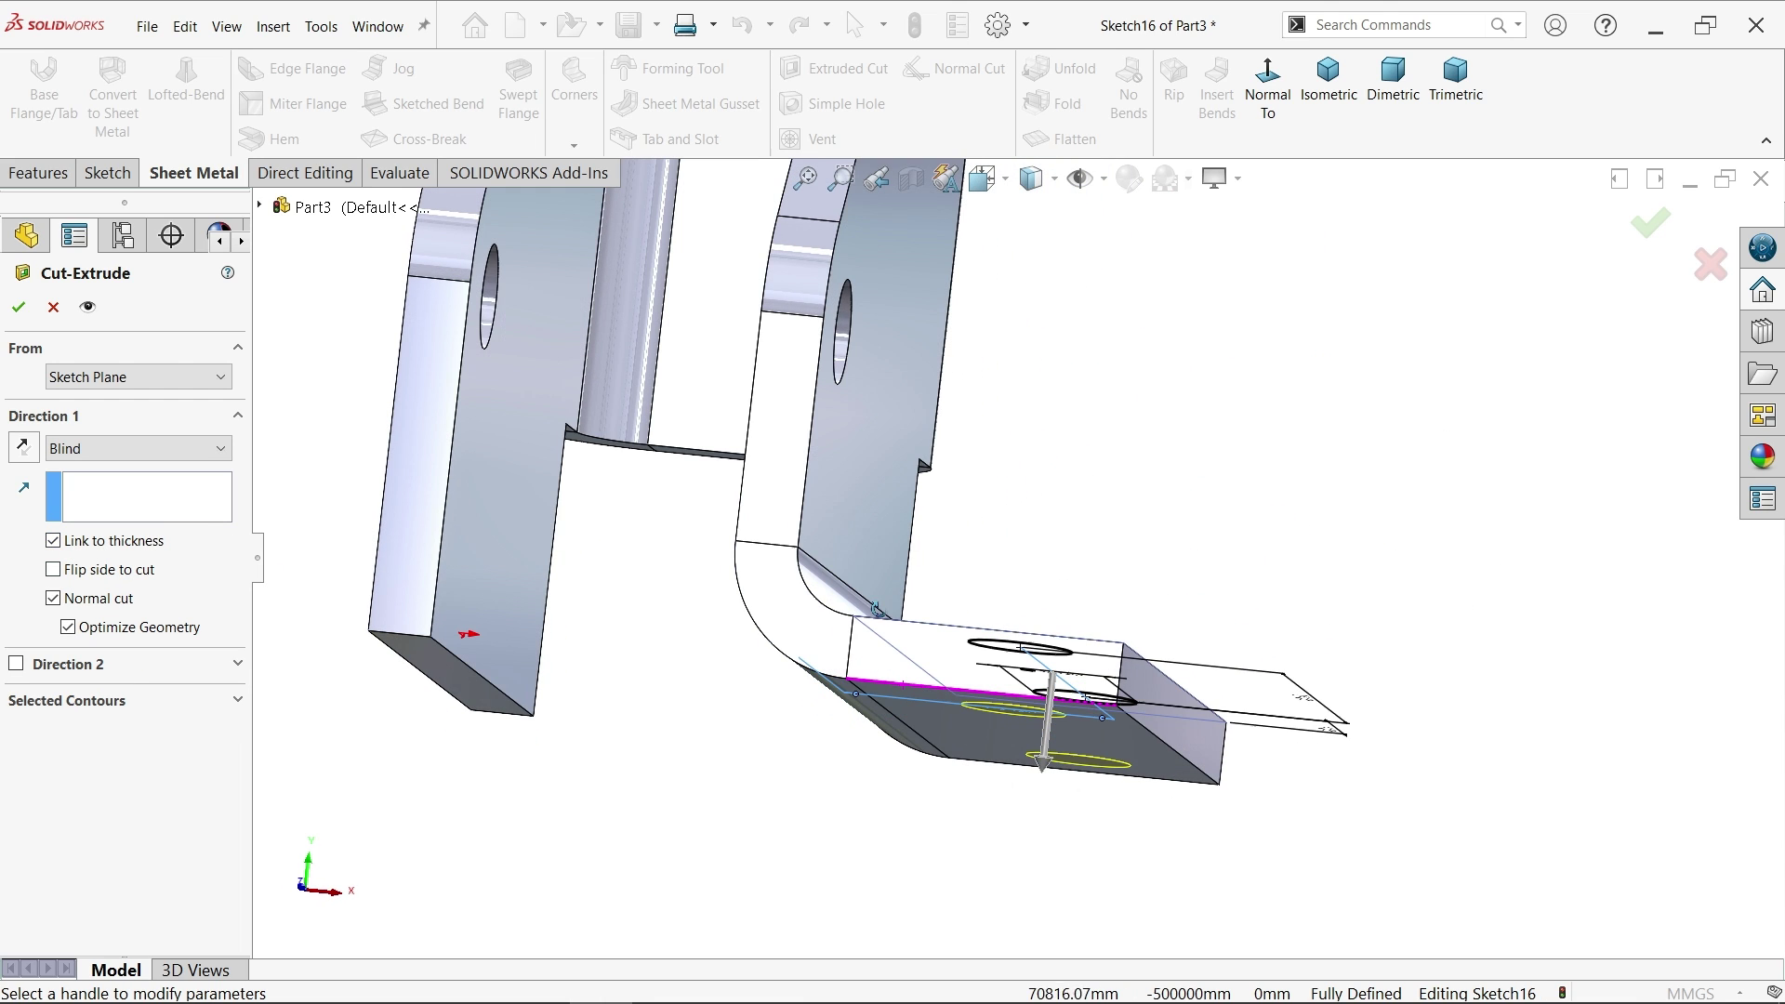
click(18, 307)
middle_drag(1175, 592, 1147, 689)
scroll(1147, 689, down, 3)
scroll(1002, 728, up, 3)
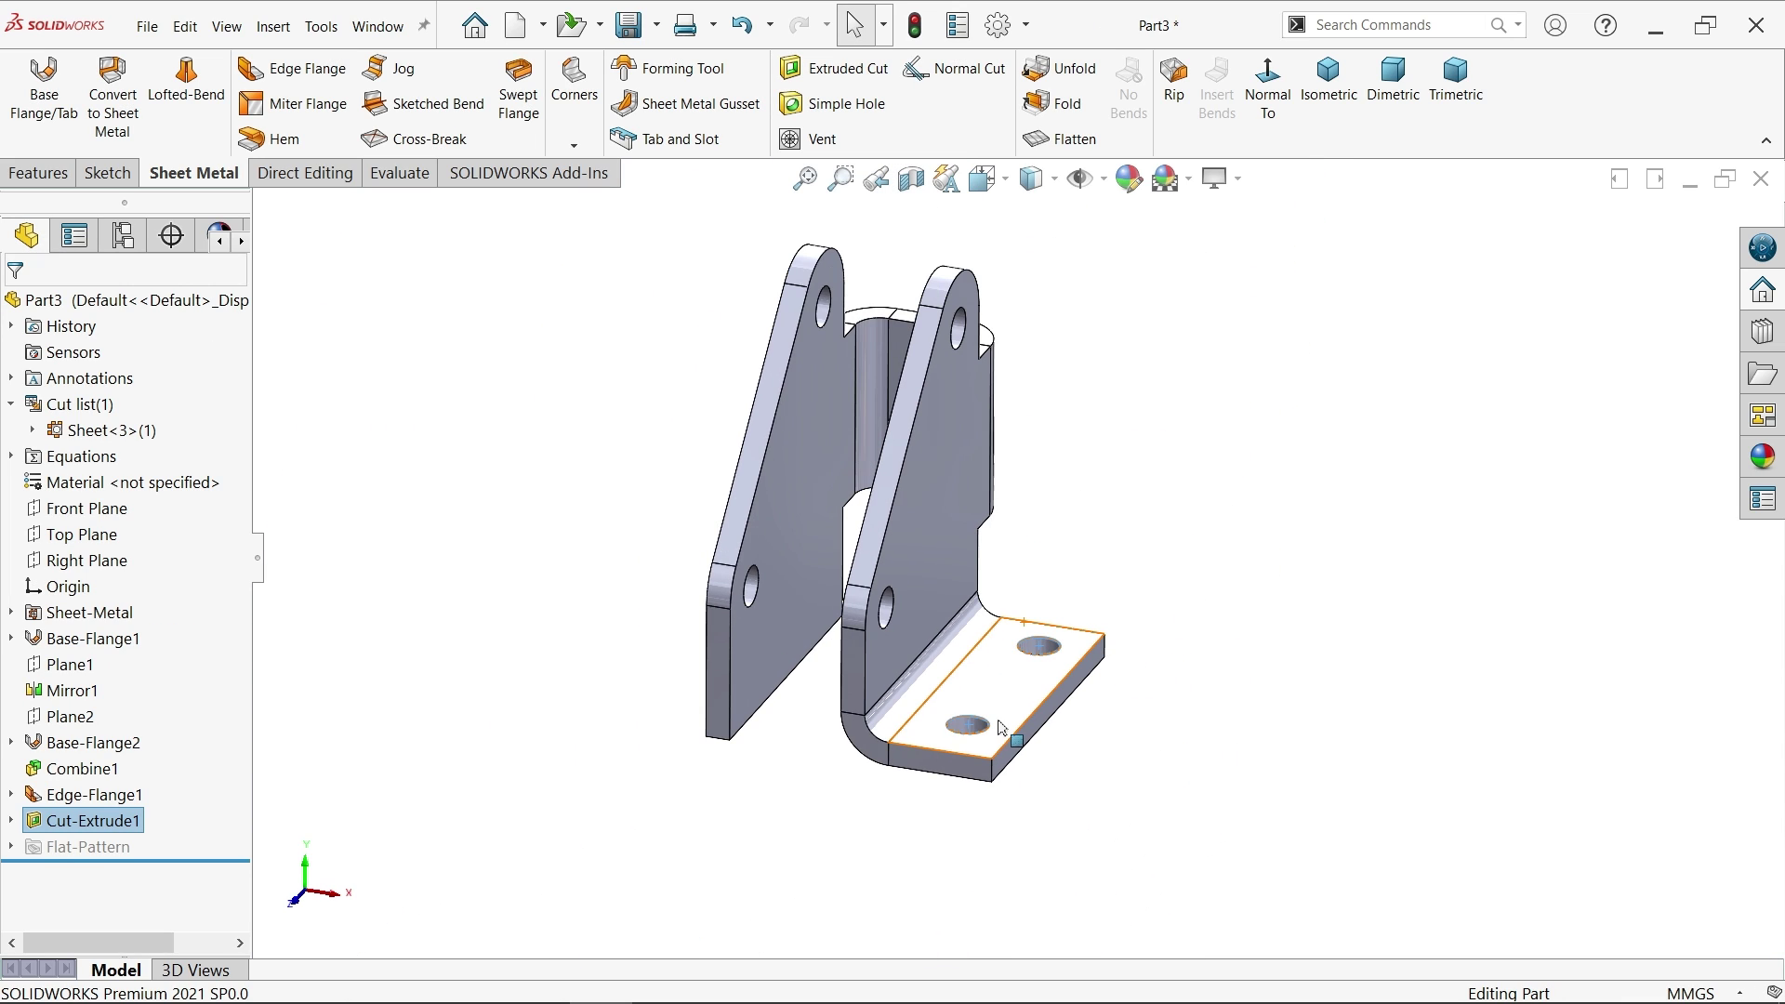
Step: Mirror Cut-Extrude1 and Edge-Flange1 across Plane1 to create Mirror2 with the matching holed foot
click(41, 181)
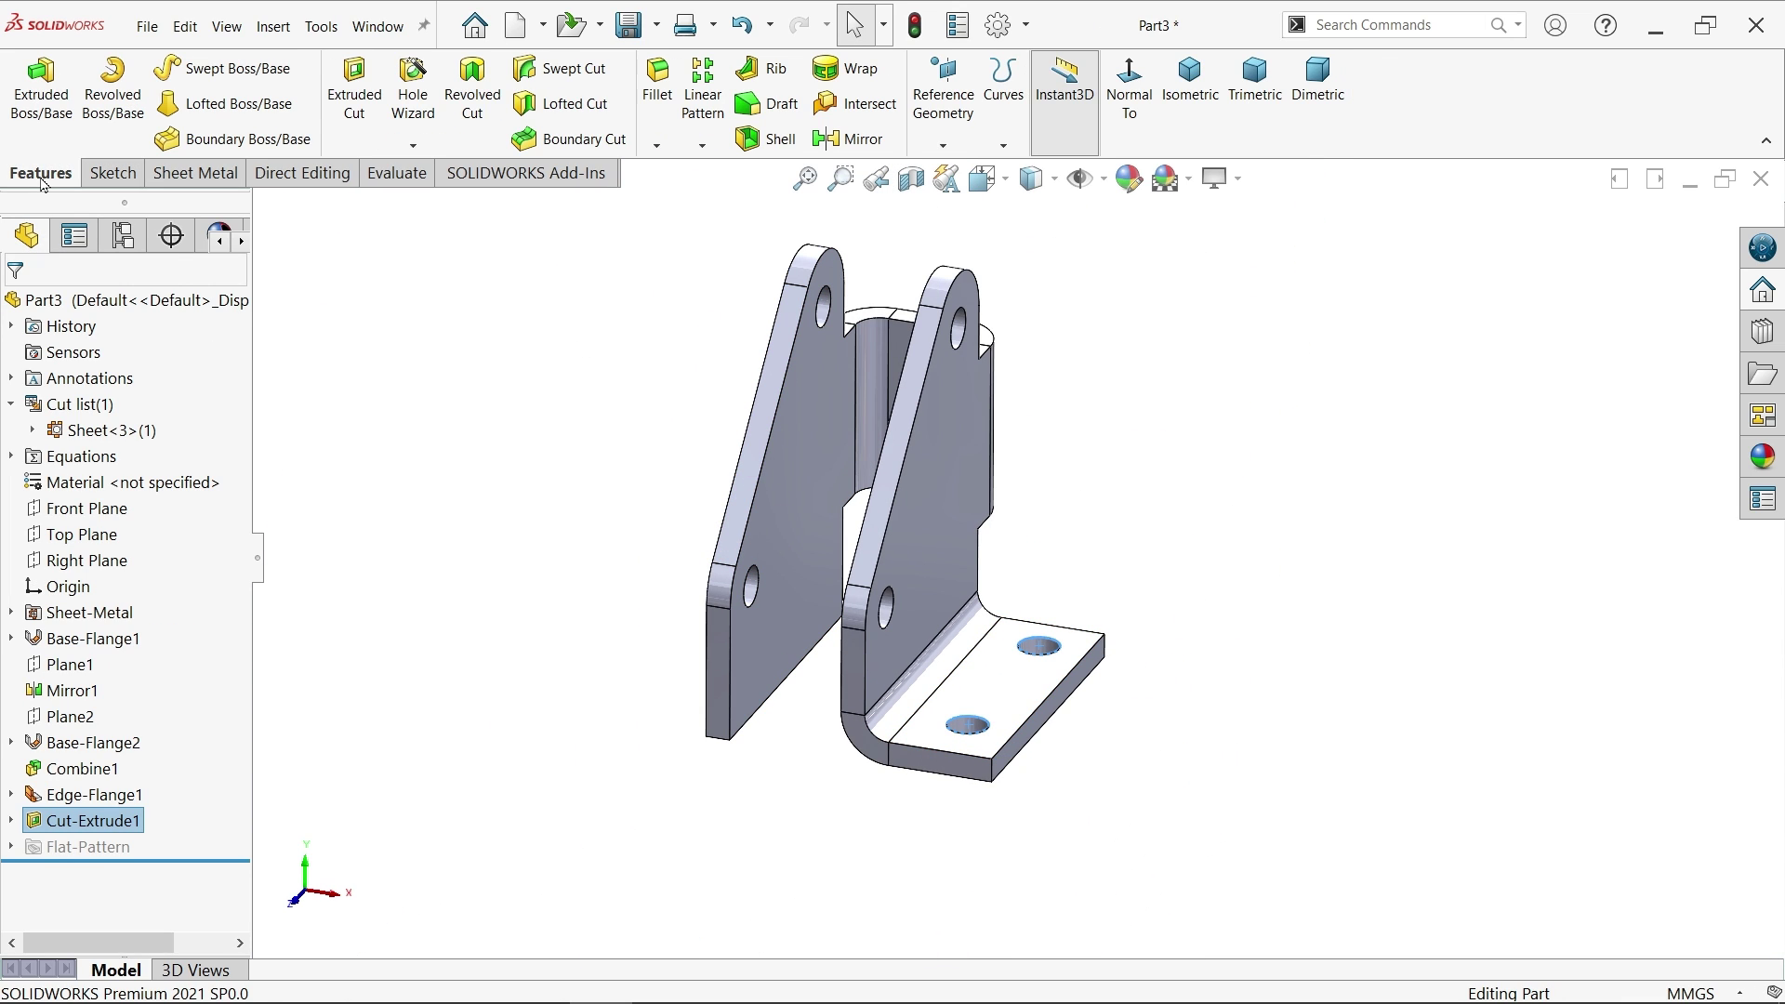
click(848, 138)
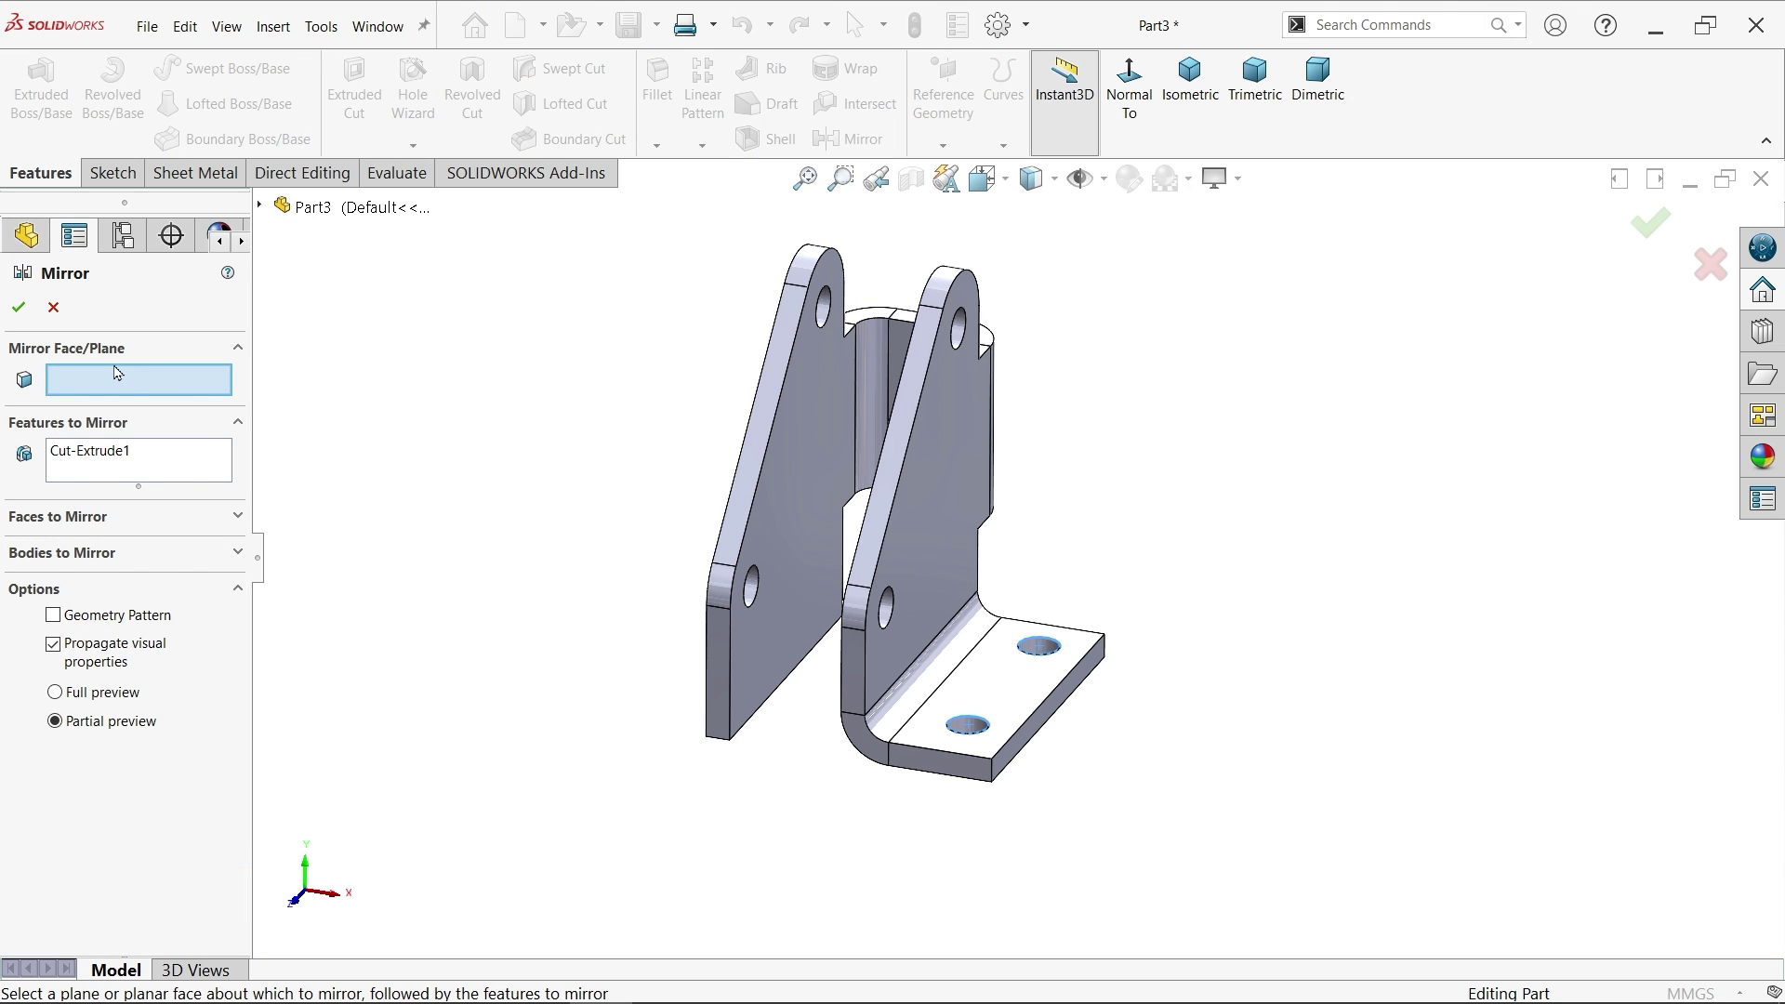
click(262, 207)
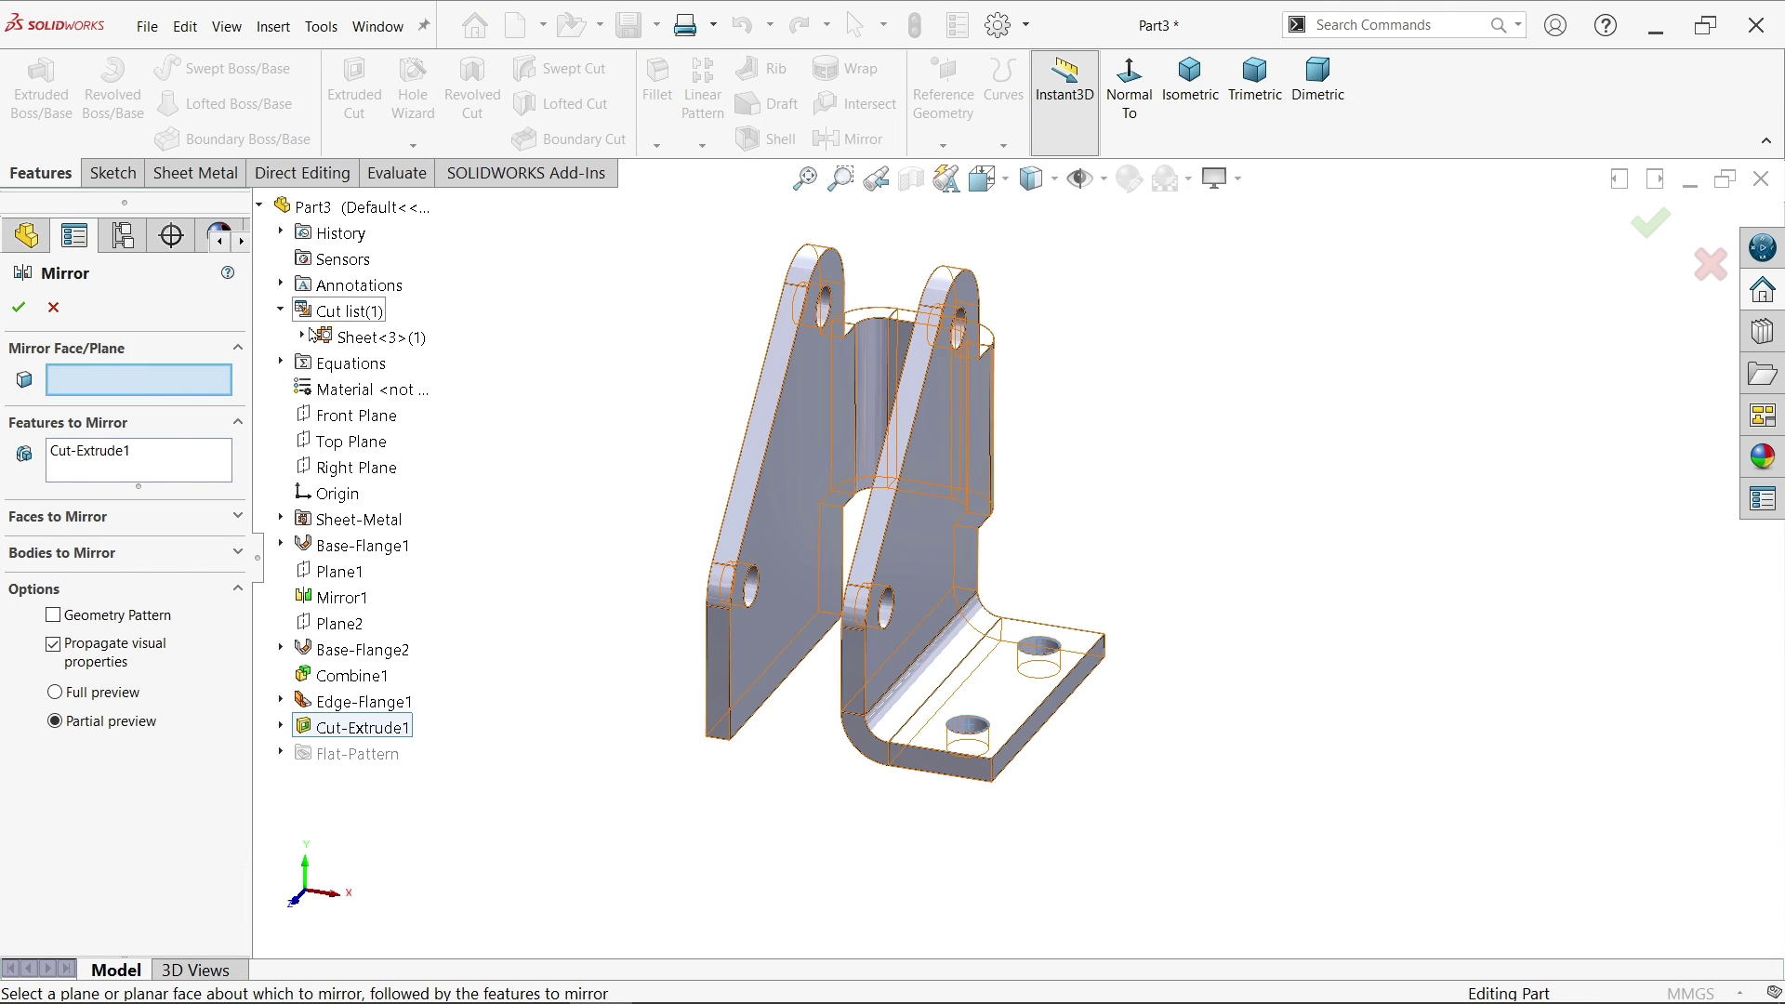
click(339, 571)
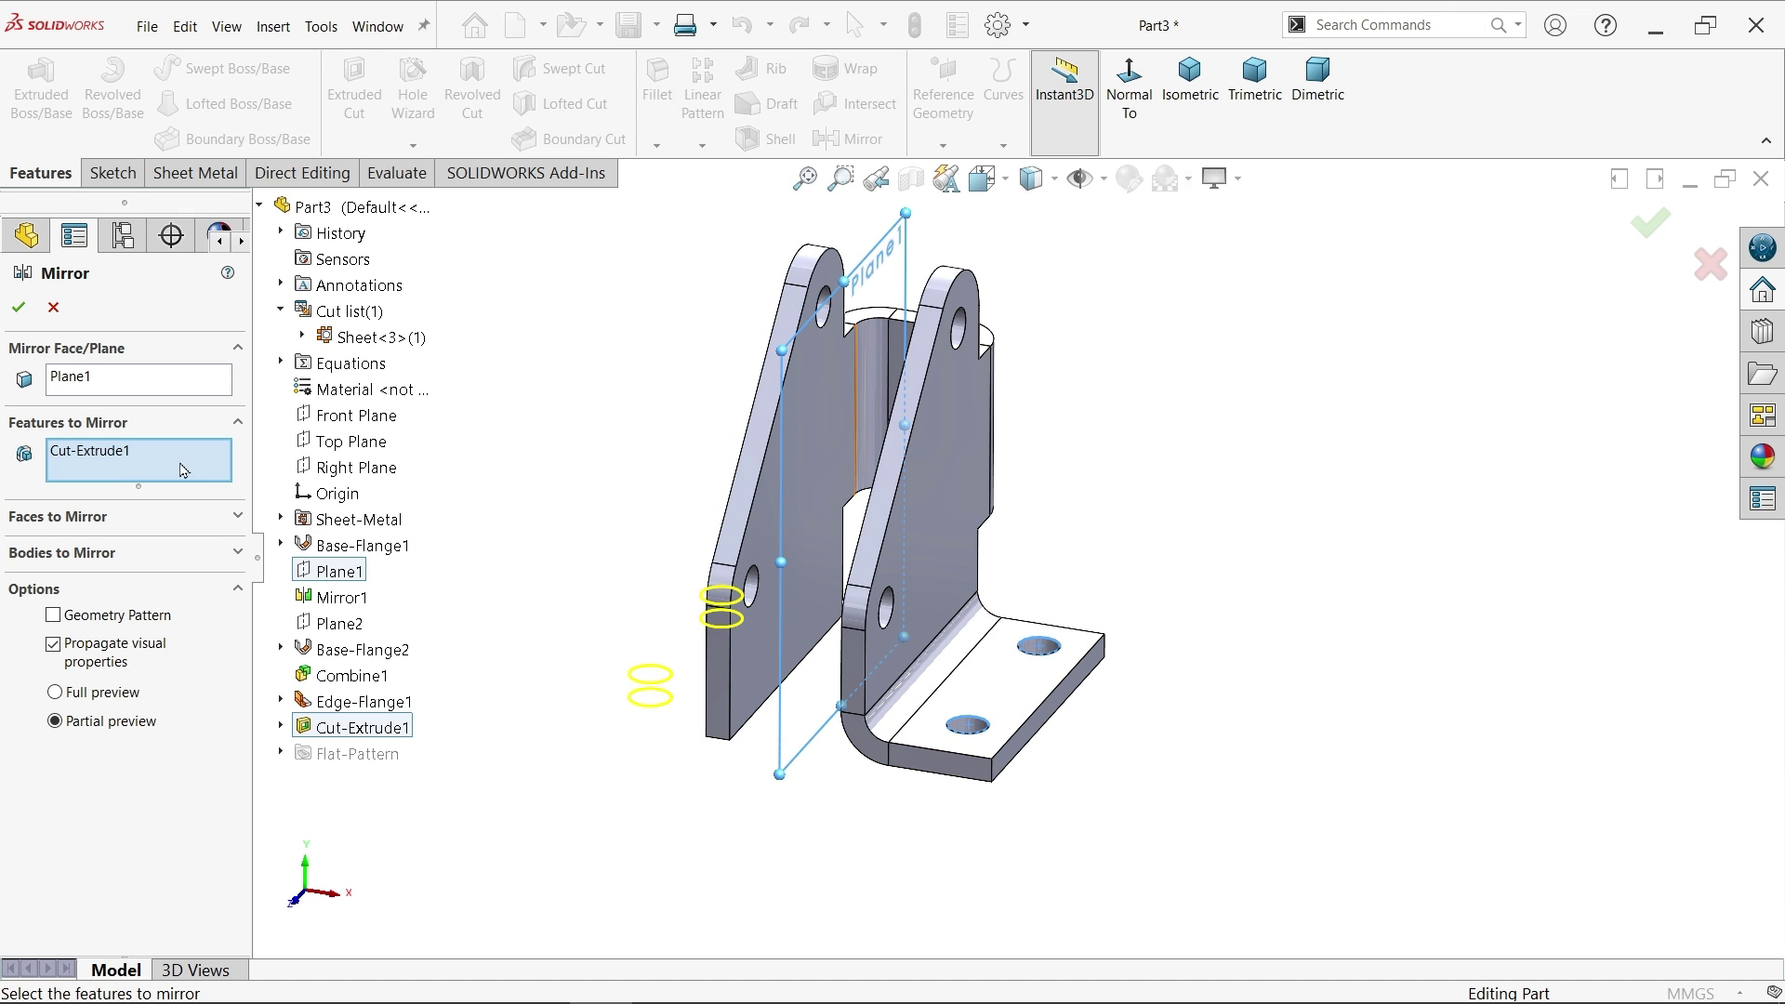
click(367, 702)
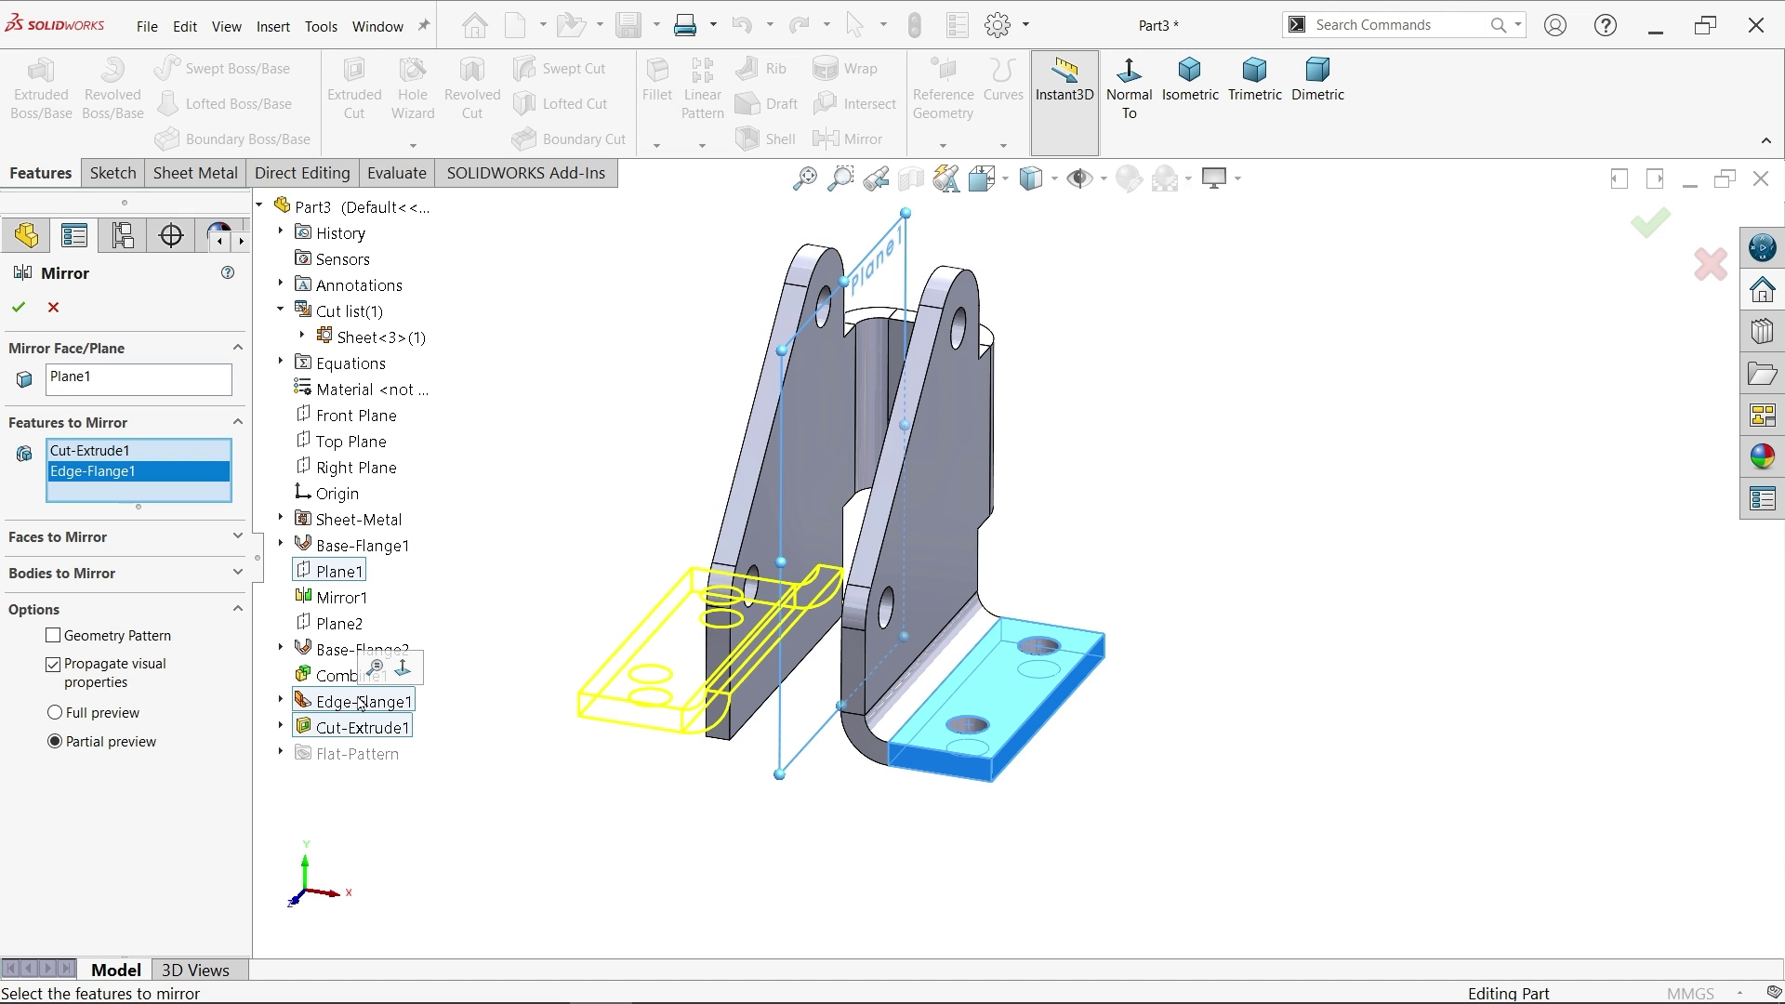
click(20, 309)
middle_drag(586, 516, 561, 543)
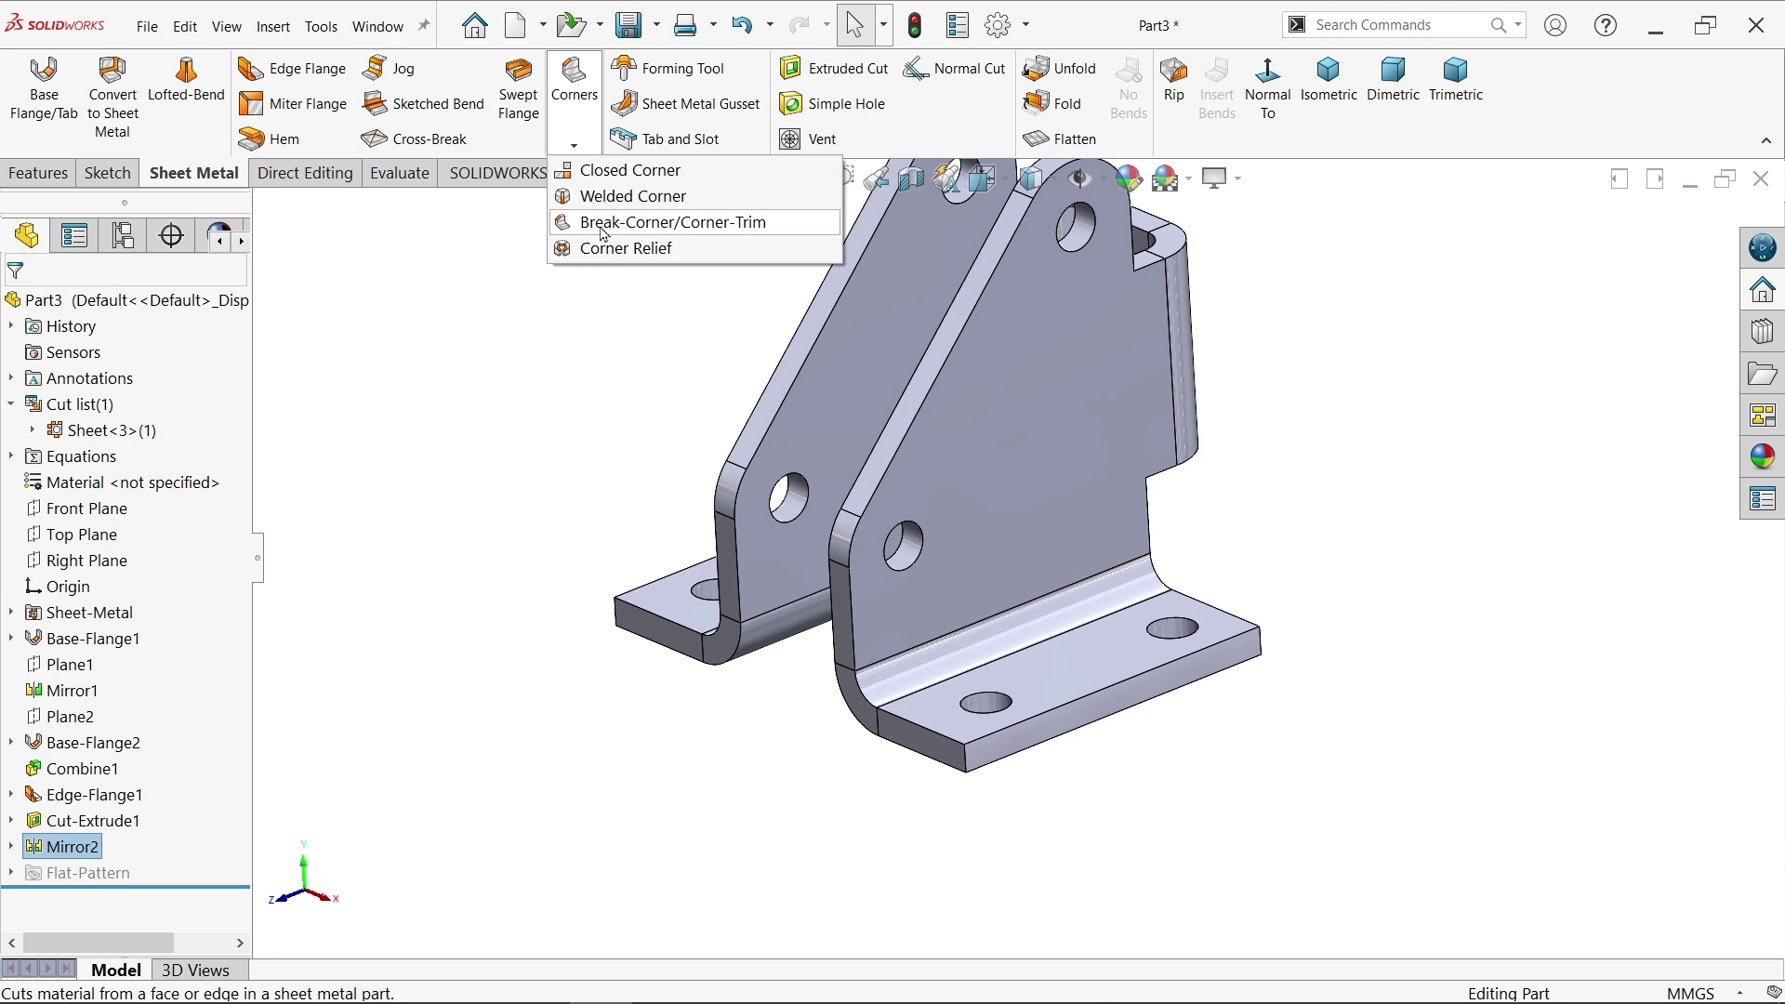
Step: Set up a 6 mm fillet break corner on the four outer corners of both foot flanges
click(604, 227)
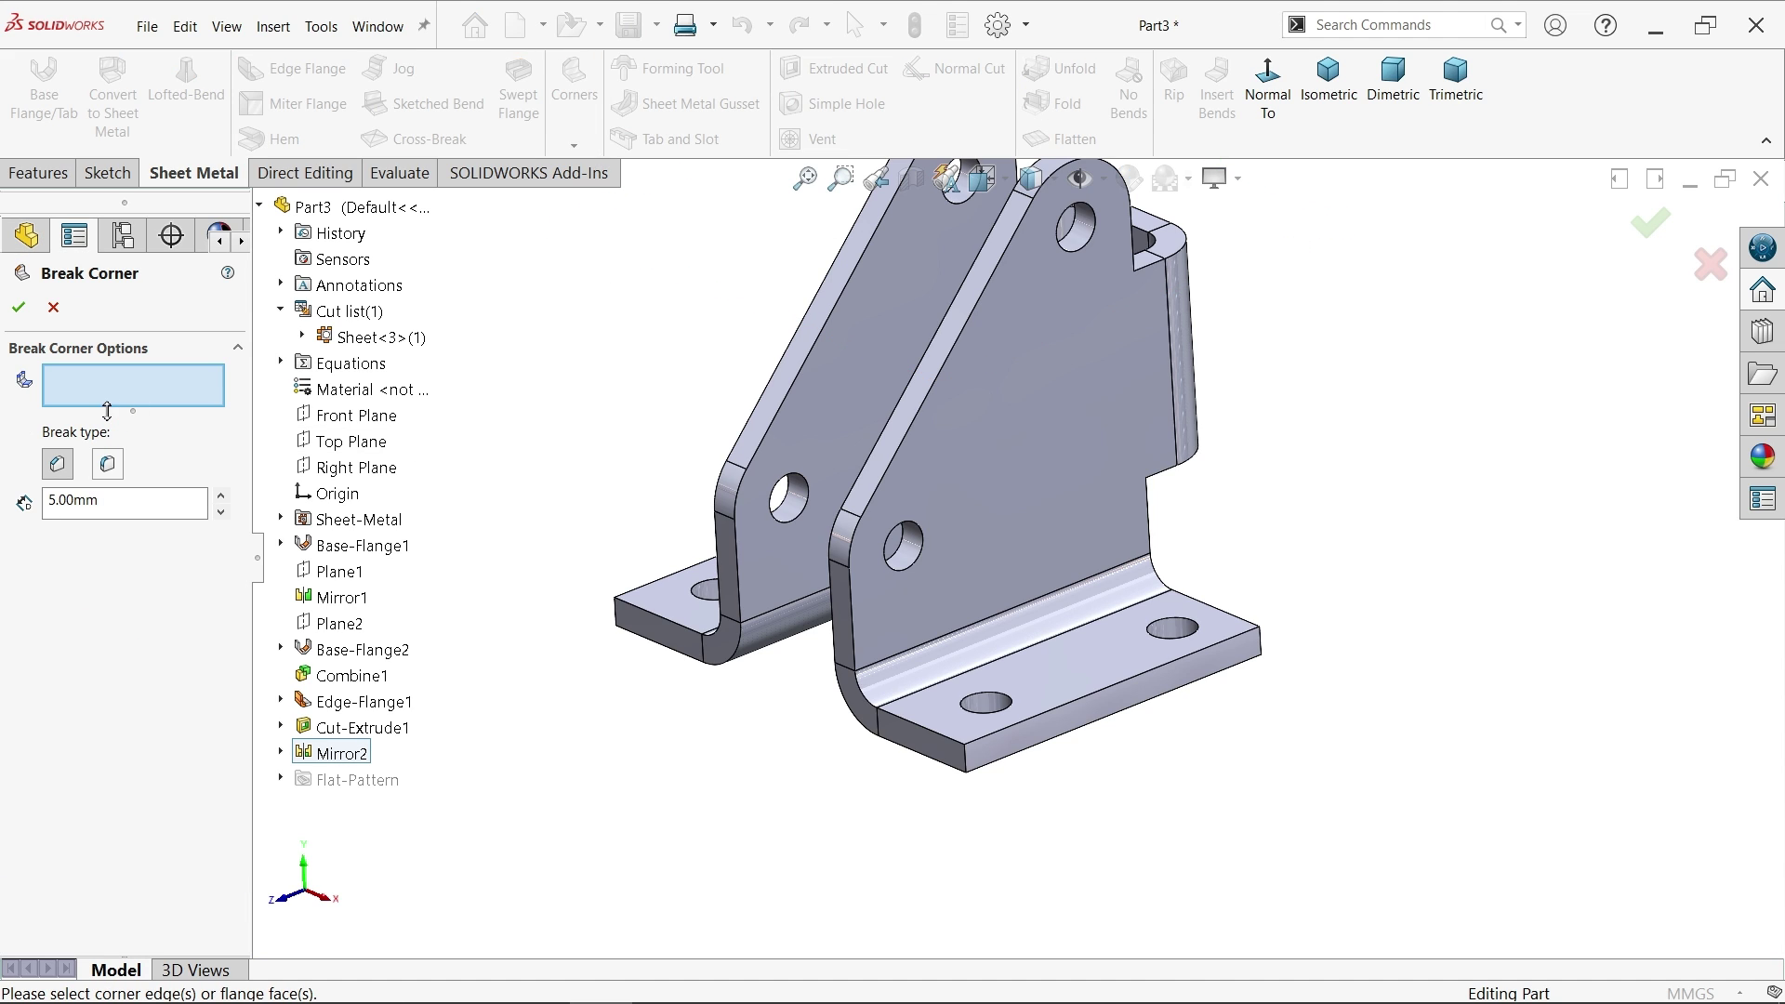
click(108, 468)
double_click(109, 502)
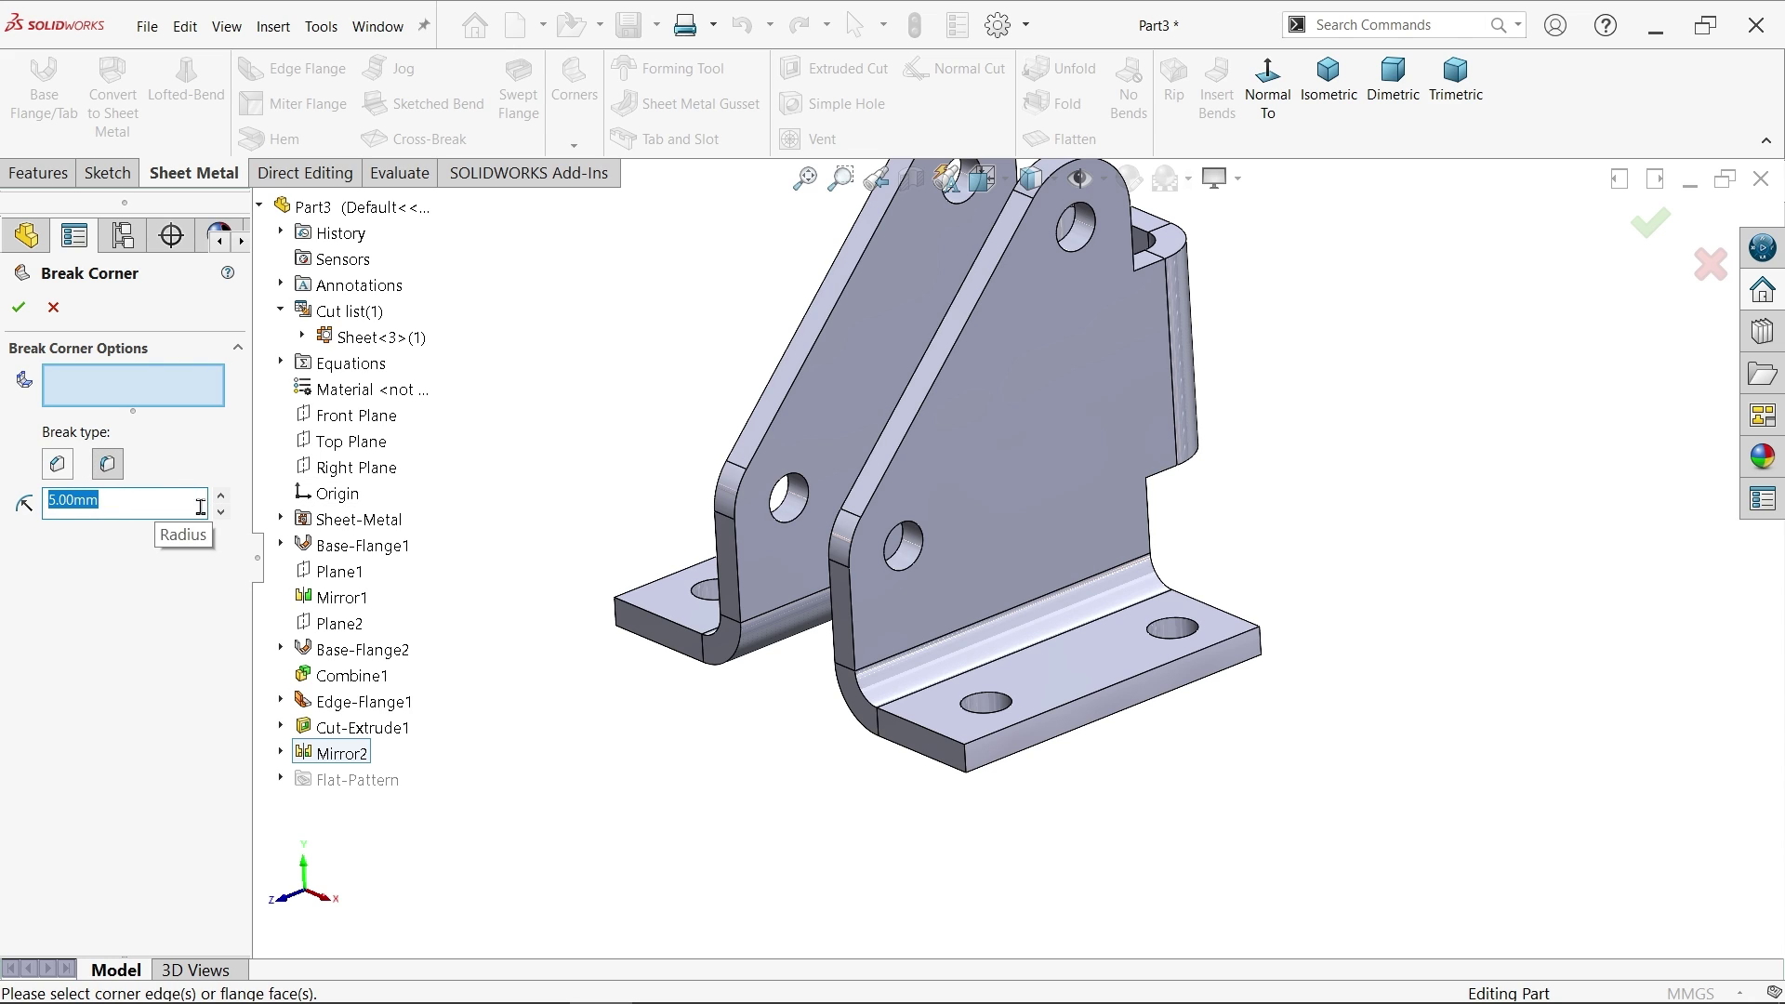
text(6)
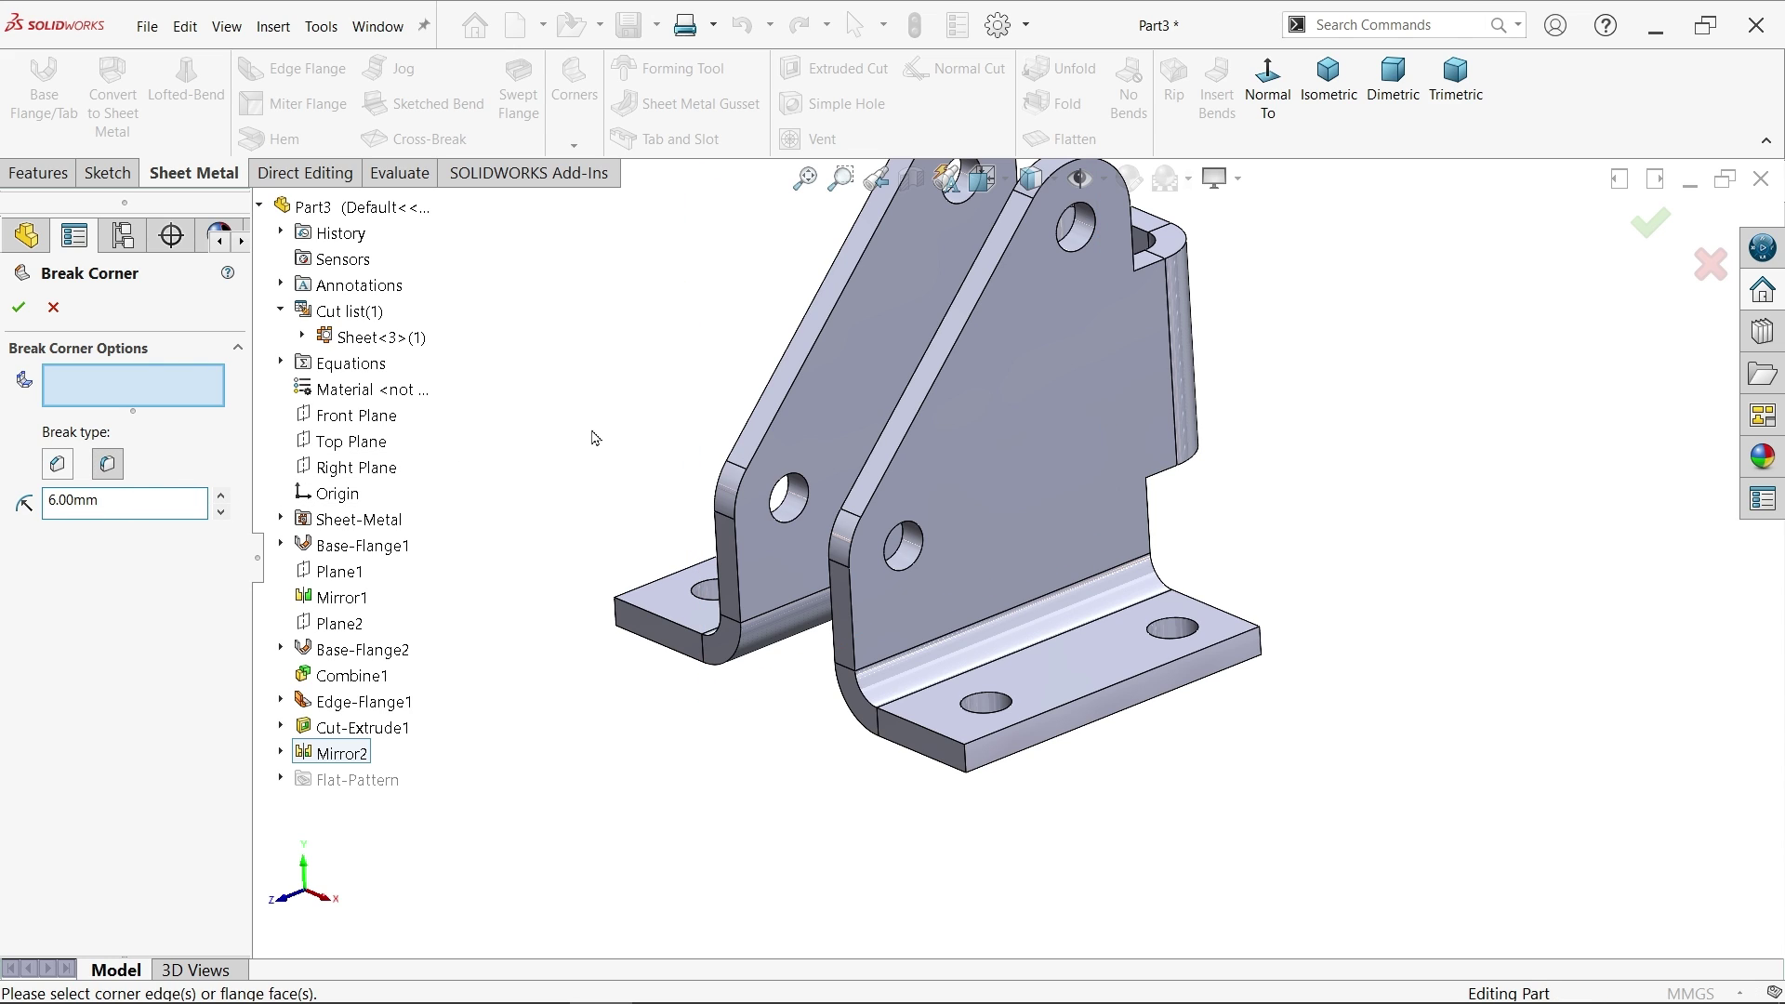
click(965, 761)
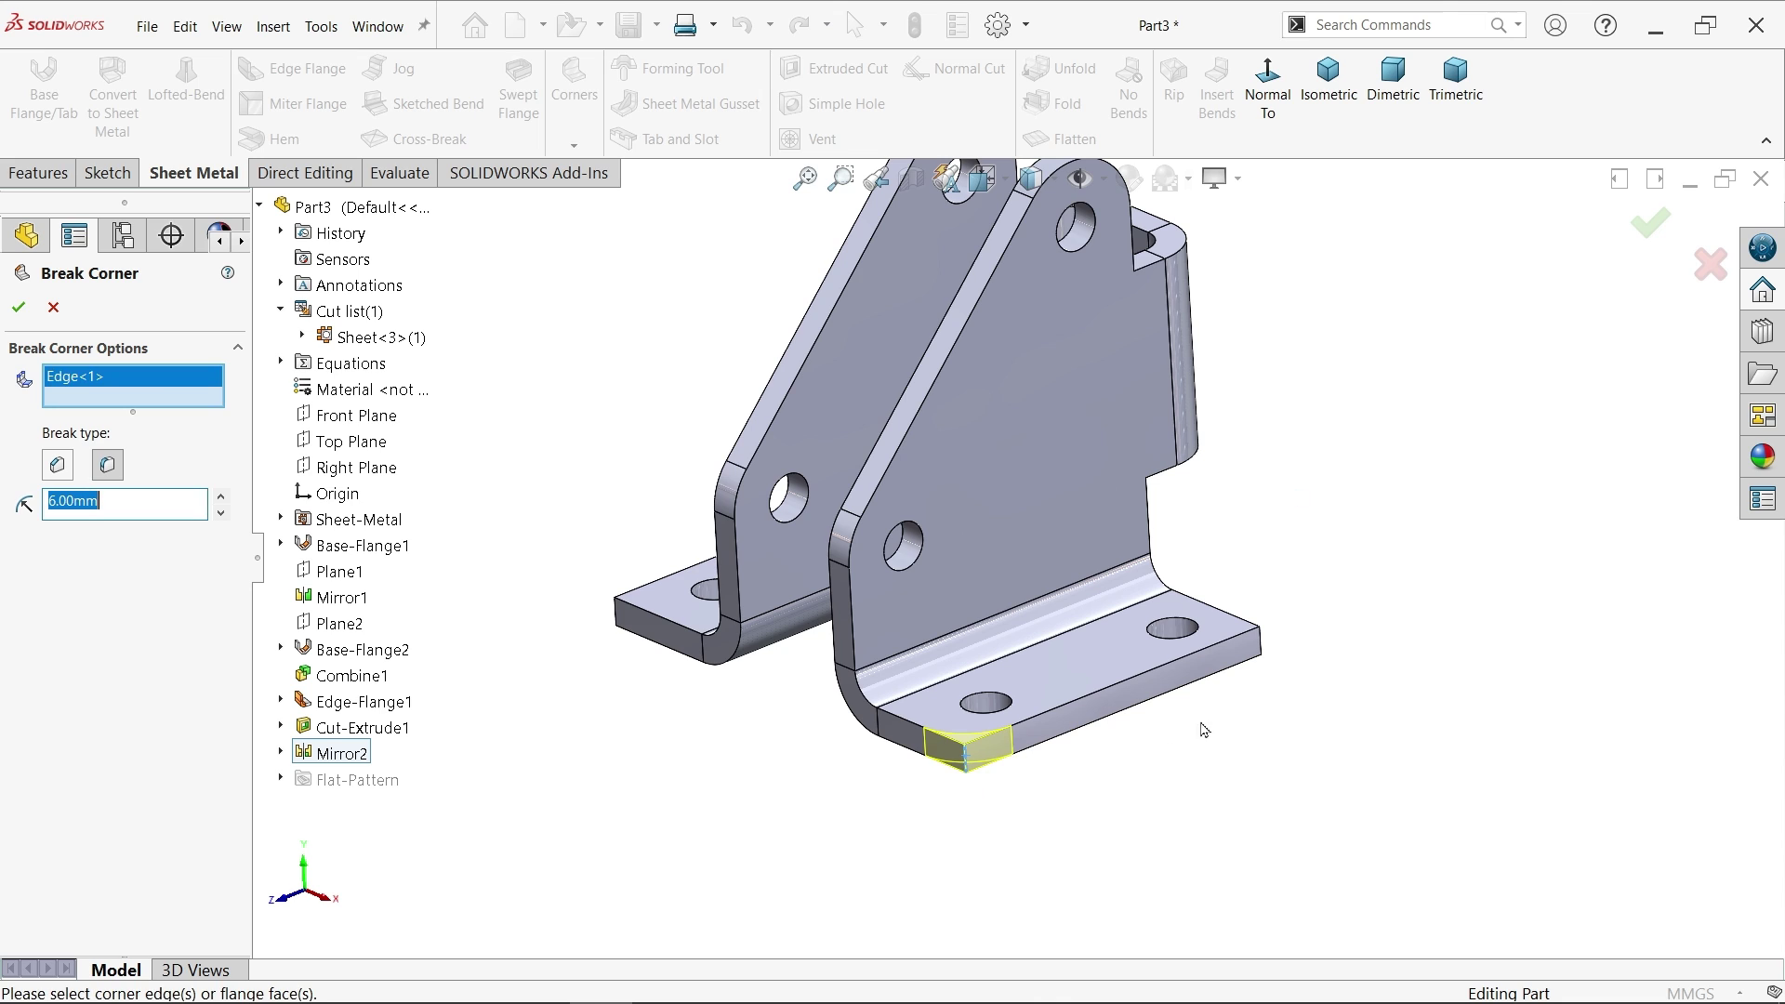
click(1262, 646)
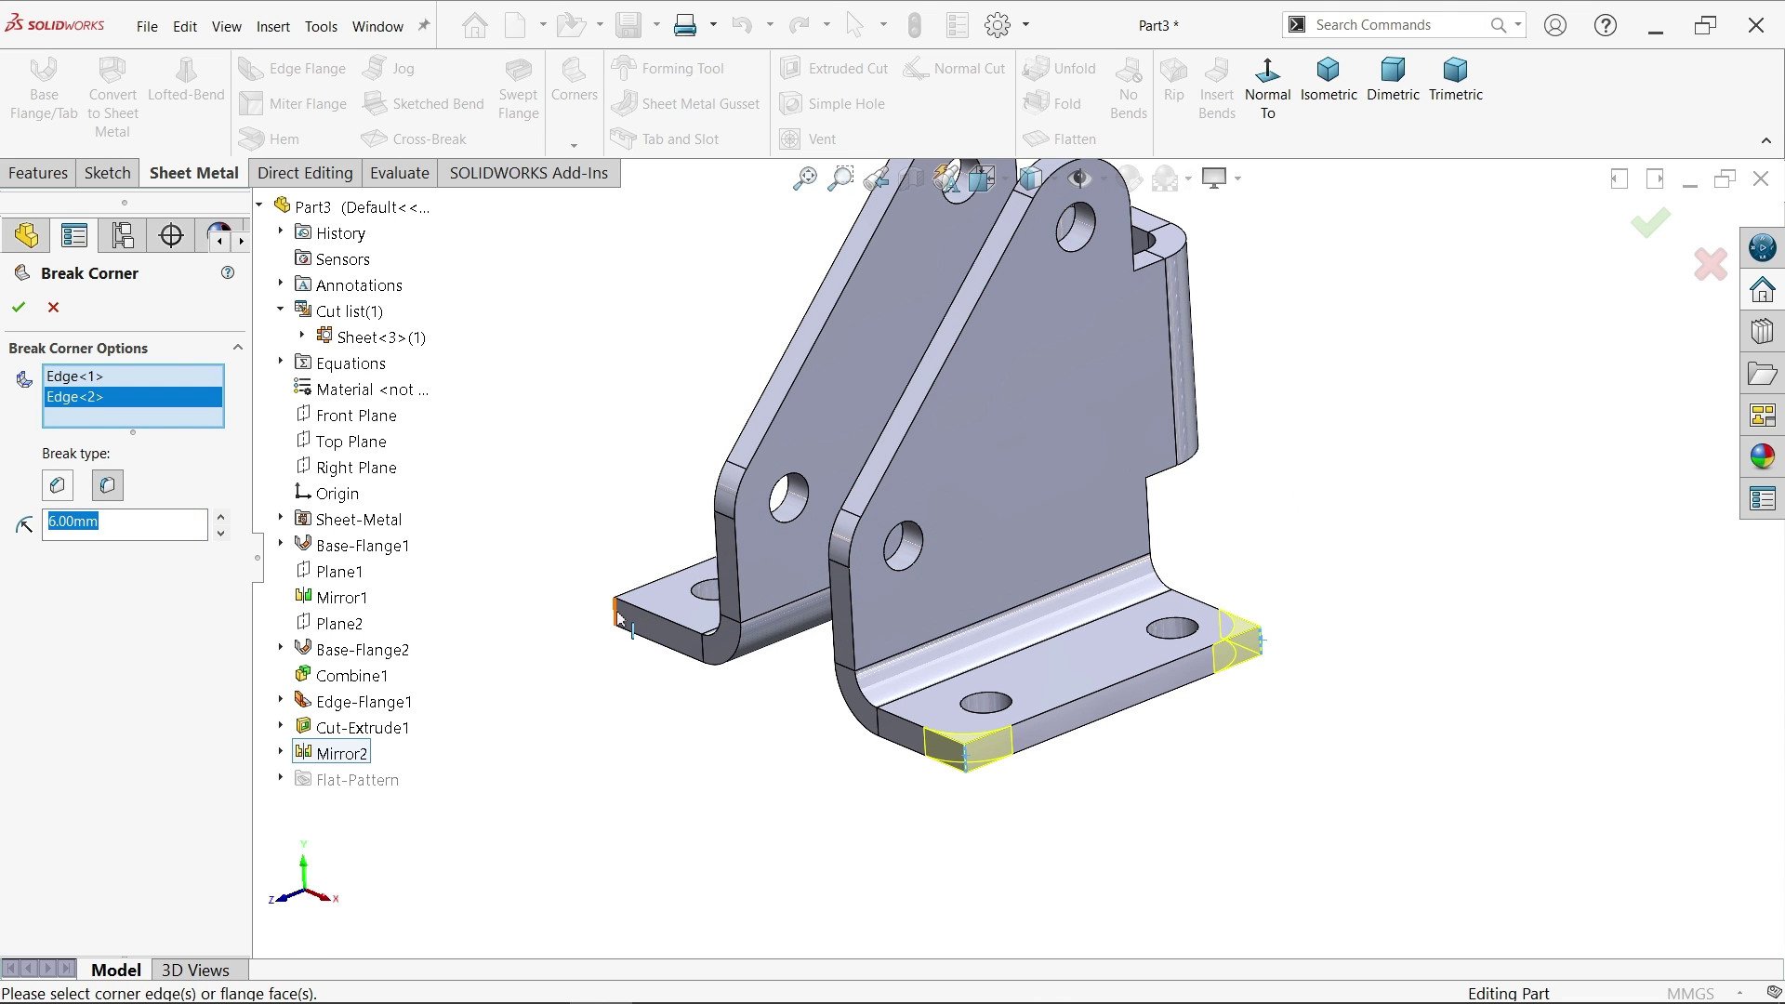
click(654, 627)
middle_drag(654, 631, 957, 837)
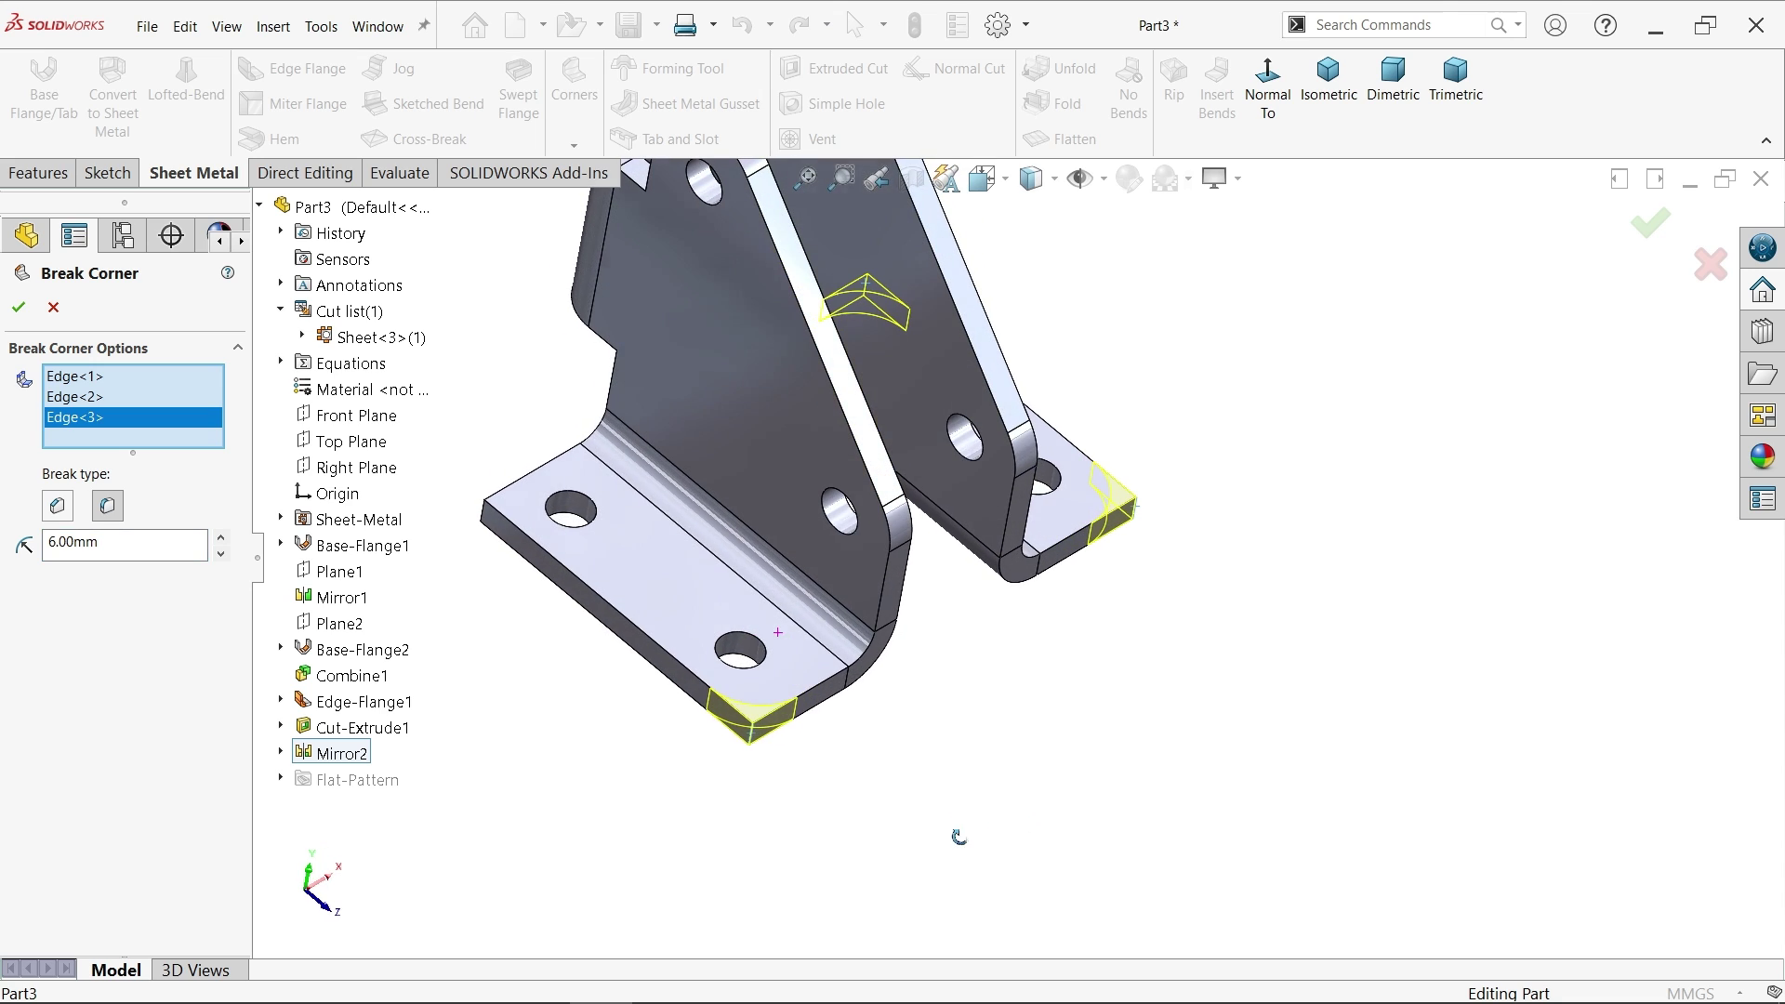
click(486, 518)
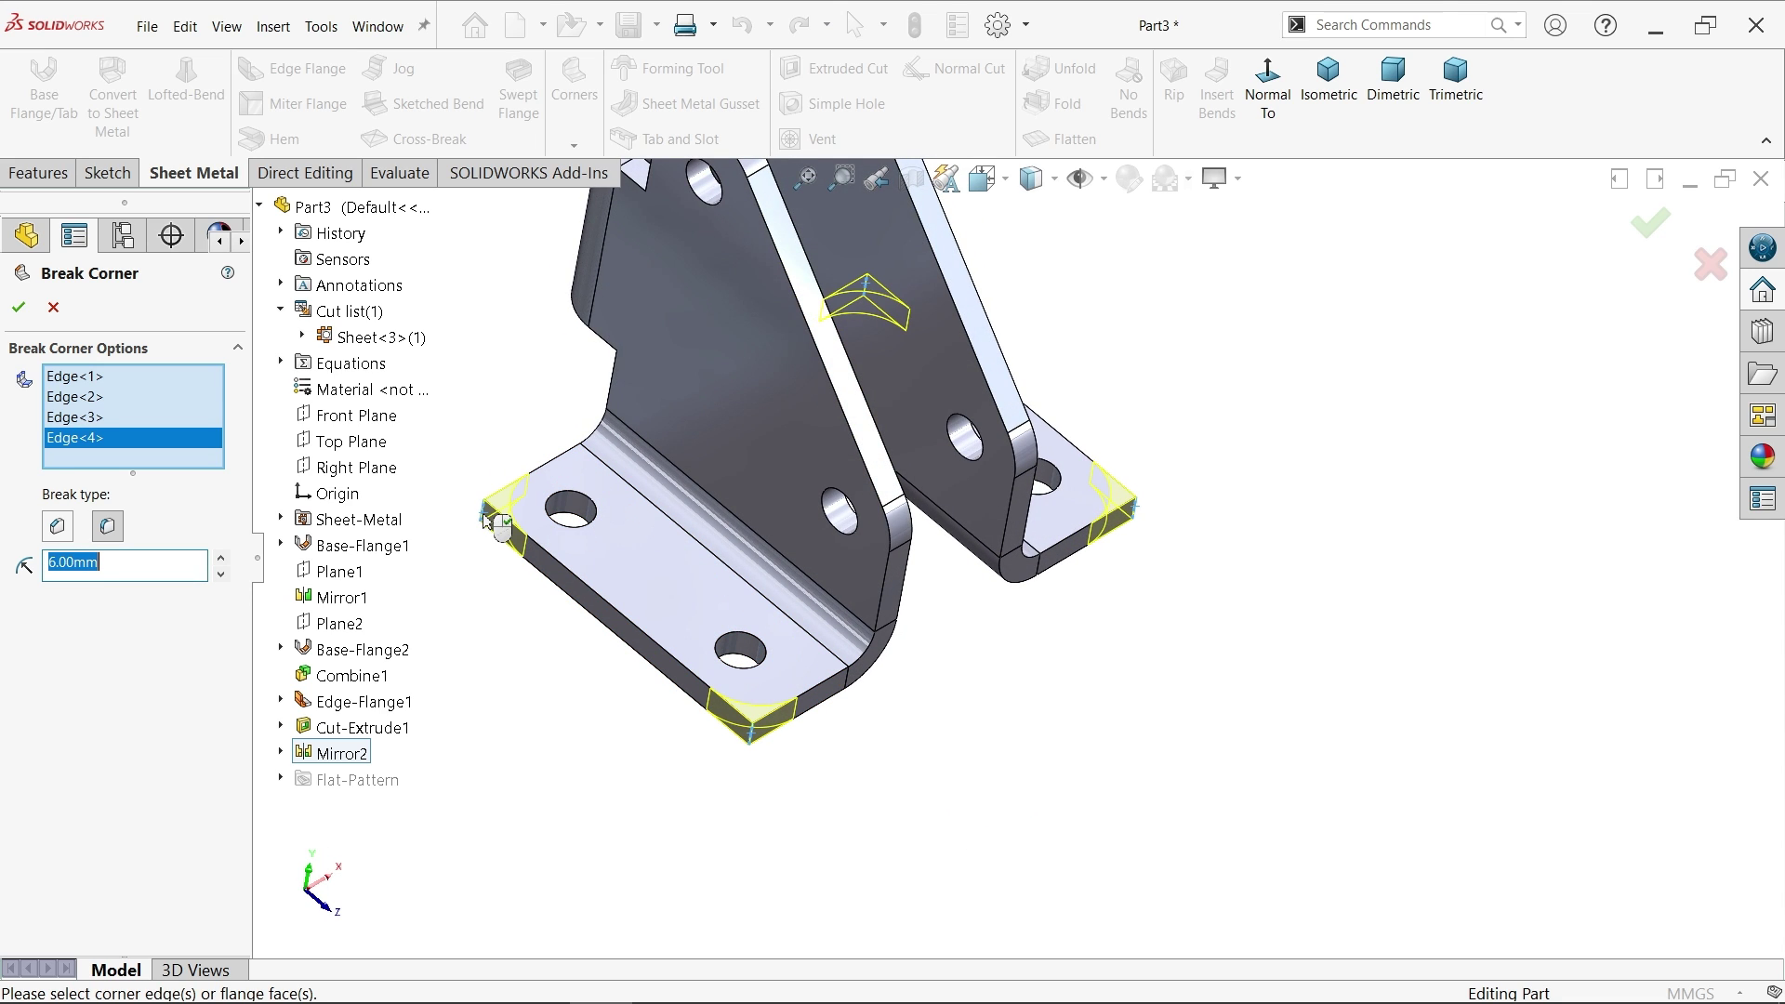
click(108, 530)
Step: Apply the 6 mm break corner and bring the upper tabs into view
click(19, 307)
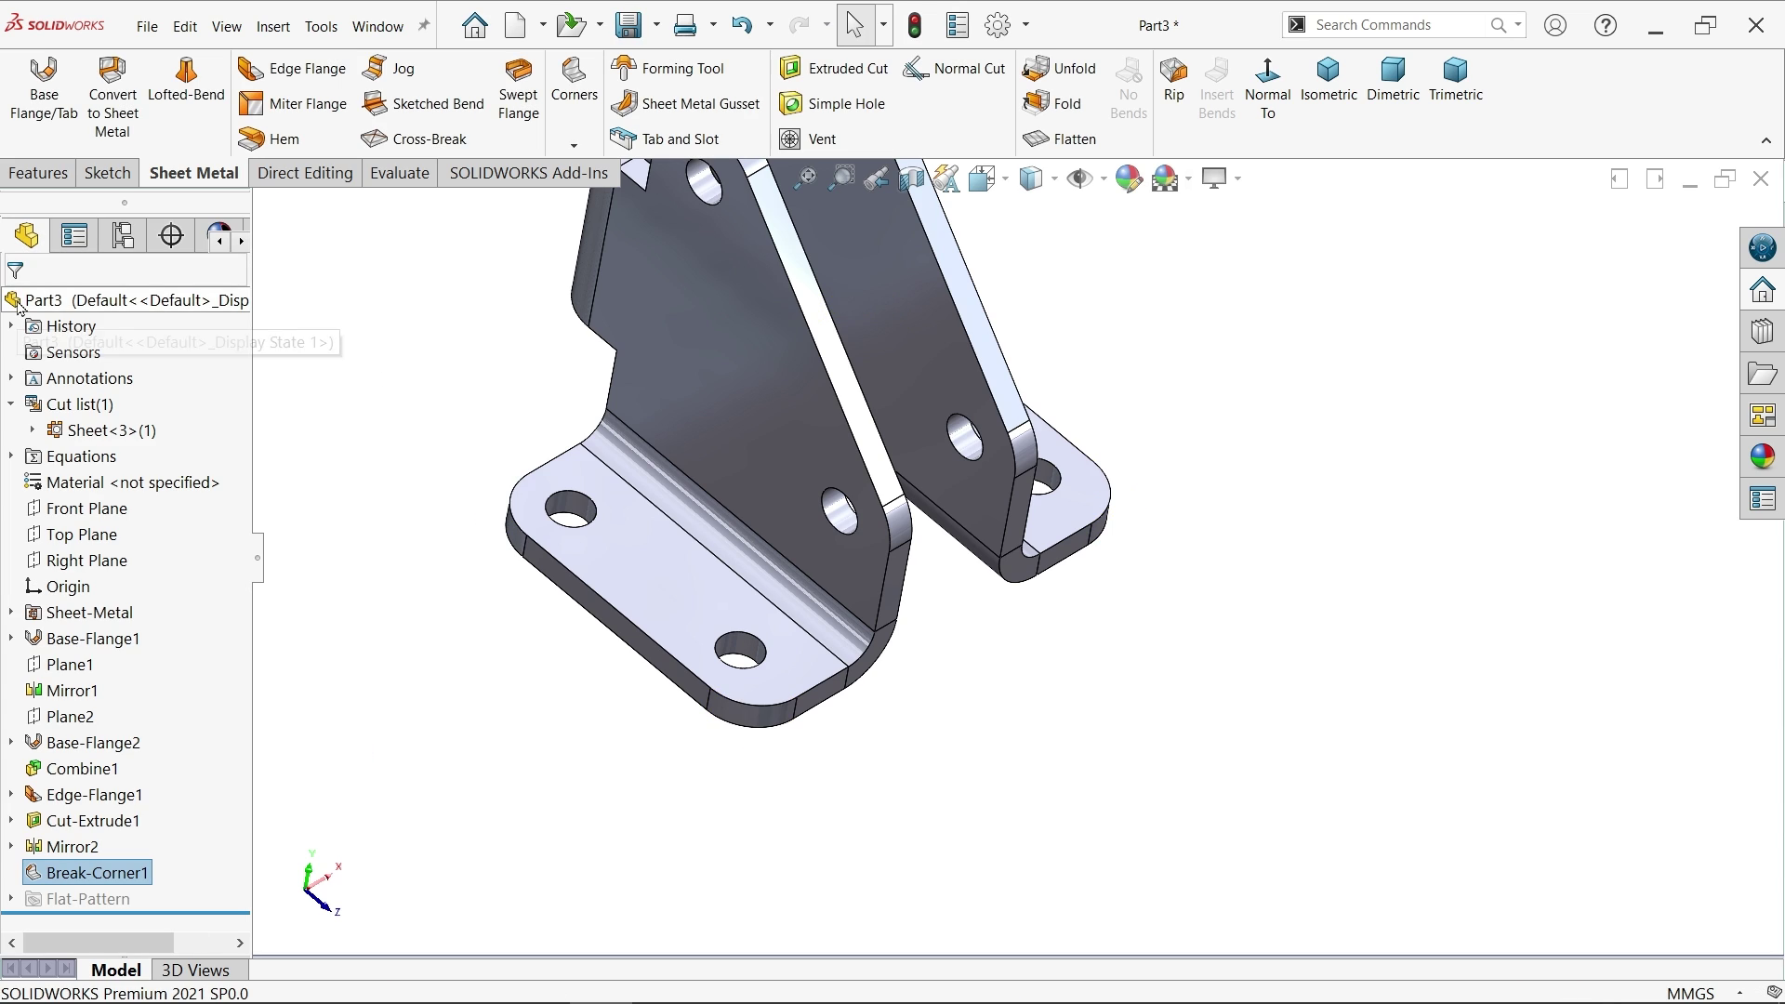
scroll(664, 435, up, 3)
middle_drag(698, 446, 1112, 577)
scroll(1010, 414, down, 5)
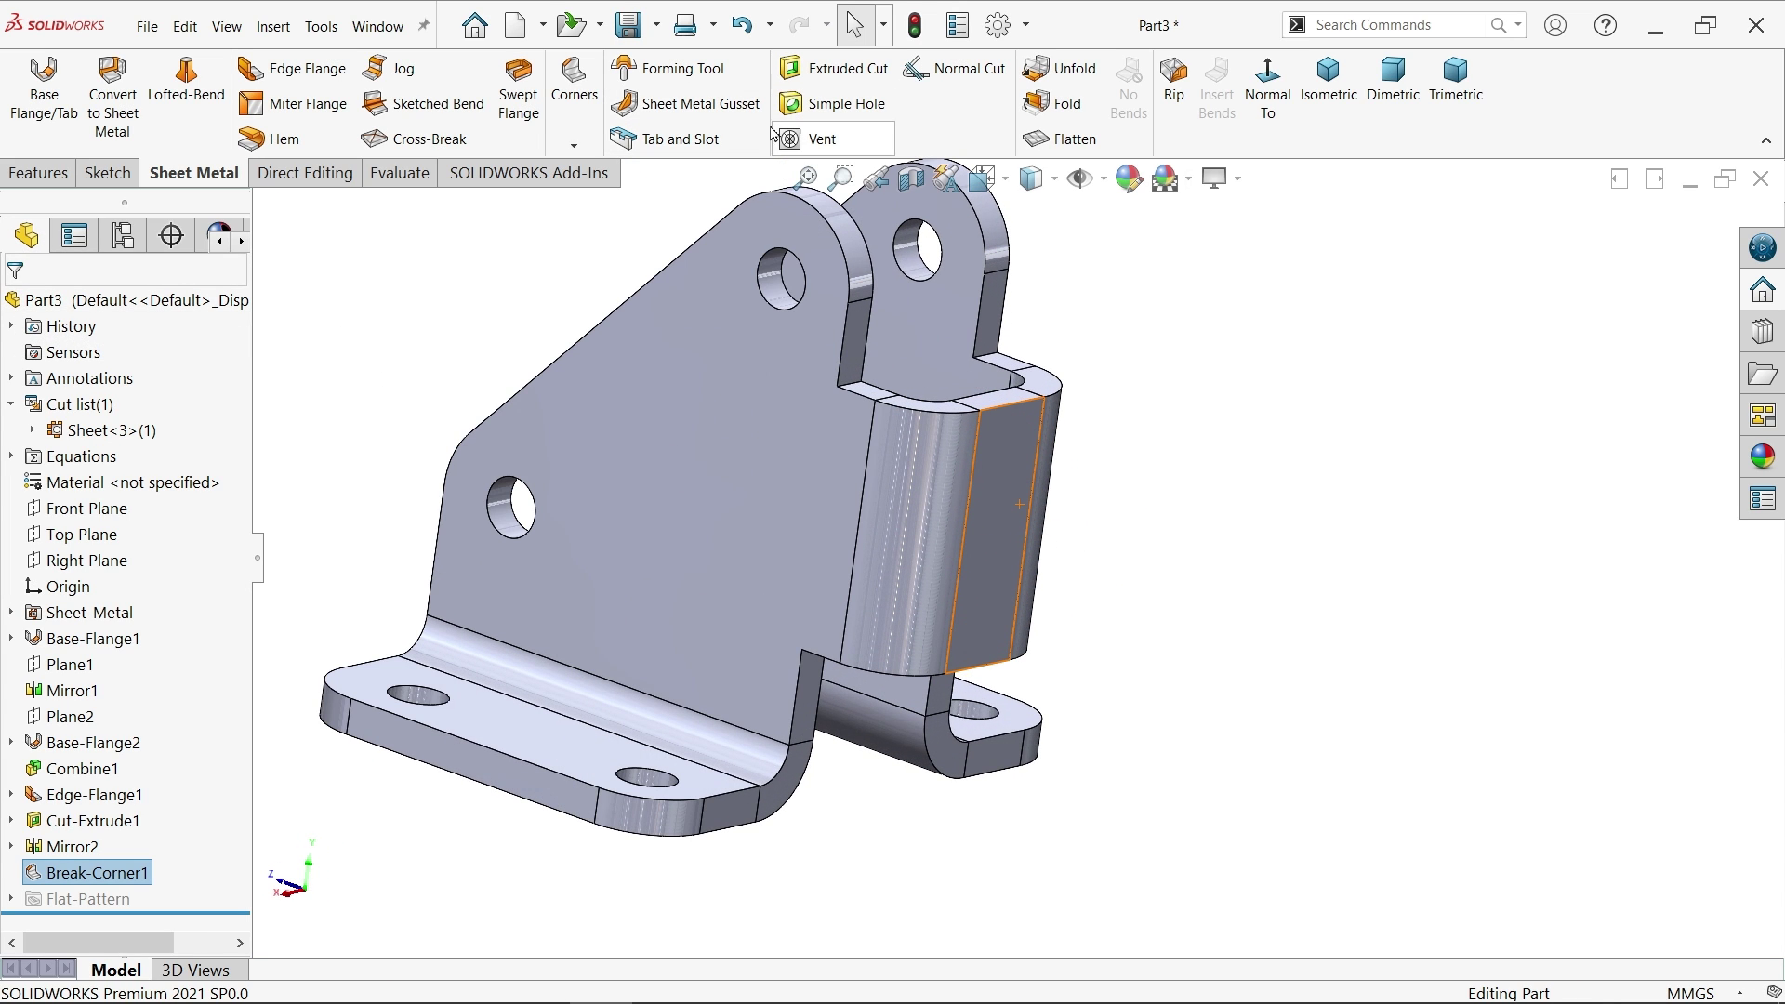
Step: Add a 3 mm fillet break corner on the two inner notch corner edges
click(573, 145)
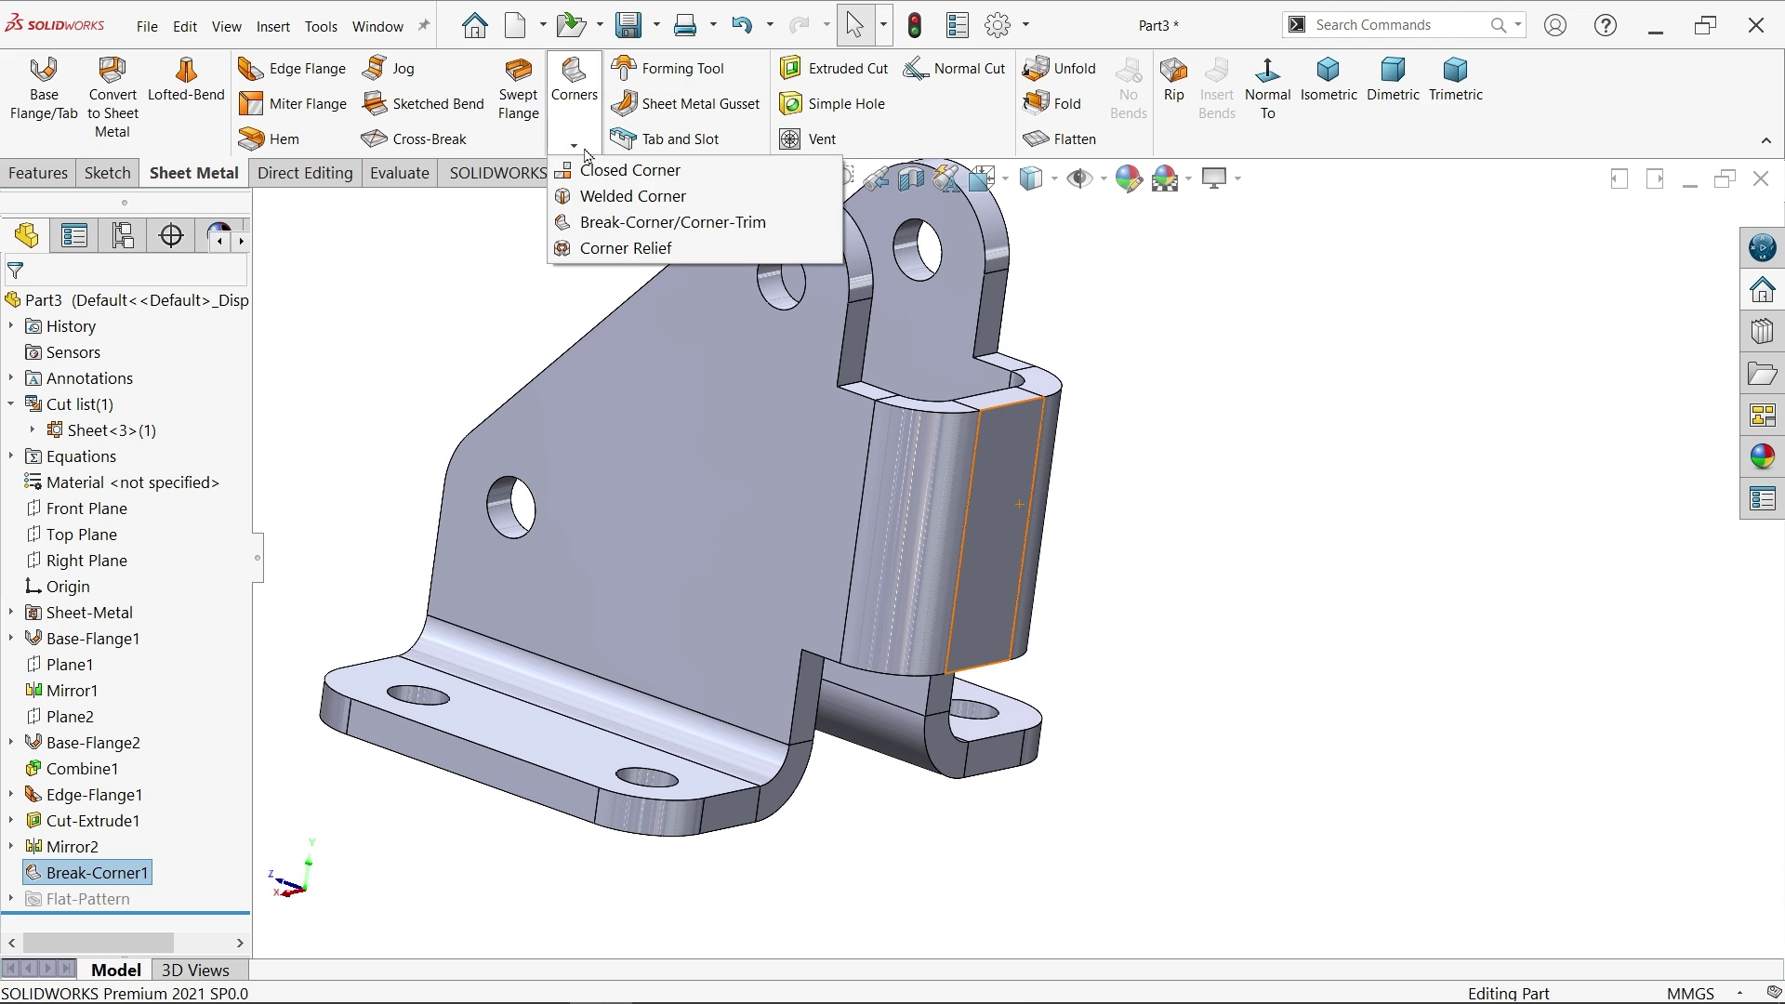
click(639, 228)
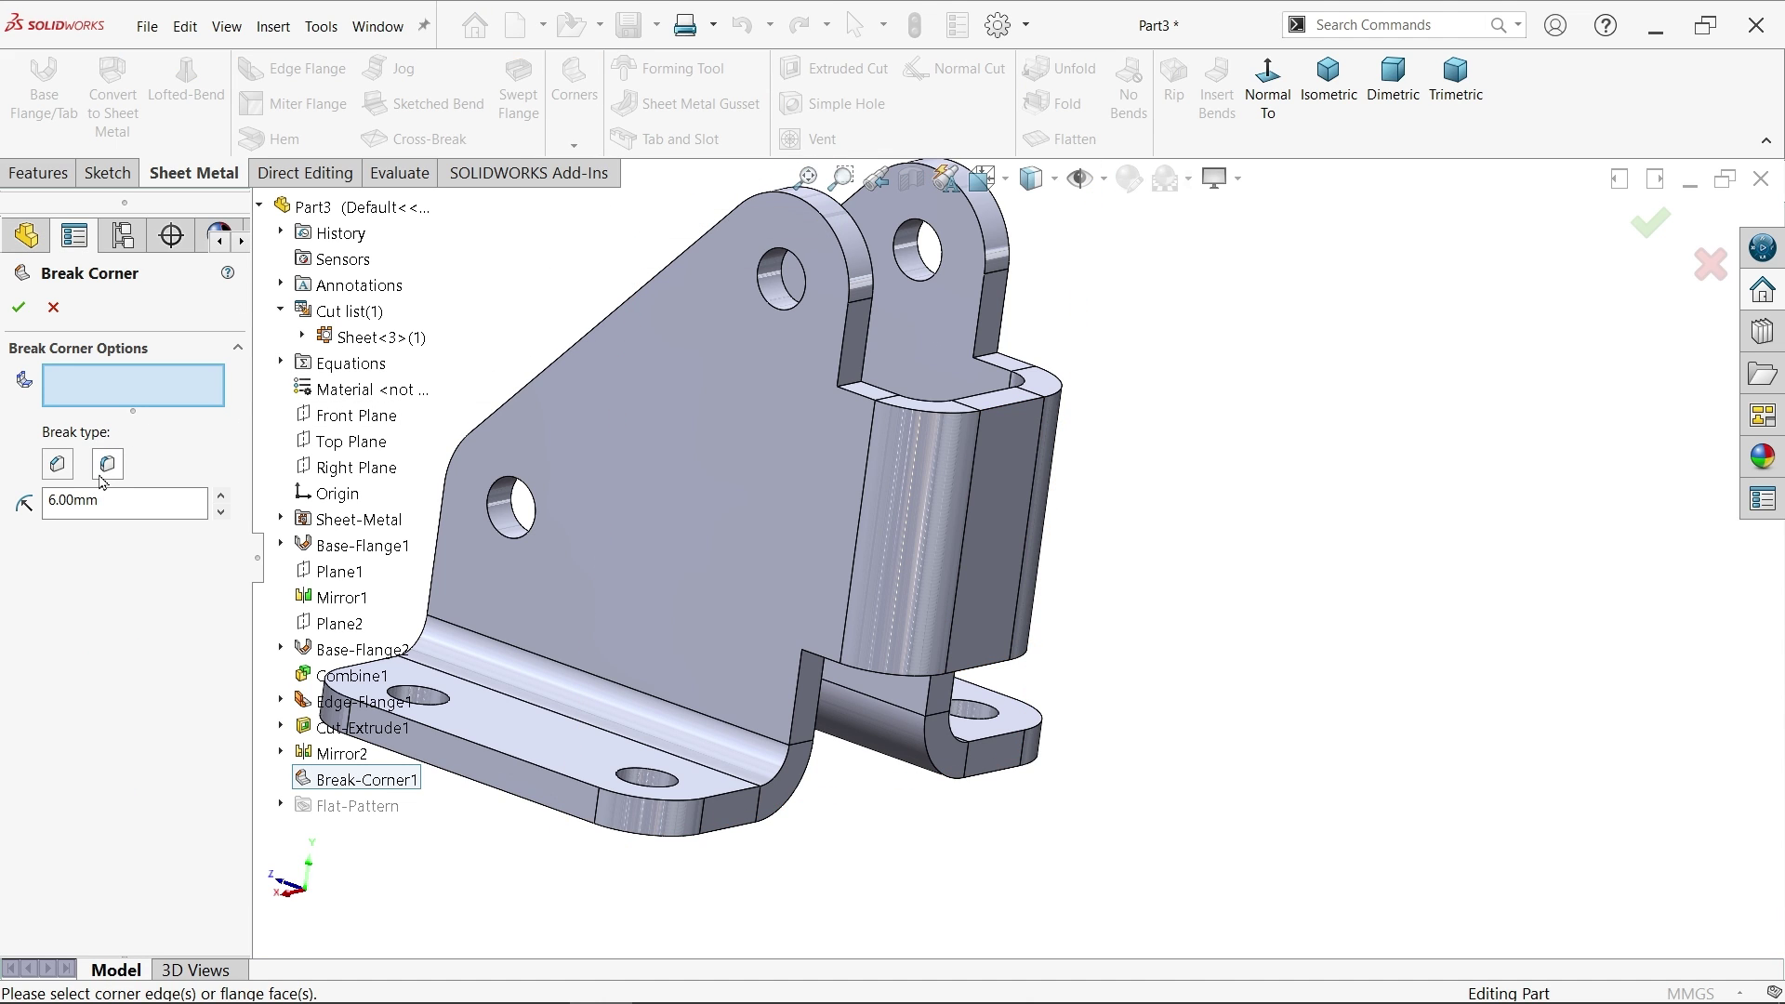
drag(135, 498, 28, 500)
text(3)
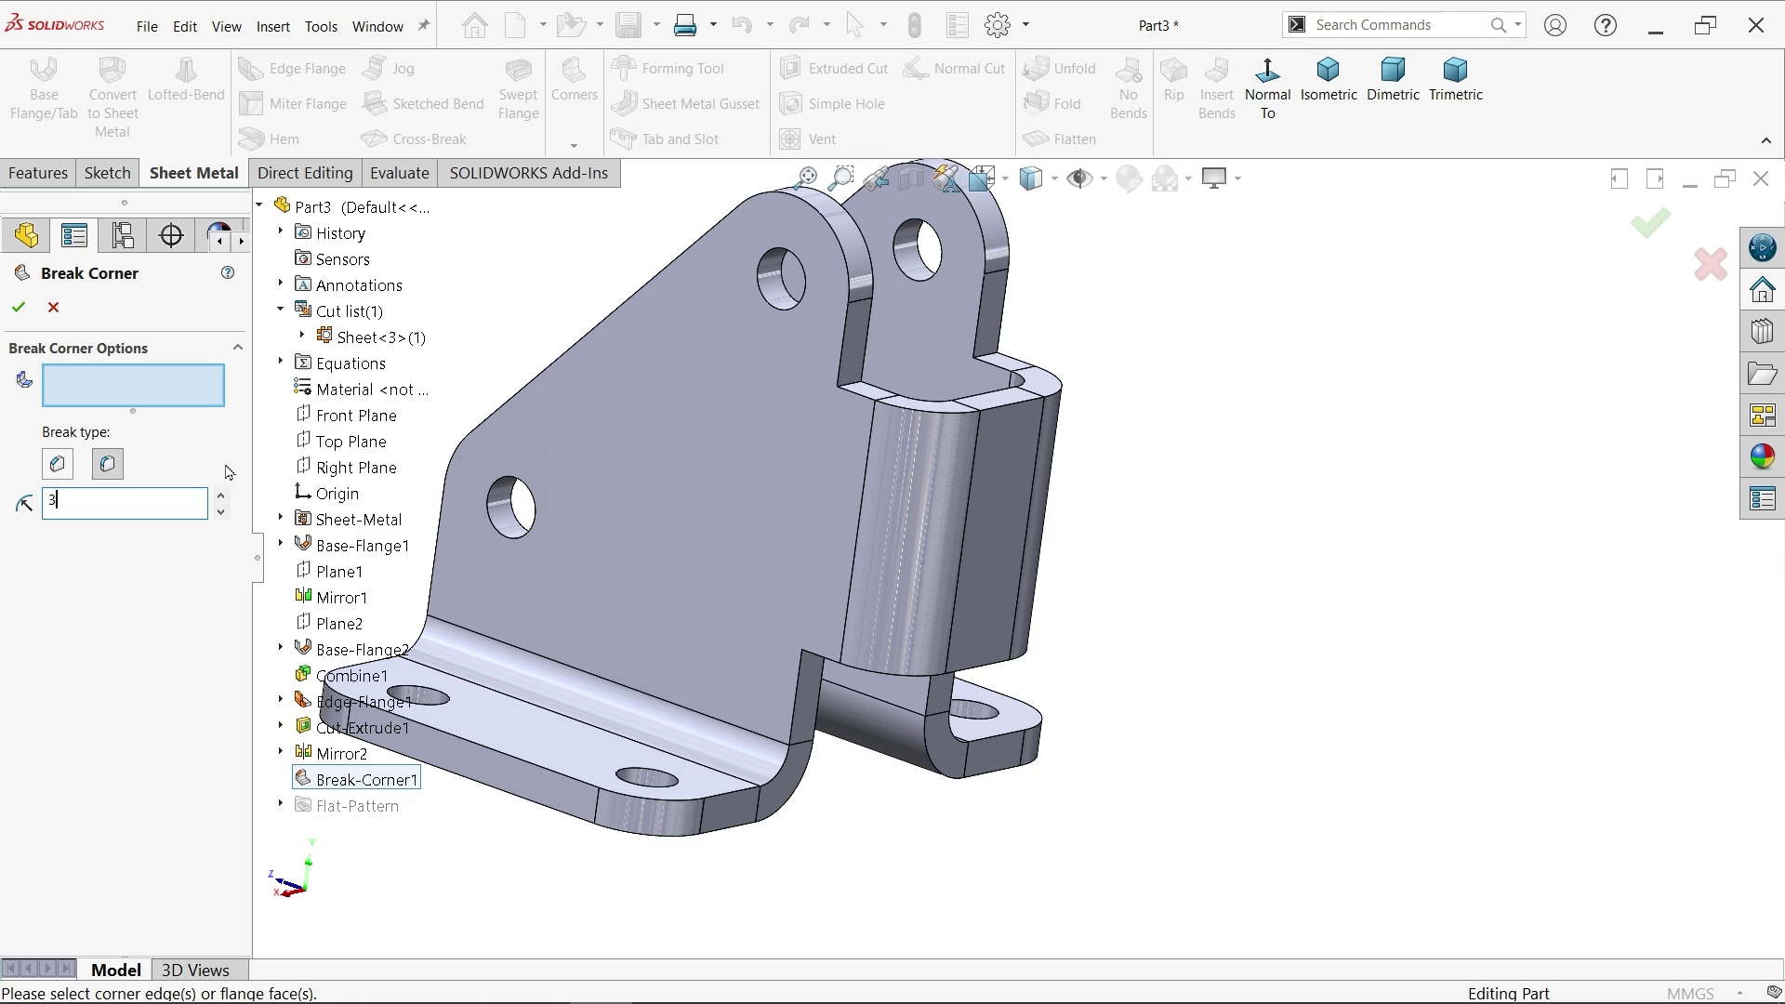
click(854, 383)
click(978, 363)
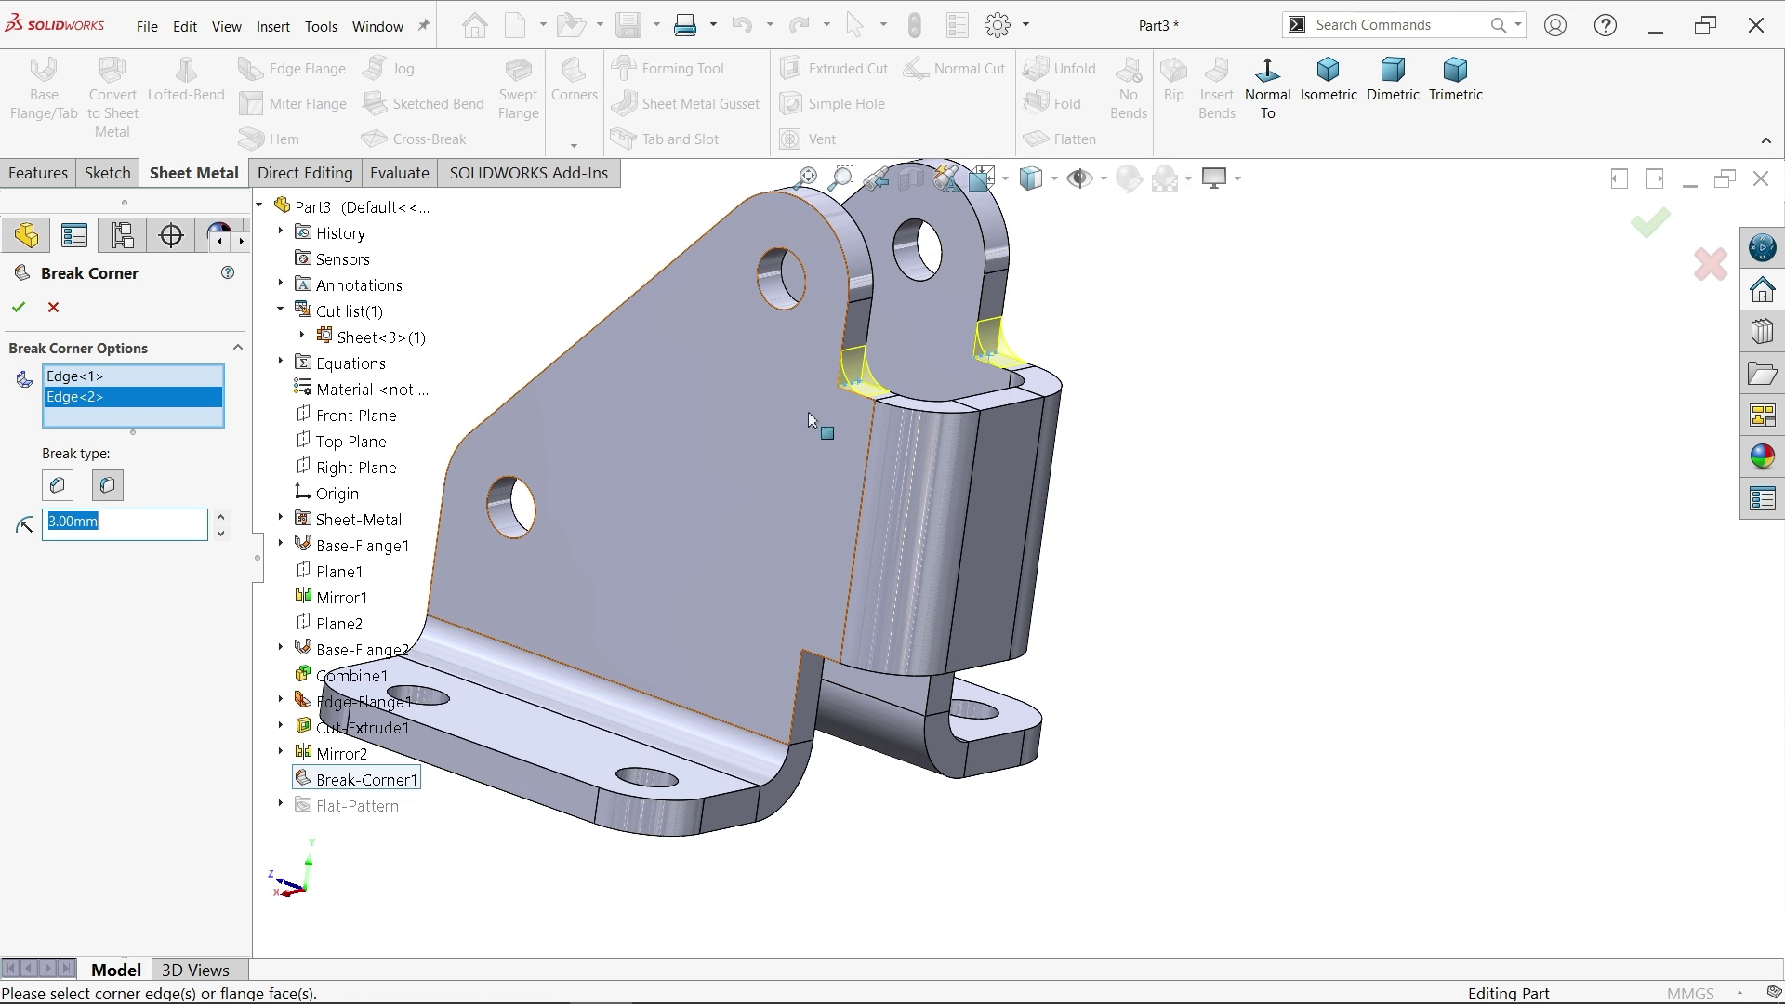
click(19, 307)
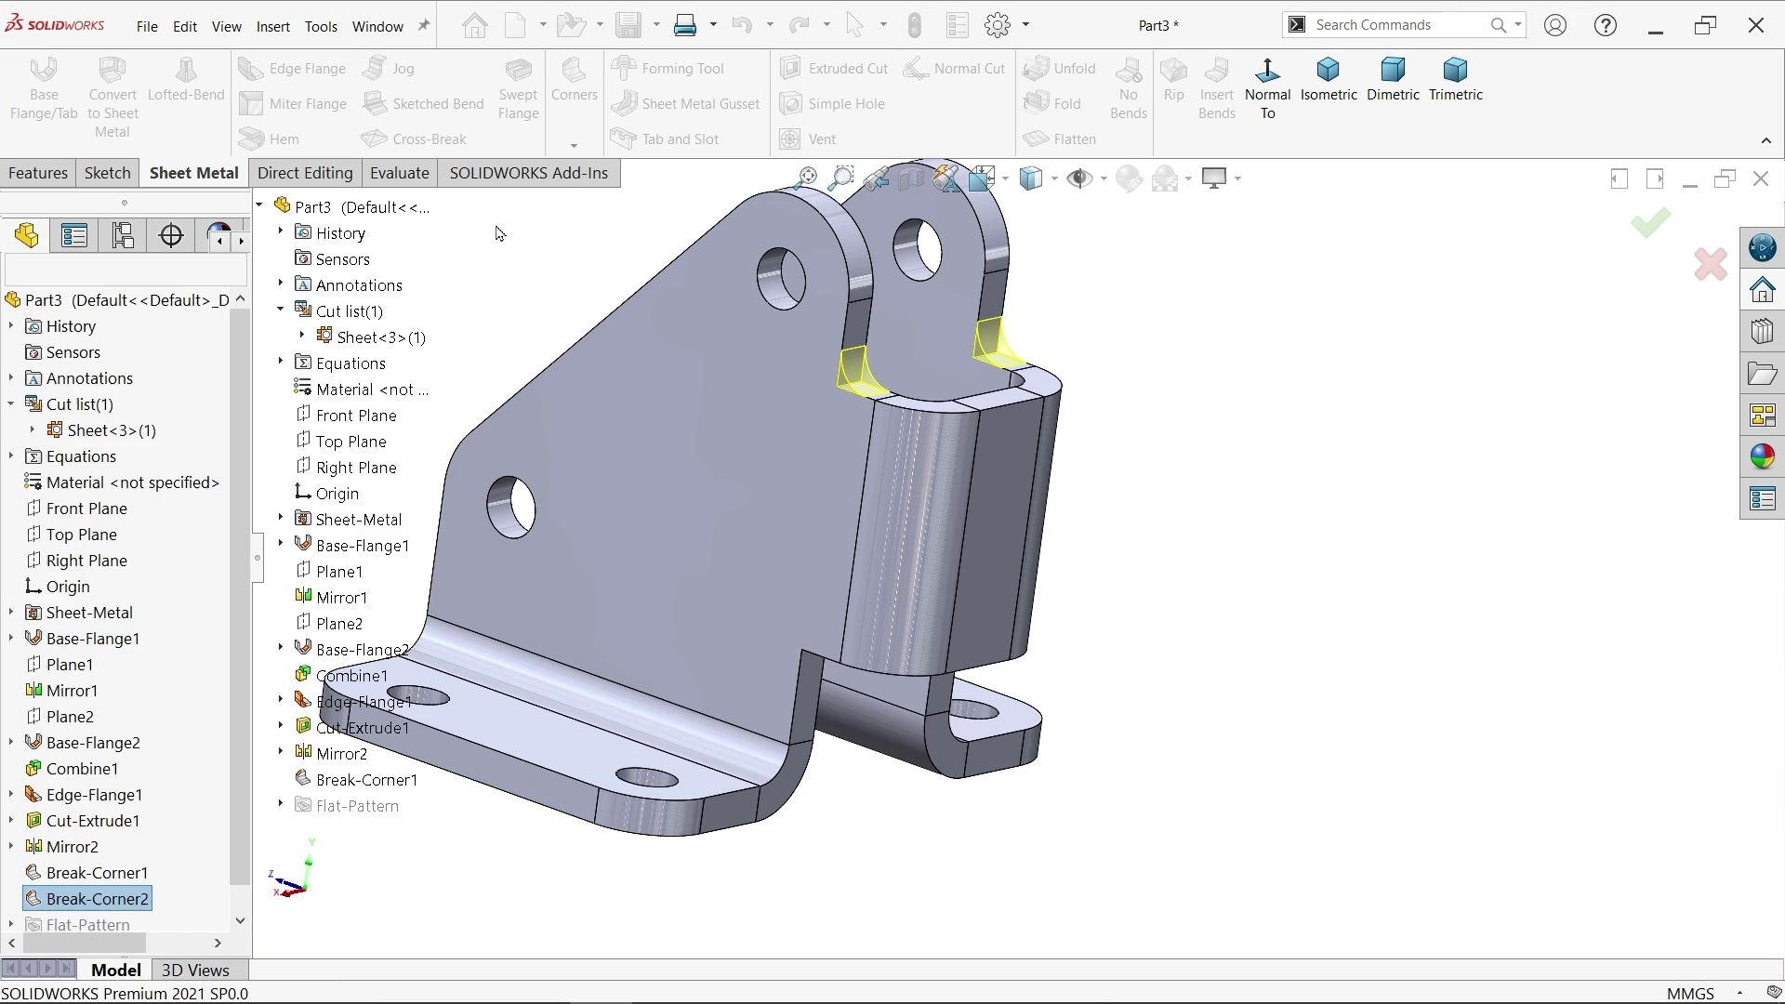
click(588, 154)
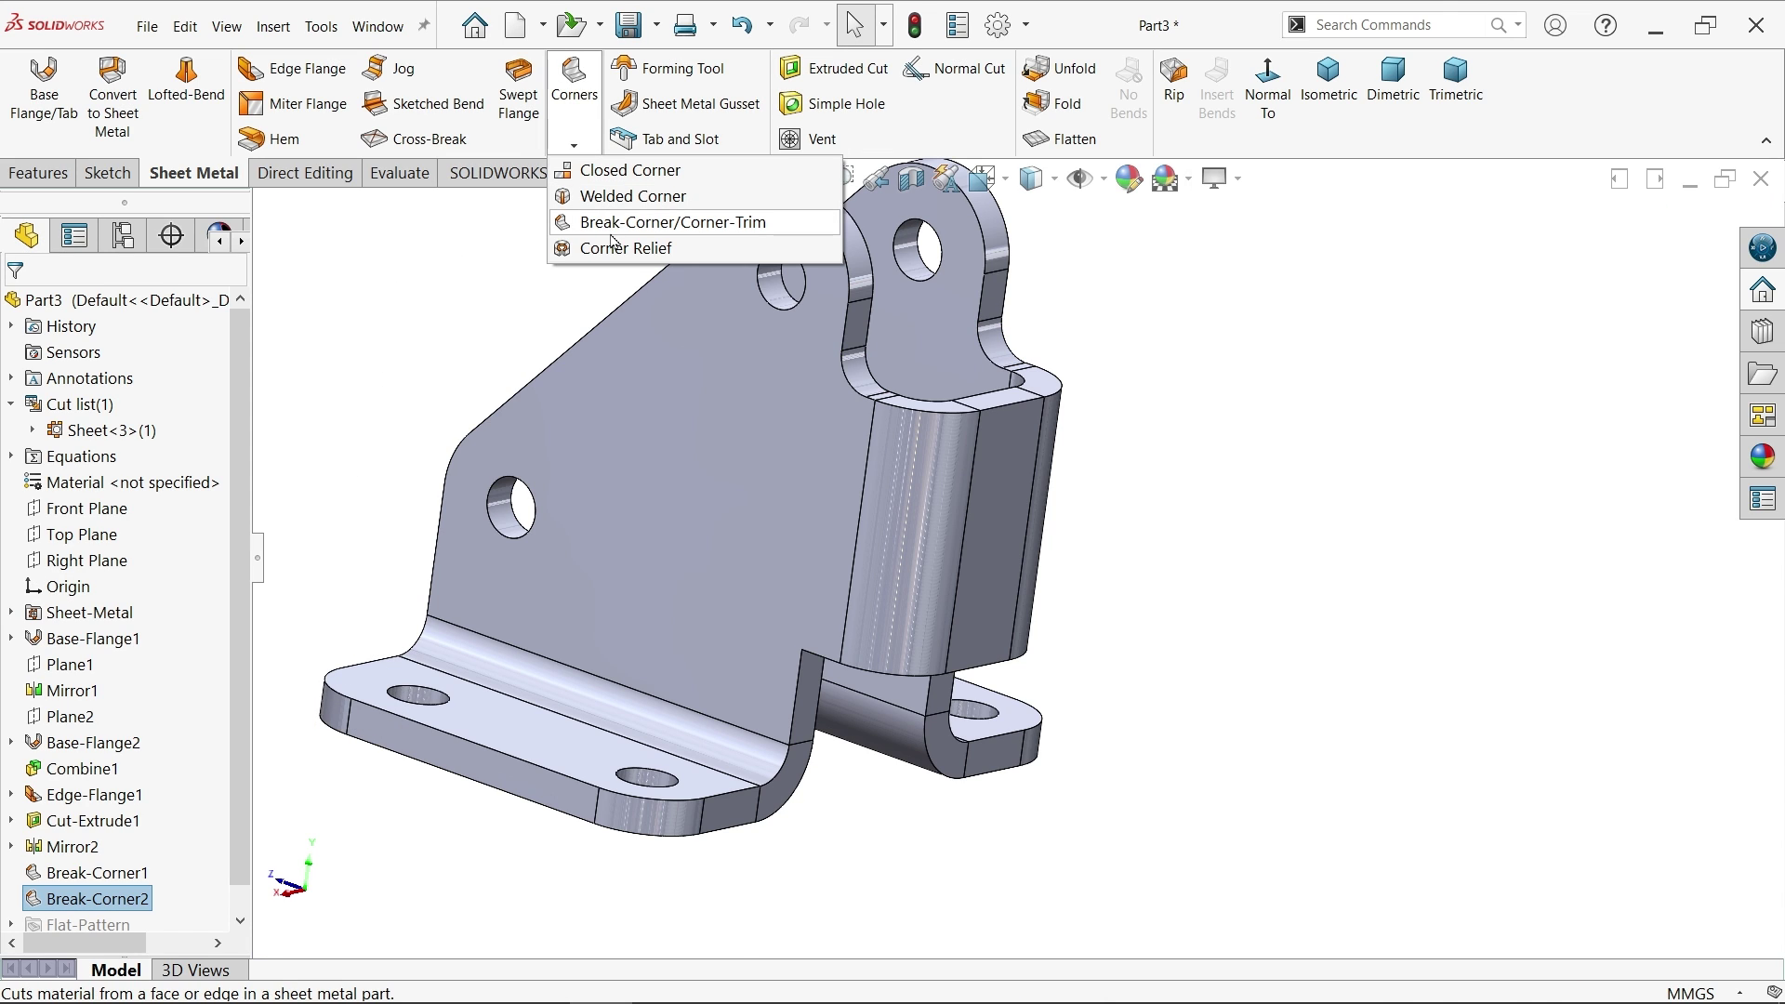
scroll(614, 242, down, 5)
click(669, 222)
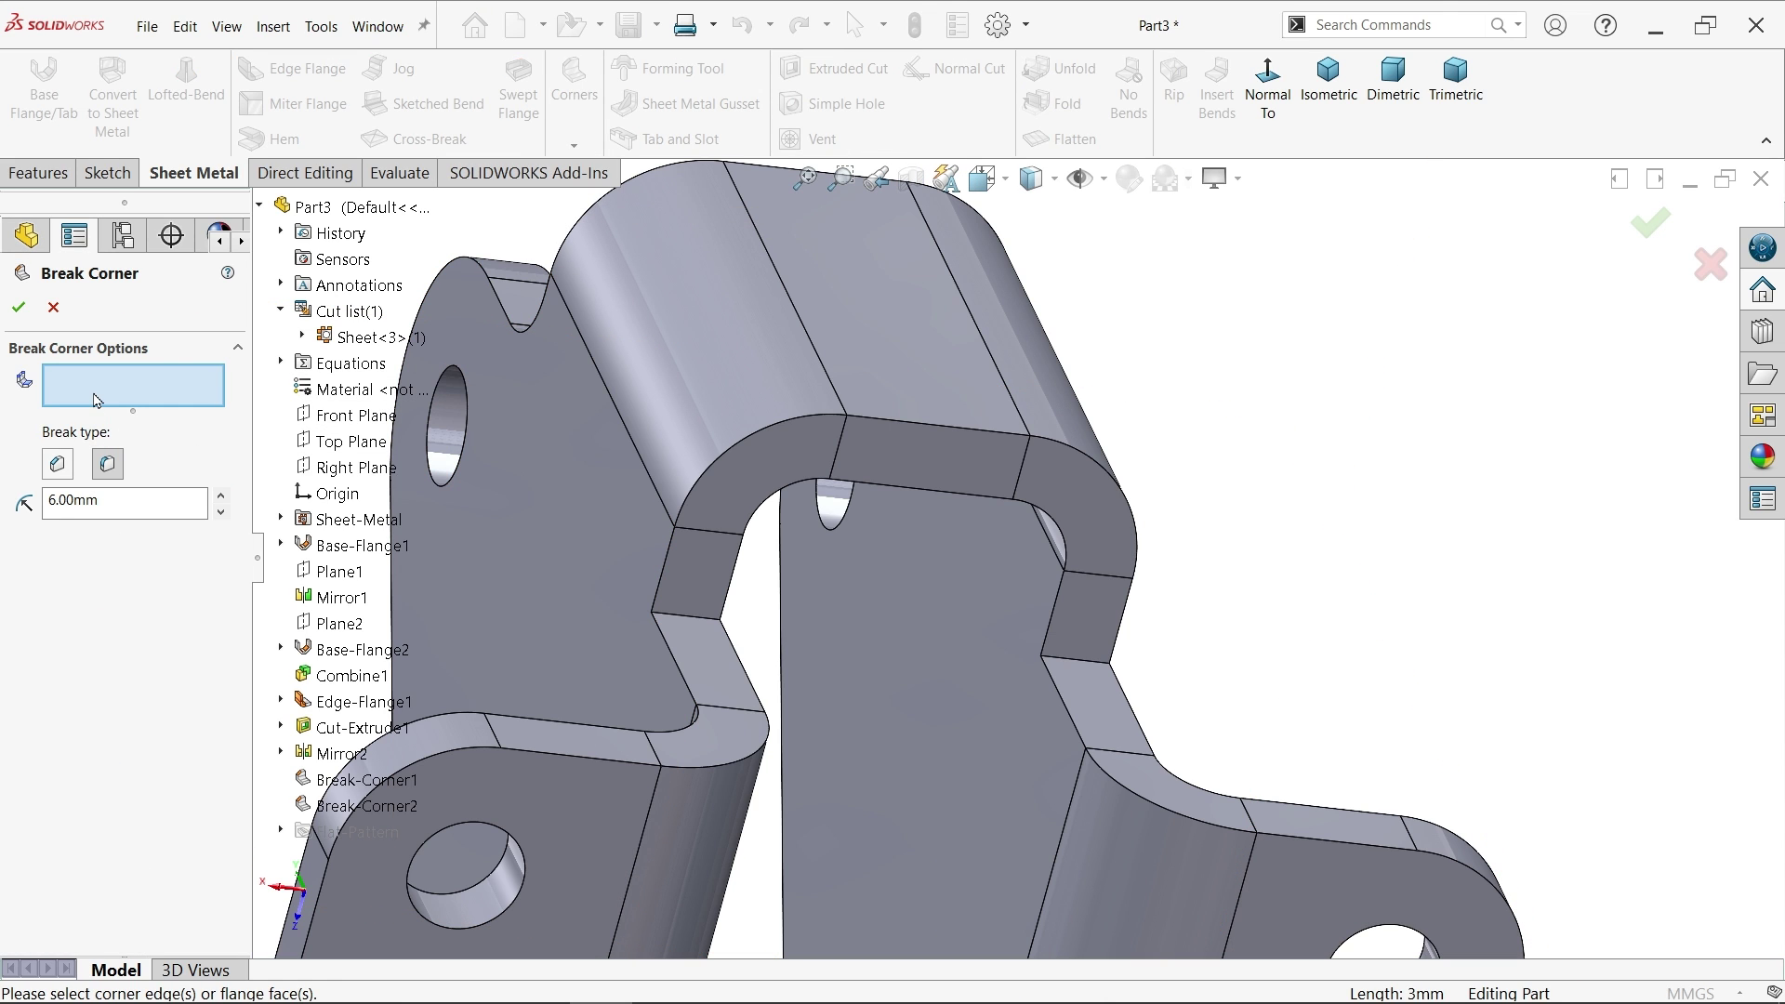
double_click(121, 503)
click(699, 626)
scroll(737, 498, down, 8)
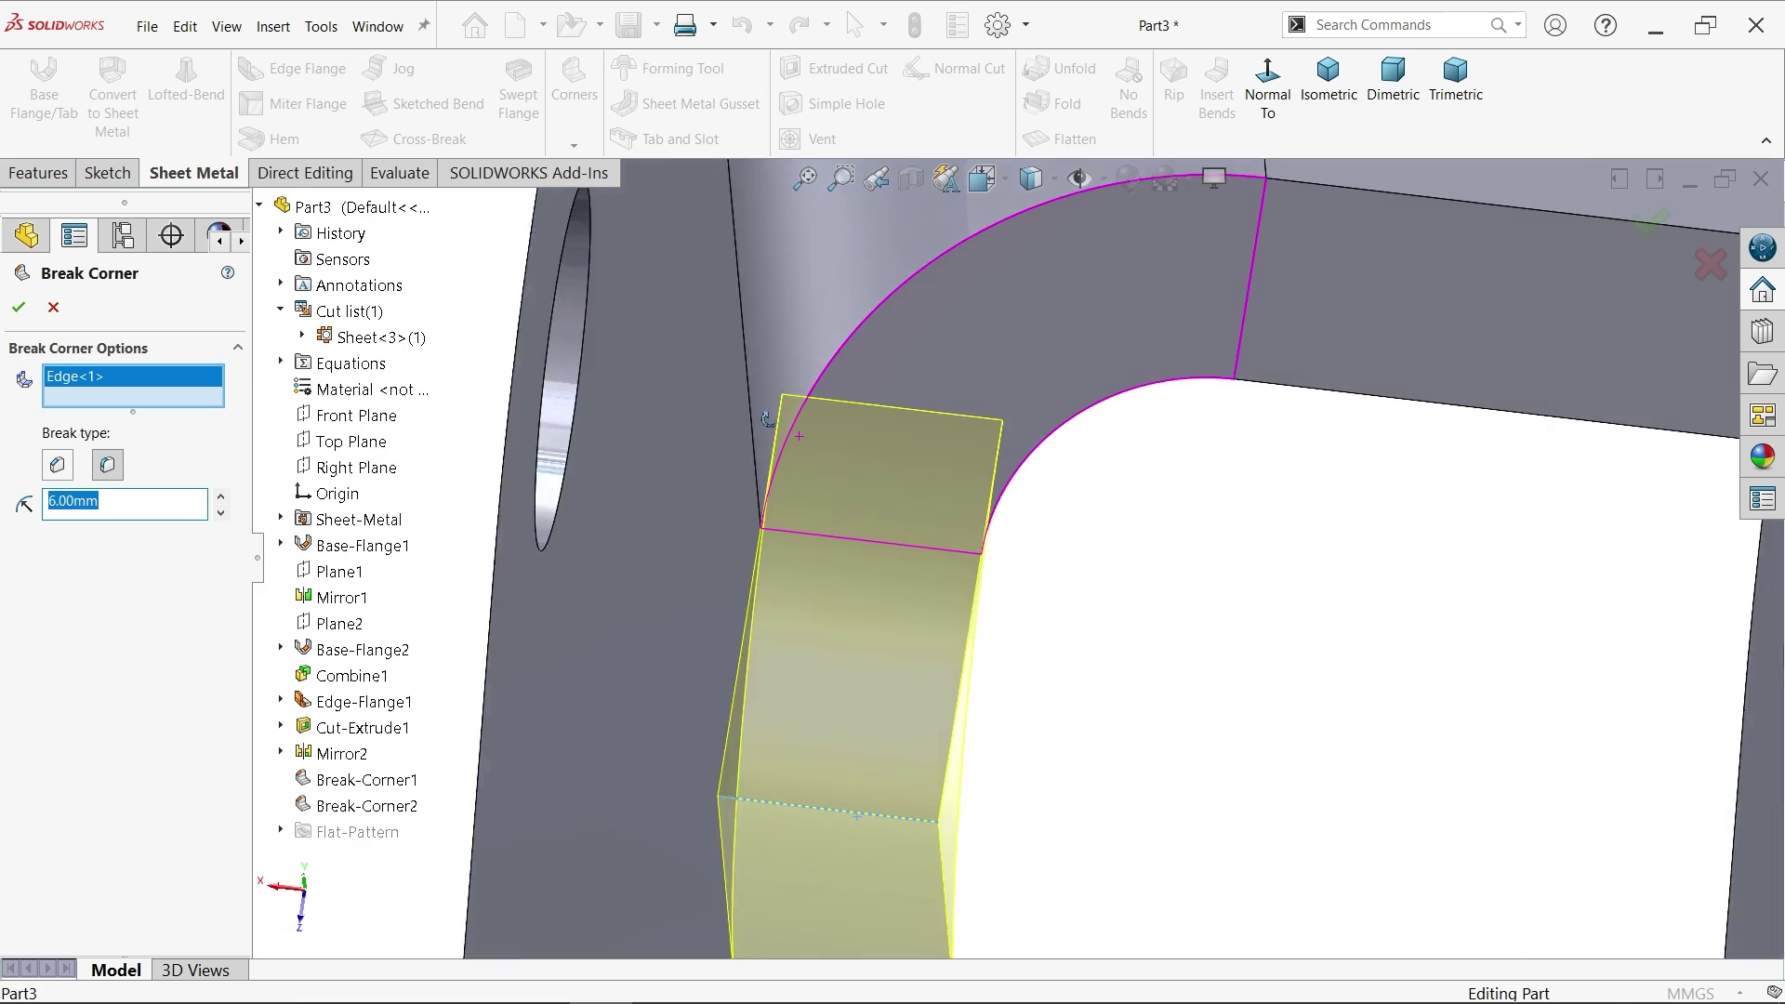
middle_drag(768, 418, 790, 423)
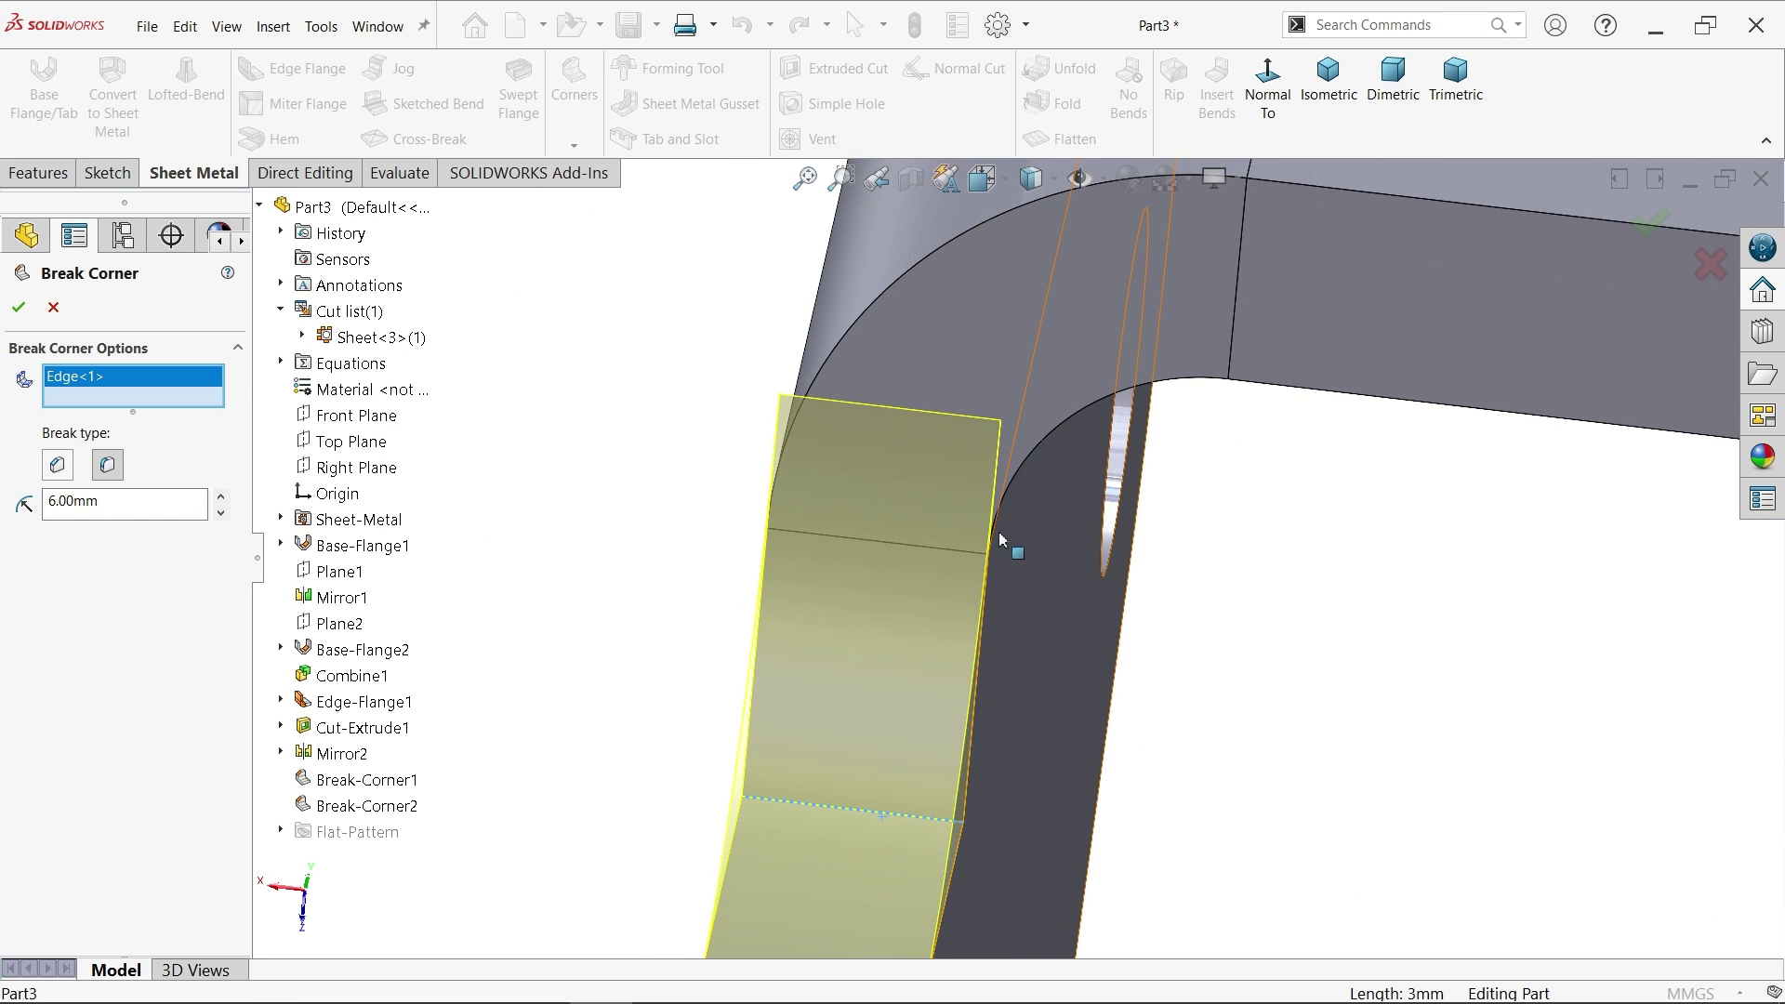
scroll(1006, 546, up, 4)
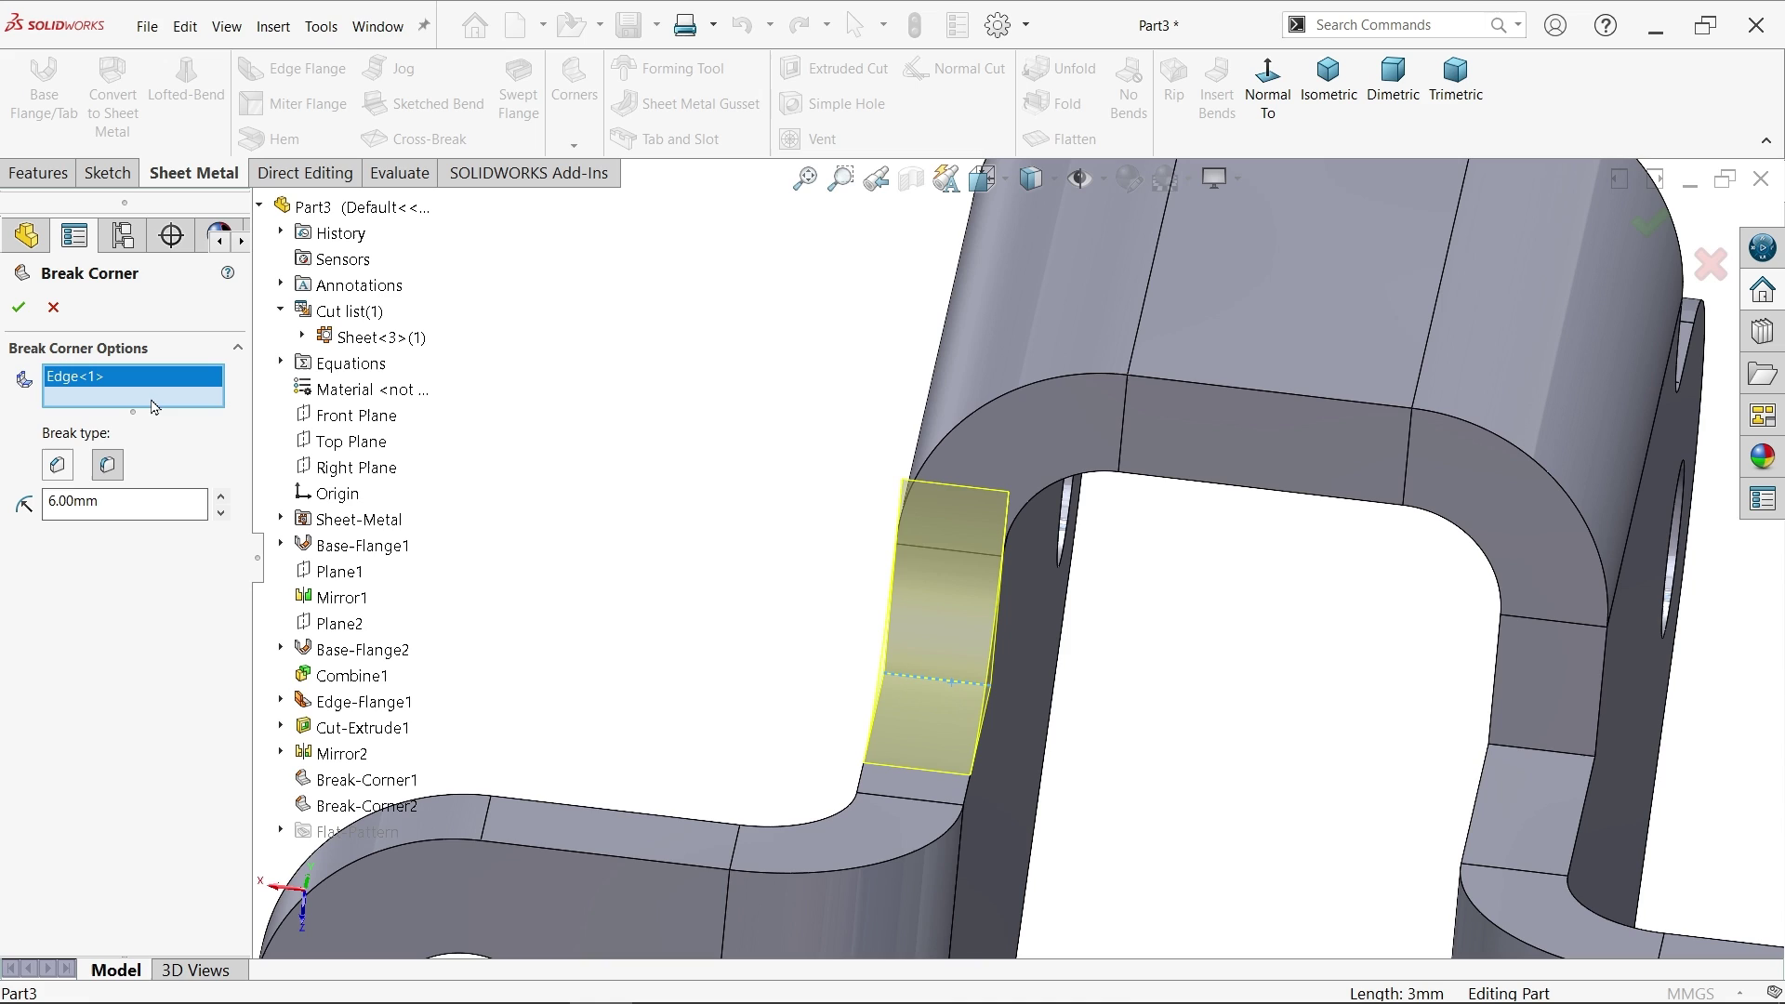
click(1563, 763)
click(18, 307)
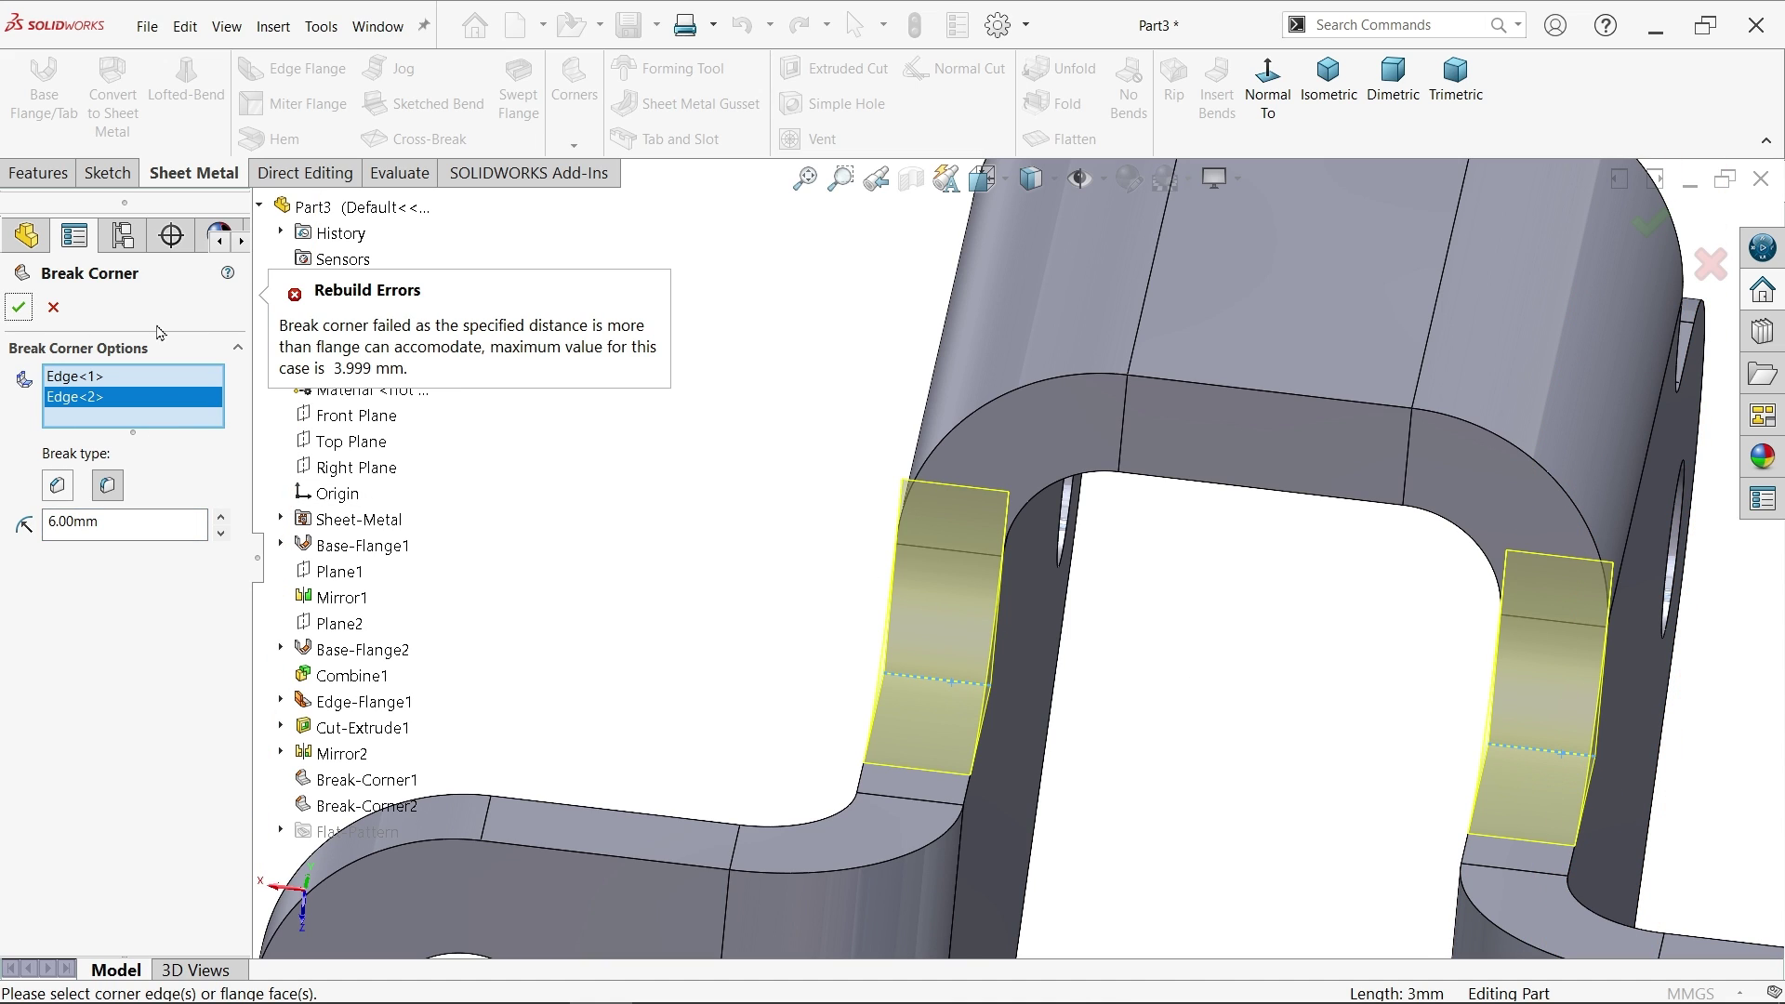
click(53, 307)
Step: Fillet the two inner slot corner edges with a 6 mm radius as Fillet1
click(58, 173)
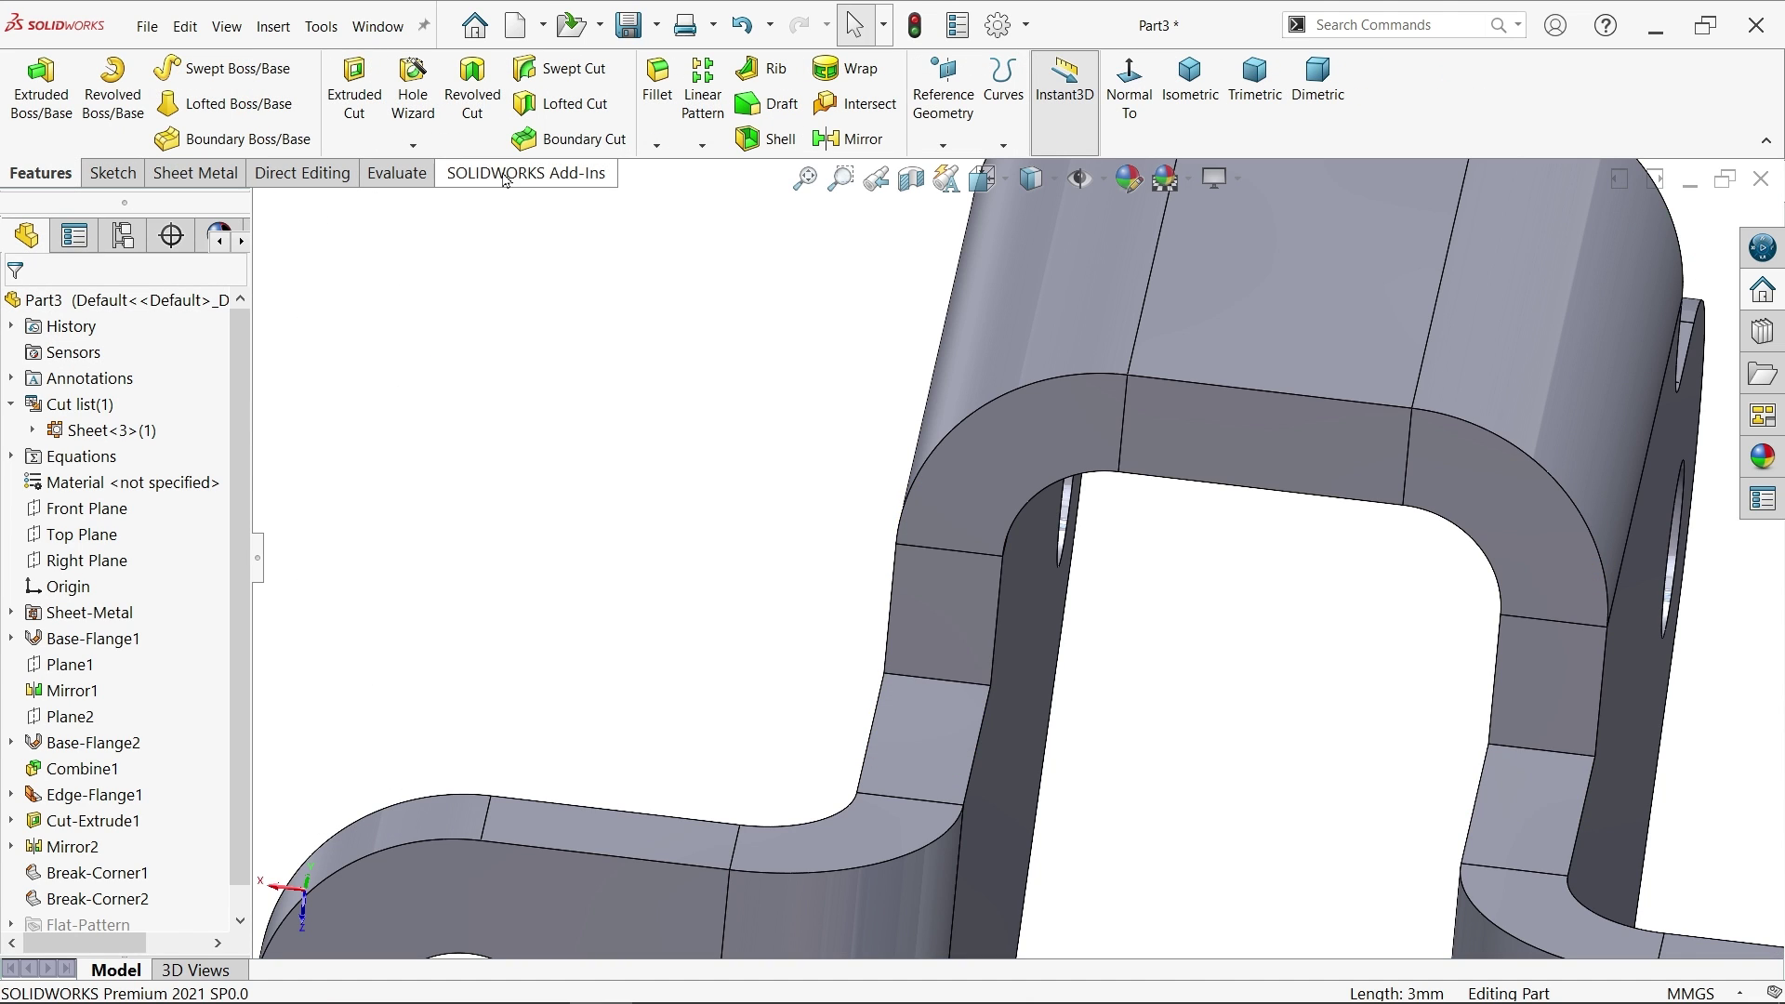
click(658, 84)
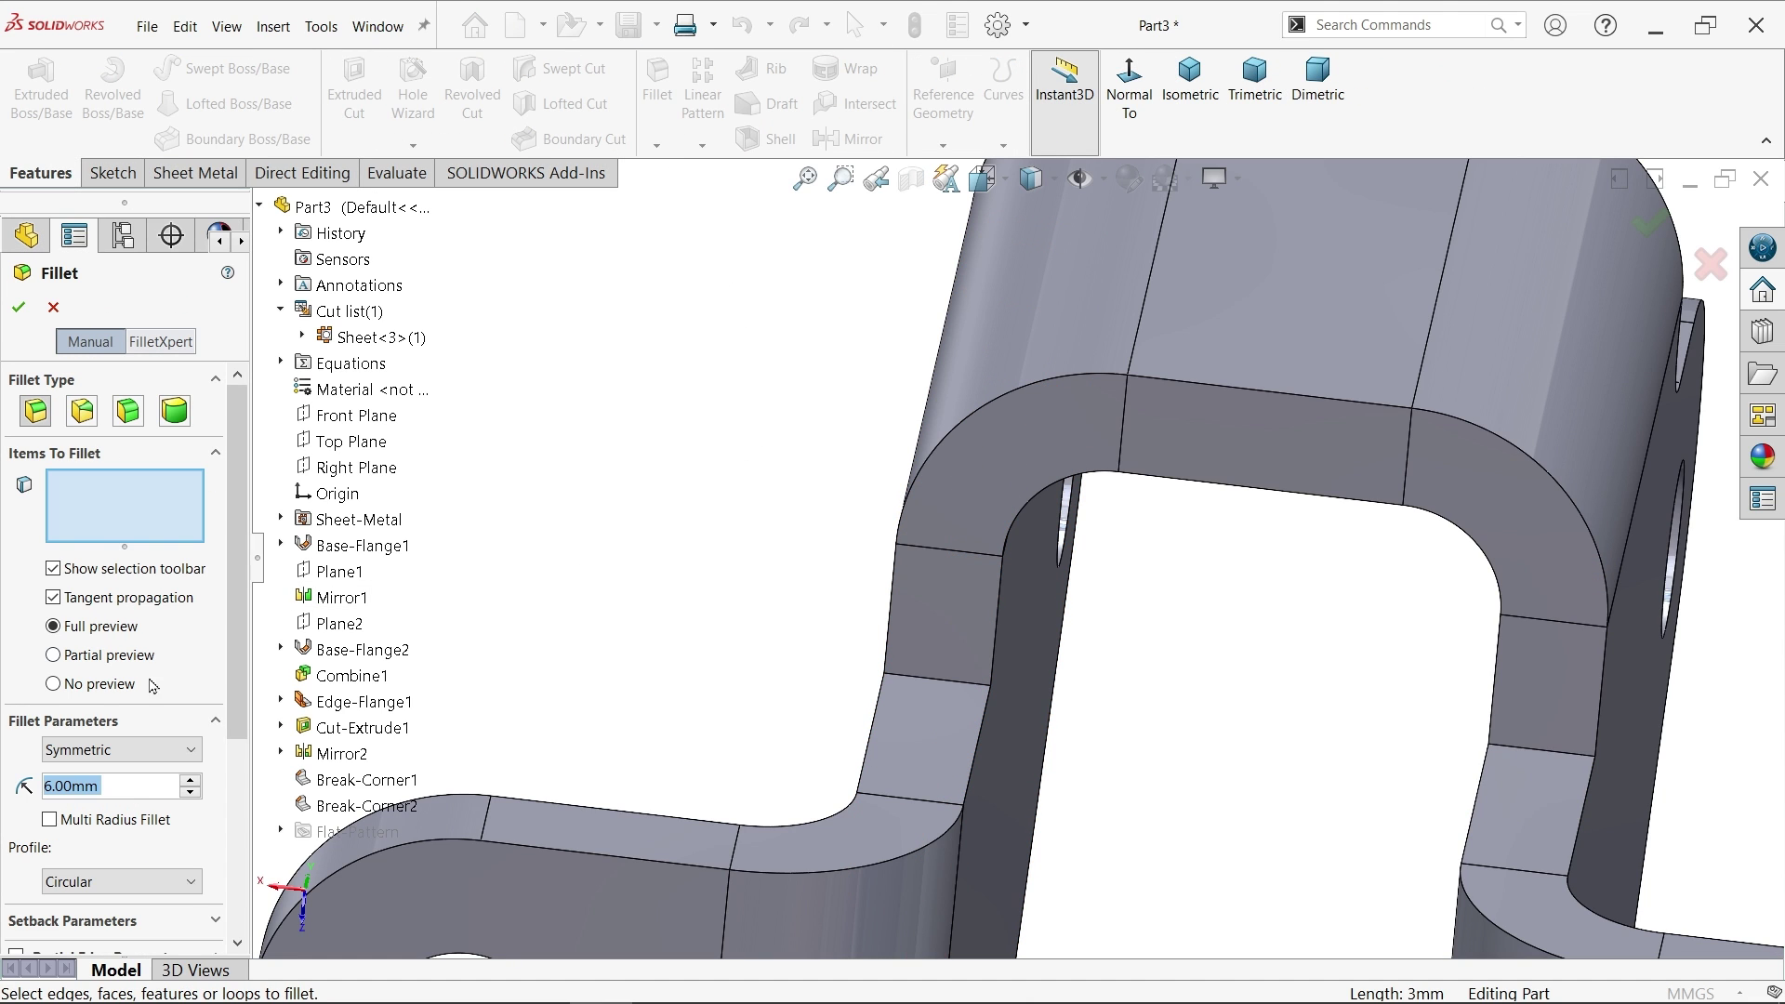
click(958, 680)
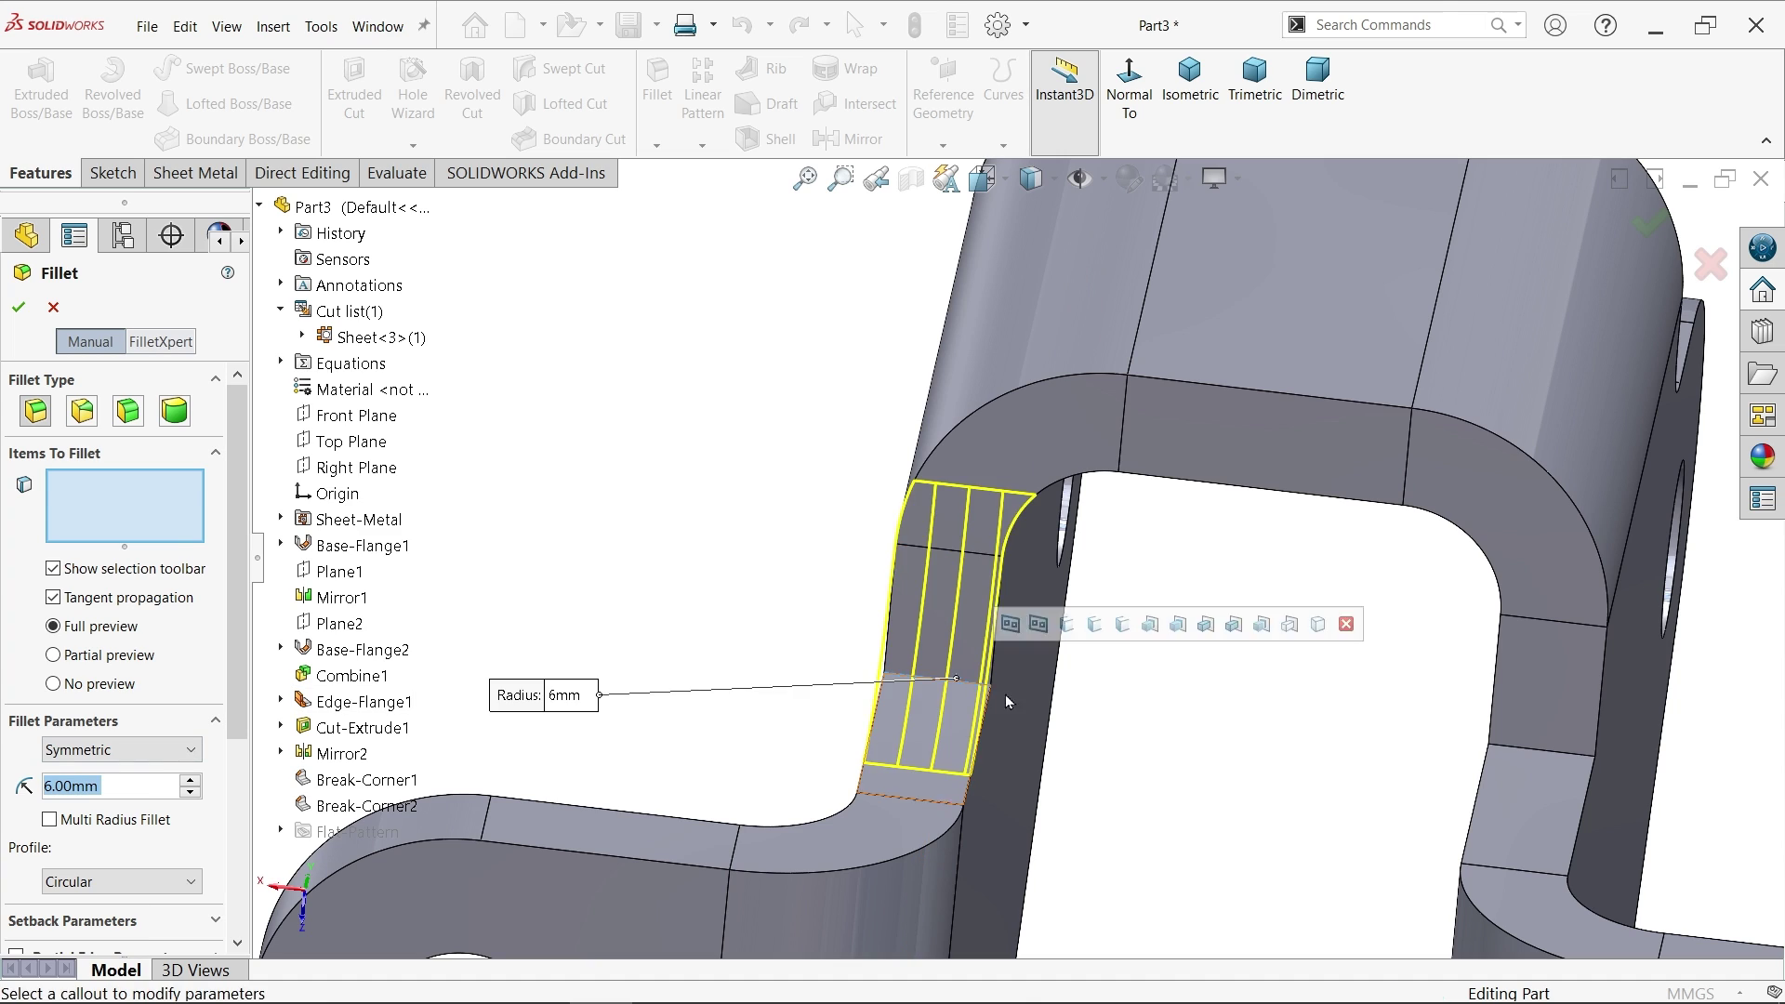
click(1546, 753)
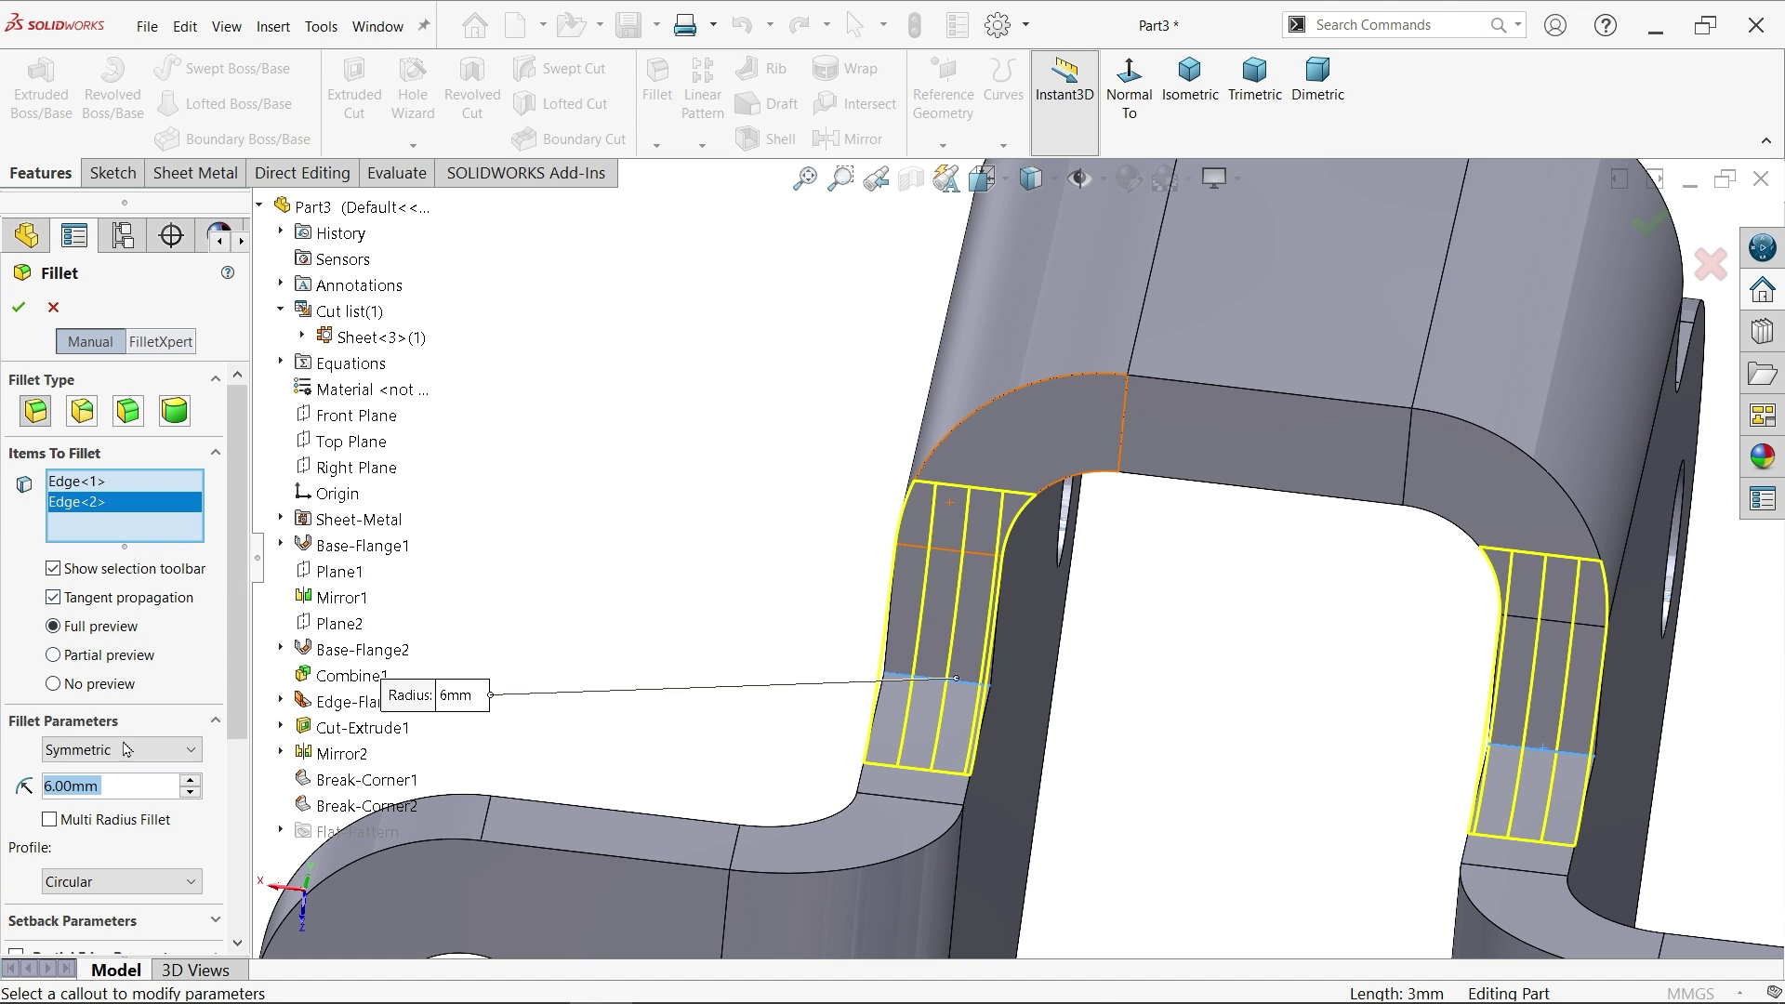
click(18, 307)
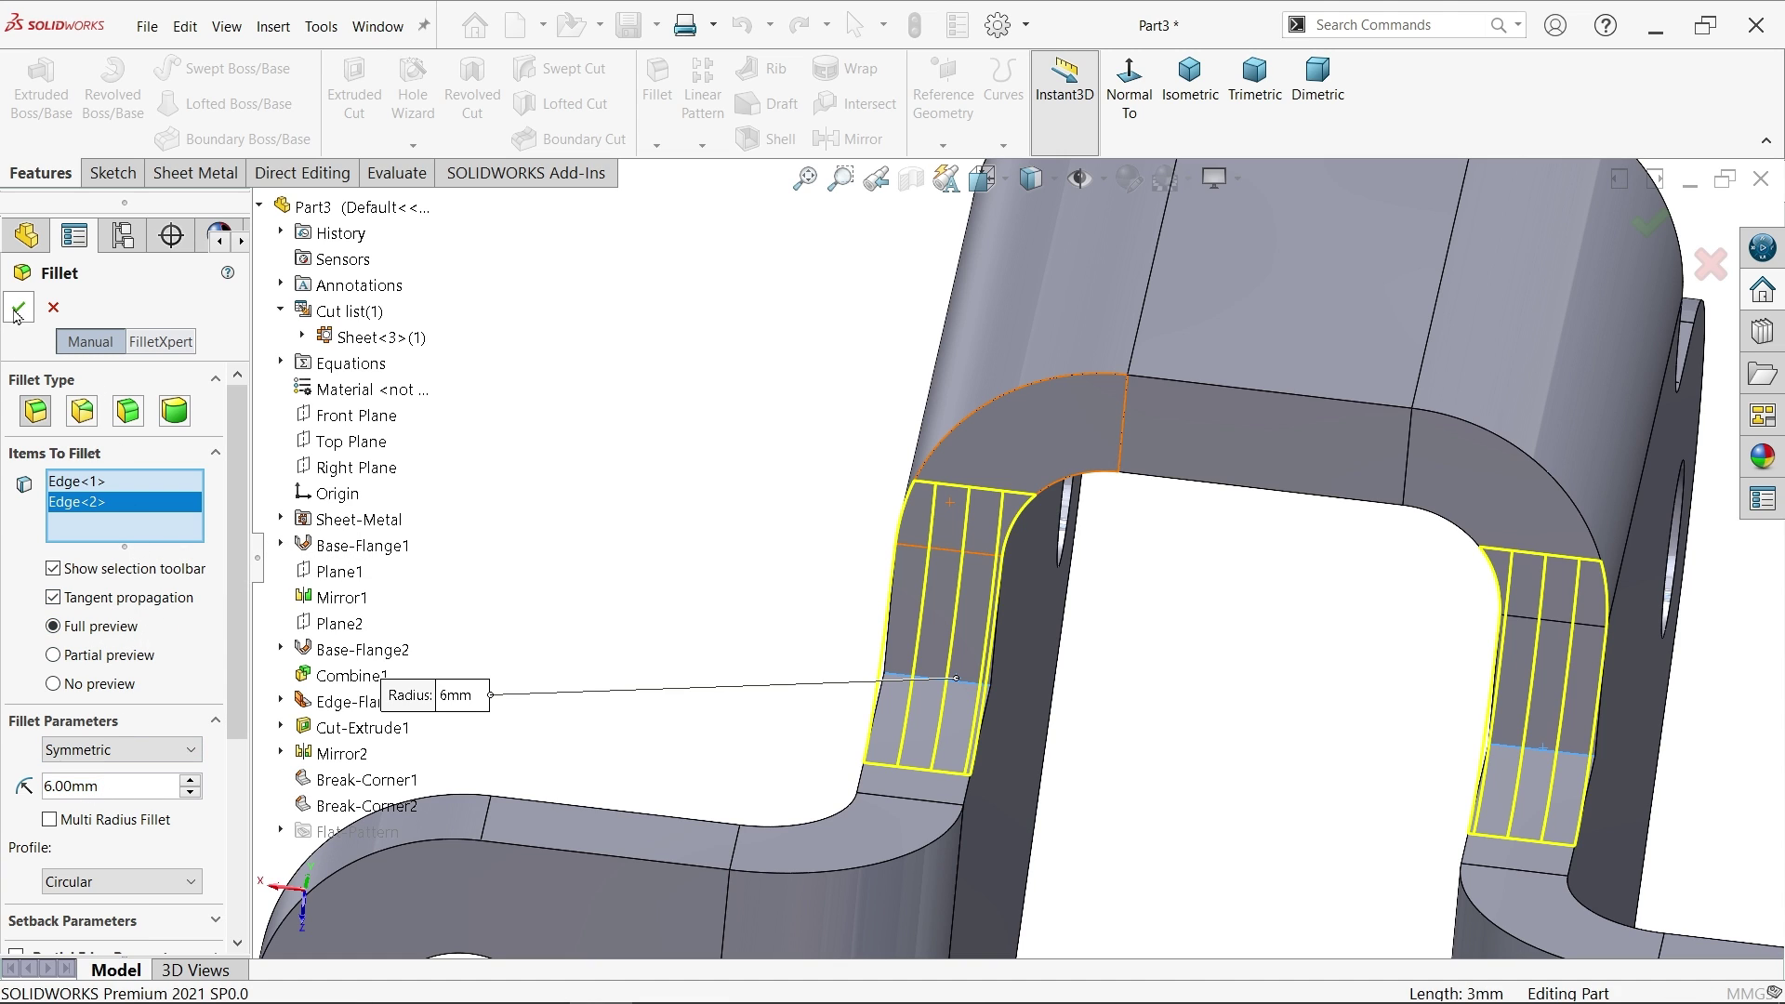
middle_drag(900, 518, 1209, 655)
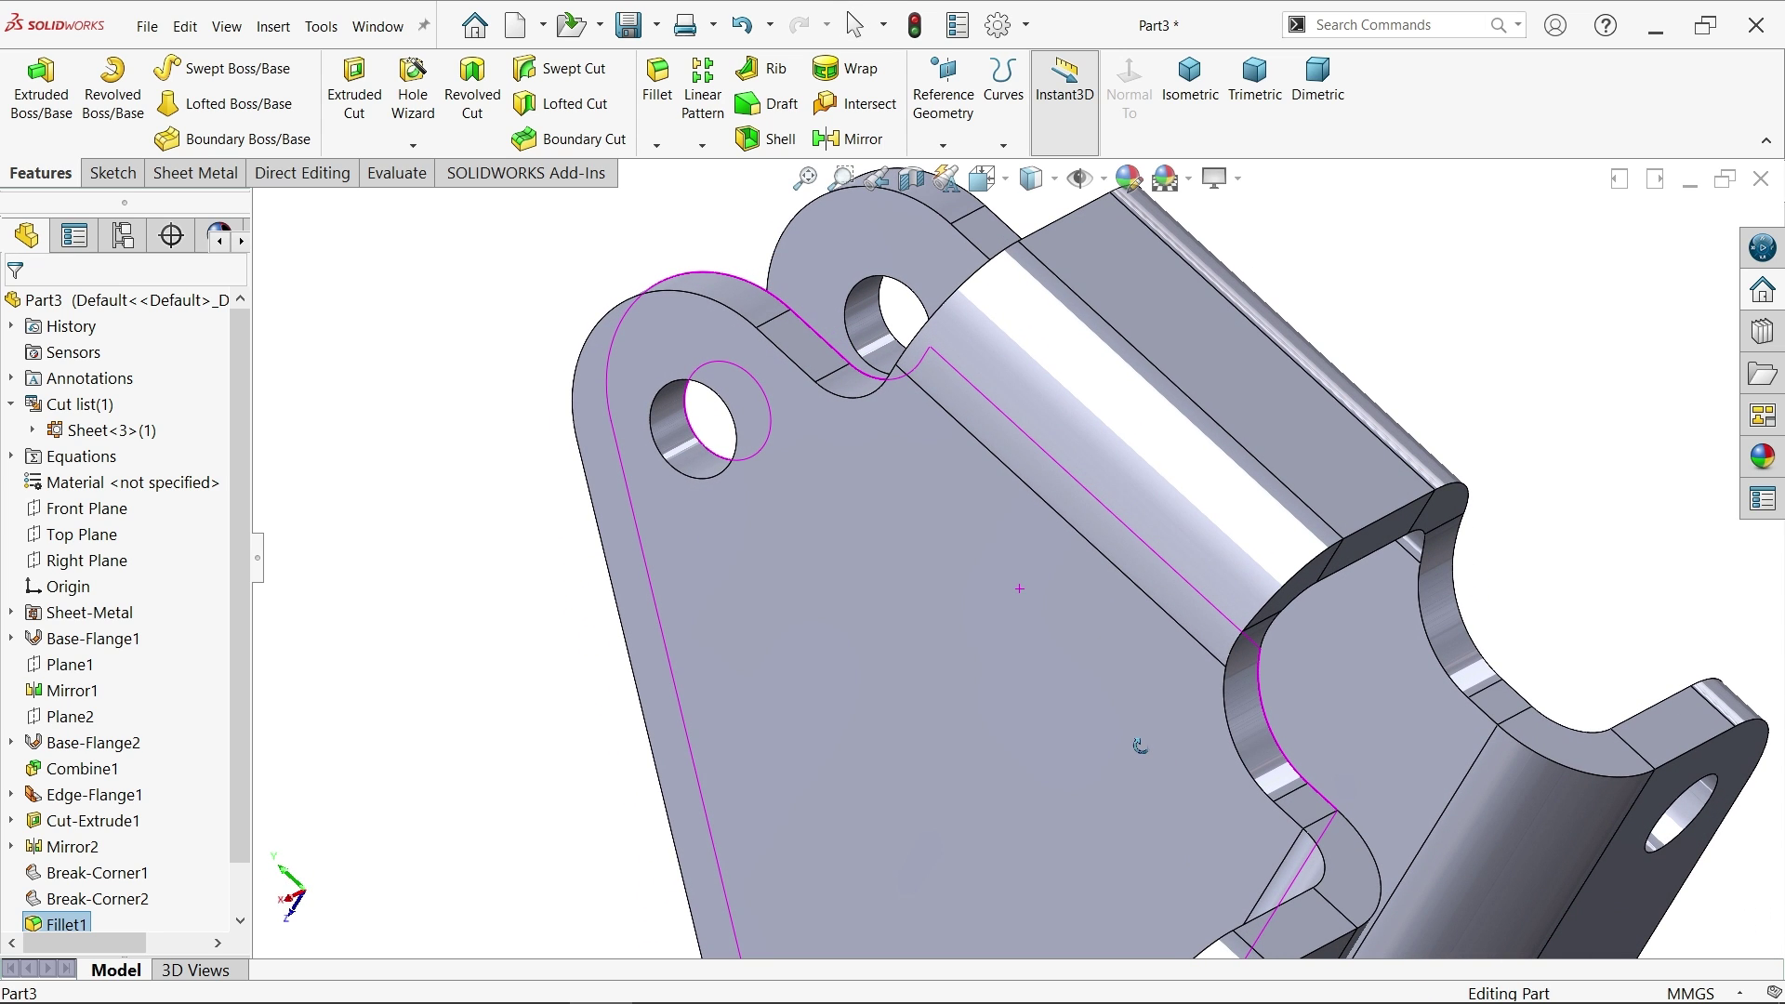
Step: Fit the isometric view and give the whole Part3 body a pink colour appearance
click(1193, 93)
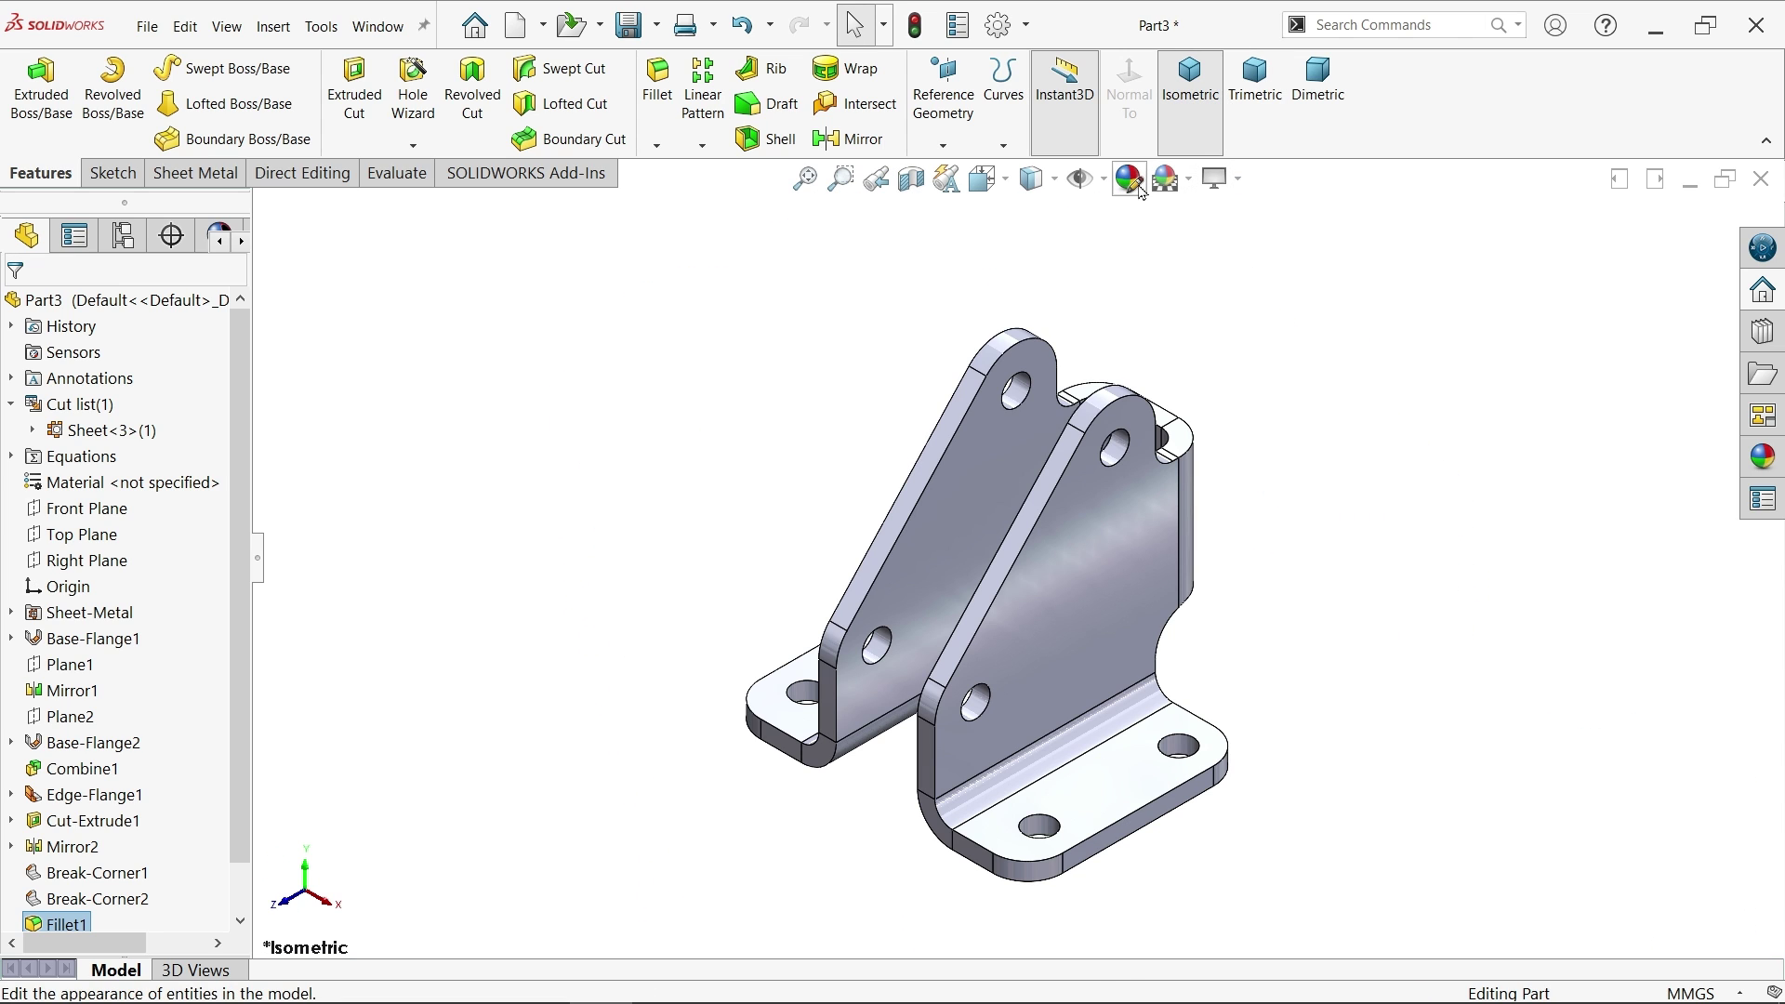
key(f)
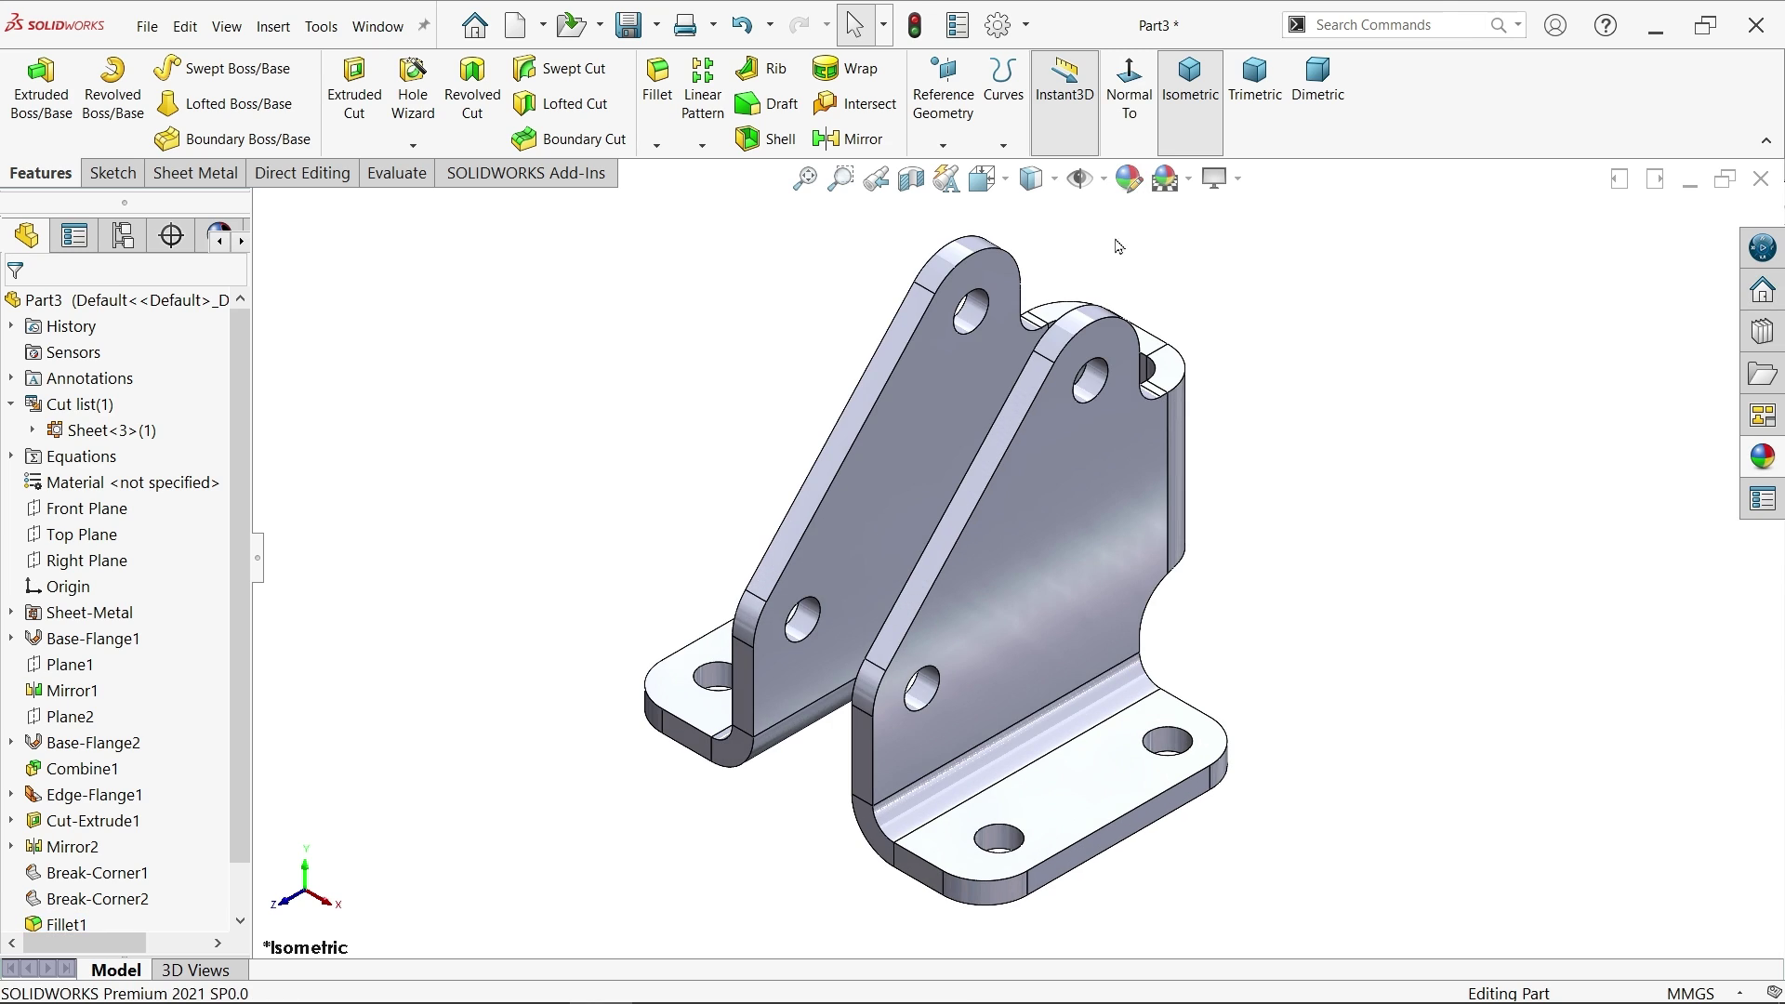
click(1128, 179)
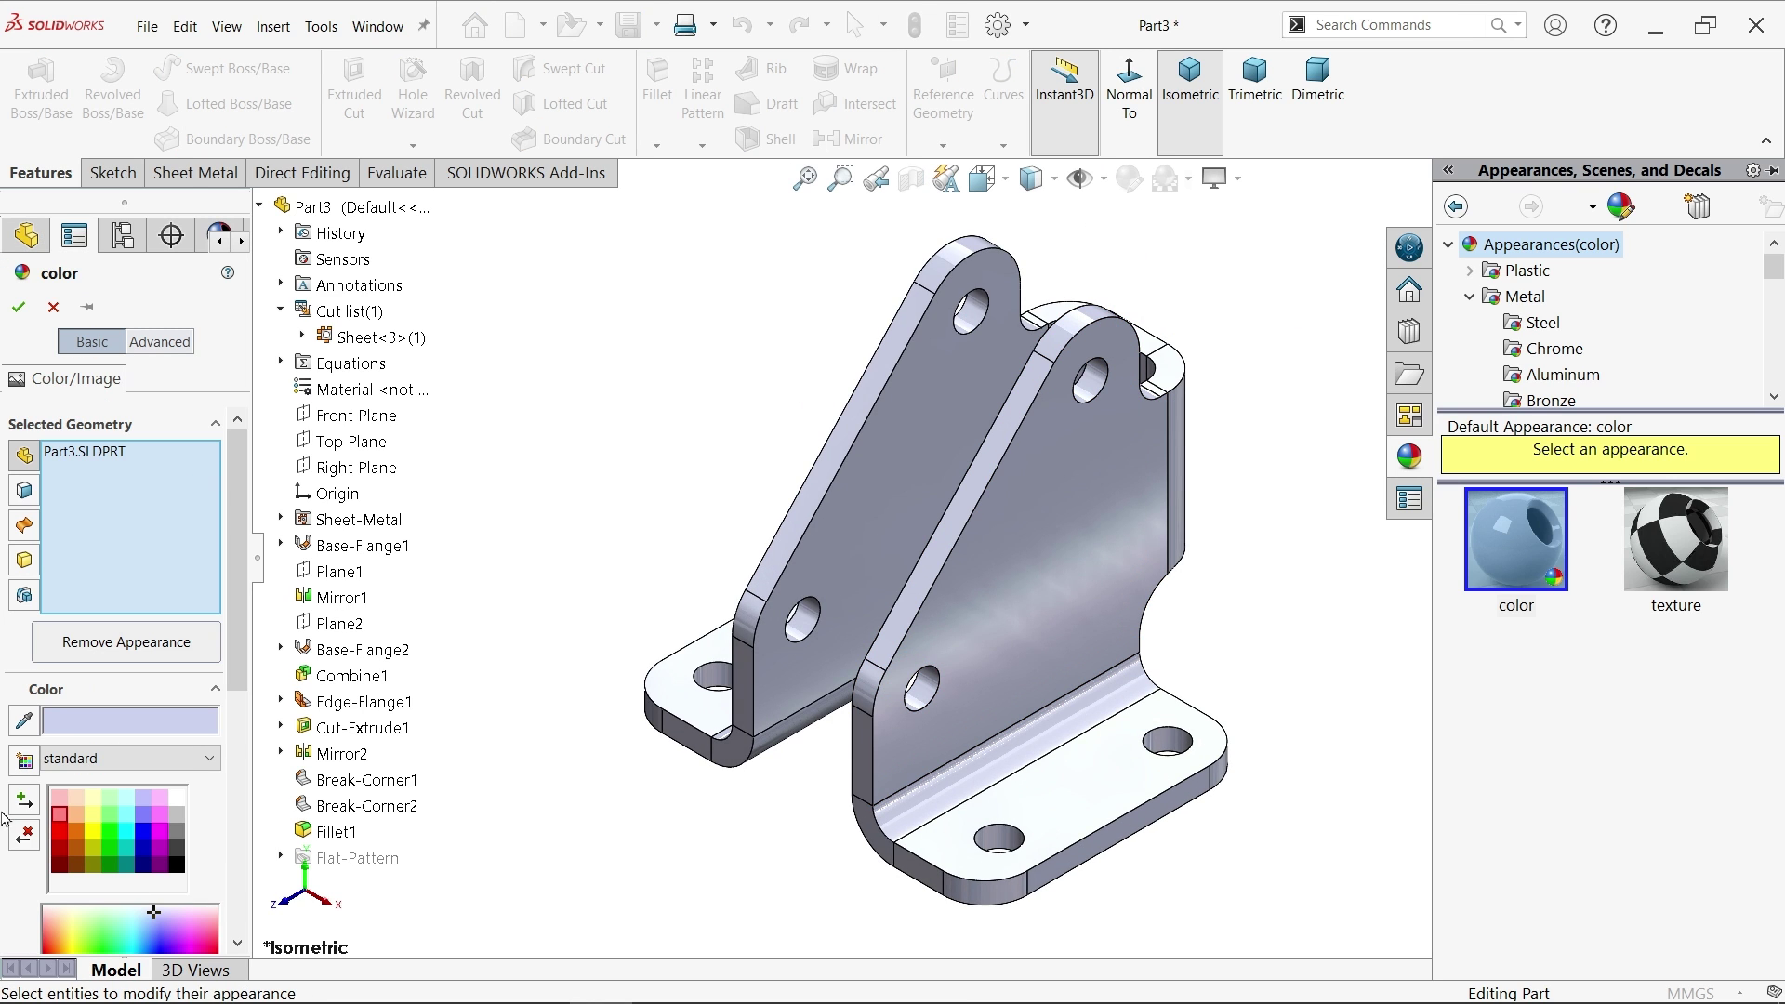
click(56, 818)
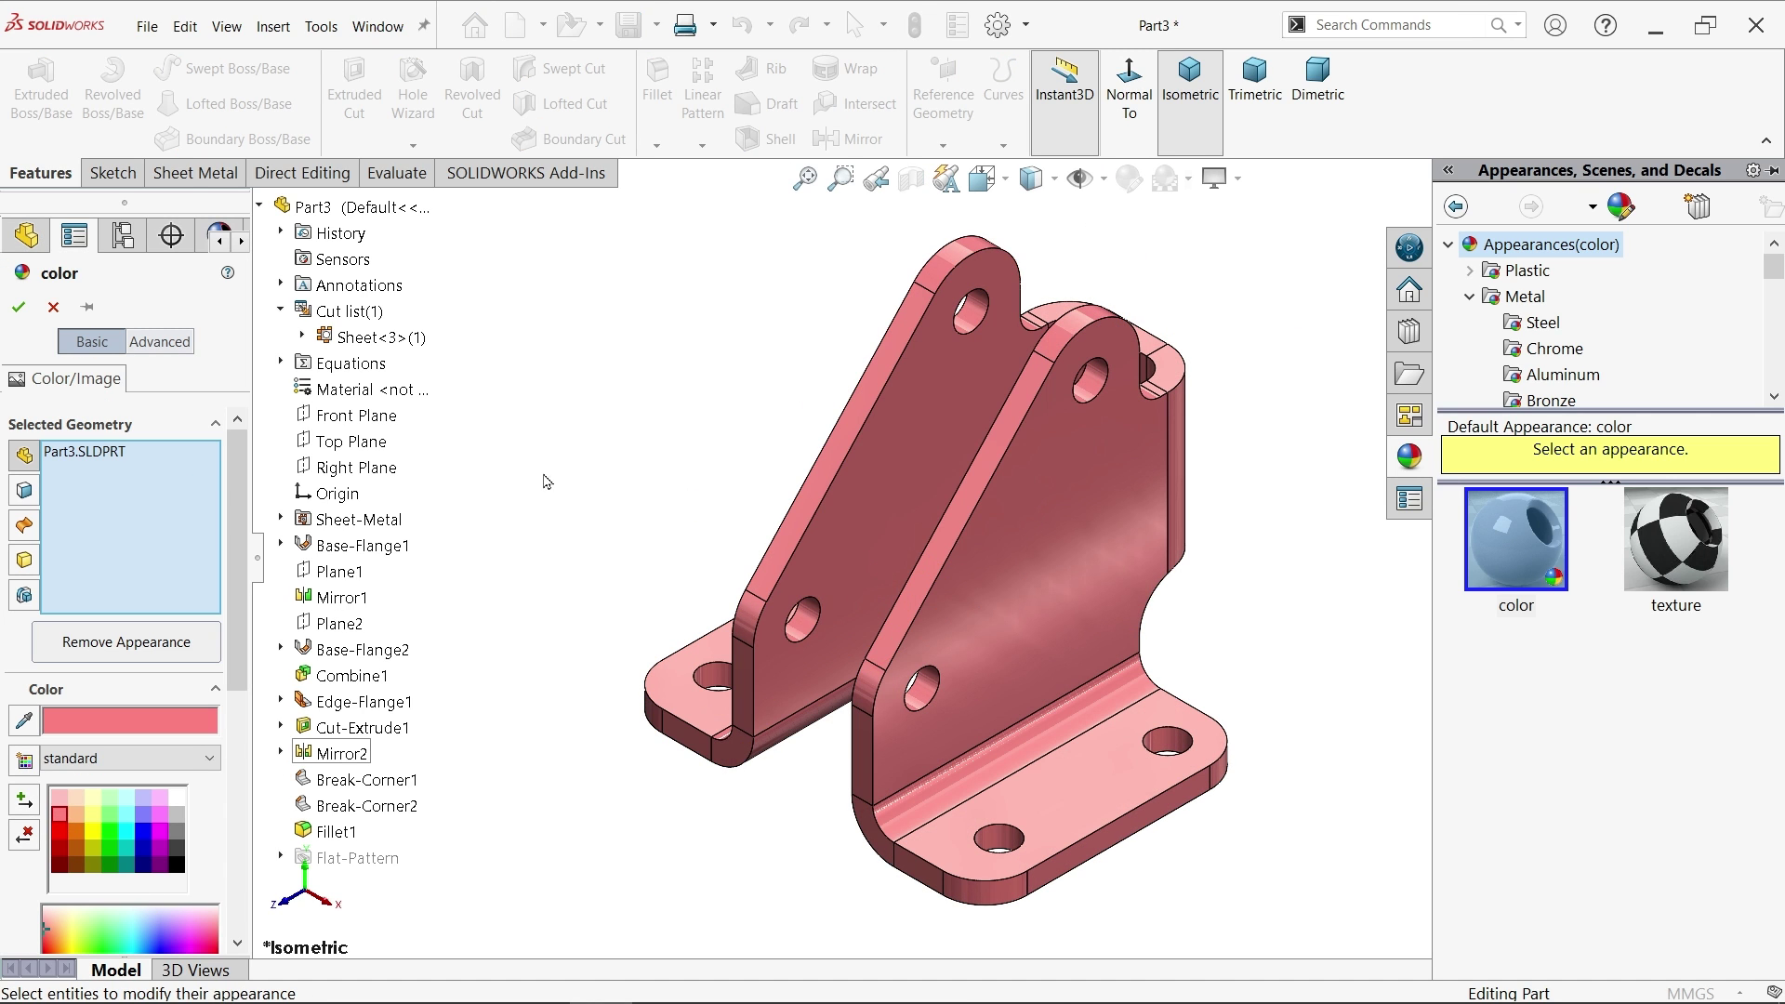
click(17, 307)
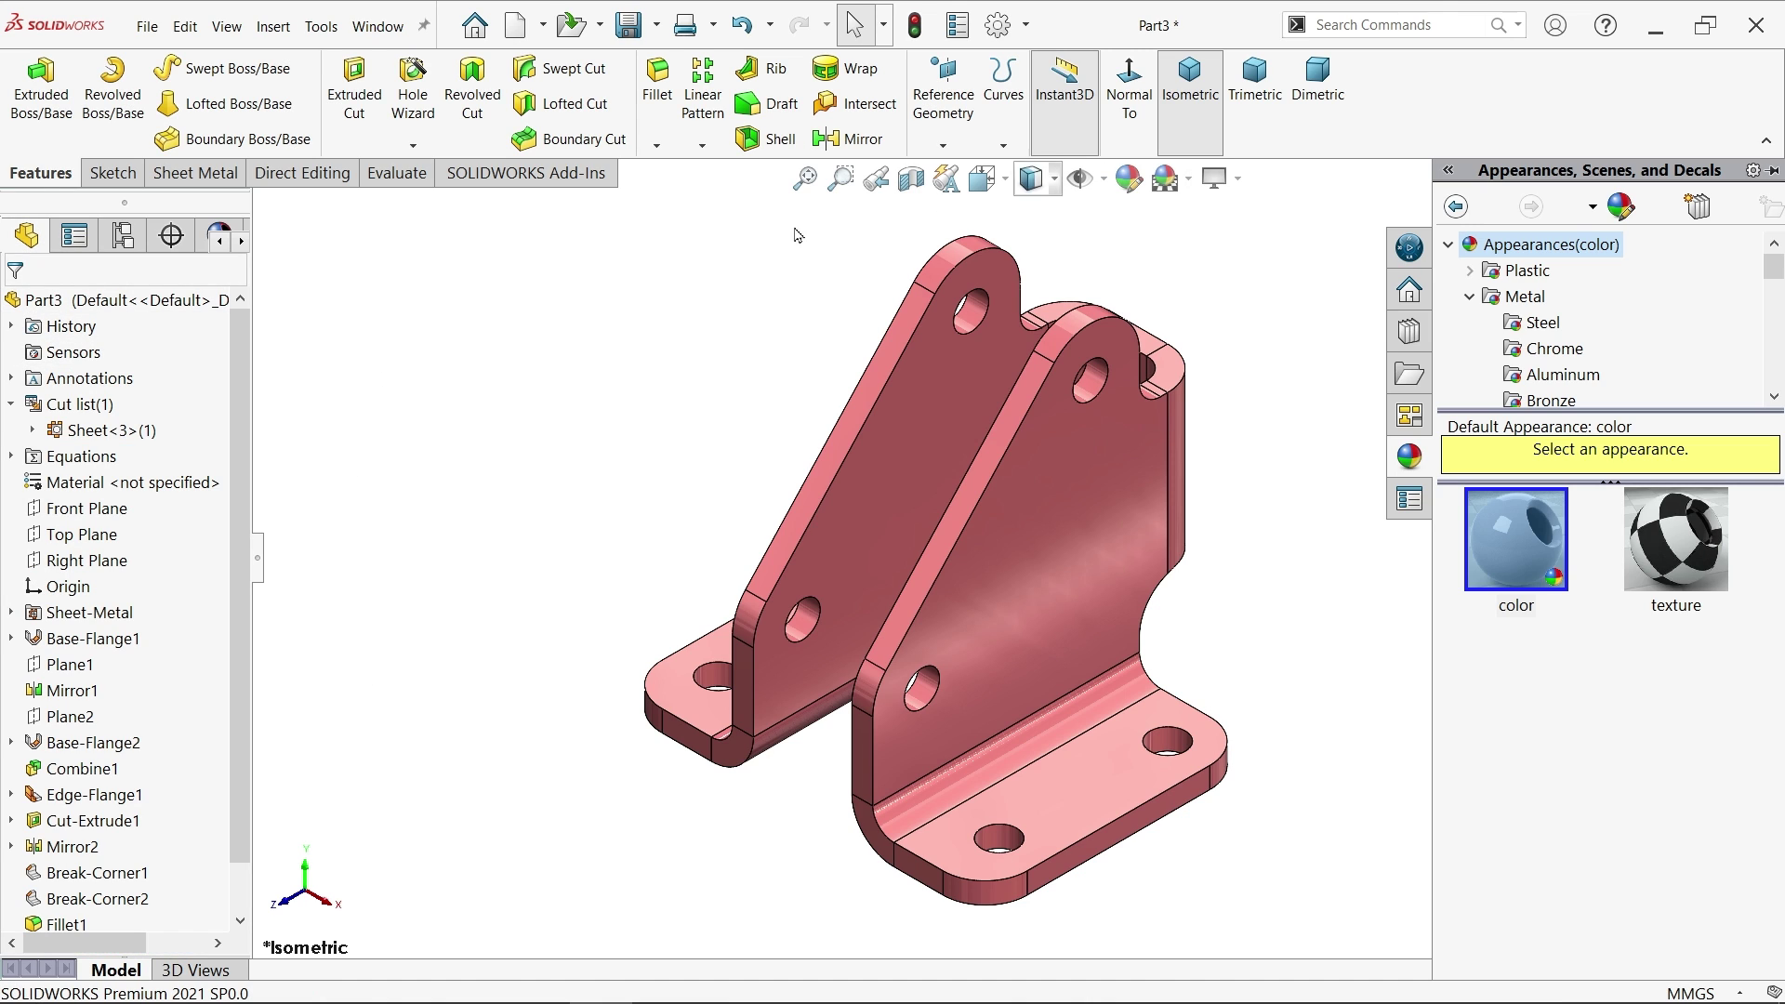
Step: Flatten the bracket into its flat pattern and orbit it toward a face-on view
click(194, 173)
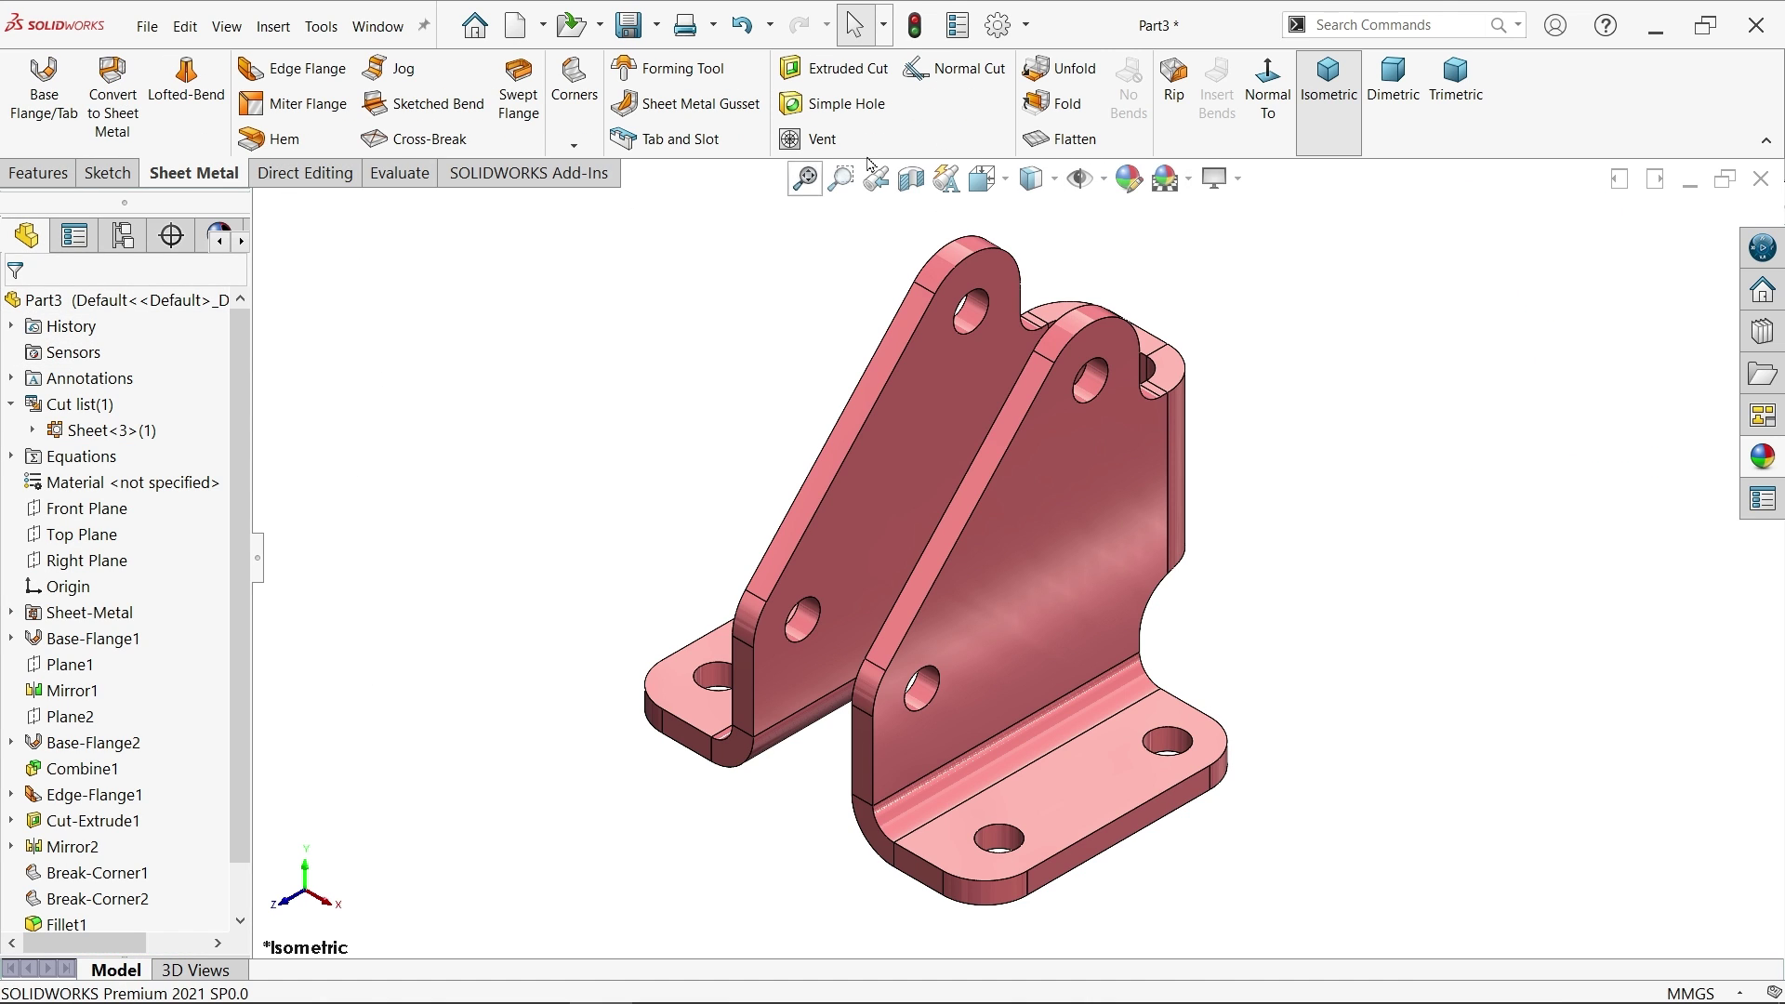
click(1059, 140)
middle_drag(1196, 315, 831, 492)
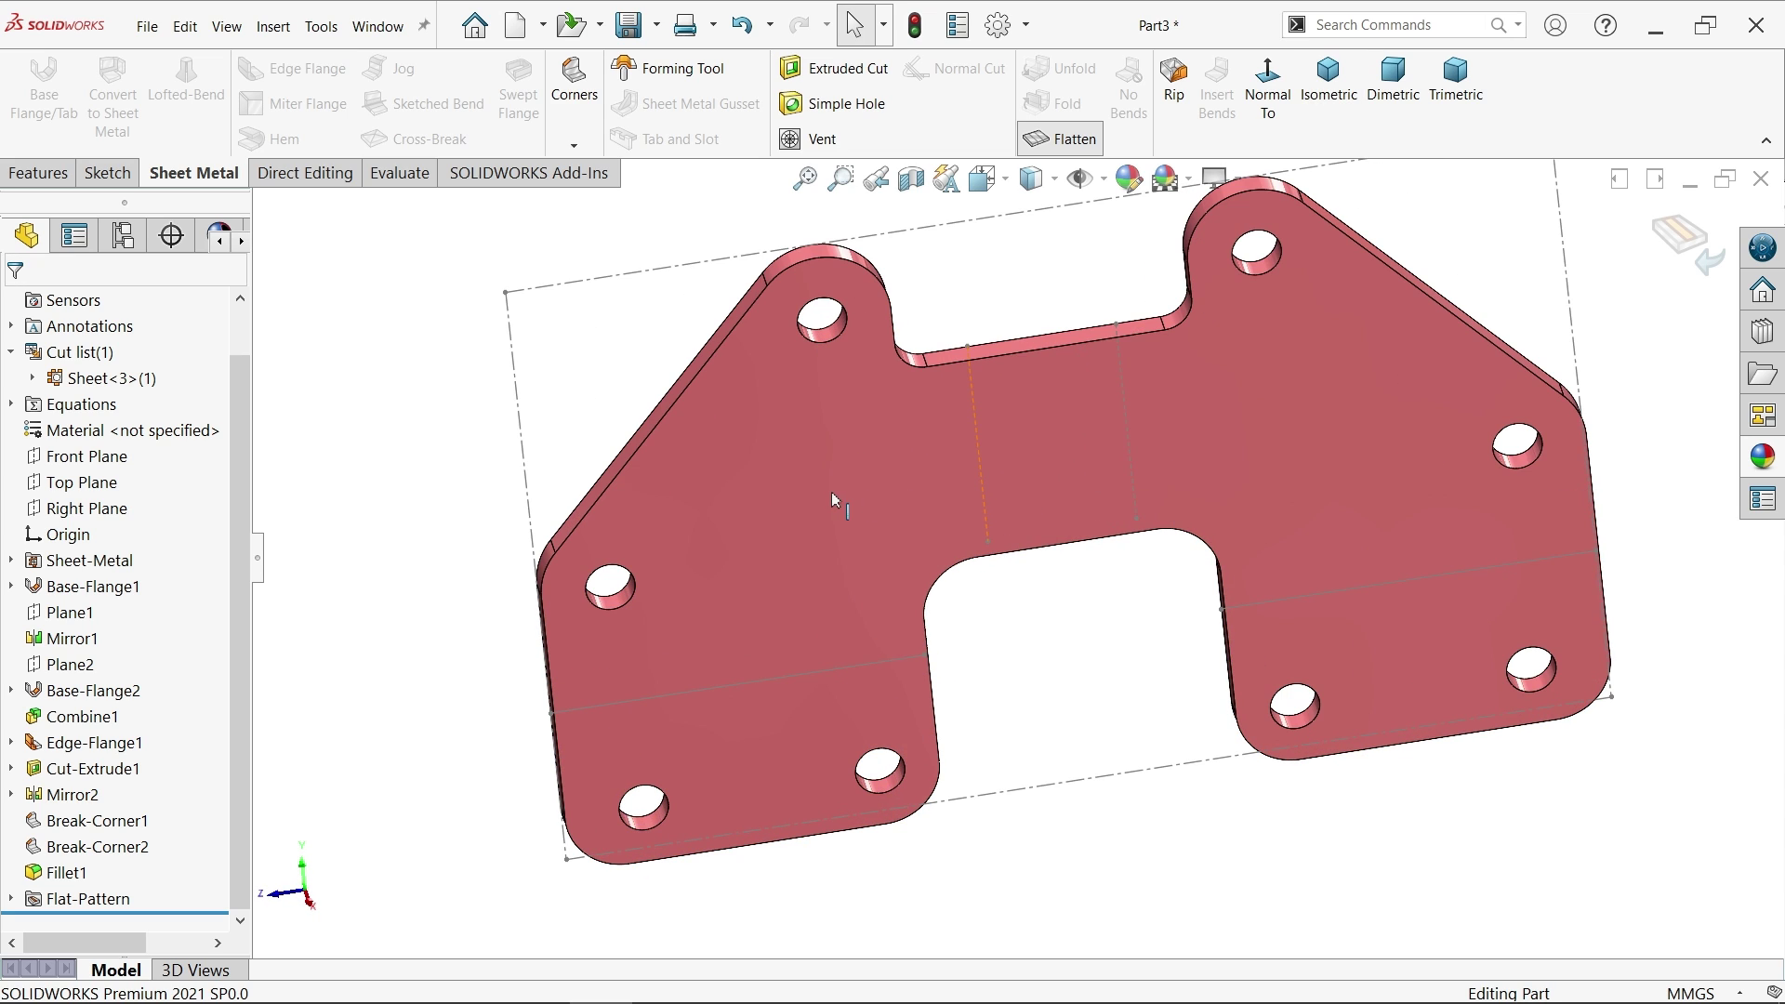
Step: Export the flat face to DXF/DWG, naming the file 'sheet metal'
right_click(807, 499)
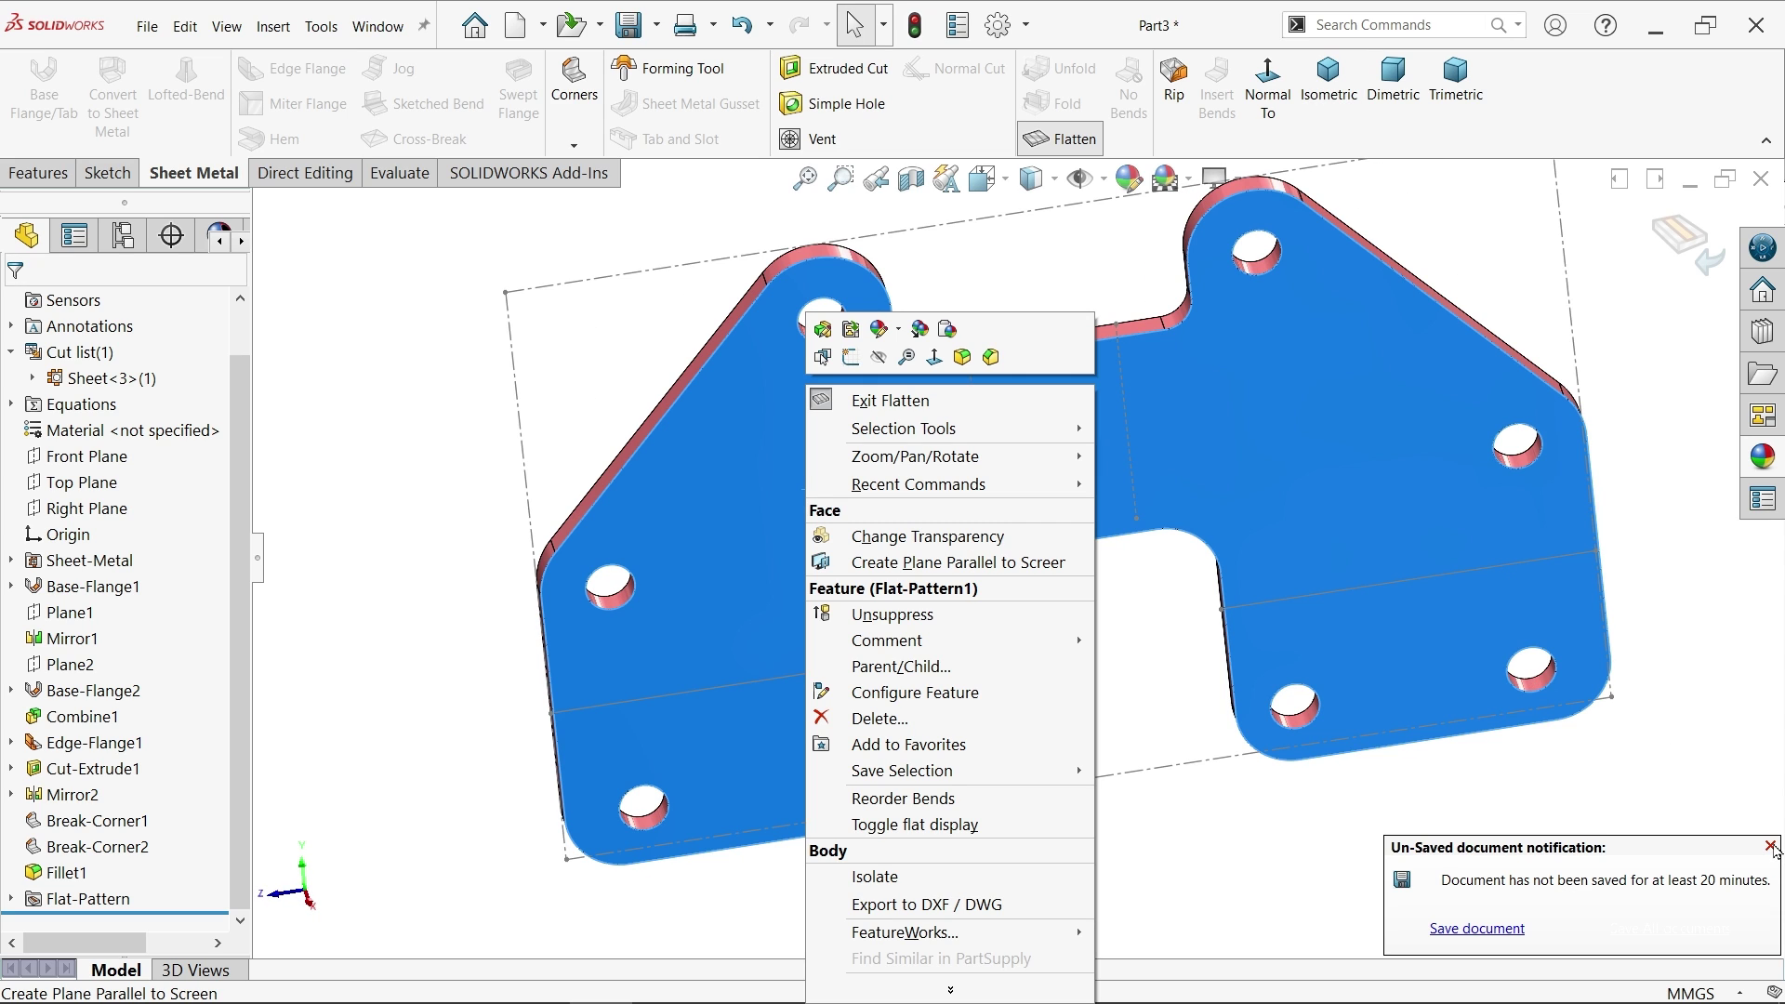
click(927, 905)
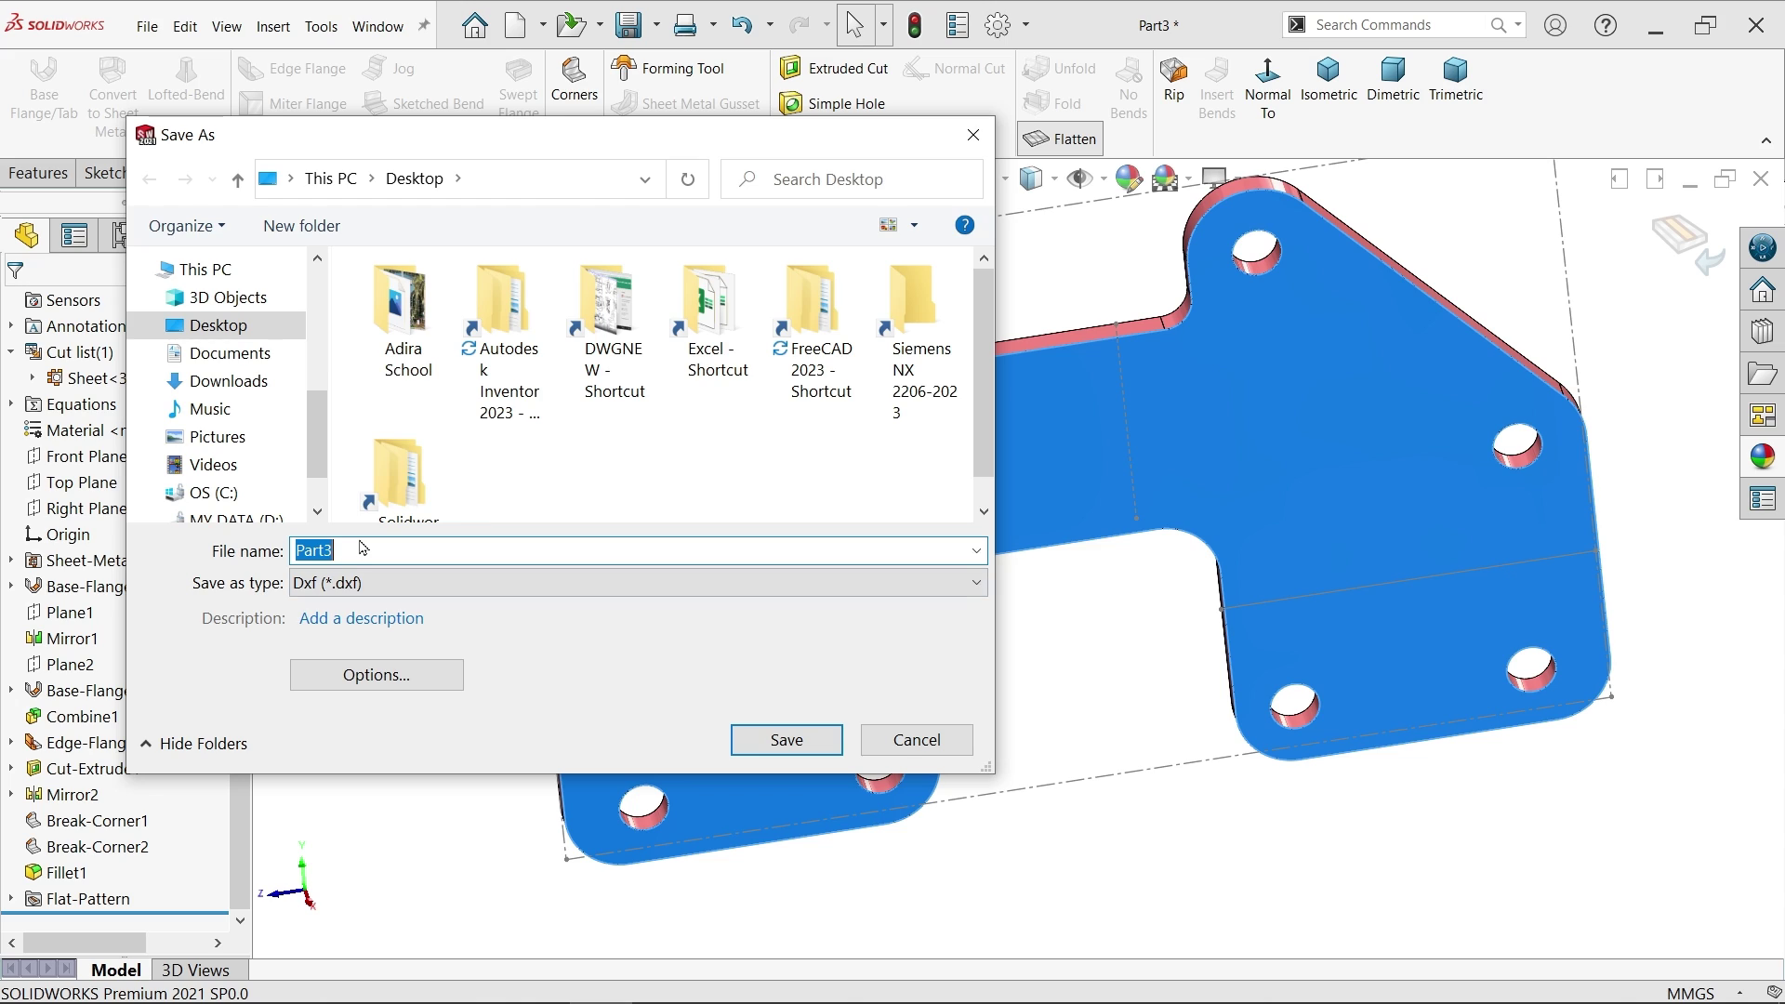
text(sheet me)
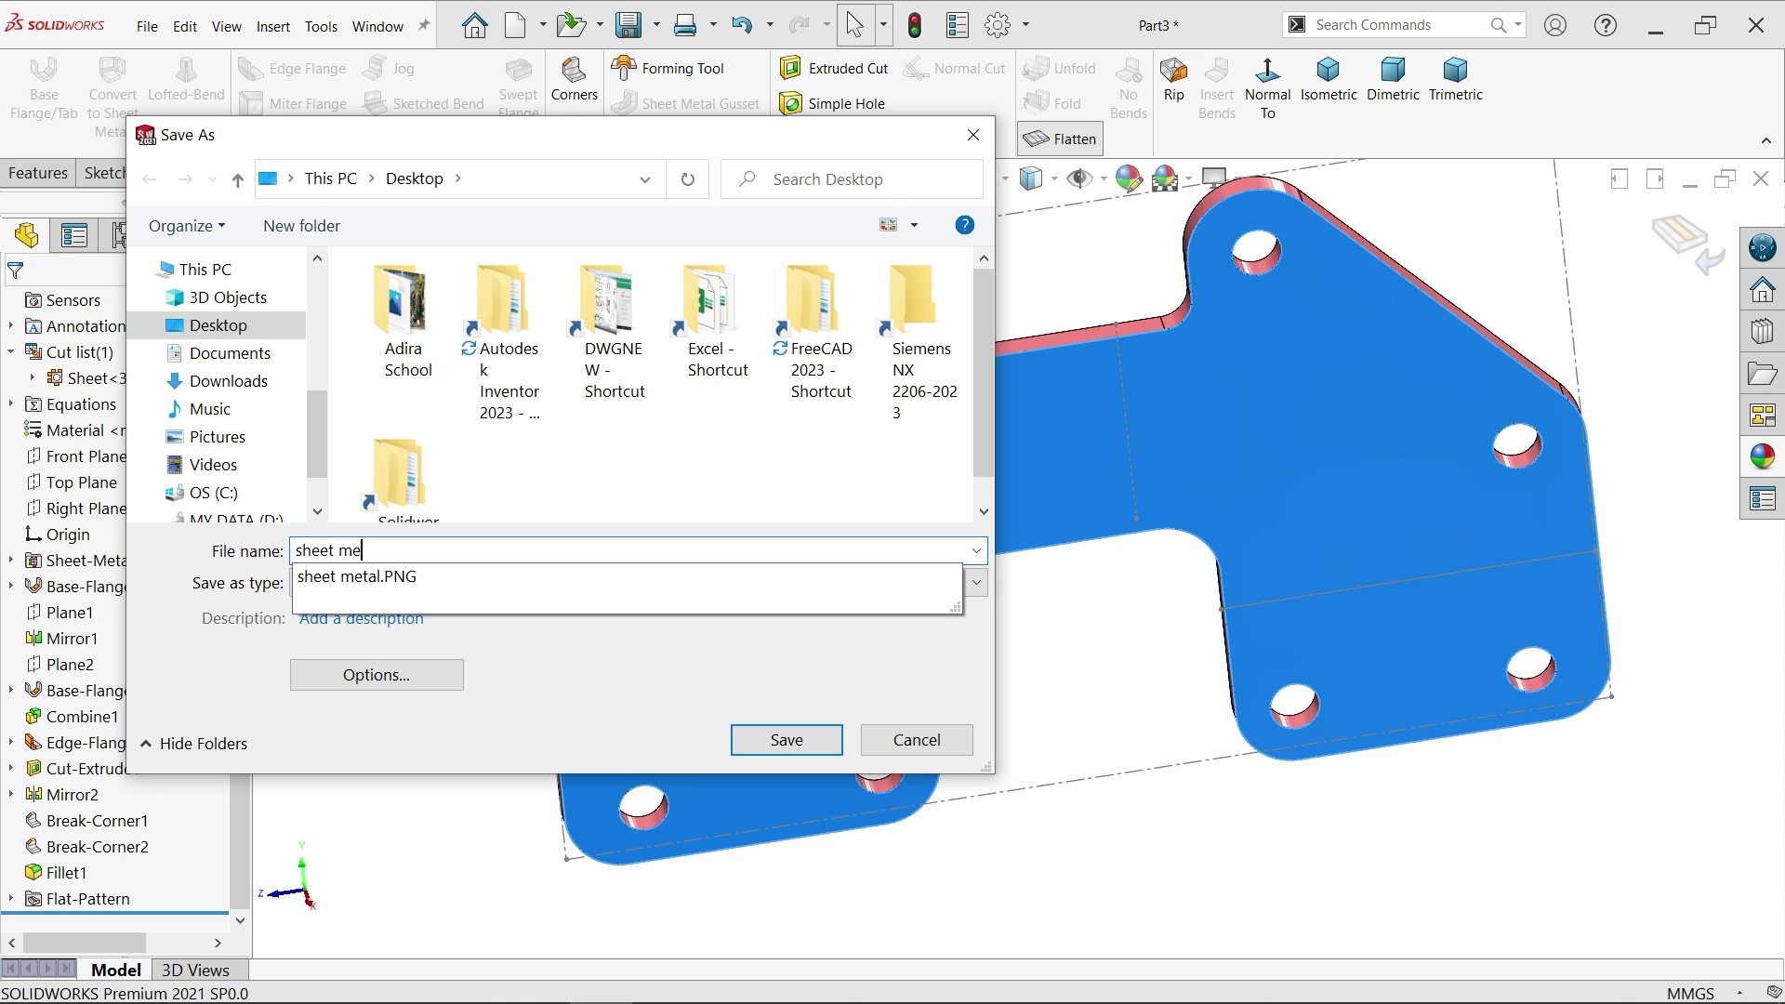
text(tal part2)
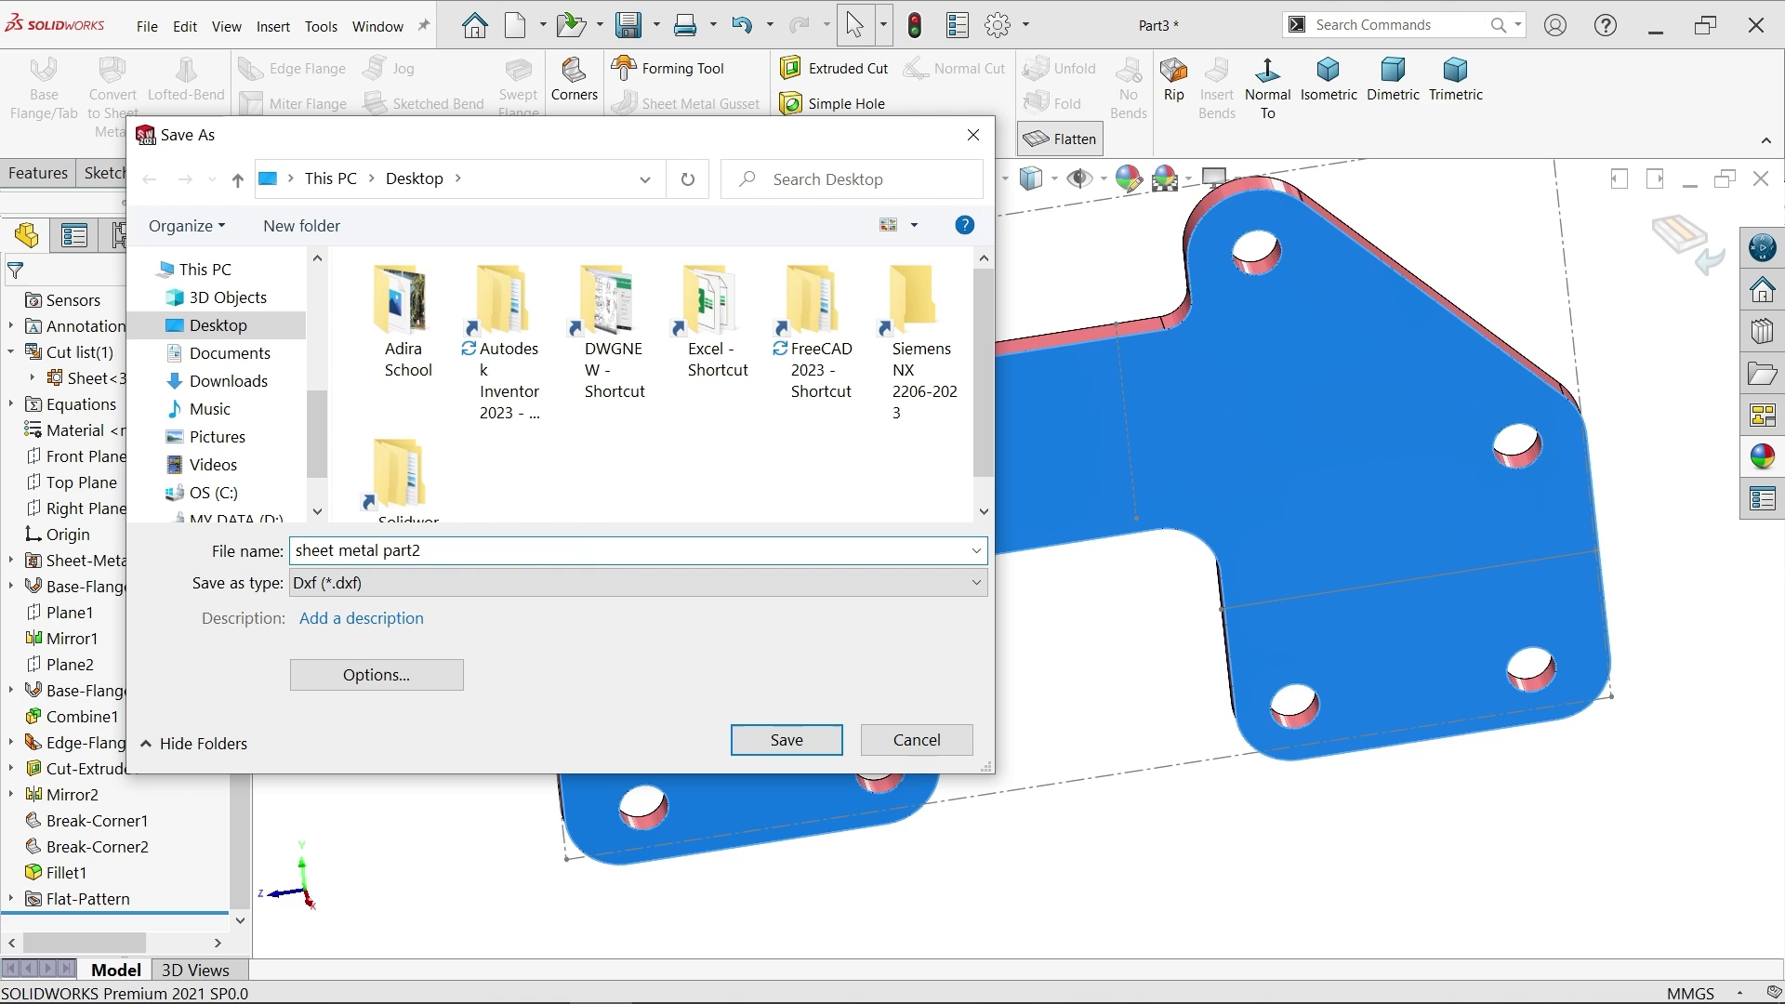
Step: Save the DXF with the Sheet metal output option to export the full flat pattern
click(781, 740)
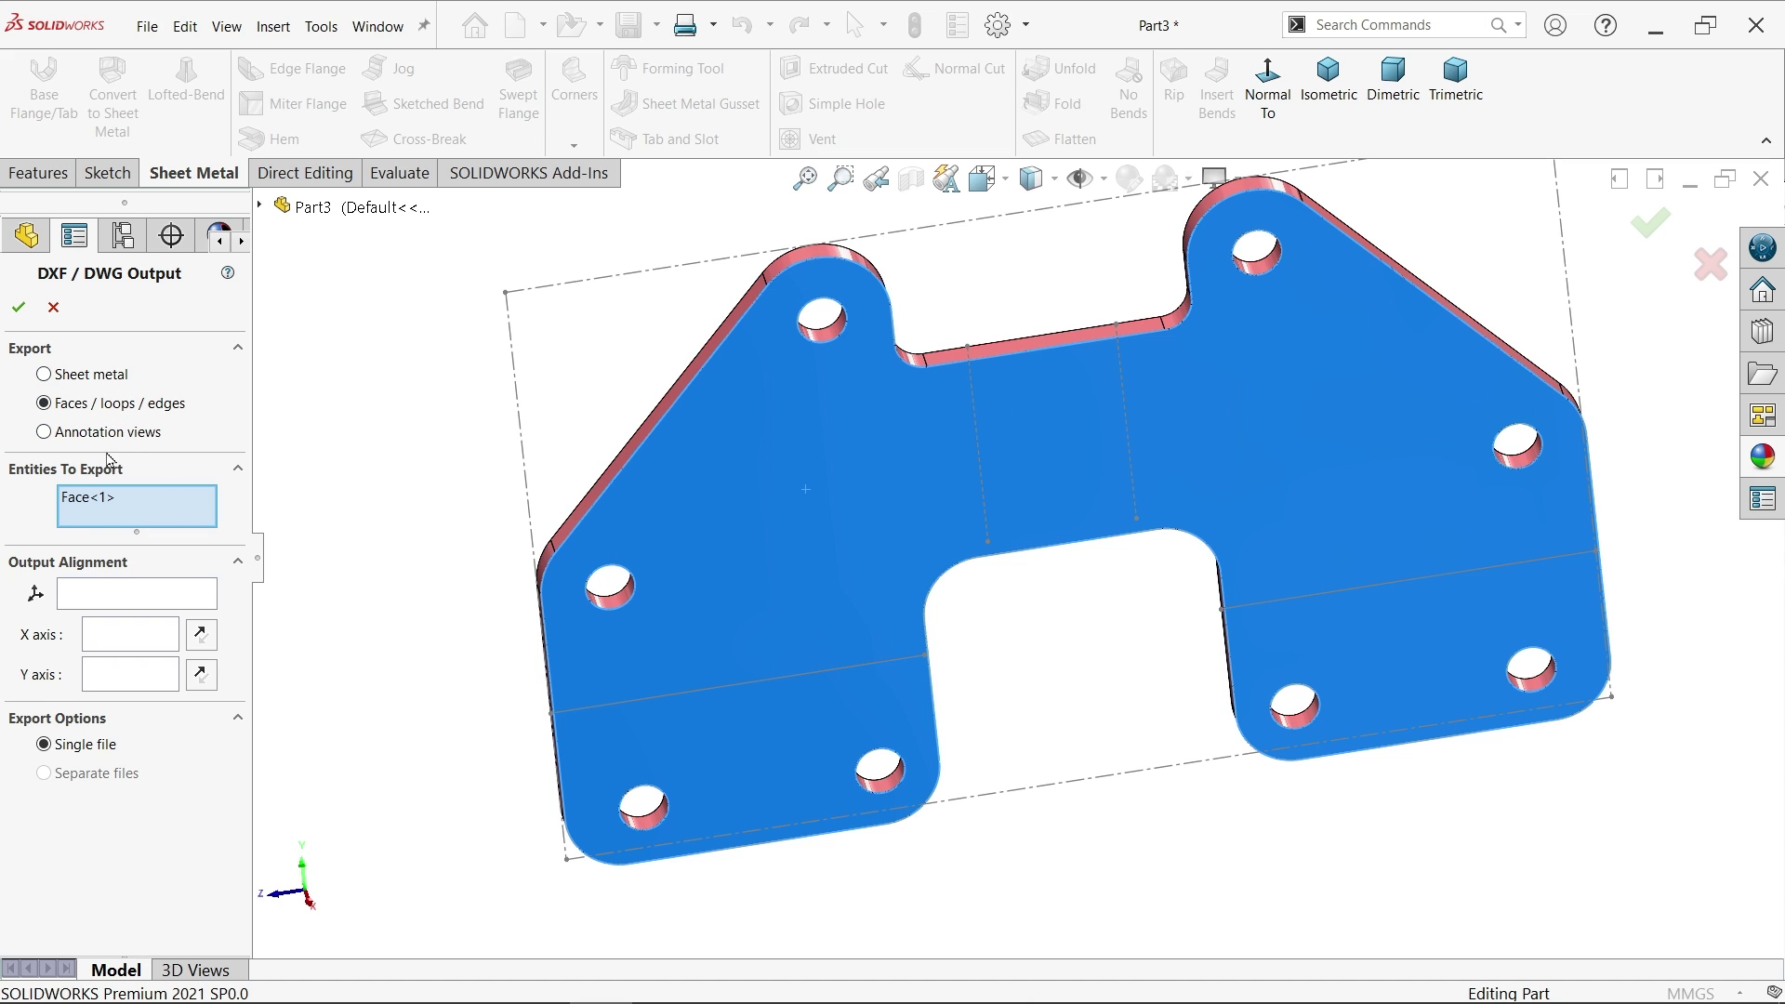
click(44, 375)
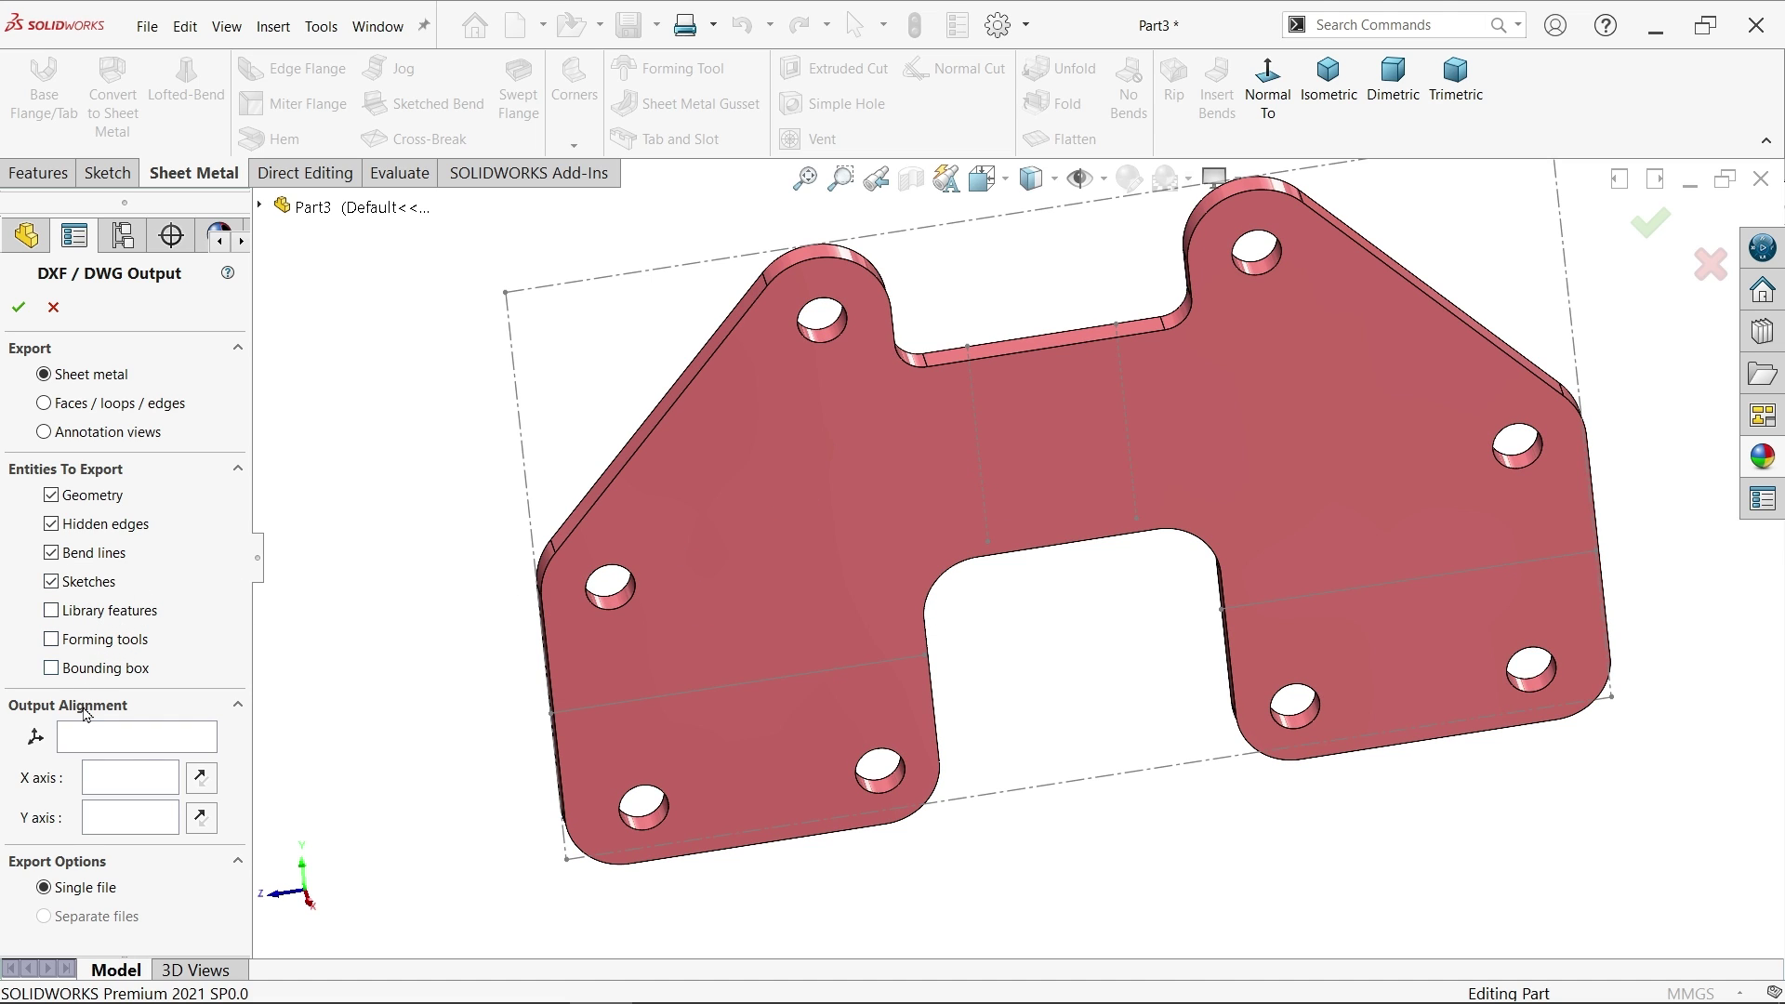
click(19, 308)
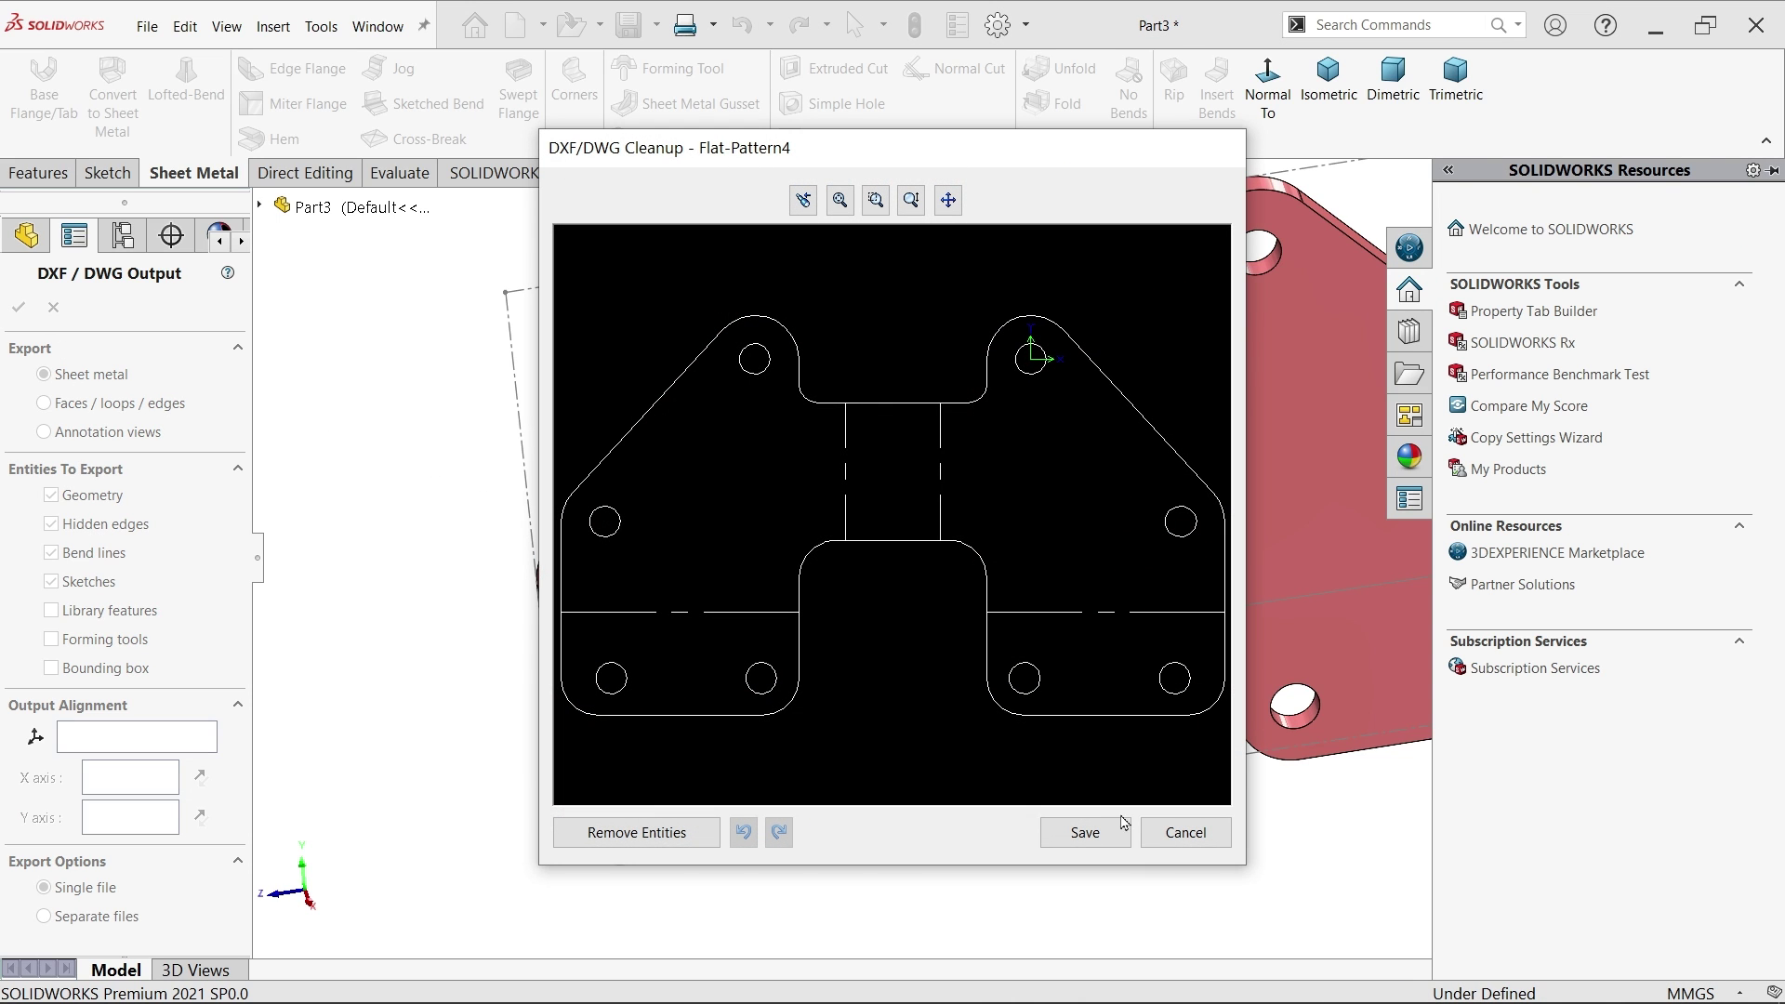
Step: Inspect the flat-pattern outline and bend lines in the cleanup preview, then save the DXF
drag(1248, 872, 1377, 921)
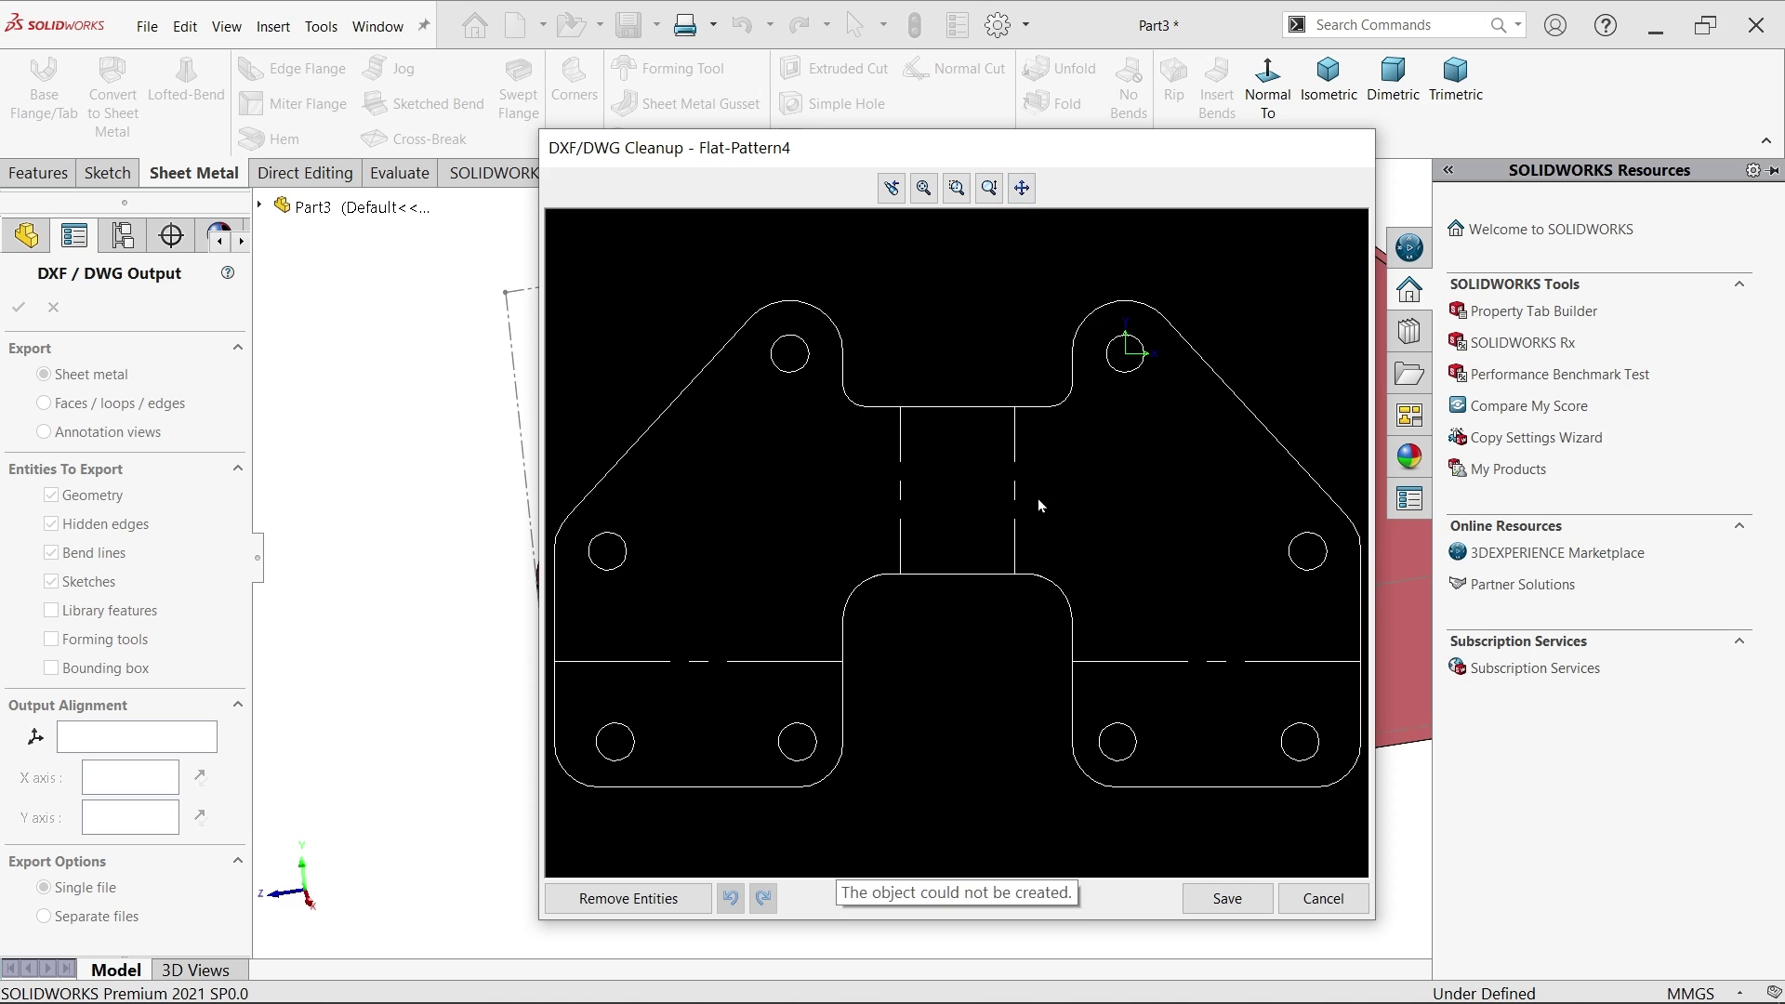
click(1016, 493)
click(1022, 188)
mouse_move(1068, 459)
mouse_down()
mouse_move(913, 478)
mouse_move(1080, 465)
mouse_up()
click(989, 190)
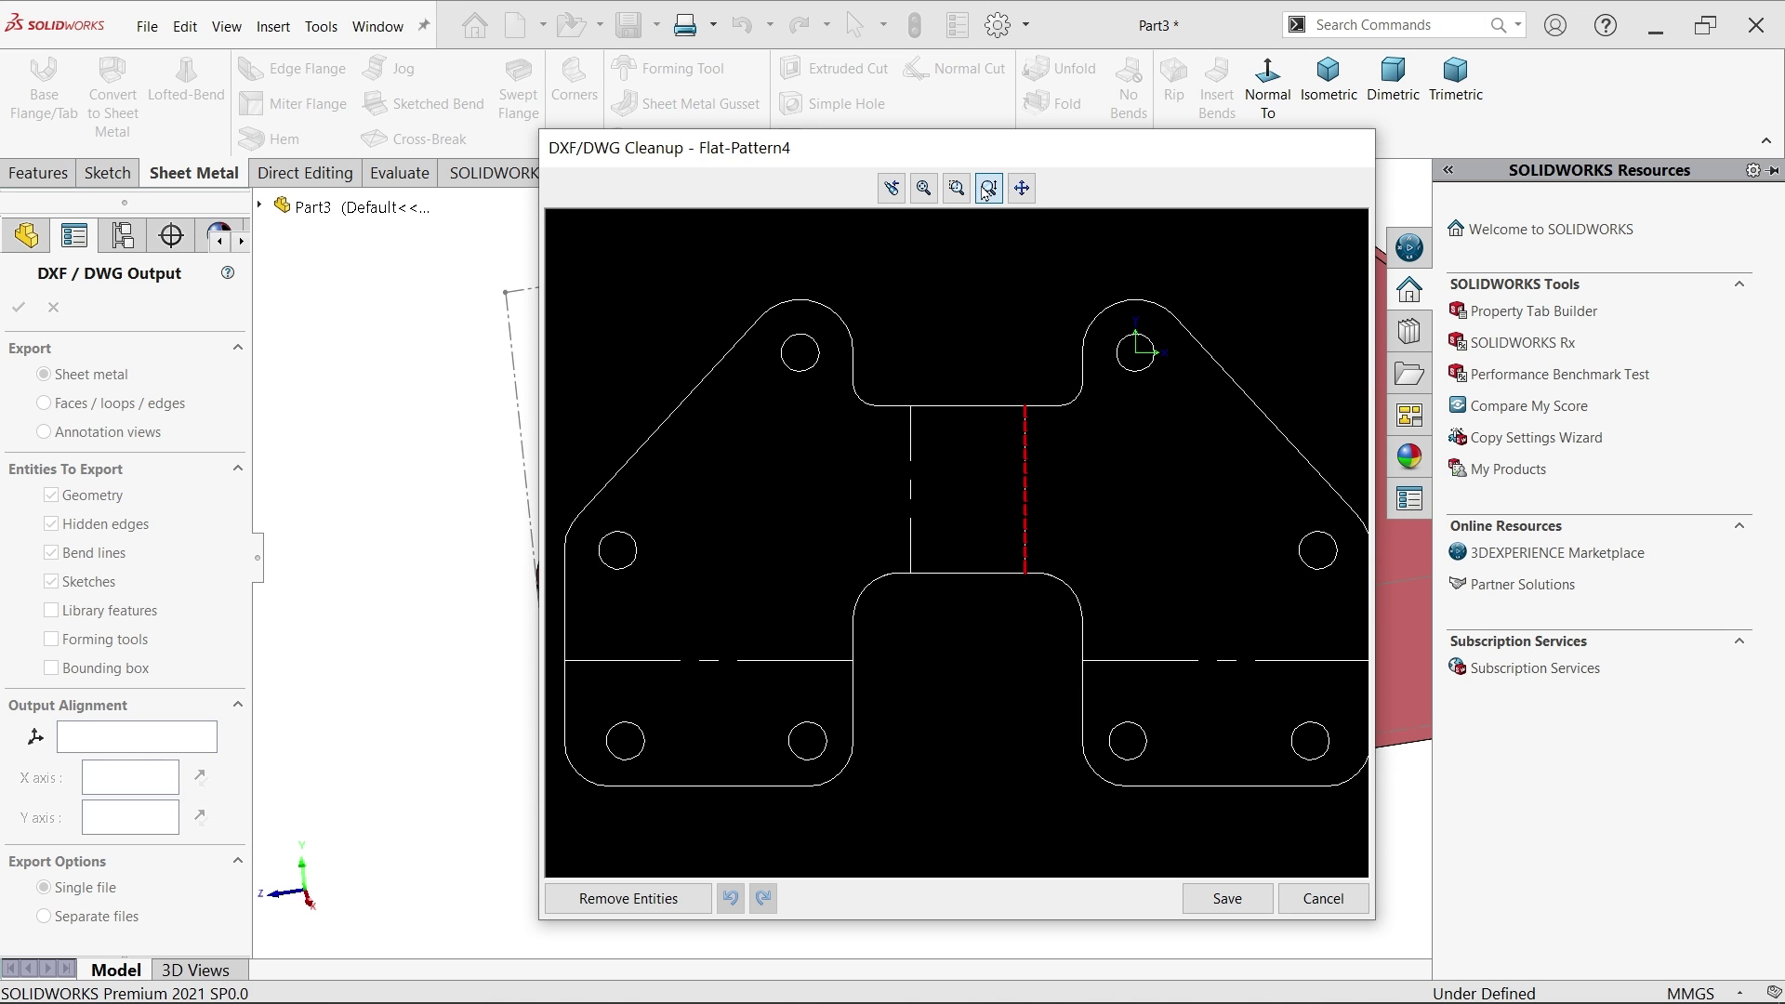
drag(939, 426, 945, 471)
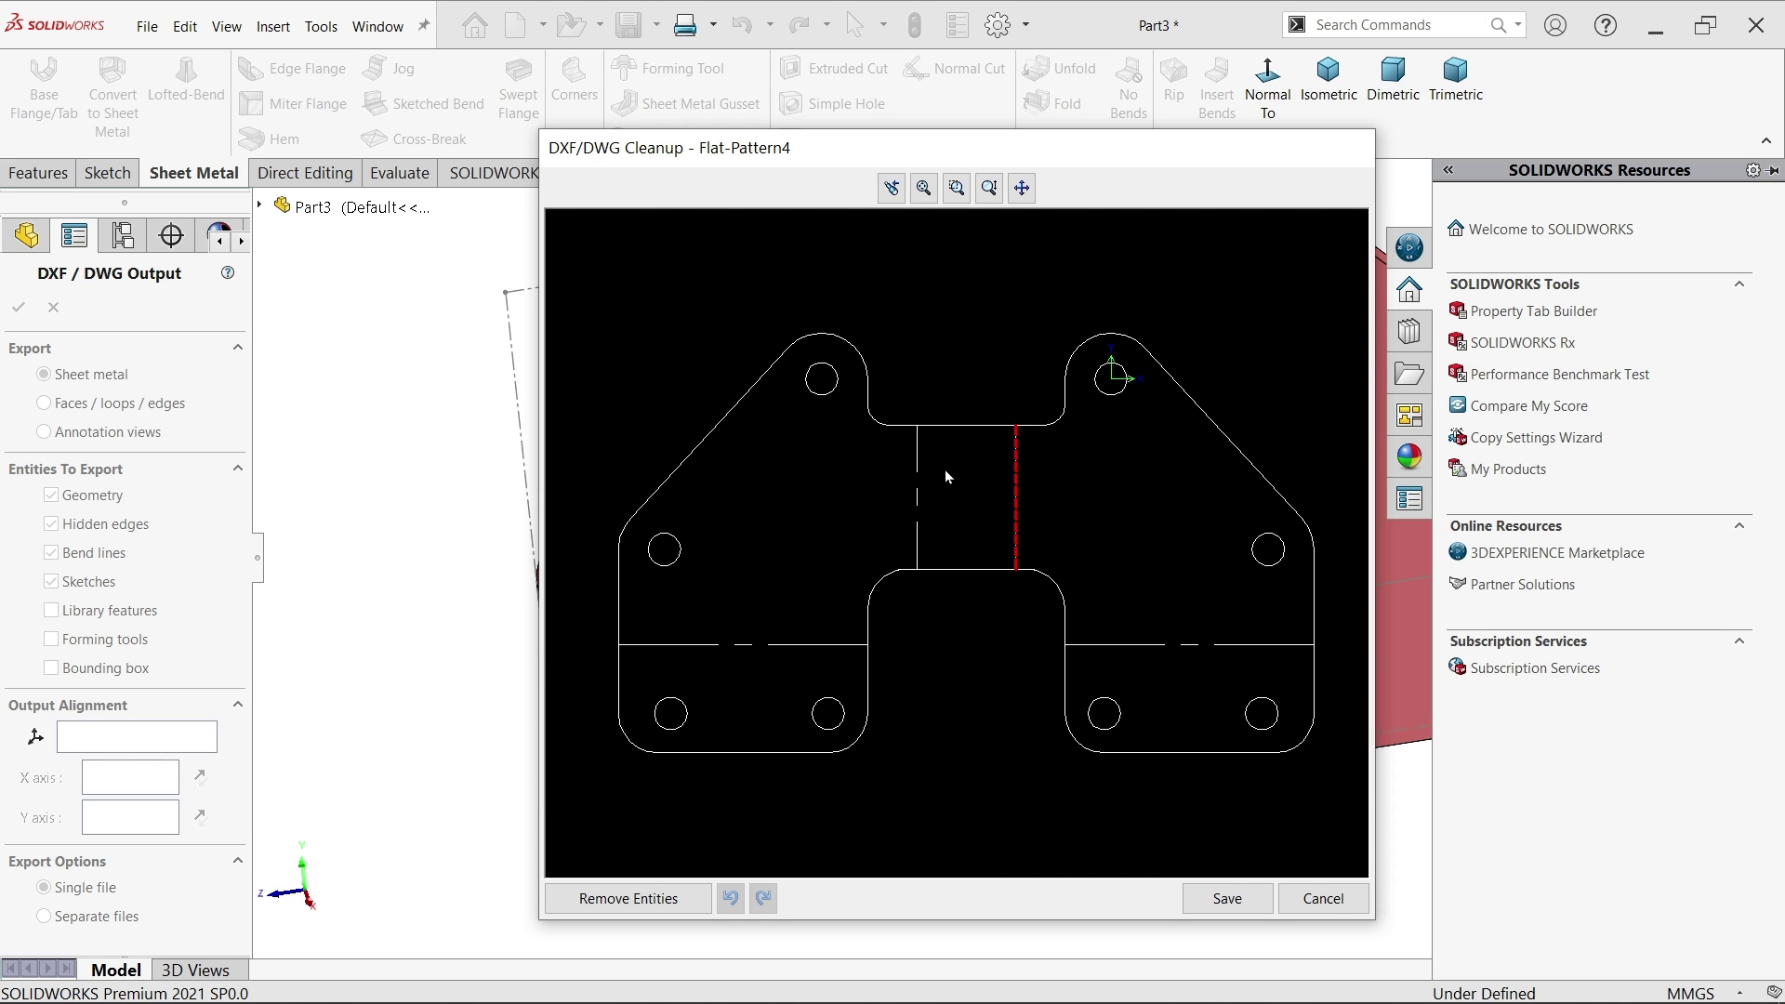
click(955, 197)
drag(718, 264, 917, 589)
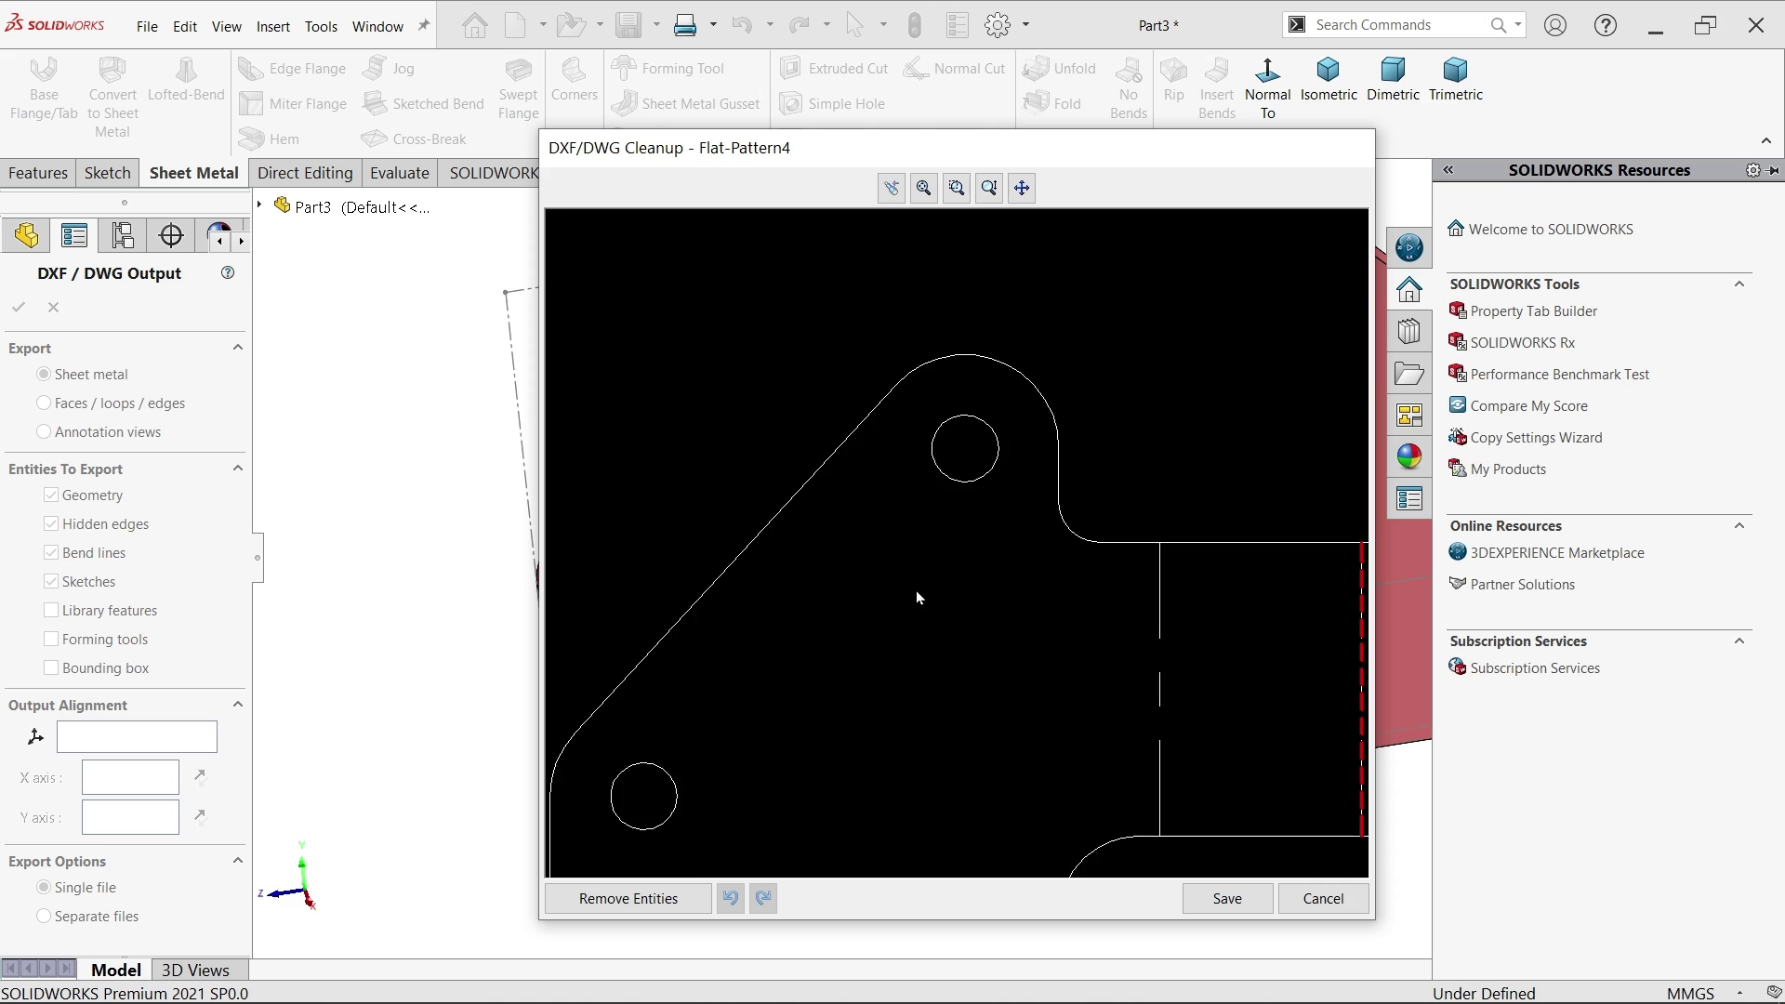
click(923, 189)
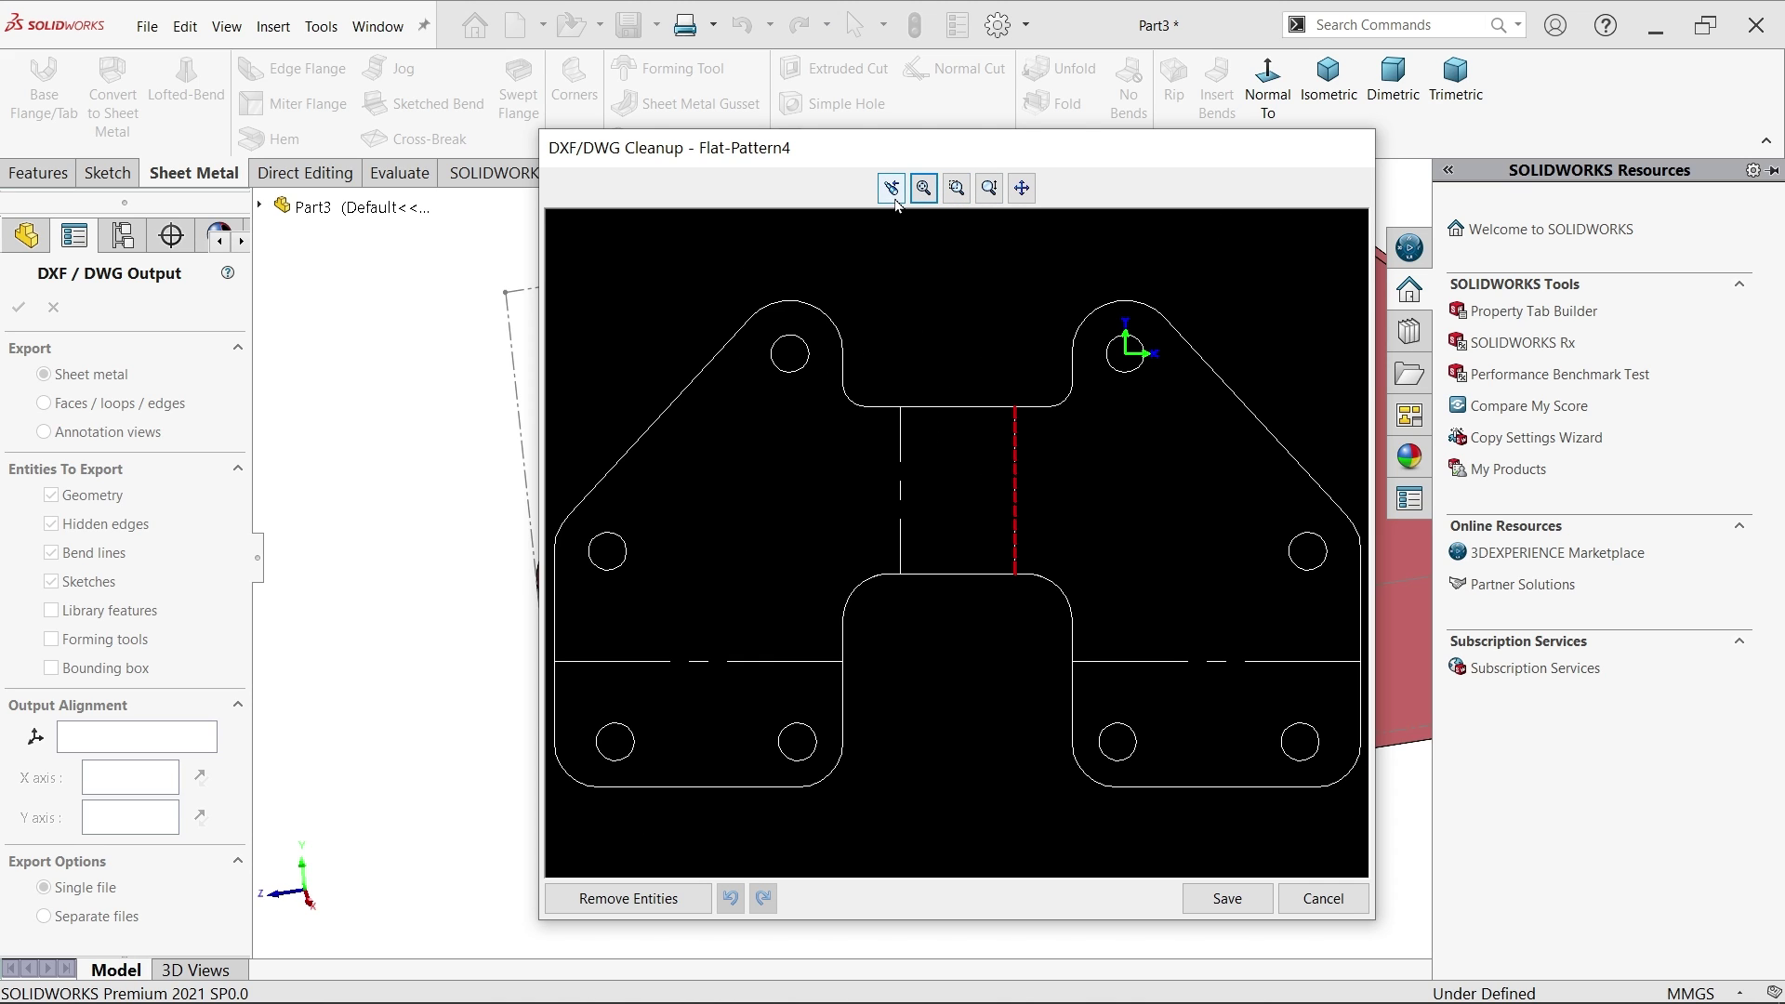
click(1226, 899)
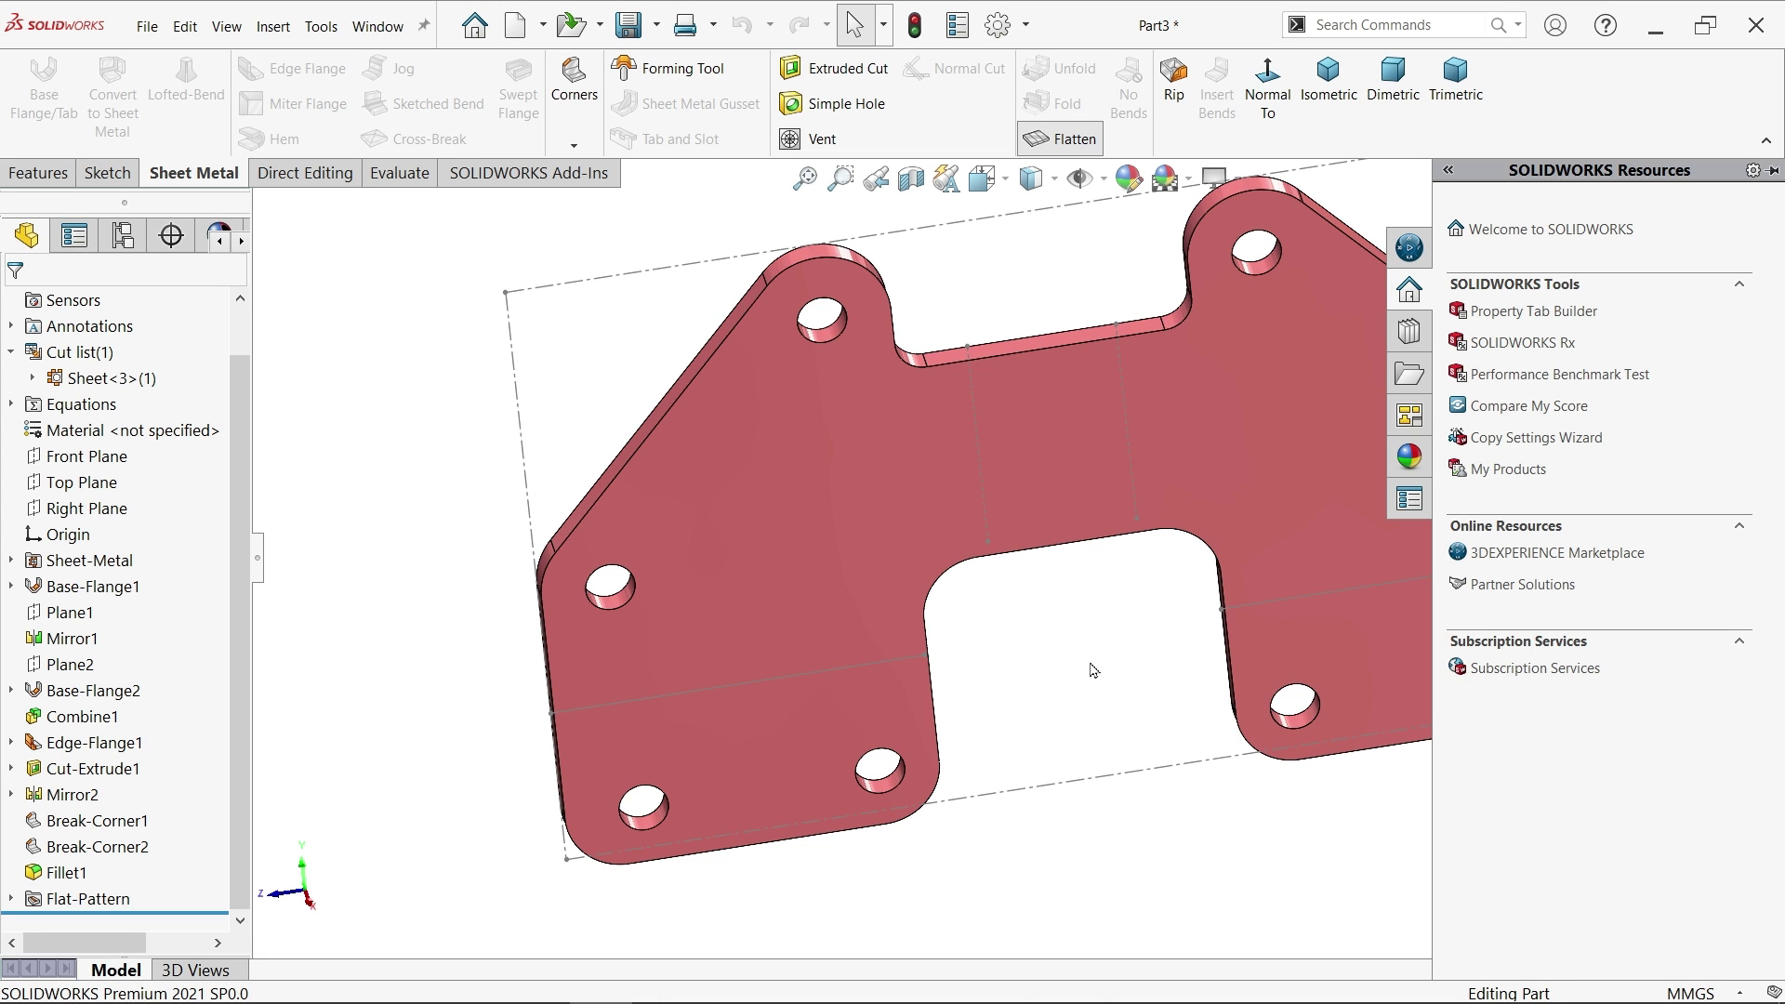
Step: Turn off Flatten to restore the bent pink bracket and view it isometrically
click(1065, 138)
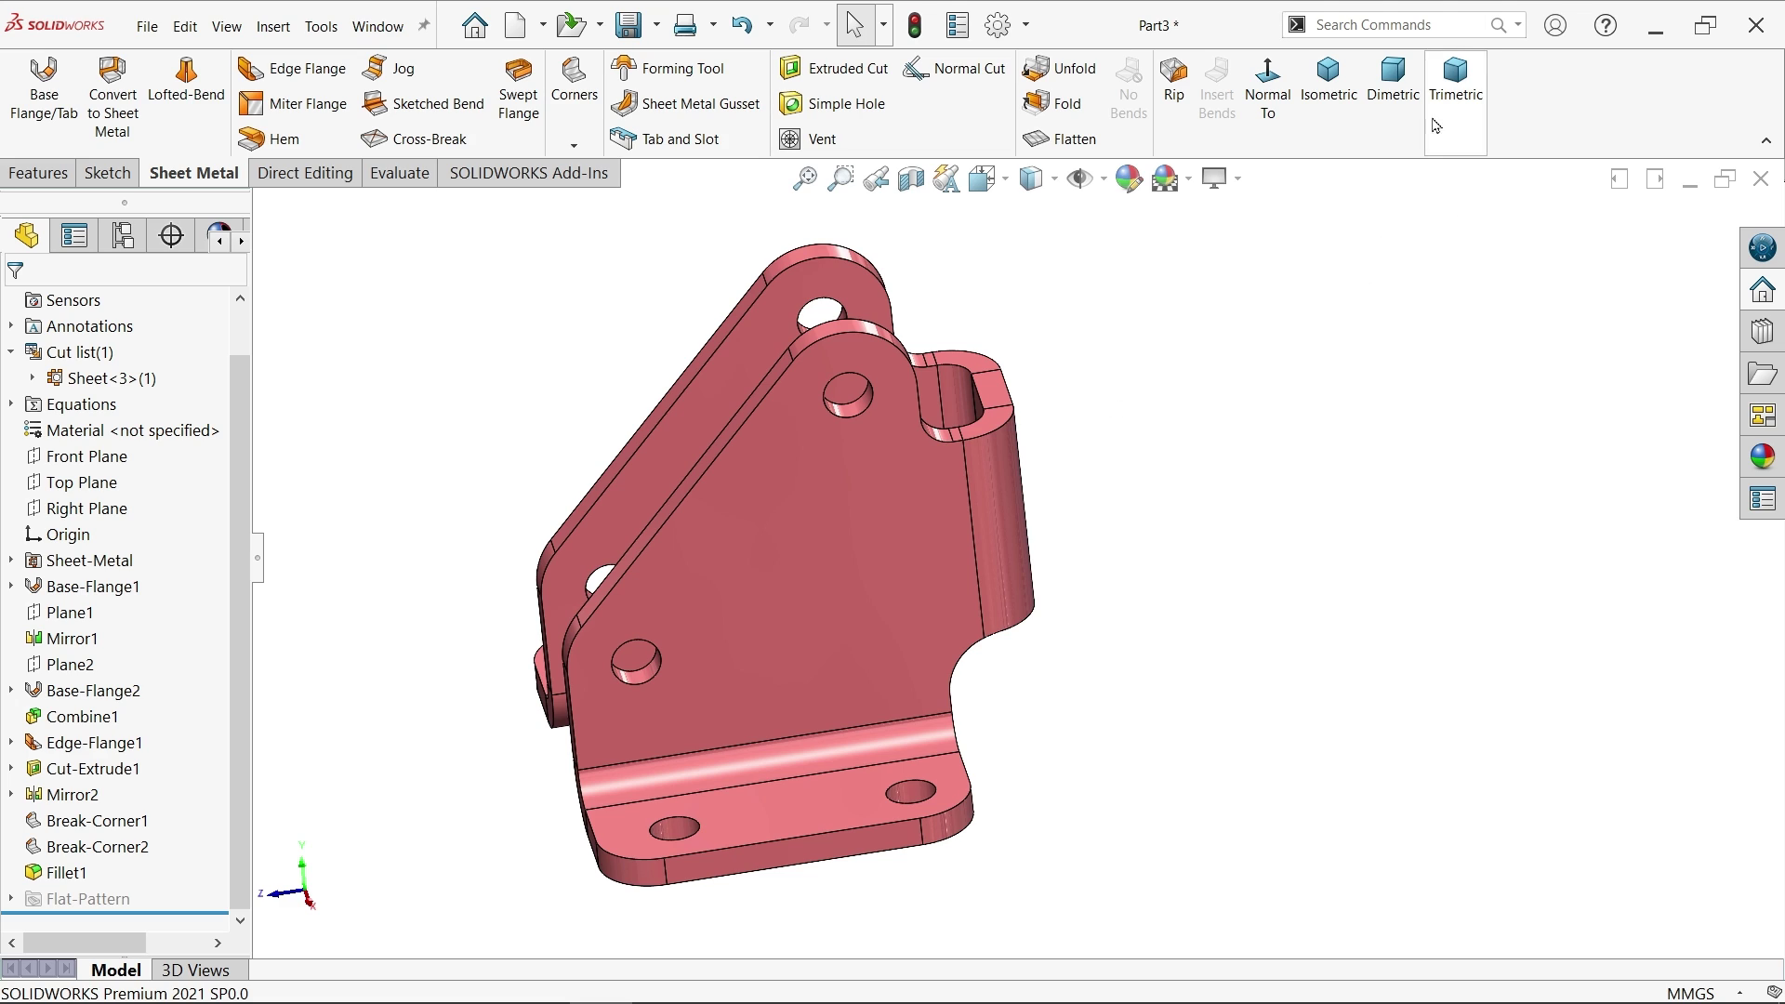
click(1330, 102)
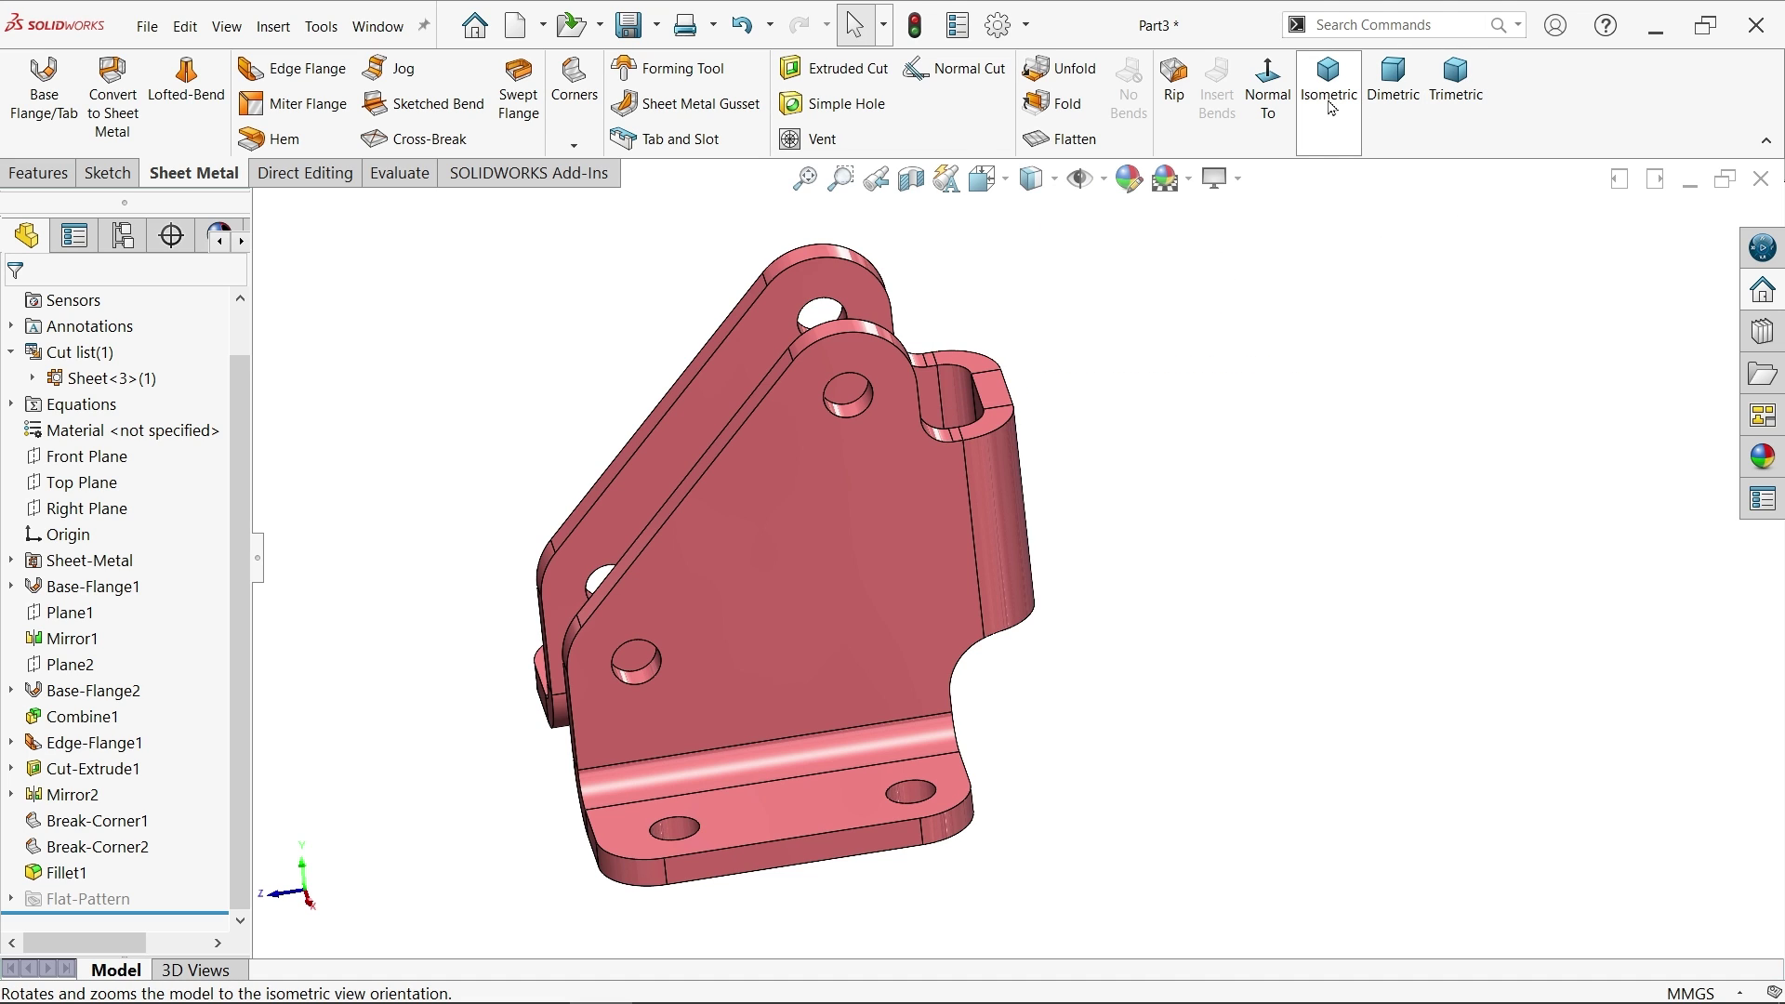